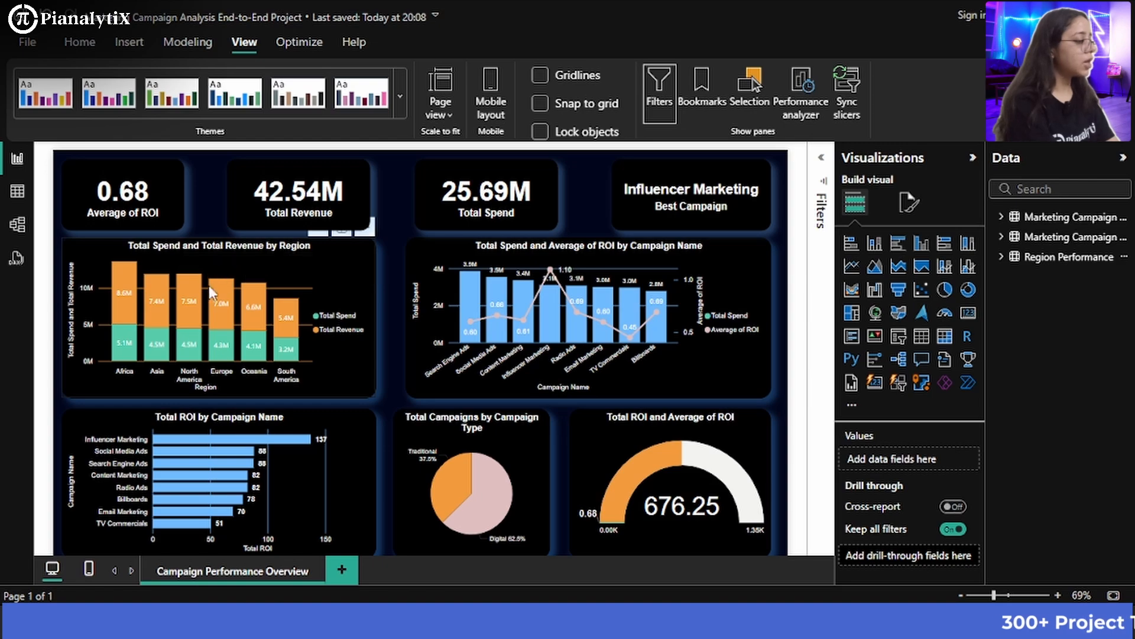
# Examine the data points in the region, campaign name, campaign type and ROI gauge charts of the Campaign Performance Overview page
pyautogui.moveTo(116, 360)
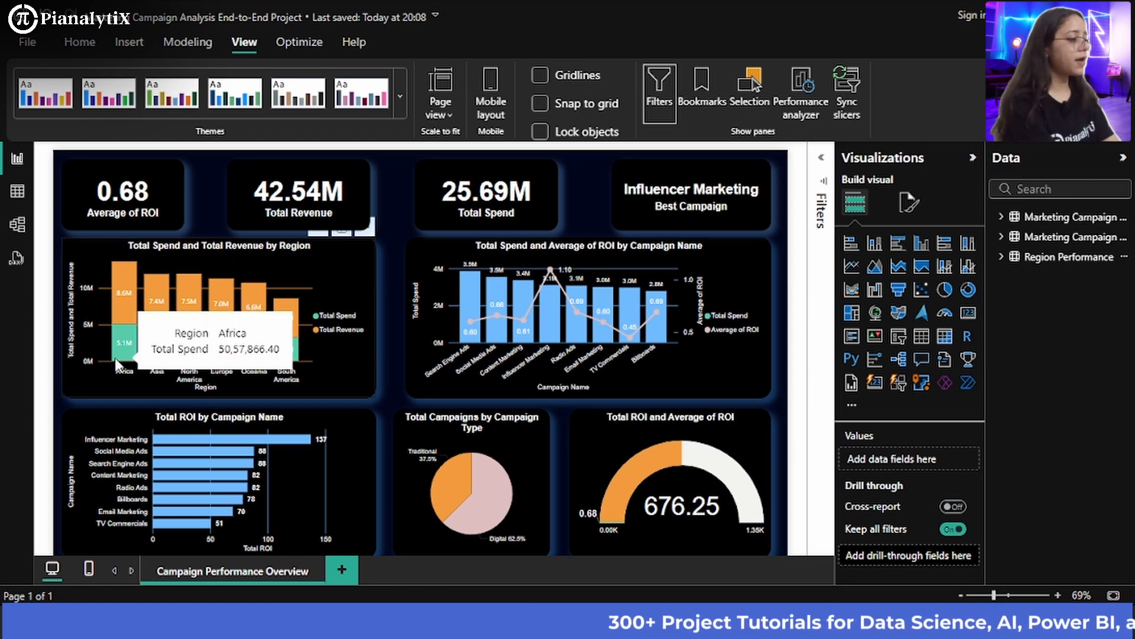
pyautogui.moveTo(117, 324)
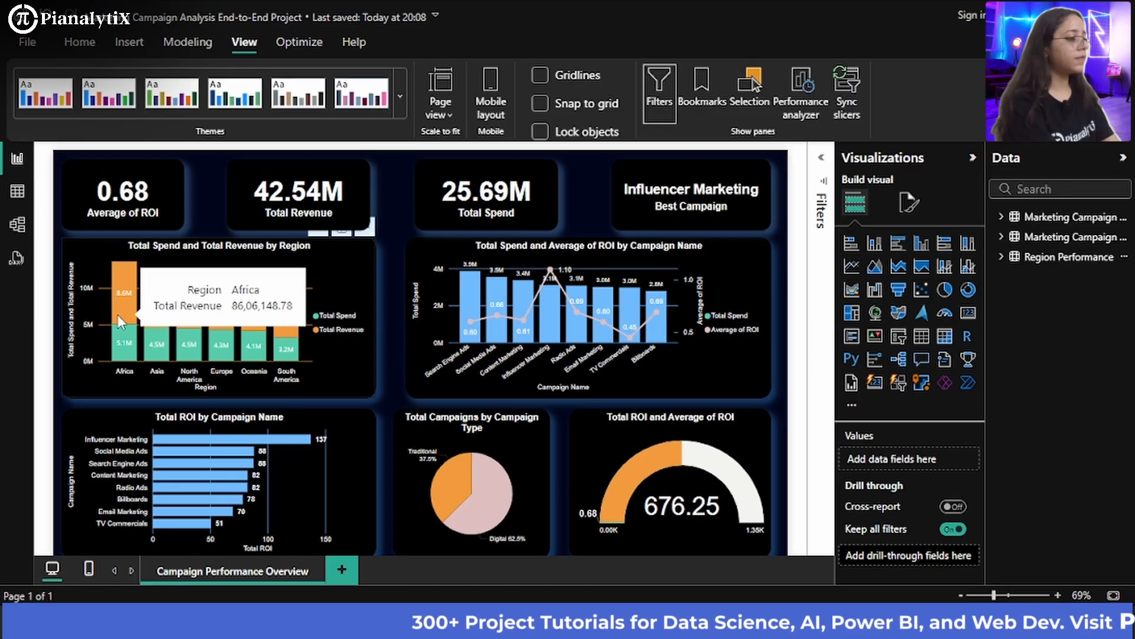
pyautogui.moveTo(159, 344)
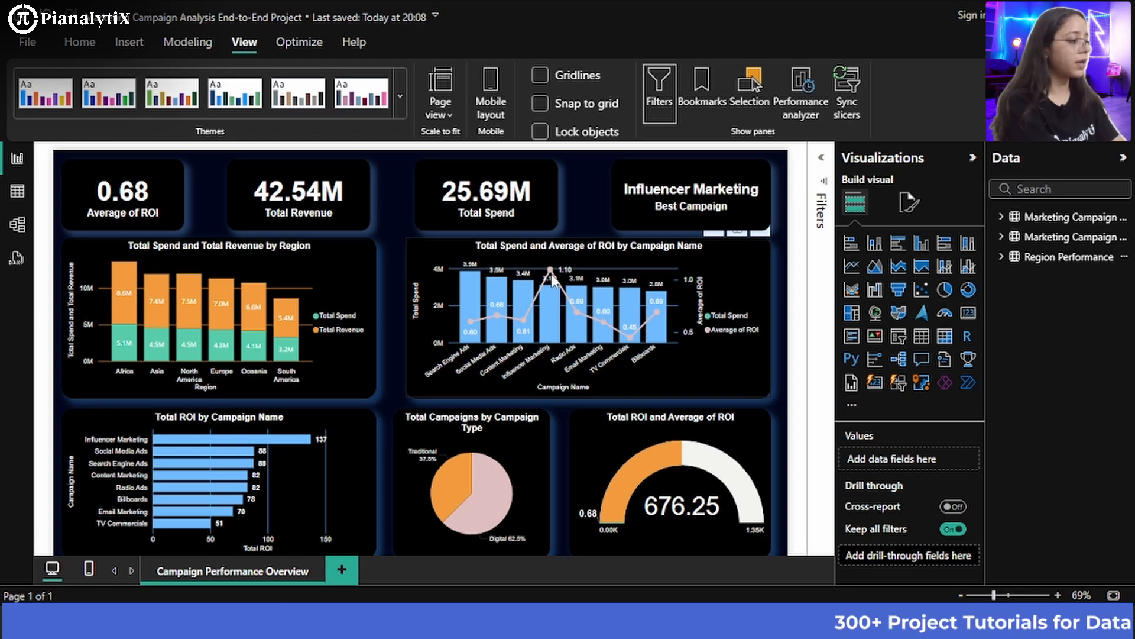
pyautogui.moveTo(550, 277)
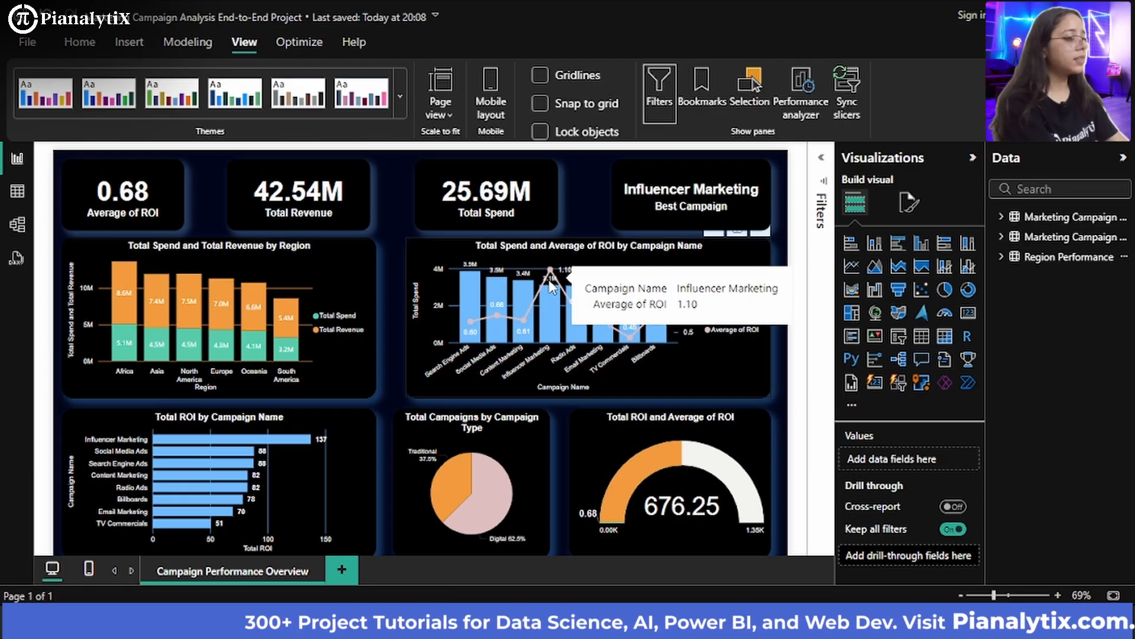
pyautogui.moveTo(550, 304)
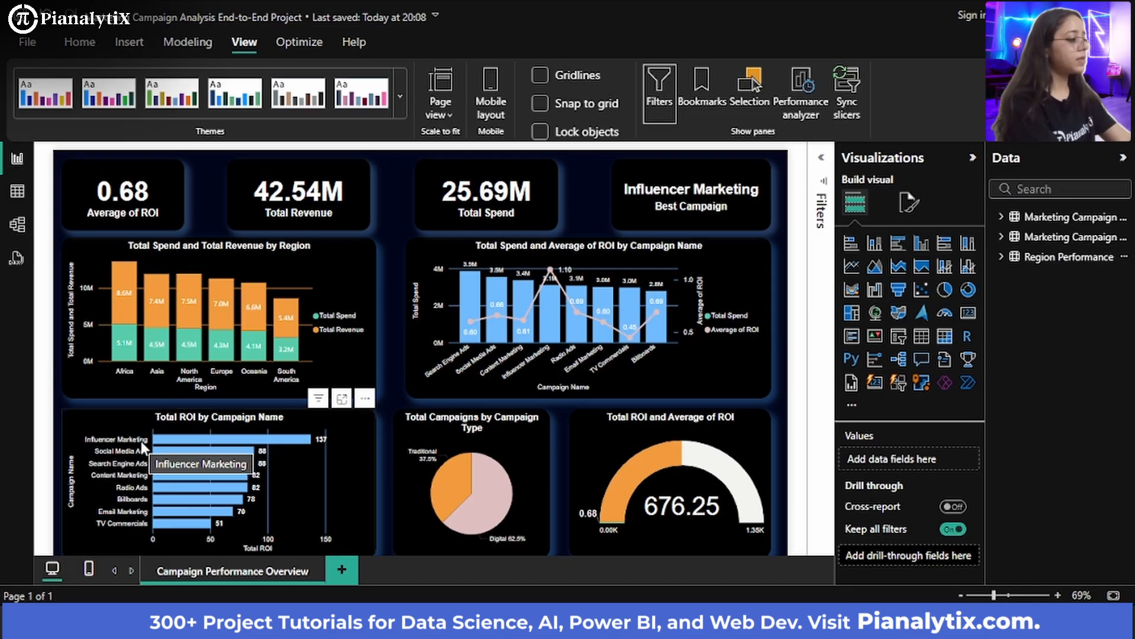
pyautogui.moveTo(173, 448)
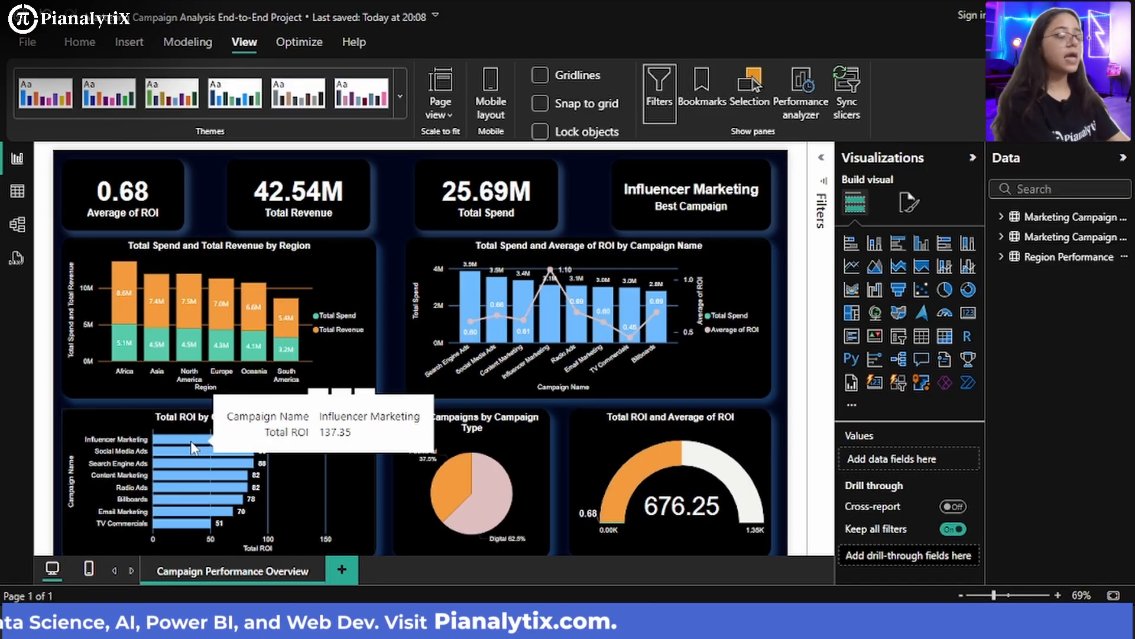
pyautogui.moveTo(577, 291)
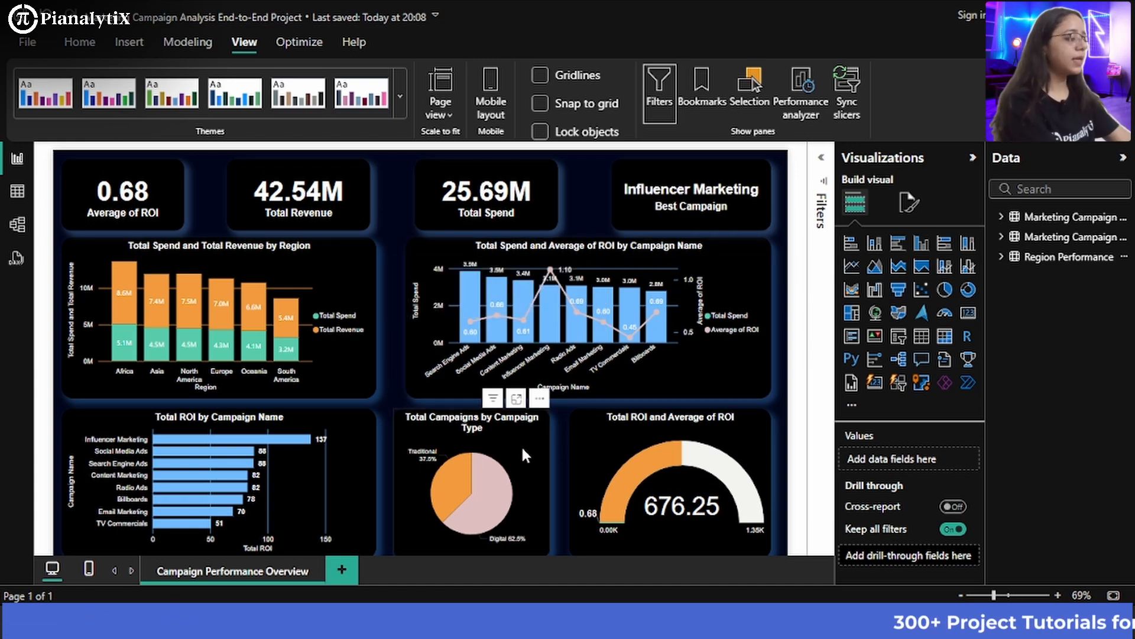
pyautogui.moveTo(437, 495)
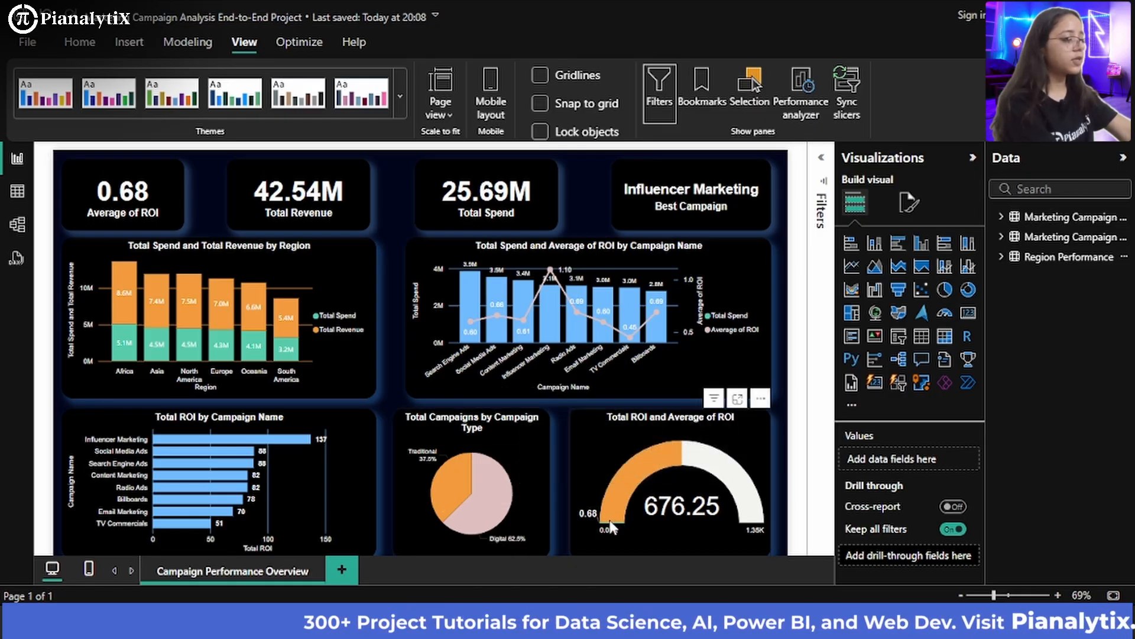
pyautogui.moveTo(655, 459)
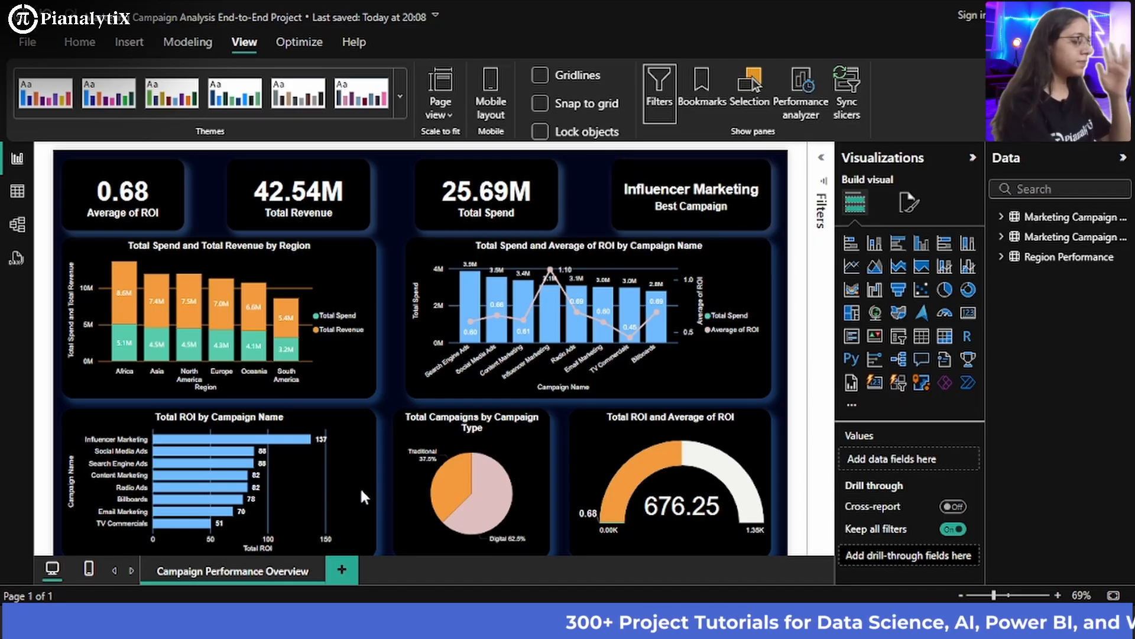
# Cross-filter the dashboard by Oceania in the regional spend and revenue chart, review the other visuals and clear the selection
pyautogui.scroll(1, 396, 397)
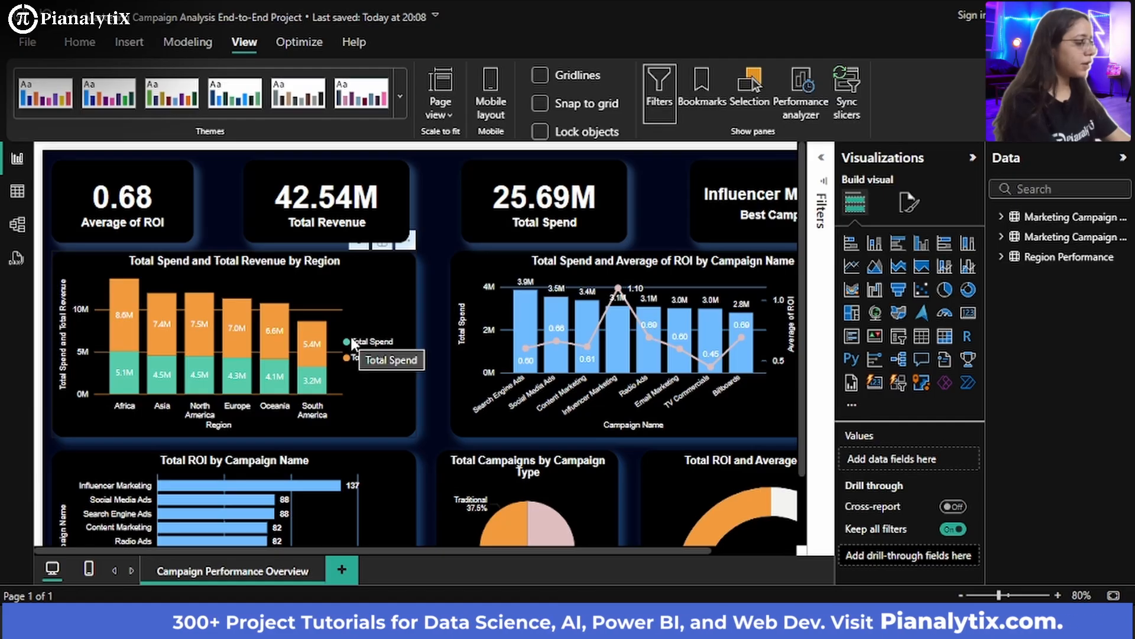
pyautogui.click(274, 389)
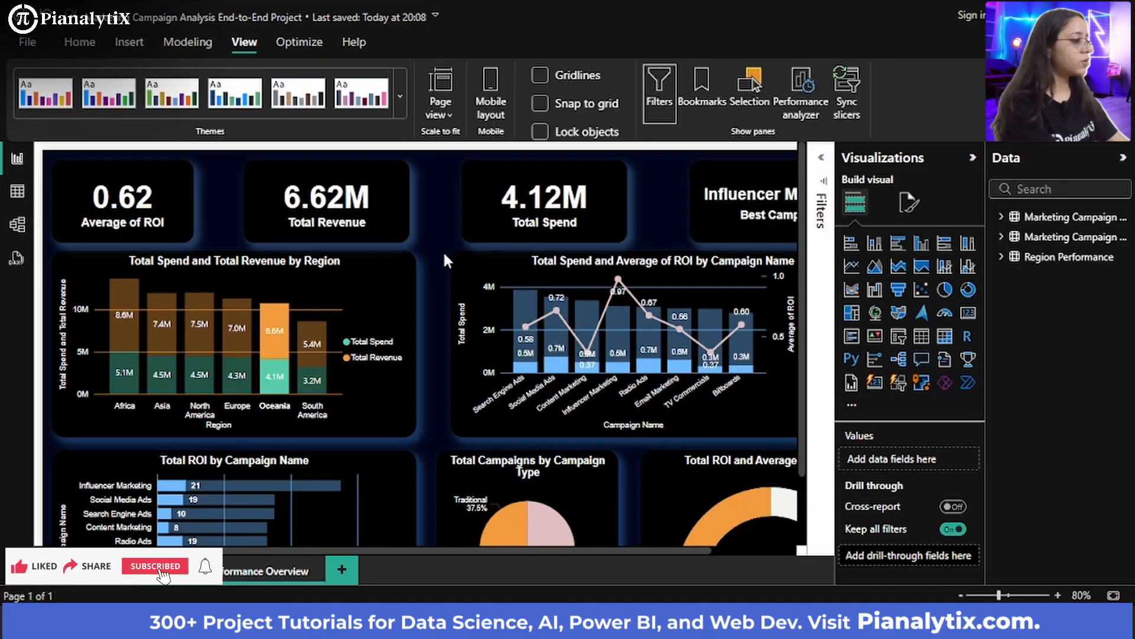
pyautogui.scroll(-3, 441, 256)
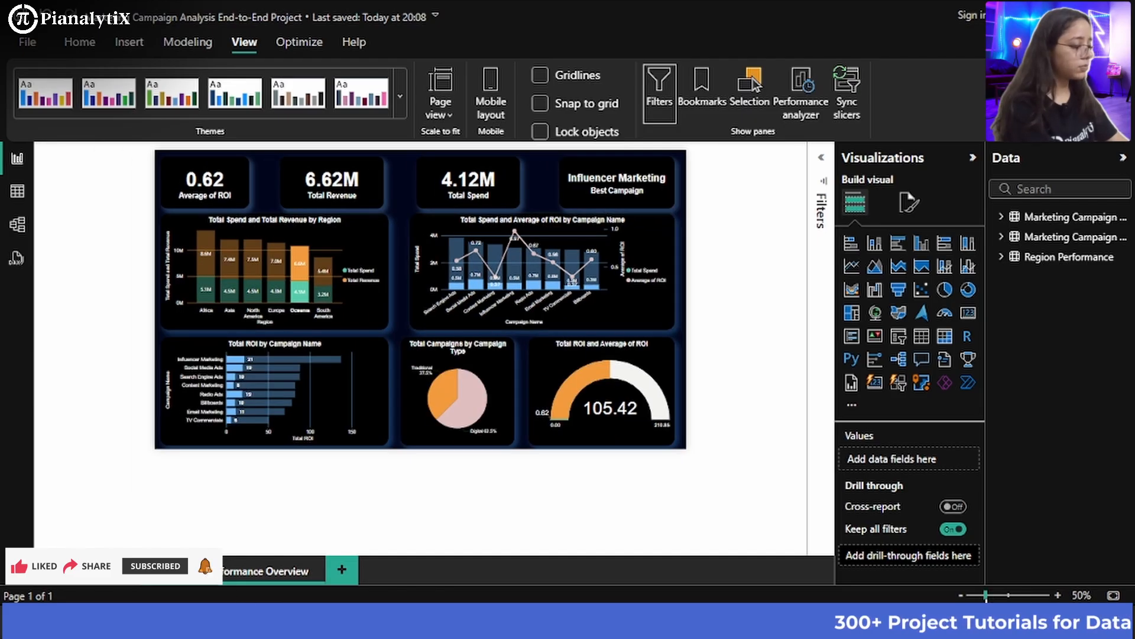
pyautogui.moveTo(986, 595); pyautogui.dragTo(996, 594)
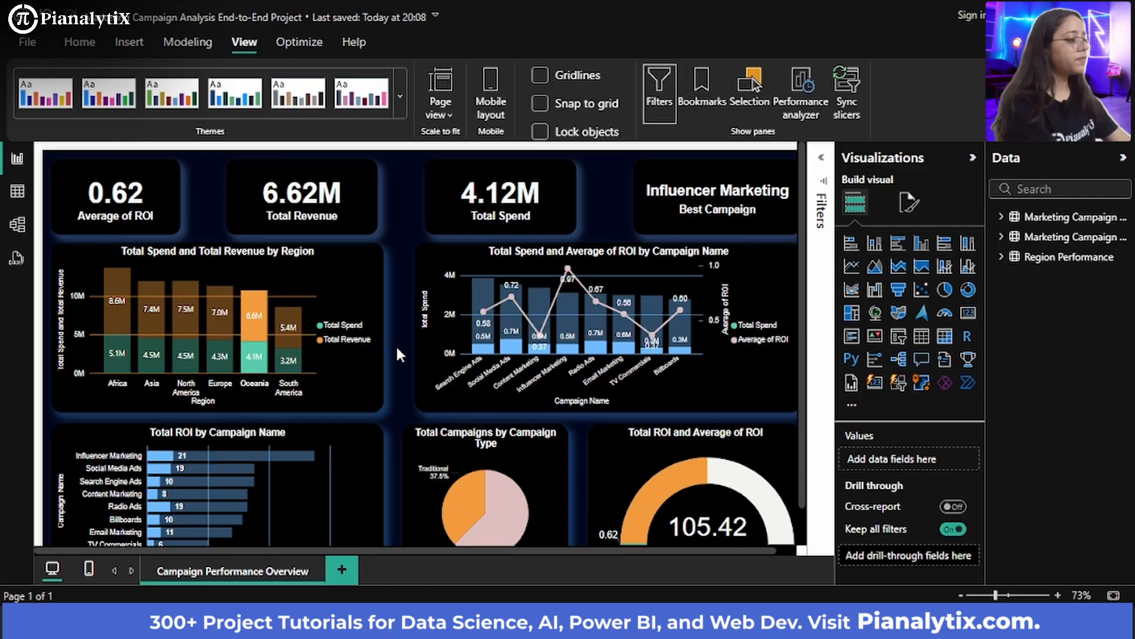
pyautogui.scroll(-2, 397, 350)
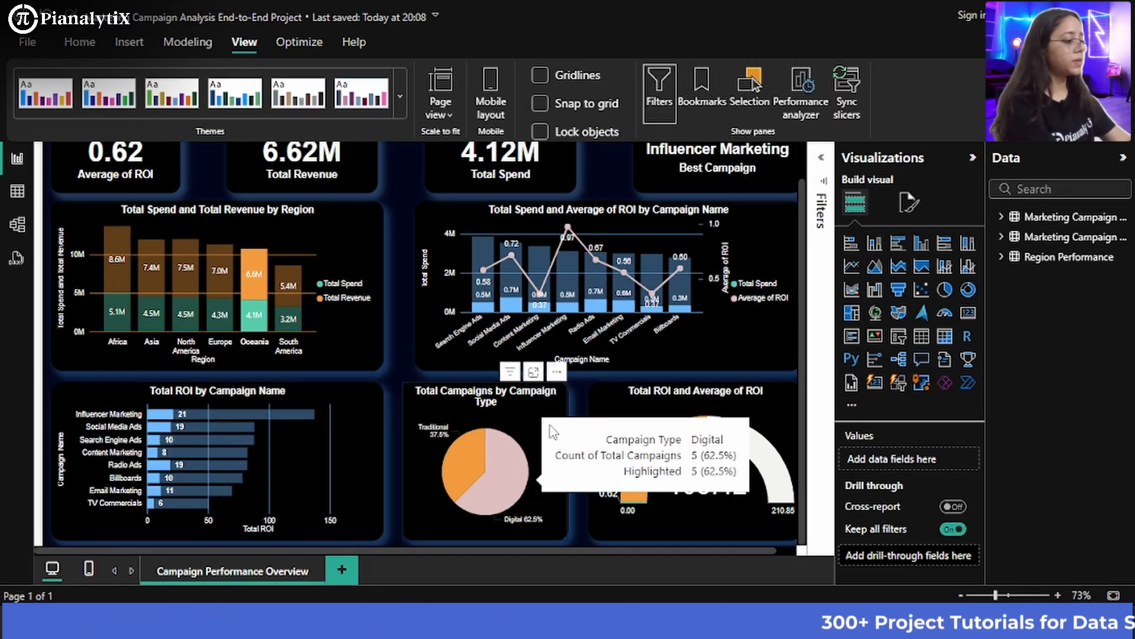
pyautogui.click(361, 349)
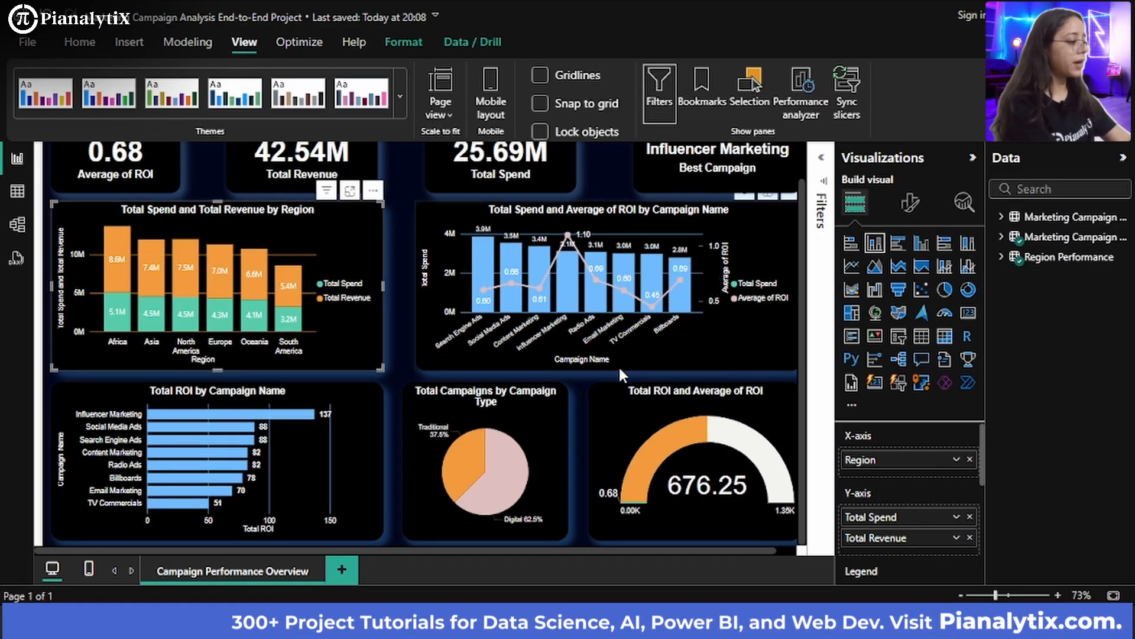
# Cross-filter the dashboard by the Digital and Traditional slices of the campaign type pie chart in turn, and clear the selection
pyautogui.moveTo(507, 463)
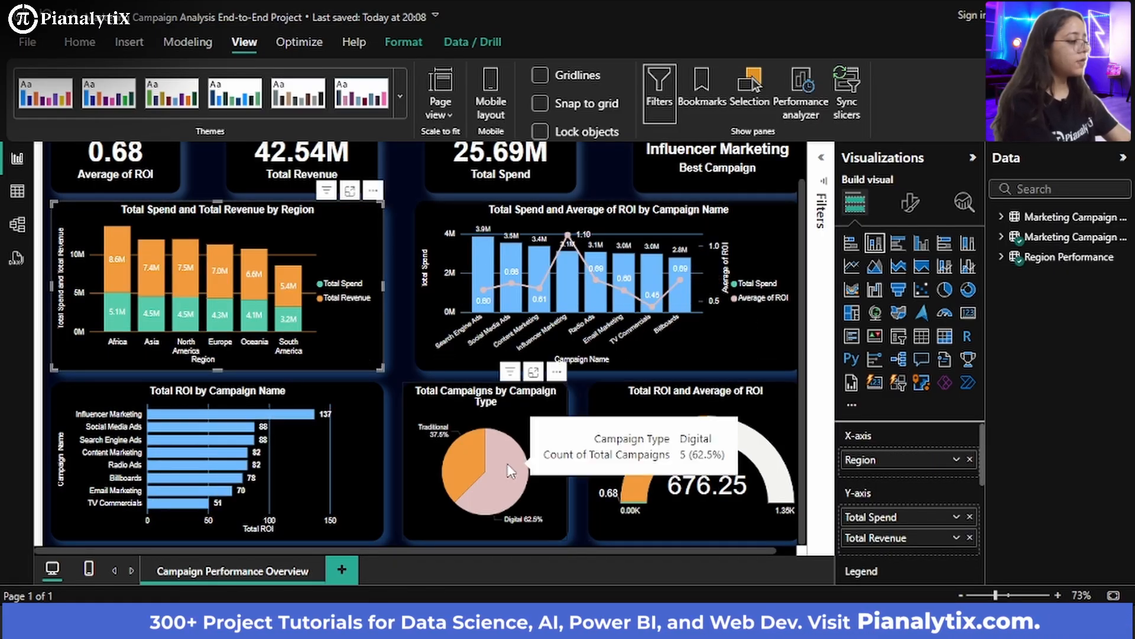
pyautogui.click(485, 489)
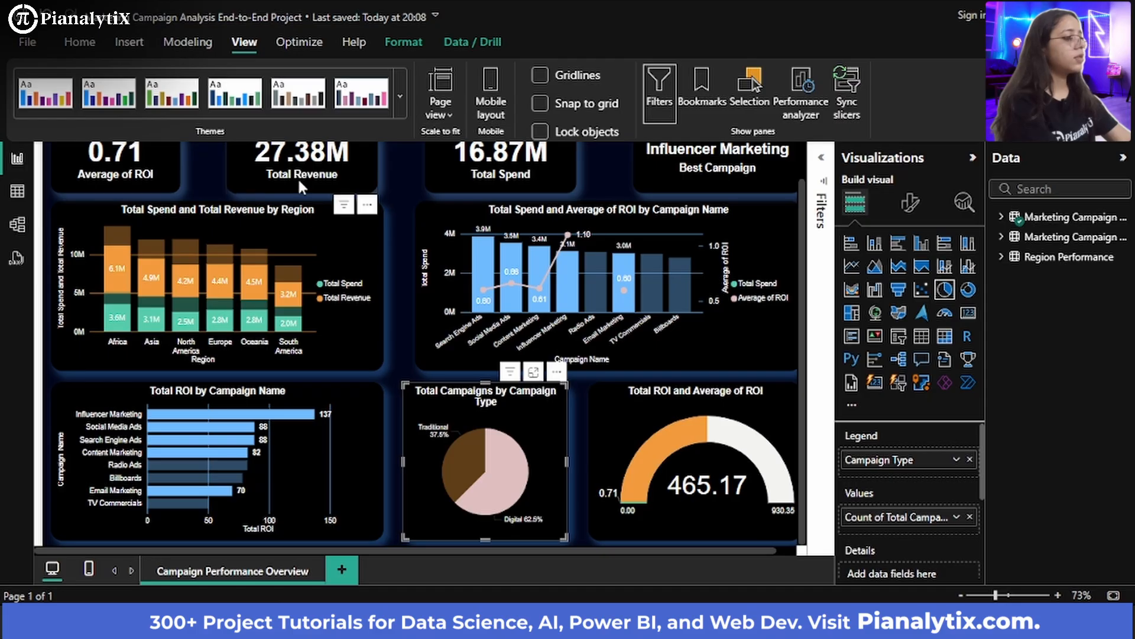
pyautogui.click(471, 471)
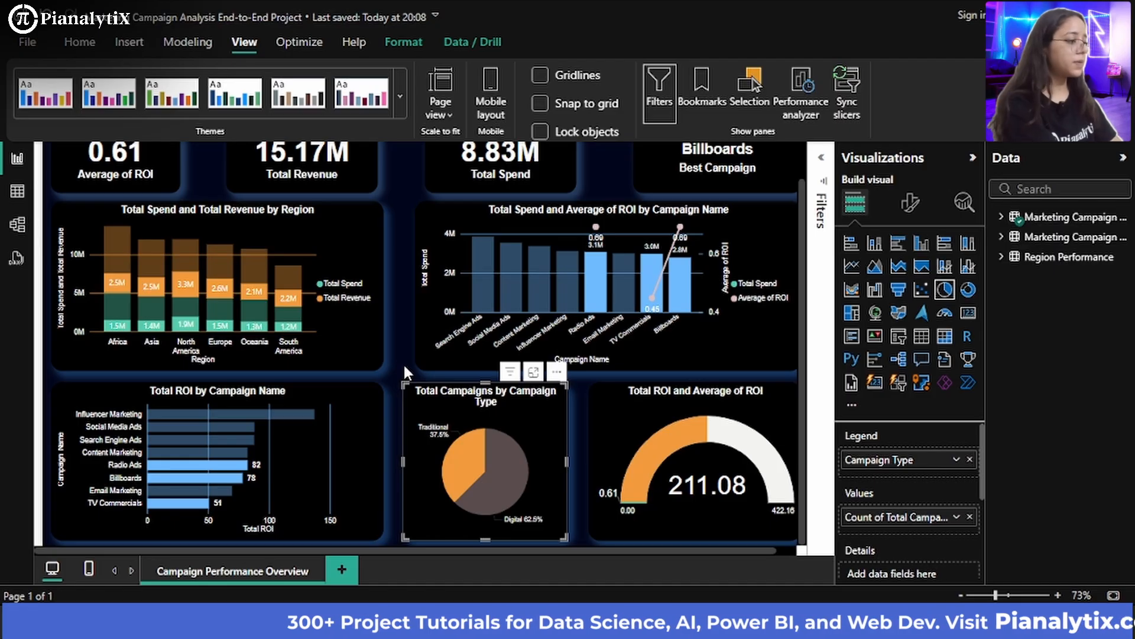
pyautogui.click(552, 418)
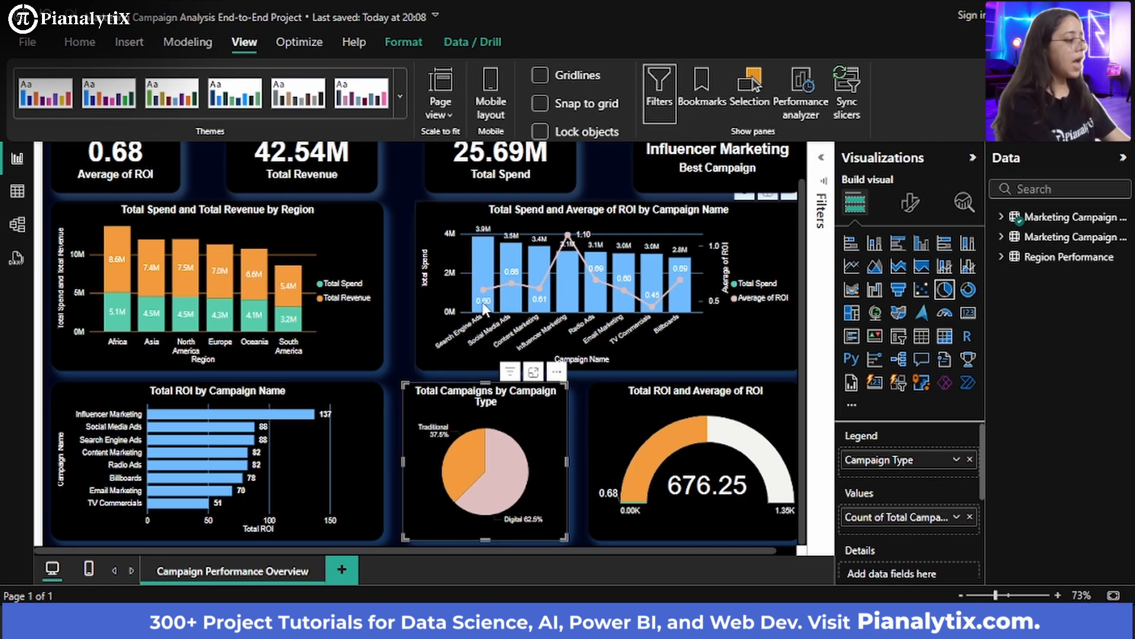
pyautogui.scroll(-3, 407, 312)
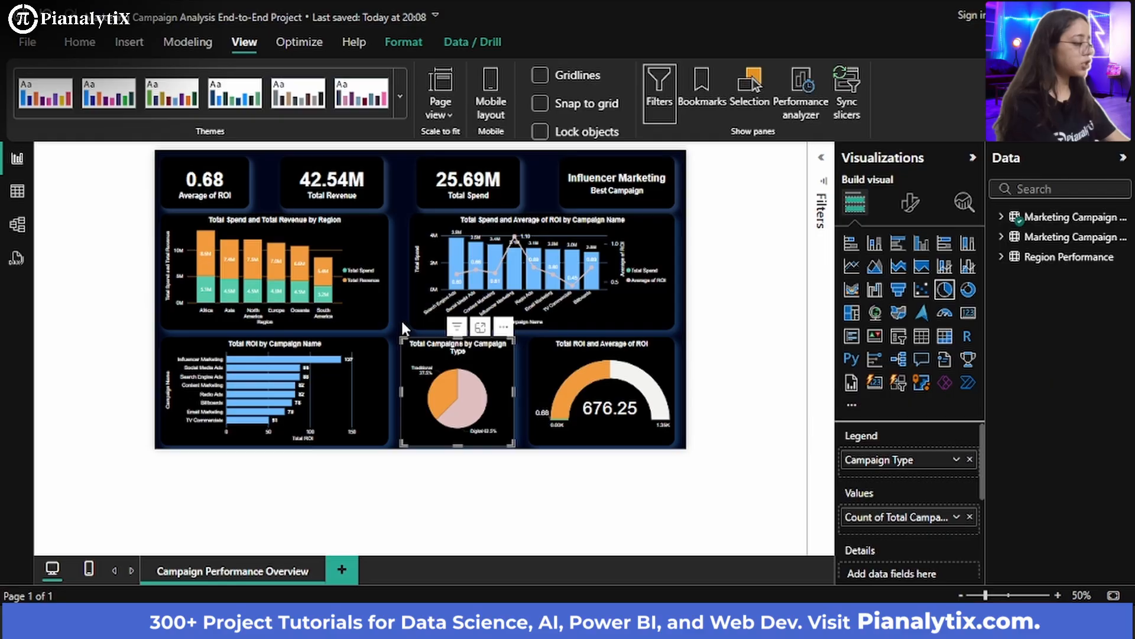
pyautogui.scroll(2, 402, 323)
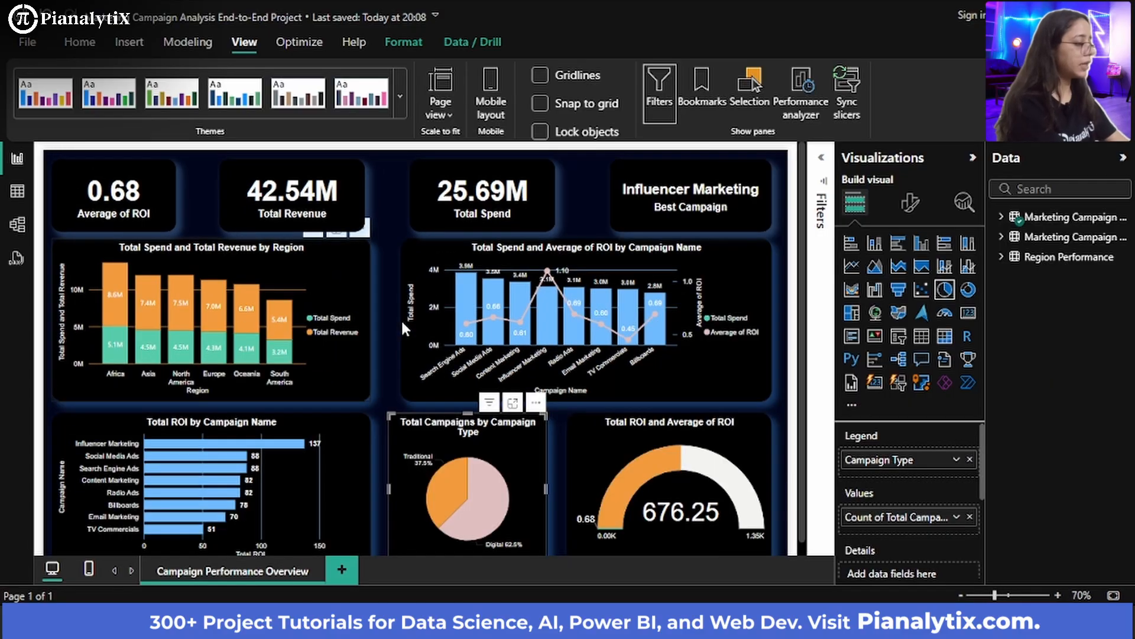
pyautogui.scroll(-2, 402, 327)
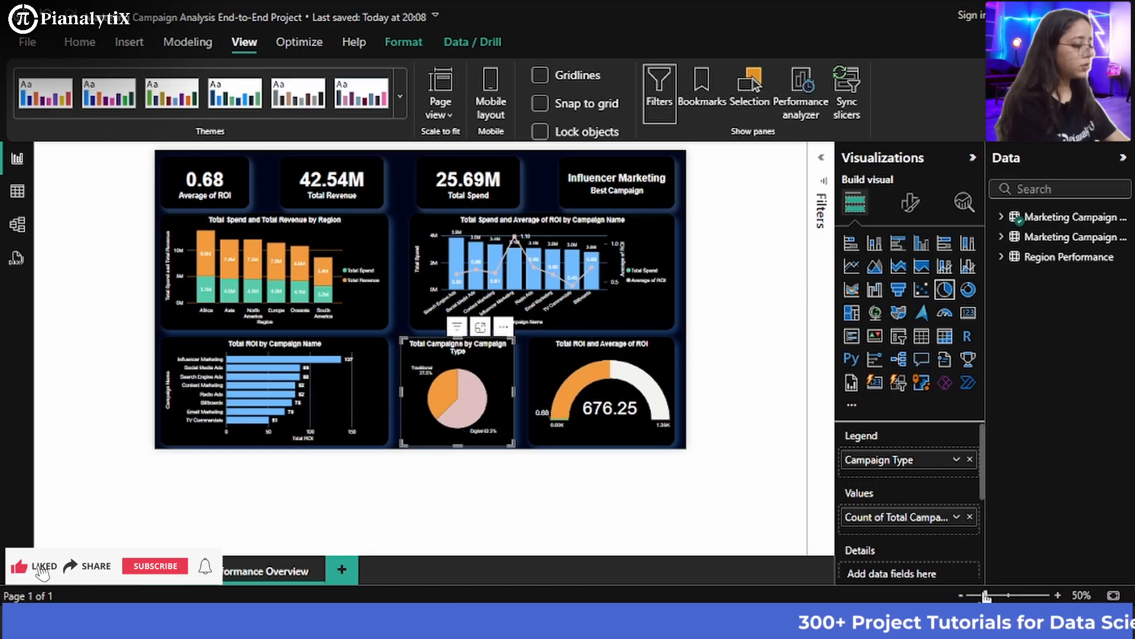
pyautogui.click(984, 595)
pyautogui.click(993, 595)
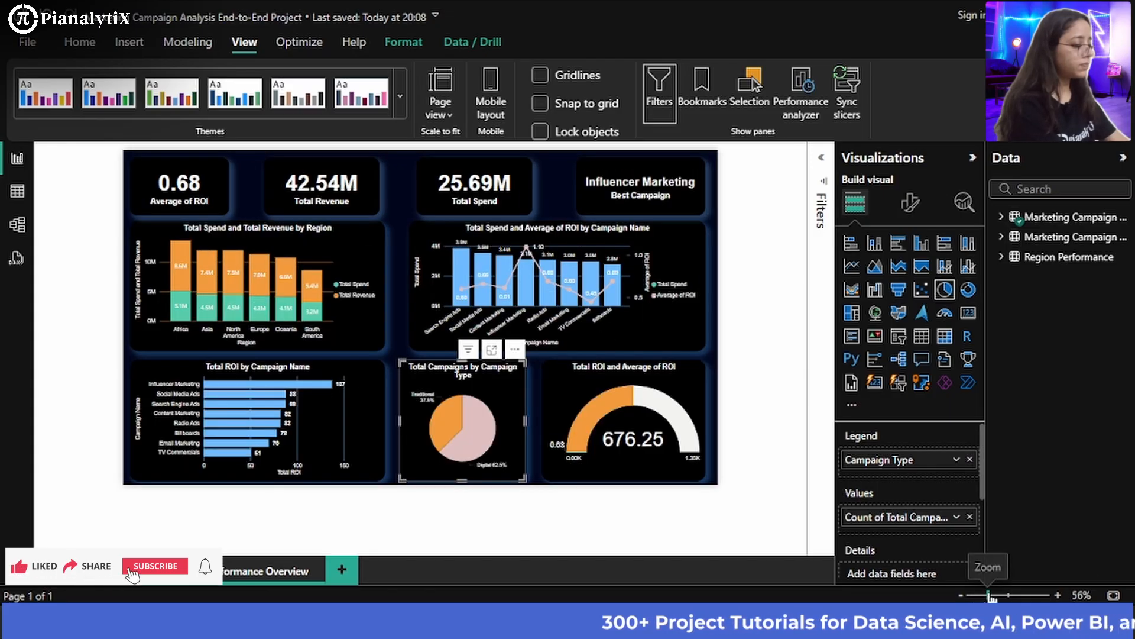
pyautogui.click(998, 595)
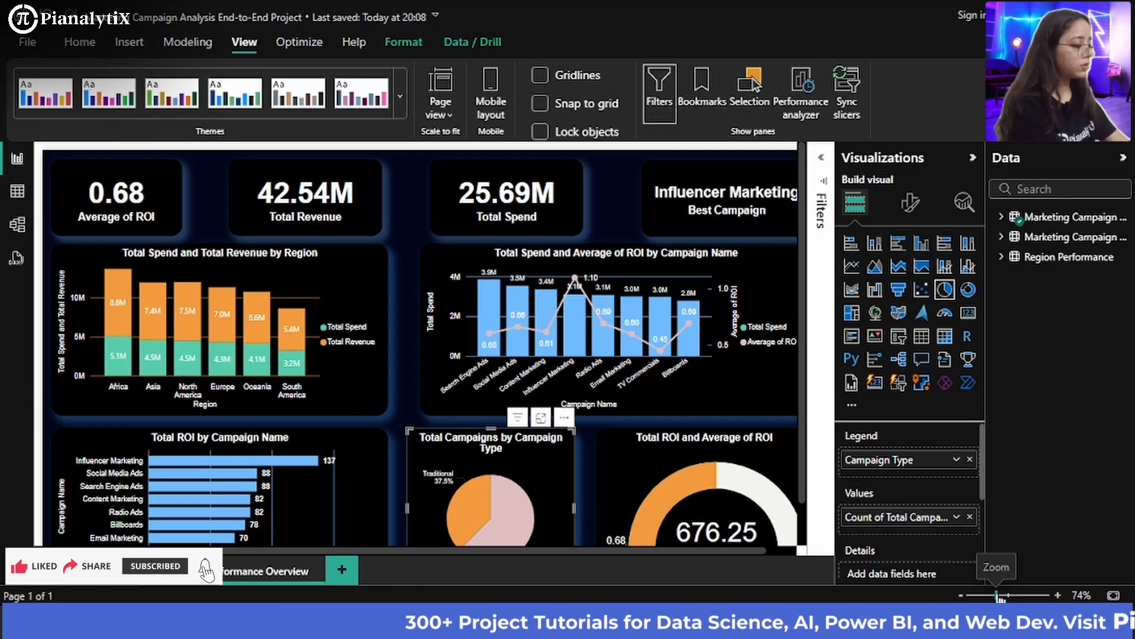
pyautogui.moveTo(998, 594); pyautogui.dragTo(994, 595)
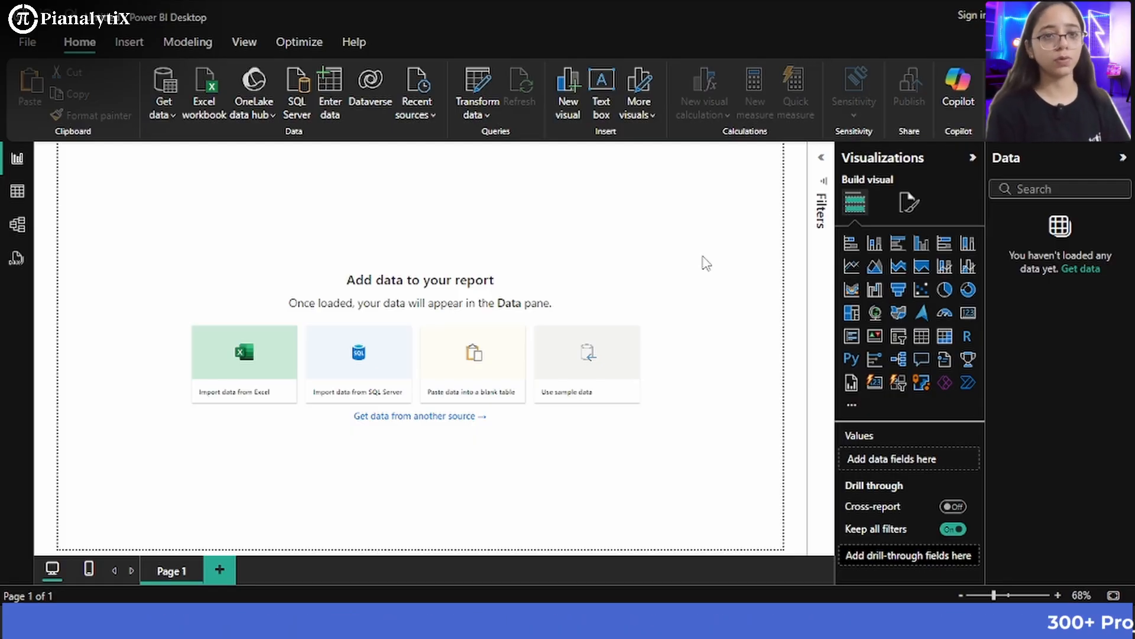
# Import the text/CSV file Marketing Campaign Details into the blank report and load it with the default settings
pyautogui.click(159, 108)
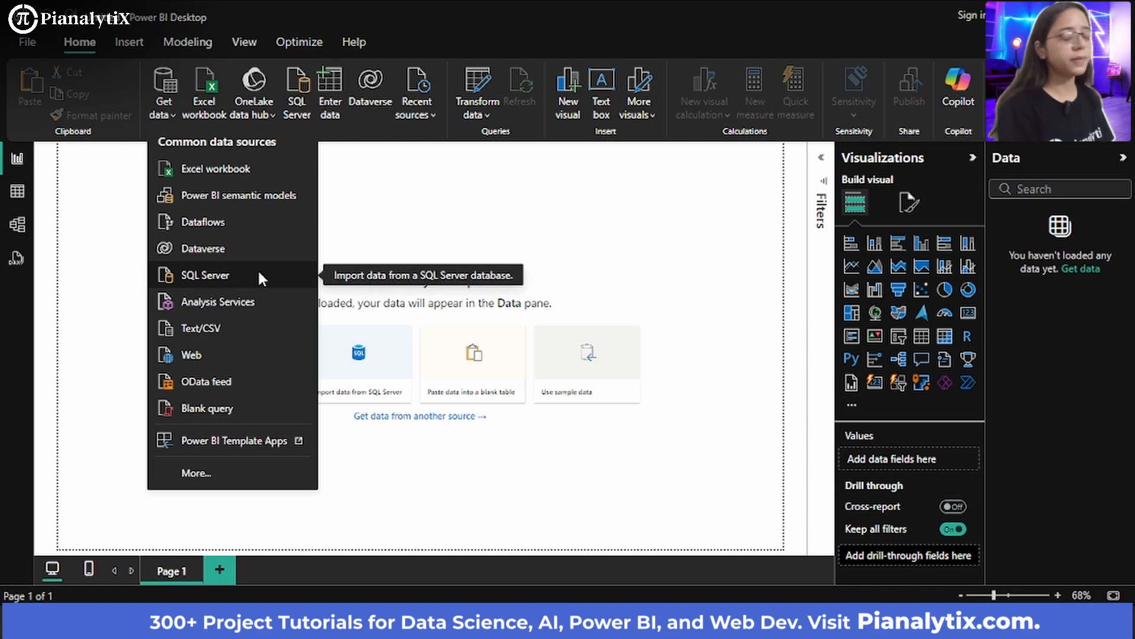
pyautogui.click(240, 327)
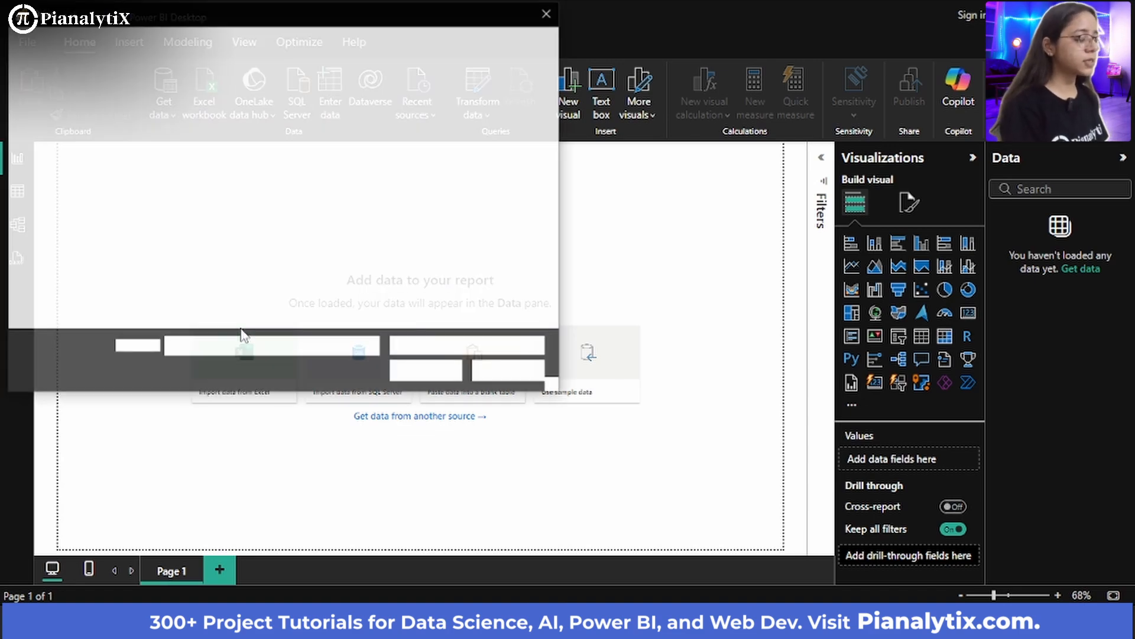
pyautogui.click(243, 98)
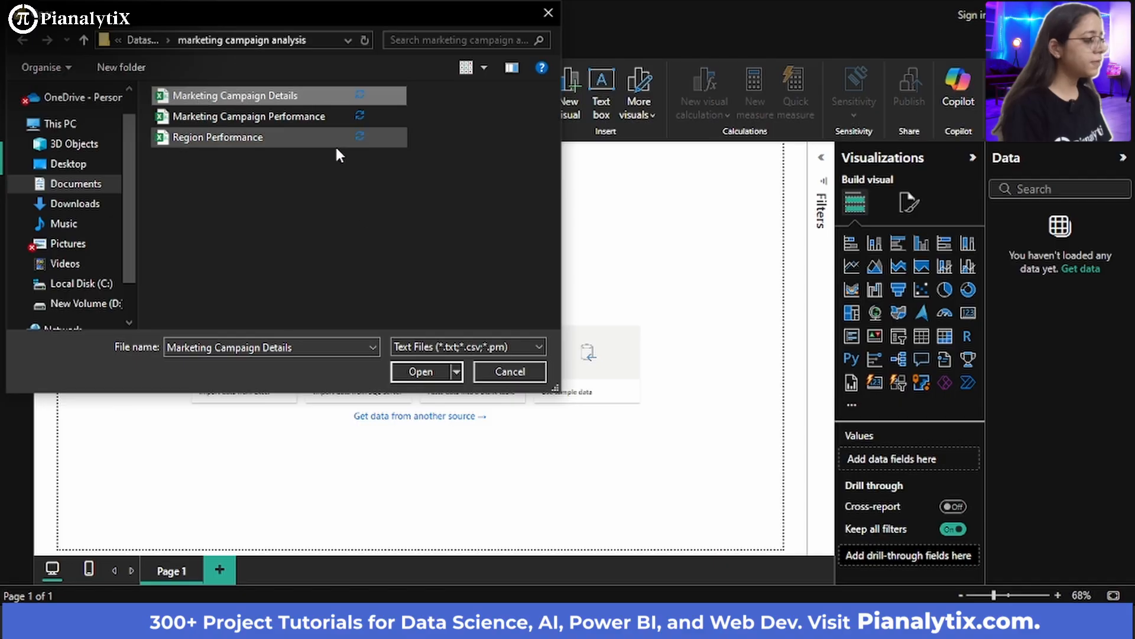
pyautogui.click(421, 372)
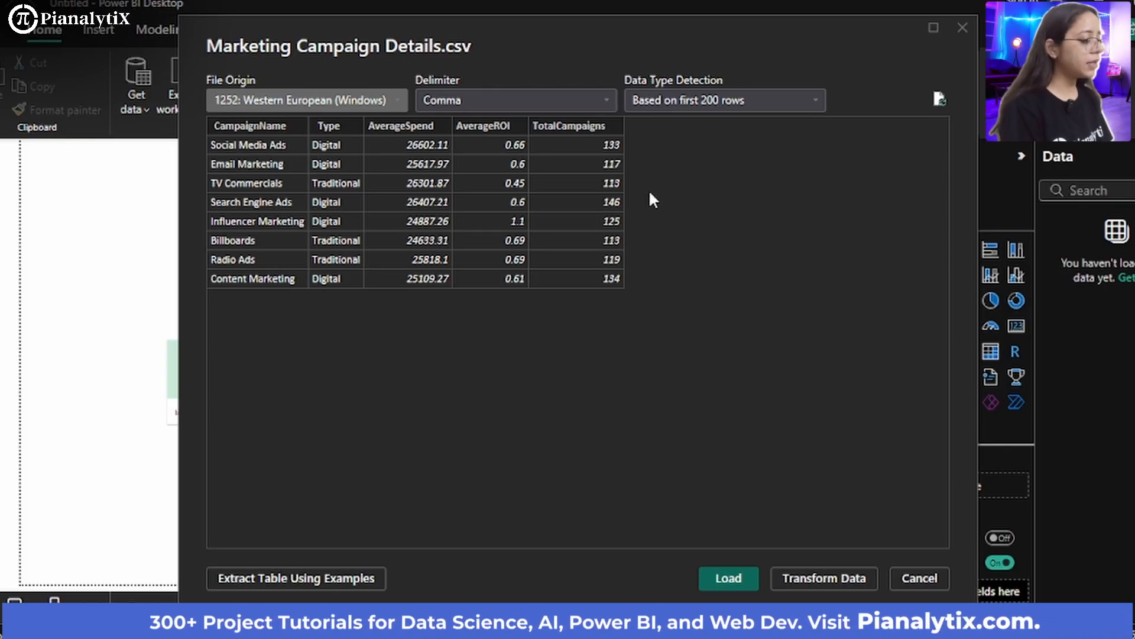
pyautogui.click(729, 587)
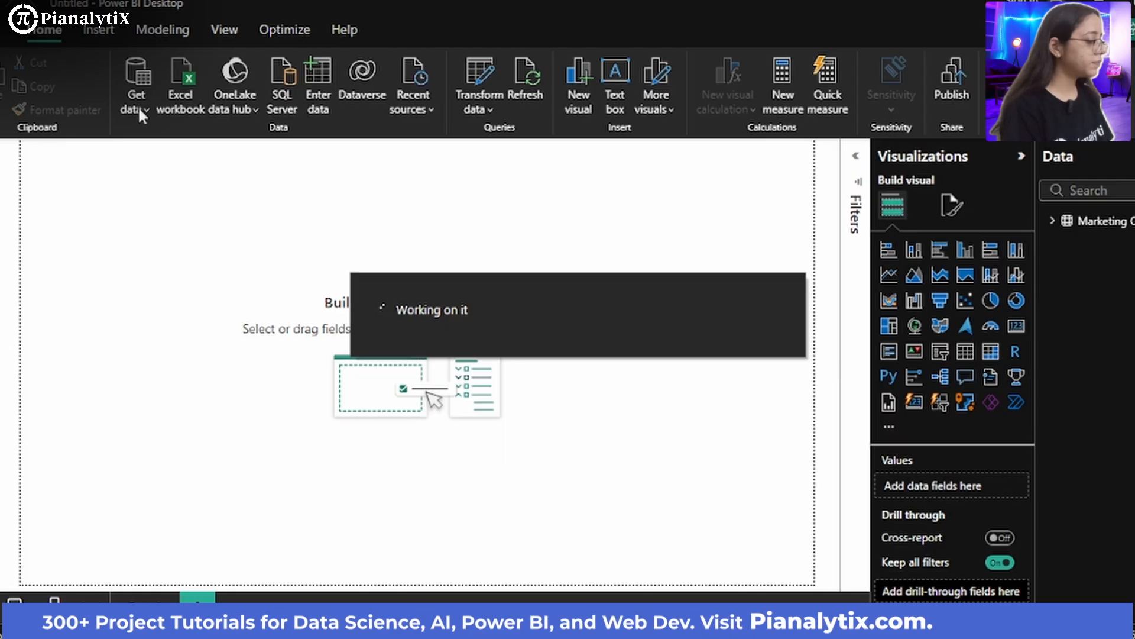
# Import the text/CSV file Marketing Campaign Performance and load it with the default settings
pyautogui.click(137, 105)
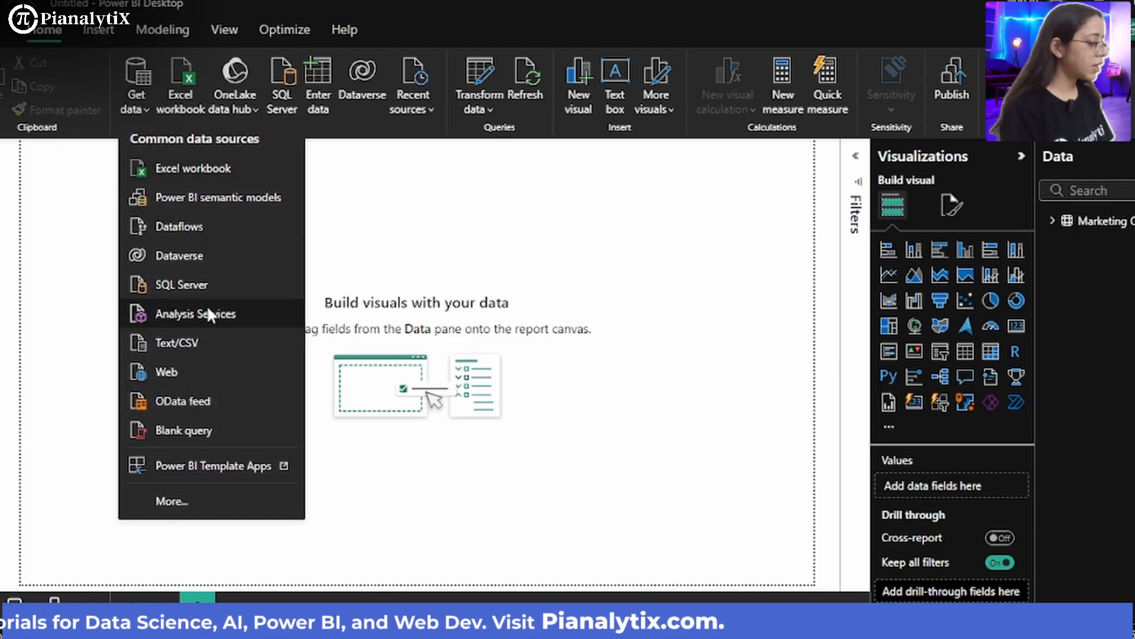
pyautogui.click(195, 345)
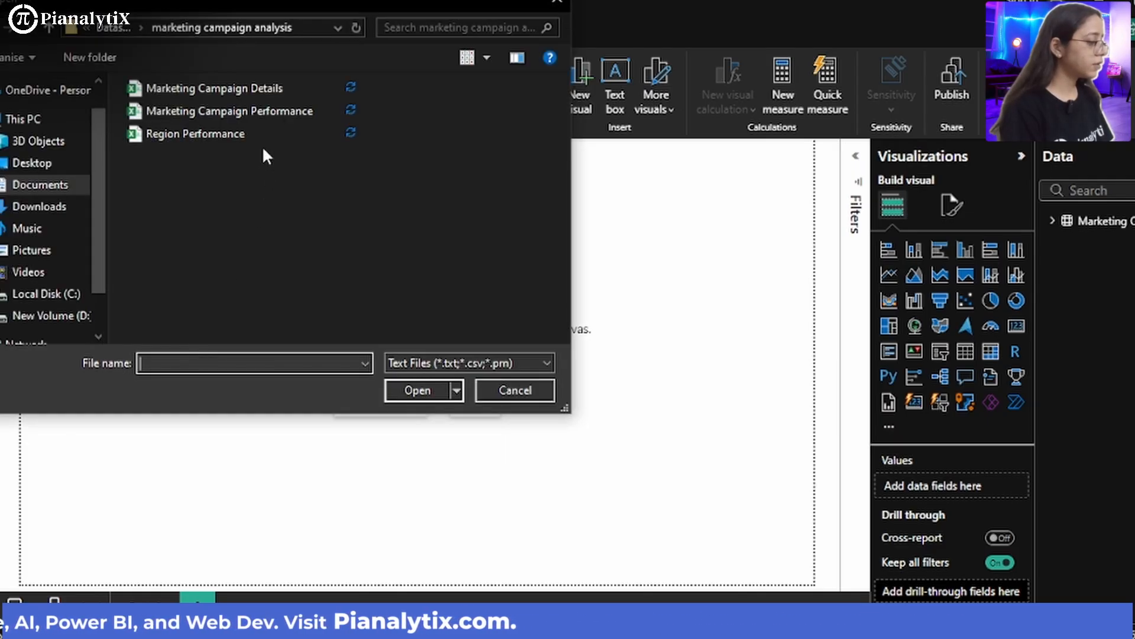
pyautogui.click(239, 110)
pyautogui.click(405, 388)
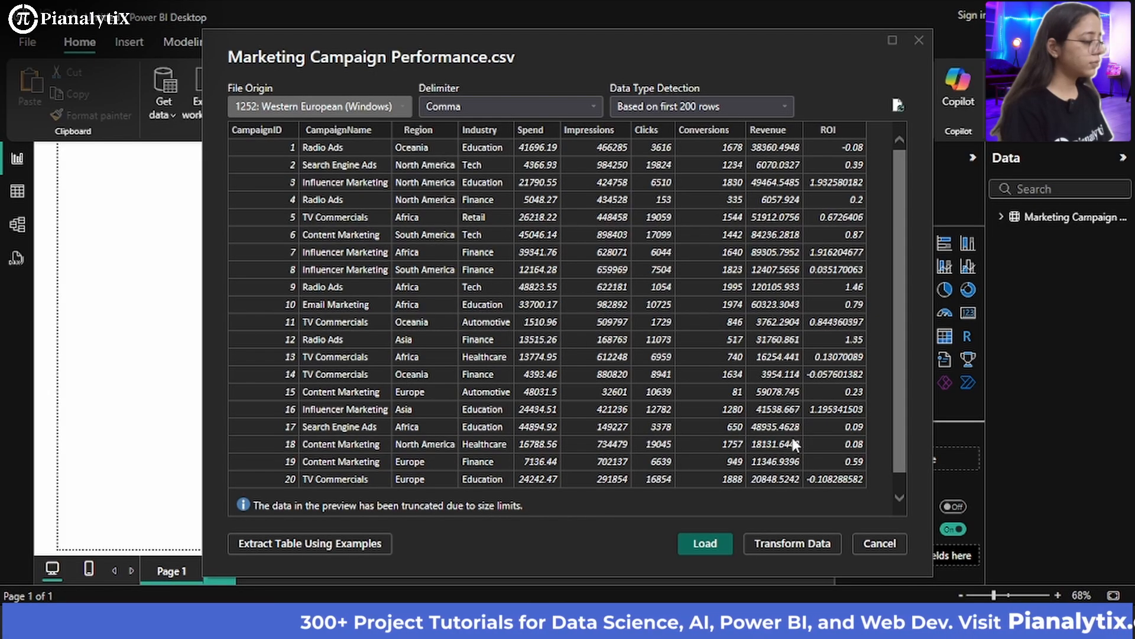
pyautogui.click(705, 544)
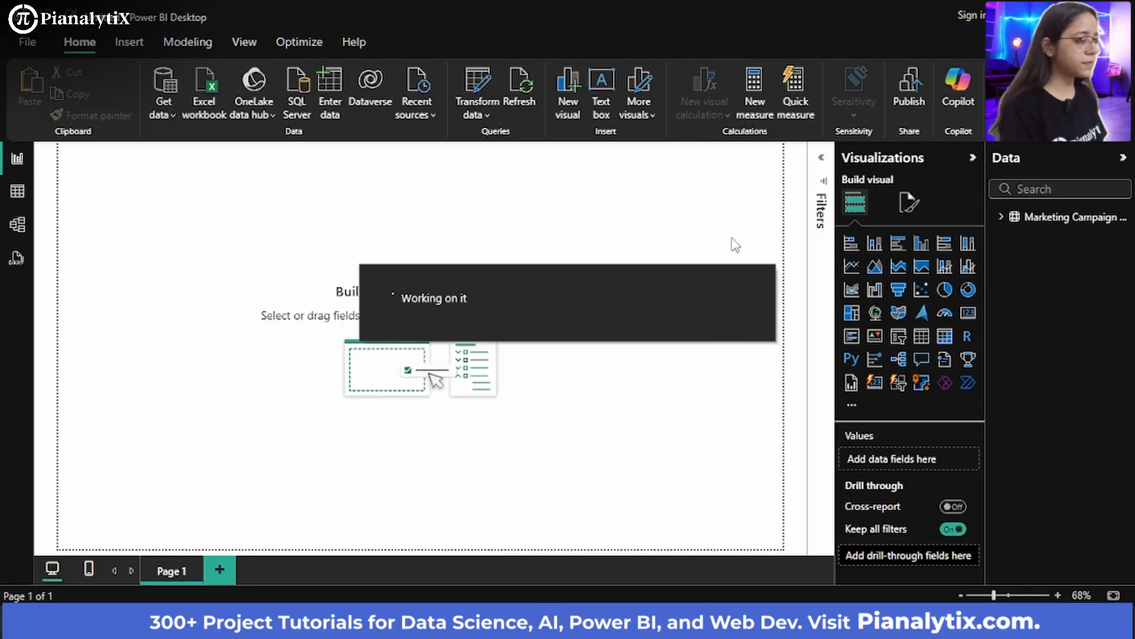
# Import the text/CSV file Region Performance and load it with the default settings
pyautogui.click(161, 104)
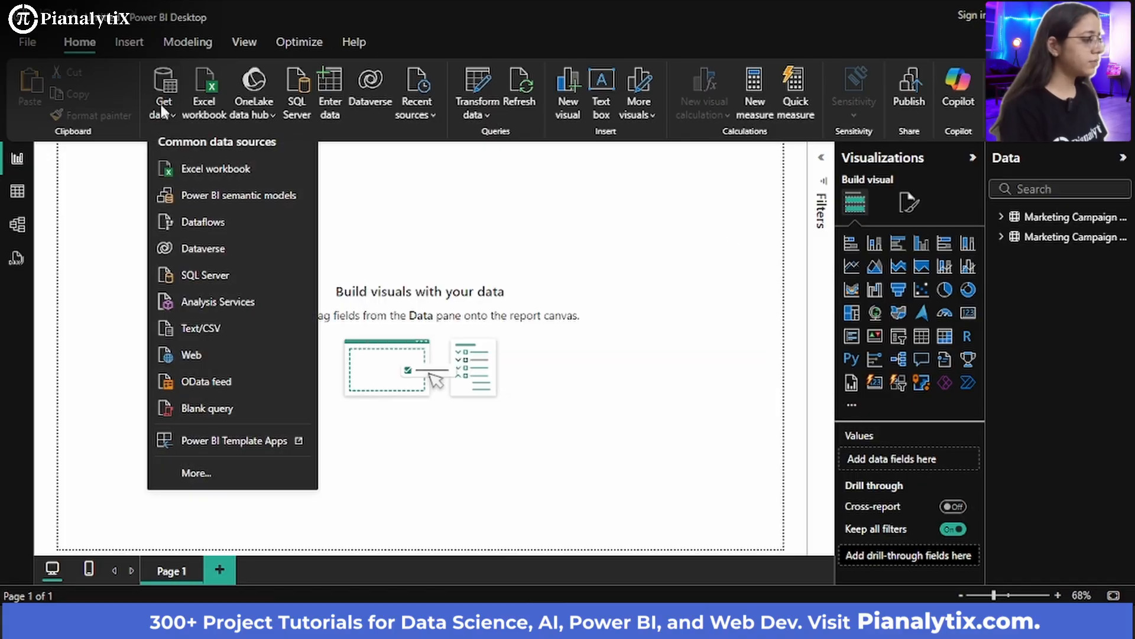
pyautogui.click(207, 333)
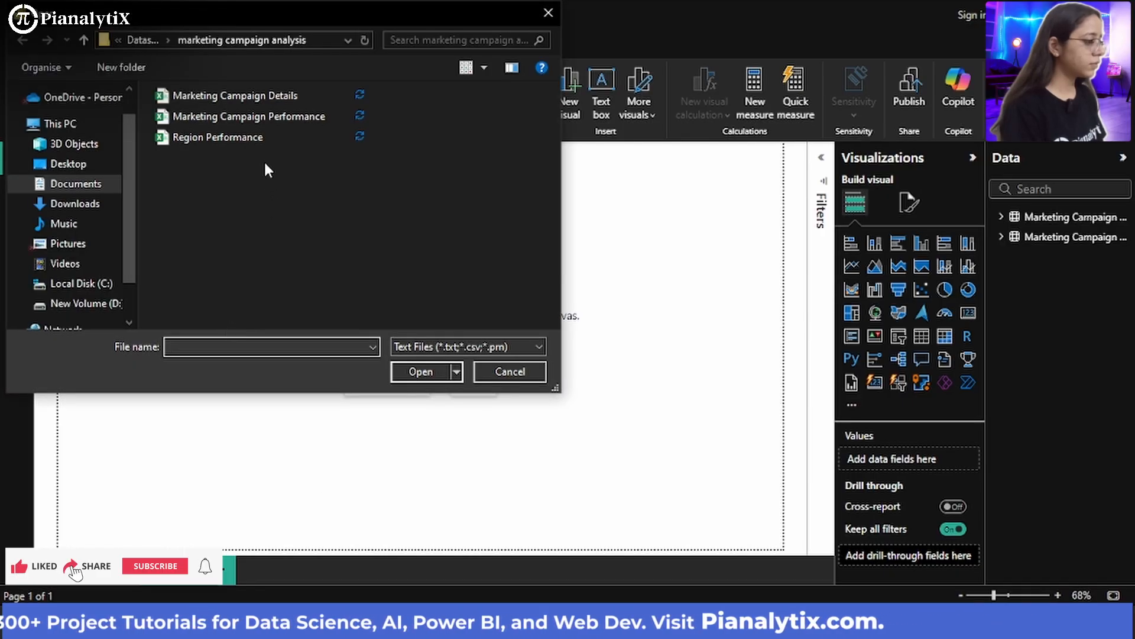
pyautogui.click(251, 138)
pyautogui.click(430, 374)
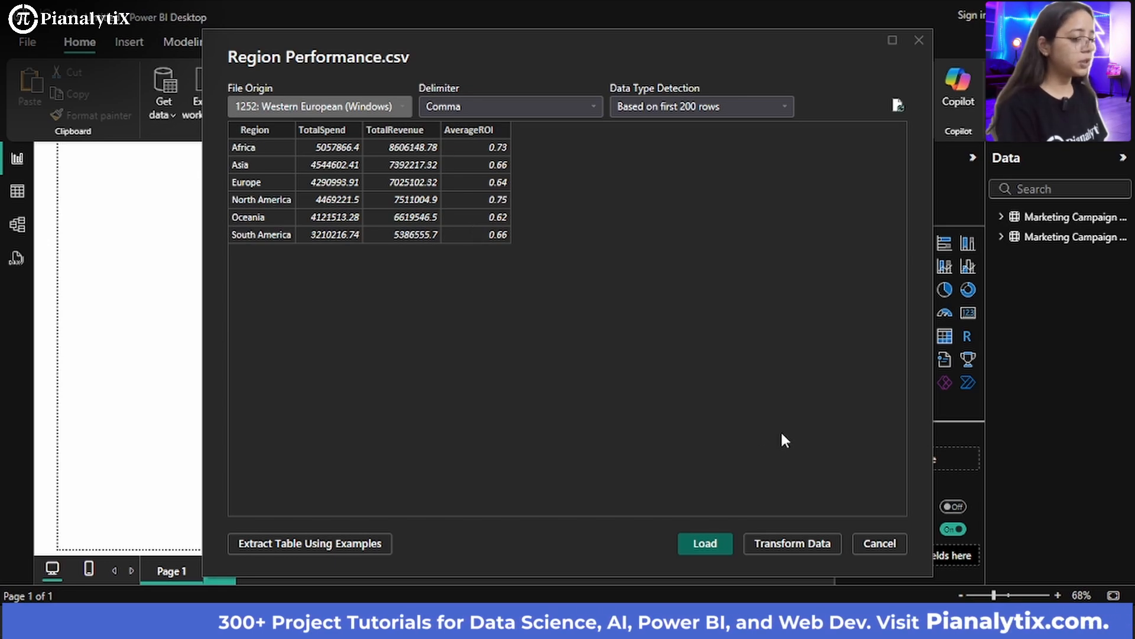
pyautogui.click(697, 536)
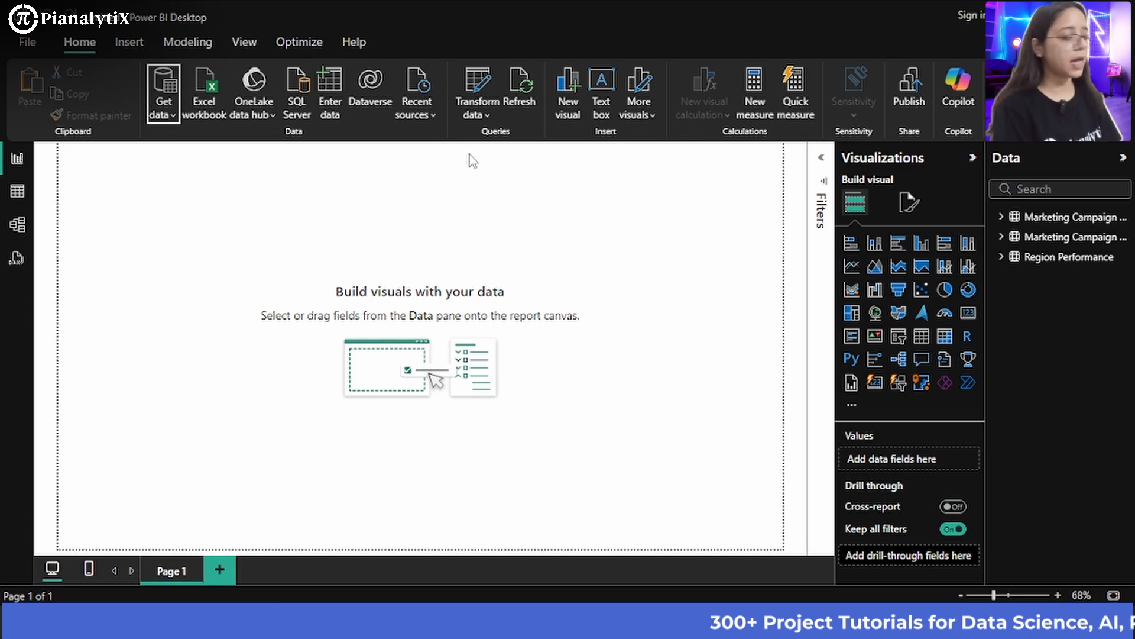
# Open the data in Power Query Editor and rename the Marketing Campaign Details columns CampaignName and Type as Campaign Name and Campaign Type
pyautogui.click(477, 122)
pyautogui.click(504, 146)
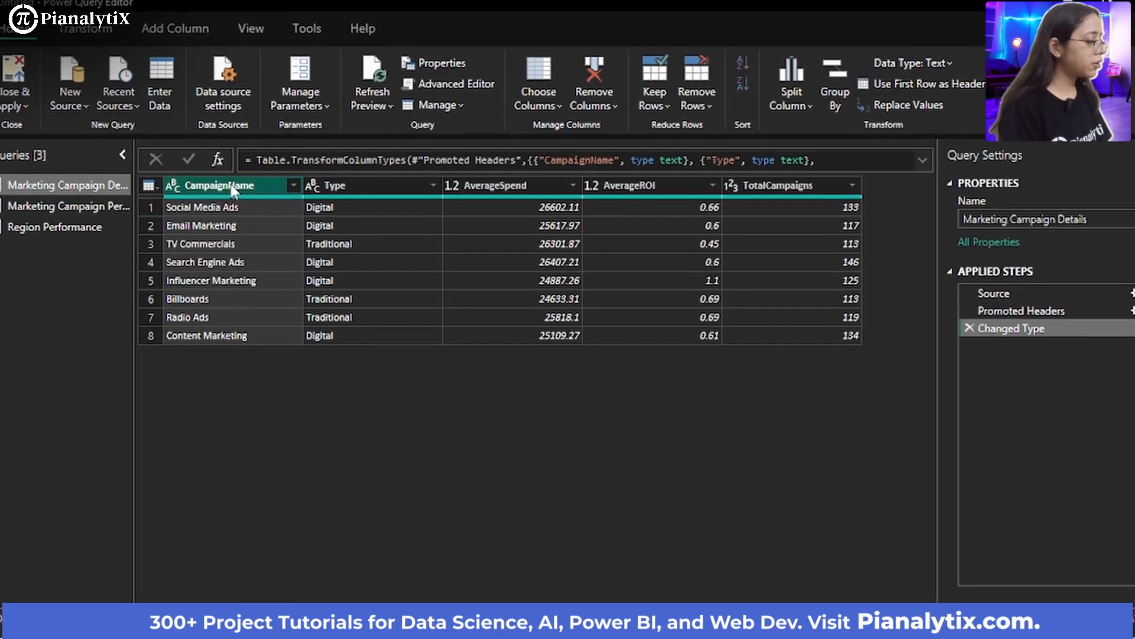
pyautogui.doubleClick(231, 187)
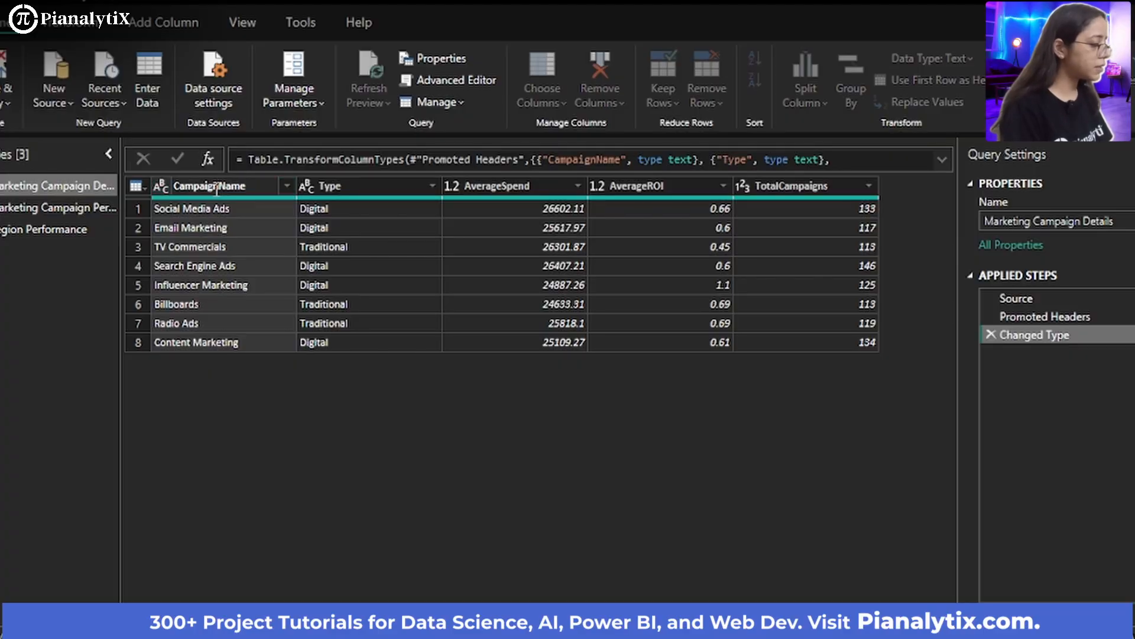
pyautogui.press('Return')
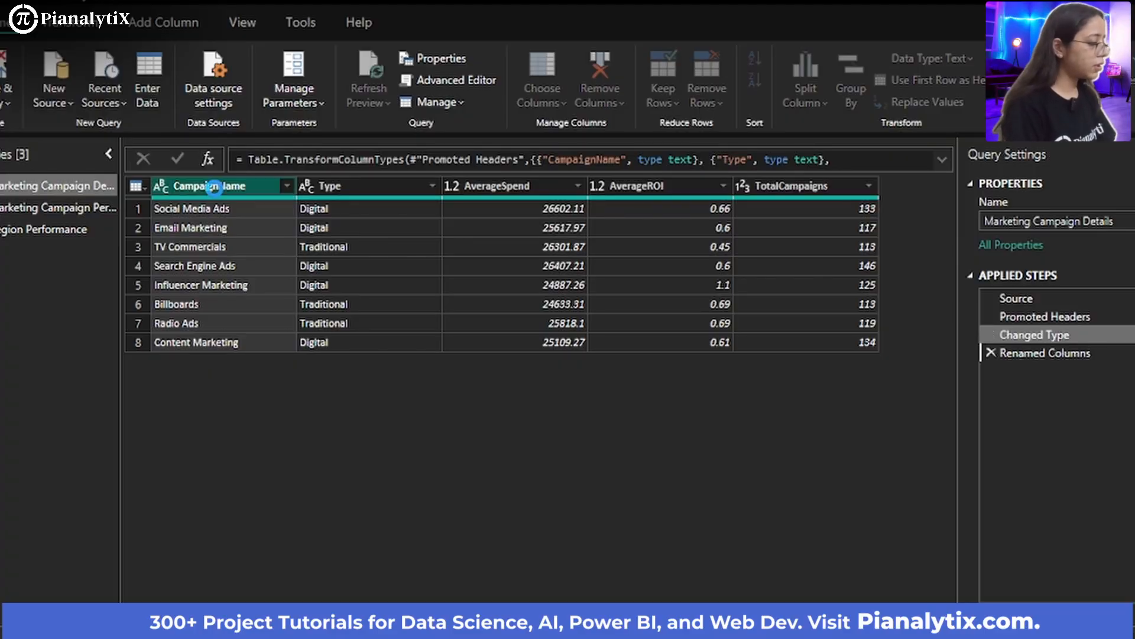
pyautogui.doubleClick(349, 186)
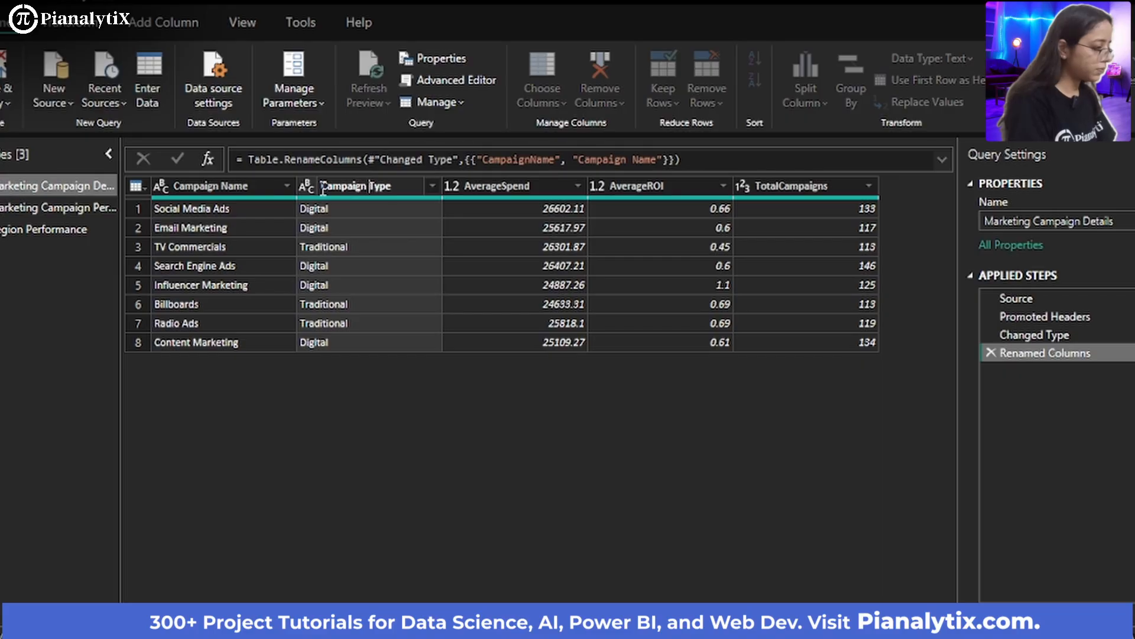
pyautogui.write('Campaign')
pyautogui.press('Return')
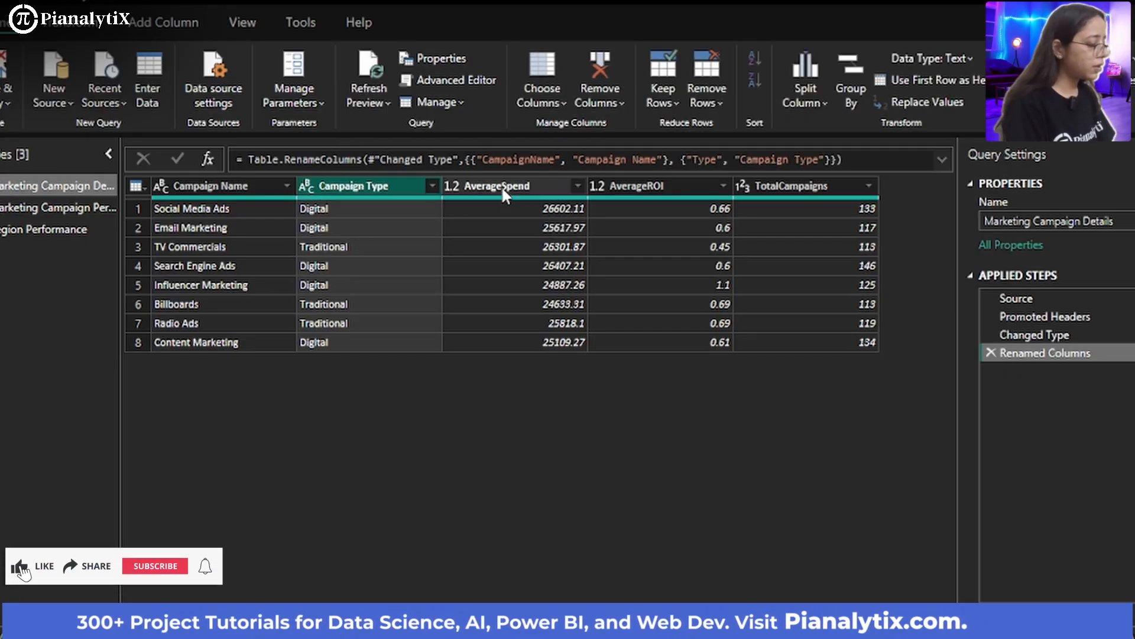
# Rename the AverageSpend column as Average Spend and try to add a space to the AverageROI column name
pyautogui.doubleClick(501, 186)
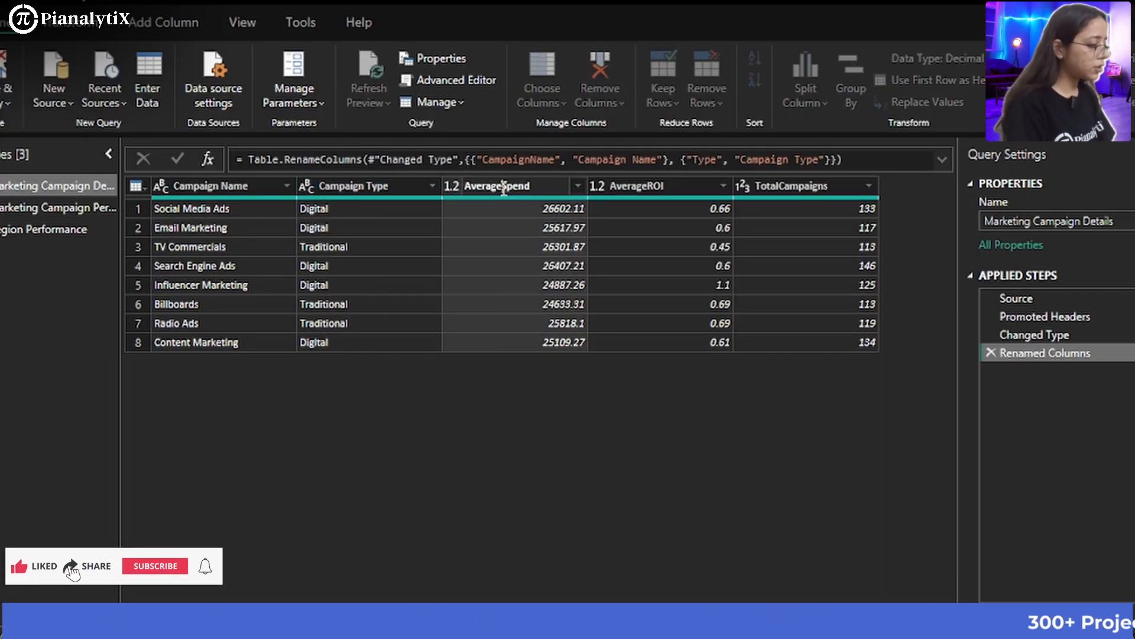
pyautogui.press('Return')
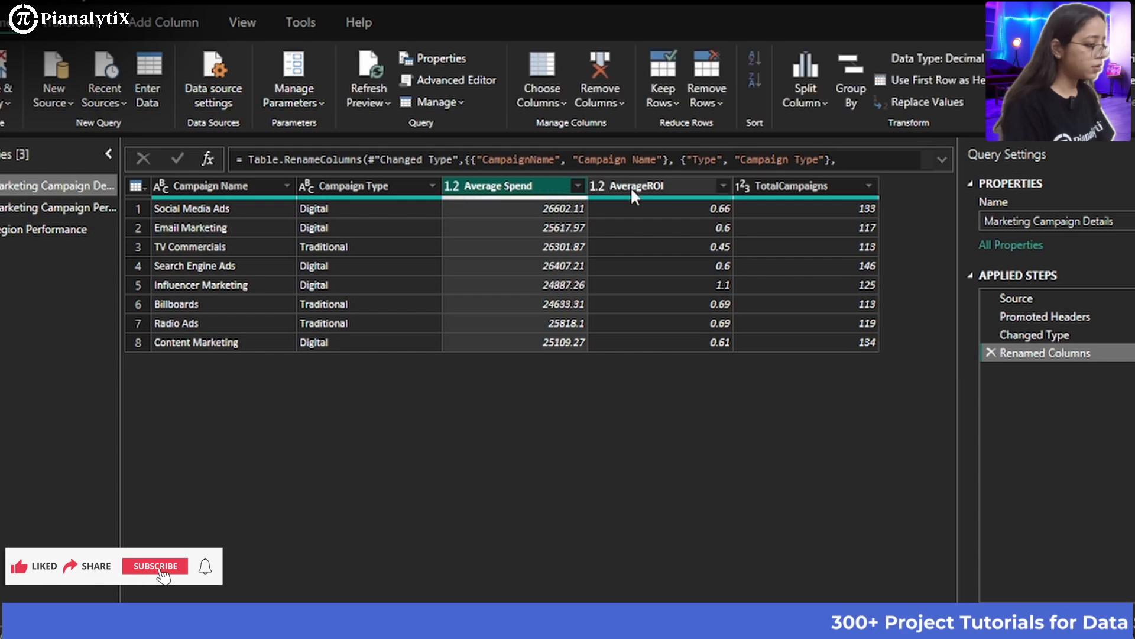
pyautogui.click(634, 188)
pyautogui.doubleClick(635, 188)
pyautogui.click(646, 187)
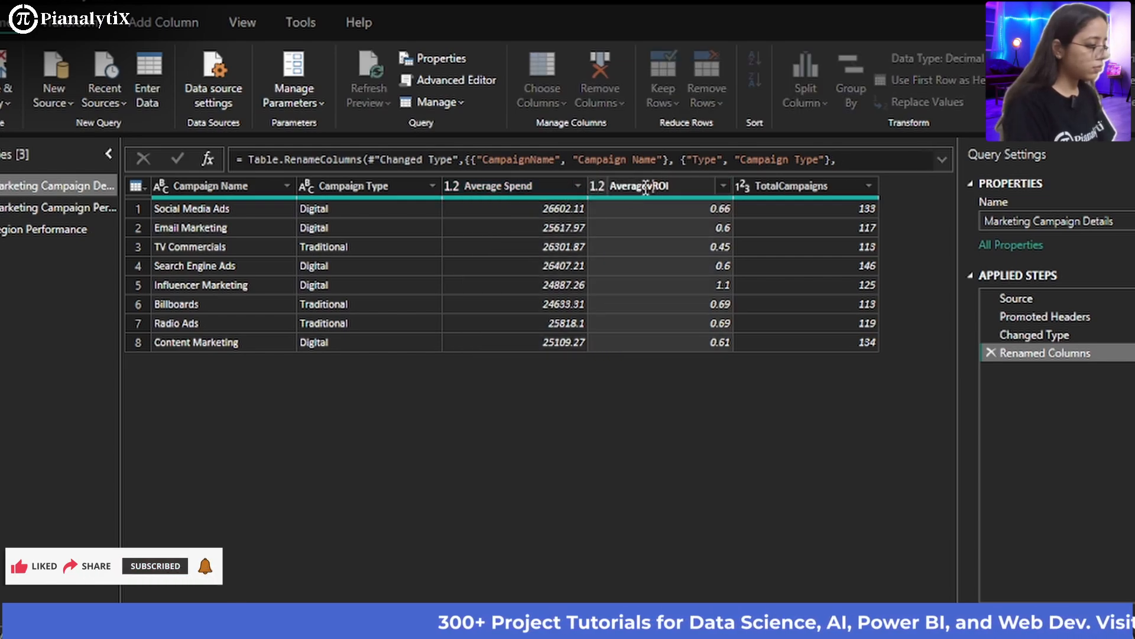
pyautogui.press('Return')
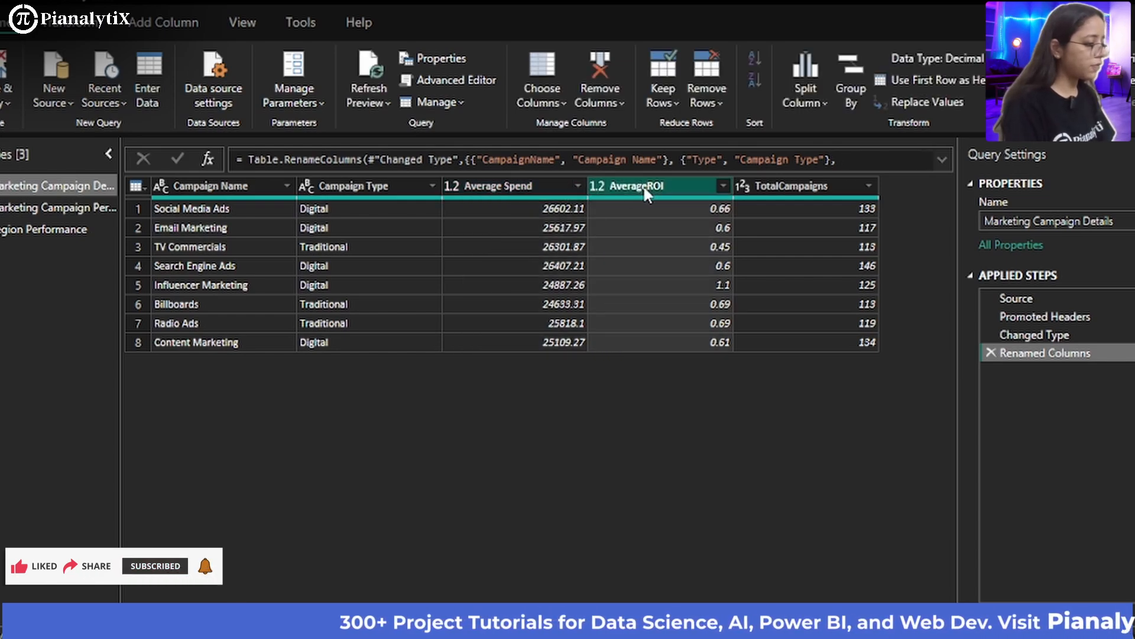
# Rename the TotalCampaigns column as Total Campaigns and the AverageROI column as Average ROI
pyautogui.doubleClick(803, 187)
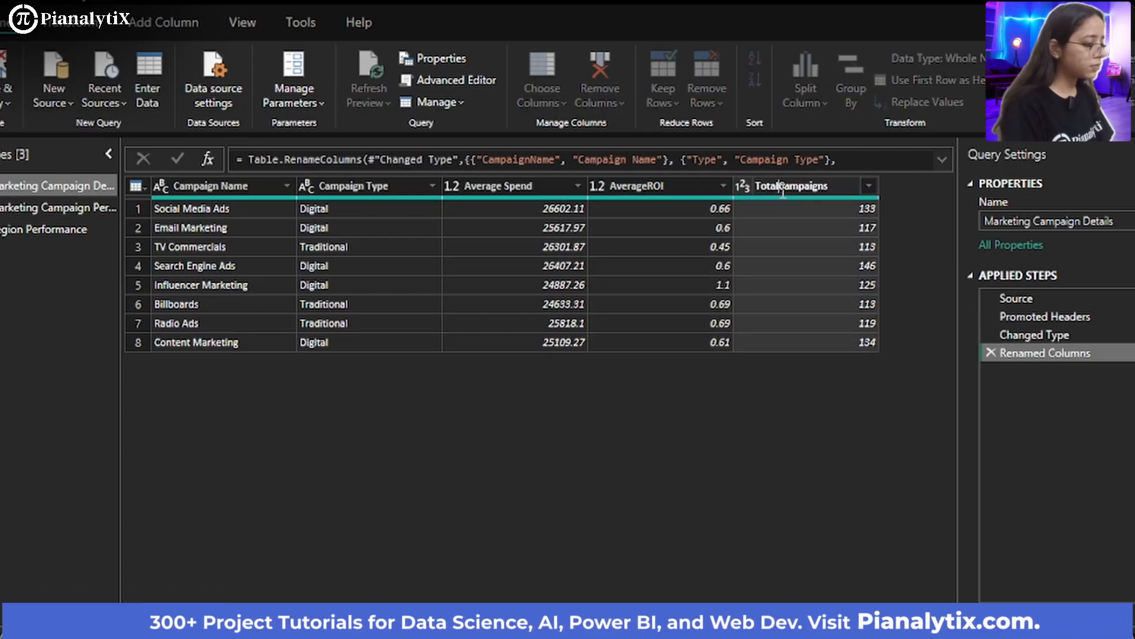
pyautogui.doubleClick(639, 185)
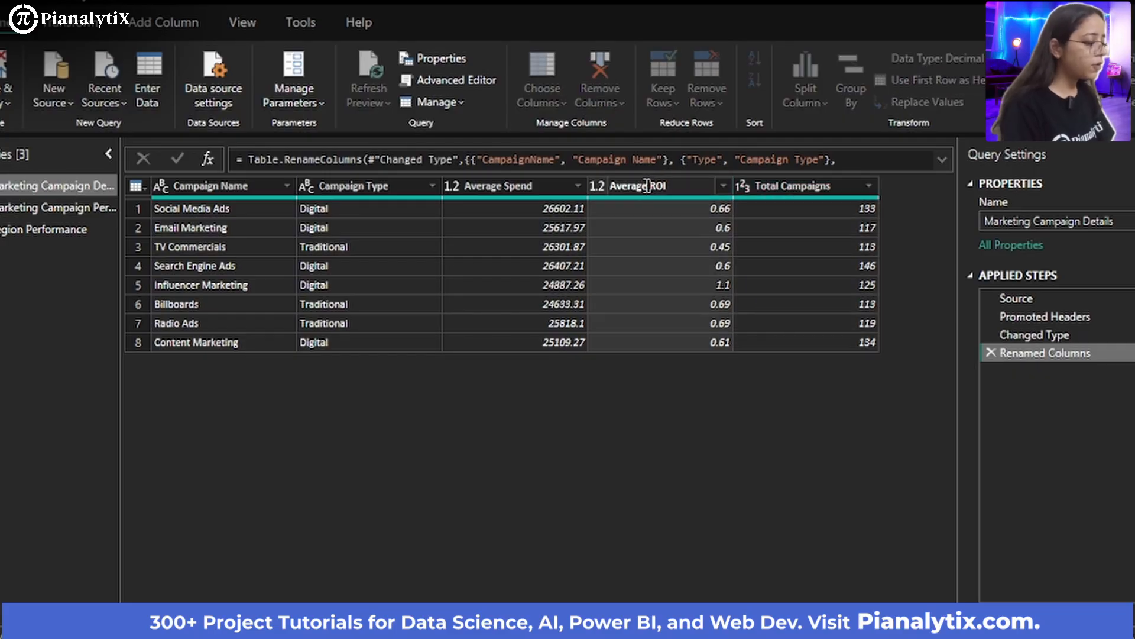
pyautogui.click(644, 185)
pyautogui.press('Return')
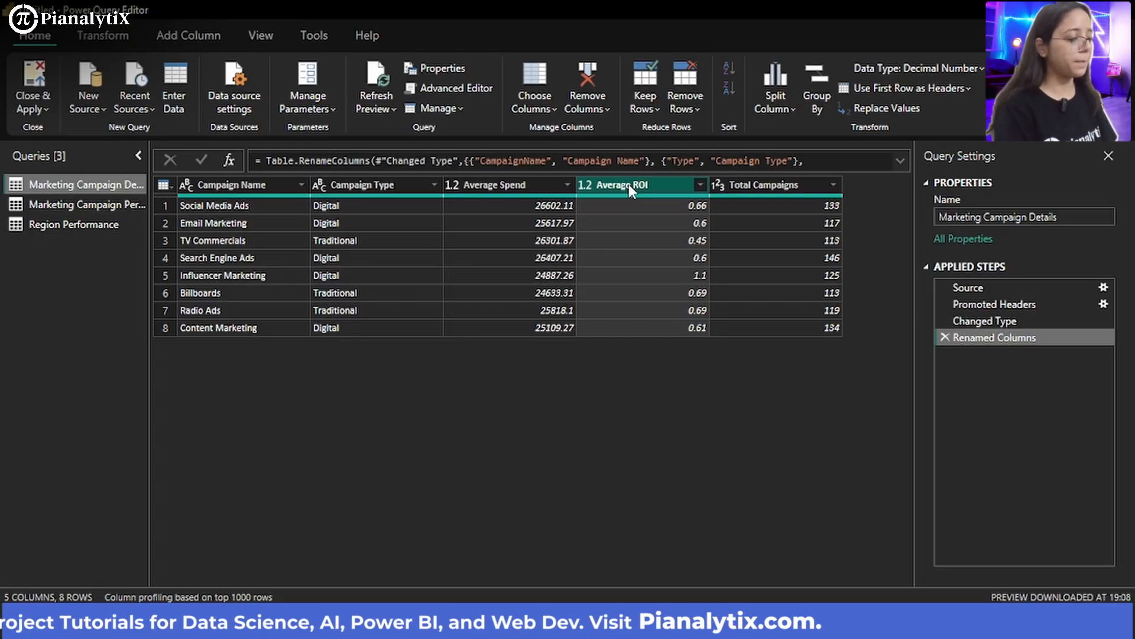
# In the Marketing Campaign Performance query, rename the CampaignID and CampaignName columns as Campaign ID and Campaign Name
pyautogui.click(94, 200)
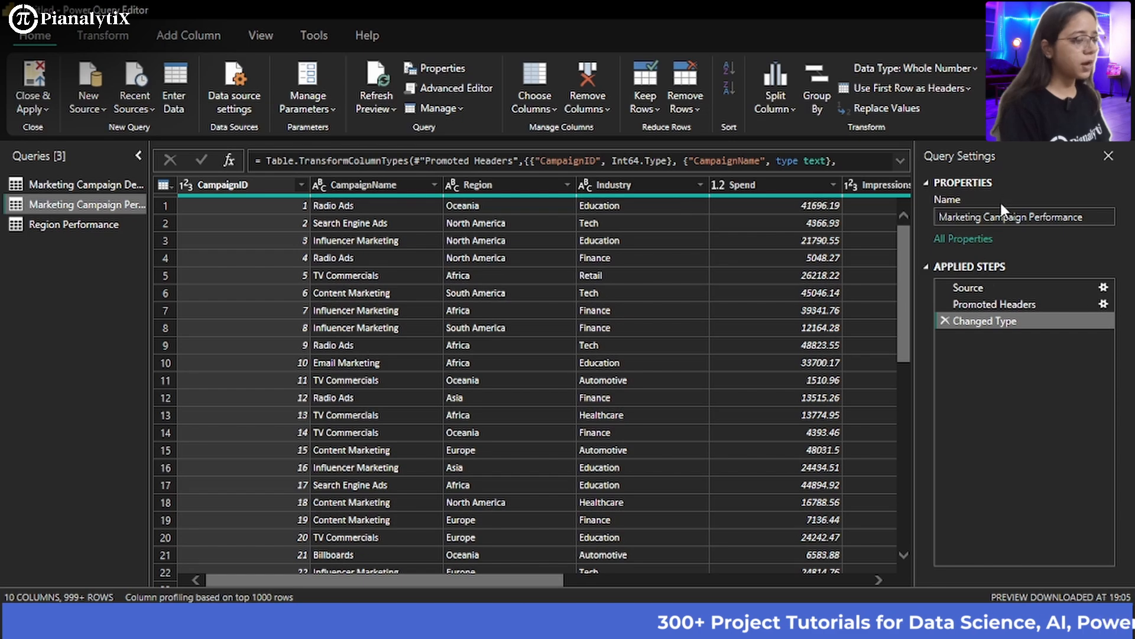
pyautogui.doubleClick(240, 185)
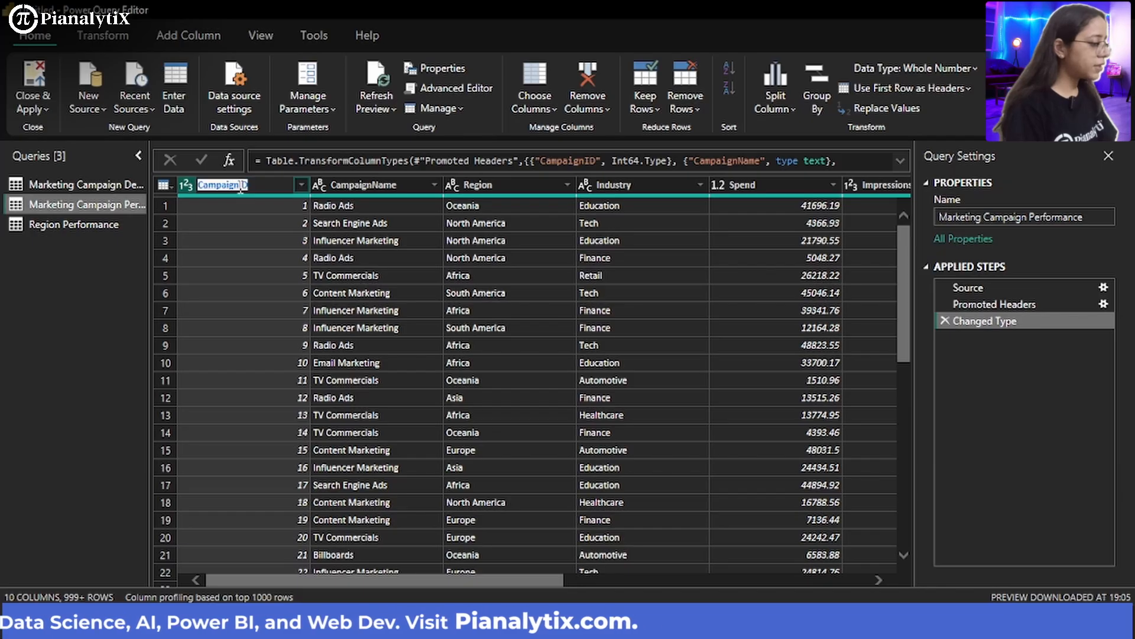
pyautogui.click(240, 185)
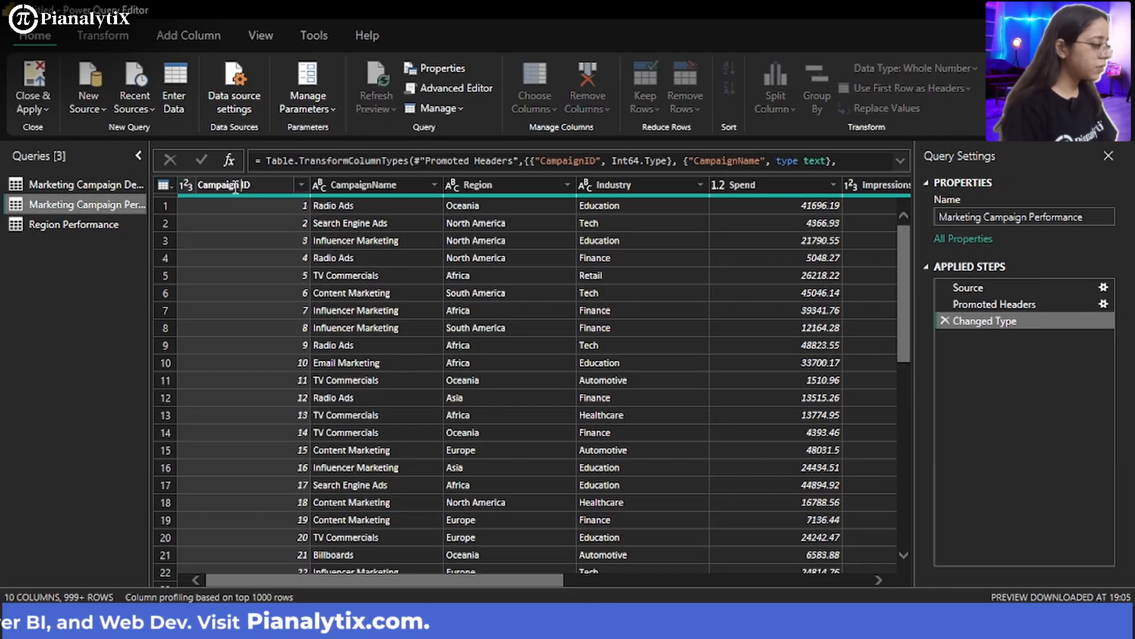
pyautogui.press('Return')
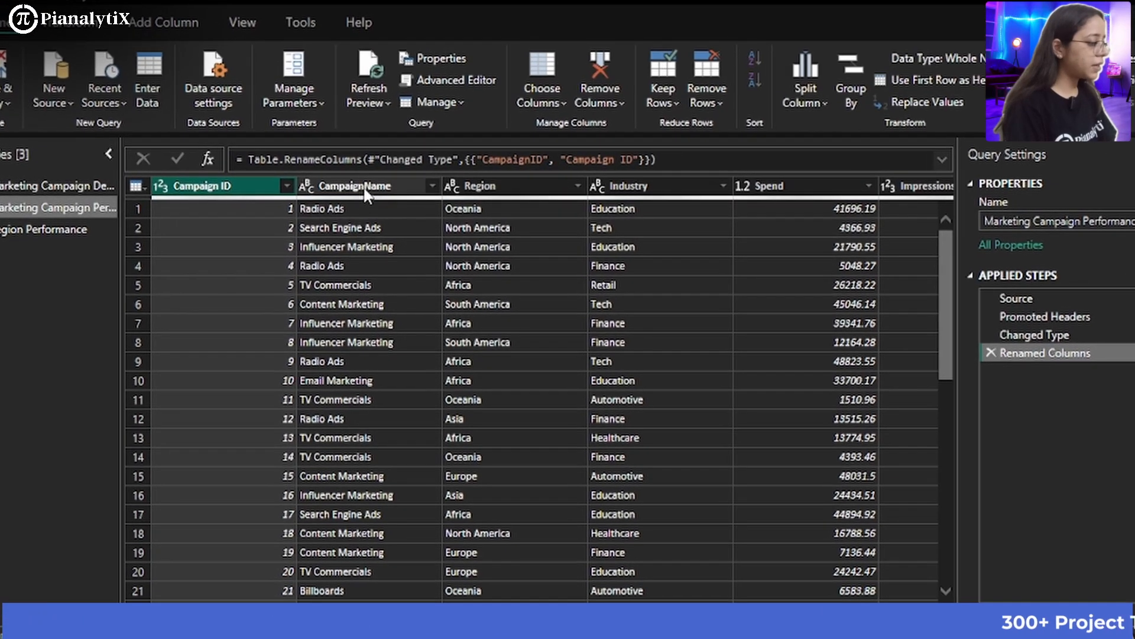
pyautogui.doubleClick(365, 188)
pyautogui.click(365, 187)
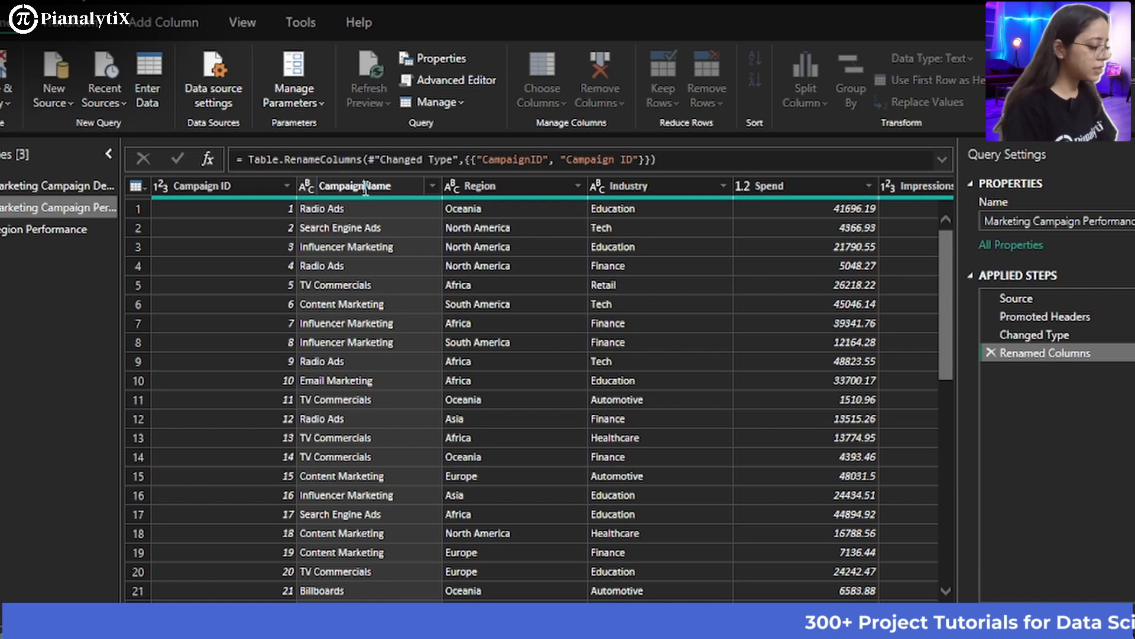
pyautogui.press('Return')
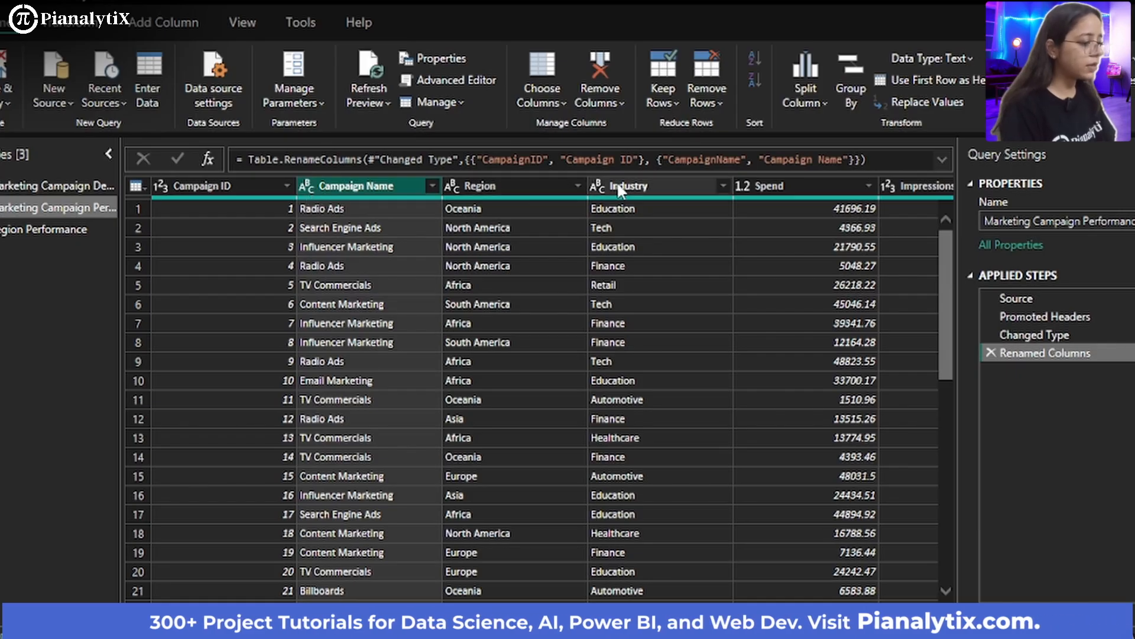
# Review the remaining column names and data of Marketing Campaign Performance, from Region through to ROI
pyautogui.hscroll(4, 665, 291)
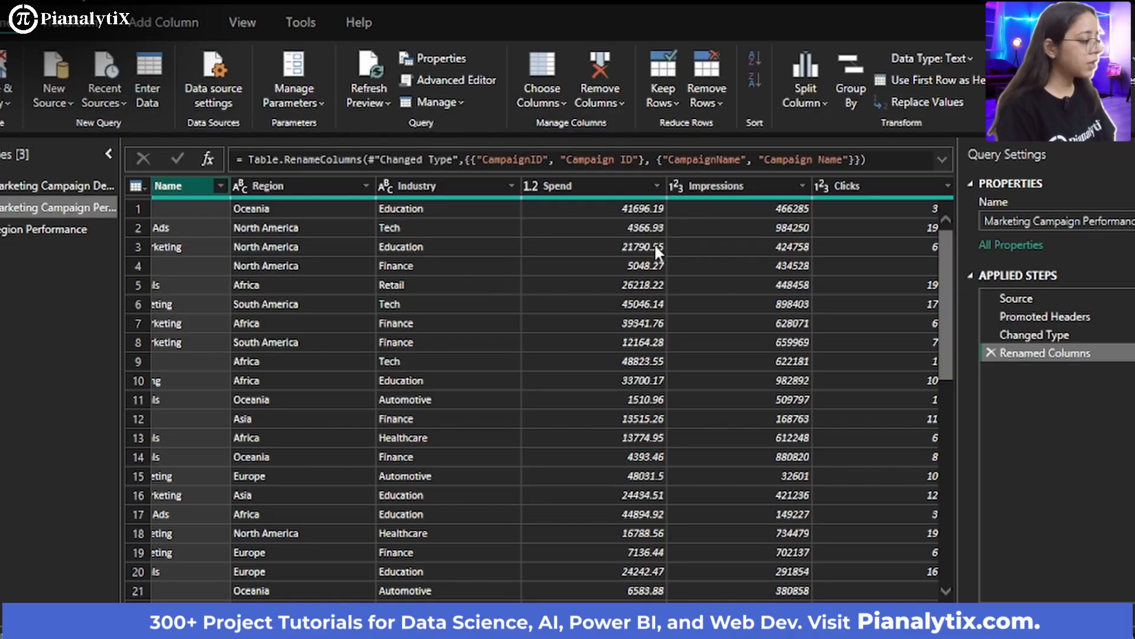
pyautogui.hscroll(-5, 639, 240)
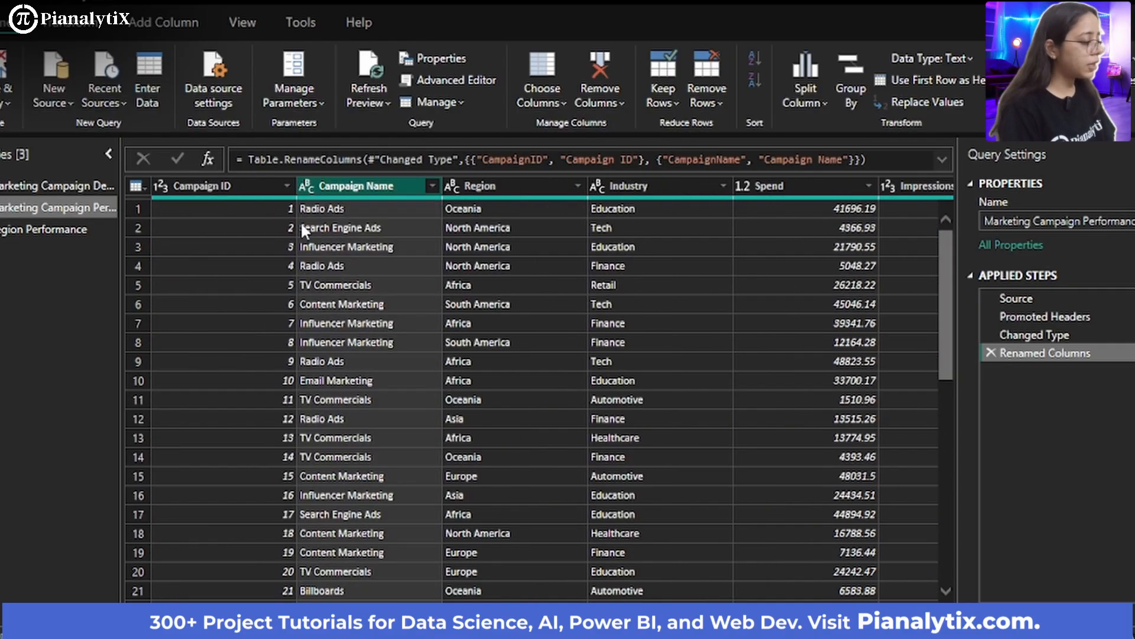
pyautogui.hscroll(4, 633, 375)
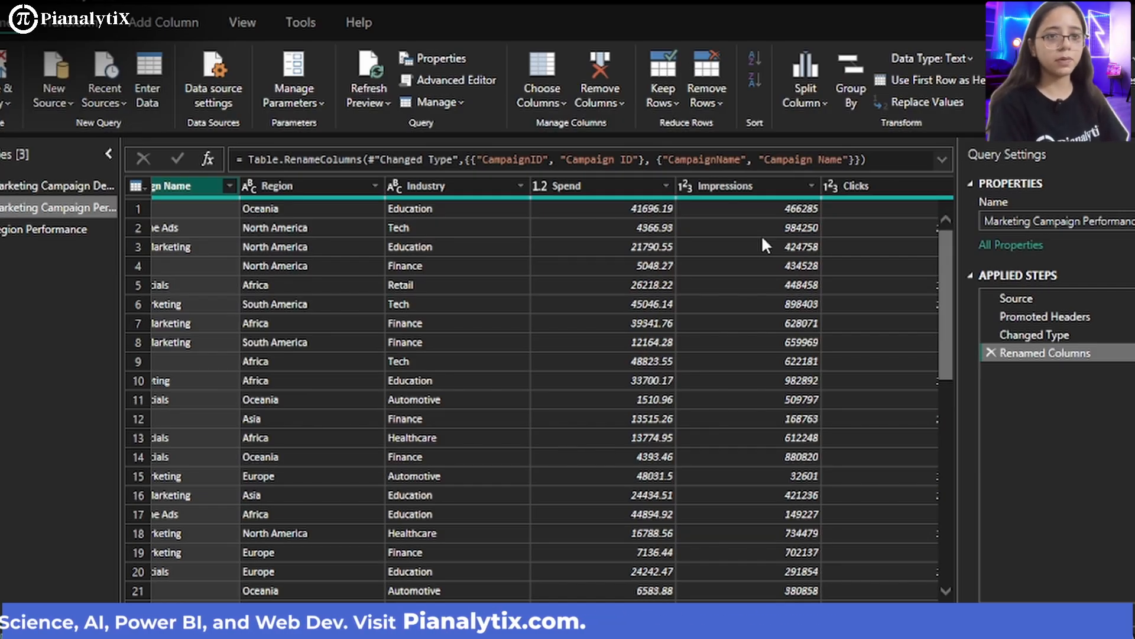
pyautogui.hscroll(2, 761, 235)
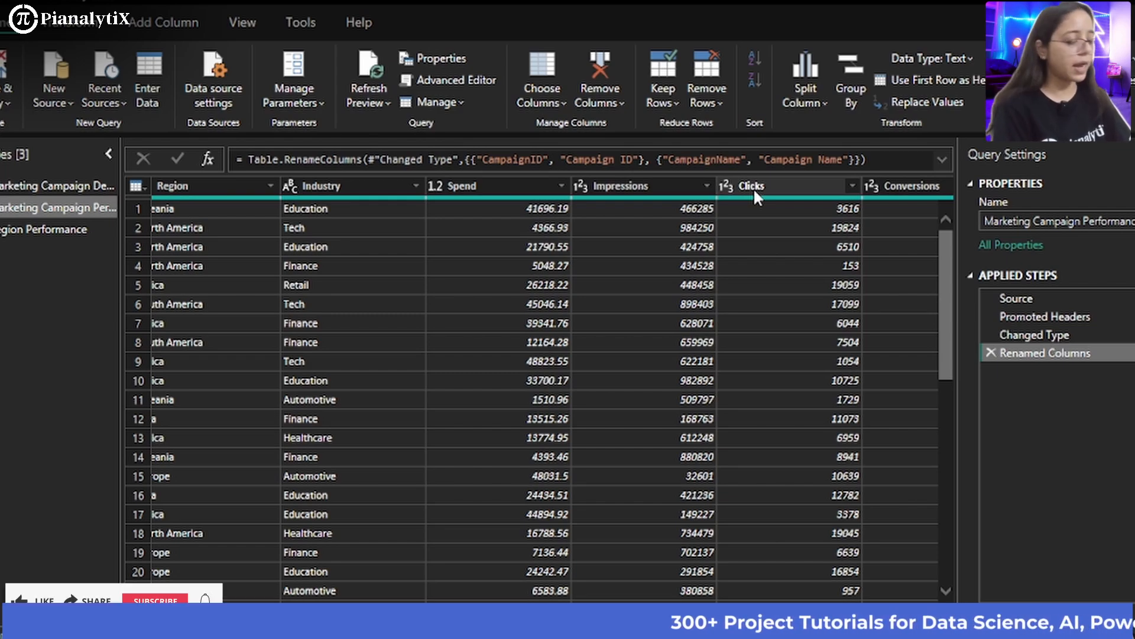
pyautogui.hscroll(5, 796, 233)
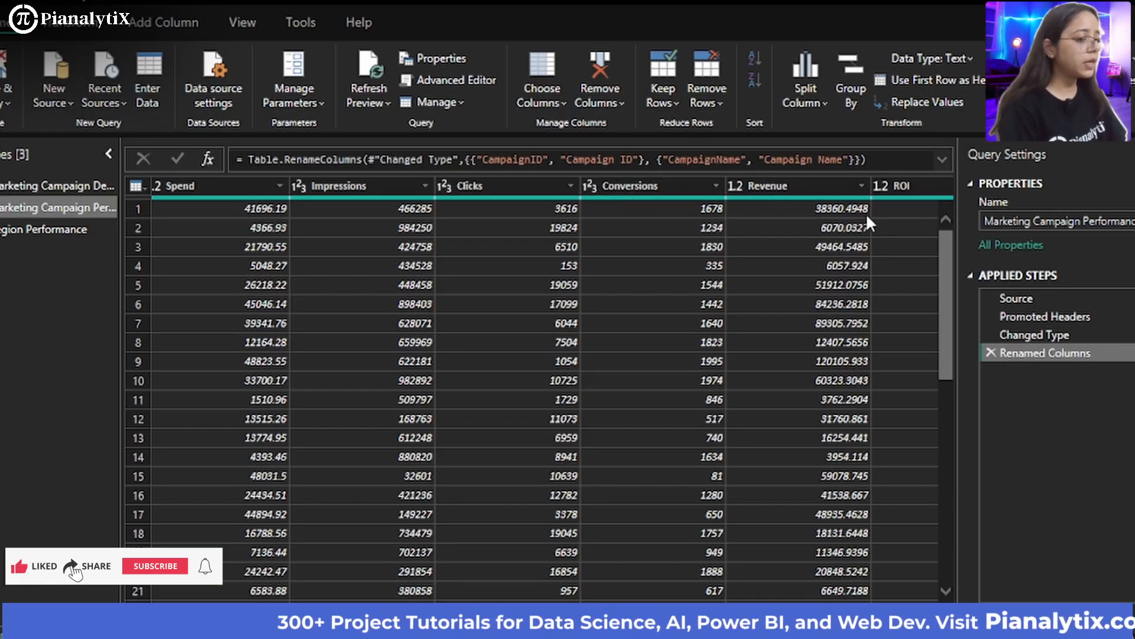
pyautogui.hscroll(2, 926, 301)
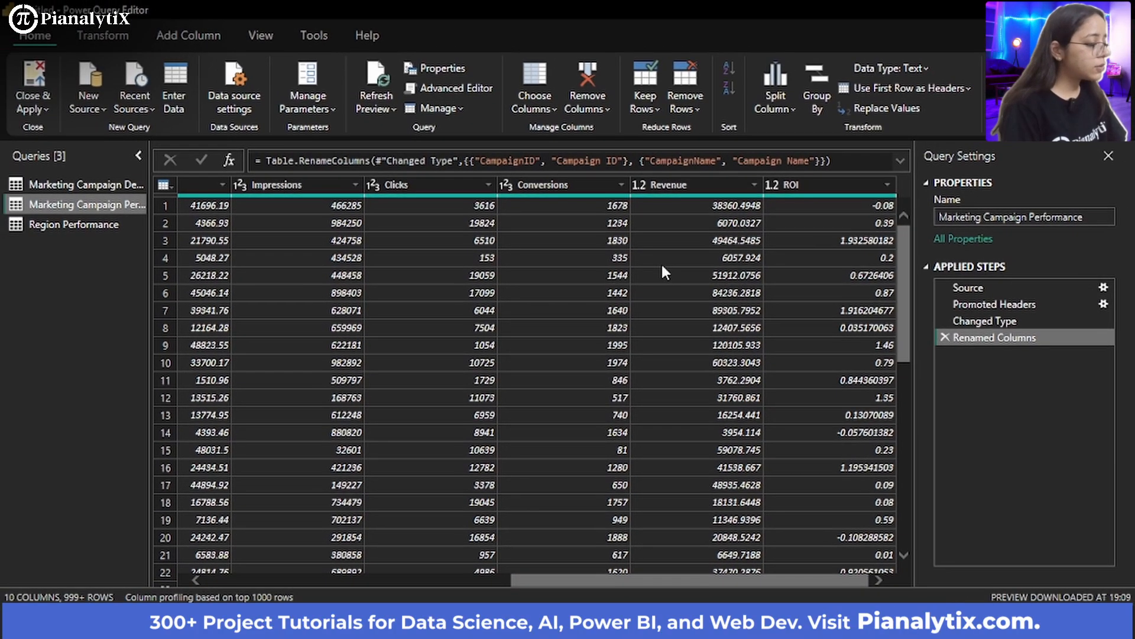
pyautogui.hscroll(-10, 661, 261)
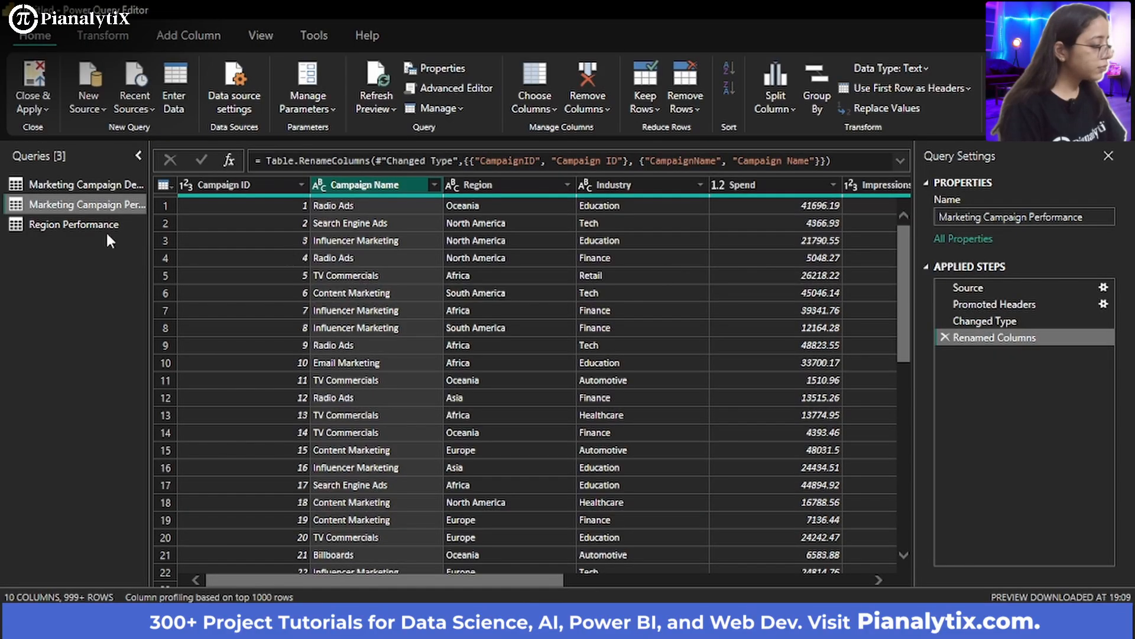
# In the Region Performance query, rename the TotalSpend, TotalRevenue and AverageROI columns as Total Spend, Total Revenue and Average ROI
pyautogui.click(58, 233)
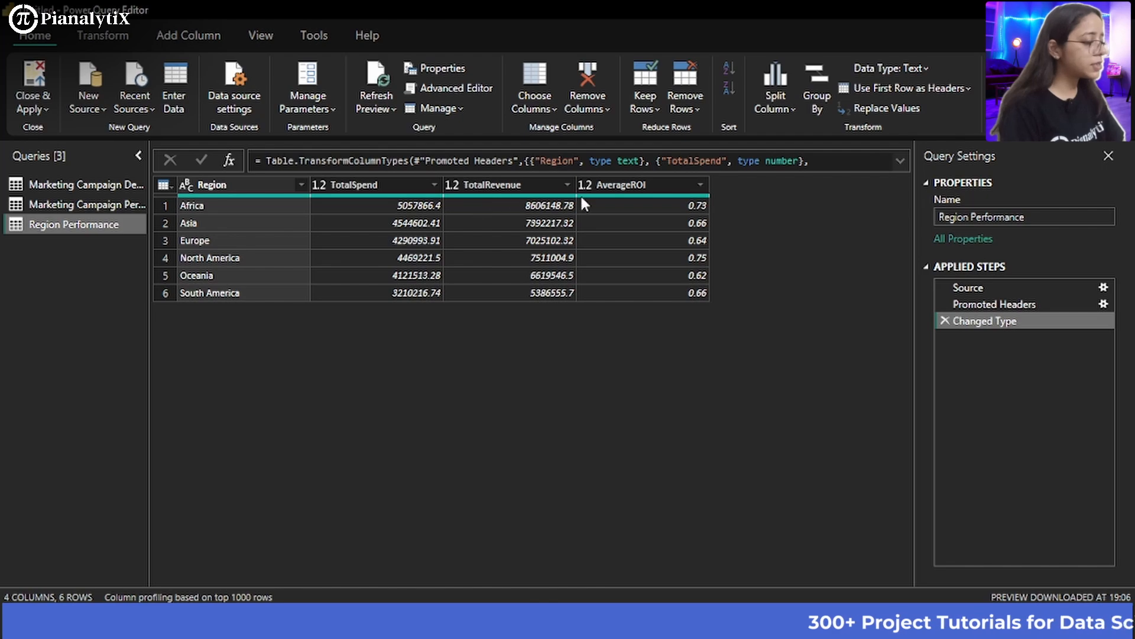
pyautogui.click(347, 185)
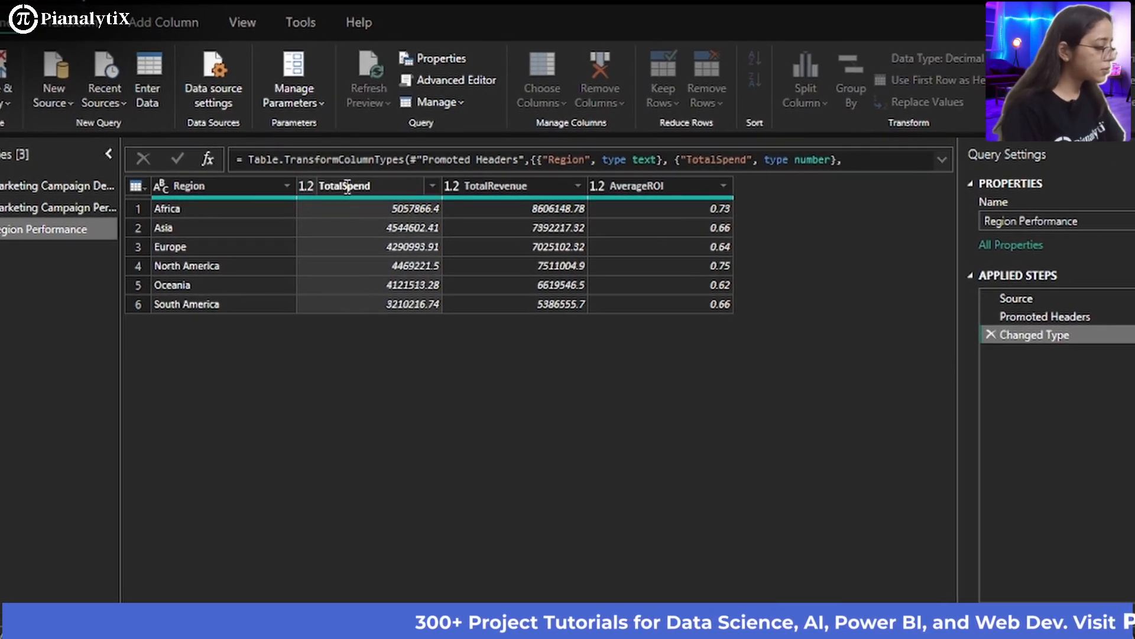
pyautogui.click(346, 186)
pyautogui.press('Return')
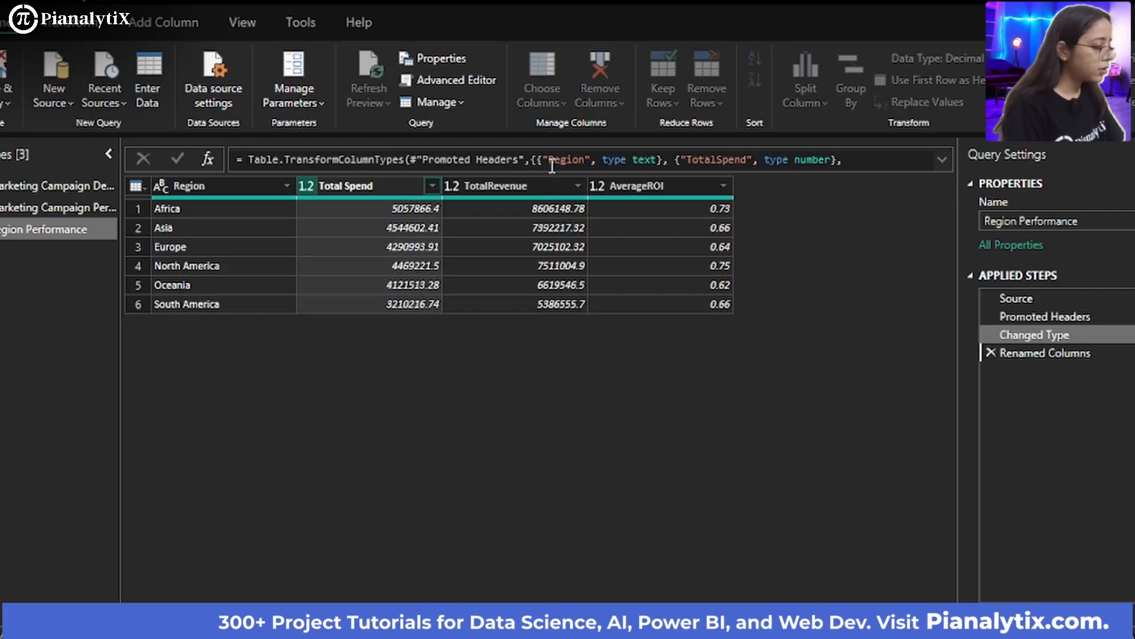
pyautogui.doubleClick(488, 187)
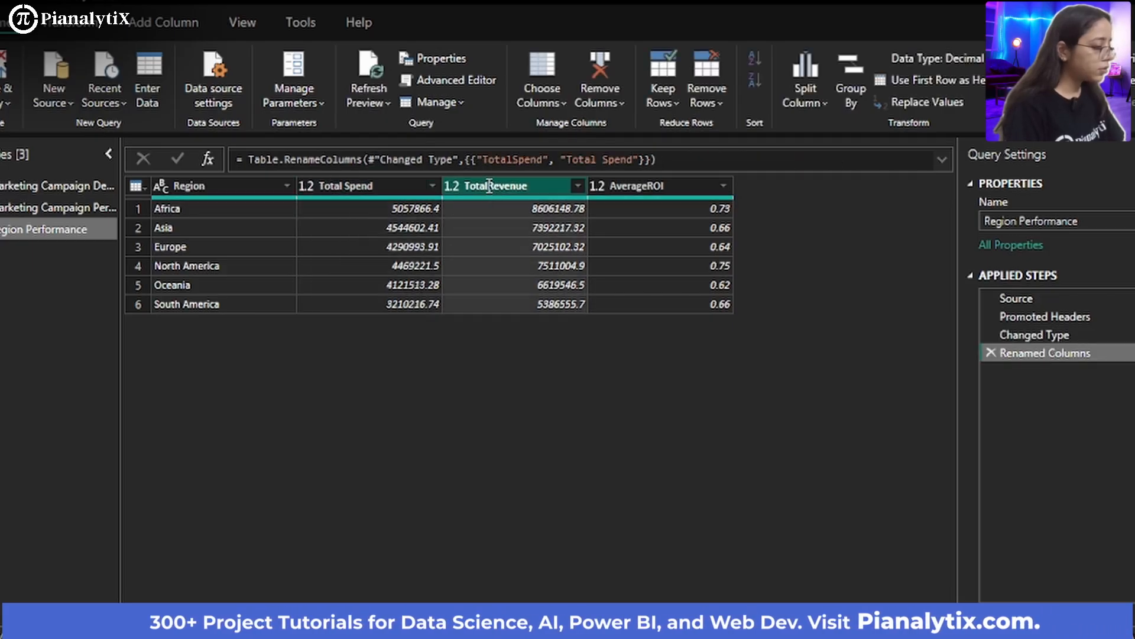
pyautogui.press('Return')
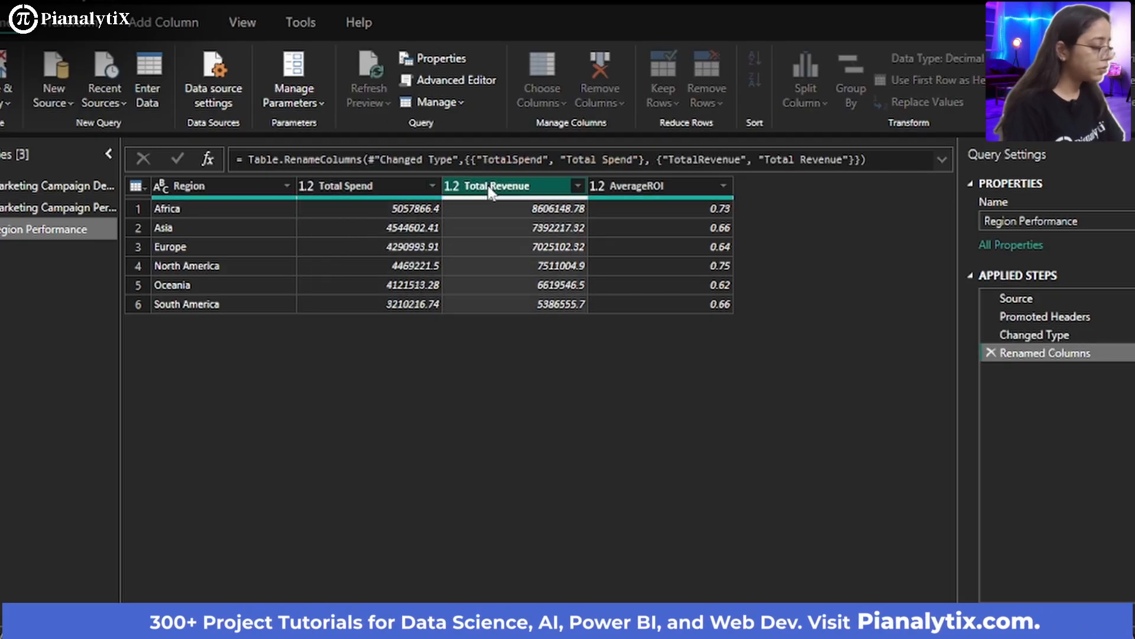
pyautogui.click(651, 187)
pyautogui.press('Return')
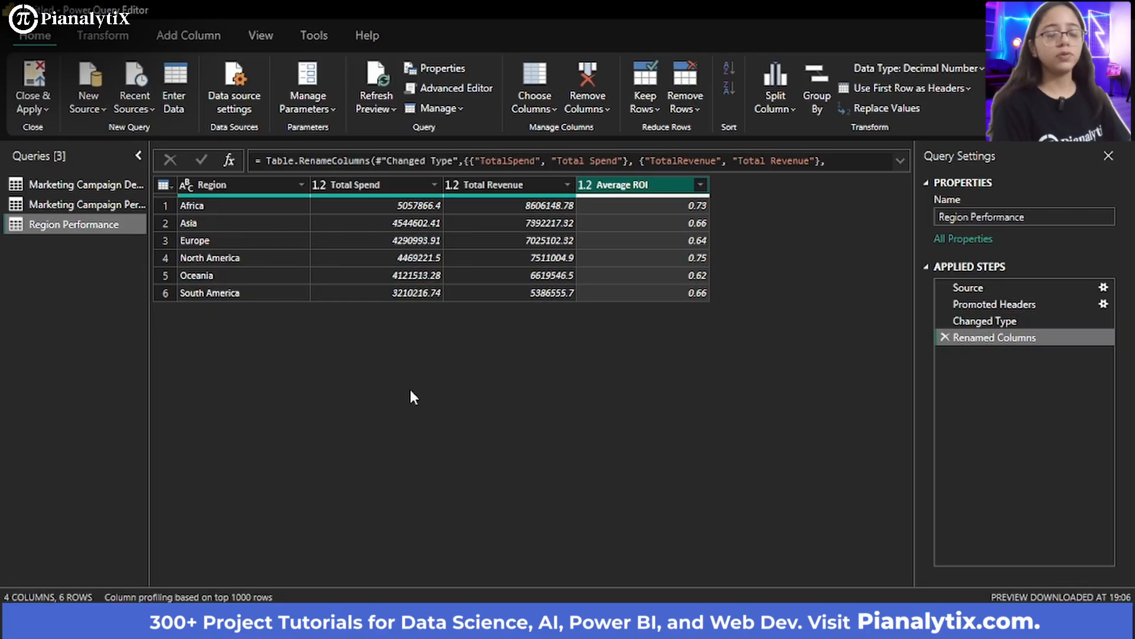
# Close and apply the Power Query changes, and show the relationship diagram of the data model
pyautogui.click(32, 112)
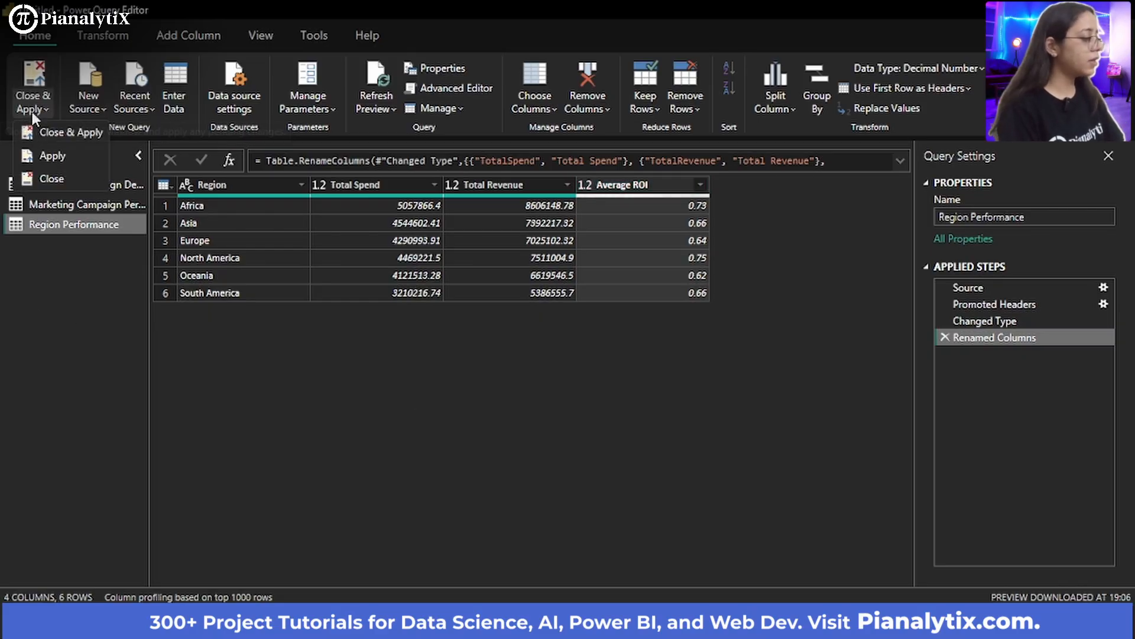
pyautogui.click(54, 135)
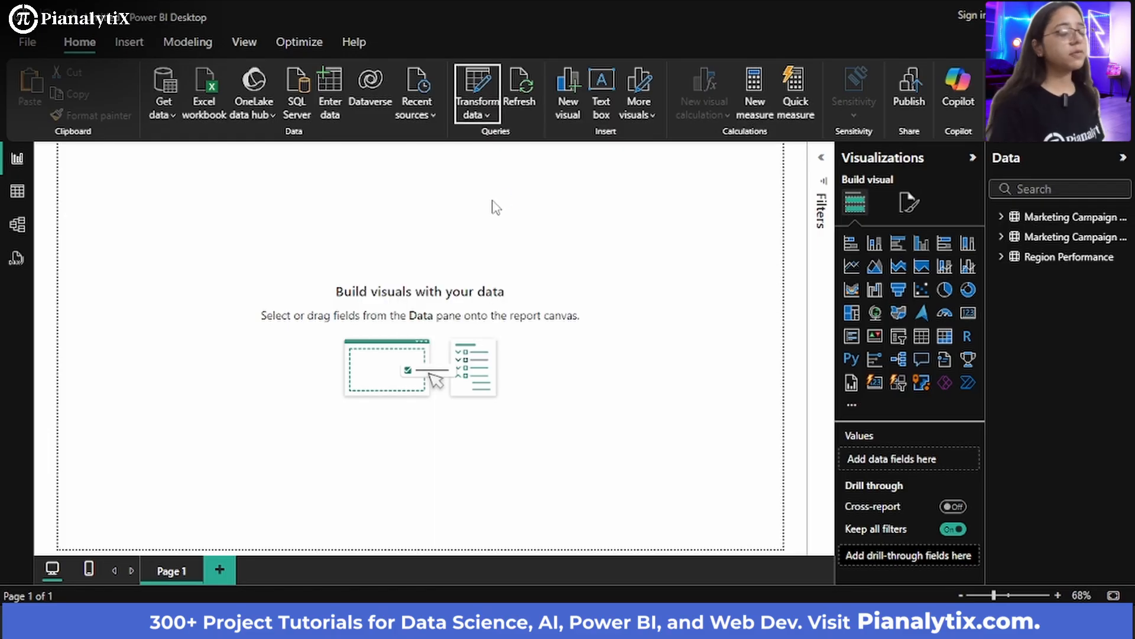
pyautogui.click(18, 225)
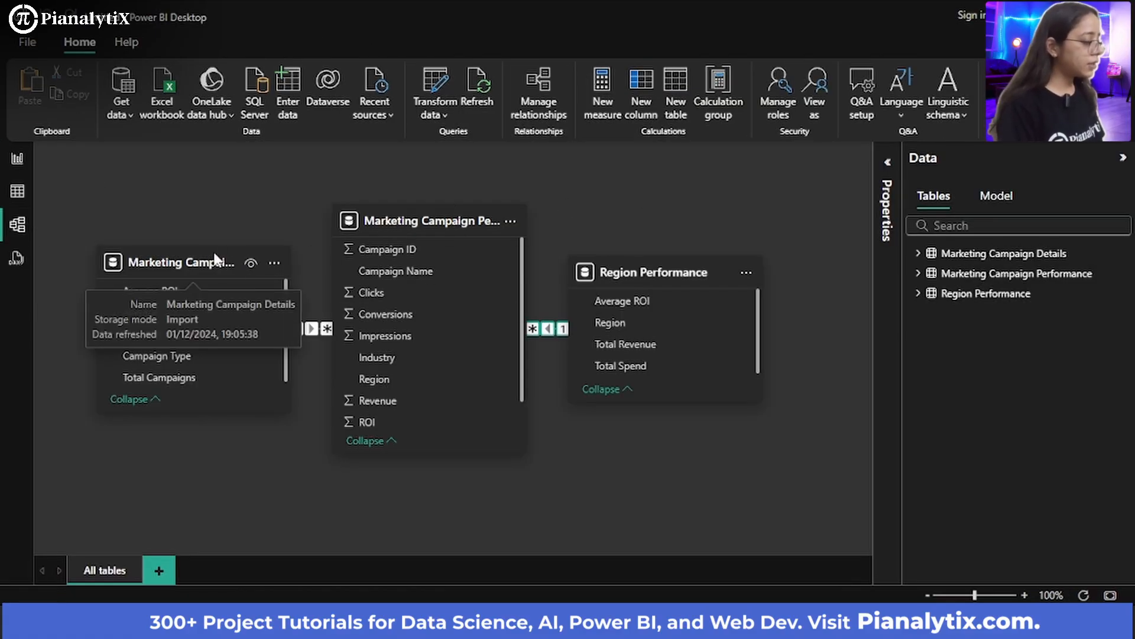
# Arrange the model diagram with Marketing Campaign Details level with Marketing Campaign Performance in the middle, and Region Performance farther out on the other side
pyautogui.moveTo(126, 251); pyautogui.dragTo(129, 210)
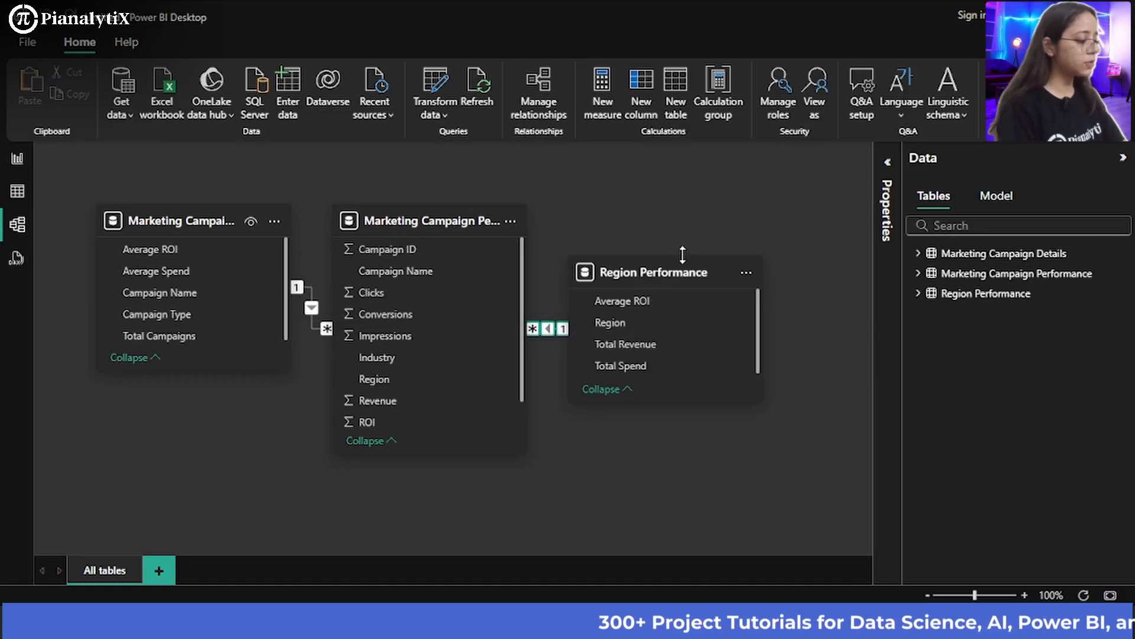
pyautogui.moveTo(680, 268); pyautogui.dragTo(801, 261)
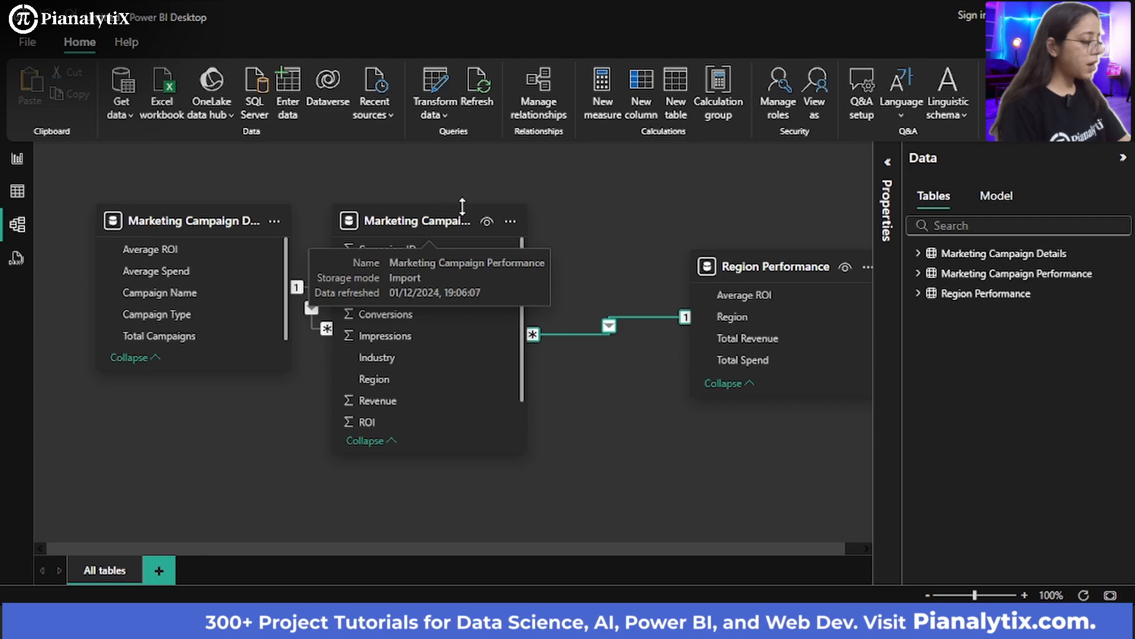
pyautogui.click(447, 220)
pyautogui.click(580, 201)
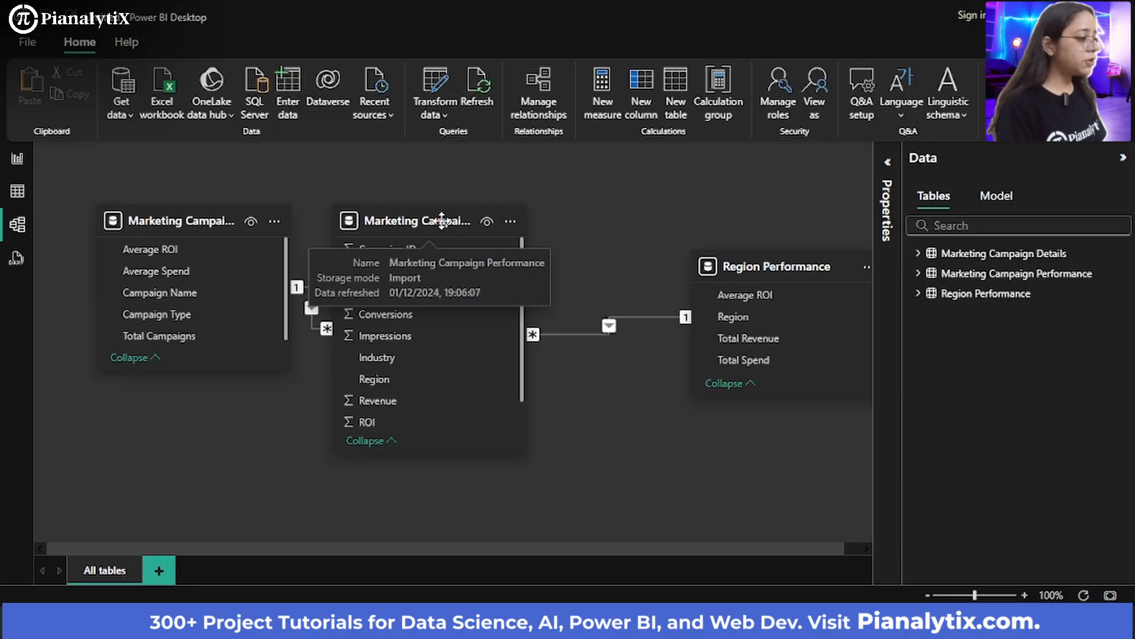
pyautogui.moveTo(442, 221); pyautogui.dragTo(483, 222)
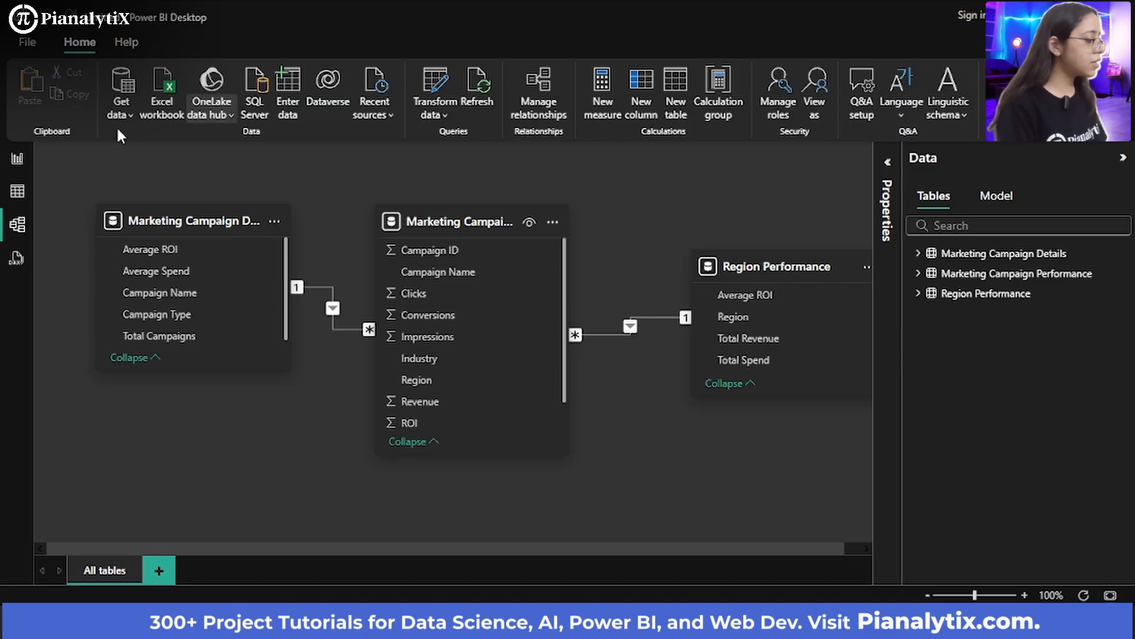
# Return to the report canvas and set its page view to Fit to width
pyautogui.click(17, 159)
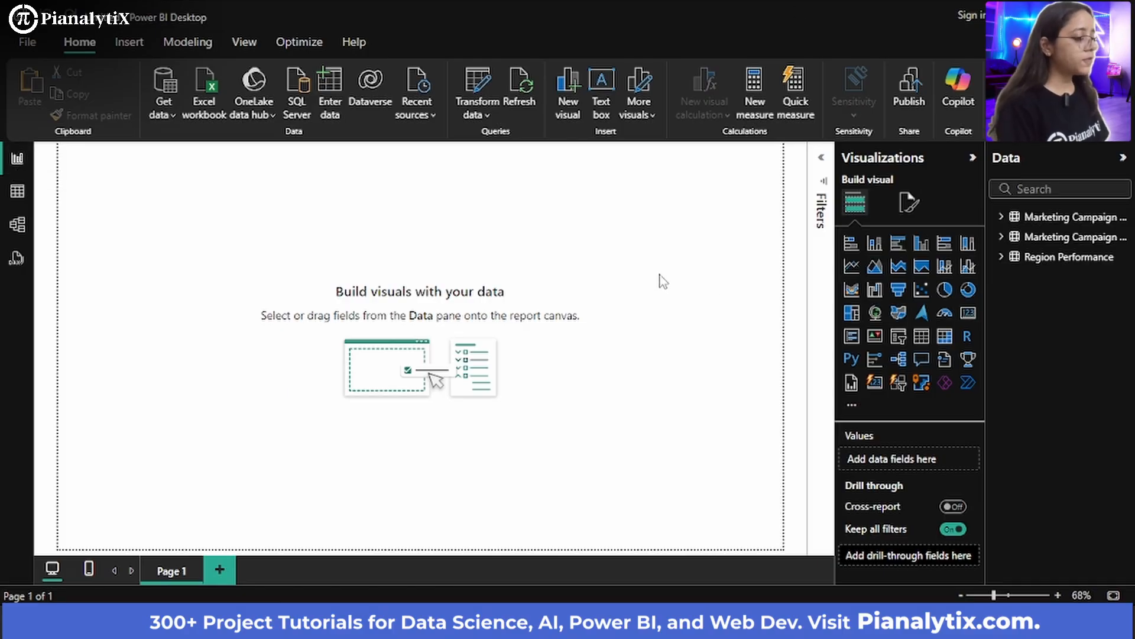
pyautogui.click(244, 42)
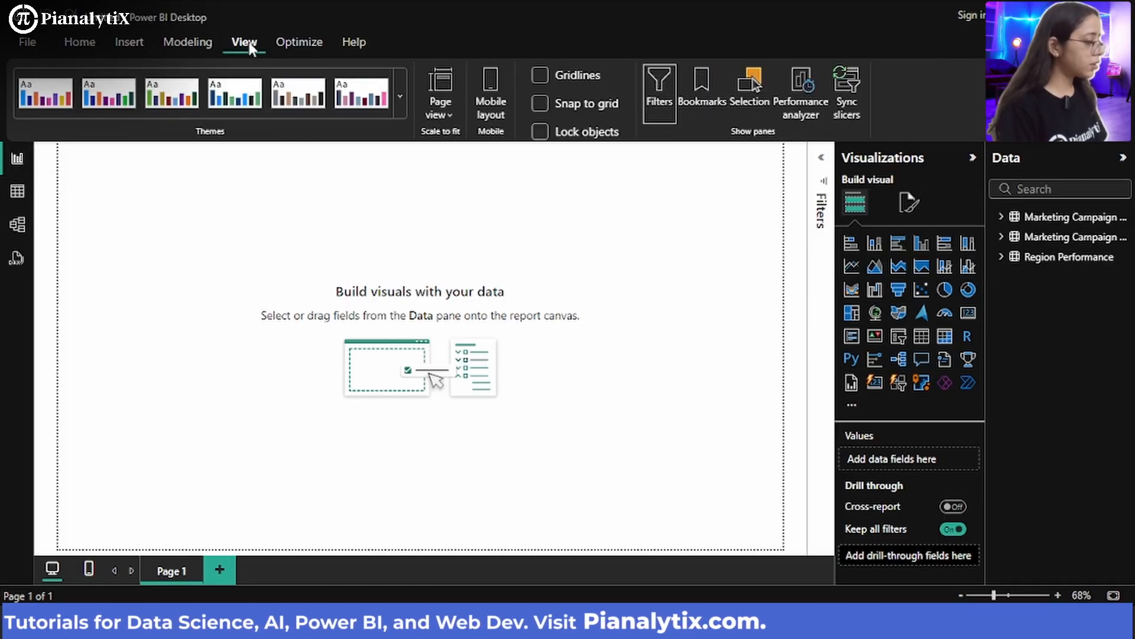
pyautogui.click(448, 111)
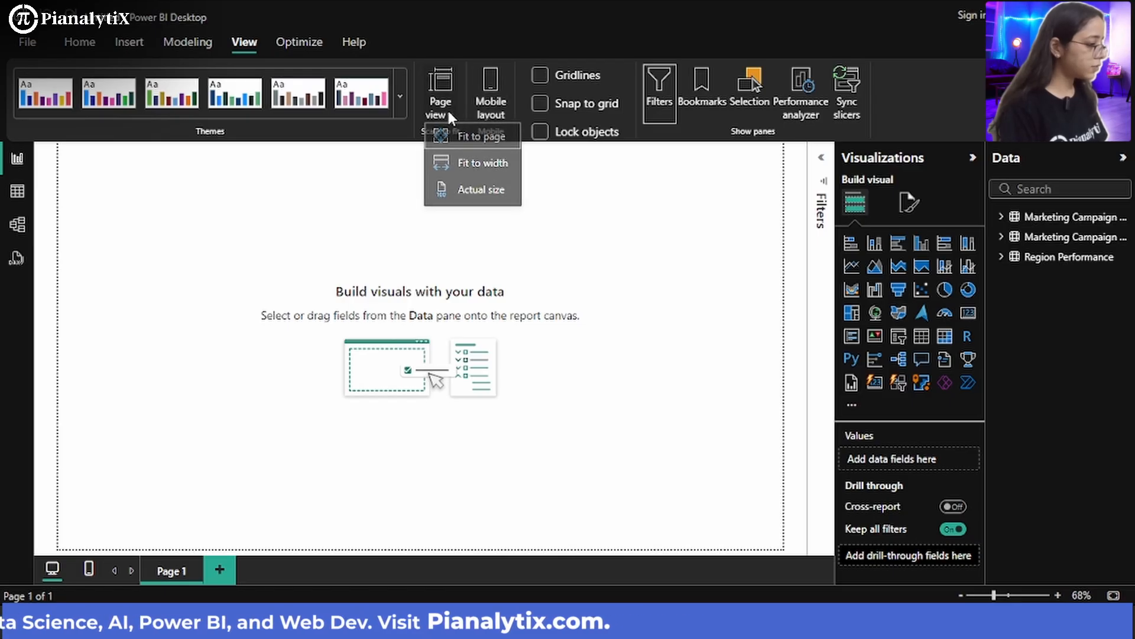
pyautogui.click(478, 174)
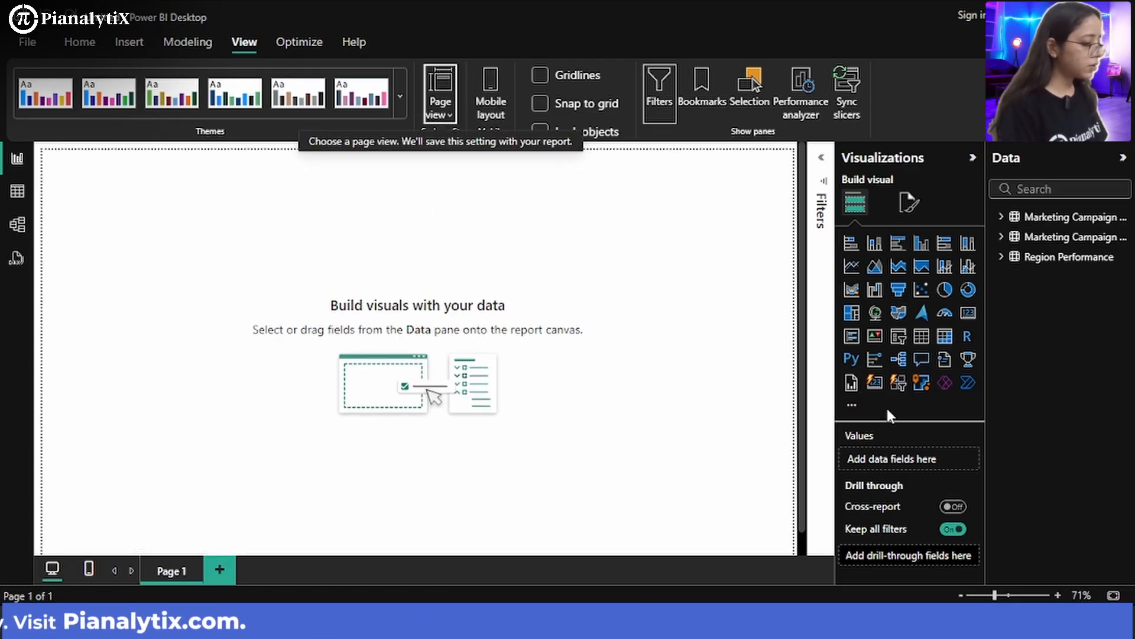
pyautogui.scroll(-1, 766, 493)
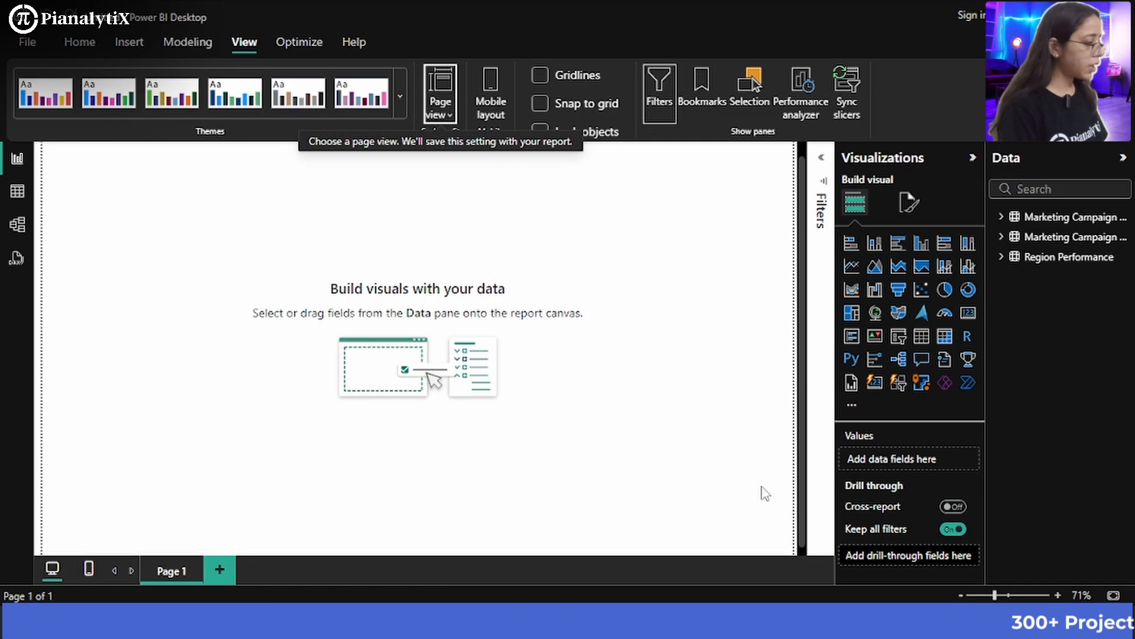
pyautogui.click(447, 117)
pyautogui.click(452, 144)
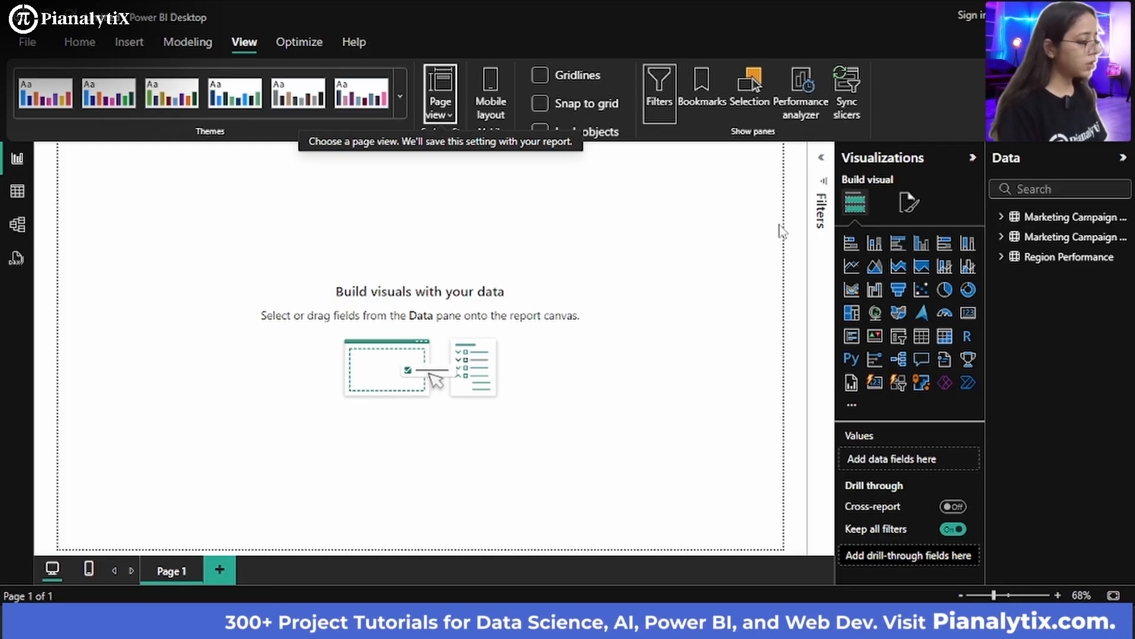
pyautogui.click(436, 113)
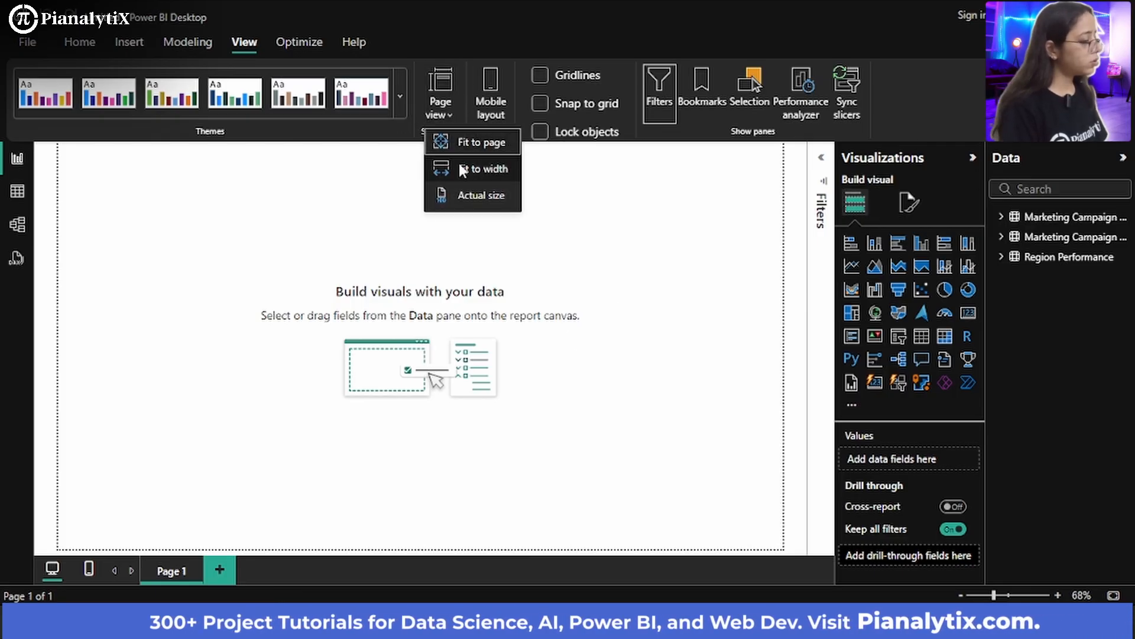
pyautogui.click(459, 169)
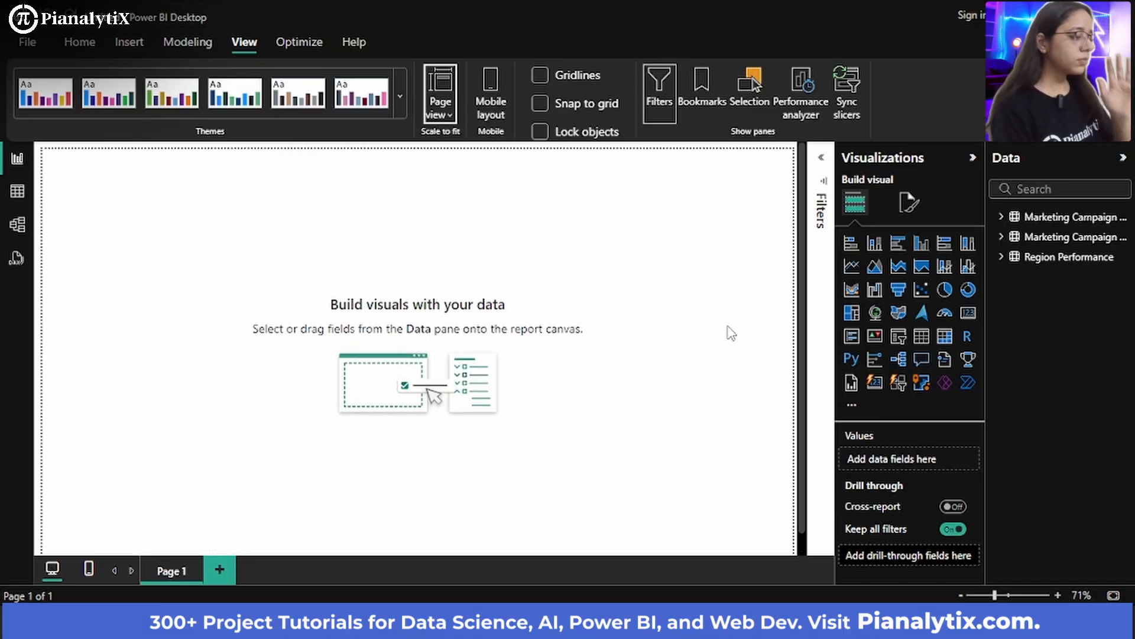
# Create a measure Total Impressions = sum('Marketing Campaign Performance'[Impressions])
pyautogui.click(73, 47)
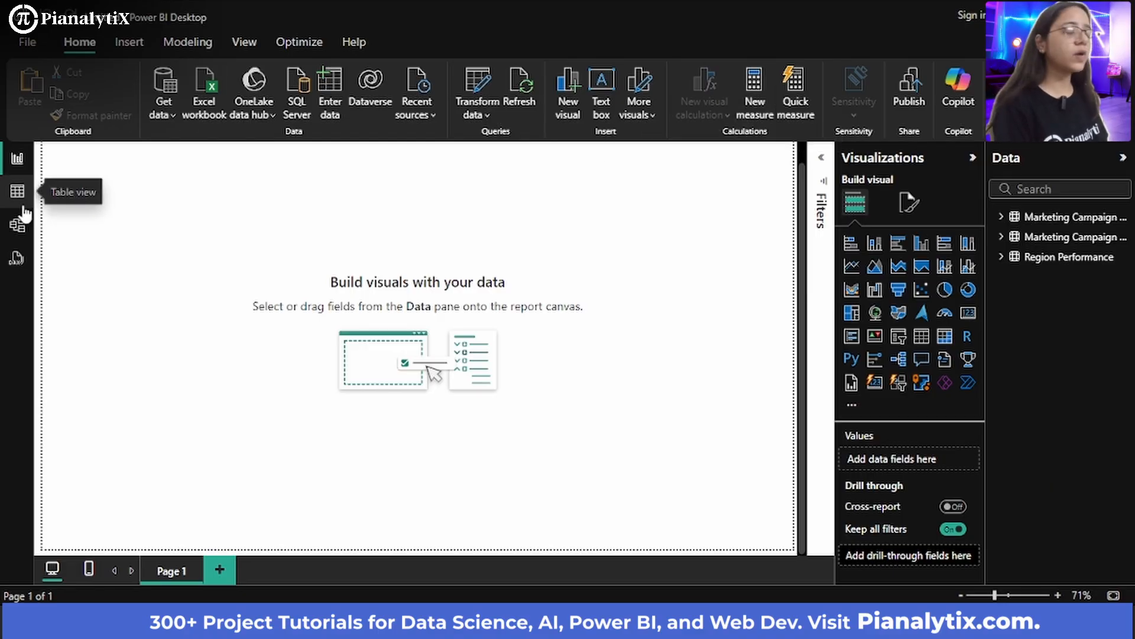
pyautogui.click(750, 105)
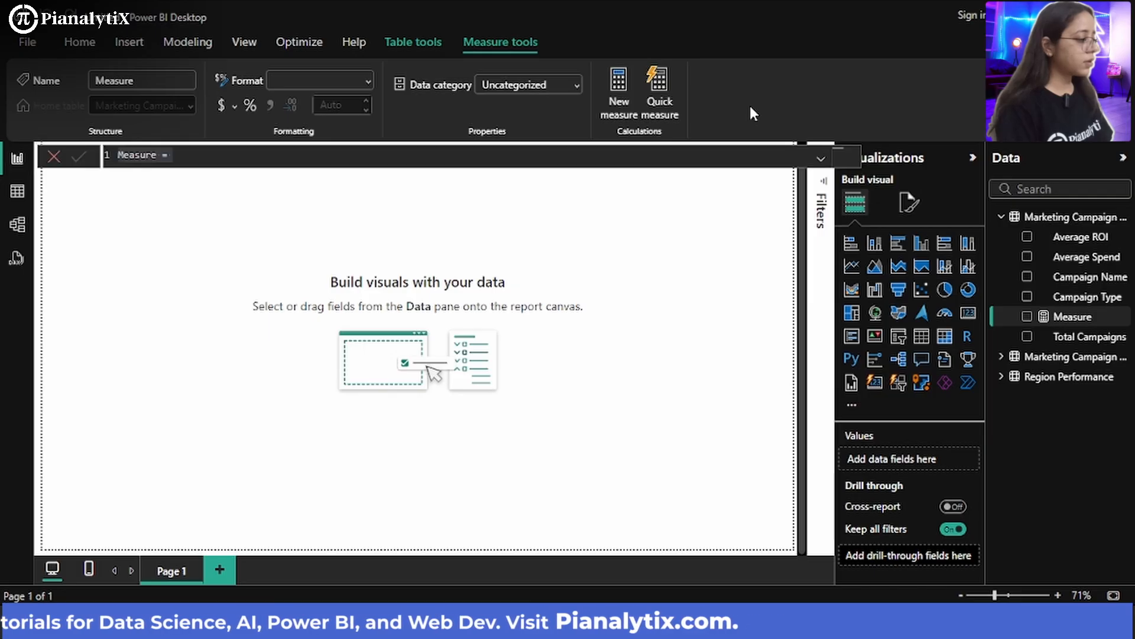
pyautogui.press('BackSpace')
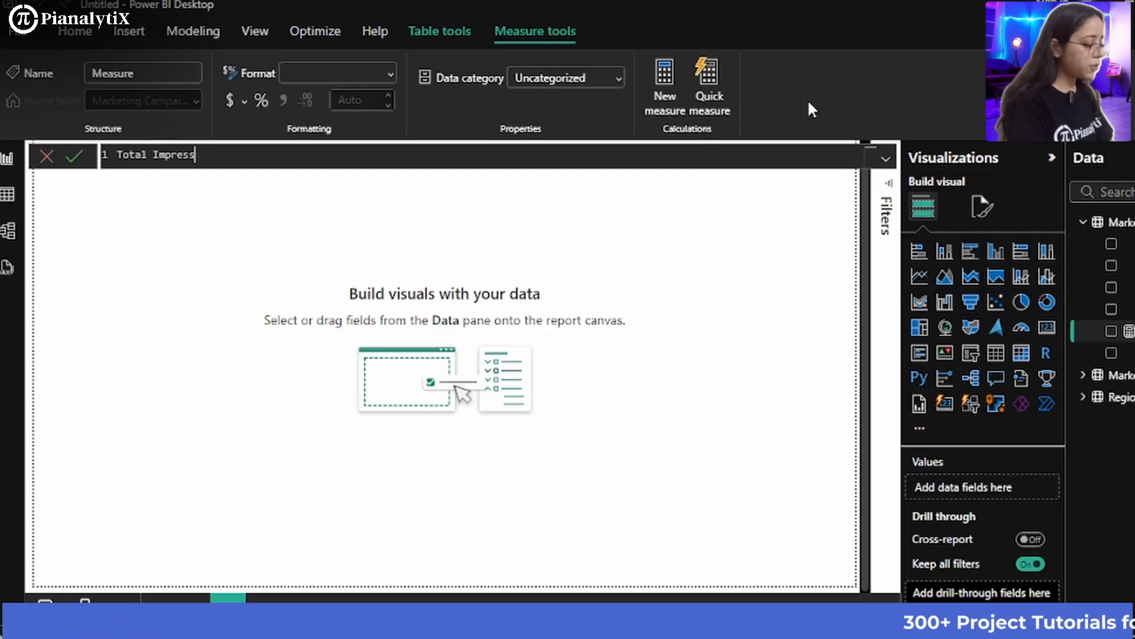
pyautogui.write('Total Impressions ')
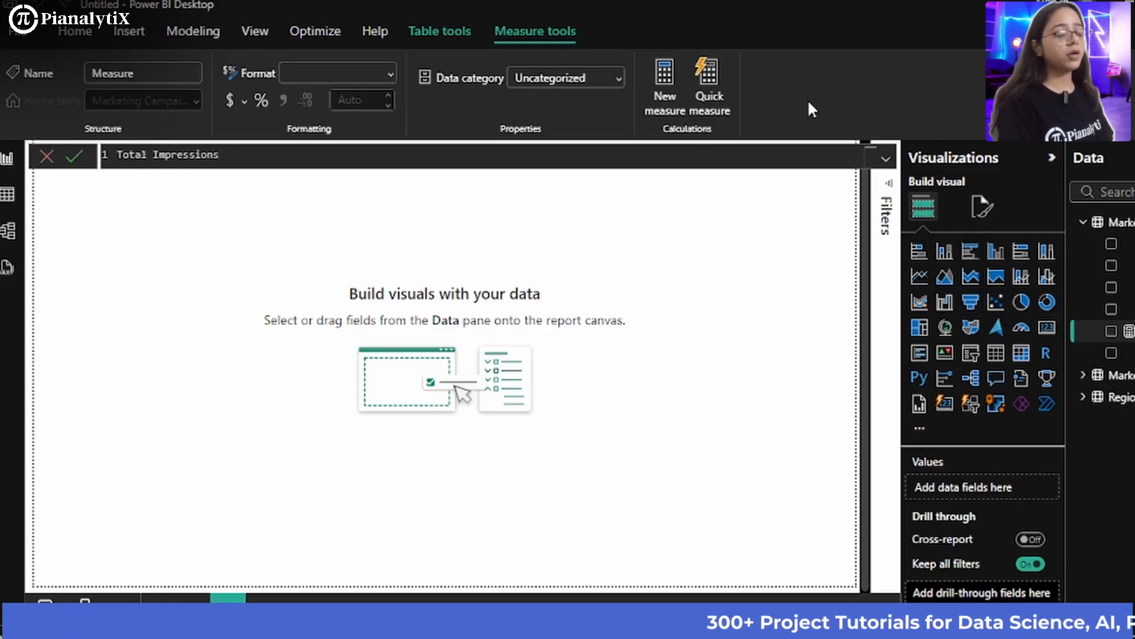
pyautogui.write('=')
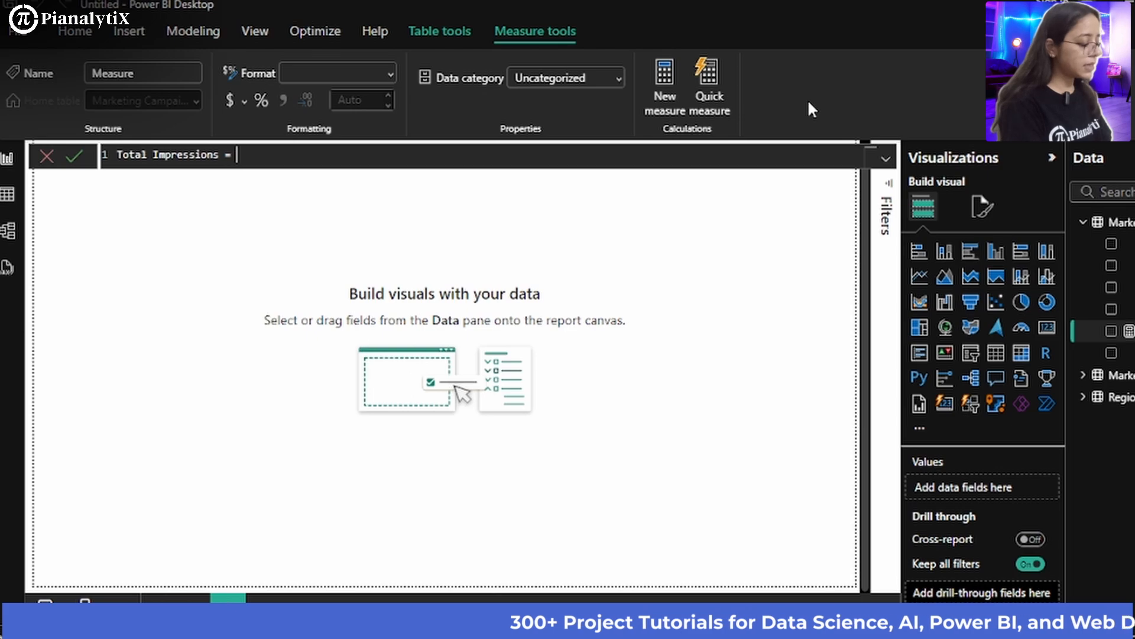
pyautogui.write(' sum')
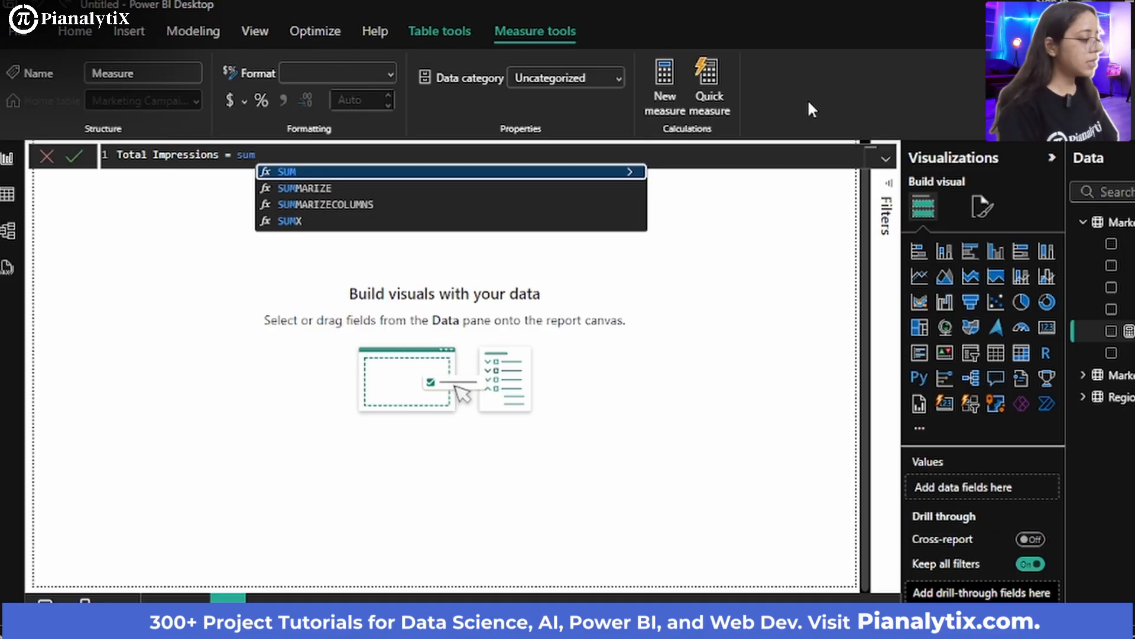
pyautogui.write('(')
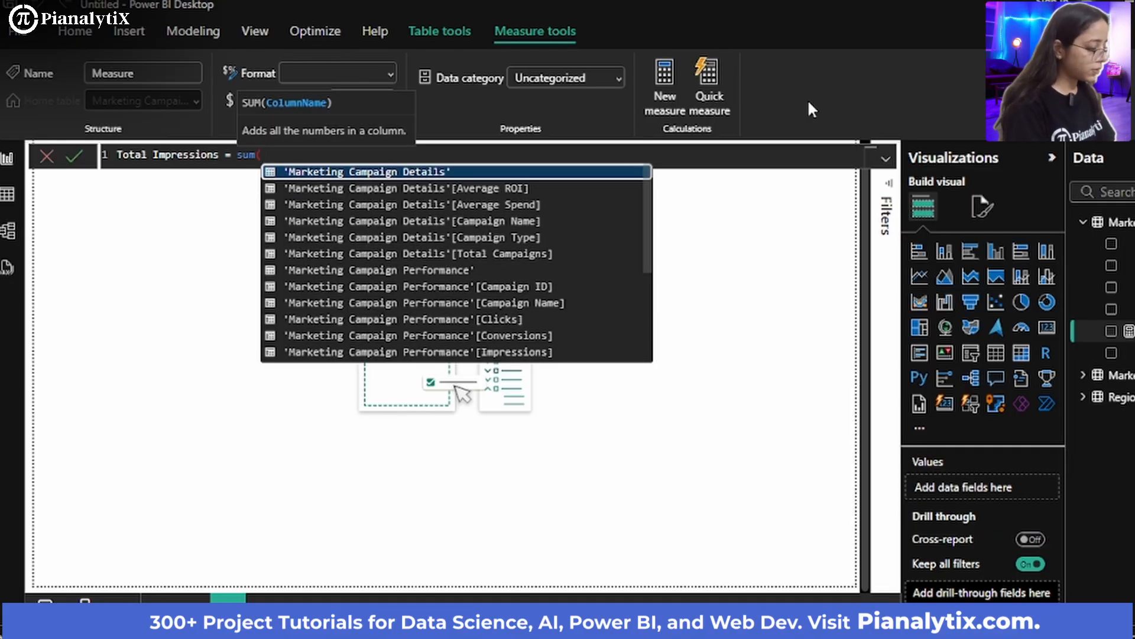
pyautogui.write('marke')
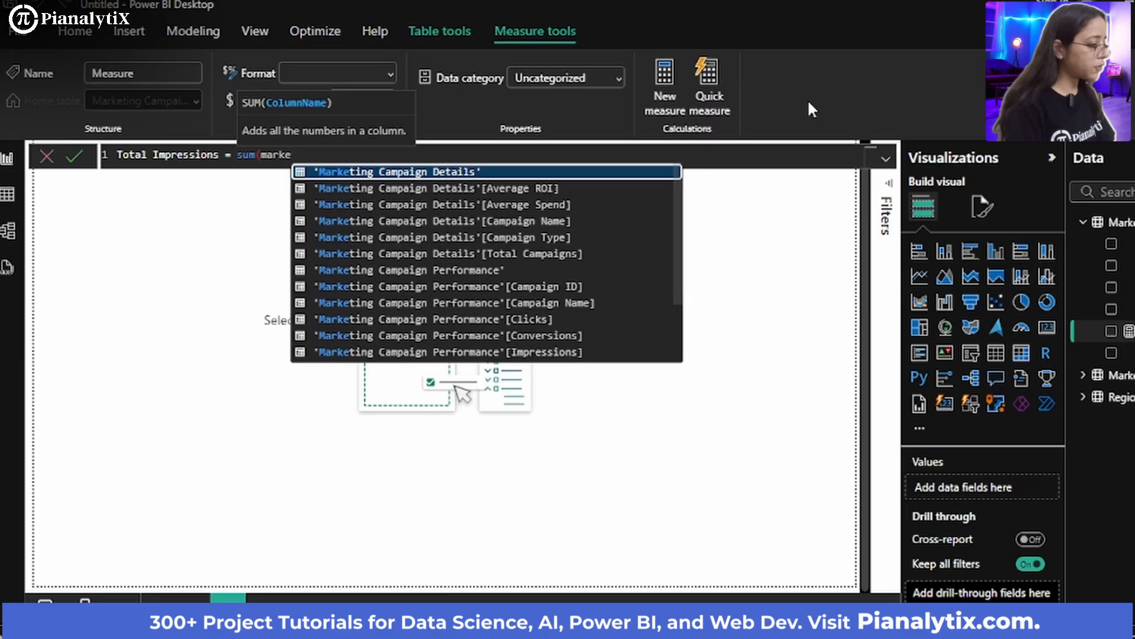
pyautogui.press('Down')
pyautogui.press('Down')
pyautogui.press('Down')
pyautogui.press('Down')
pyautogui.press('Down')
pyautogui.press('Down')
pyautogui.press('Down')
pyautogui.press('Down')
pyautogui.press('Down')
pyautogui.press('Down')
pyautogui.press('Down')
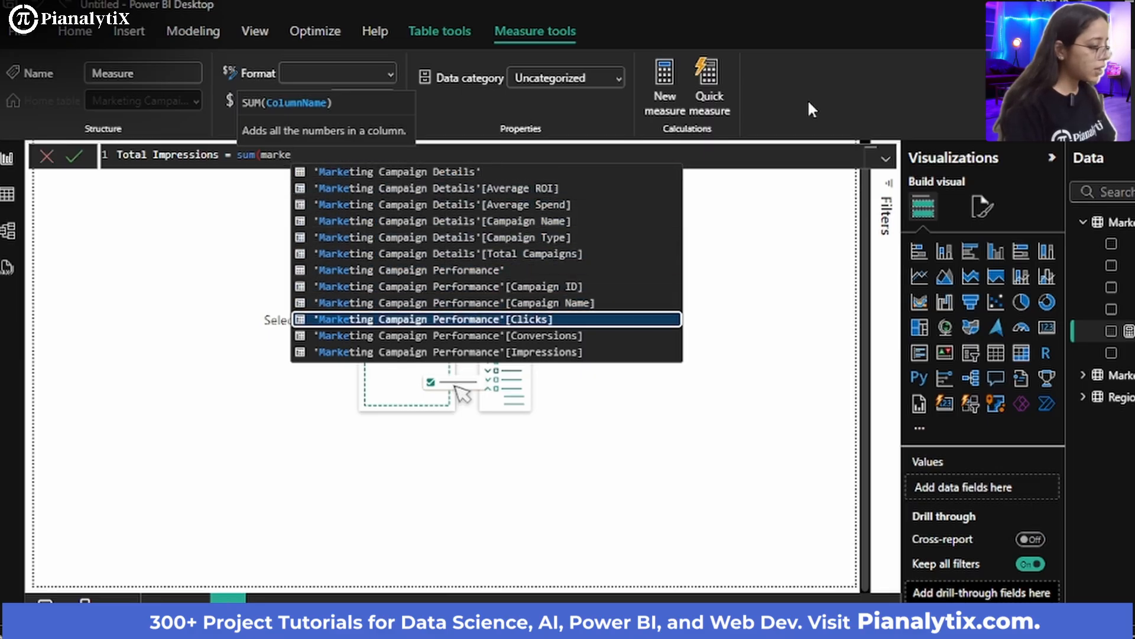
pyautogui.press('Tab')
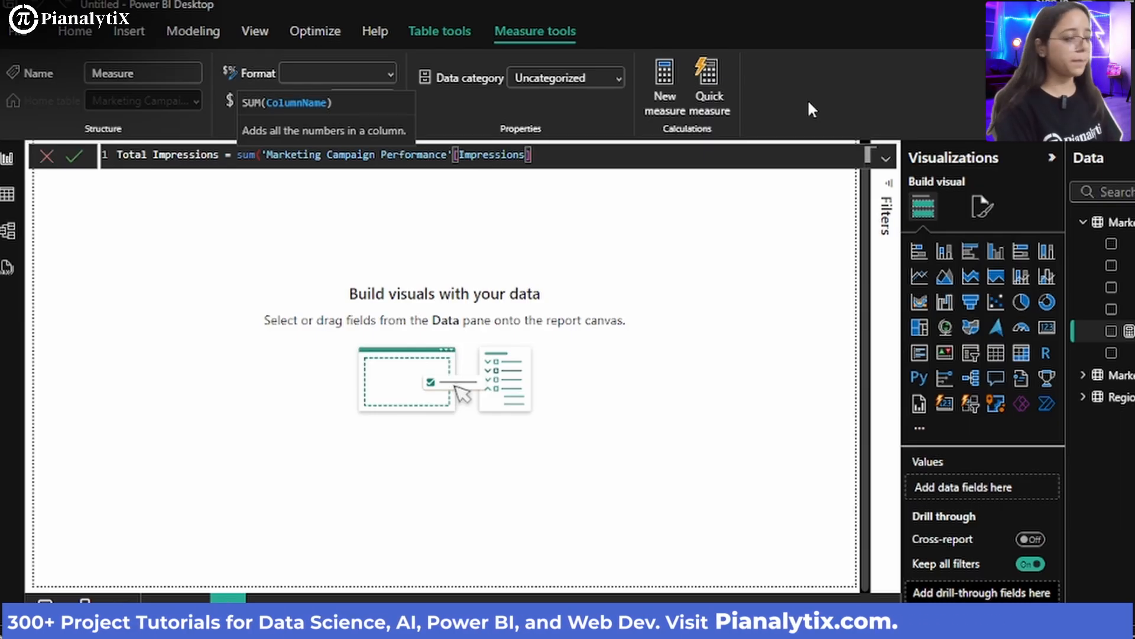
pyautogui.press('Return')
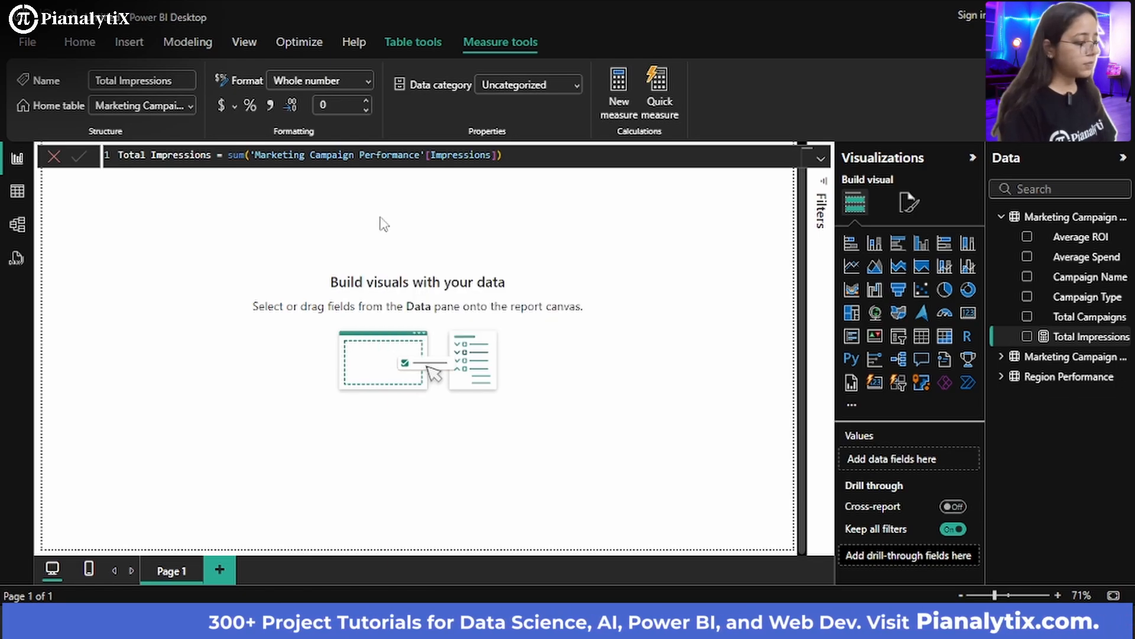
# Change the home table of the Total Impressions measure to Marketing Campaign Performance
pyautogui.click(677, 253)
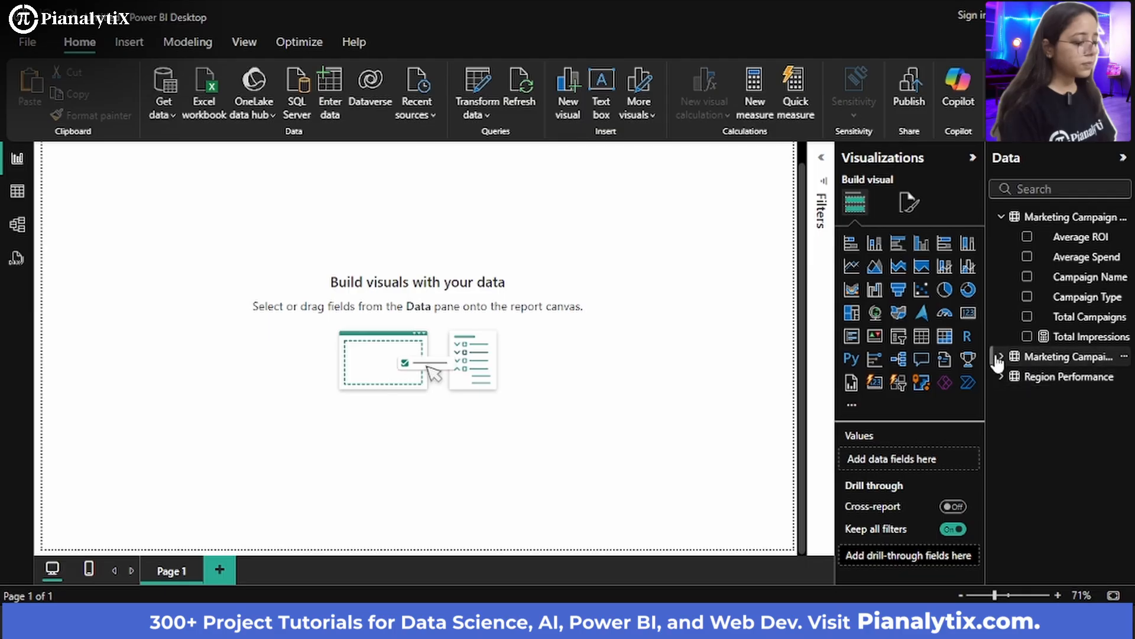
pyautogui.click(1039, 357)
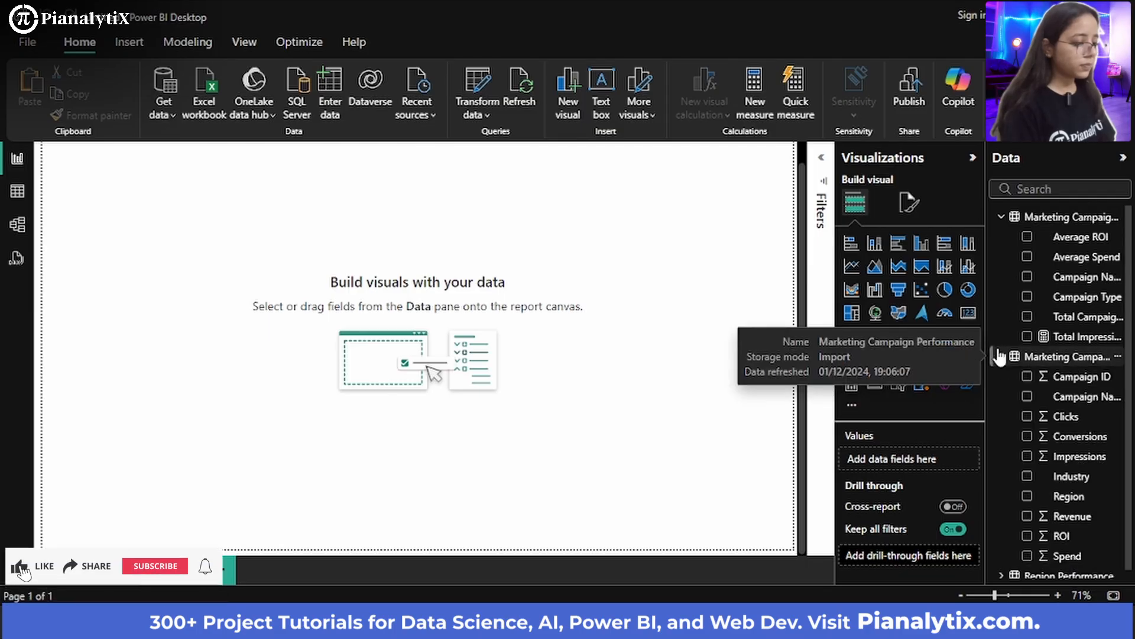
pyautogui.click(1000, 357)
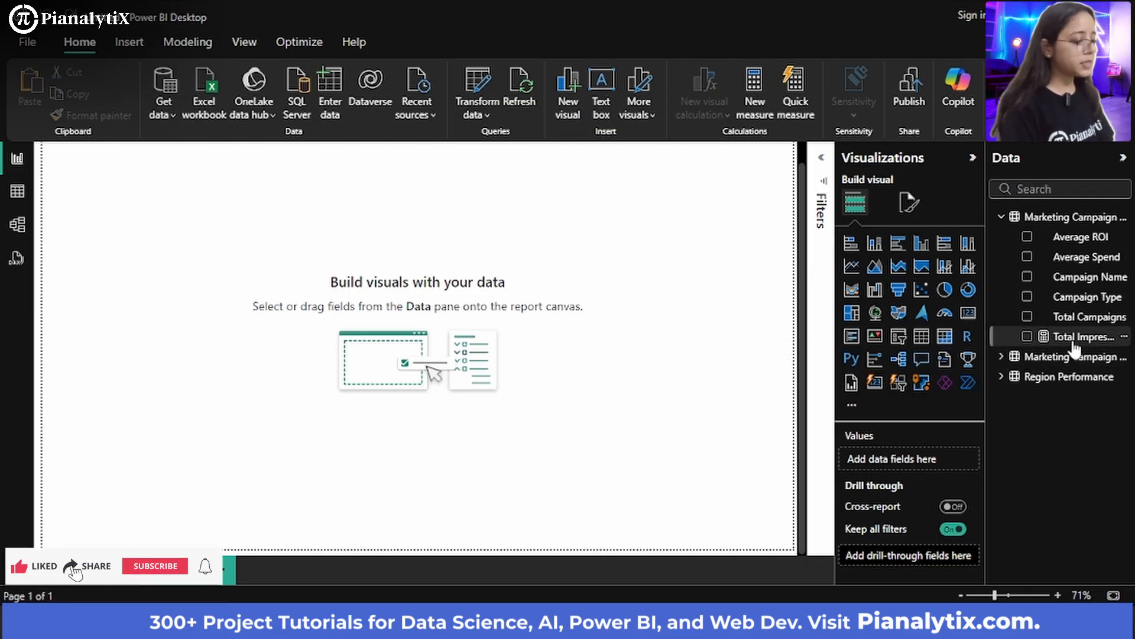
pyautogui.click(1073, 343)
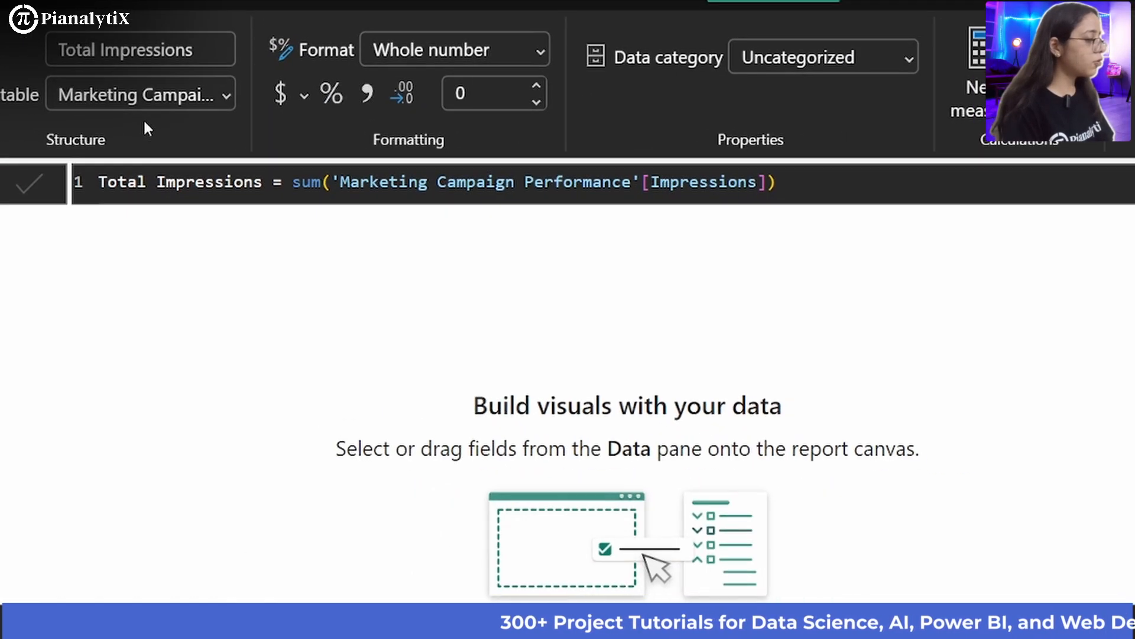
pyautogui.click(226, 91)
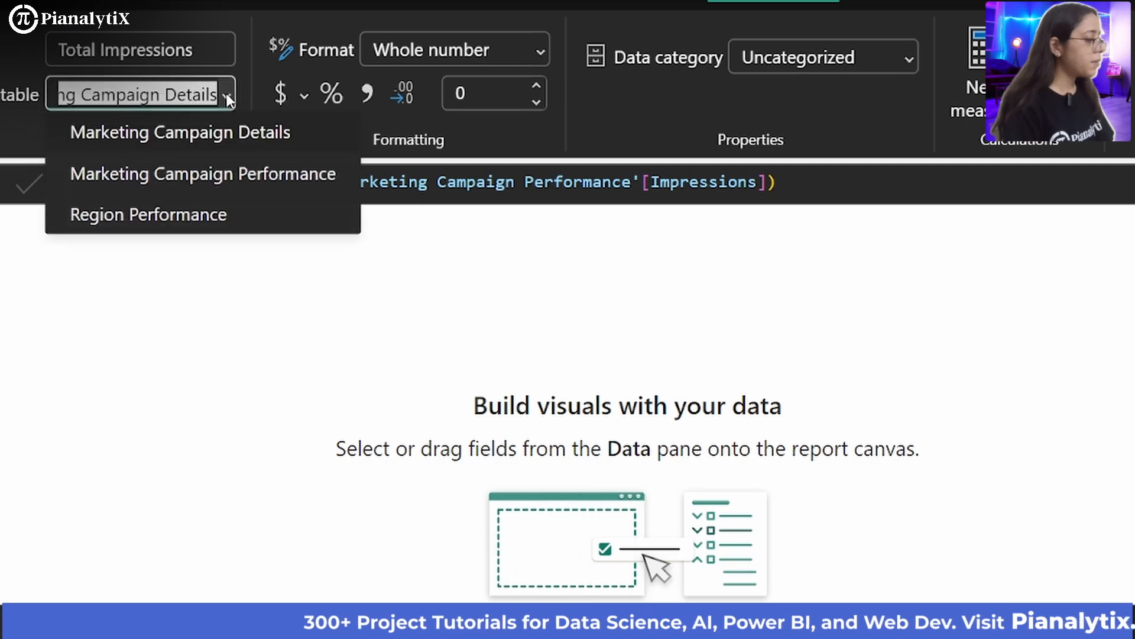
pyautogui.click(219, 176)
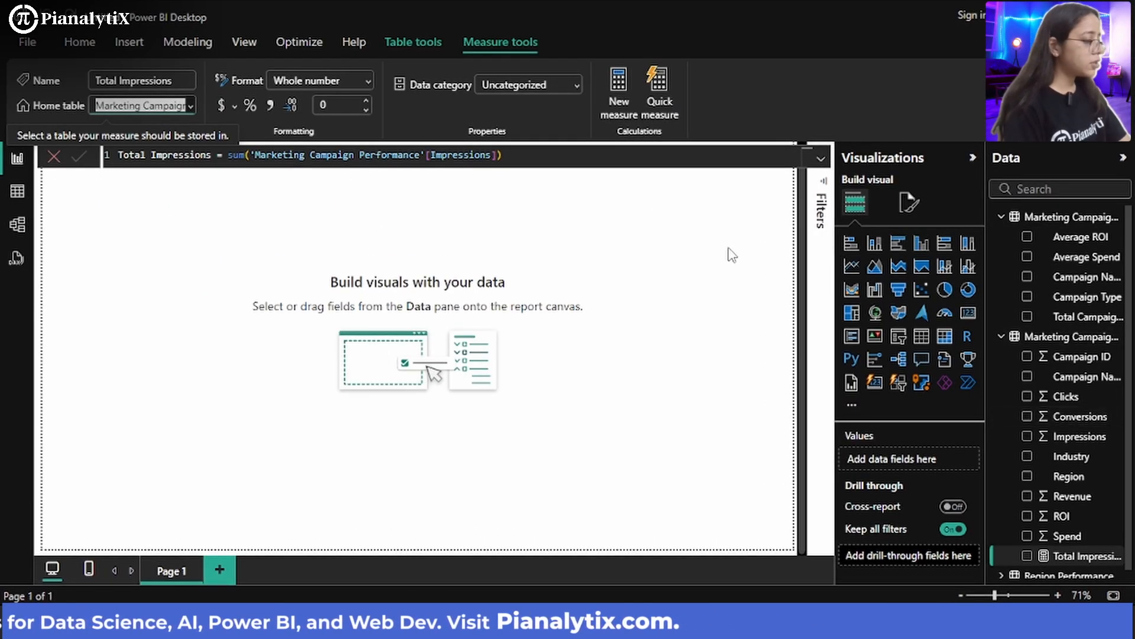
# Create a measure Total Clicks = sum('Marketing Campaign Performance'[Clicks])
pyautogui.click(114, 204)
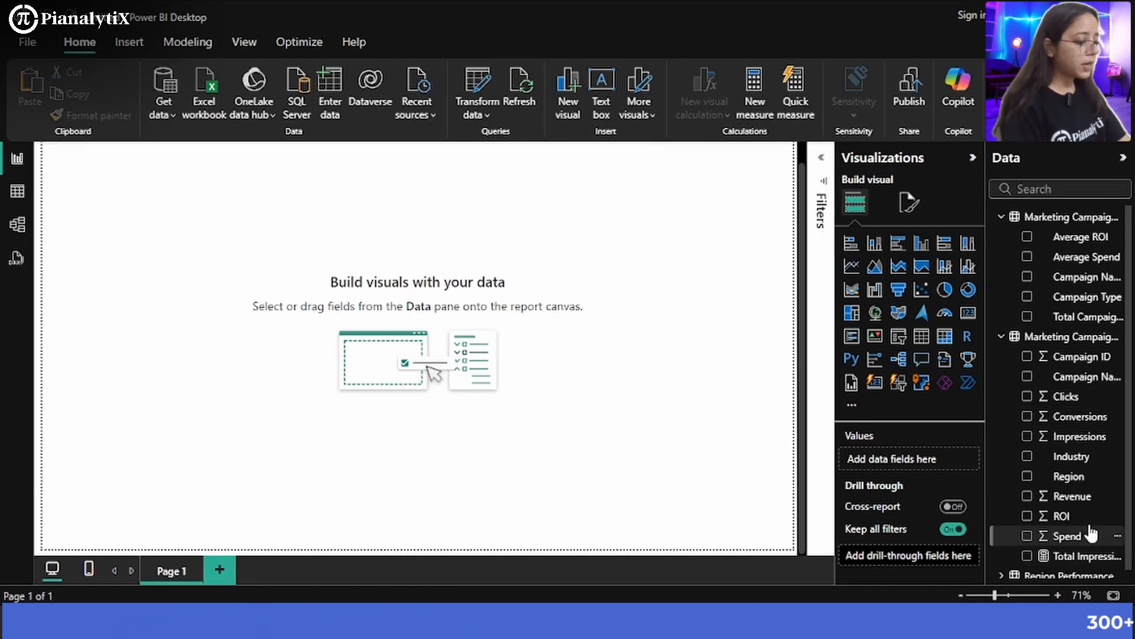
pyautogui.click(755, 119)
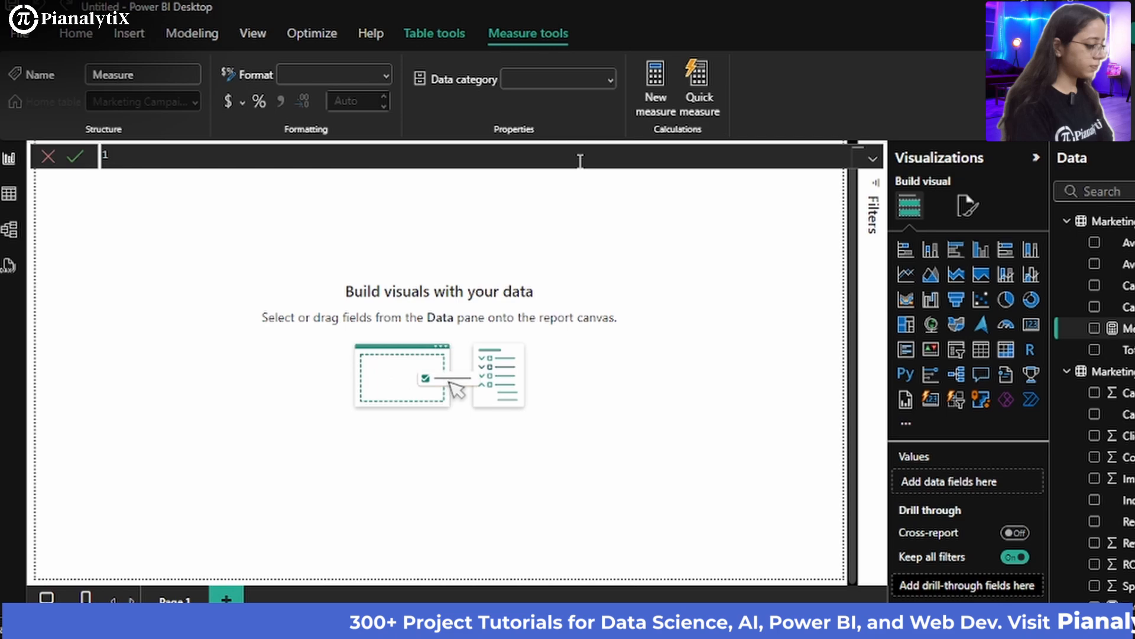
pyautogui.write('Total Clicks =')
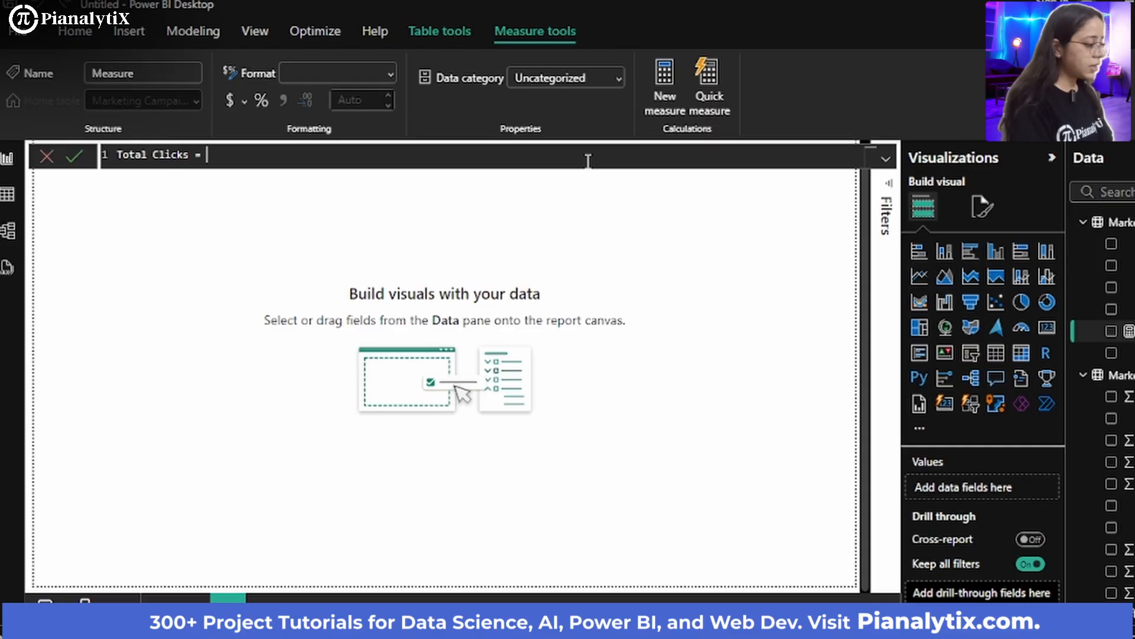
pyautogui.write('sum(marke')
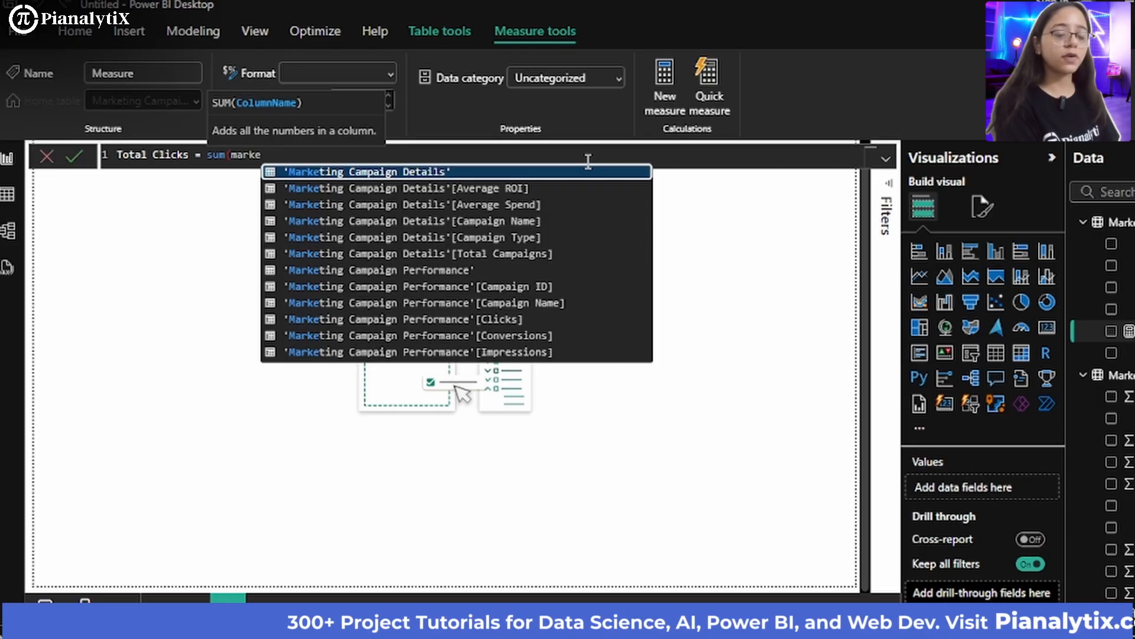
pyautogui.write('tin')
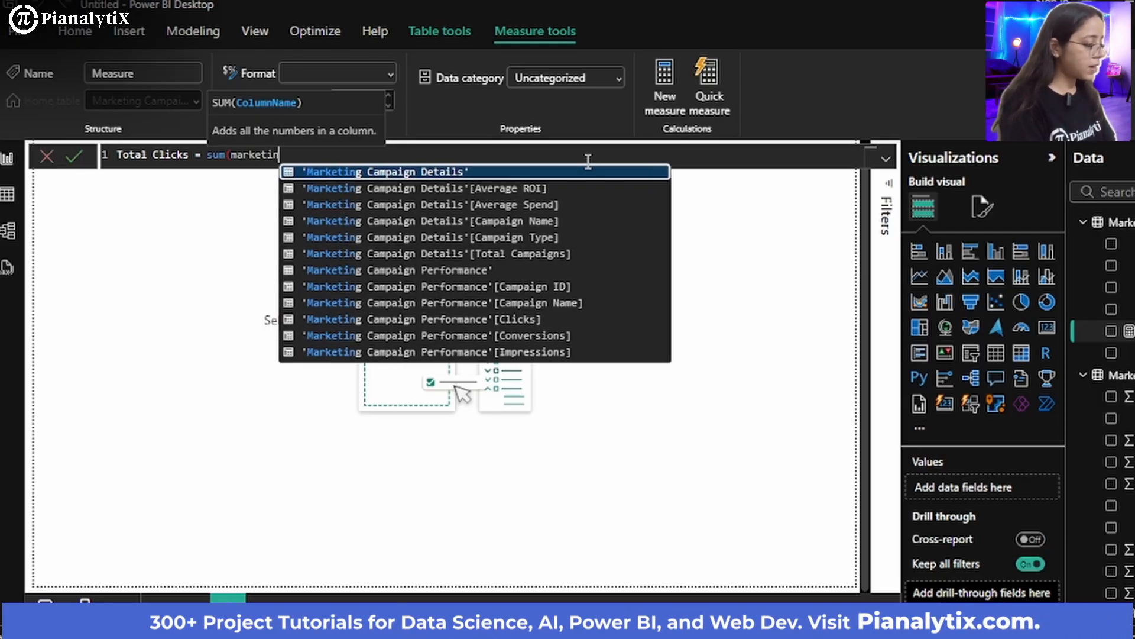
pyautogui.press('Down')
pyautogui.press('Down')
pyautogui.press('Down')
pyautogui.press('Down')
pyautogui.press('Down')
pyautogui.press('Down')
pyautogui.press('Down')
pyautogui.press('Down')
pyautogui.press('Down')
pyautogui.press('Down')
pyautogui.press('Down')
pyautogui.press('Down')
pyautogui.press('Down')
pyautogui.press('Down')
pyautogui.press('Down')
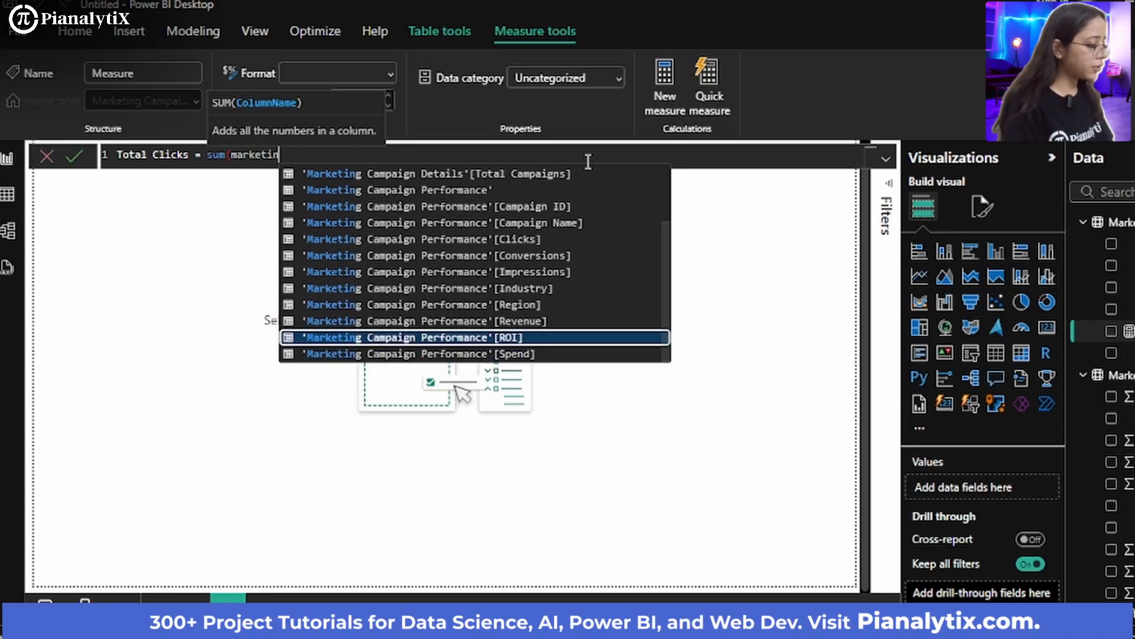
pyautogui.press('Up')
pyautogui.press('Up')
pyautogui.press('Up')
pyautogui.press('Up')
pyautogui.press('Up')
pyautogui.press('Up')
pyautogui.press('Up')
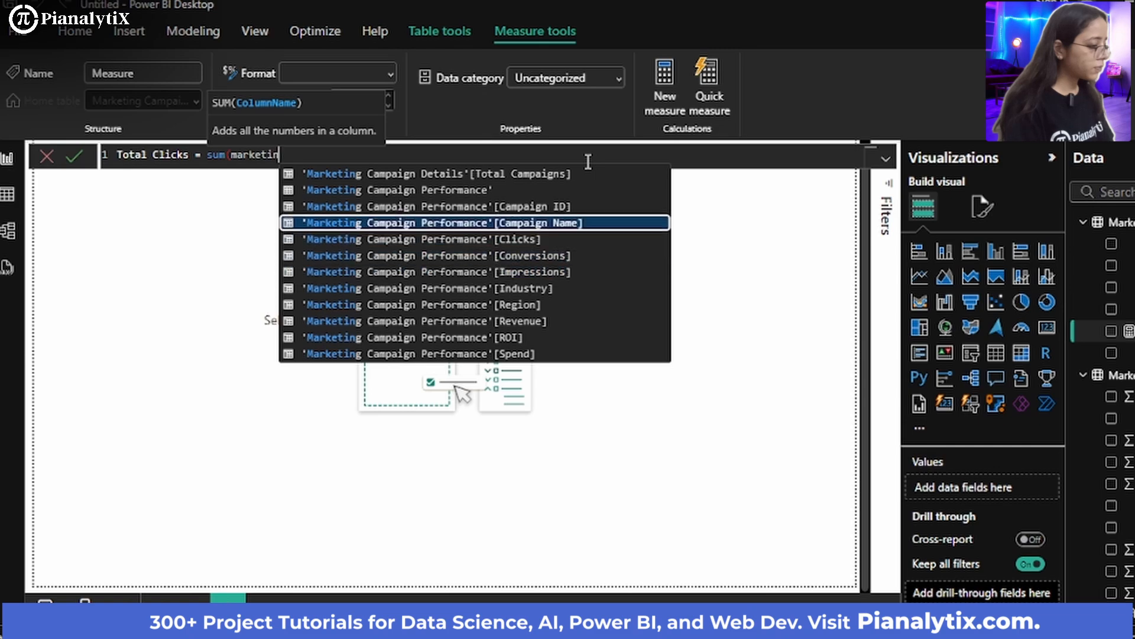
pyautogui.press('Down')
pyautogui.press('Tab')
pyautogui.write(')')
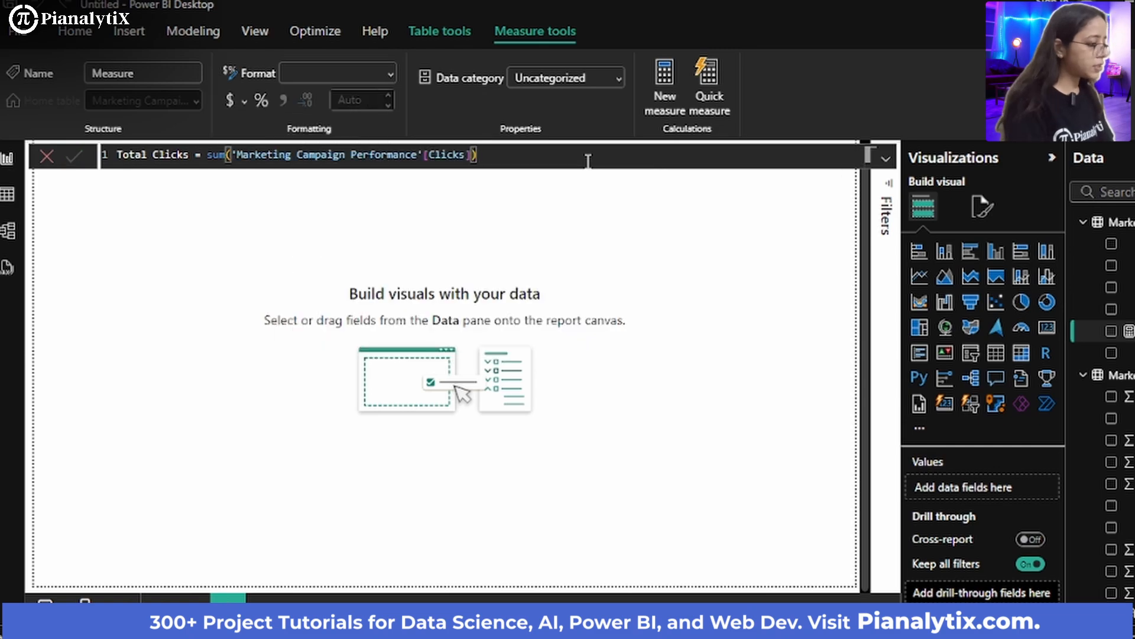
pyautogui.press('Return')
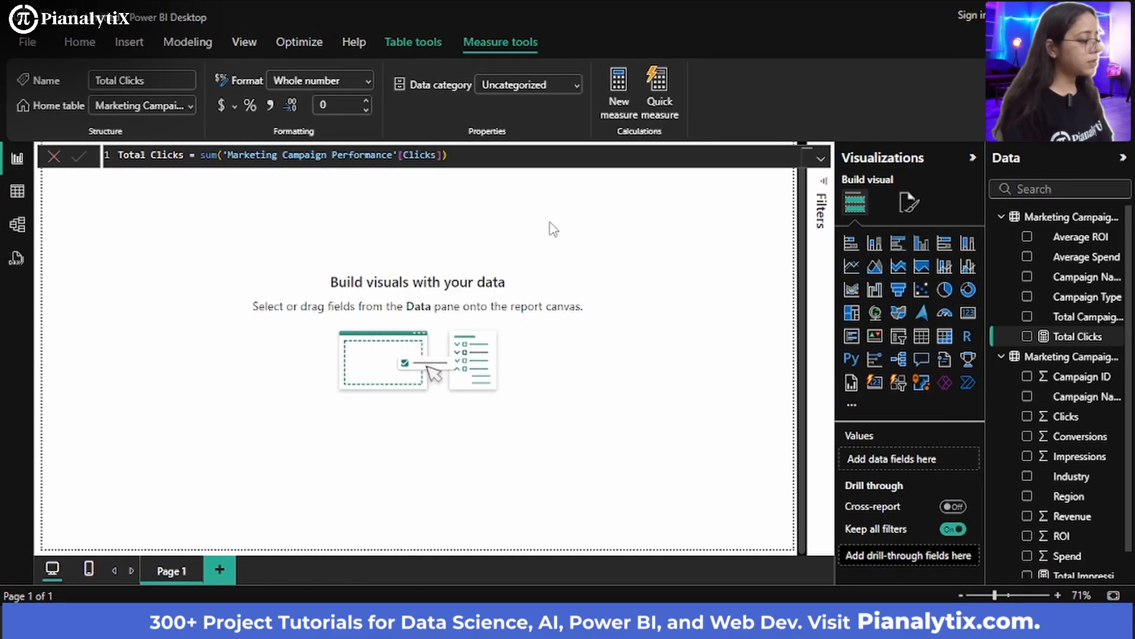
# Create a measure Total Conversions = Sum('Marketing Campaign Performance'[Conversions])
pyautogui.click(553, 229)
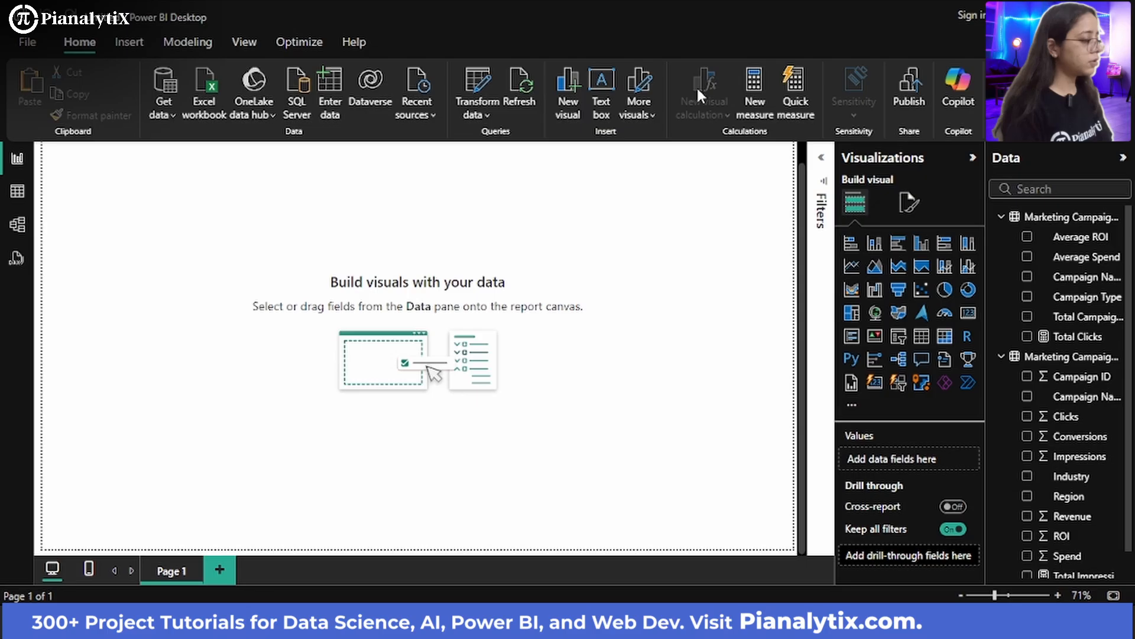
pyautogui.click(758, 109)
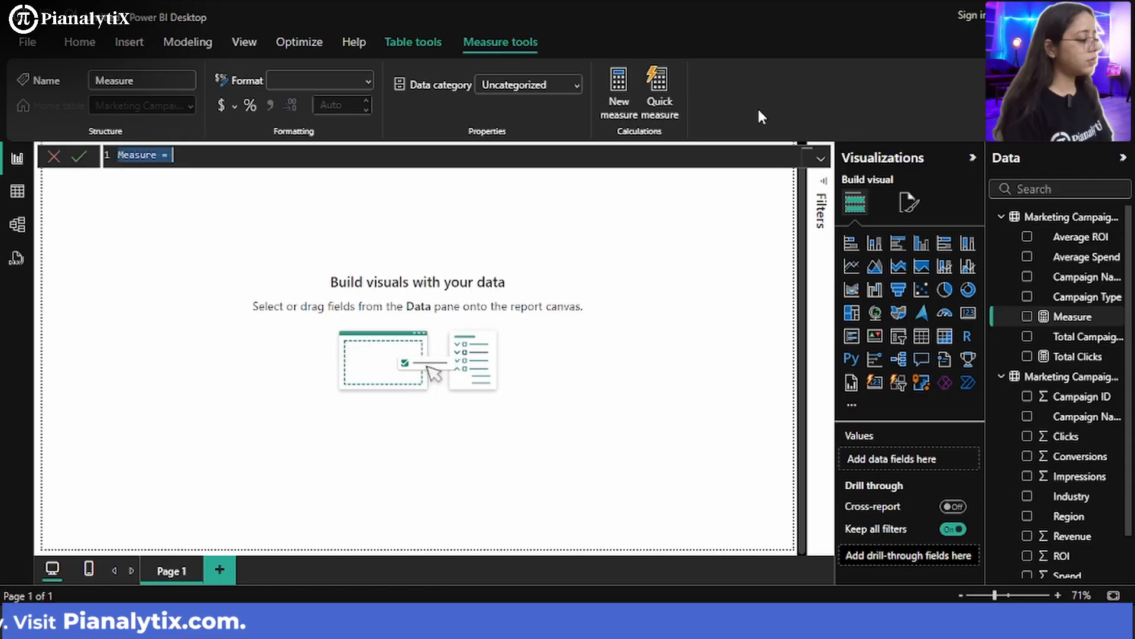
pyautogui.write('Total Co')
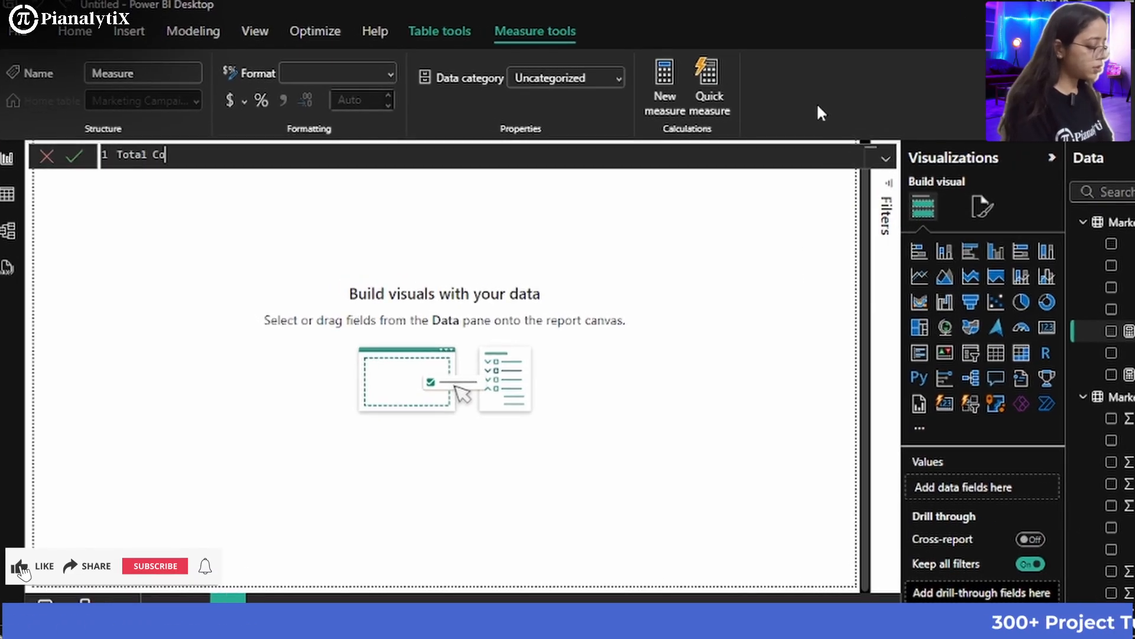
pyautogui.write('nversions ')
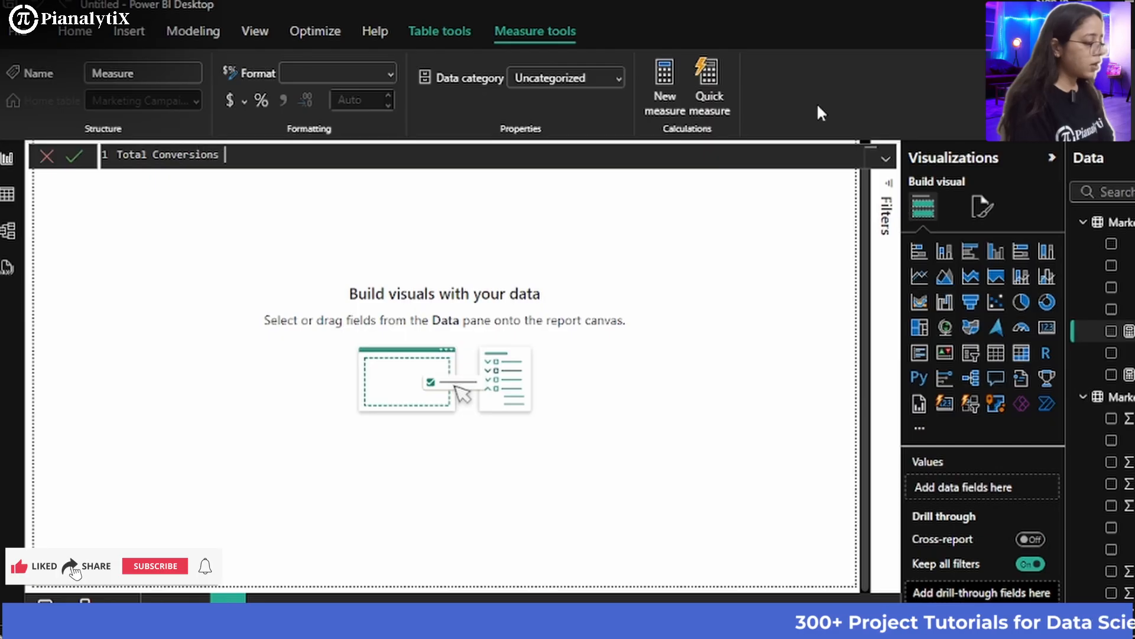
pyautogui.write('= Sum')
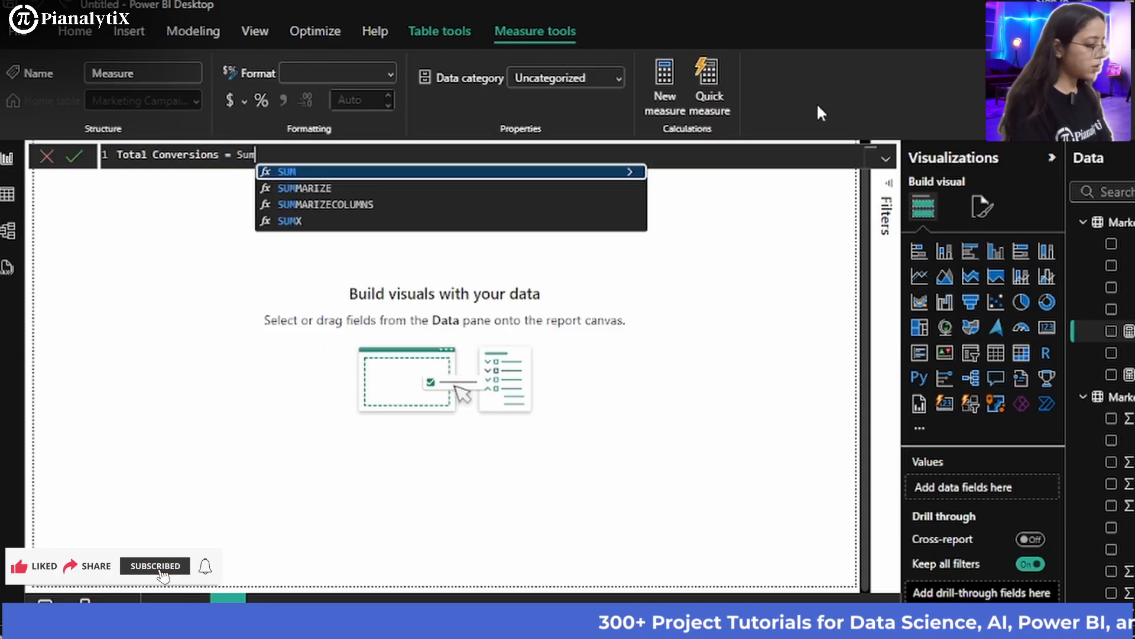
pyautogui.write('(marke')
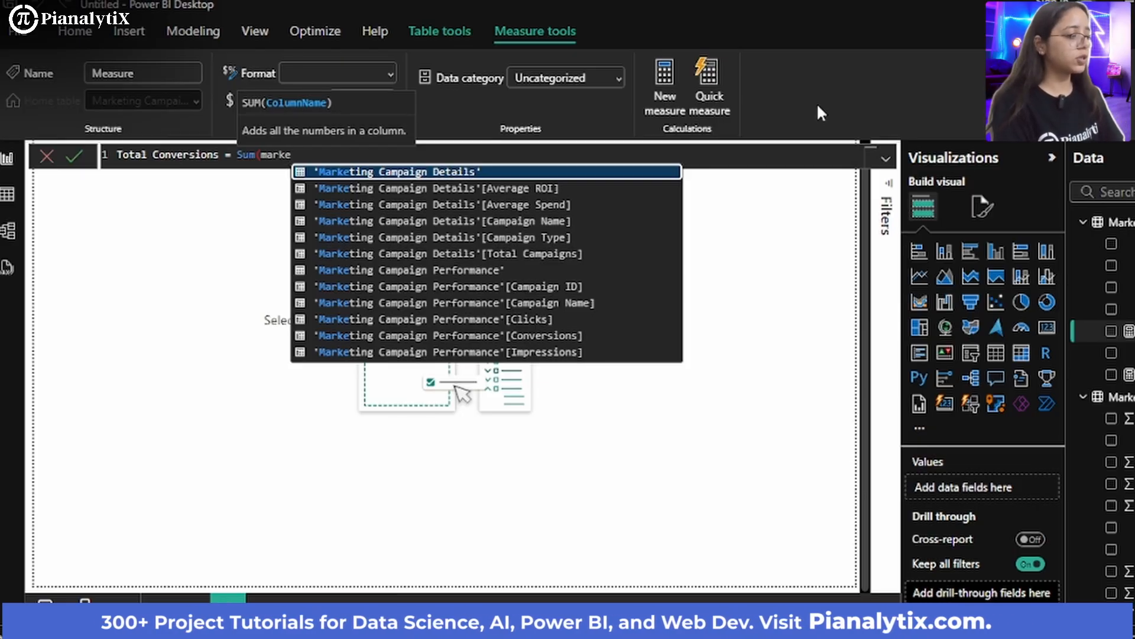
pyautogui.write('ting')
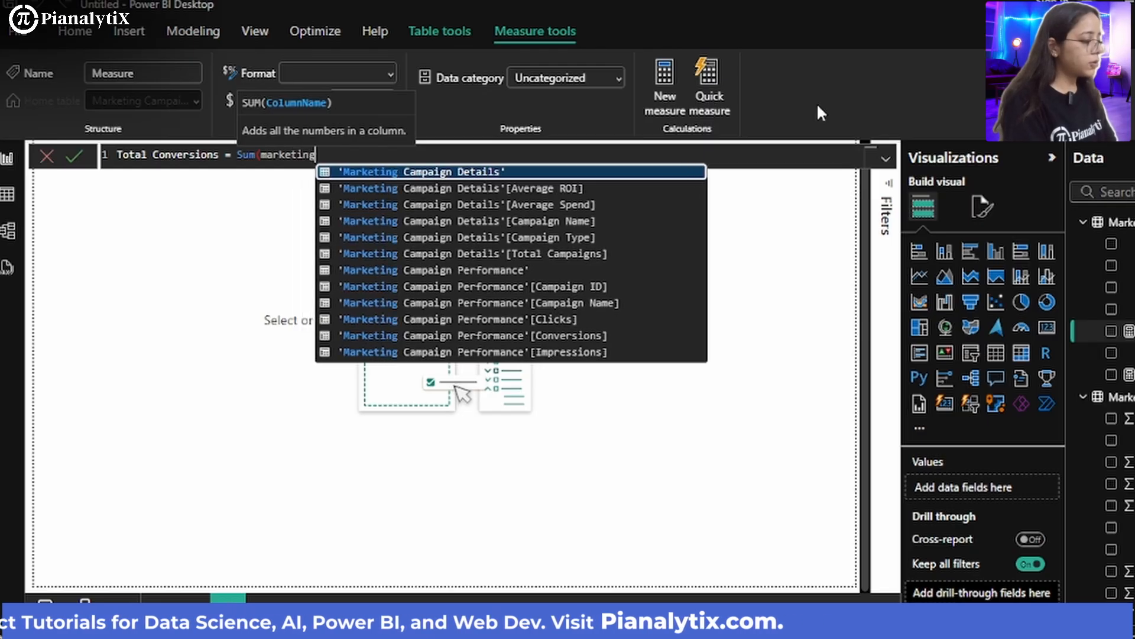
pyautogui.press('Down')
pyautogui.press('Down')
pyautogui.press('Down')
pyautogui.press('Down')
pyautogui.press('Down')
pyautogui.press('Down')
pyautogui.press('Down')
pyautogui.press('Down')
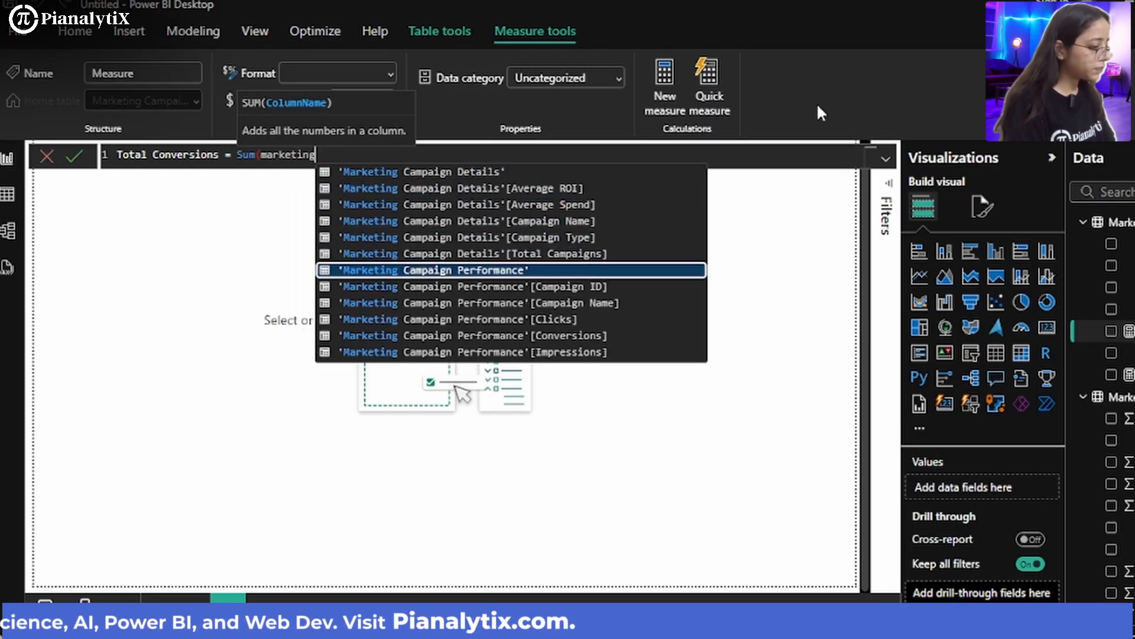
pyautogui.press('Down')
pyautogui.press('Tab')
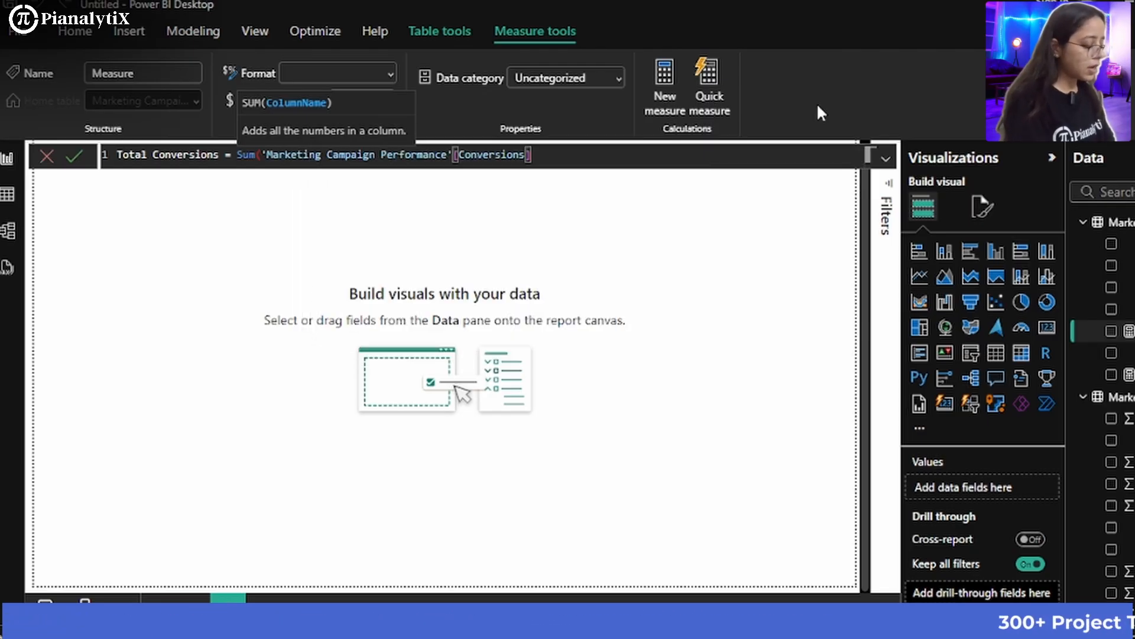
pyautogui.press('Return')
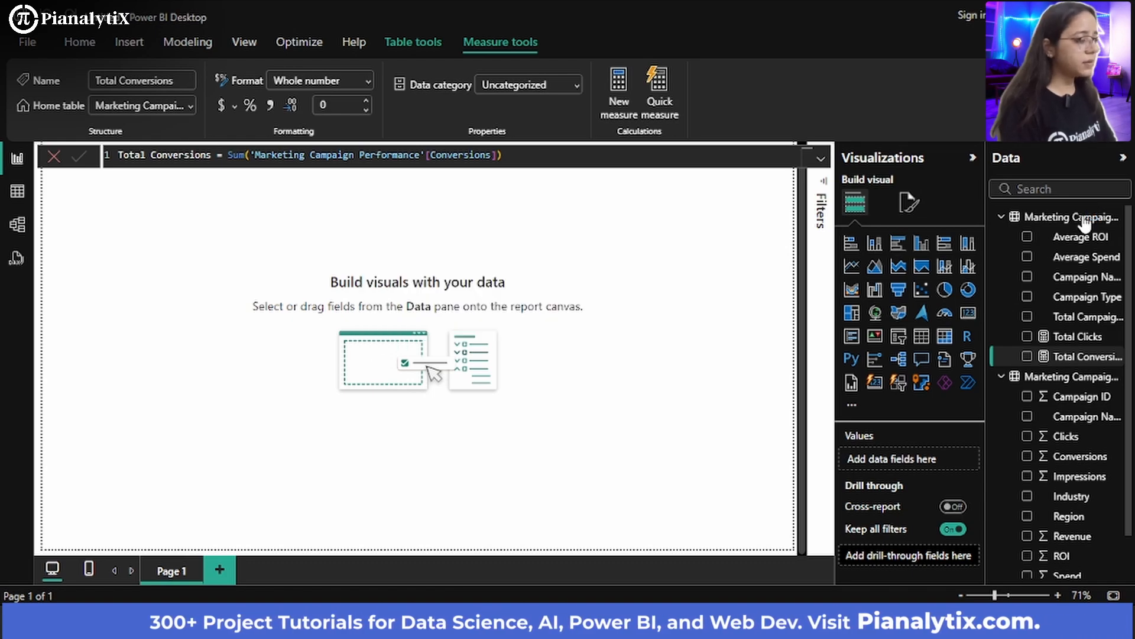
# Change the home table of the Total Conversions and Total Clicks measures to Marketing Campaign Performance
pyautogui.click(190, 106)
pyautogui.click(179, 152)
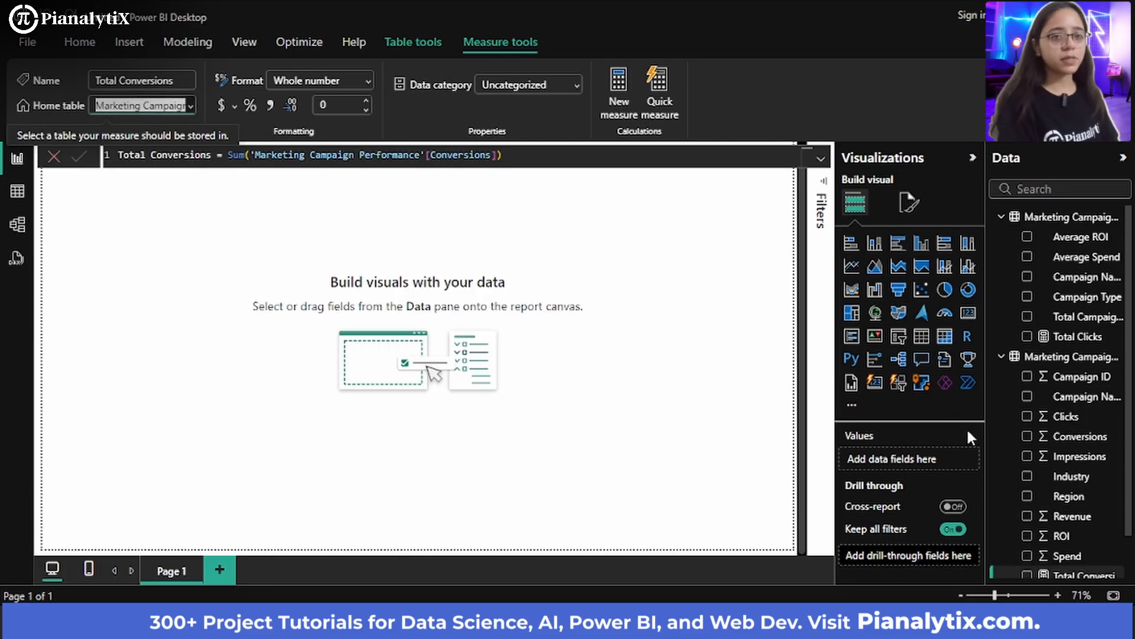
pyautogui.click(1070, 335)
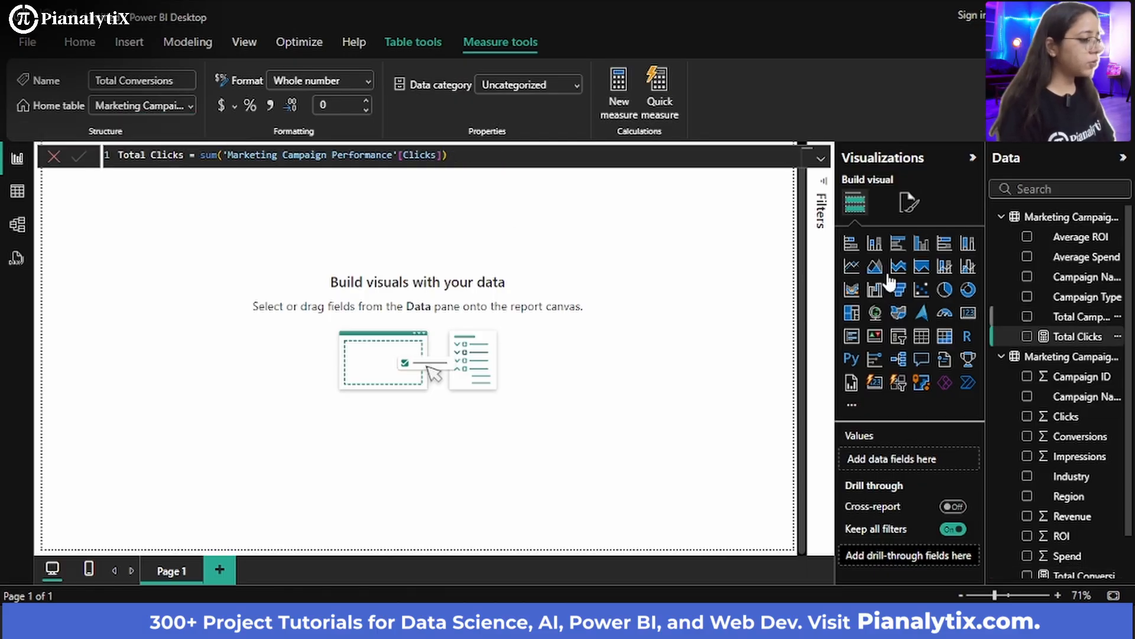
pyautogui.click(190, 106)
pyautogui.click(207, 154)
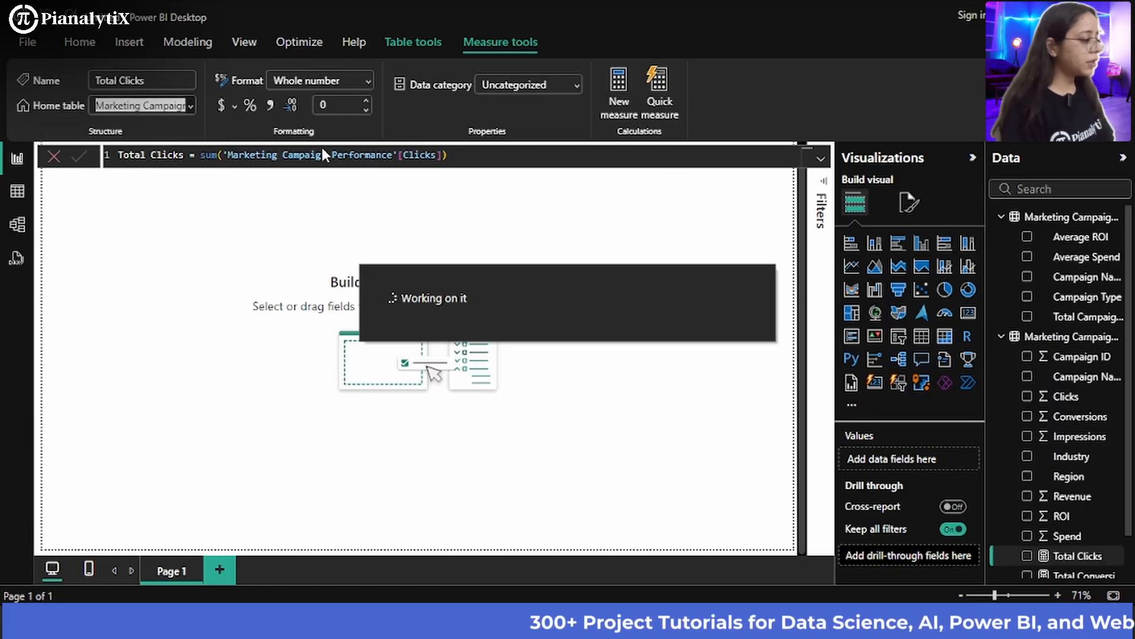
# Create a measure Total Revenue = sum('Marketing Campaign Performance'[Revenue])
pyautogui.click(687, 175)
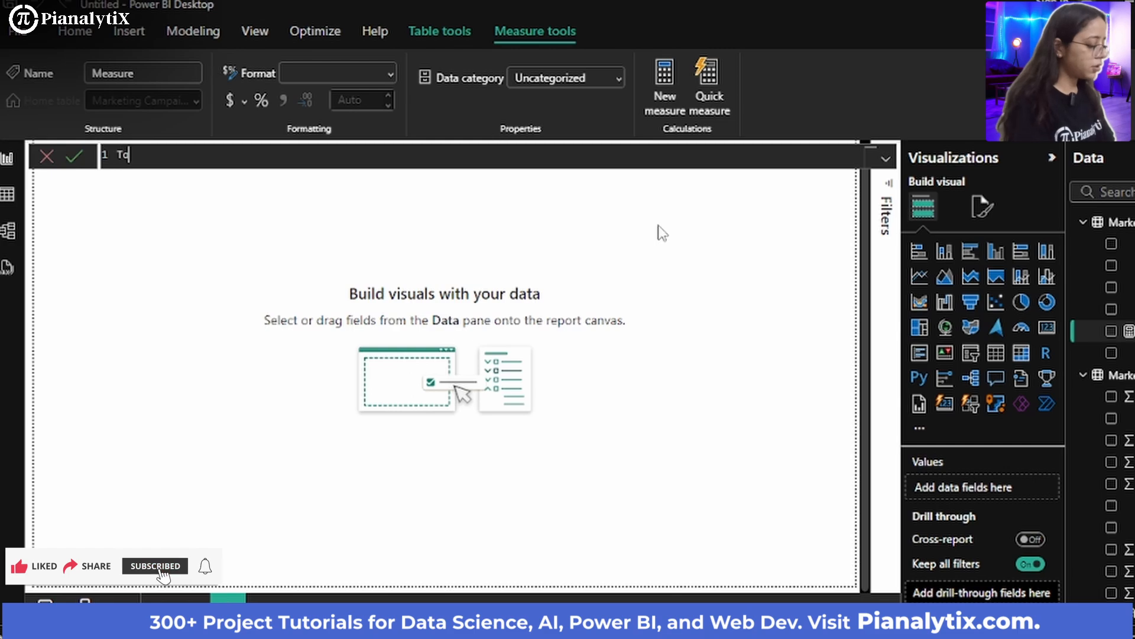
pyautogui.press('Return')
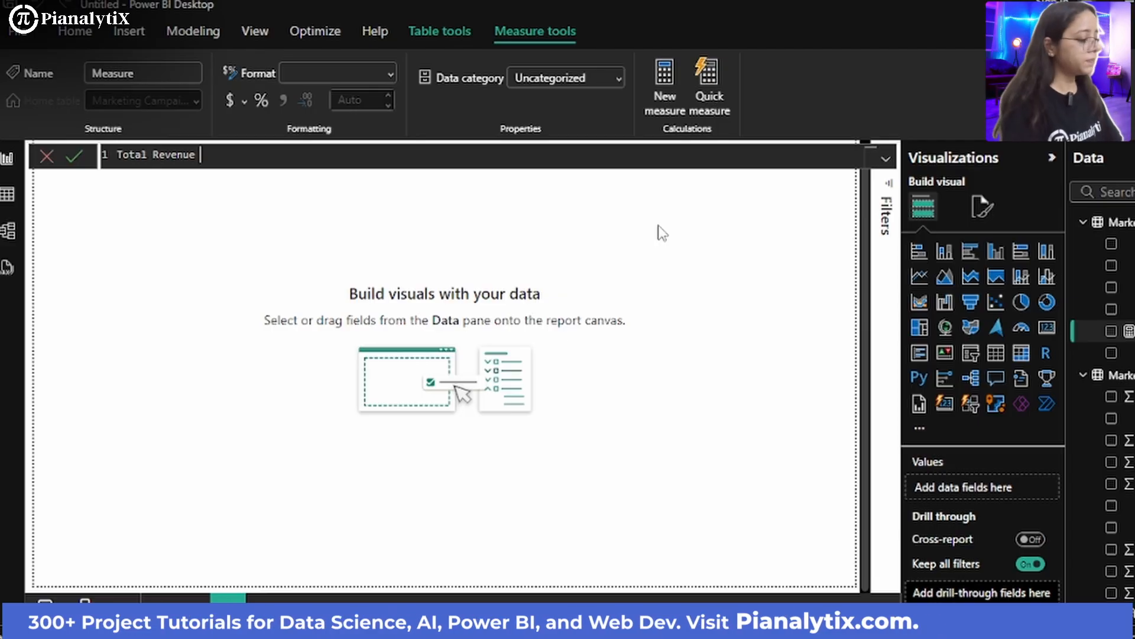
pyautogui.write('= sum')
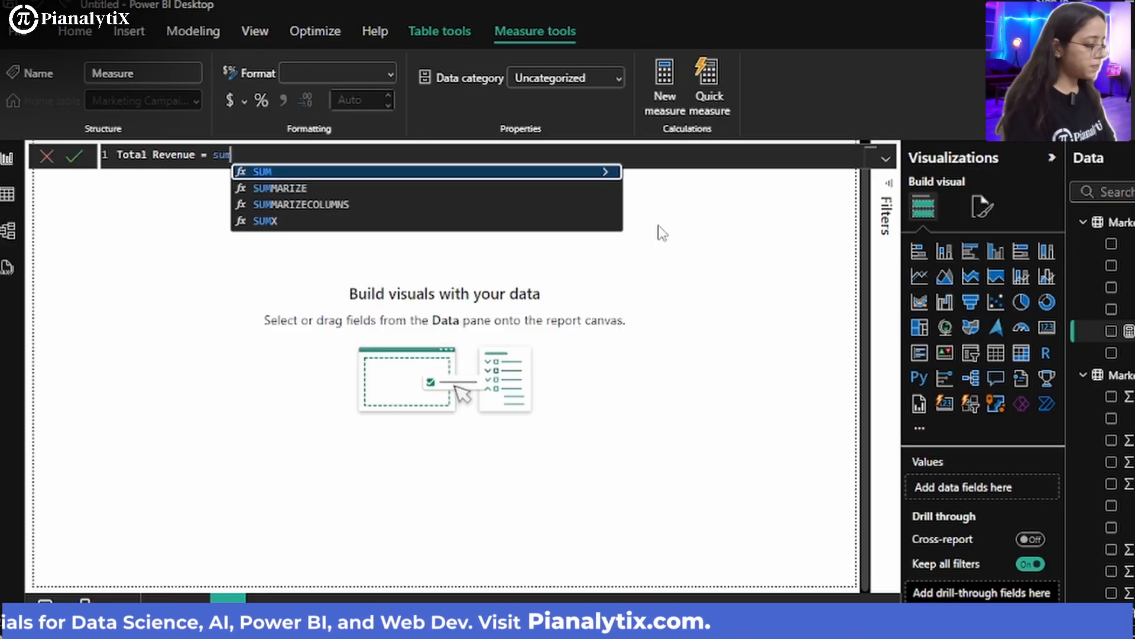
pyautogui.write('(')
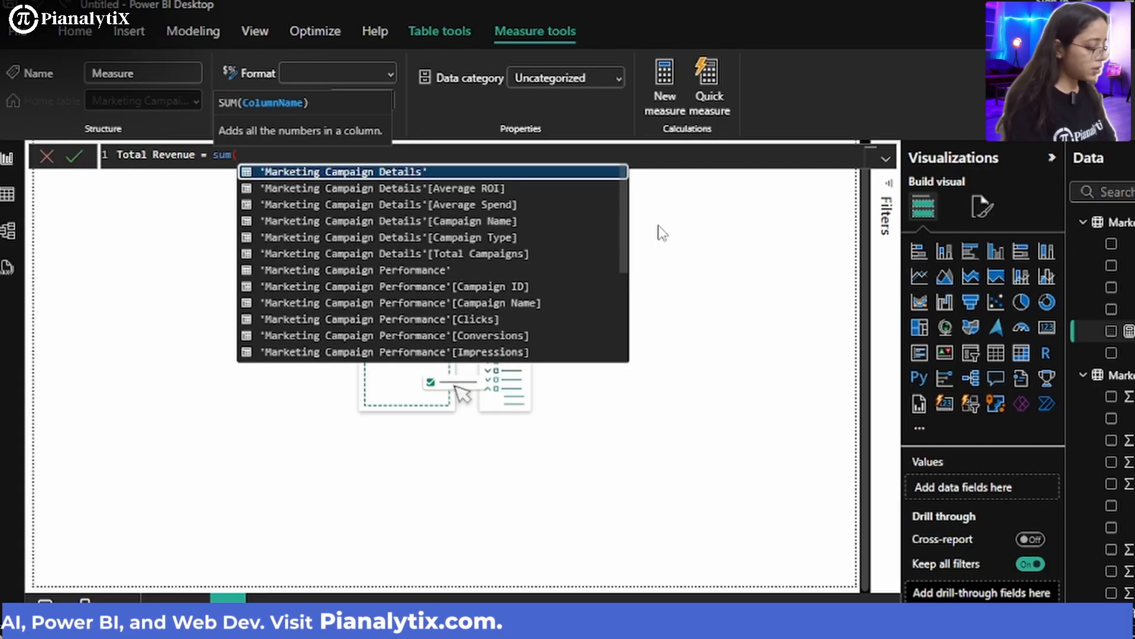
pyautogui.write('market')
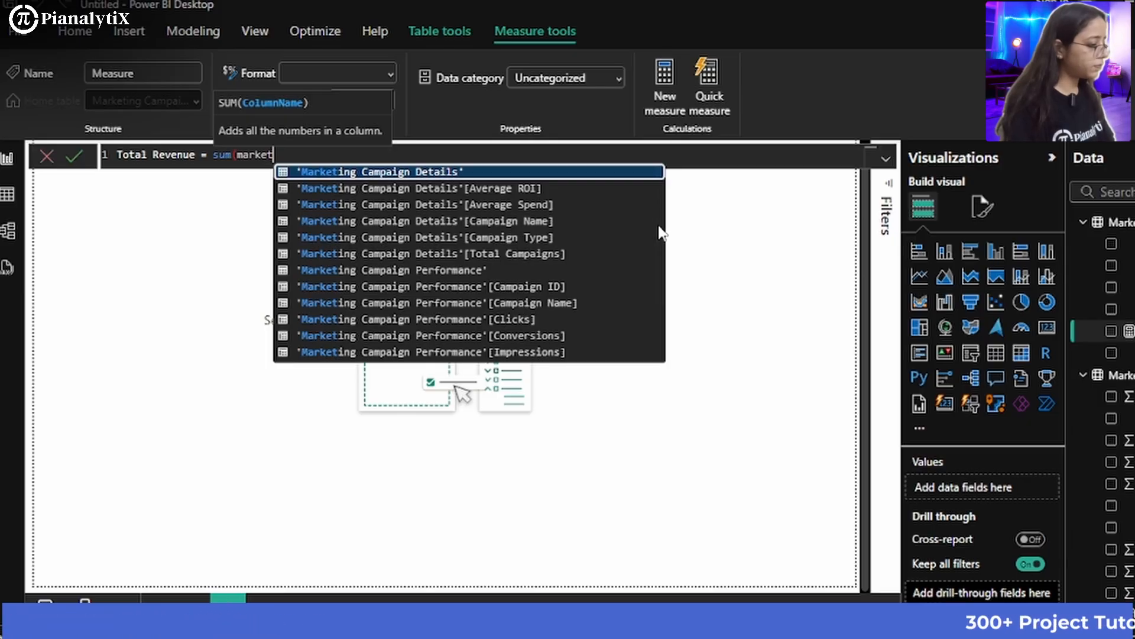
pyautogui.press('Down')
pyautogui.press('Down')
pyautogui.press('Down')
pyautogui.press('Down')
pyautogui.press('Down')
pyautogui.press('Down')
pyautogui.press('Down')
pyautogui.press('Down')
pyautogui.press('Down')
pyautogui.press('Down')
pyautogui.press('Down')
pyautogui.press('Down')
pyautogui.press('Down')
pyautogui.press('Down')
pyautogui.press('Down')
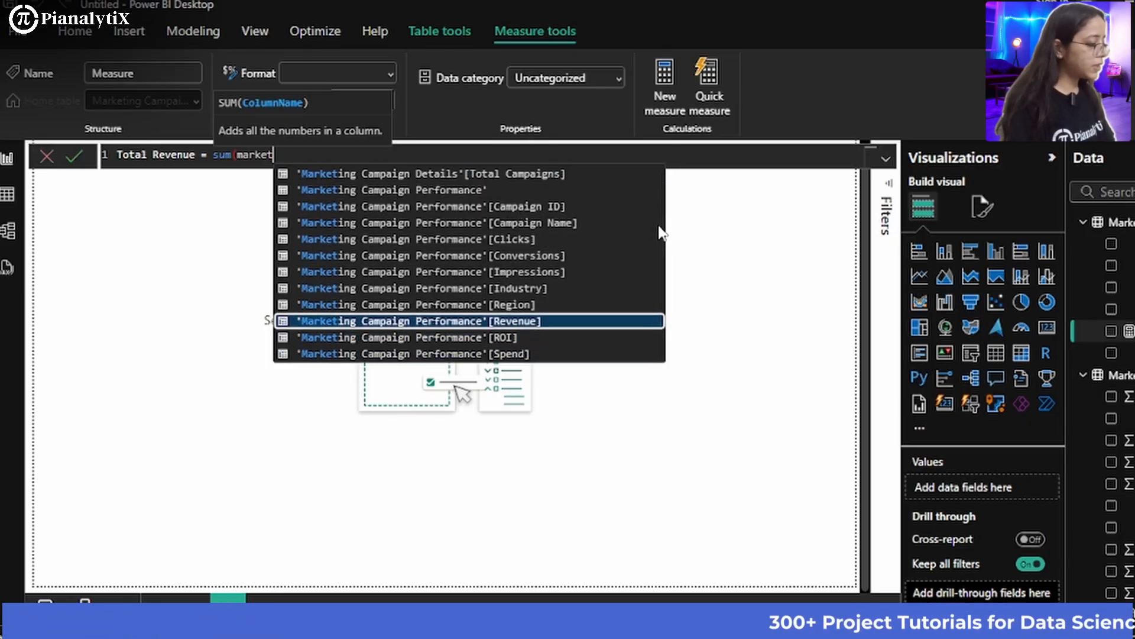
pyautogui.click(545, 323)
pyautogui.write(')')
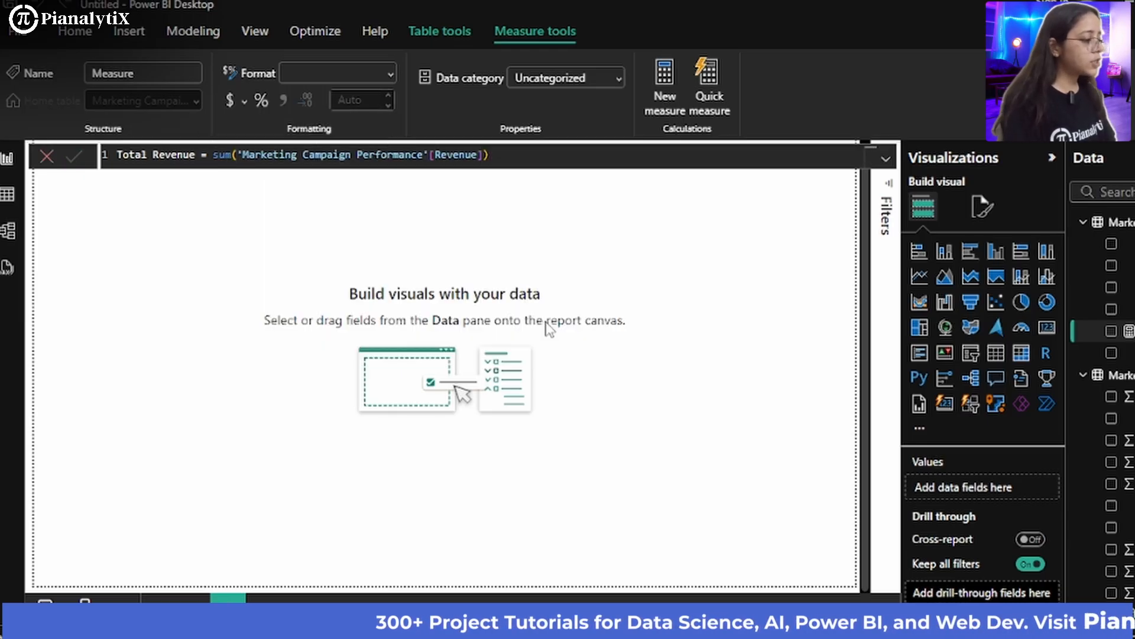
pyautogui.press('Return')
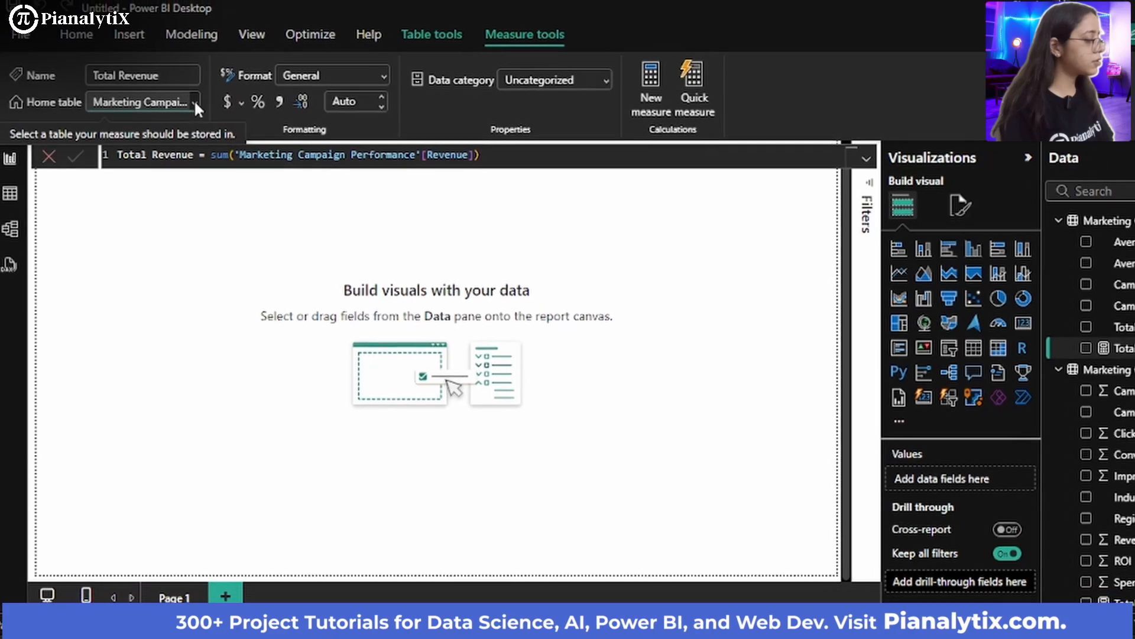
# Change the home table of the Total Revenue measure to Marketing Campaign Performance
pyautogui.click(195, 102)
pyautogui.click(194, 156)
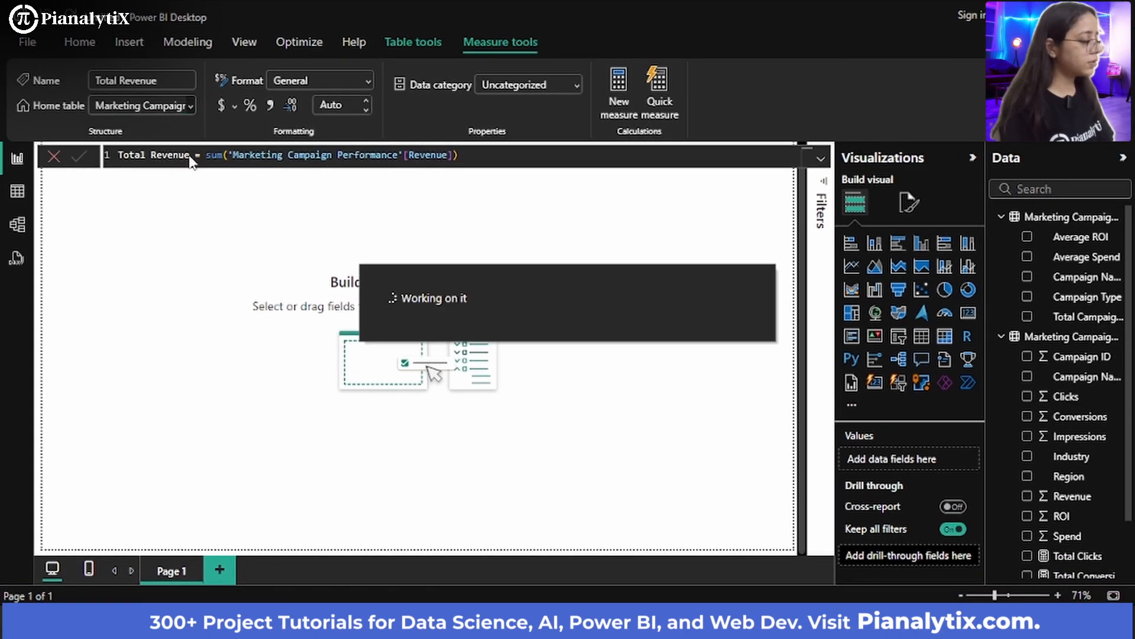
pyautogui.click(255, 273)
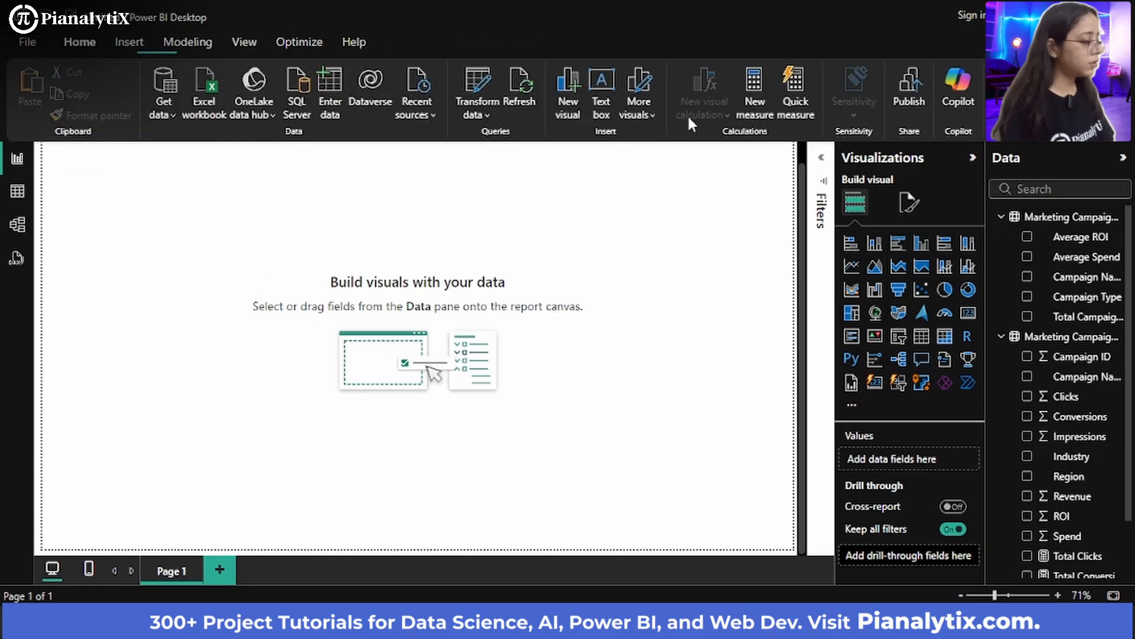
# Create a measure Total Spend = sum('Marketing Campaign Performance'[Spend])
pyautogui.click(748, 121)
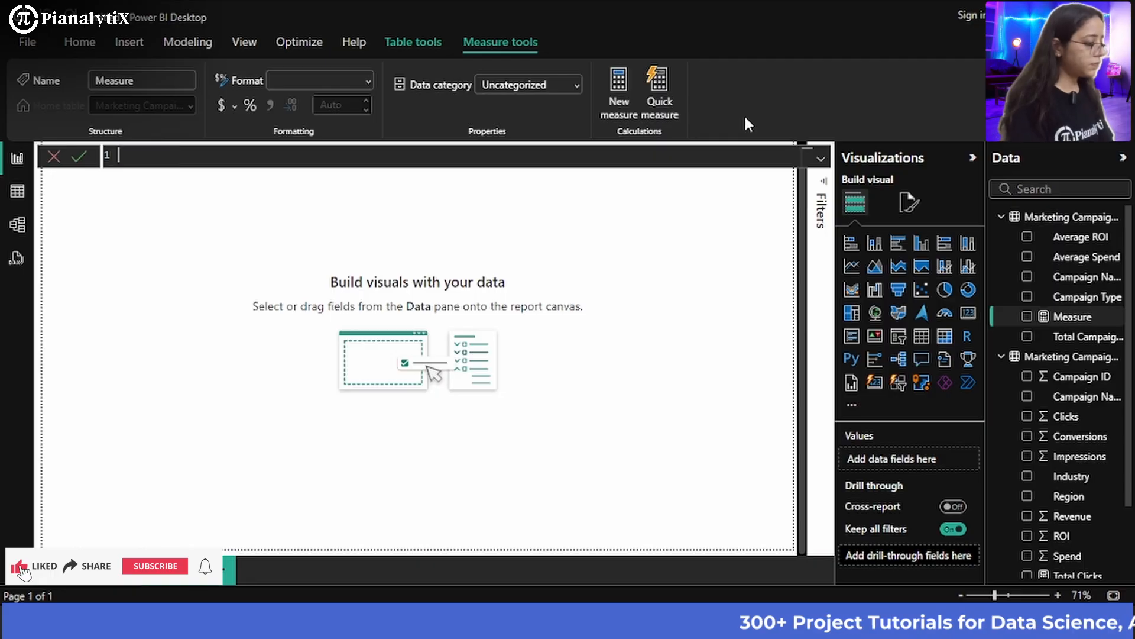
pyautogui.write('Total ')
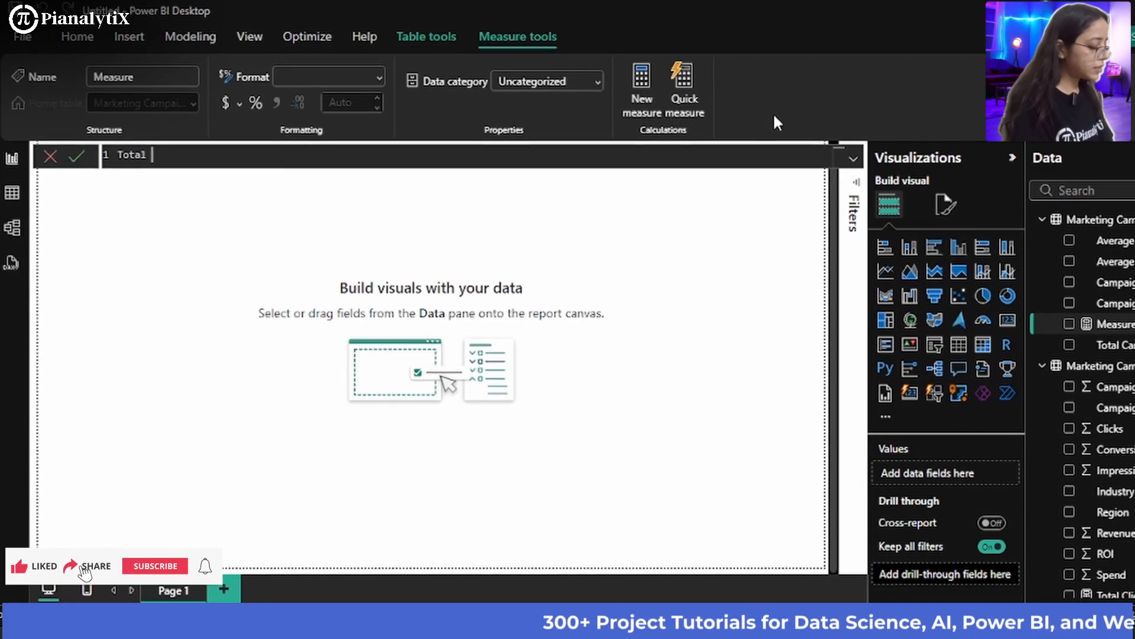
pyautogui.write('S')
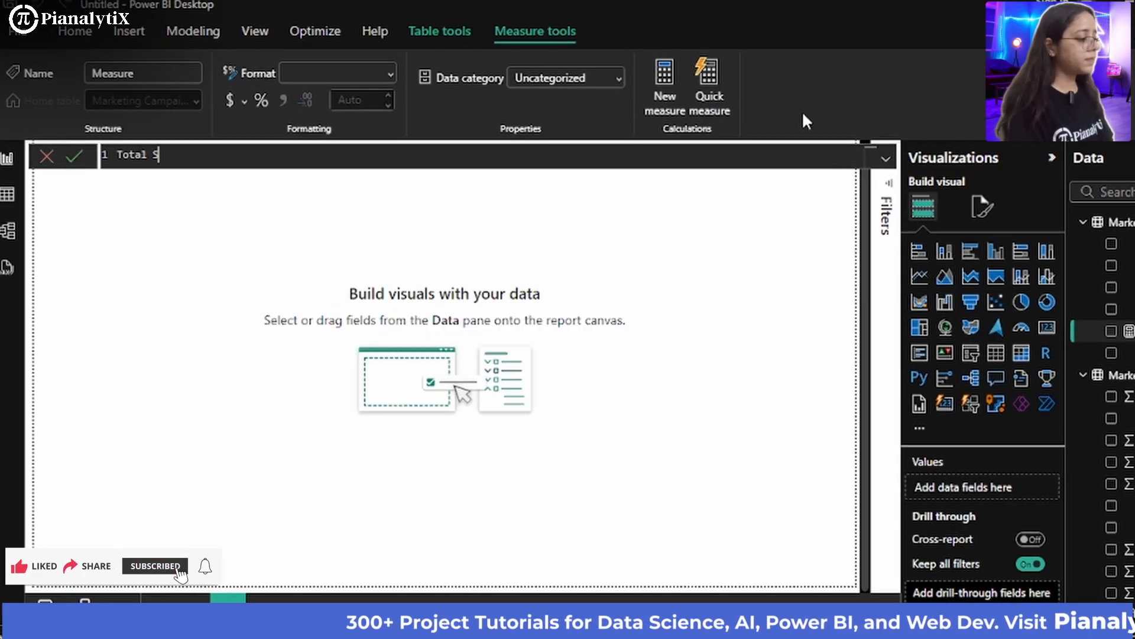
pyautogui.write('pend =')
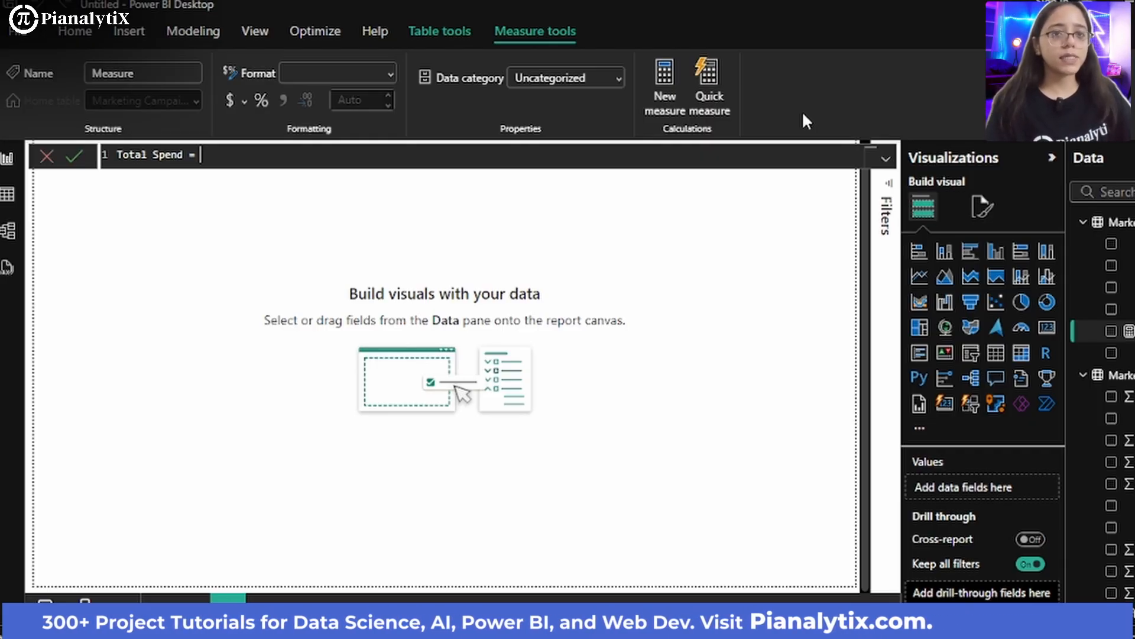
pyautogui.write('s')
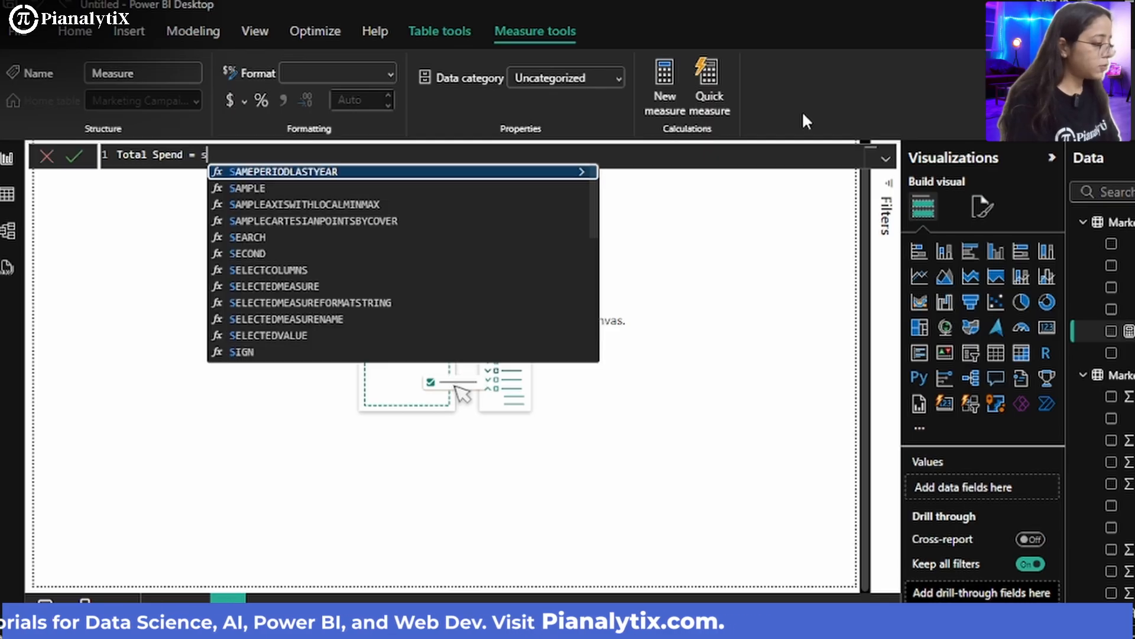
pyautogui.write('um(marke')
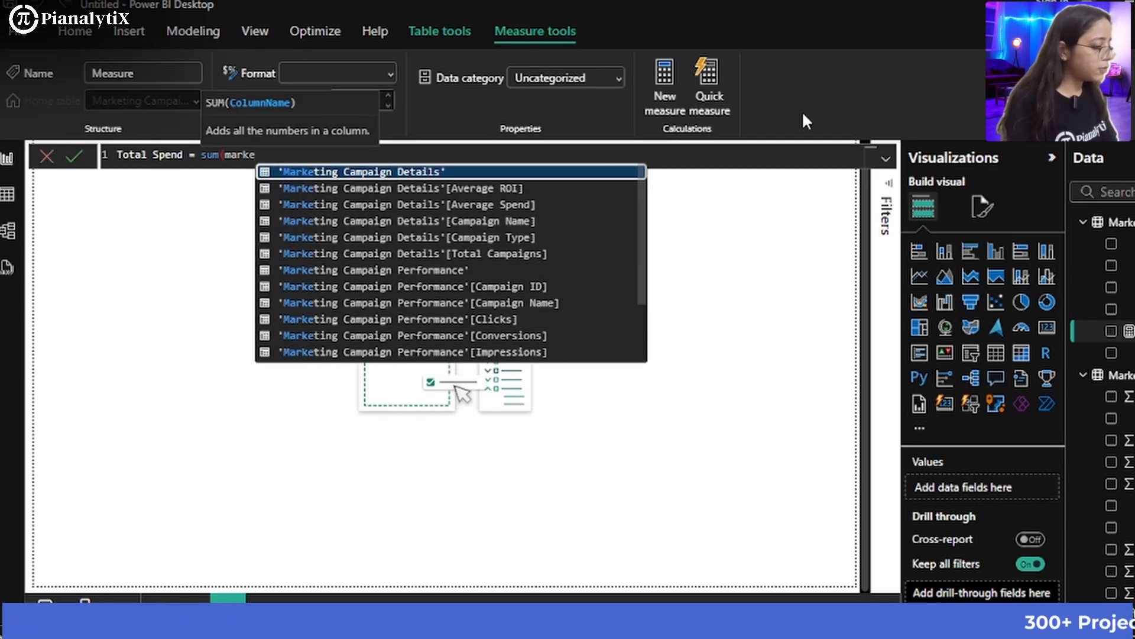
pyautogui.press('Up')
pyautogui.press('Up')
pyautogui.press('Down')
pyautogui.press('Tab')
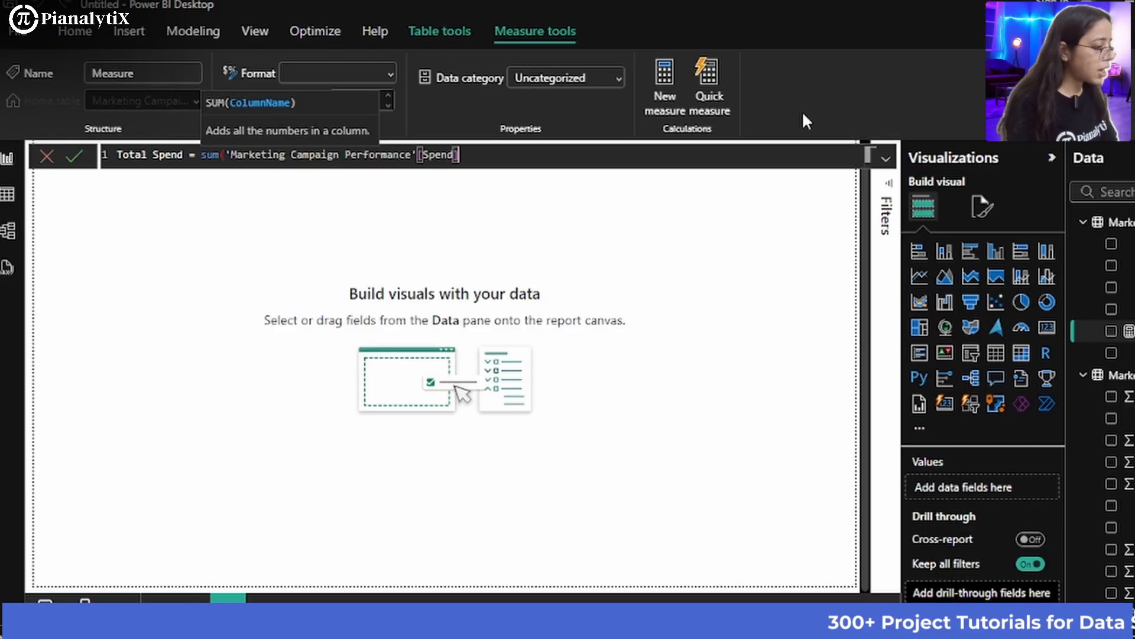
pyautogui.write(')')
pyautogui.press('Return')
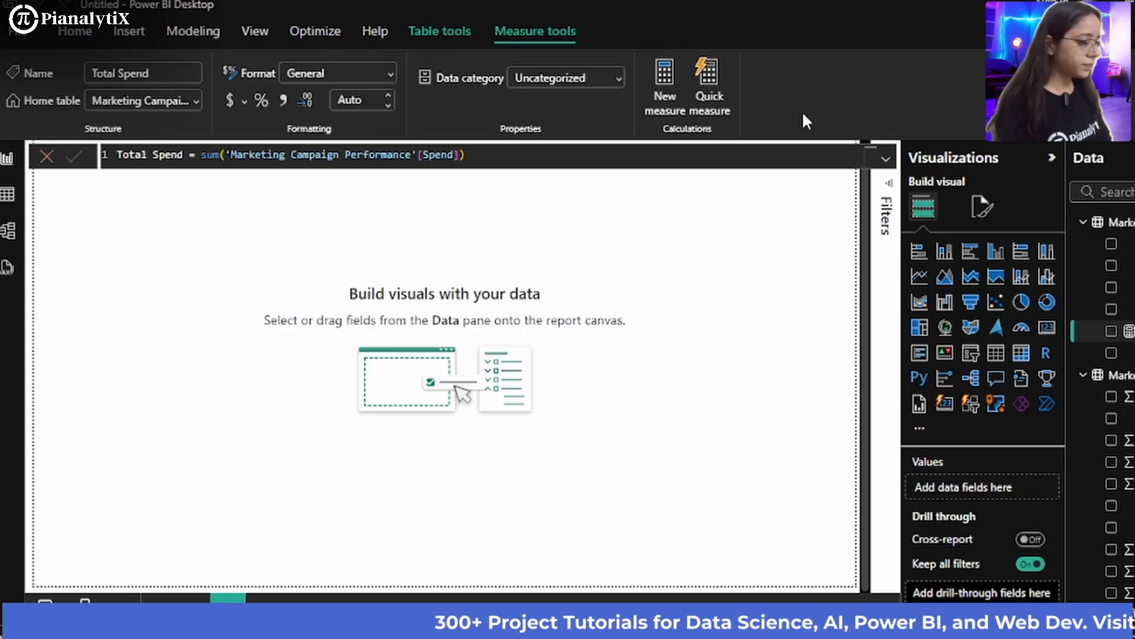
# Change the home table of the Total Spend measure to Marketing Campaign Performance
pyautogui.click(191, 102)
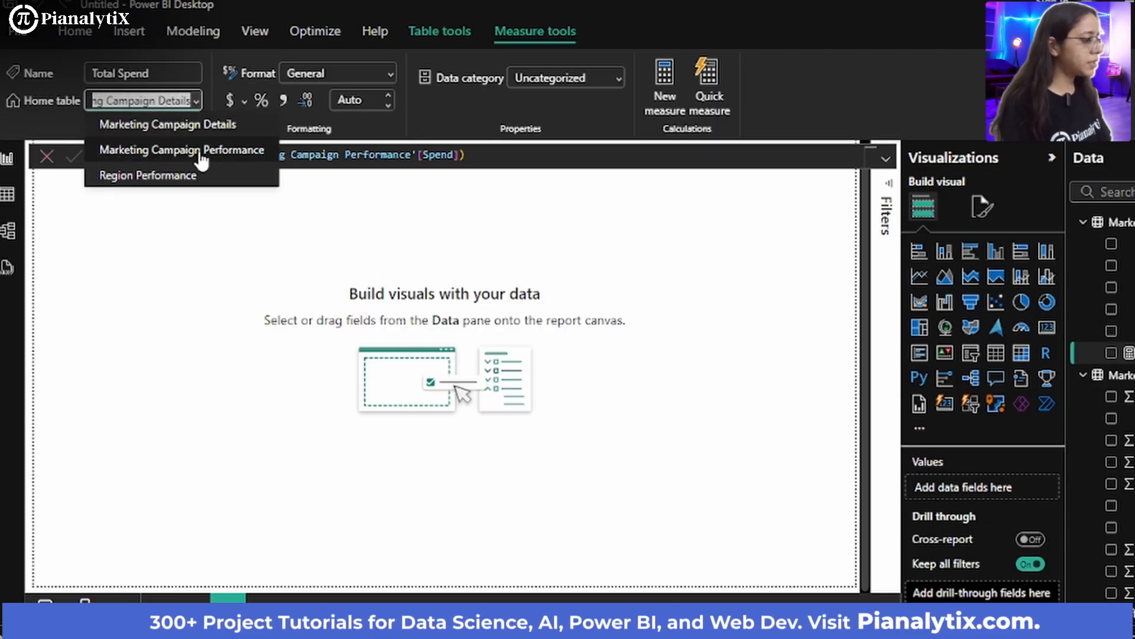
pyautogui.click(200, 151)
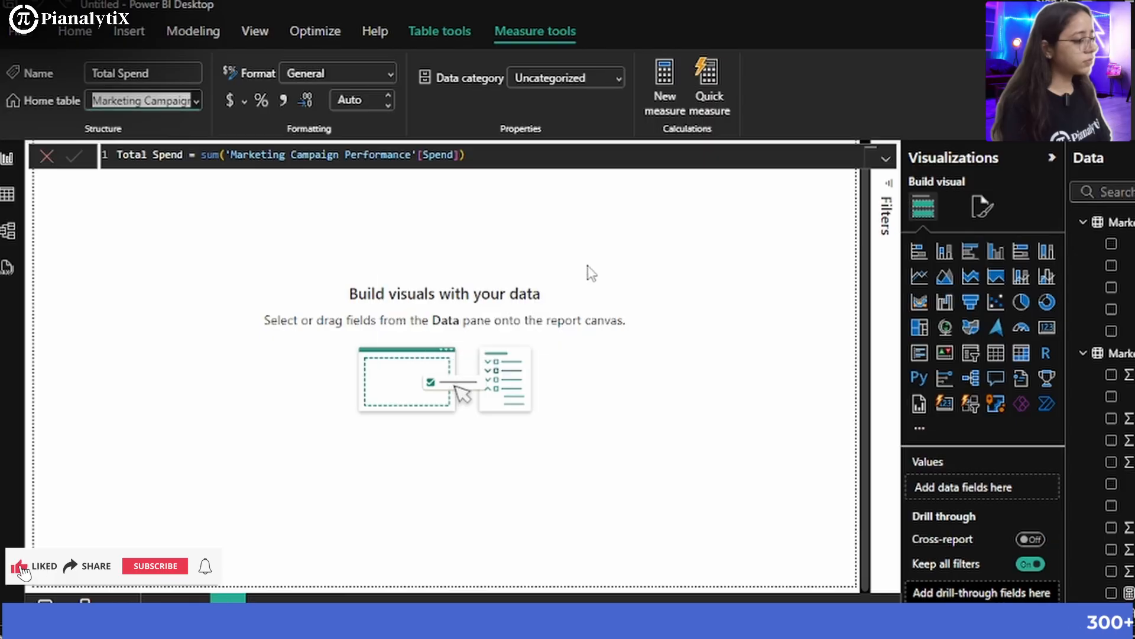
pyautogui.click(589, 272)
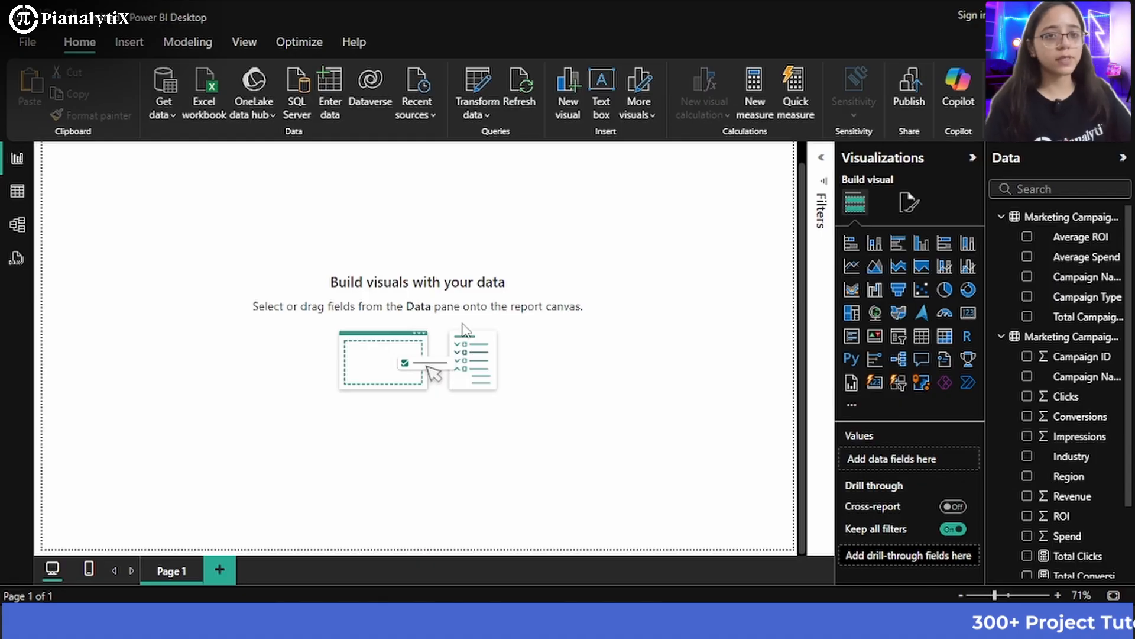
# Set the page's canvas background to the custom dark blue #030925 with 0% transparency
pyautogui.click(917, 212)
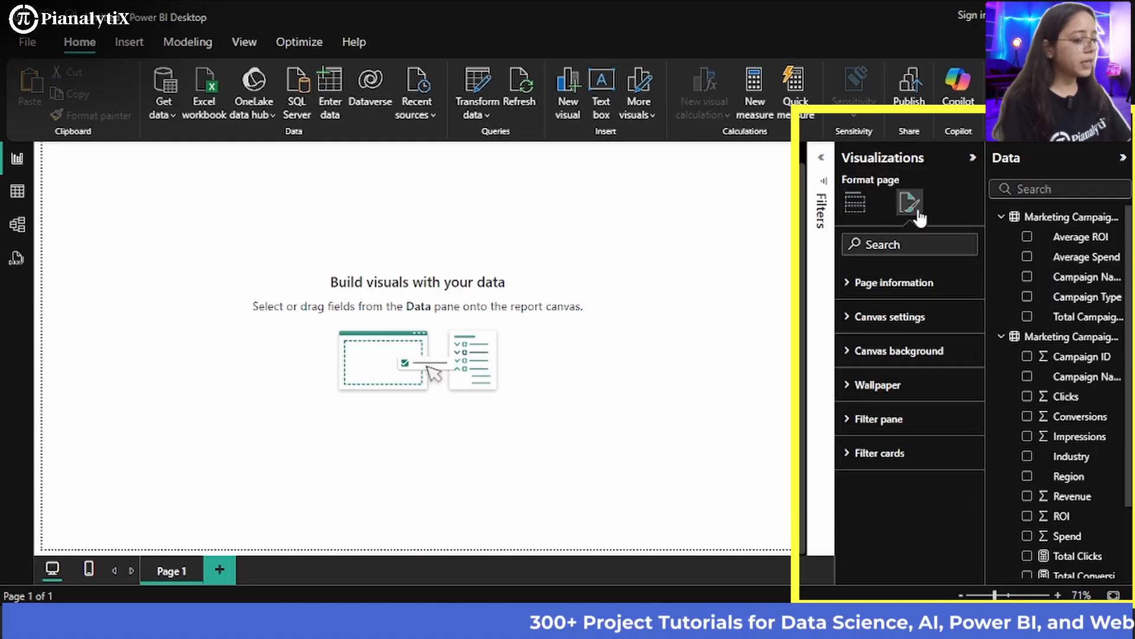
pyautogui.click(901, 355)
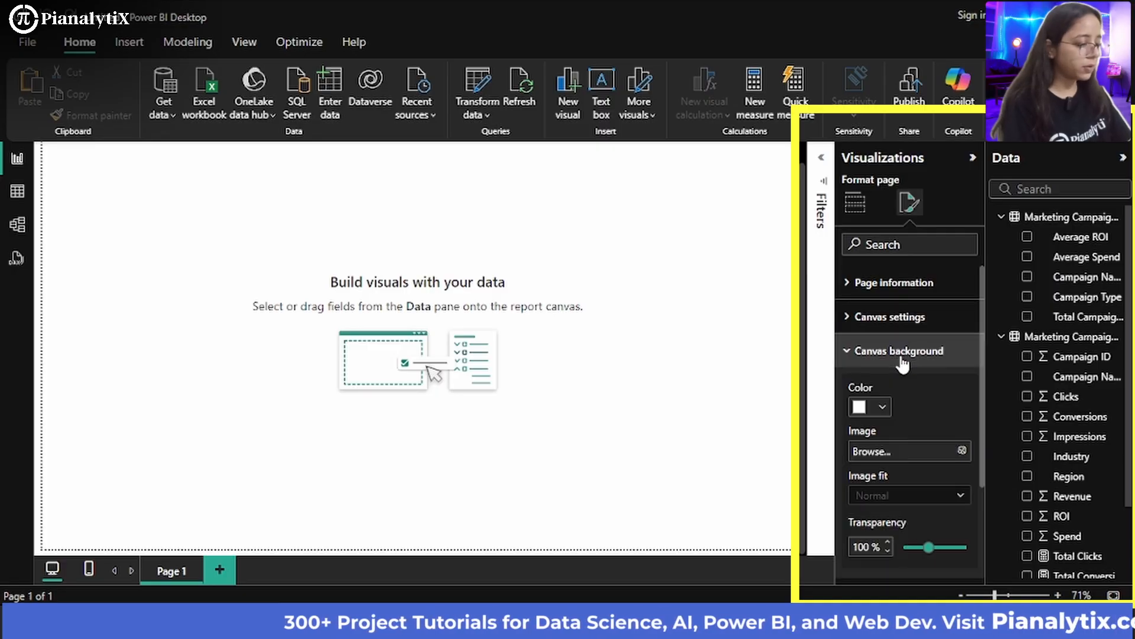
pyautogui.click(882, 406)
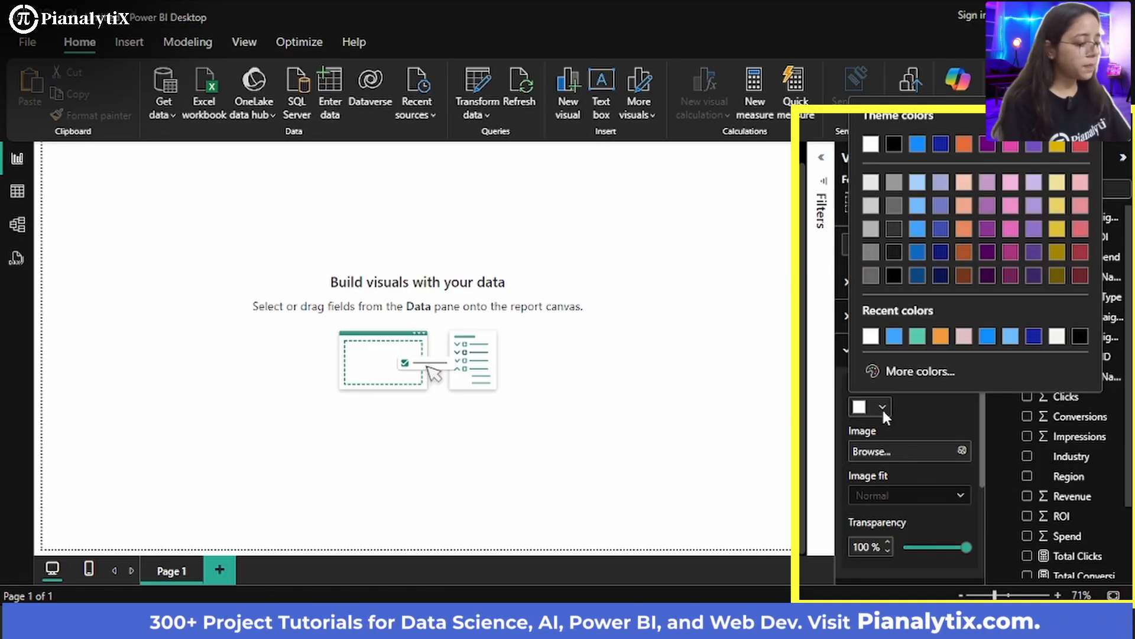
pyautogui.click(928, 371)
pyautogui.click(1007, 316)
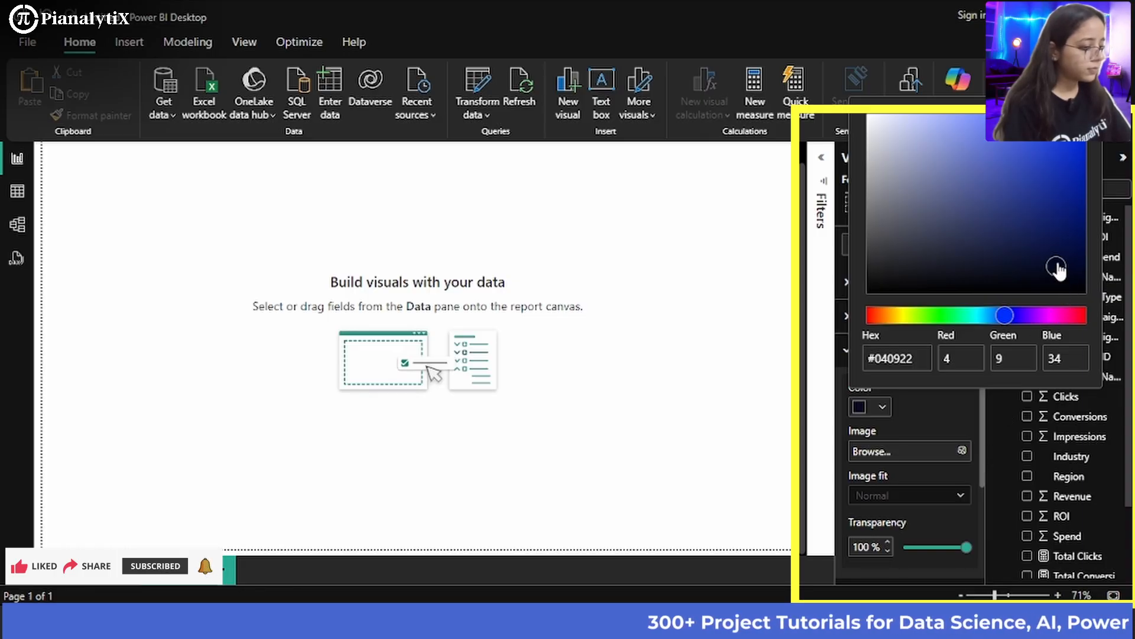
pyautogui.moveTo(1059, 269); pyautogui.dragTo(1069, 274)
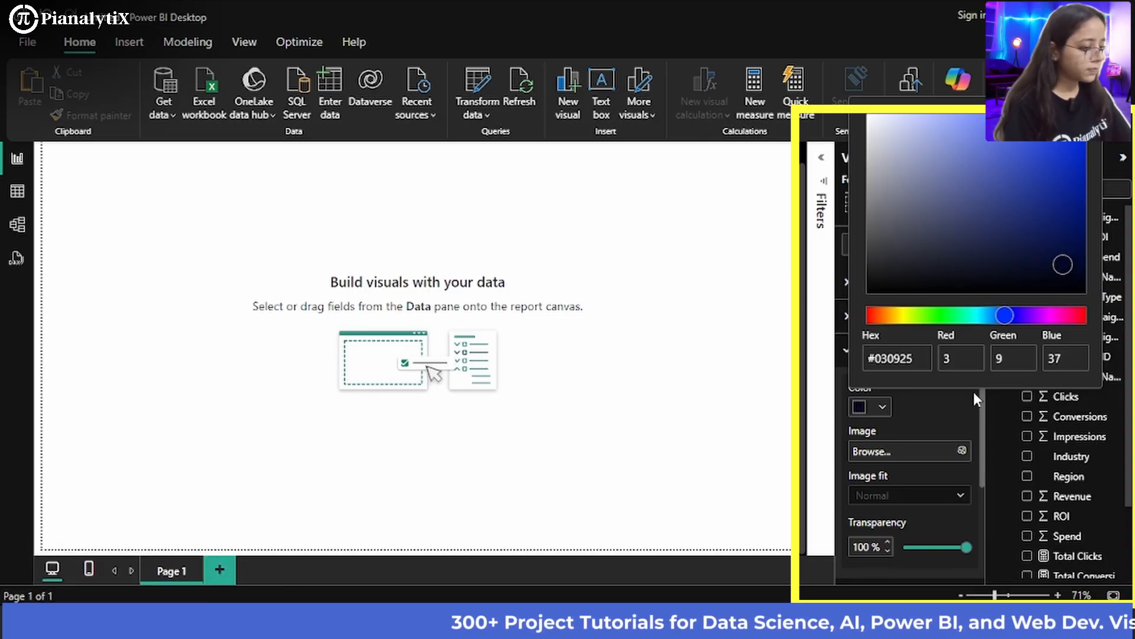
pyautogui.click(953, 406)
pyautogui.moveTo(967, 546); pyautogui.dragTo(890, 552)
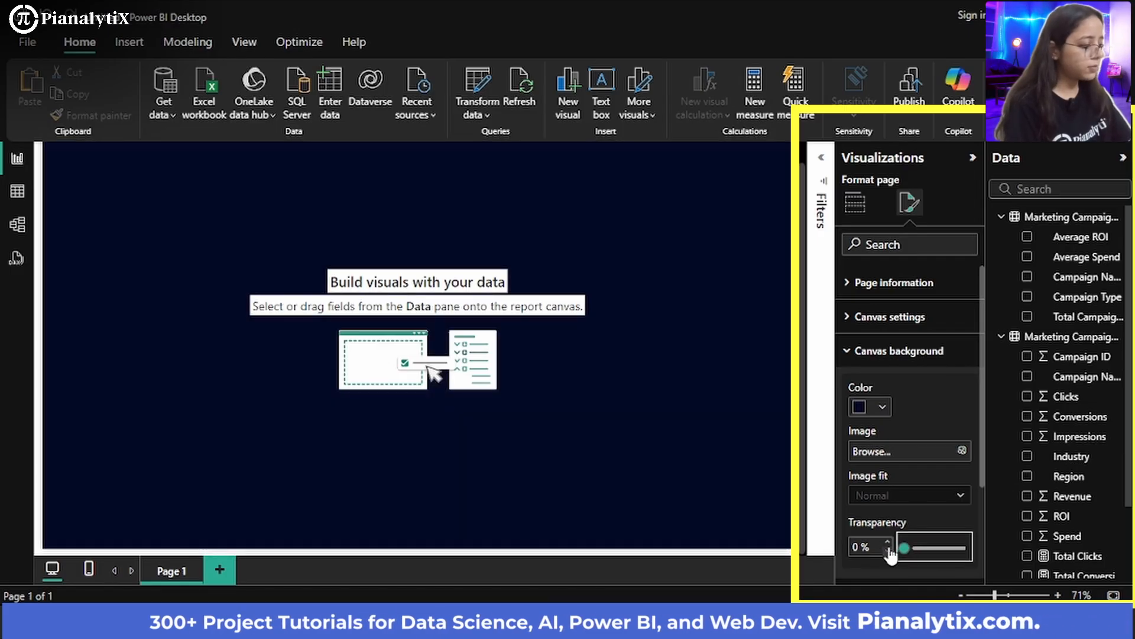
# Darken the canvas background colour to the custom navy #02071C
pyautogui.click(883, 408)
pyautogui.click(924, 377)
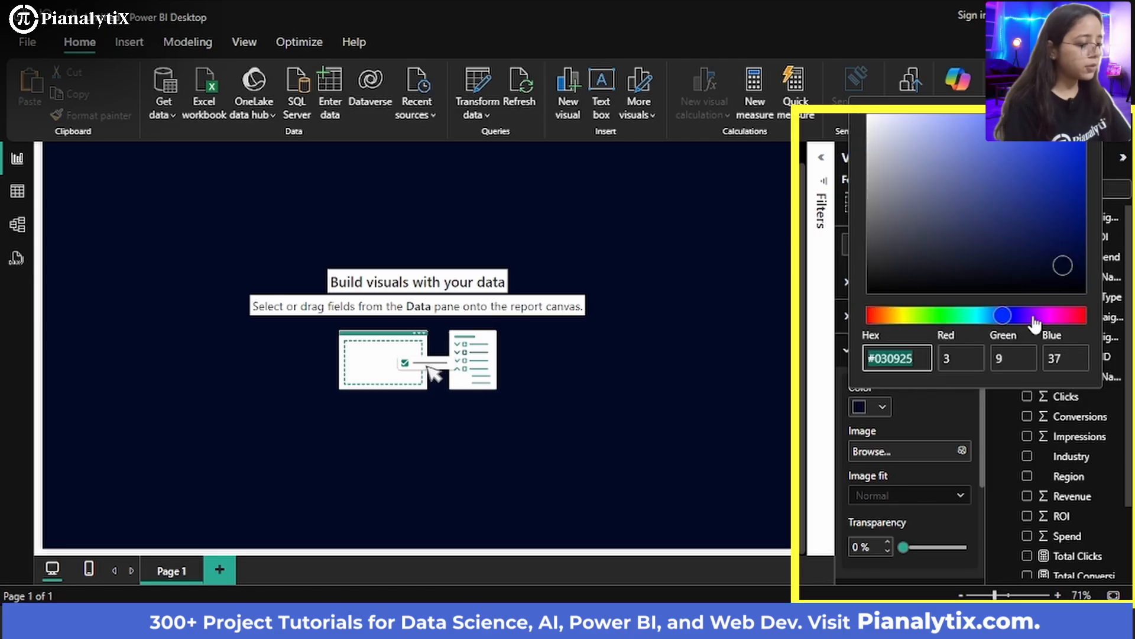
pyautogui.click(1067, 271)
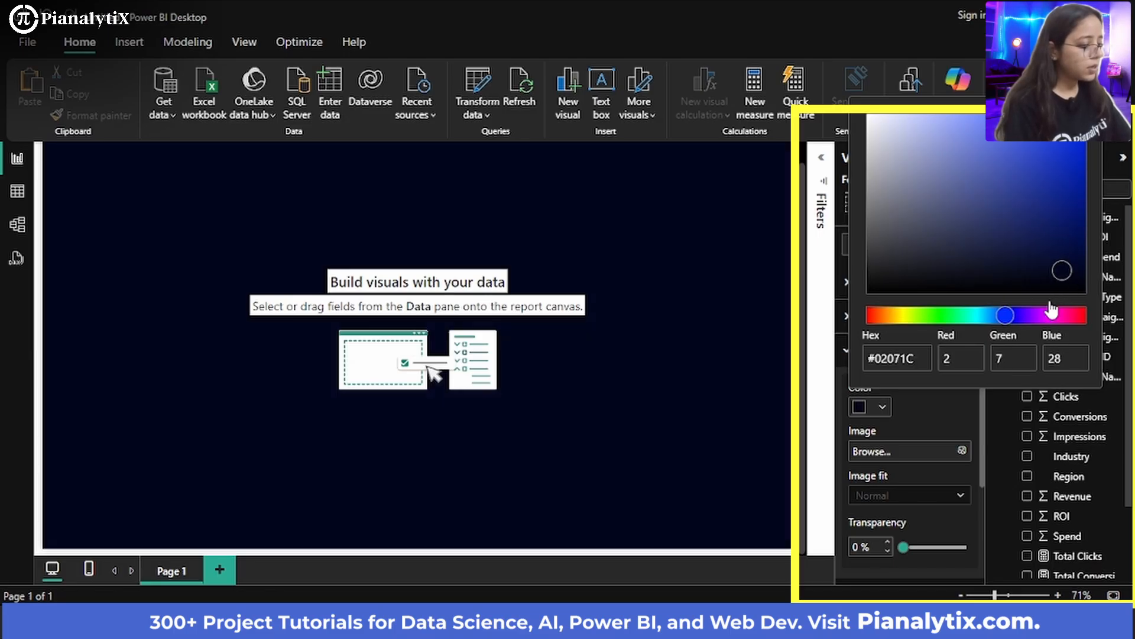
pyautogui.click(960, 400)
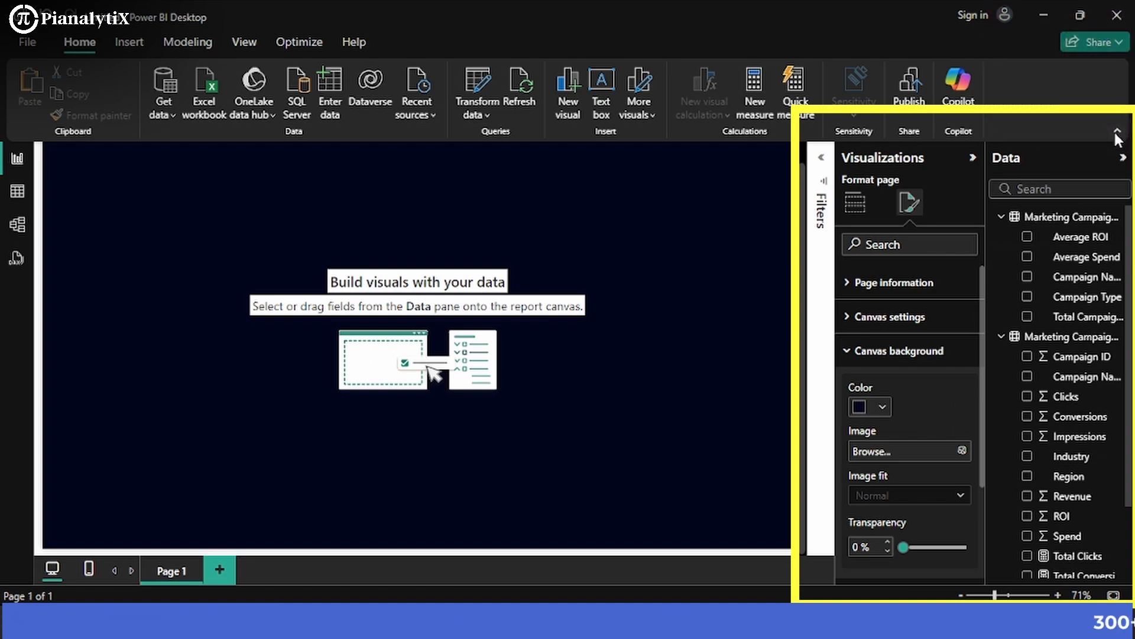
pyautogui.click(1117, 133)
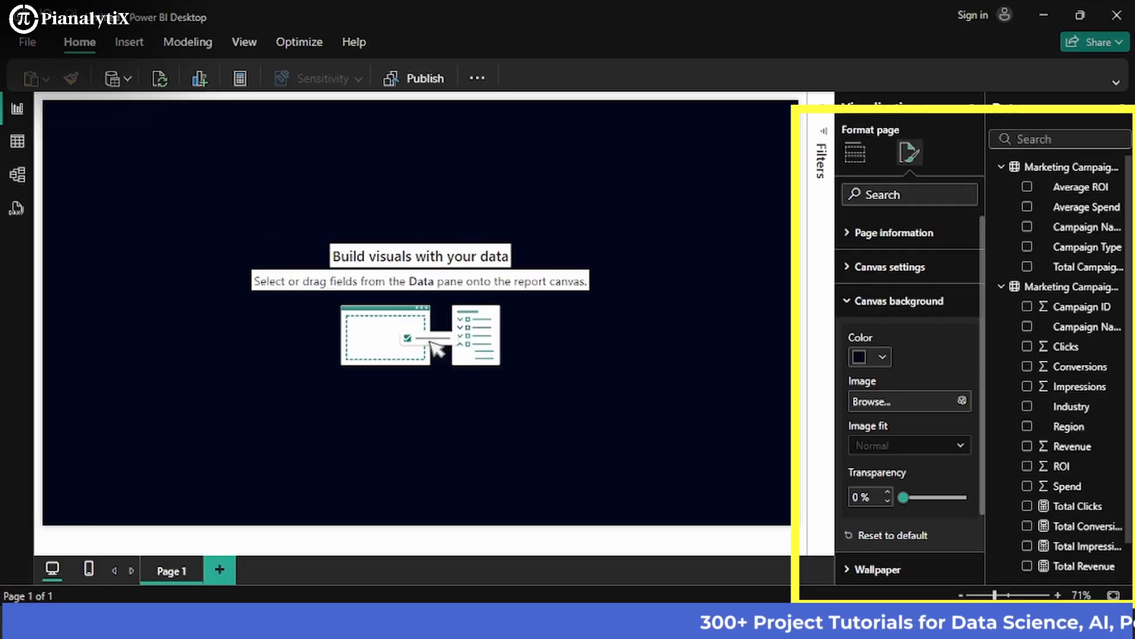
pyautogui.click(1116, 82)
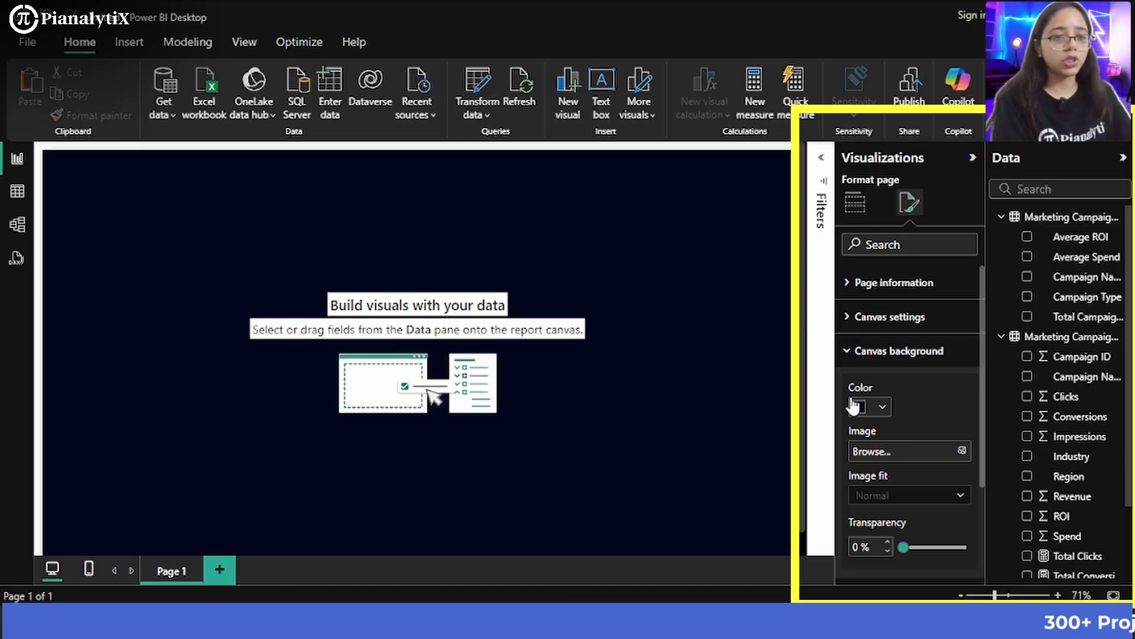
# Insert a stacked column chart, place it near the page's left edge below the top area, and widen it by almost half
pyautogui.click(862, 210)
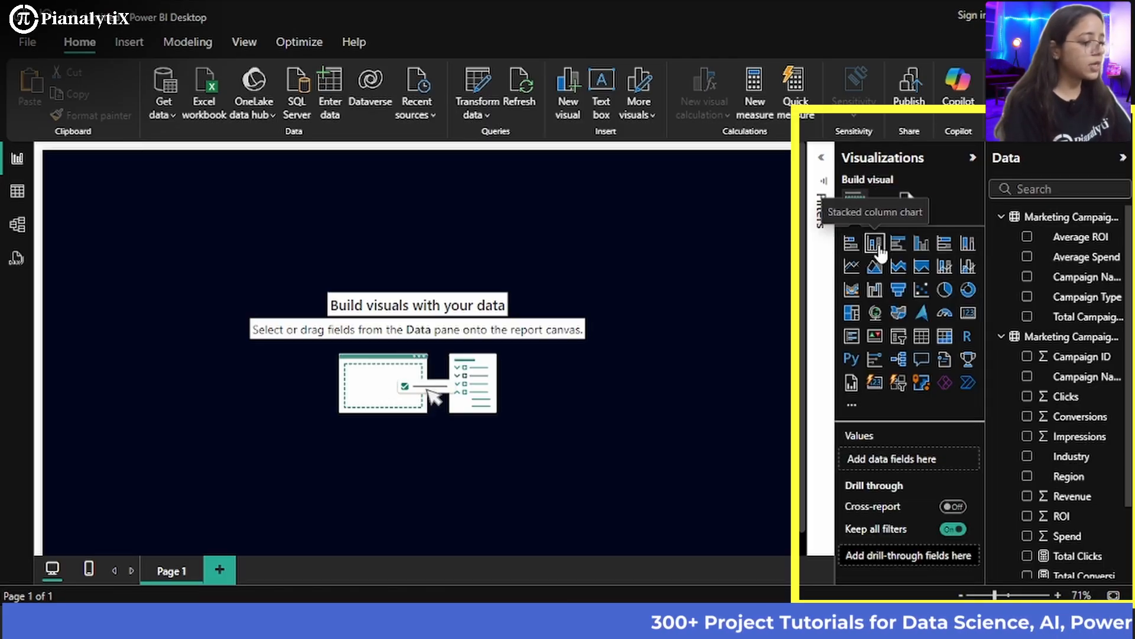
pyautogui.click(877, 246)
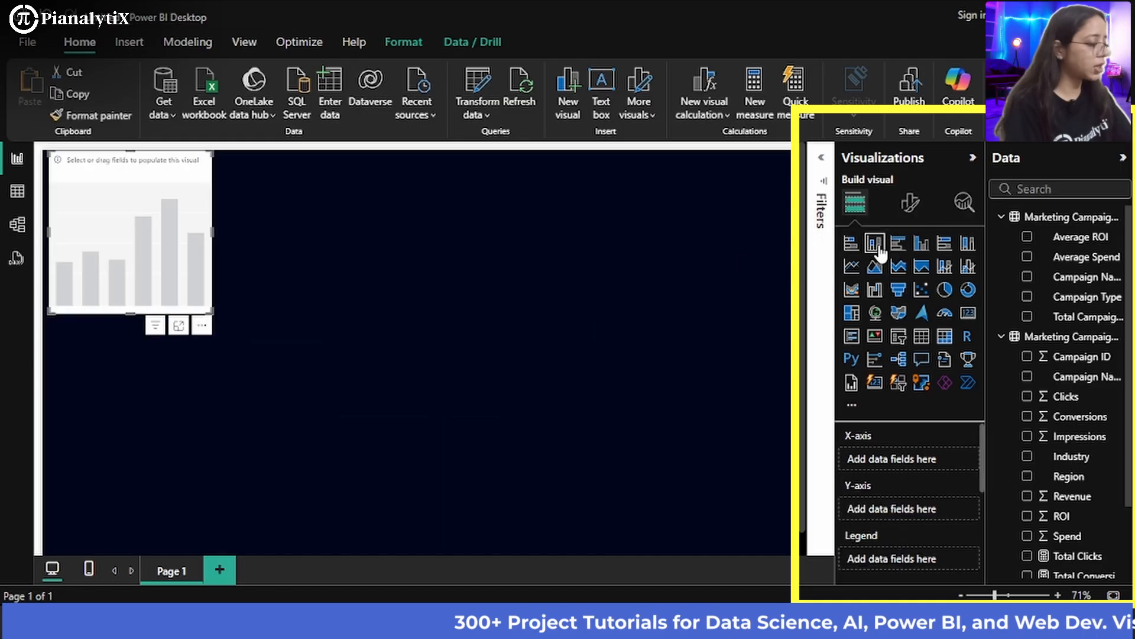
pyautogui.moveTo(105, 188); pyautogui.dragTo(109, 300)
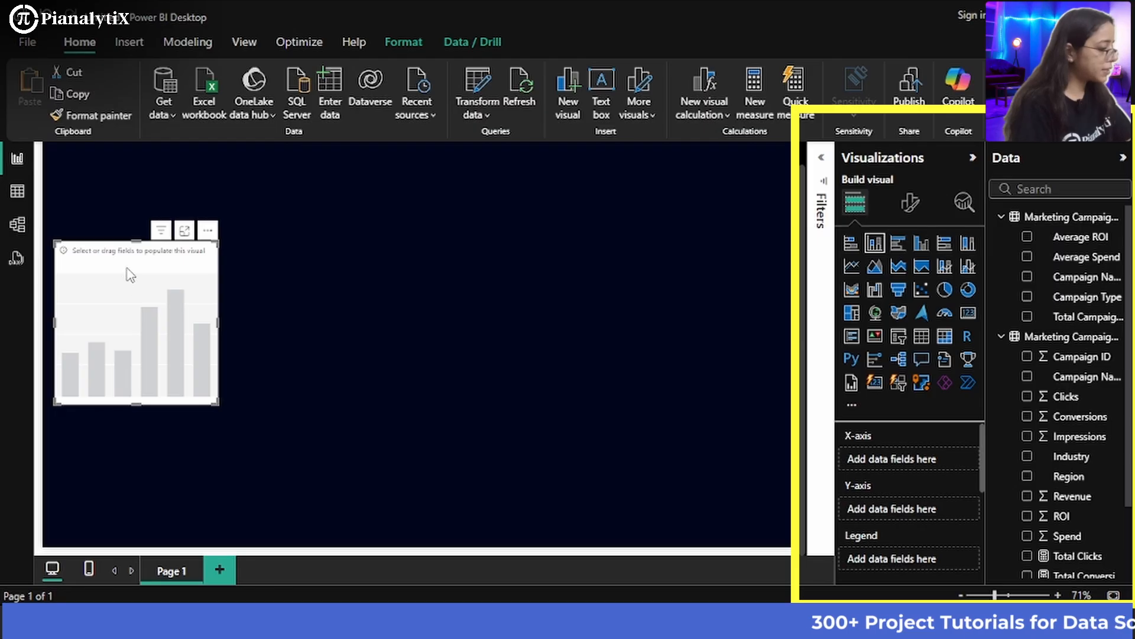
pyautogui.moveTo(127, 276); pyautogui.dragTo(127, 245)
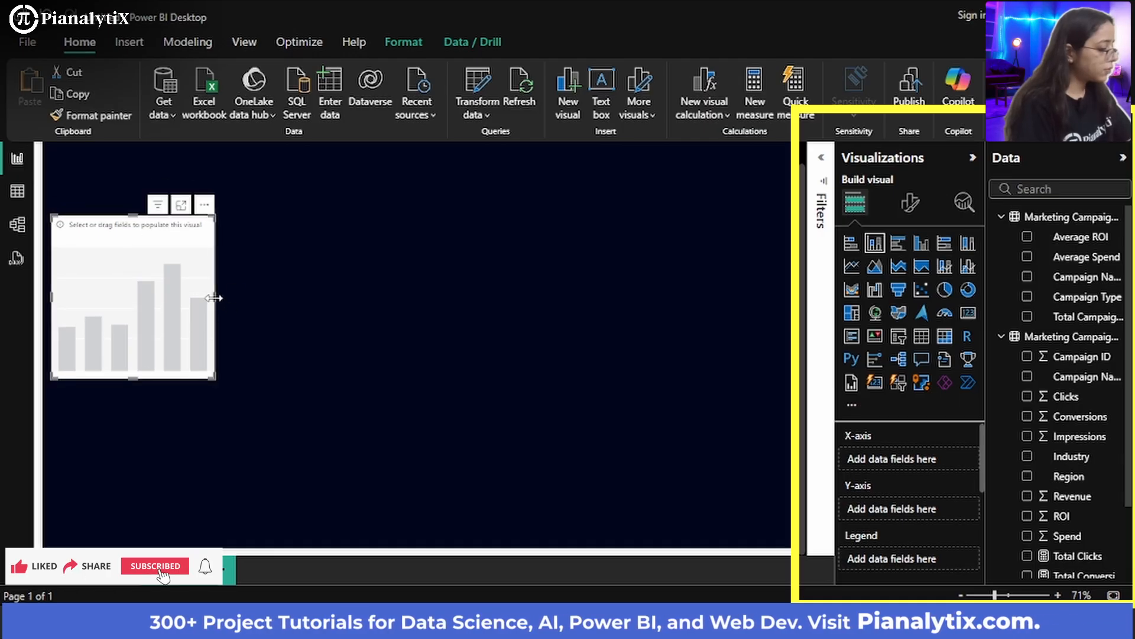
pyautogui.moveTo(214, 298); pyautogui.dragTo(287, 299)
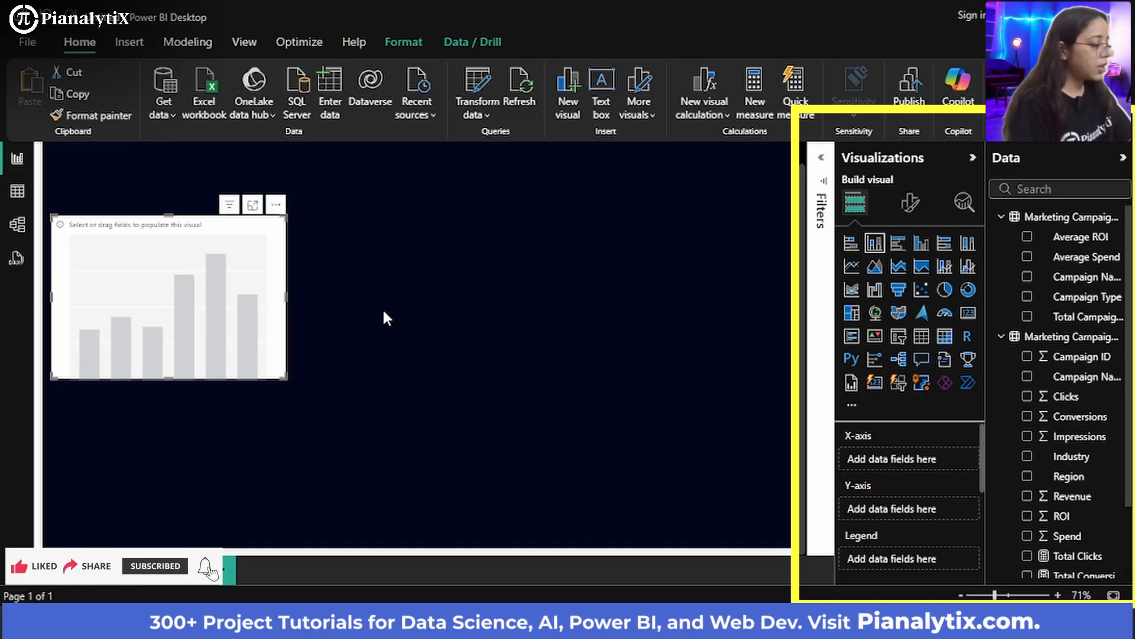
pyautogui.click(384, 317)
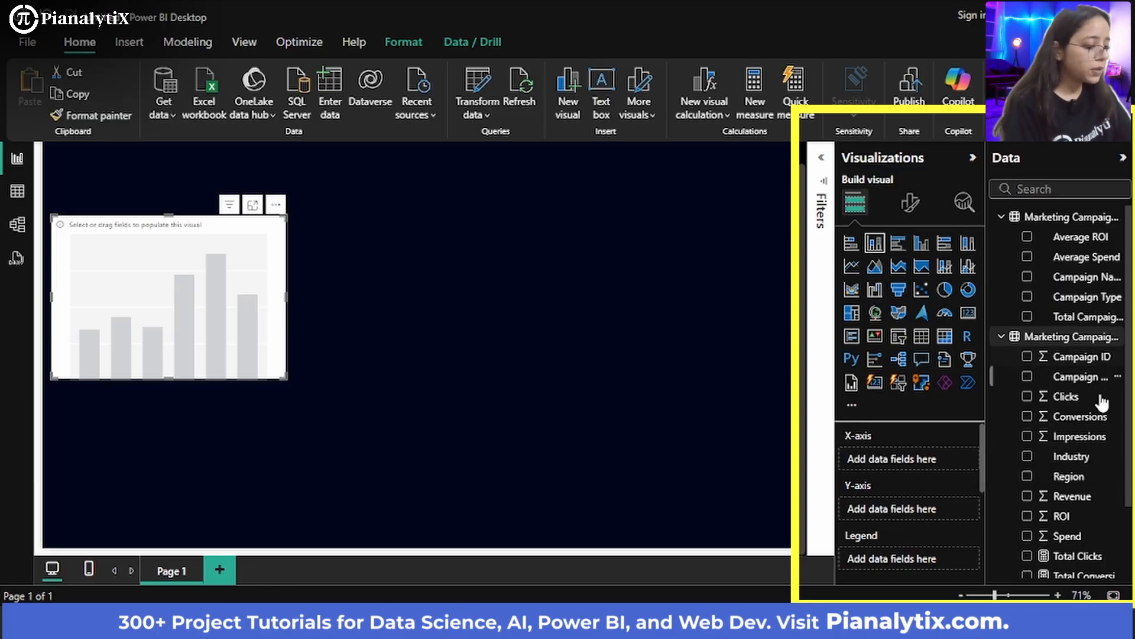
# Try to assign the Total Spend measure to the stacked column chart's X-axis, and clear it from the Y-axis
pyautogui.scroll(-1, 1099, 405)
pyautogui.scroll(-1, 1101, 412)
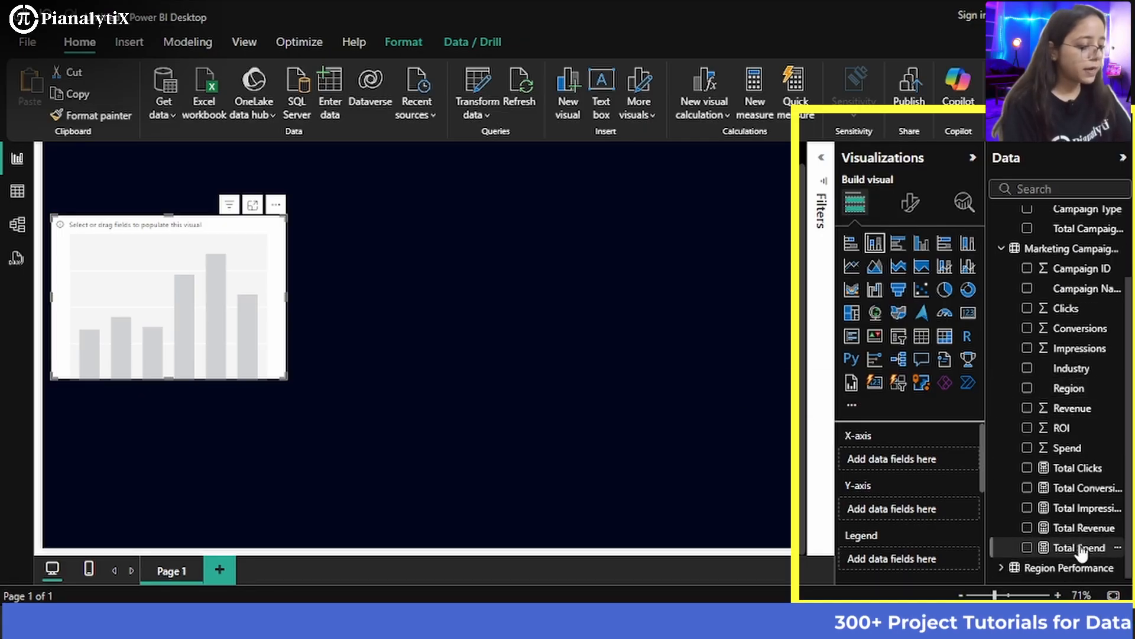
pyautogui.moveTo(1079, 550); pyautogui.dragTo(915, 451)
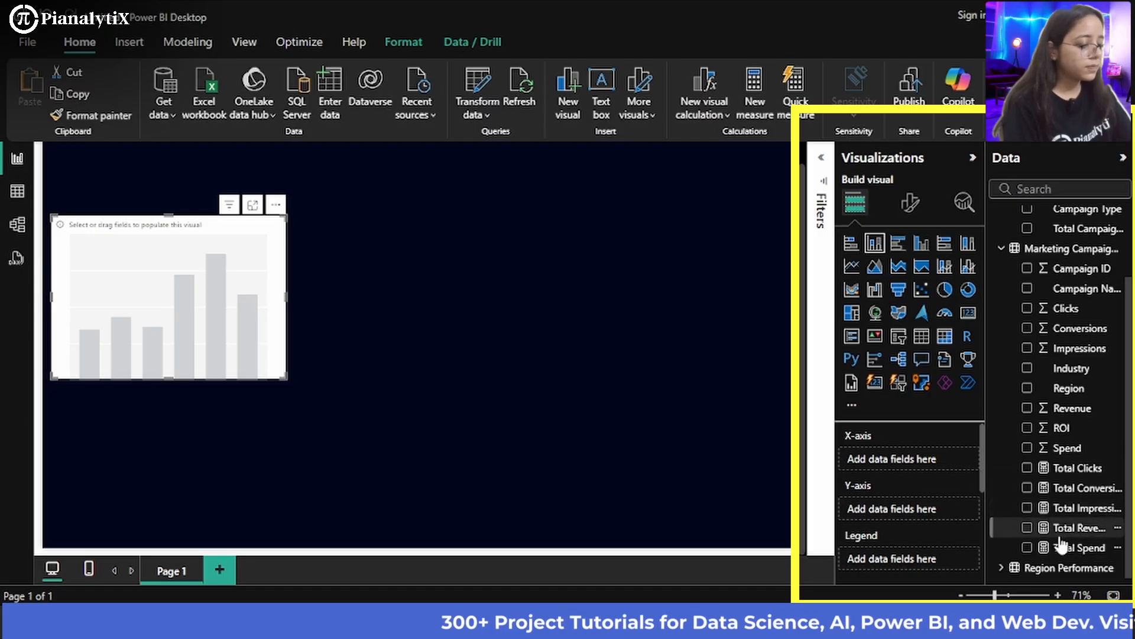
pyautogui.moveTo(1067, 555); pyautogui.dragTo(909, 459)
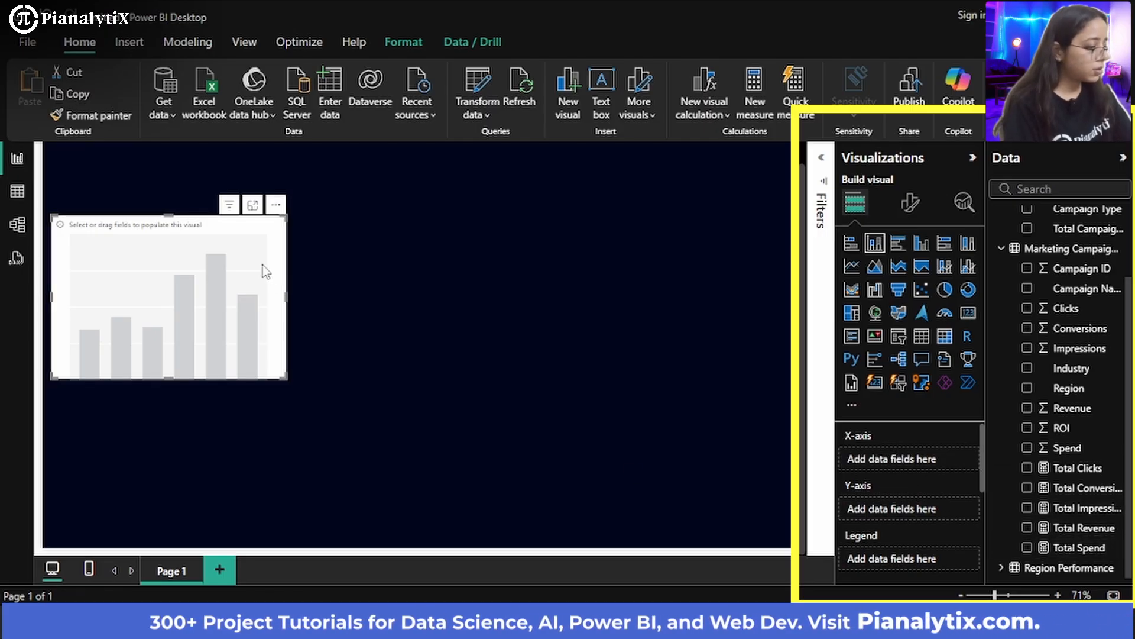
pyautogui.moveTo(1025, 513); pyautogui.dragTo(911, 448)
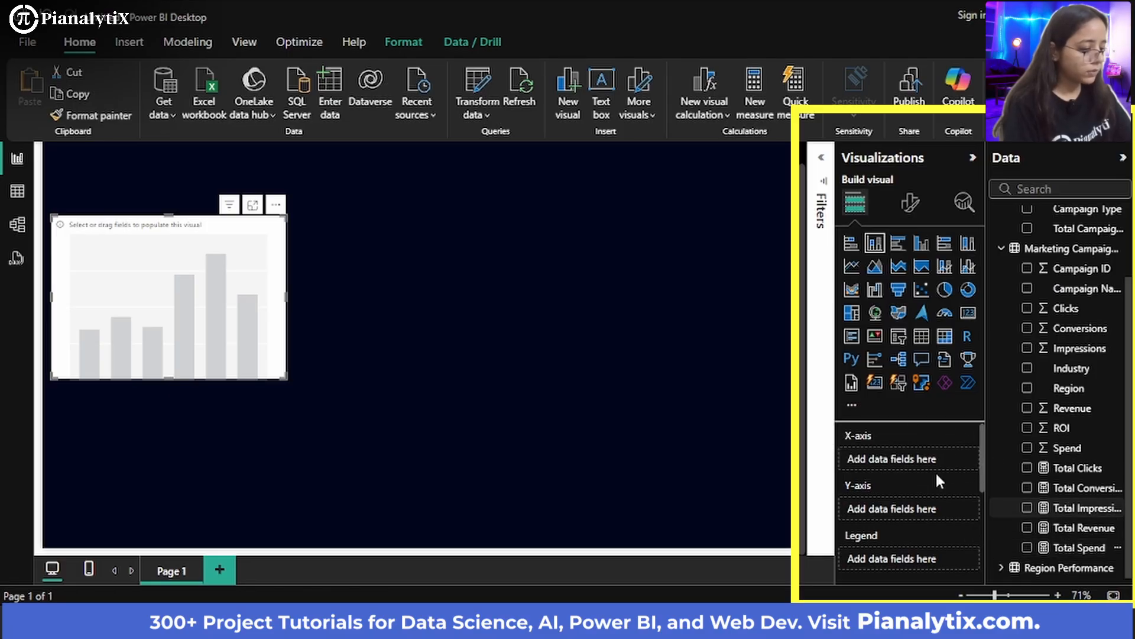
pyautogui.click(599, 374)
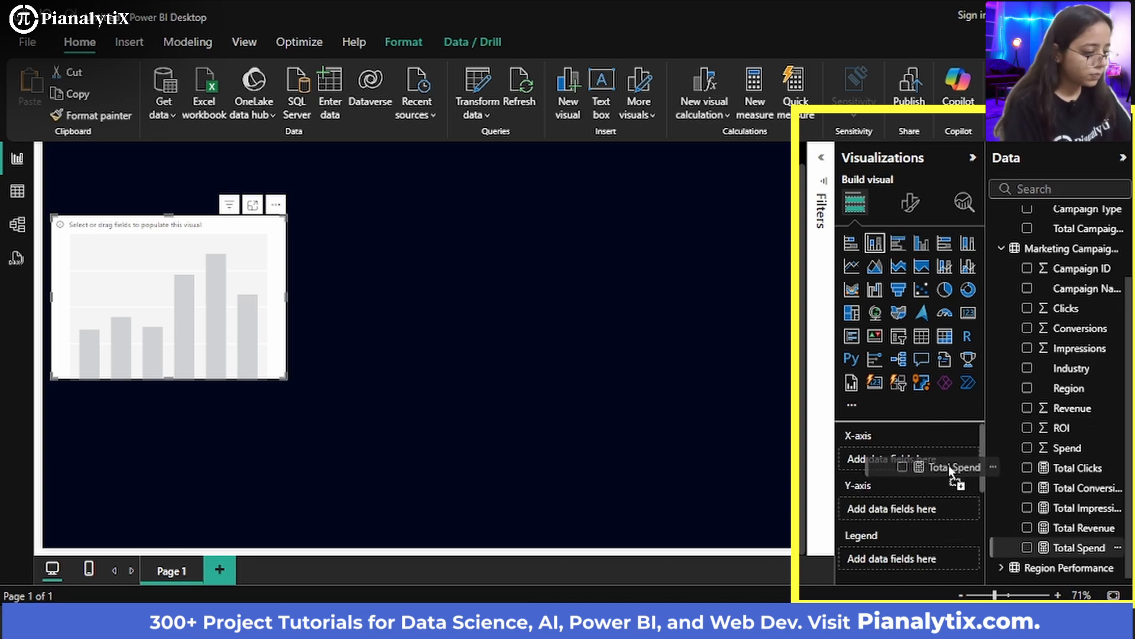
pyautogui.click(1028, 548)
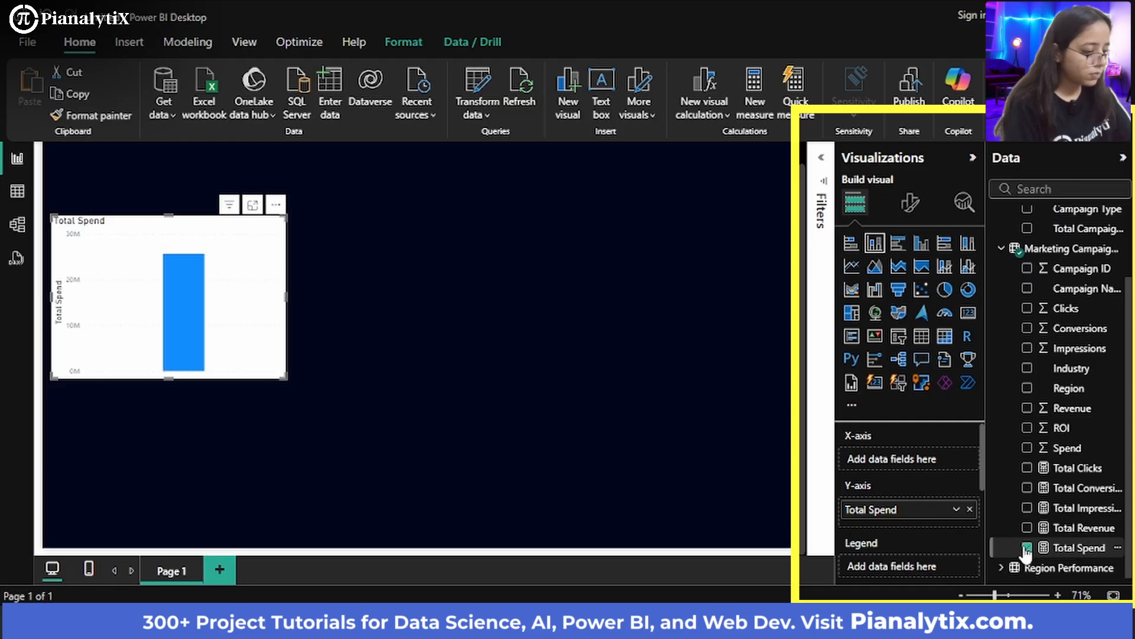
pyautogui.click(970, 509)
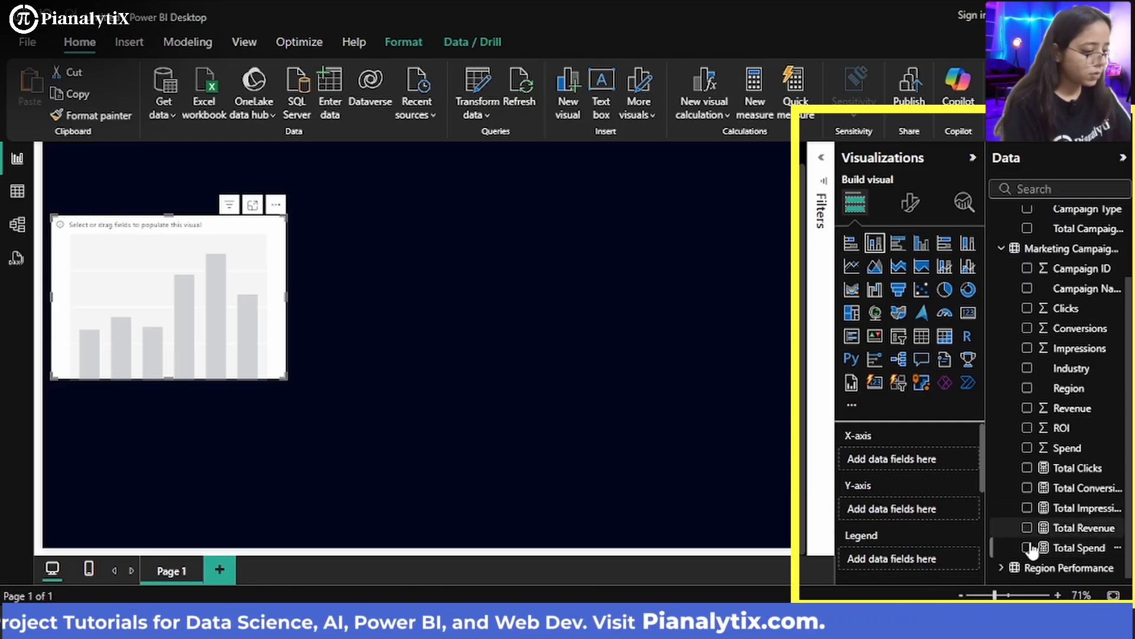
# Try to place the Total Spend and Total Revenue measures on the stacked column chart's X-axis
pyautogui.moveTo(1032, 547); pyautogui.dragTo(871, 449)
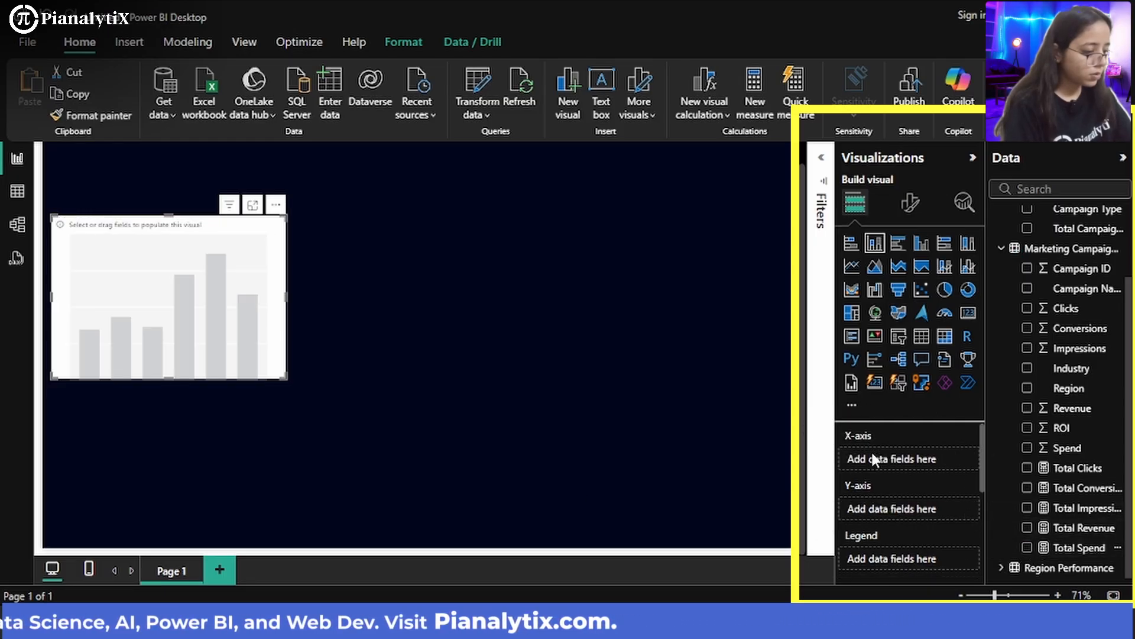
pyautogui.click(1088, 530)
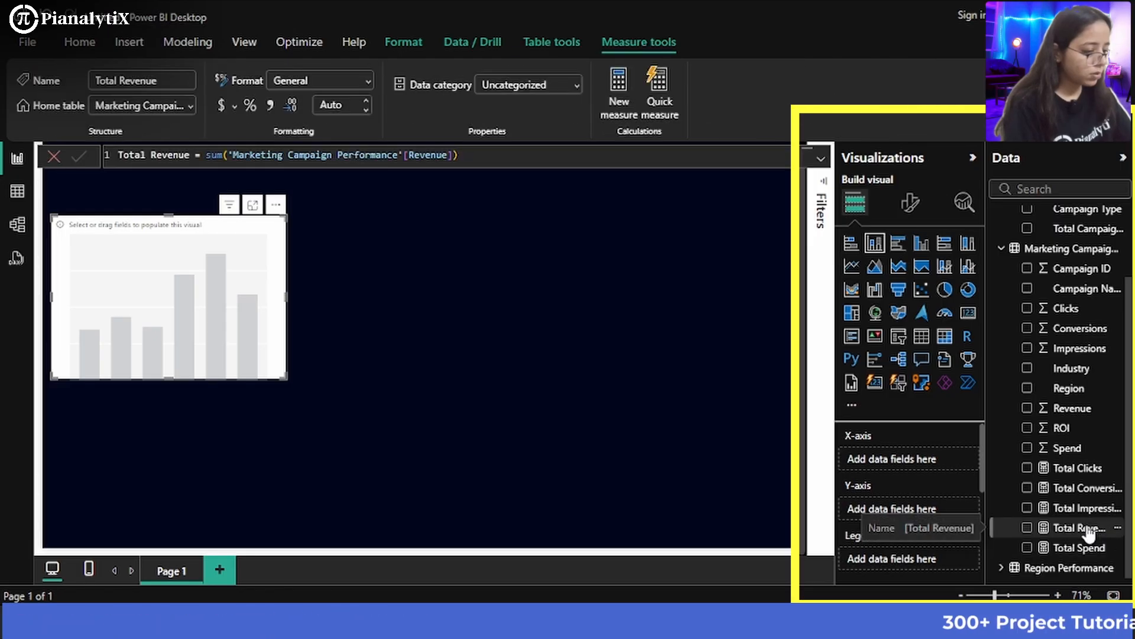
pyautogui.moveTo(1088, 531); pyautogui.dragTo(907, 448)
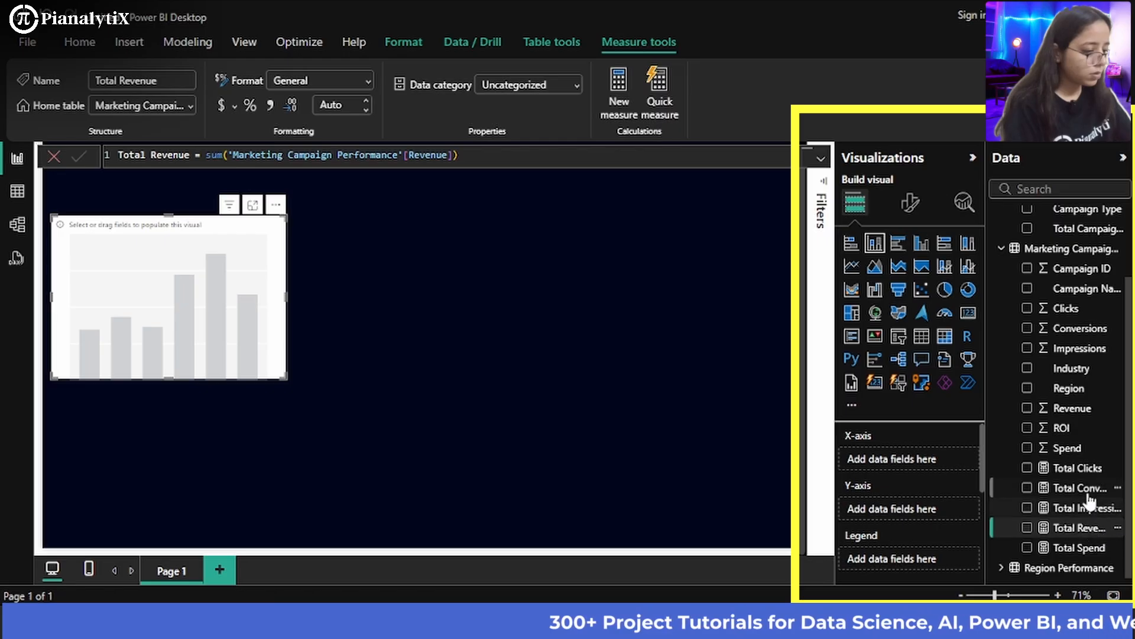
pyautogui.moveTo(1075, 528); pyautogui.dragTo(910, 466)
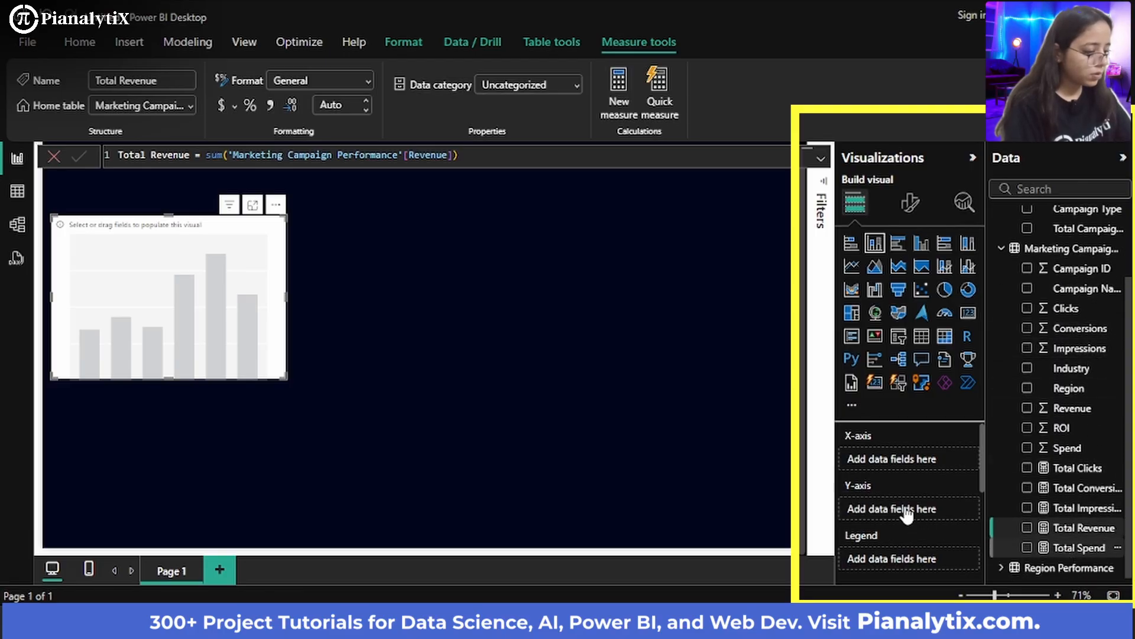
# Assign the Total Spend and Total Revenue measures to the stacked column chart's Y-axis
pyautogui.moveTo(907, 514); pyautogui.dragTo(906, 515)
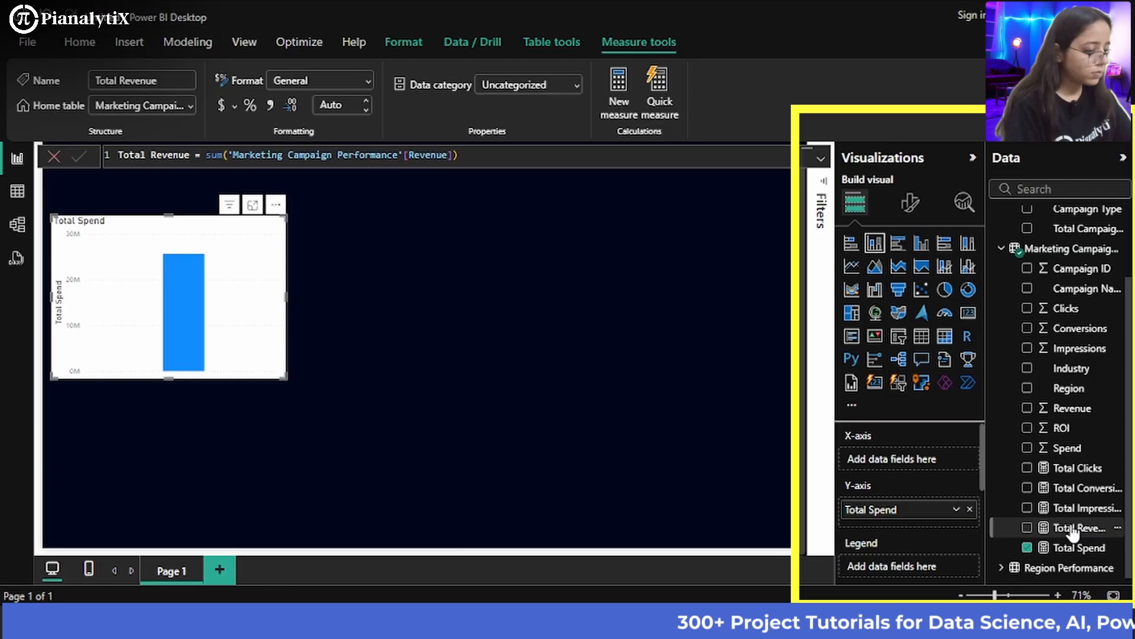
pyautogui.moveTo(1073, 531); pyautogui.dragTo(935, 520)
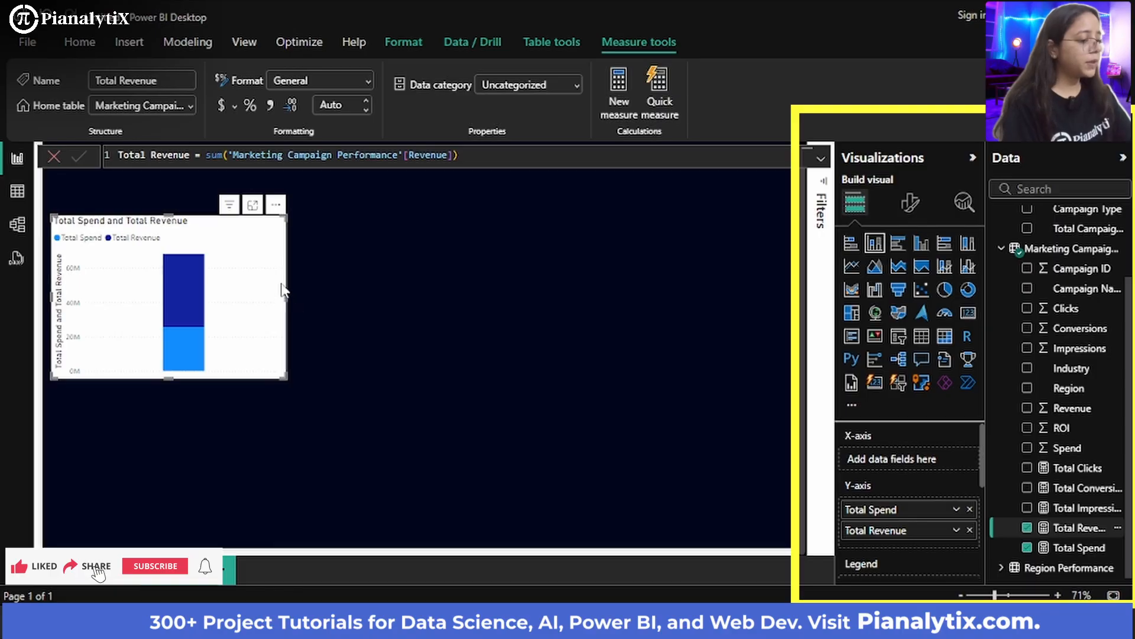
pyautogui.click(452, 244)
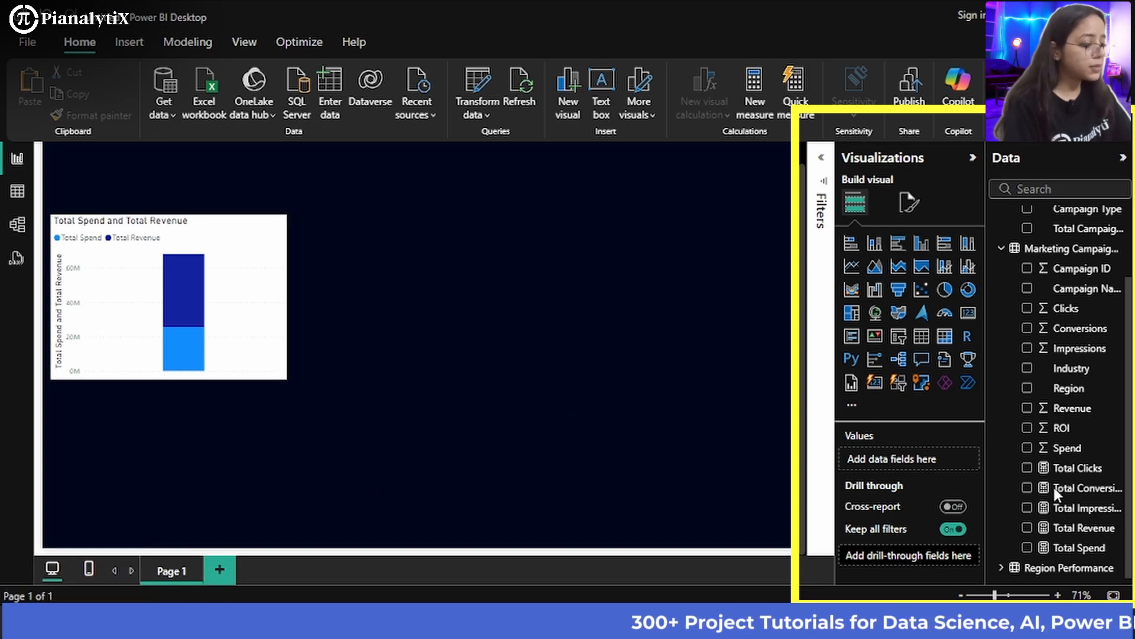
# Assign Region from the Region Performance table to the chart's X-axis and widen the chart by about a third
pyautogui.click(210, 352)
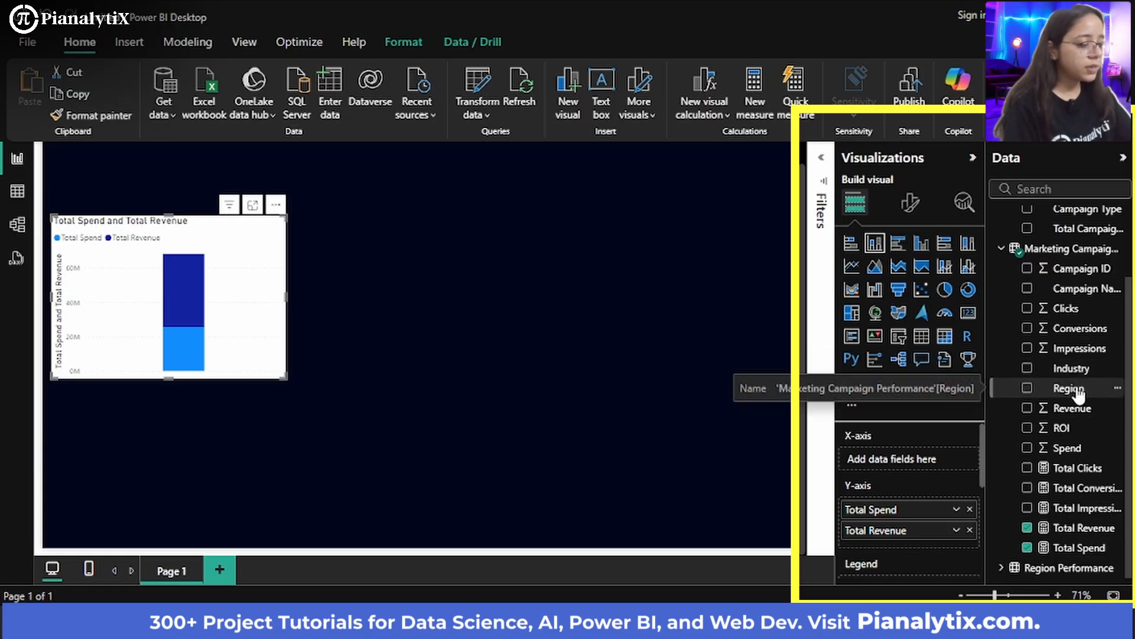
pyautogui.click(1002, 569)
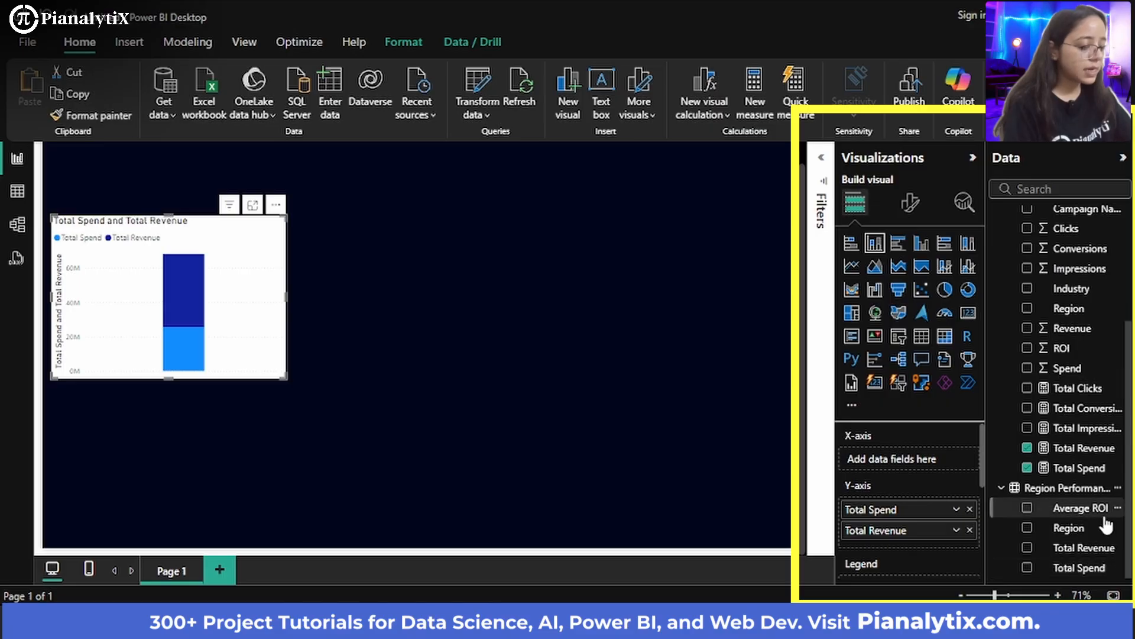
pyautogui.moveTo(911, 458); pyautogui.dragTo(910, 459)
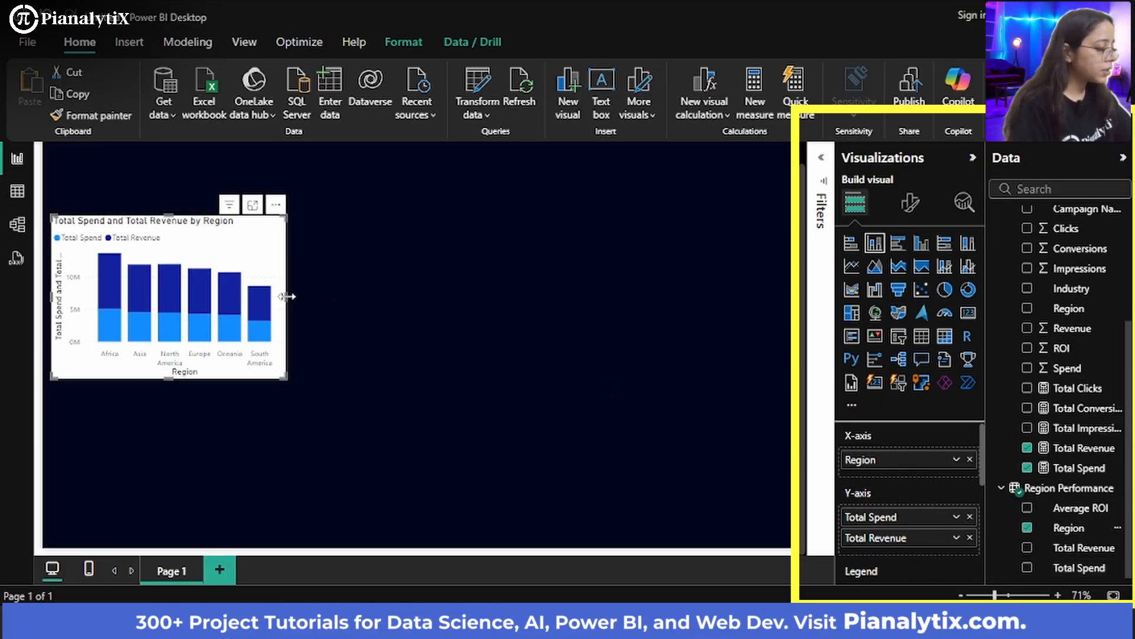
pyautogui.moveTo(287, 289); pyautogui.dragTo(371, 299)
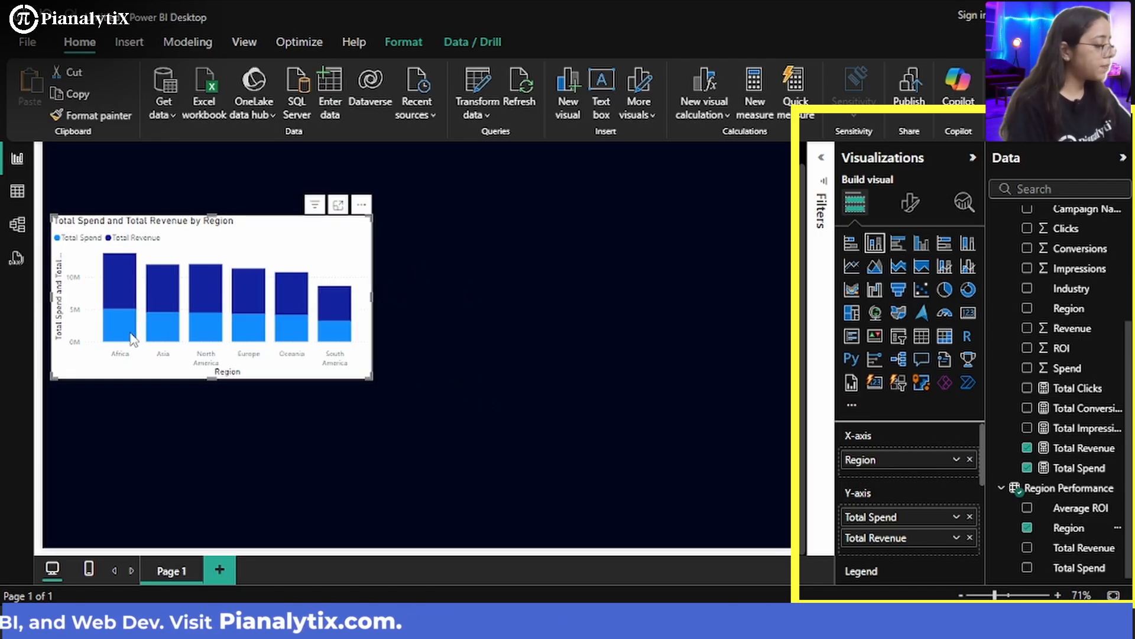
# Inspect the Total Spend and Total Revenue values of the Africa and Asia columns in the chart
pyautogui.moveTo(131, 338)
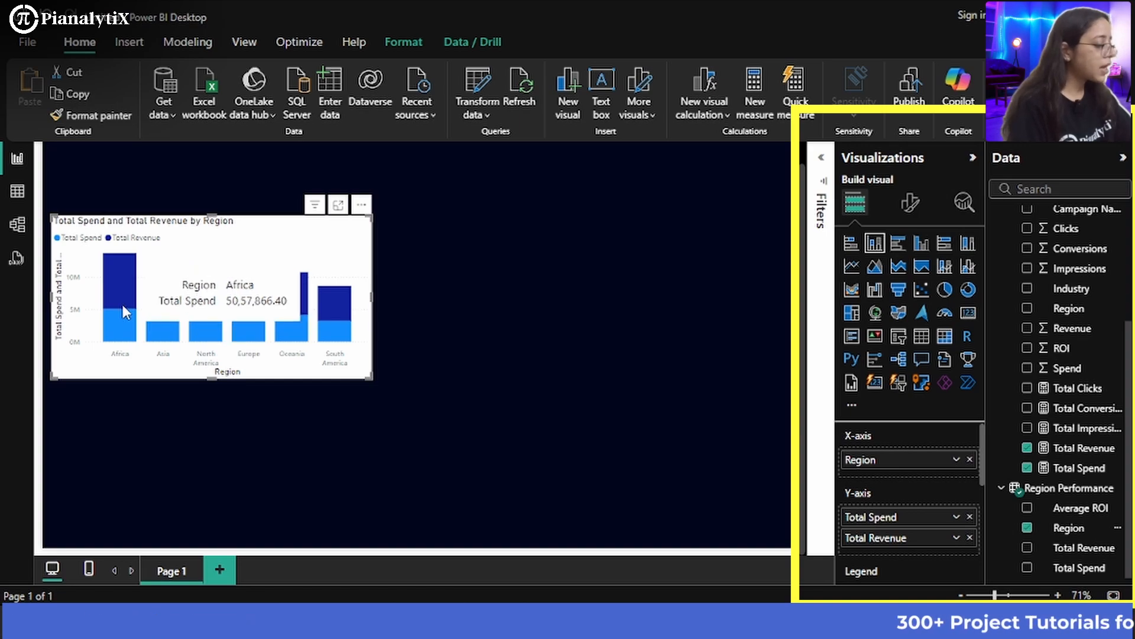
pyautogui.moveTo(126, 304)
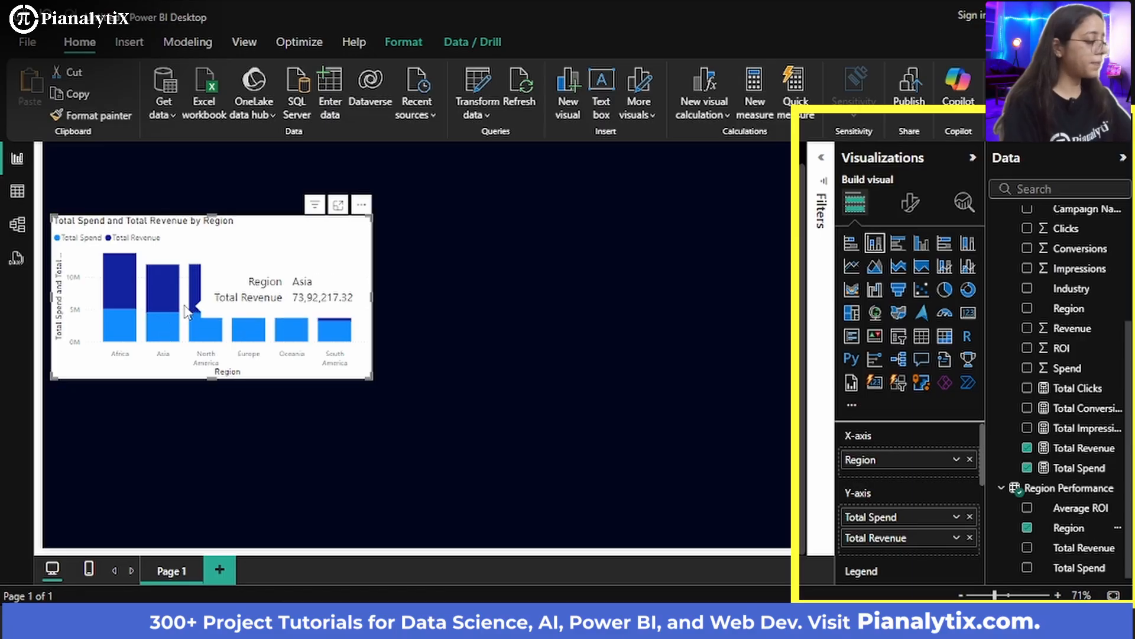
pyautogui.click(663, 300)
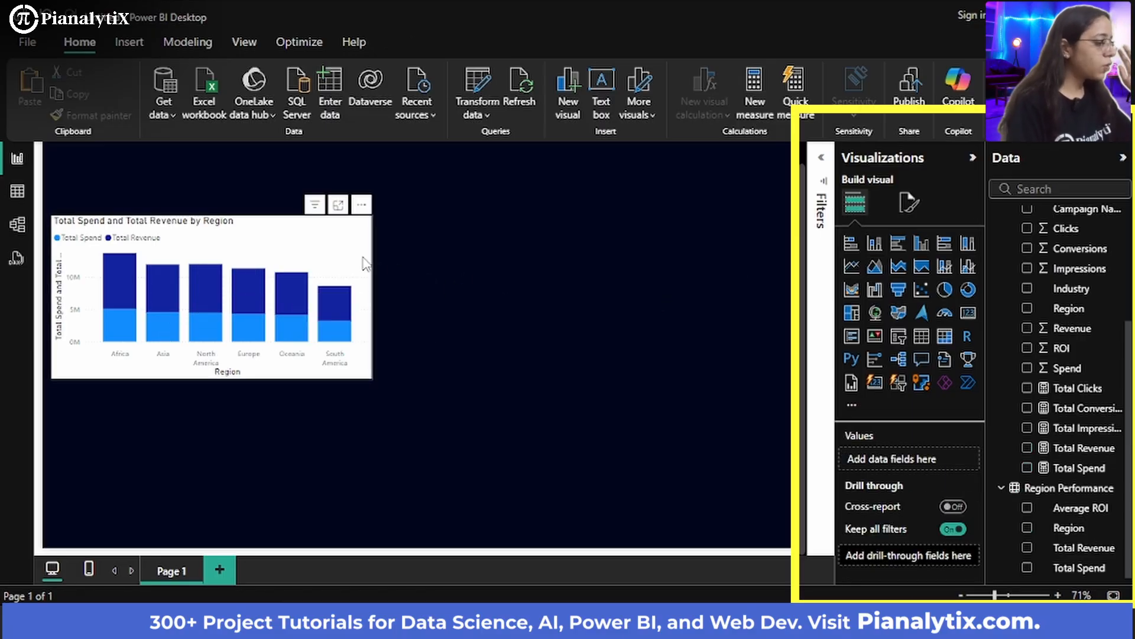
# Set the font of the stacked column chart's title to Arial
pyautogui.click(910, 204)
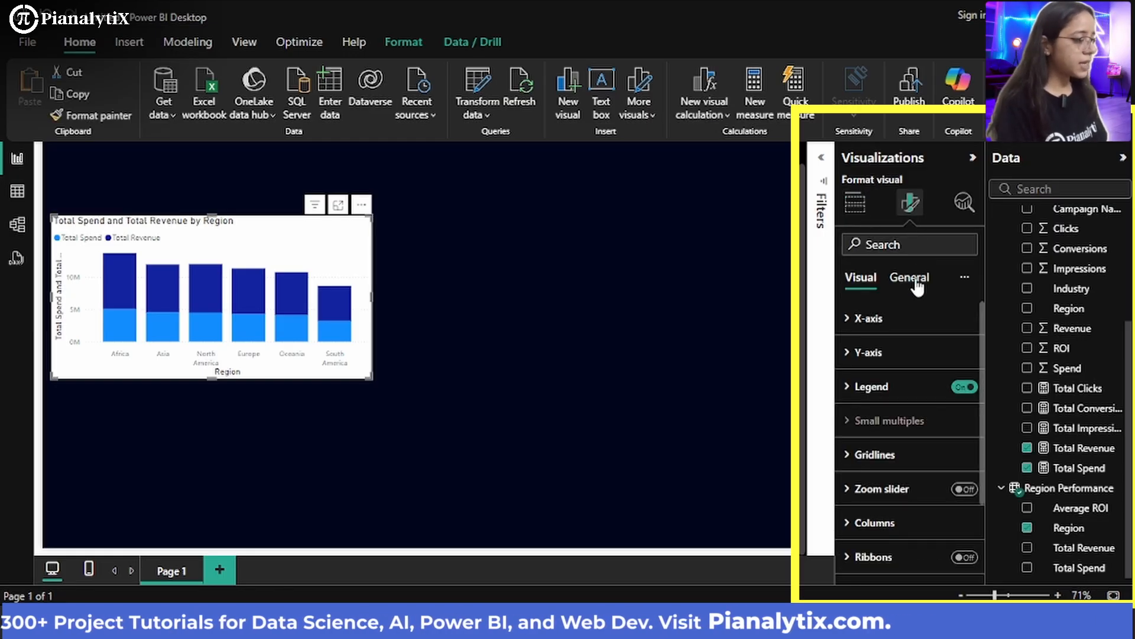
pyautogui.click(908, 279)
pyautogui.click(894, 362)
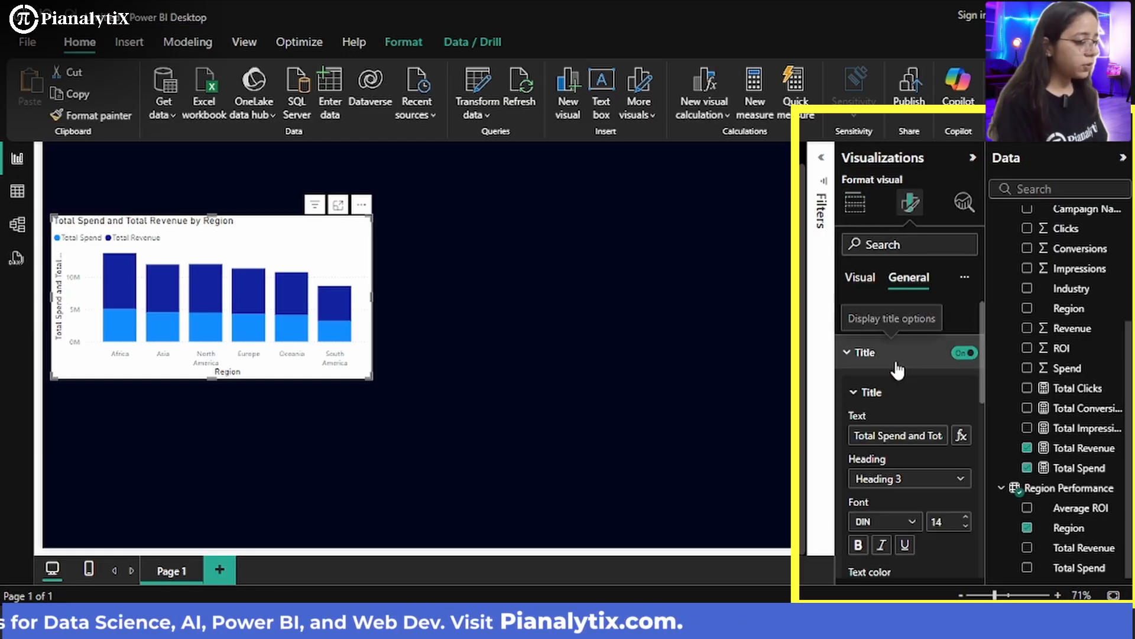
pyautogui.scroll(-2, 913, 537)
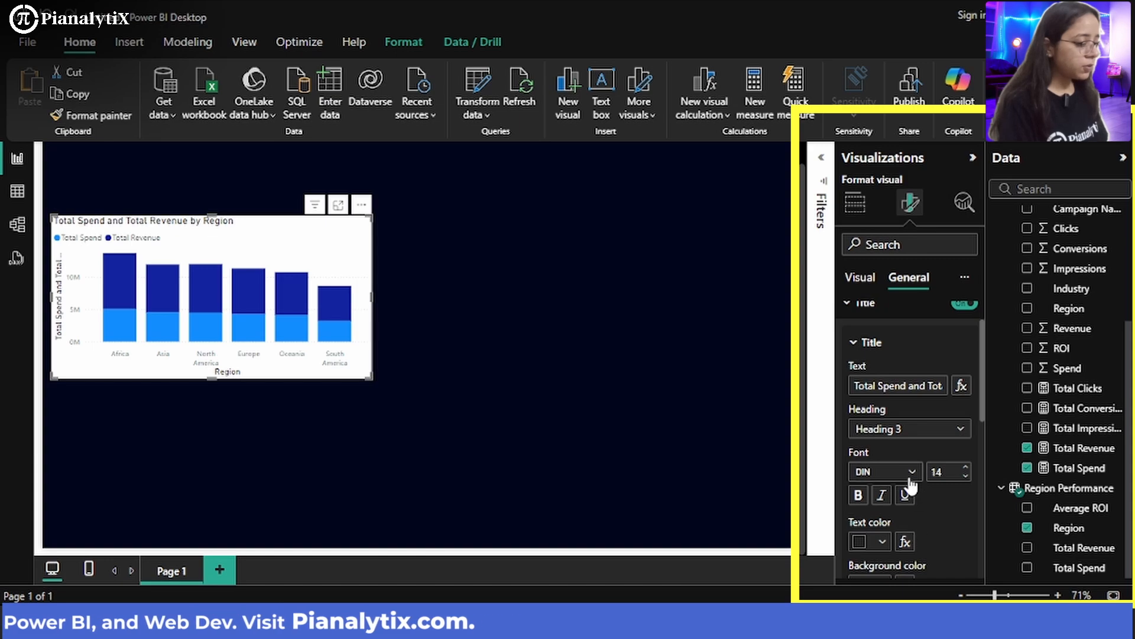
pyautogui.click(887, 471)
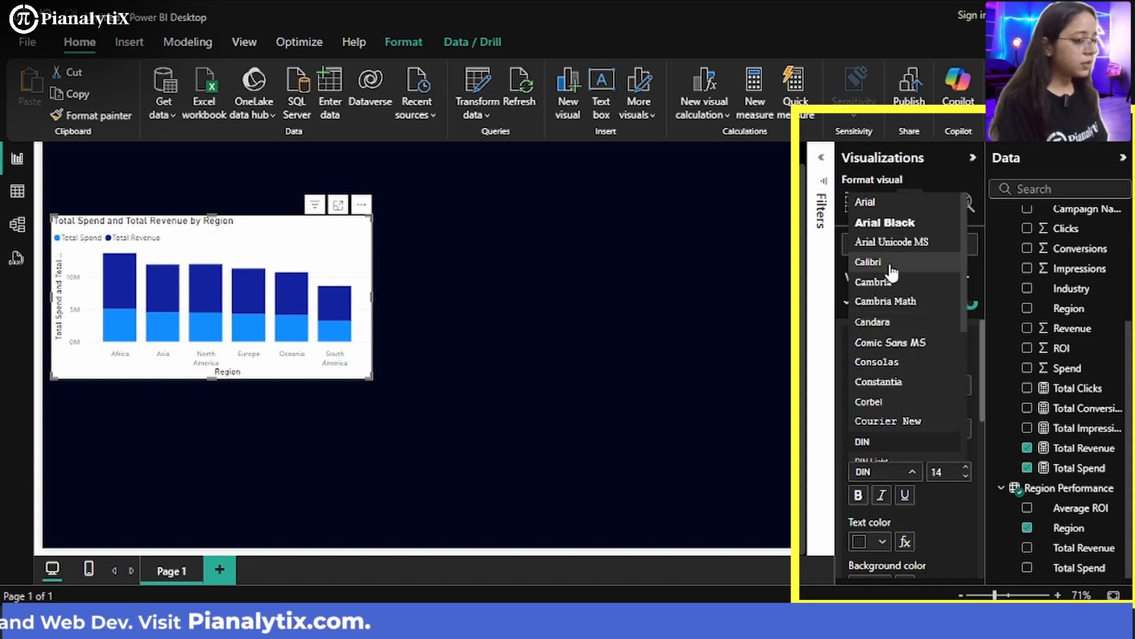
pyautogui.click(902, 203)
# Format the chart title as black, bold, horizontally centred text at size 13
pyautogui.scroll(-1, 920, 448)
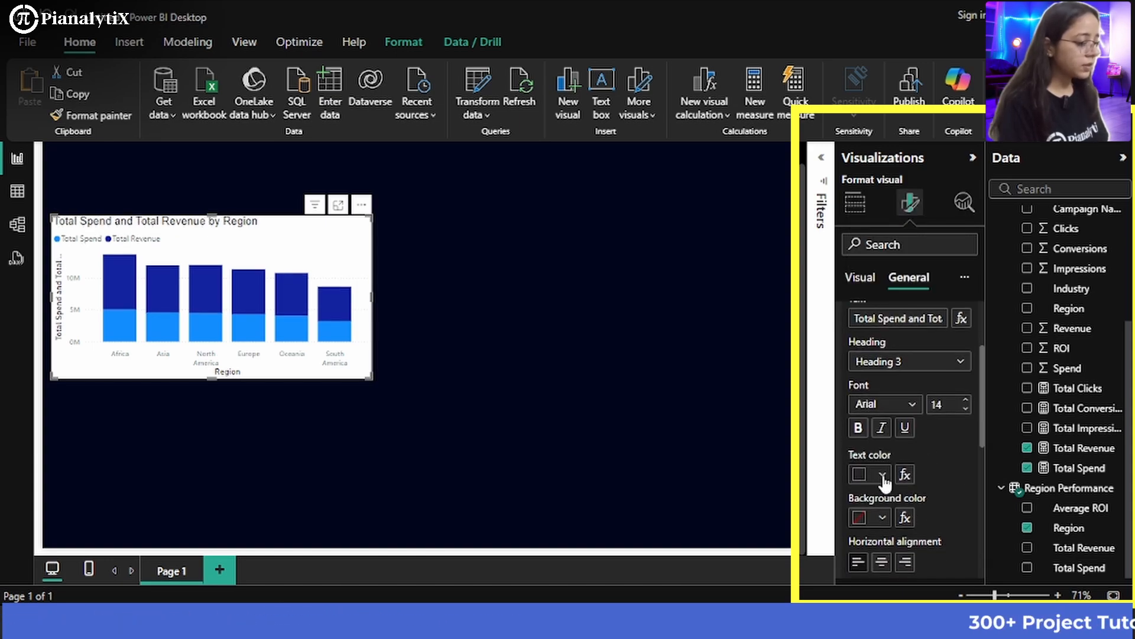
pyautogui.click(882, 474)
pyautogui.click(893, 210)
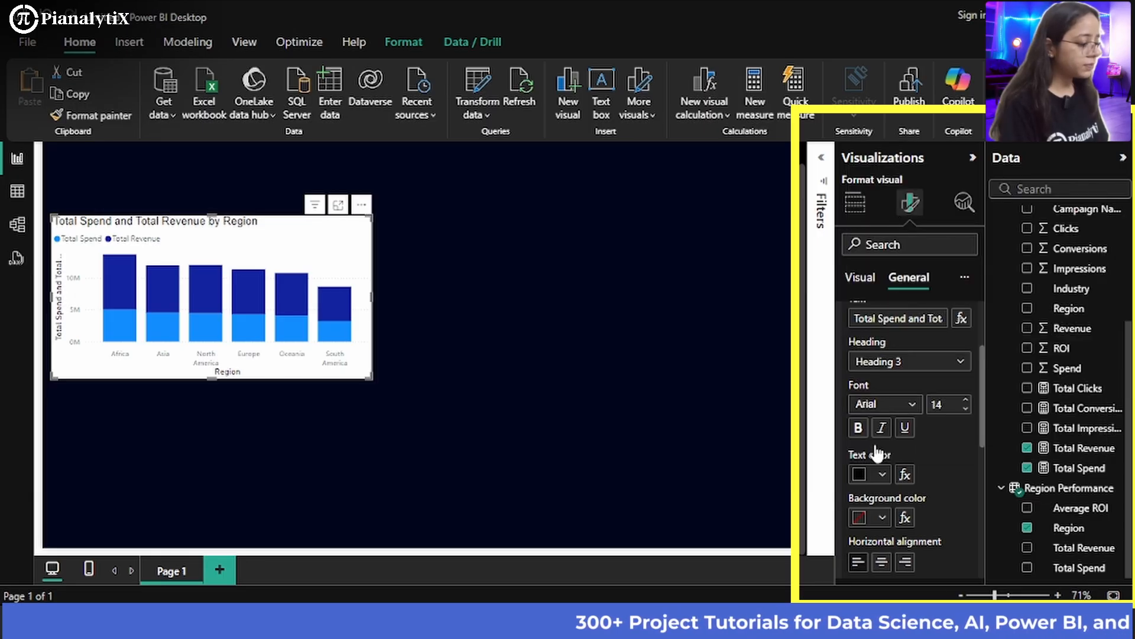
pyautogui.scroll(-1, 885, 460)
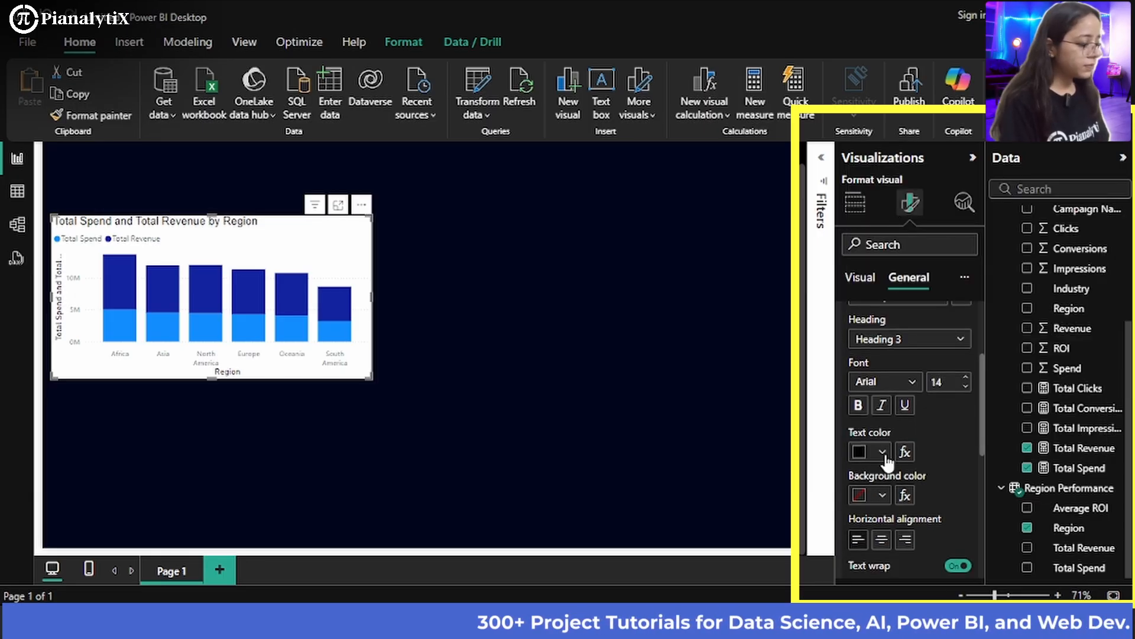
pyautogui.click(858, 405)
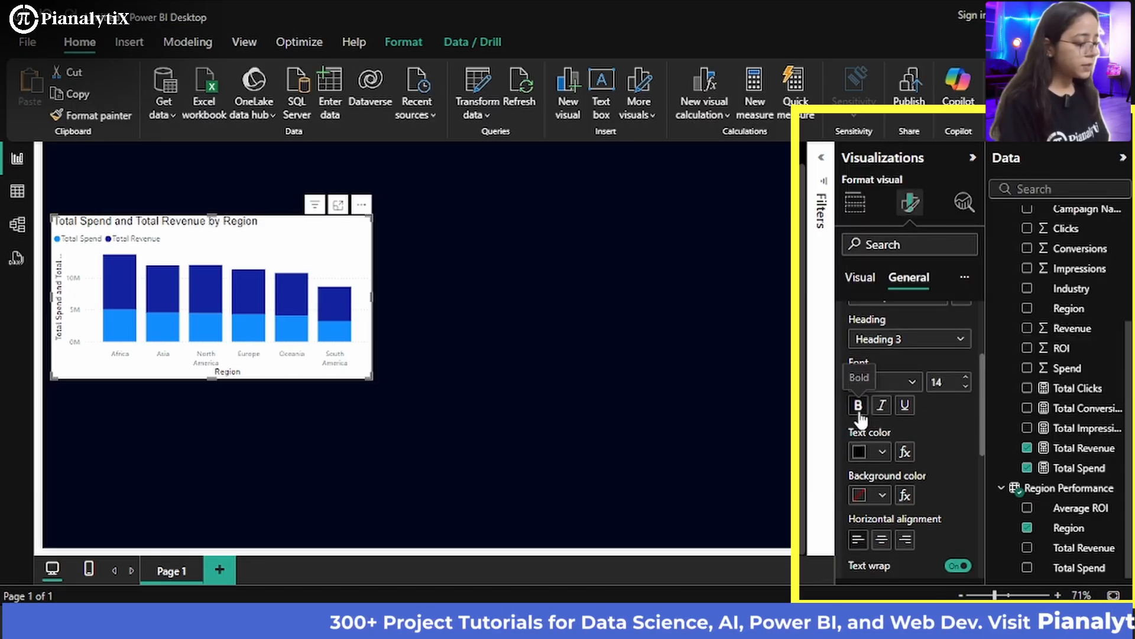
pyautogui.click(882, 539)
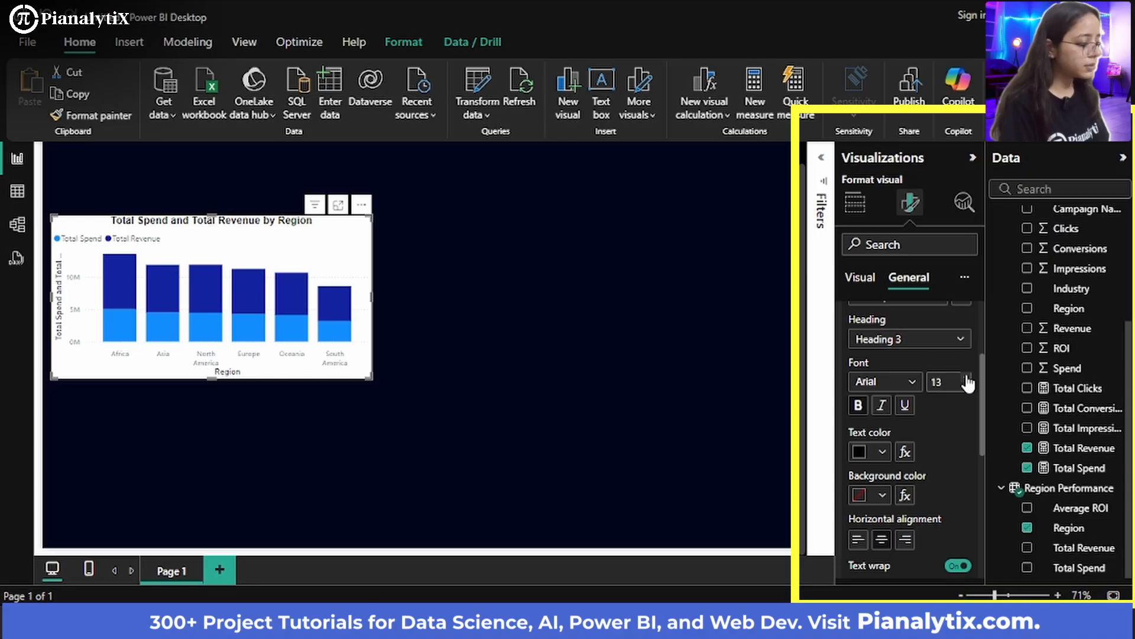
# Set the position of the chart's legend to Center right
pyautogui.click(874, 288)
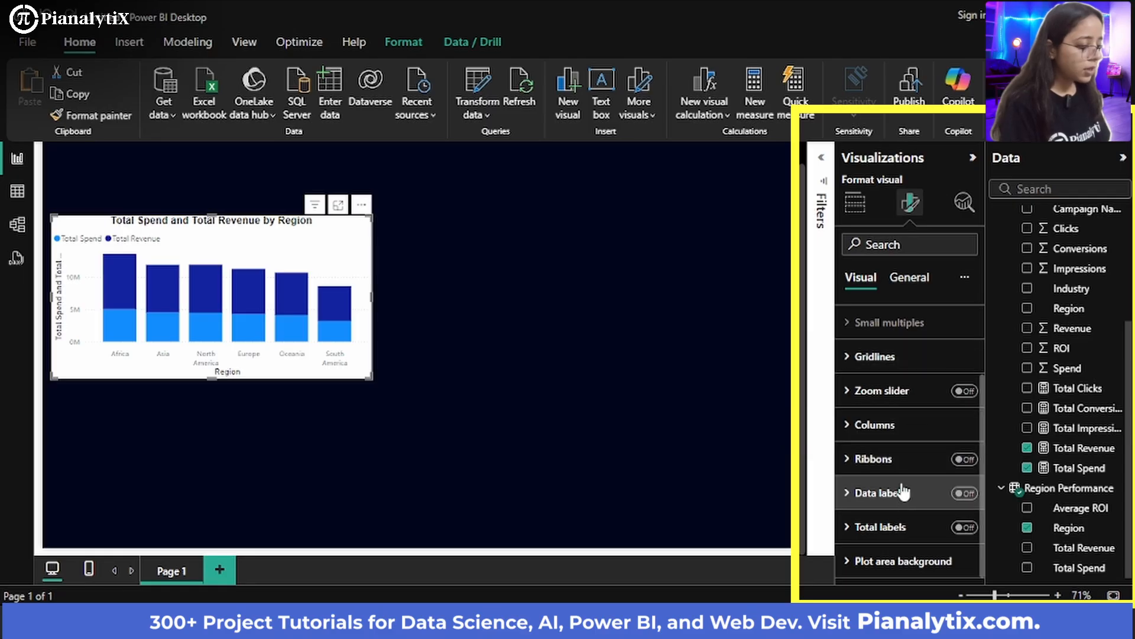
pyautogui.scroll(1, 890, 468)
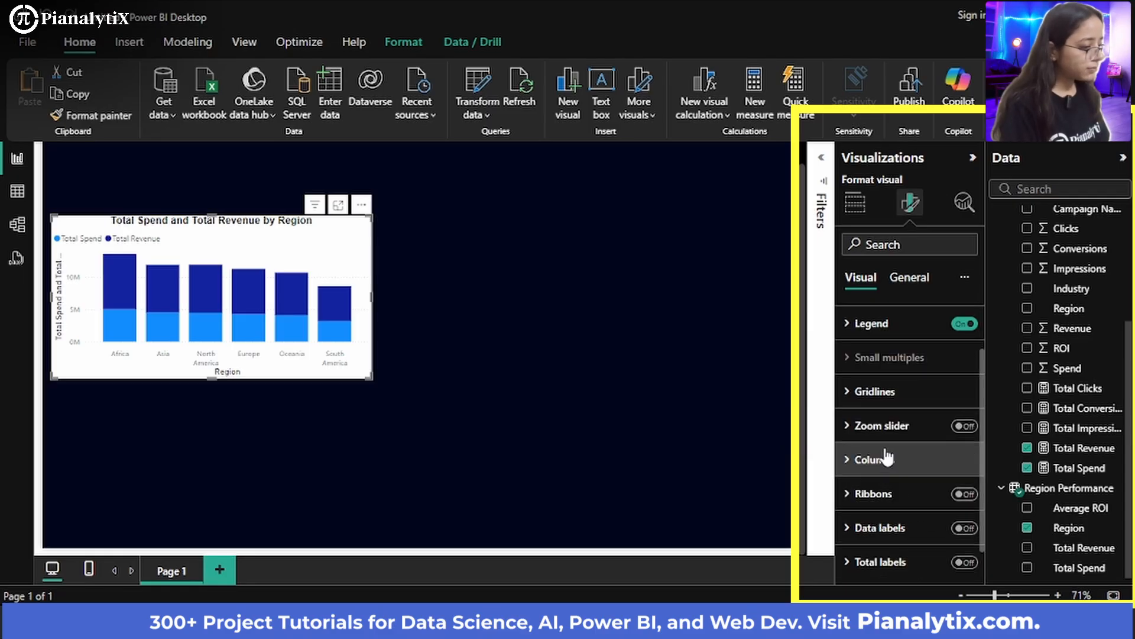
pyautogui.scroll(1, 900, 408)
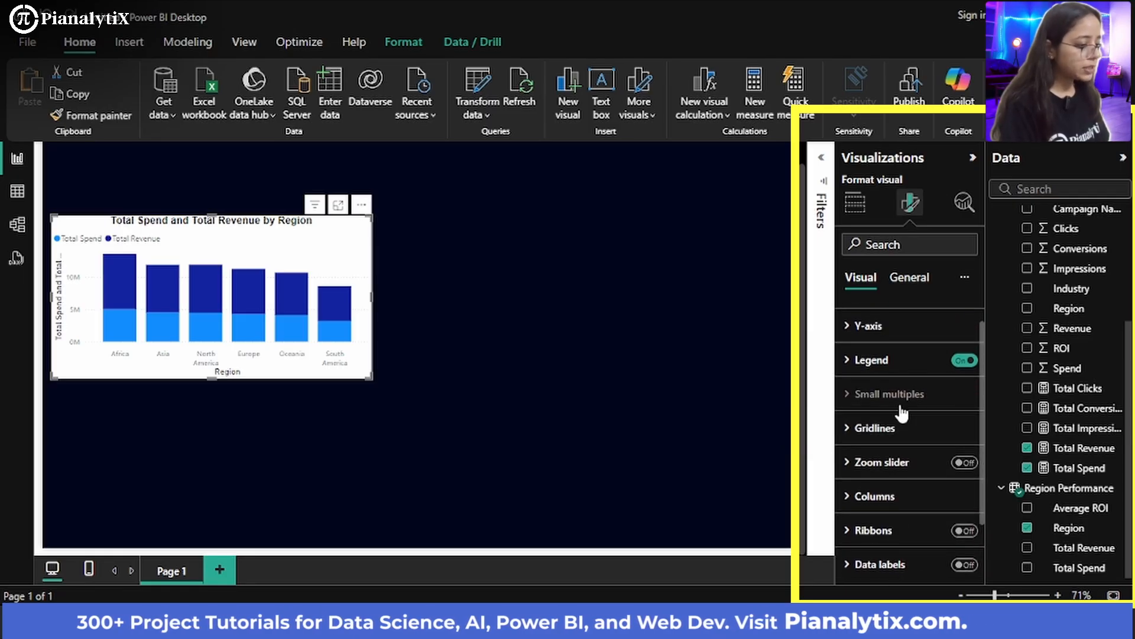
pyautogui.click(858, 362)
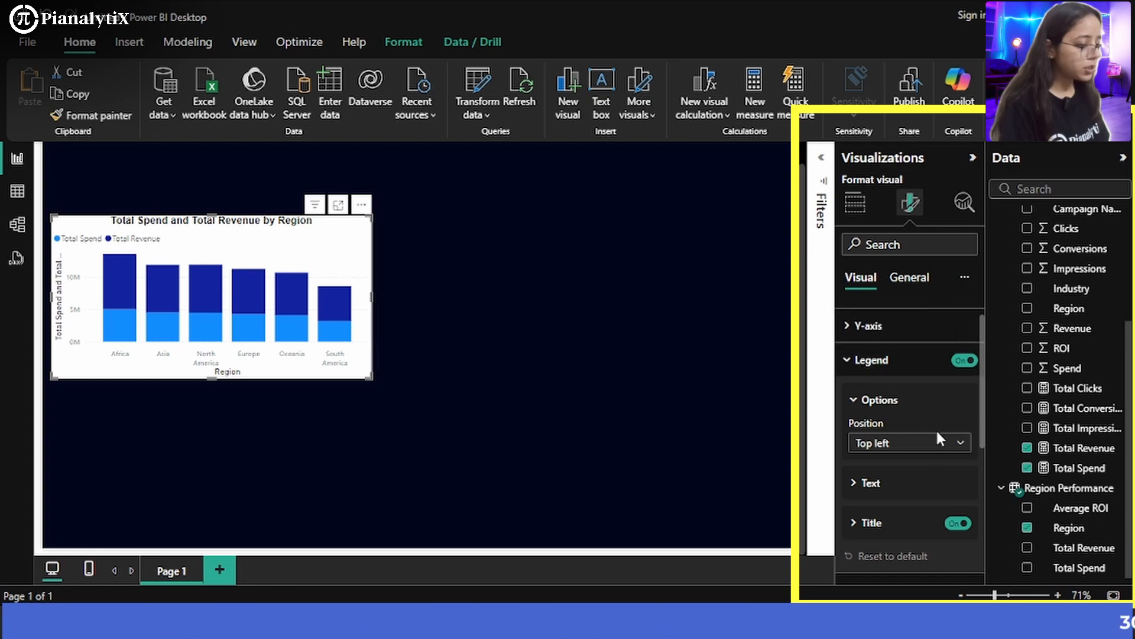
pyautogui.click(935, 449)
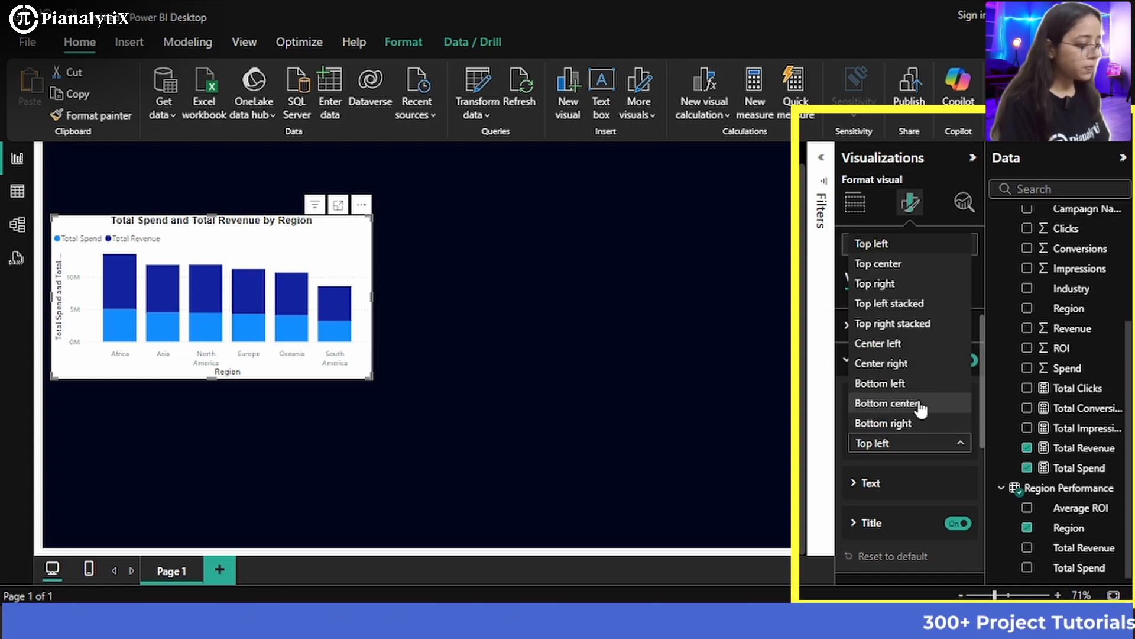
pyautogui.click(904, 366)
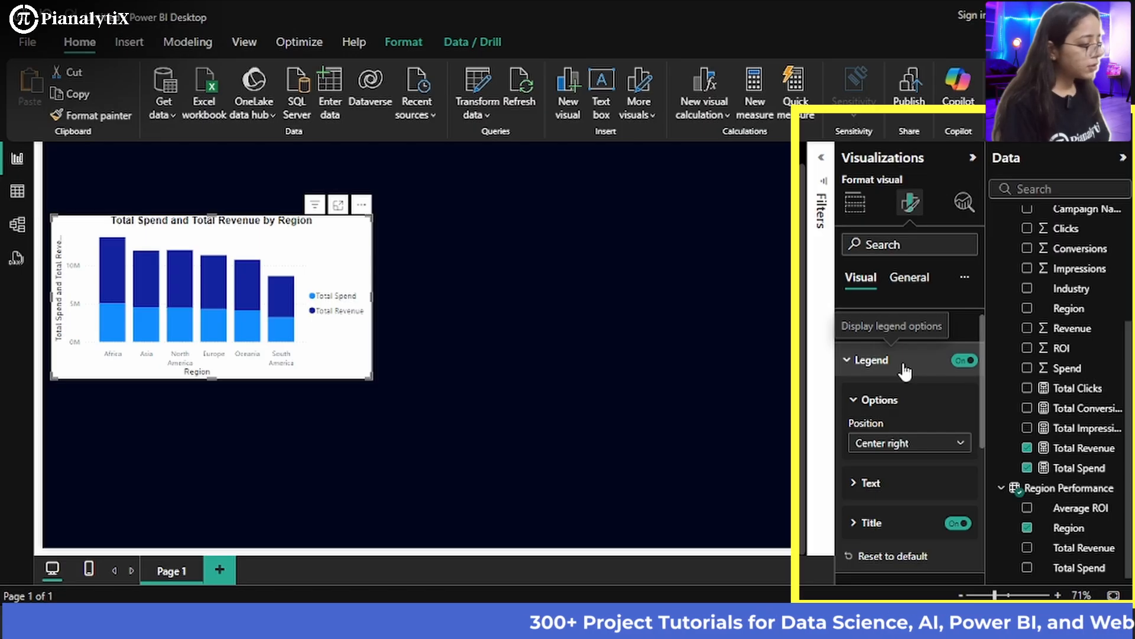
# Set the background colour of the stacked column chart to black
pyautogui.click(910, 277)
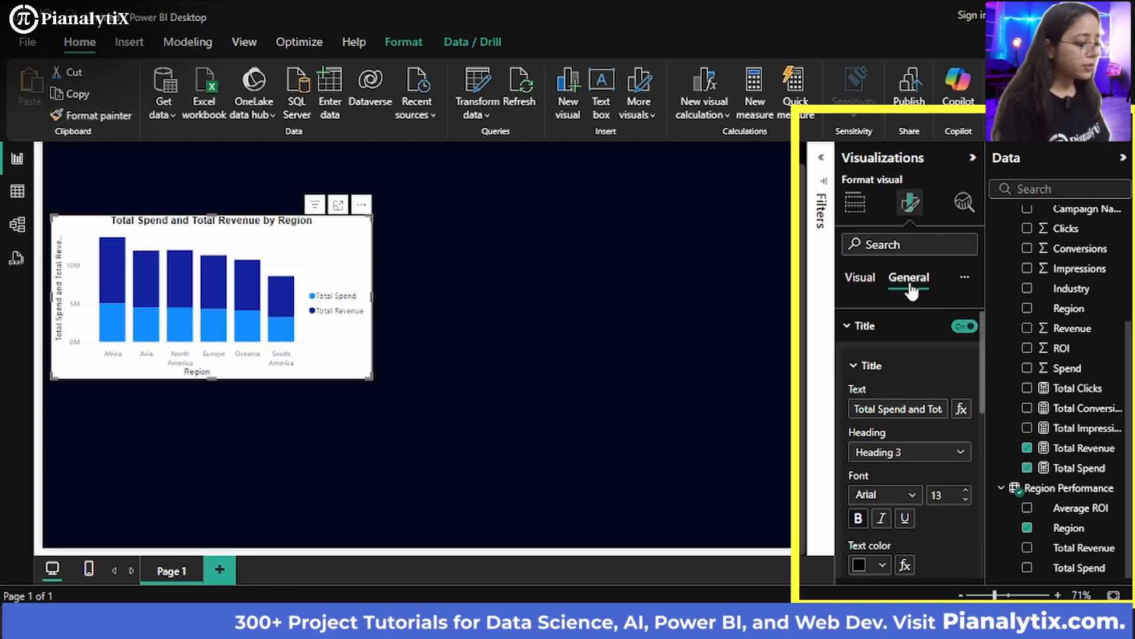
pyautogui.click(907, 337)
pyautogui.click(892, 385)
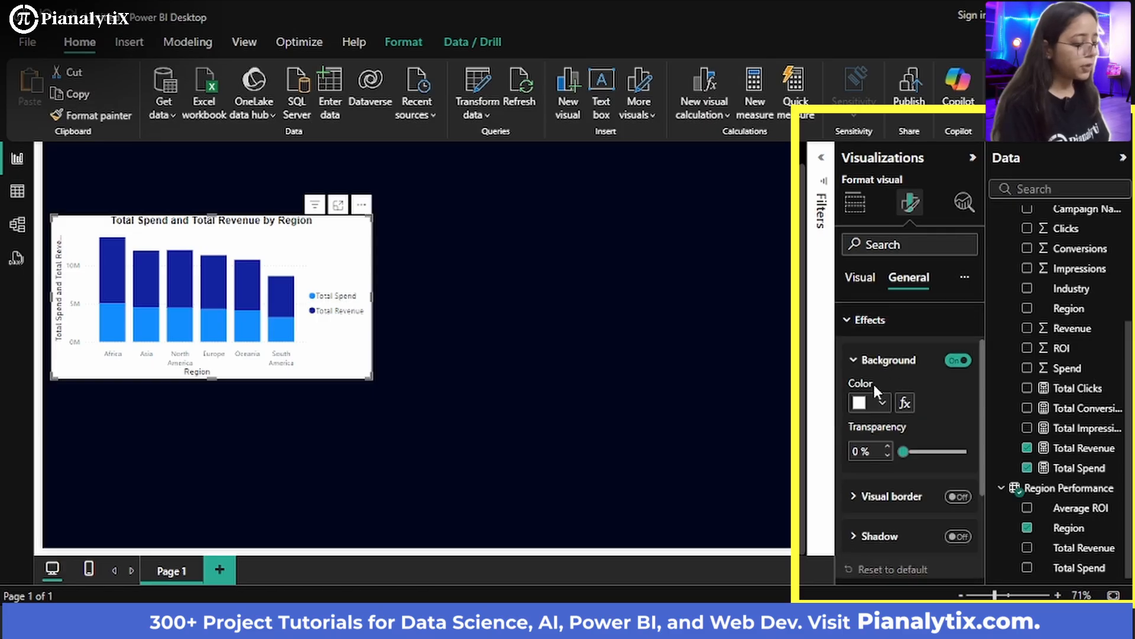
pyautogui.click(877, 413)
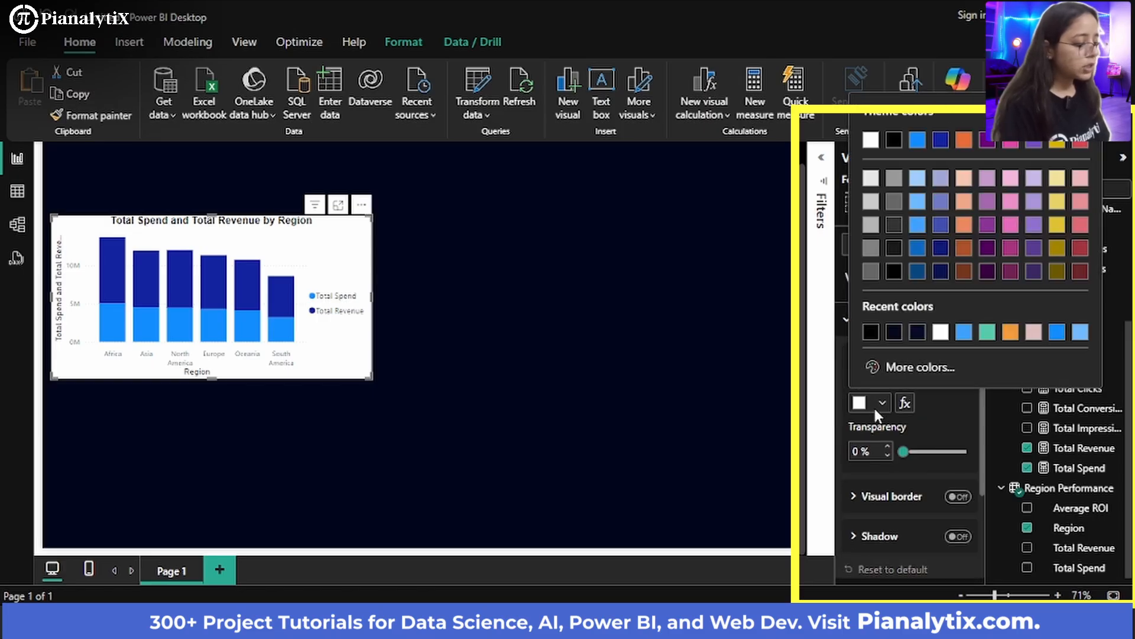
pyautogui.click(870, 333)
# Turn on the stacked column chart's visual border and set its rounded corners to 20 px
pyautogui.scroll(-2, 907, 434)
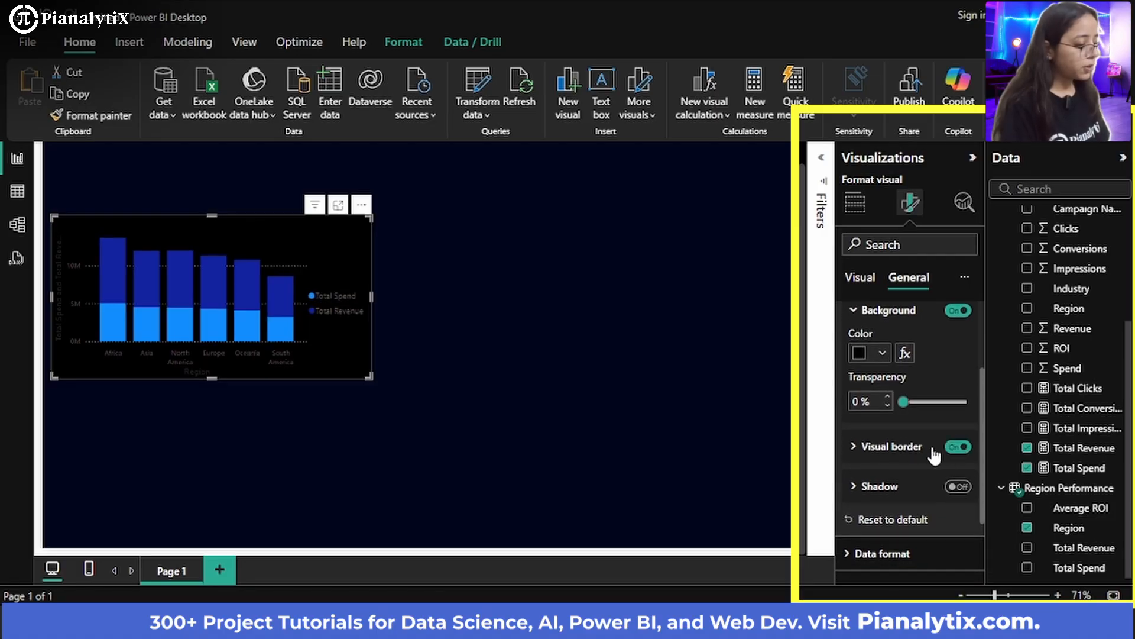
pyautogui.click(916, 449)
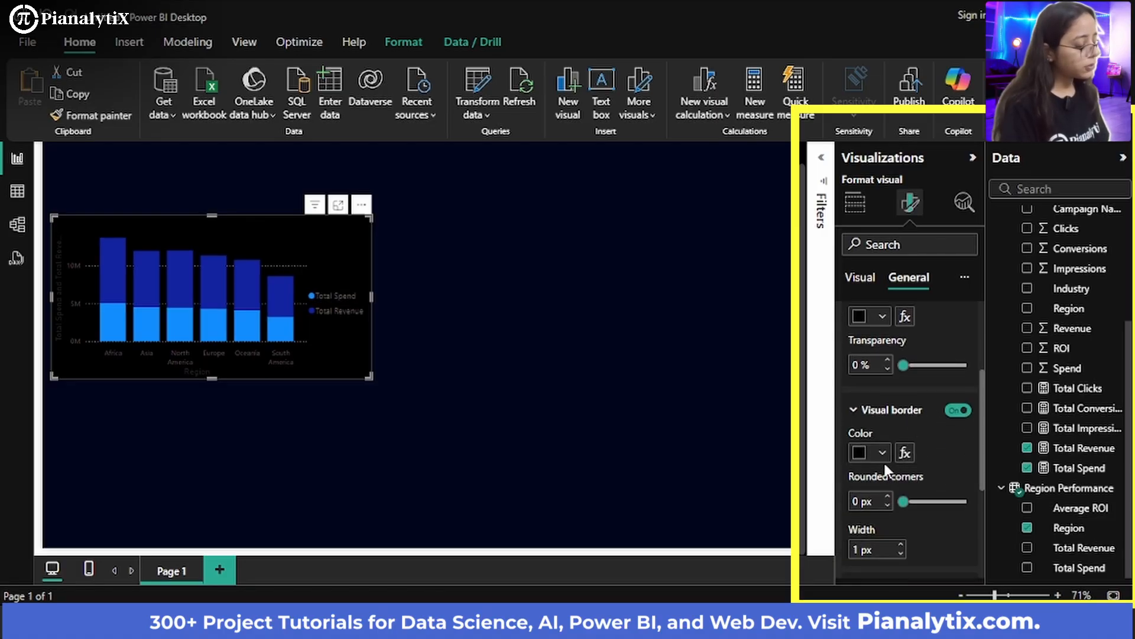
pyautogui.click(858, 503)
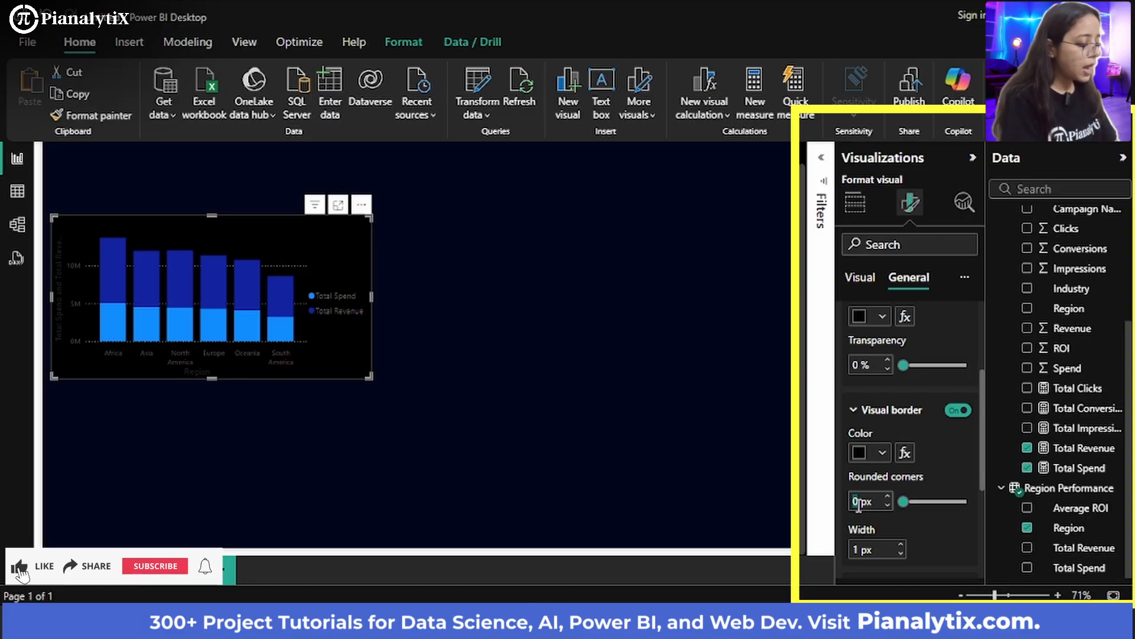
pyautogui.press('BackSpace')
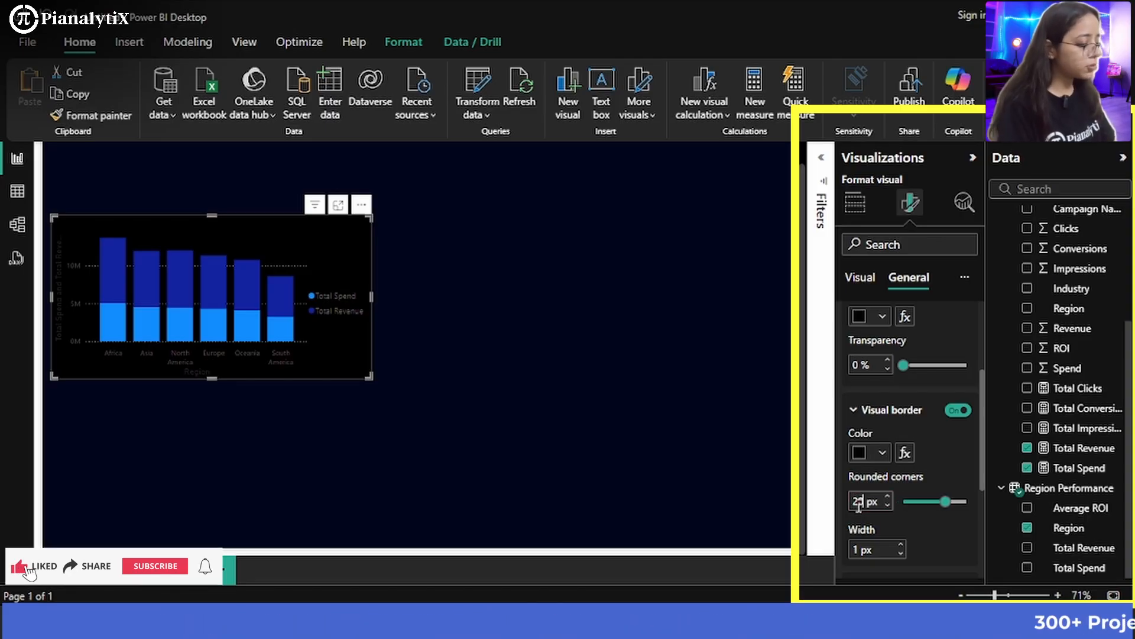
pyautogui.write('20')
# Turn on the chart's shadow and set the shadow colour to light blue
pyautogui.scroll(-3, 920, 450)
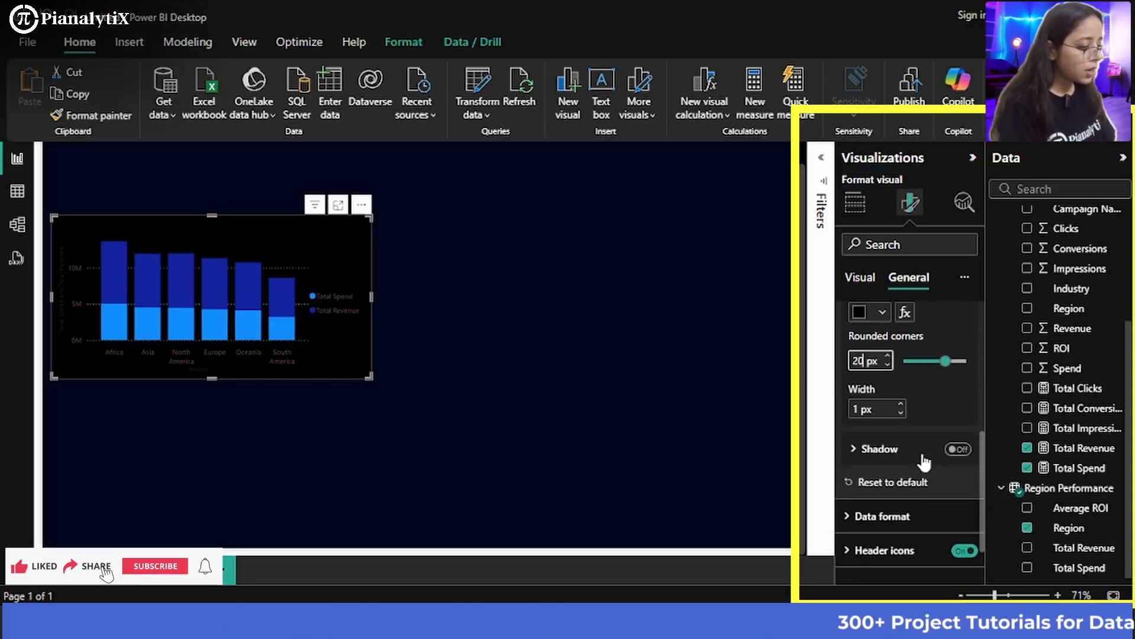
pyautogui.click(953, 449)
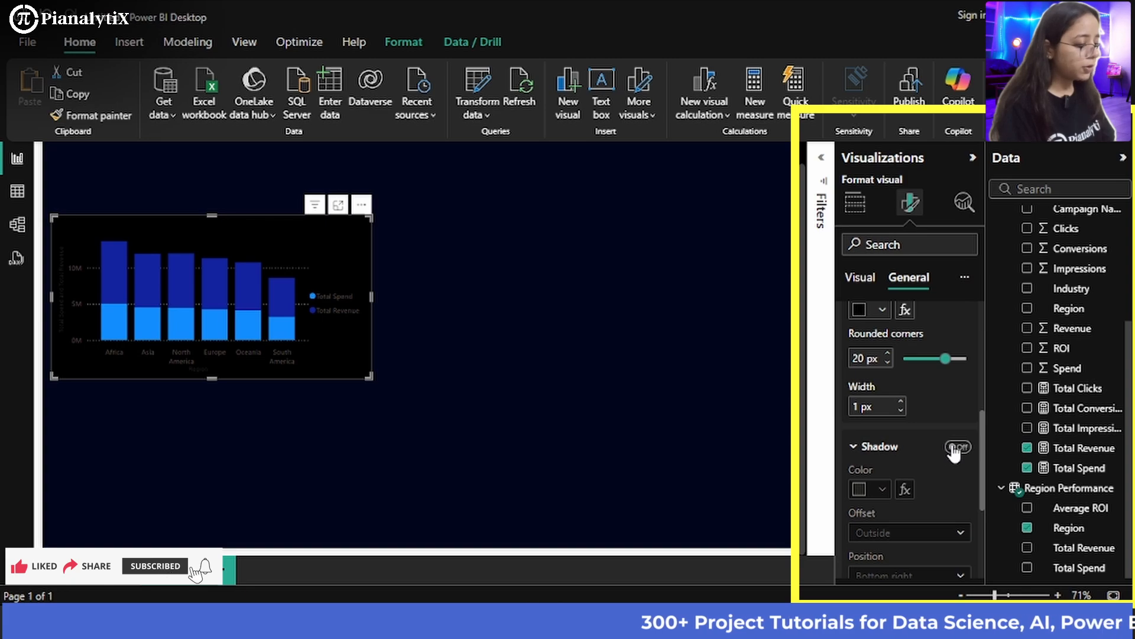
pyautogui.click(956, 447)
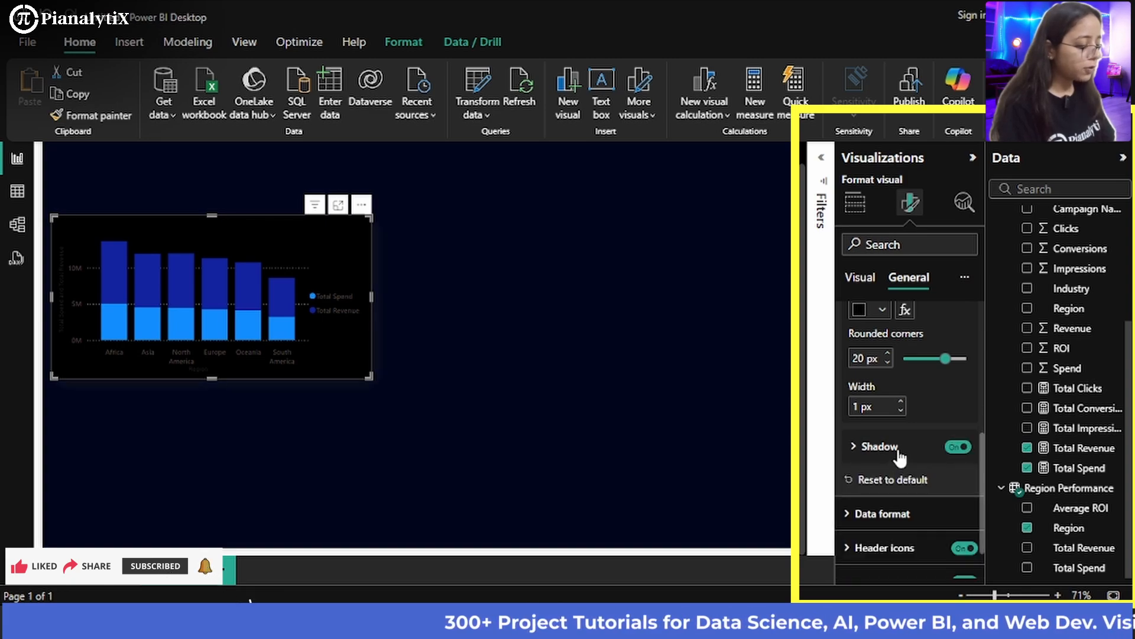
pyautogui.click(890, 448)
pyautogui.click(872, 488)
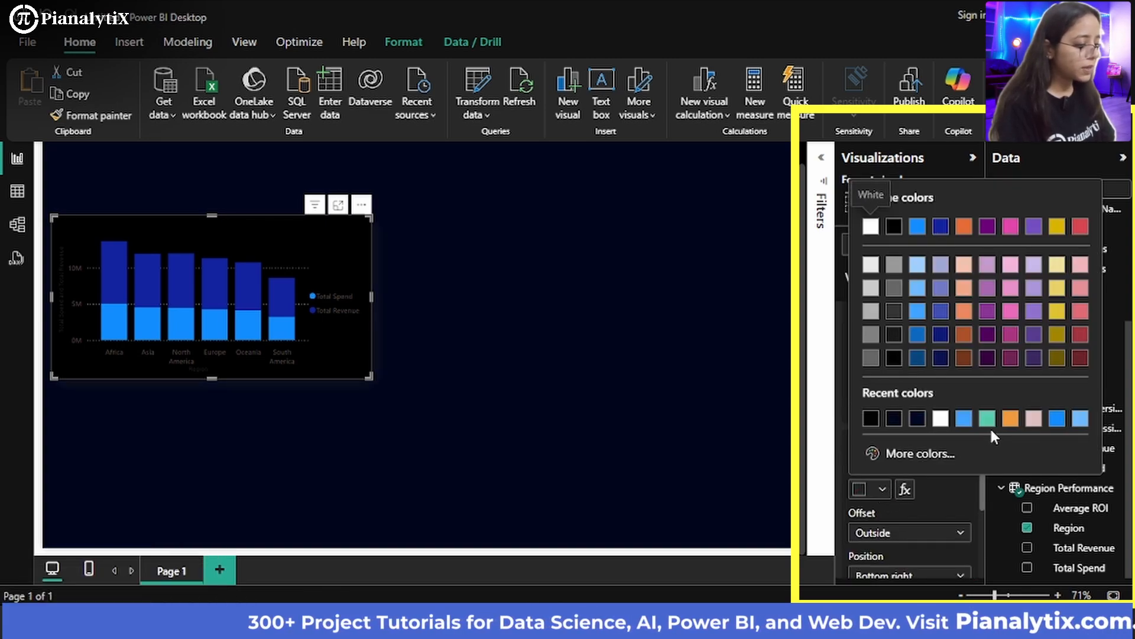
pyautogui.click(964, 420)
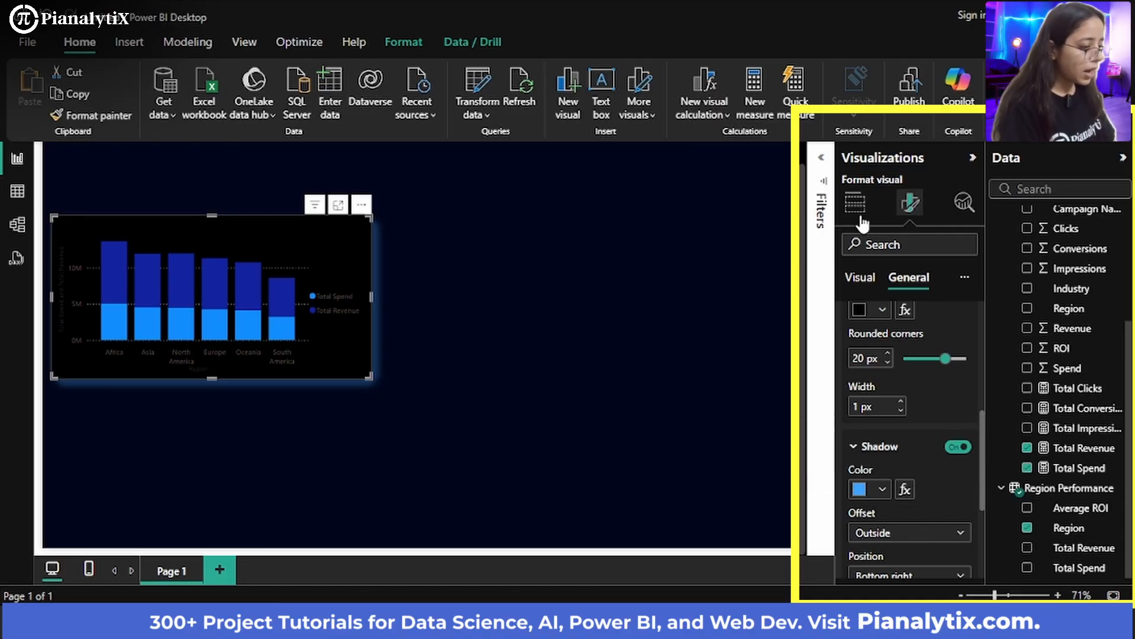
# Set the colour of the chart's horizontal gridlines to orange
pyautogui.click(860, 283)
pyautogui.scroll(1, 869, 379)
pyautogui.click(869, 379)
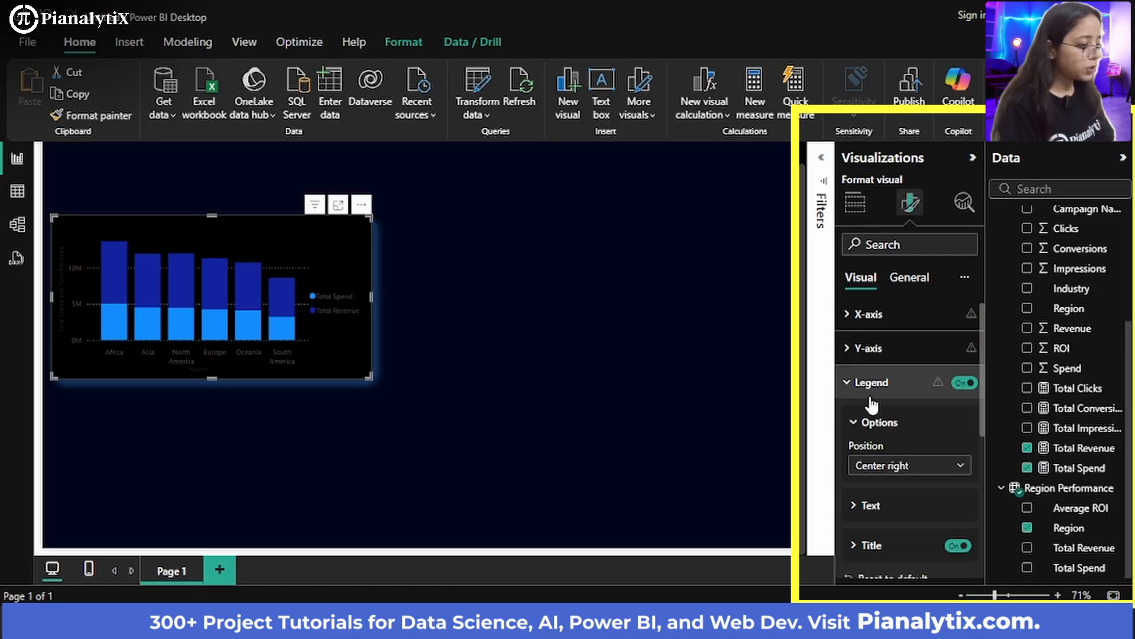
pyautogui.scroll(-3, 872, 399)
pyautogui.click(870, 471)
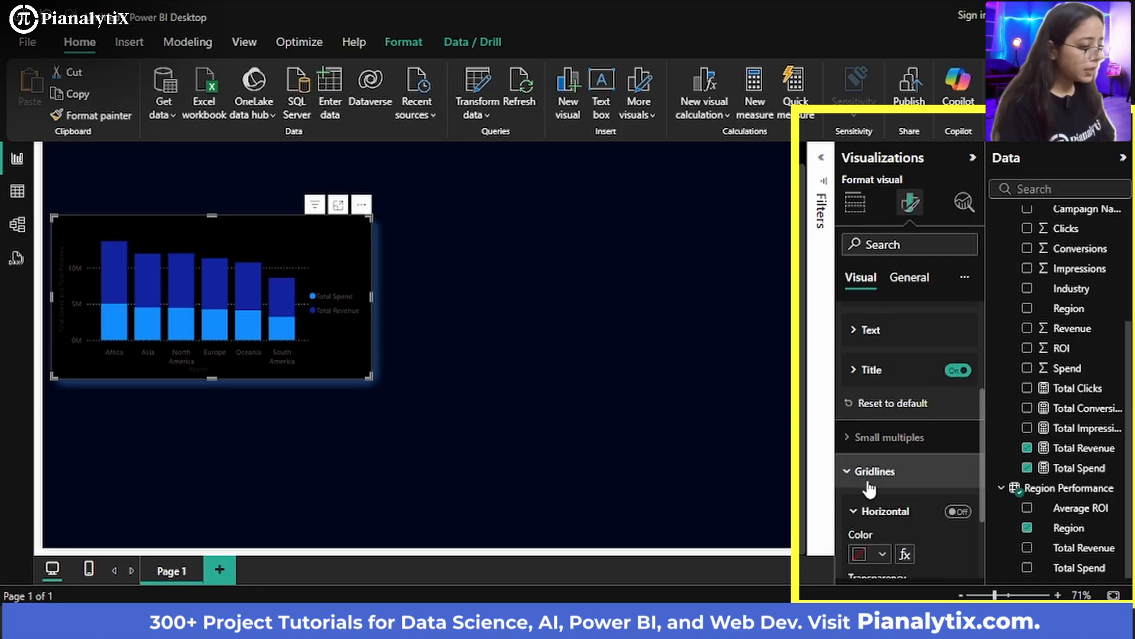
pyautogui.scroll(-2, 887, 473)
pyautogui.click(883, 462)
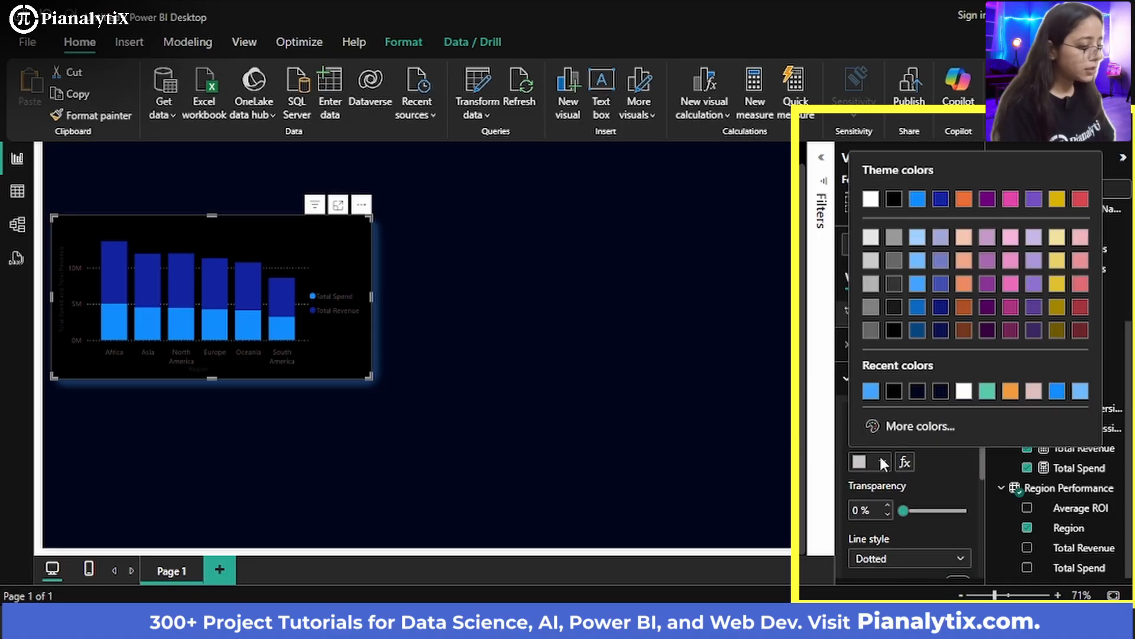
pyautogui.click(1011, 392)
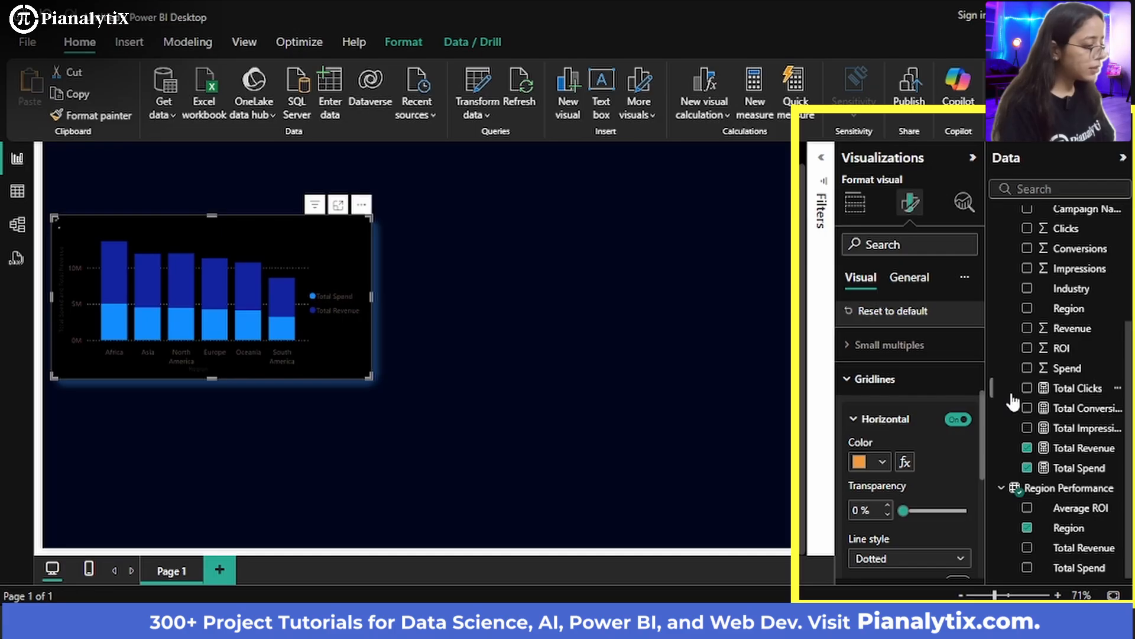
# Change the line style of the horizontal gridlines to Solid
pyautogui.scroll(-4, 900, 493)
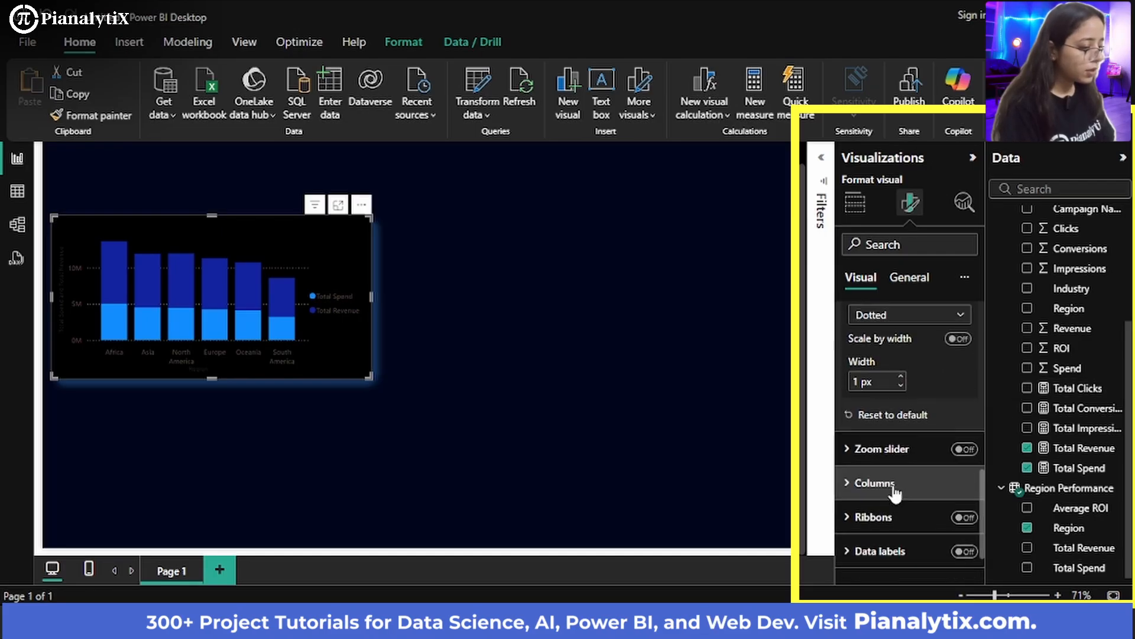
pyautogui.scroll(5, 884, 479)
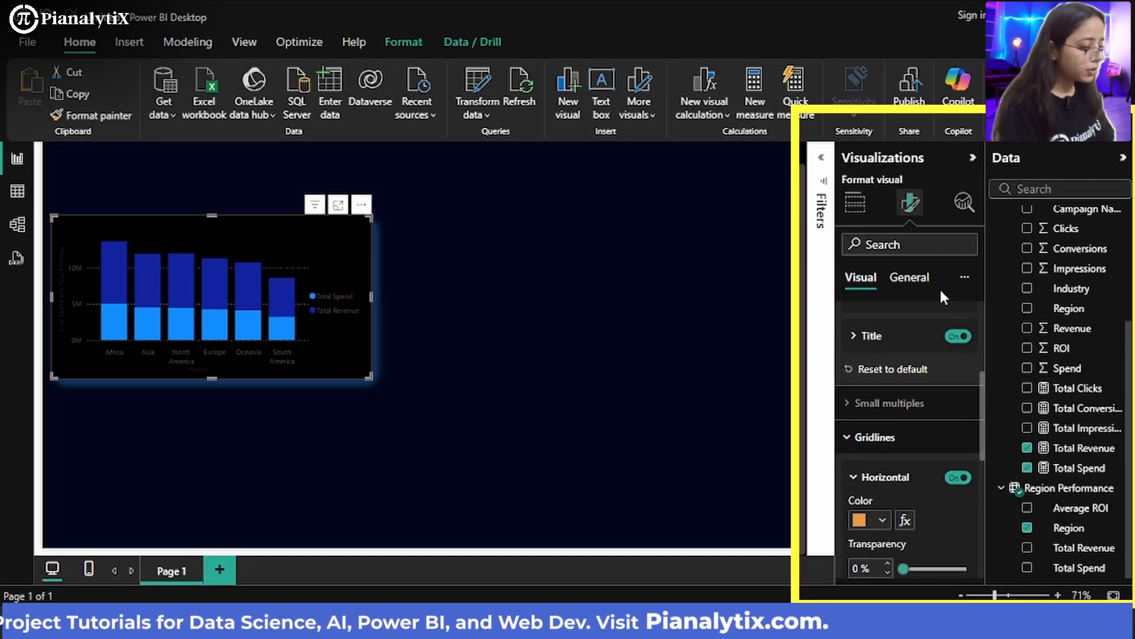
pyautogui.scroll(-3, 941, 467)
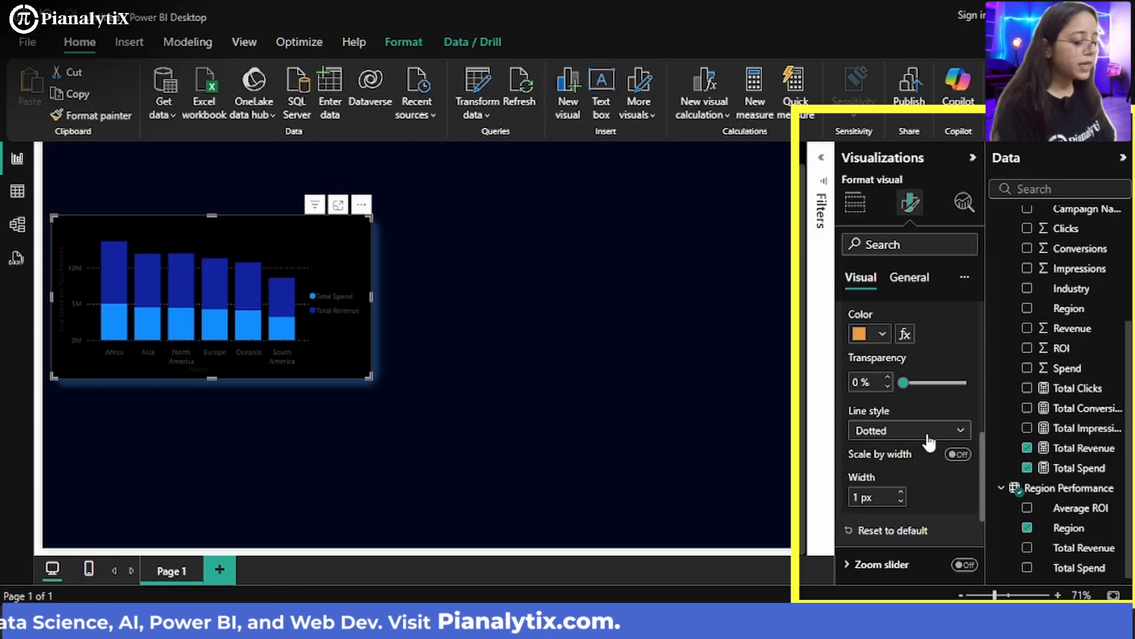
pyautogui.click(936, 431)
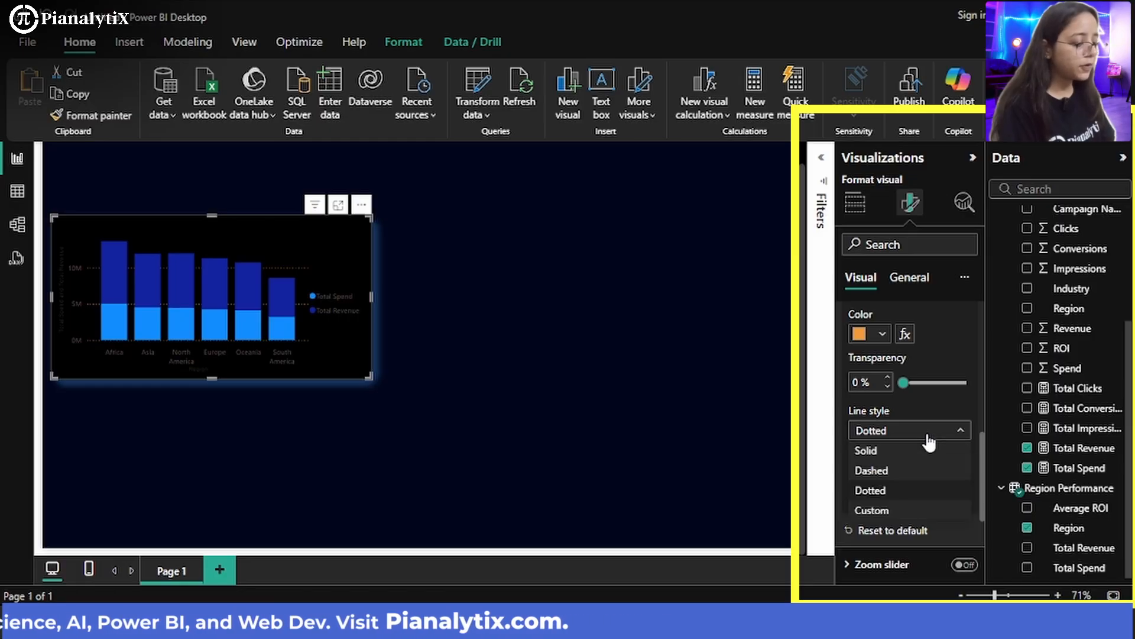
pyautogui.click(887, 450)
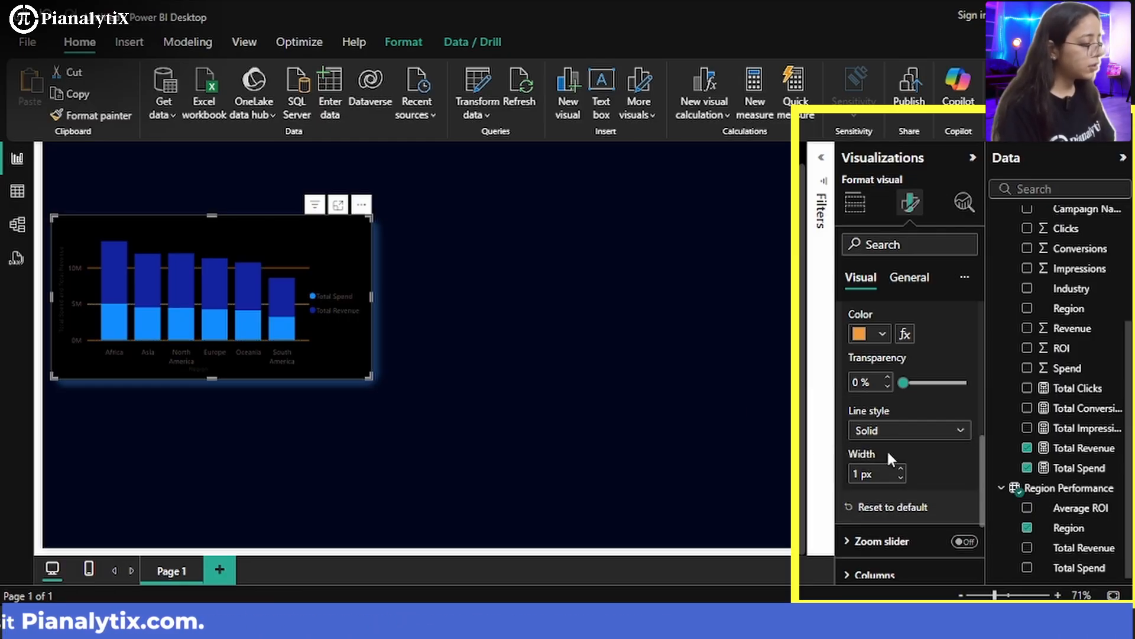
# Colour the chart's Total Spend columns teal green and its Total Revenue columns orange
pyautogui.scroll(5, 915, 430)
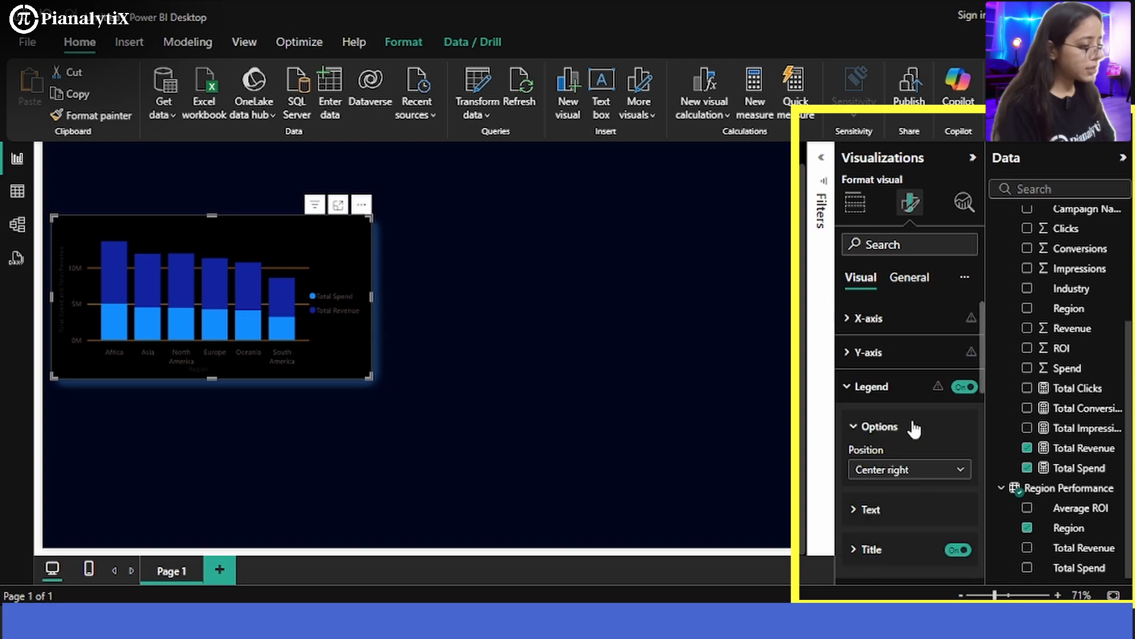
pyautogui.scroll(-4, 913, 427)
pyautogui.scroll(-3, 915, 427)
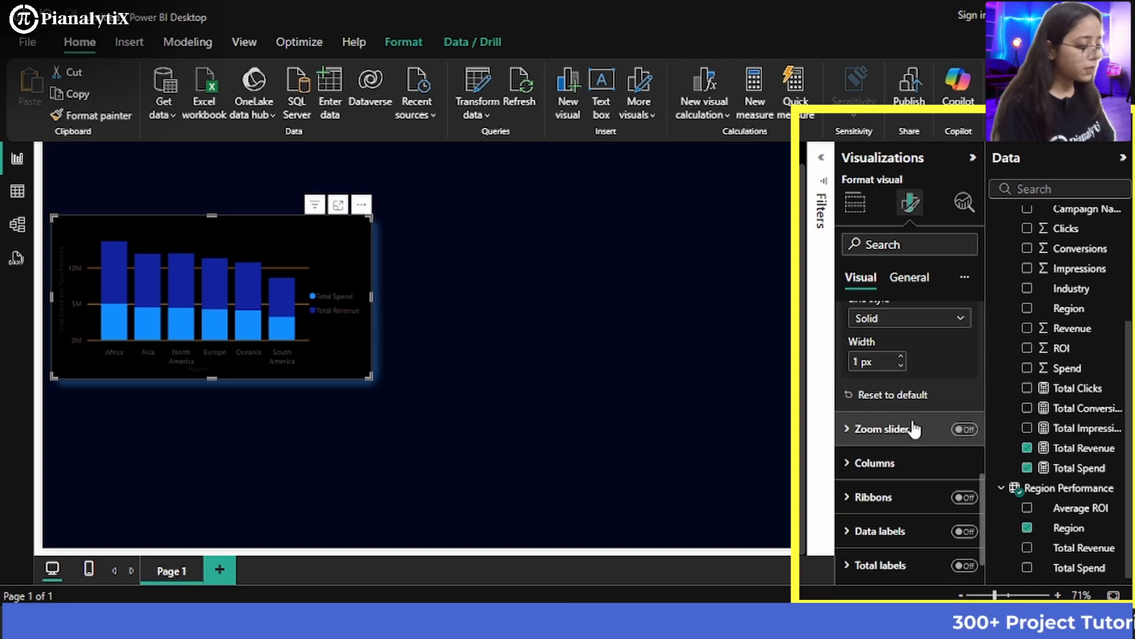
pyautogui.click(902, 435)
pyautogui.scroll(-3, 899, 425)
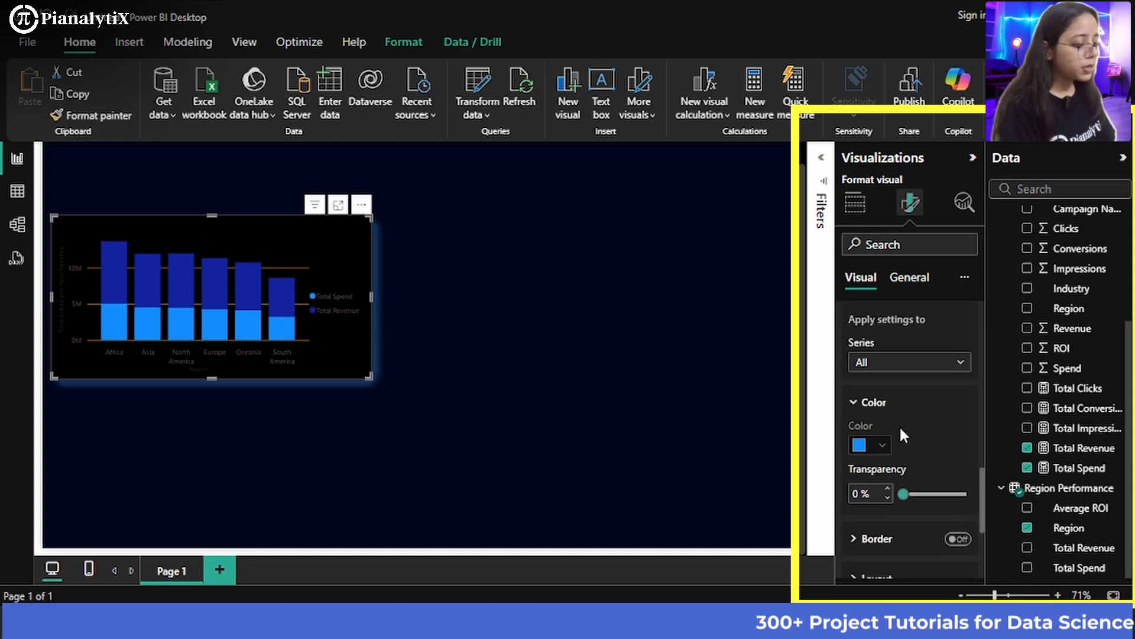
pyautogui.click(926, 372)
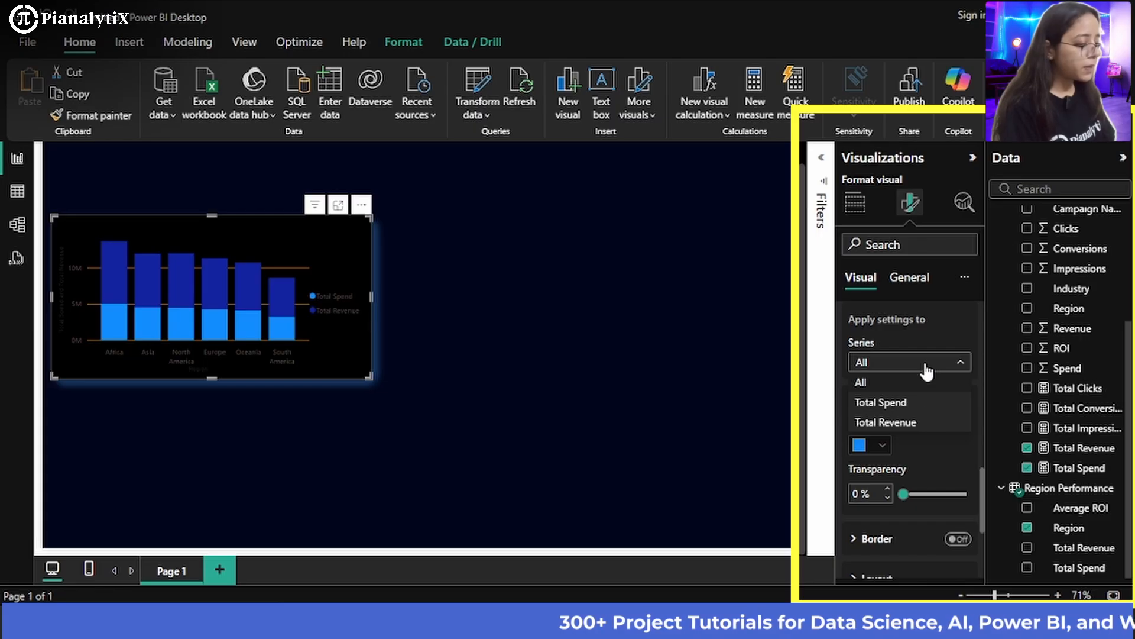
pyautogui.click(901, 405)
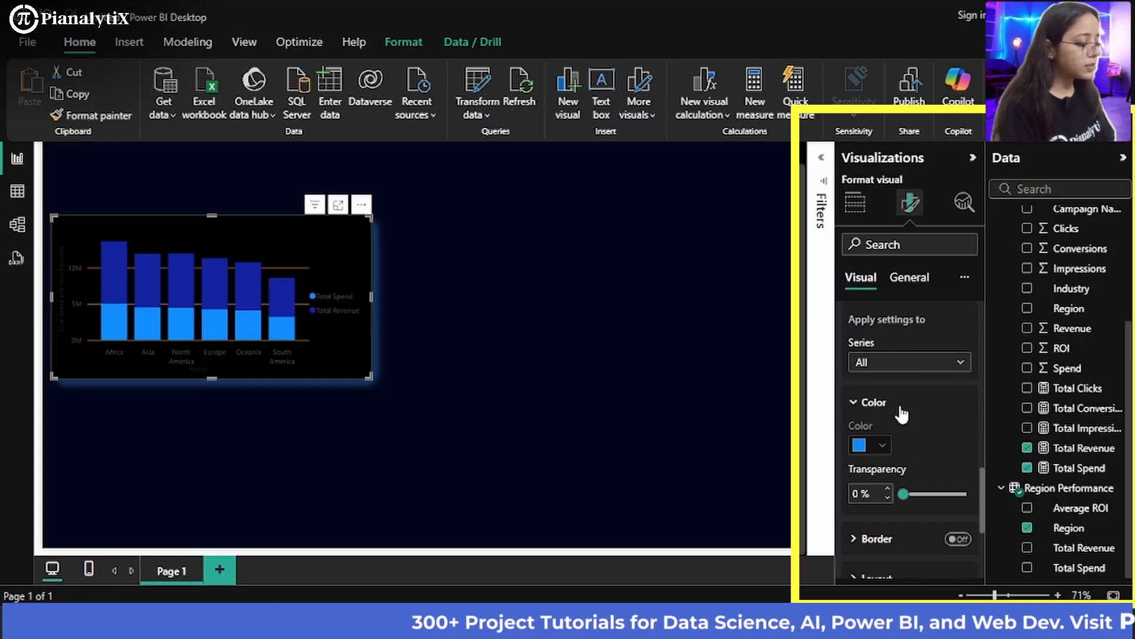
pyautogui.click(876, 446)
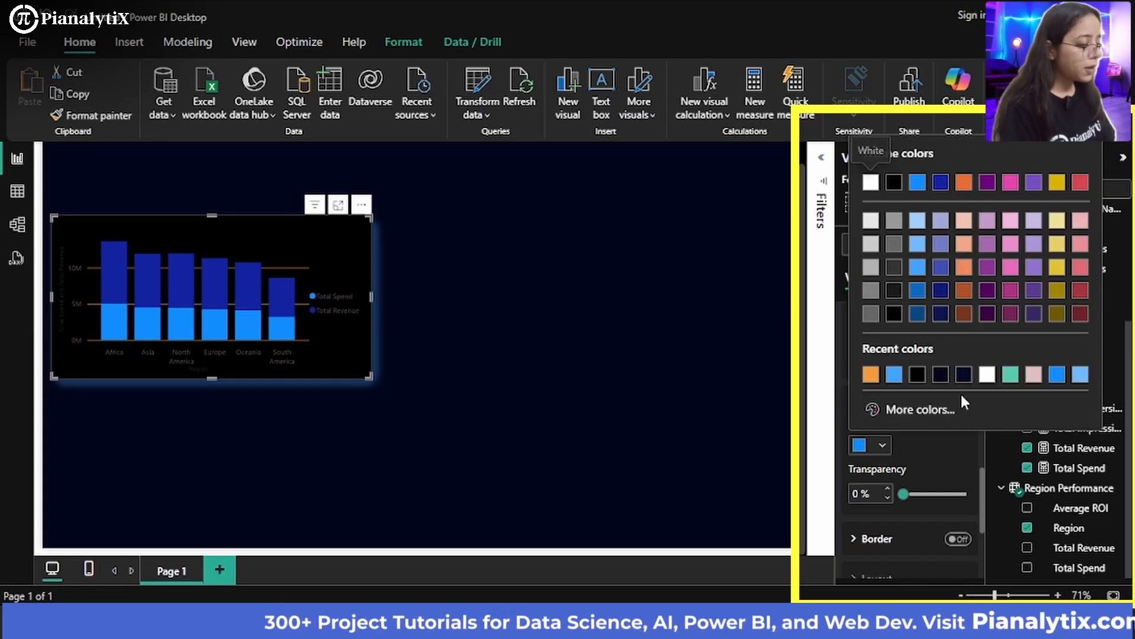
pyautogui.click(1010, 374)
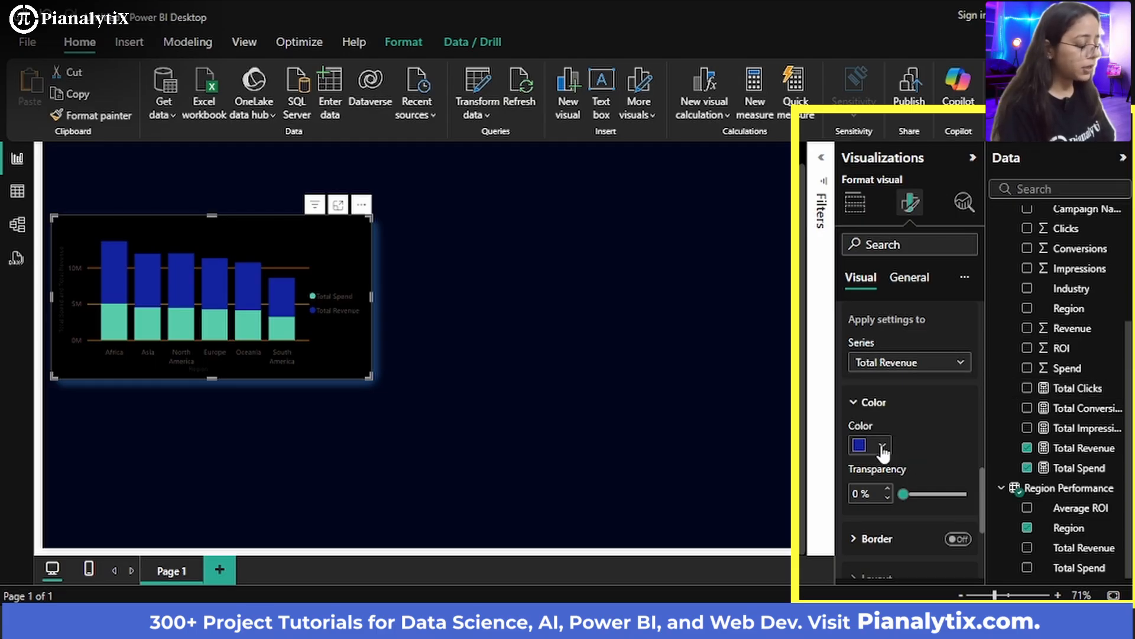
pyautogui.click(876, 446)
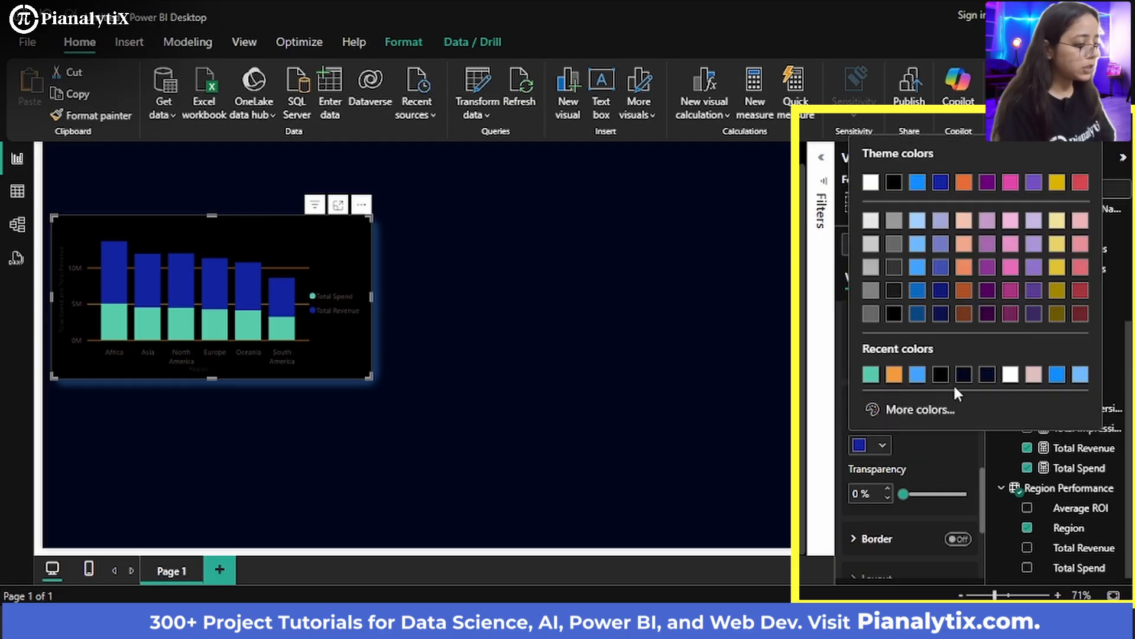
pyautogui.click(895, 374)
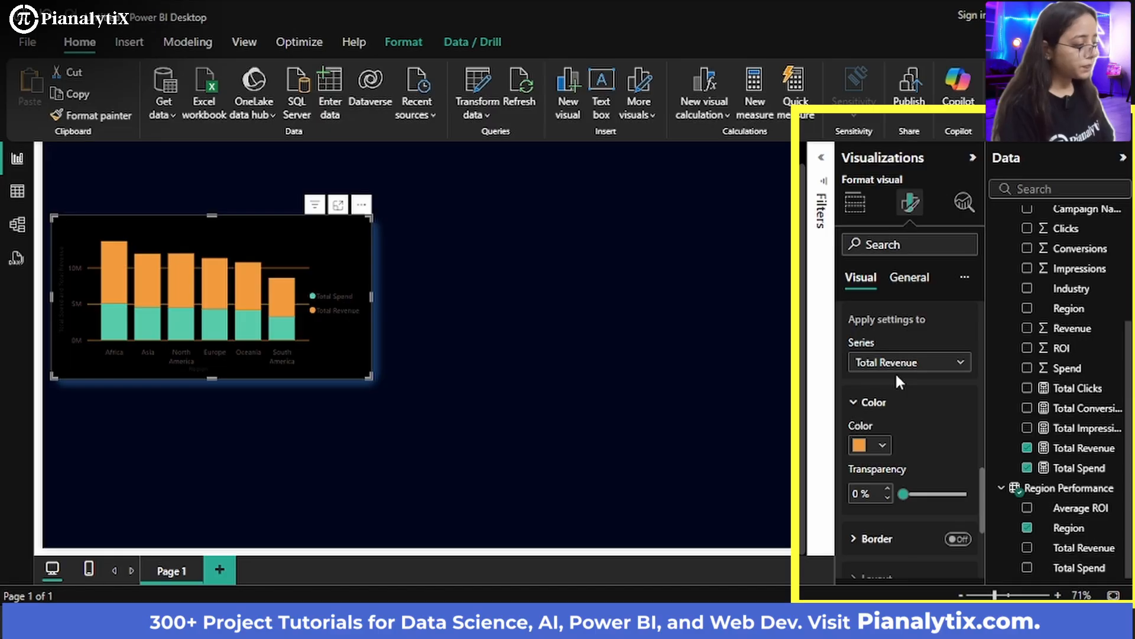
# Set the font of the chart's Y-axis values to Arial
pyautogui.scroll(6, 874, 456)
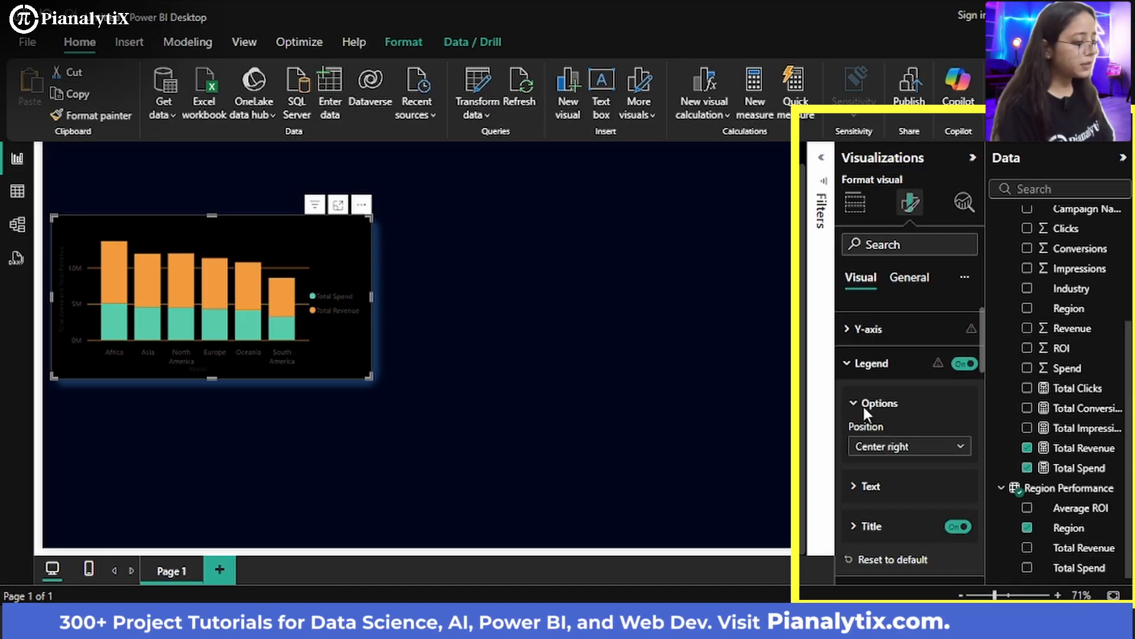
pyautogui.scroll(1, 864, 385)
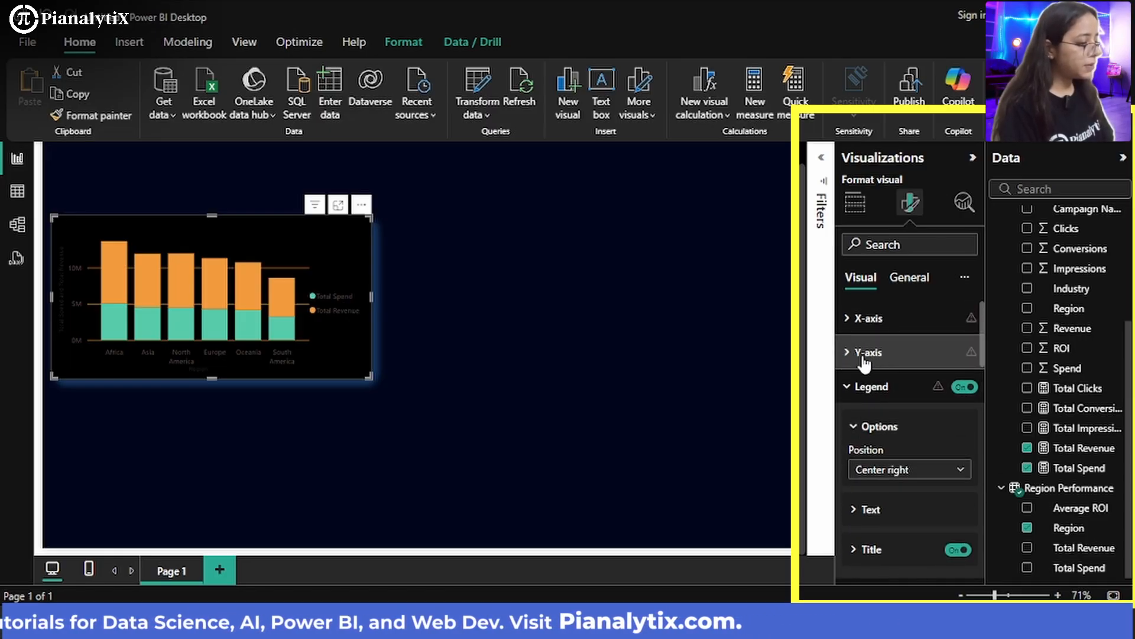
pyautogui.click(864, 353)
pyautogui.scroll(-3, 861, 352)
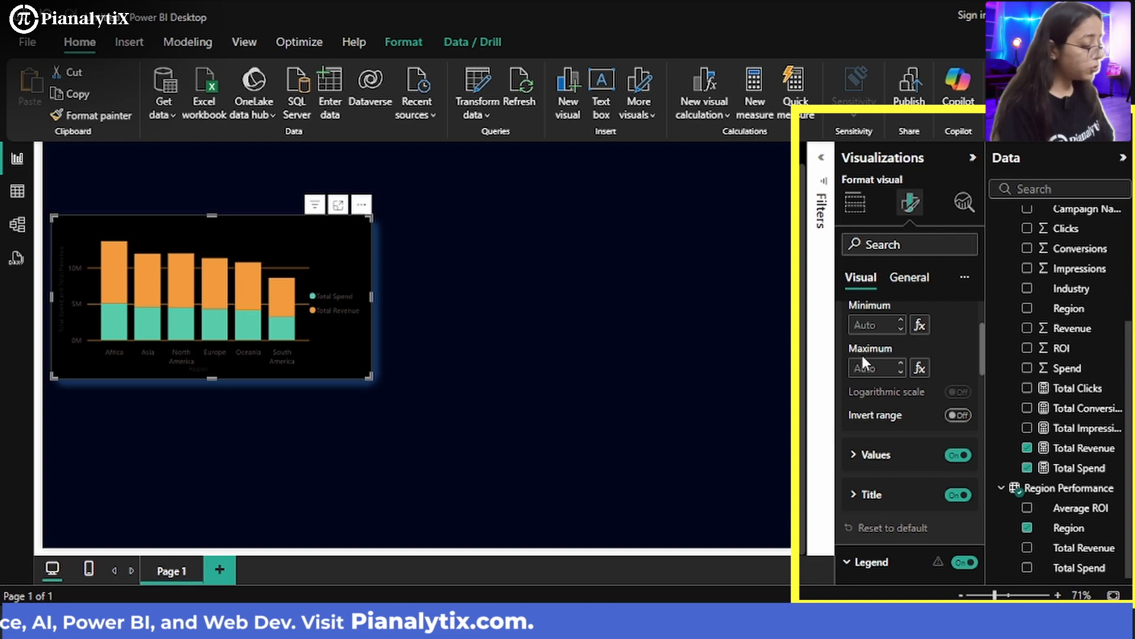
pyautogui.click(869, 456)
pyautogui.scroll(-1, 869, 454)
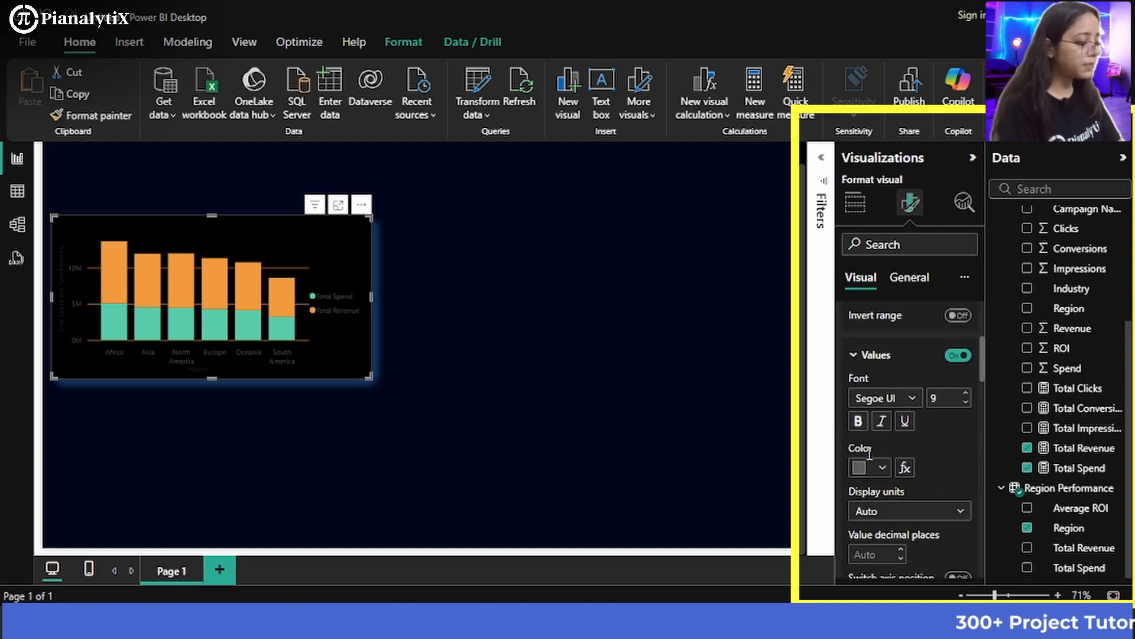
pyautogui.click(909, 407)
pyautogui.scroll(10, 897, 317)
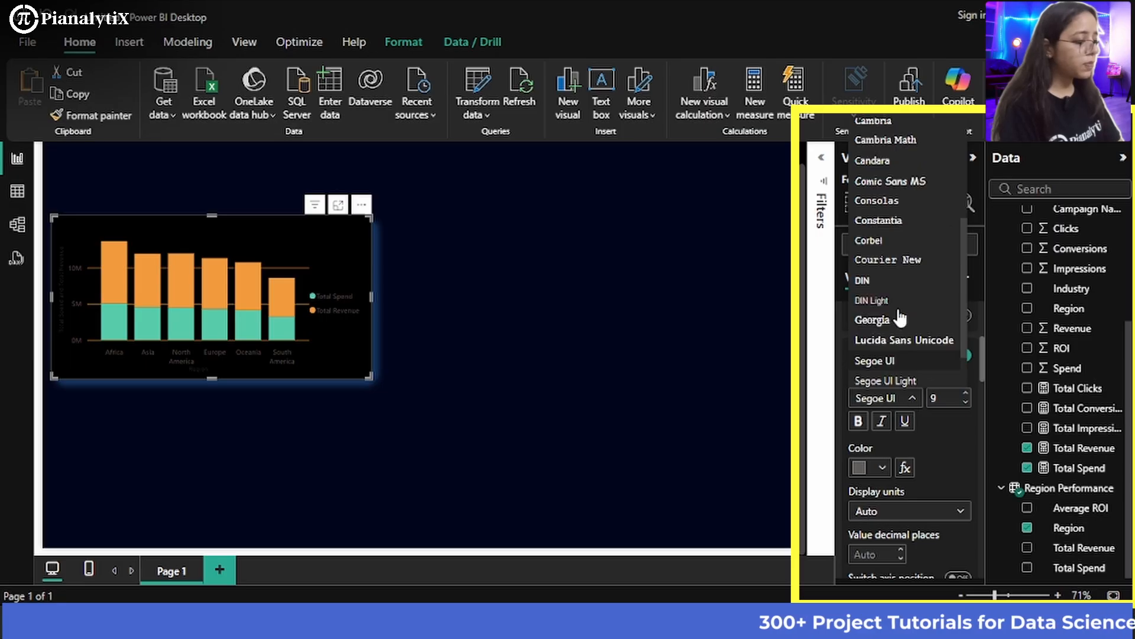
pyautogui.click(871, 129)
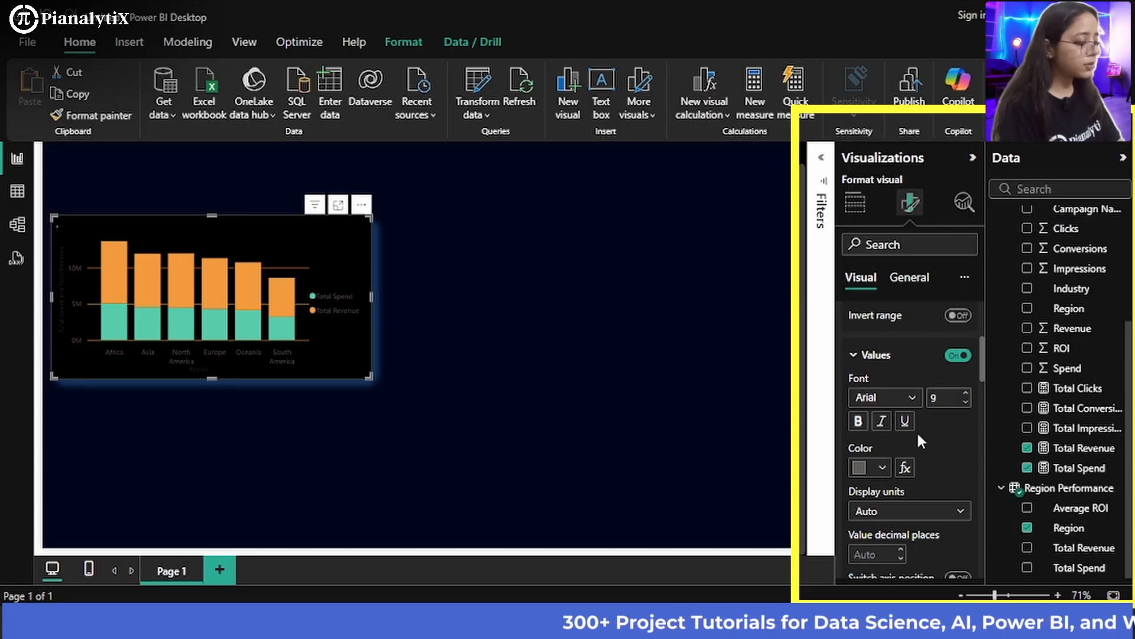
pyautogui.scroll(3, 917, 431)
pyautogui.scroll(4, 916, 430)
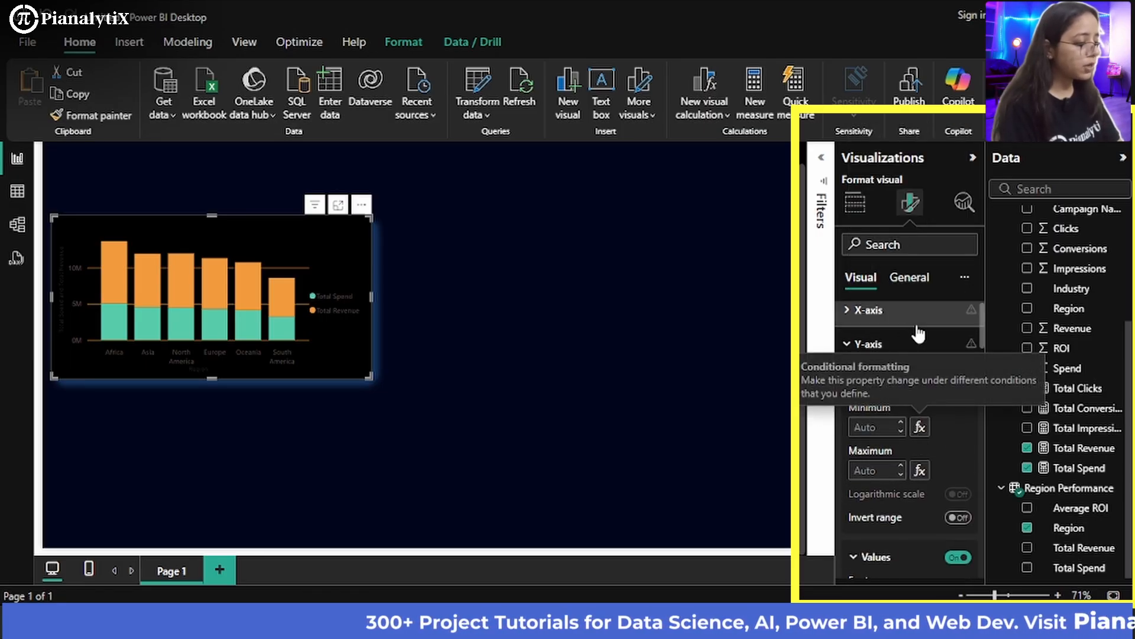
pyautogui.scroll(-4, 905, 363)
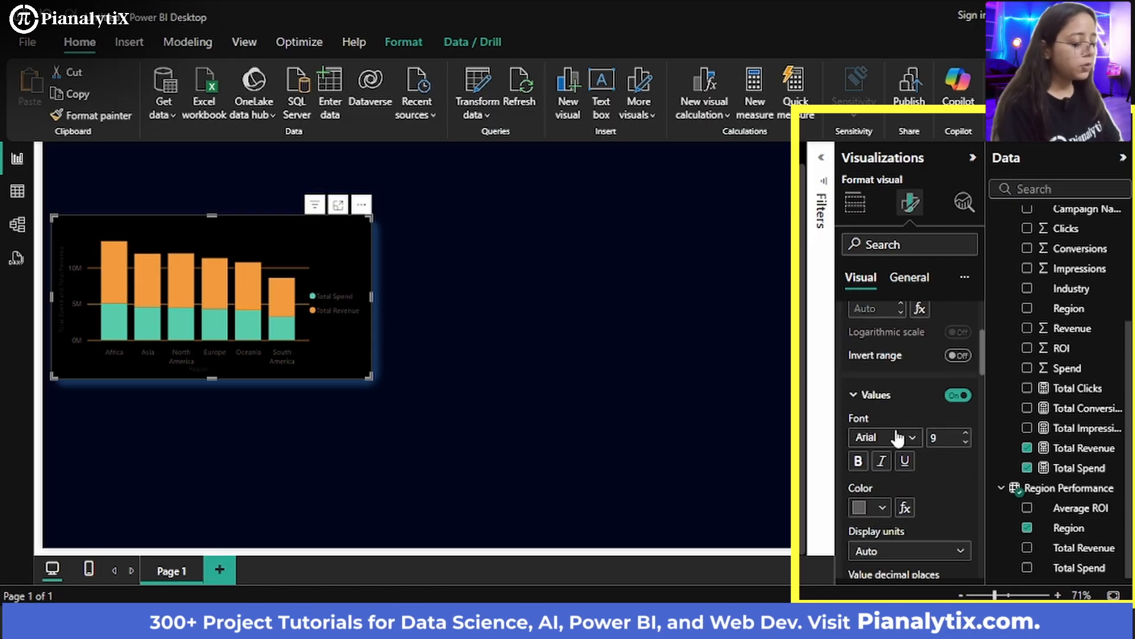
# Set the colour of the chart's Y-axis values to white
pyautogui.scroll(-2, 898, 438)
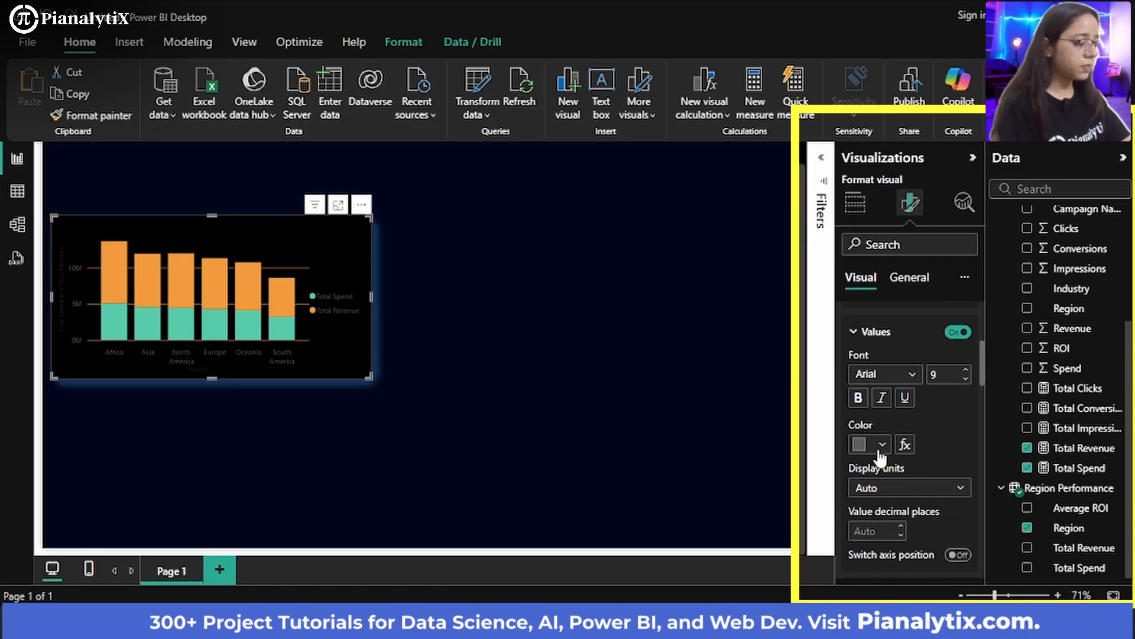
pyautogui.click(879, 445)
pyautogui.click(870, 182)
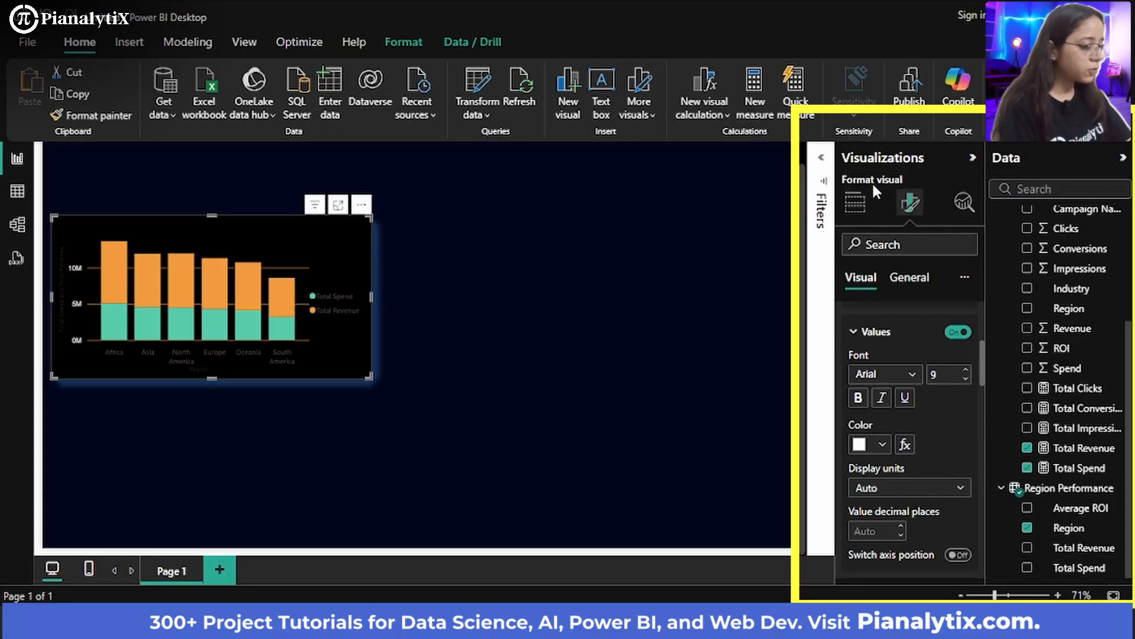
# Set the chart's Y-axis title to the Arial font and colour it white
pyautogui.scroll(-5, 898, 419)
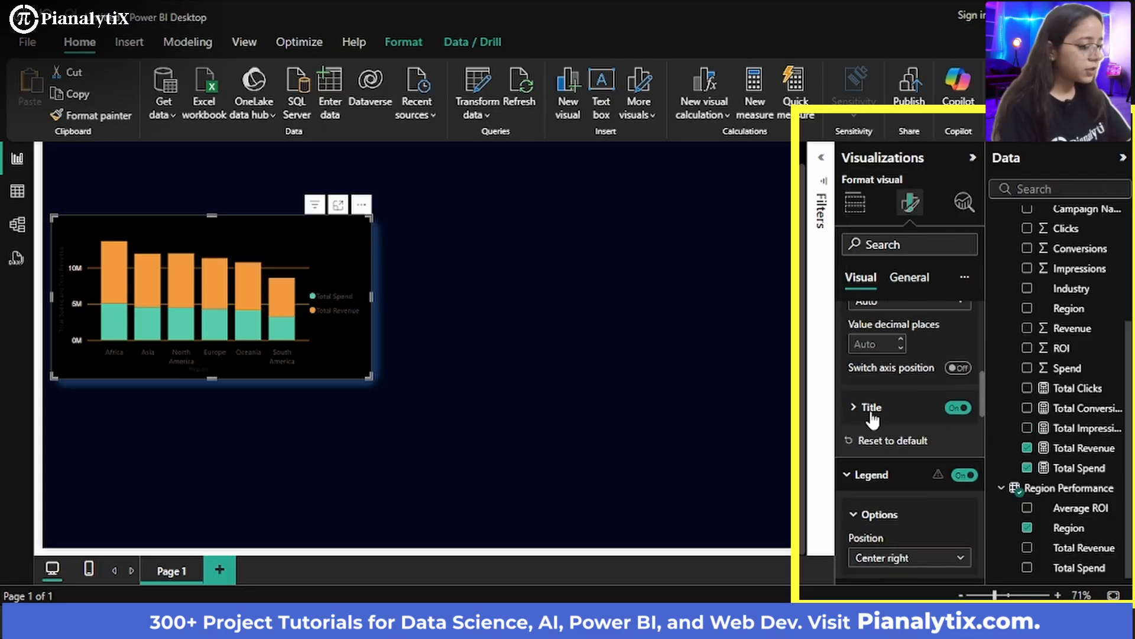
pyautogui.click(871, 414)
pyautogui.scroll(-3, 898, 455)
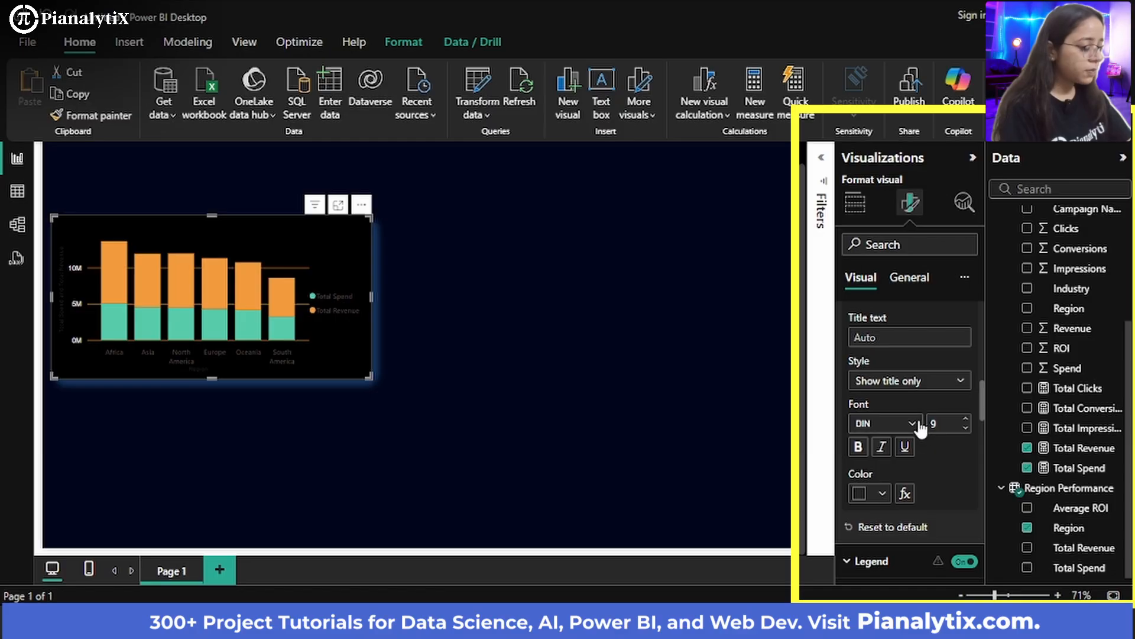
pyautogui.click(914, 423)
pyautogui.click(876, 155)
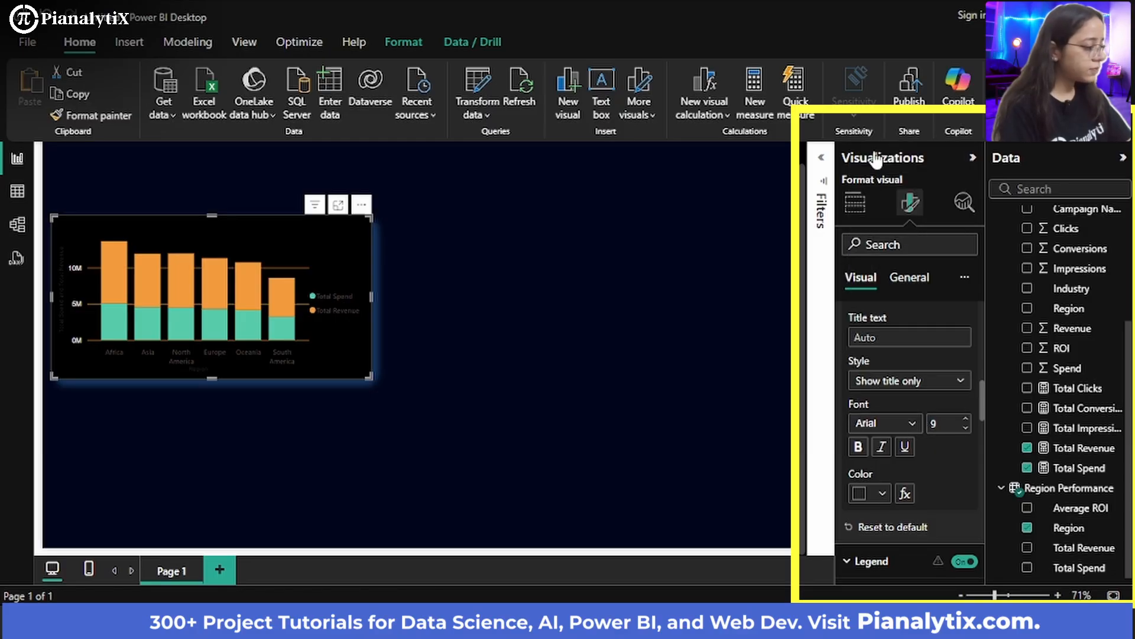
pyautogui.click(883, 493)
pyautogui.click(871, 232)
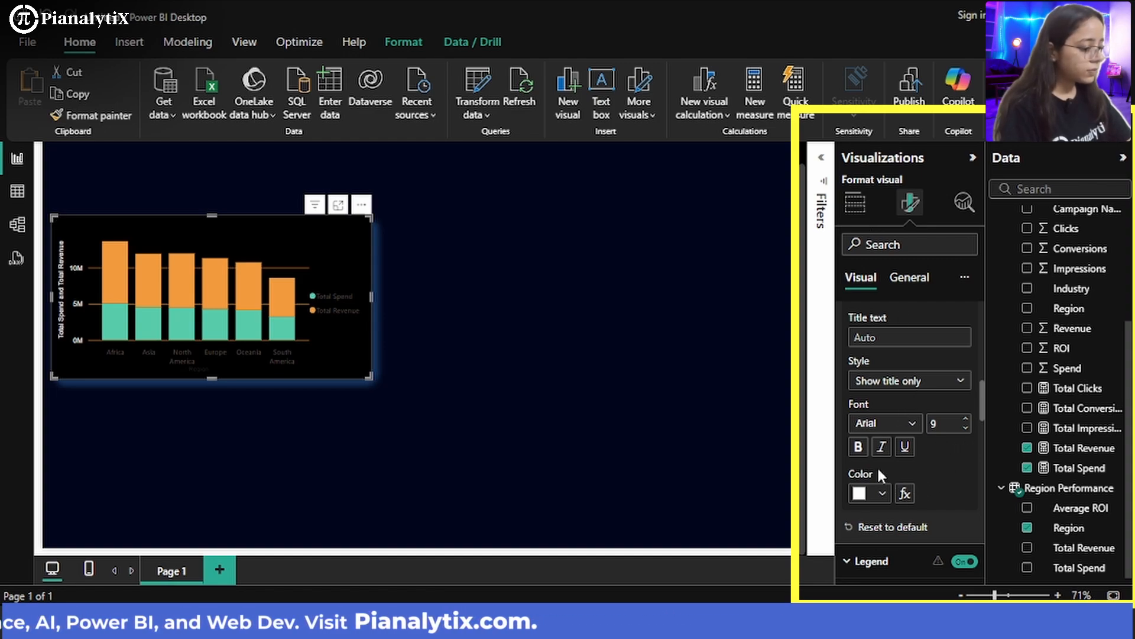
# Colour the chart's legend text white and set its font to Arial
pyautogui.scroll(-1, 941, 496)
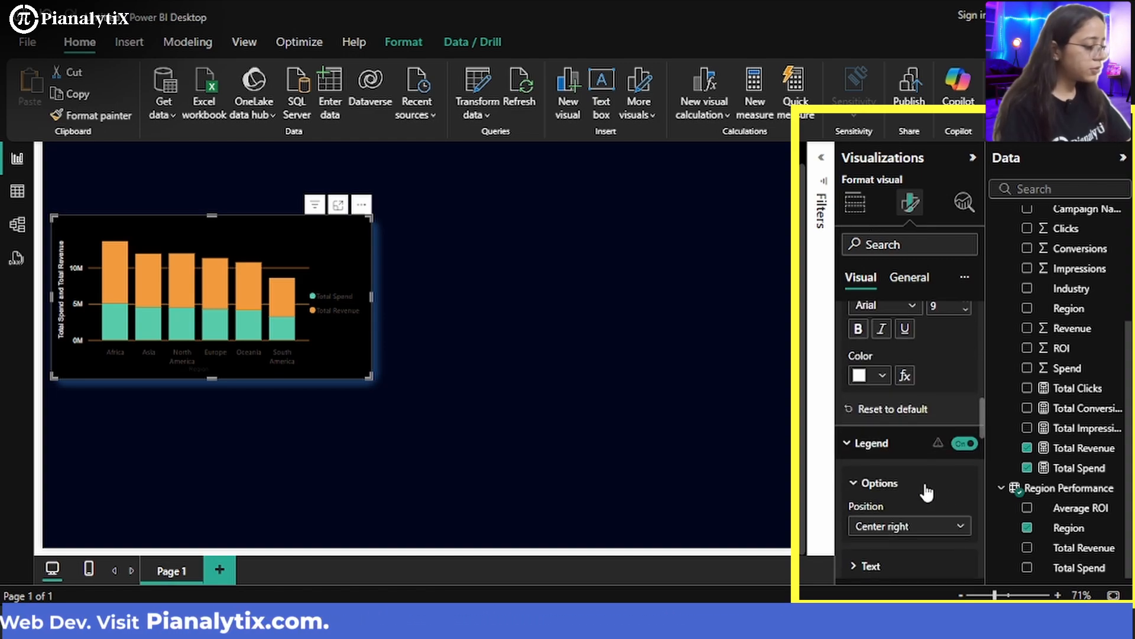
pyautogui.scroll(-2, 923, 495)
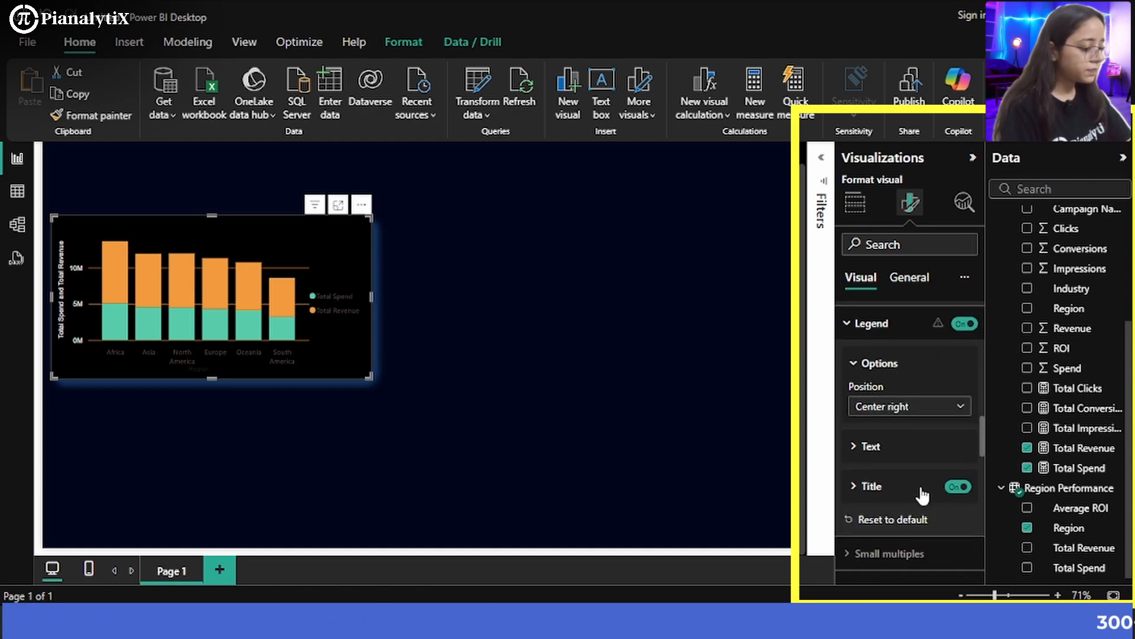
pyautogui.click(896, 450)
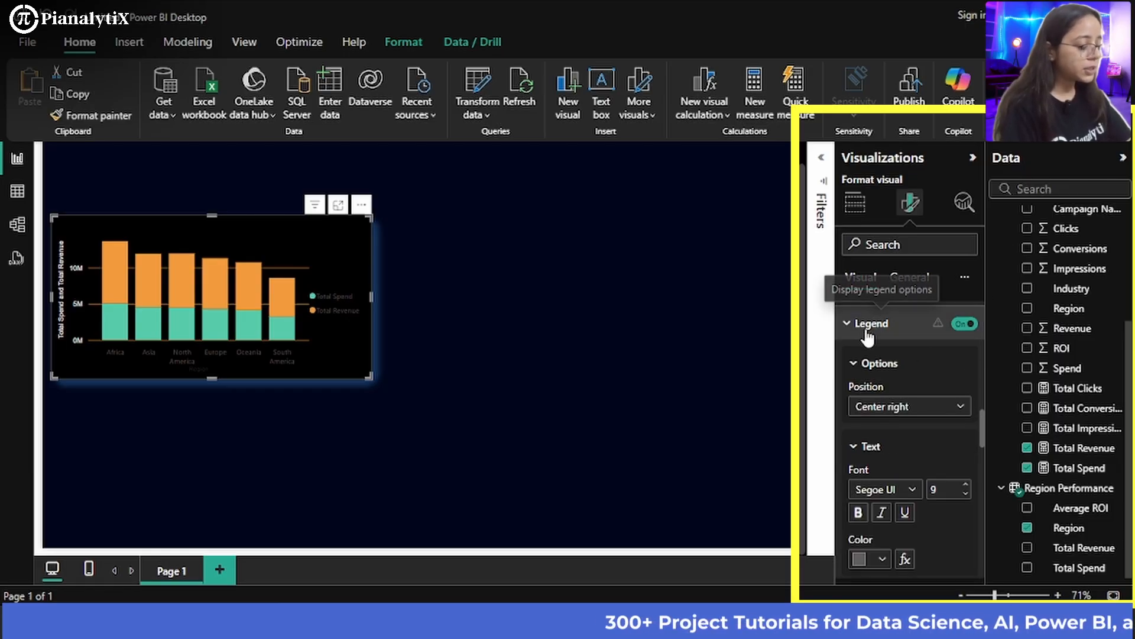
pyautogui.scroll(-1, 914, 453)
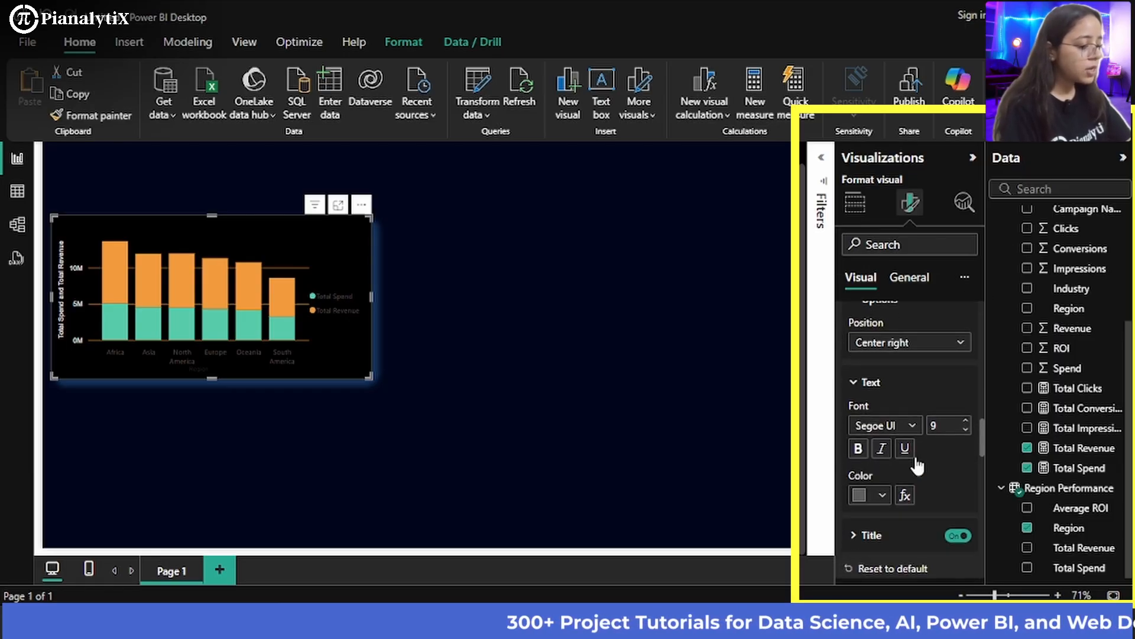
pyautogui.click(874, 503)
pyautogui.click(870, 235)
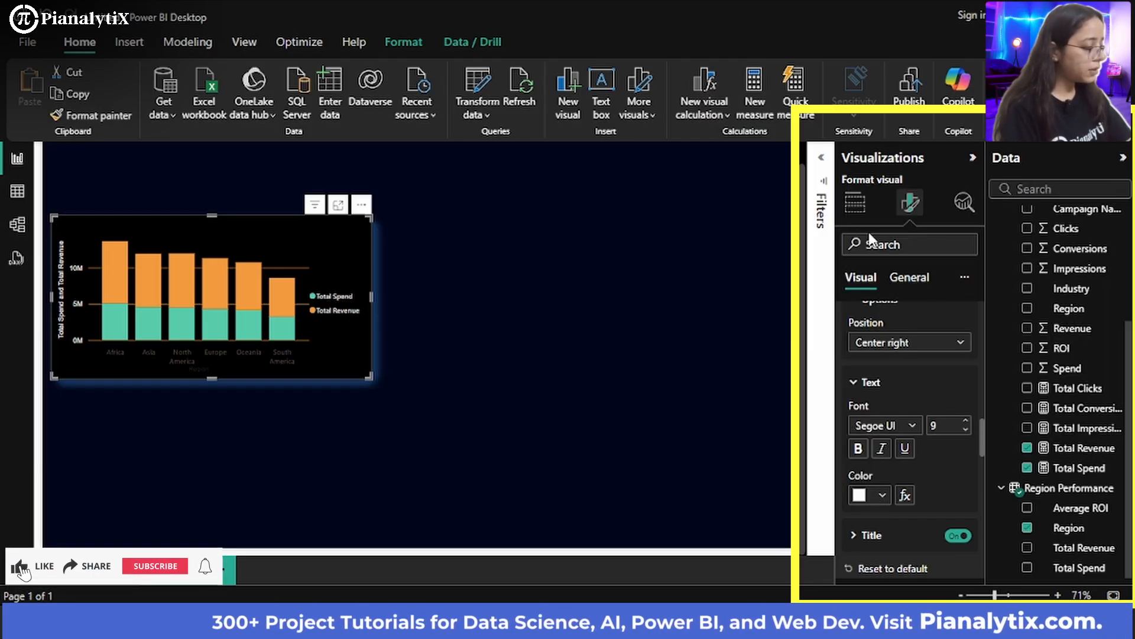
pyautogui.click(899, 426)
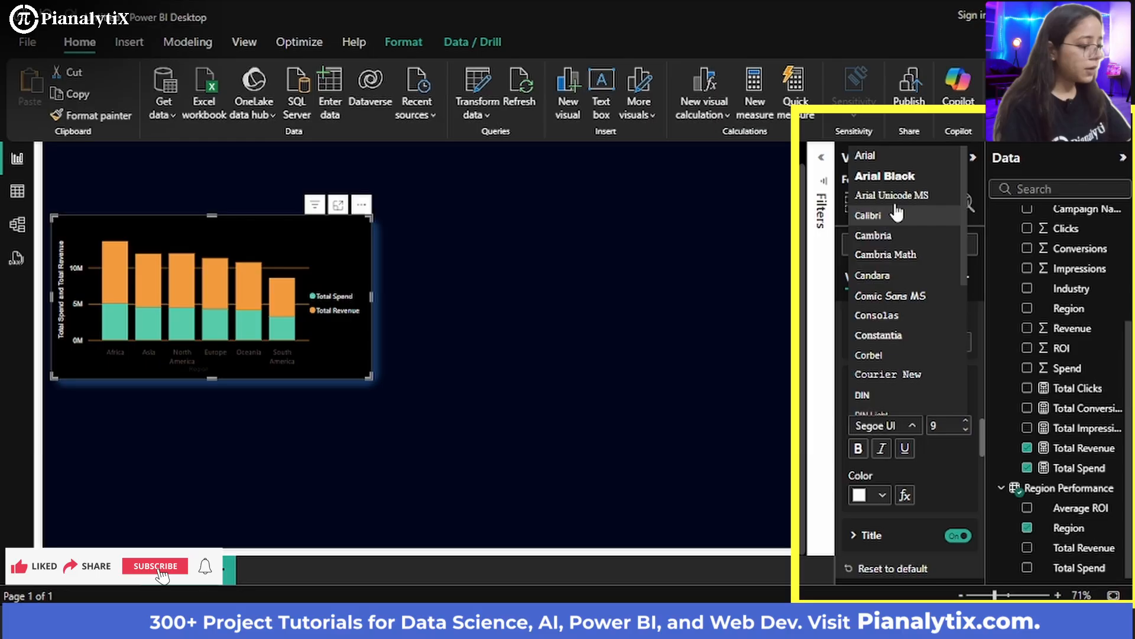
pyautogui.click(880, 159)
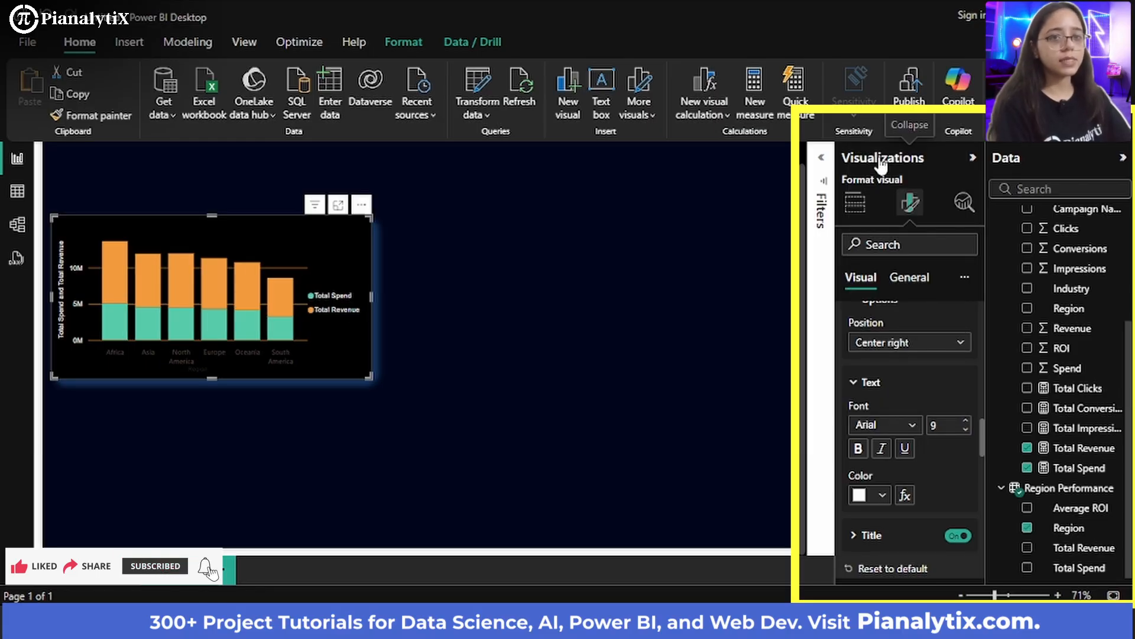
# Colour the chart's X-axis values white and set their font to Arial at size 9
pyautogui.scroll(-3, 916, 406)
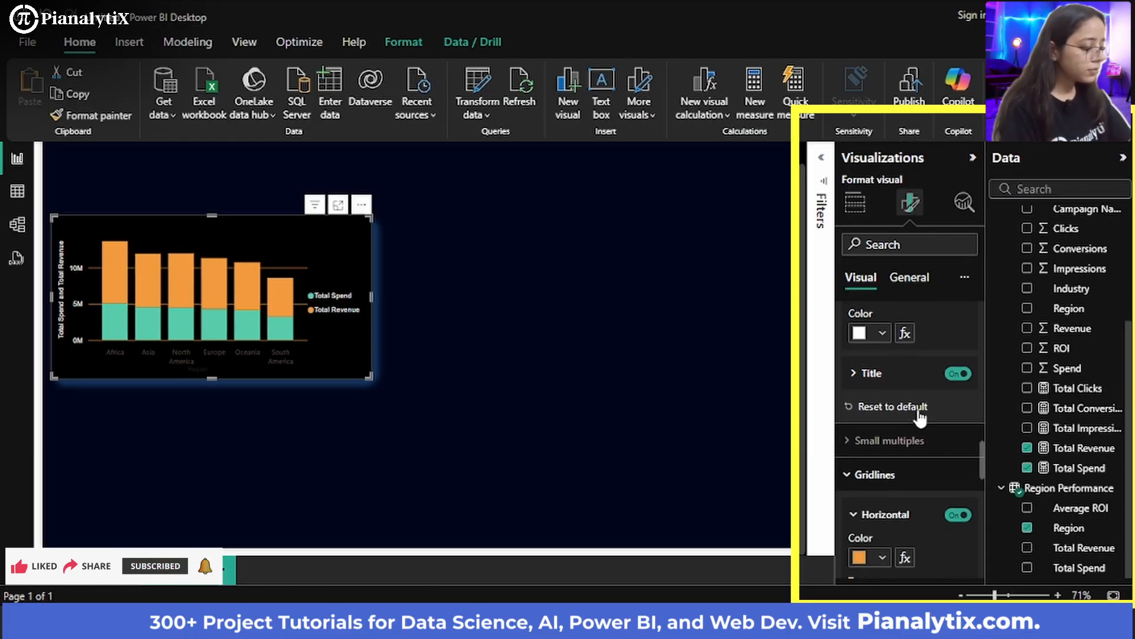
pyautogui.scroll(10, 887, 355)
pyautogui.click(885, 319)
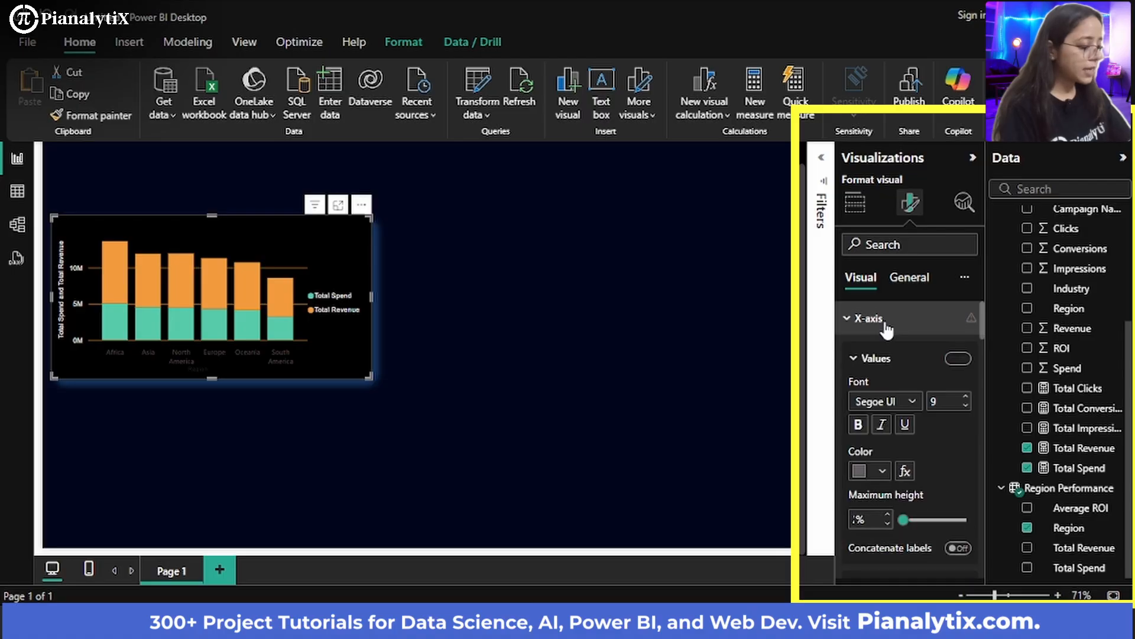
pyautogui.scroll(-2, 885, 329)
pyautogui.click(884, 392)
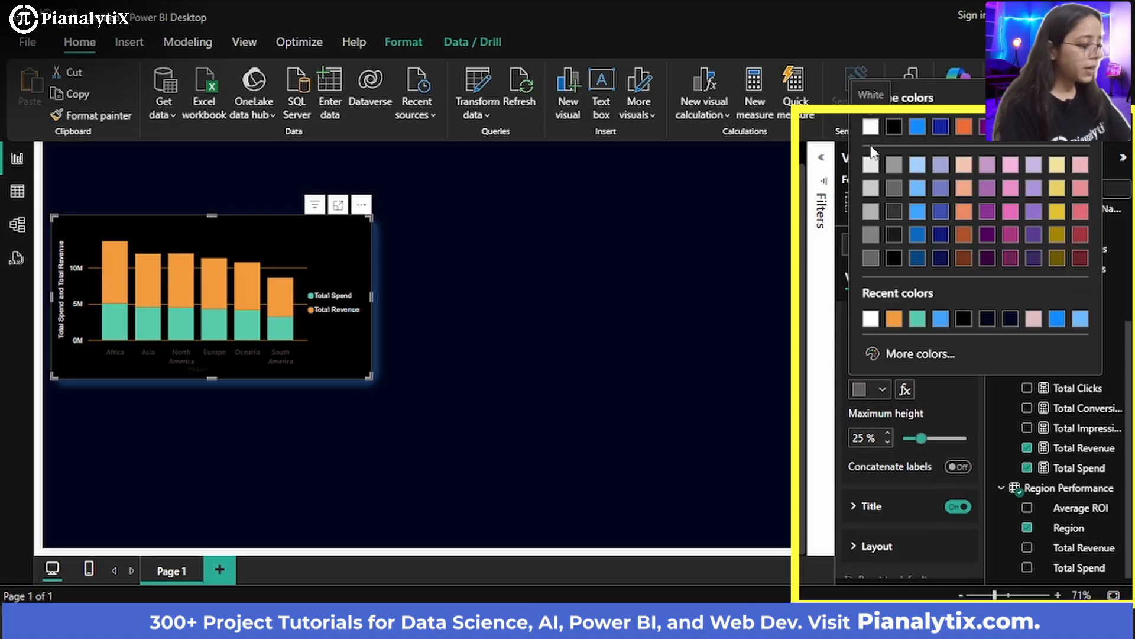
pyautogui.click(869, 128)
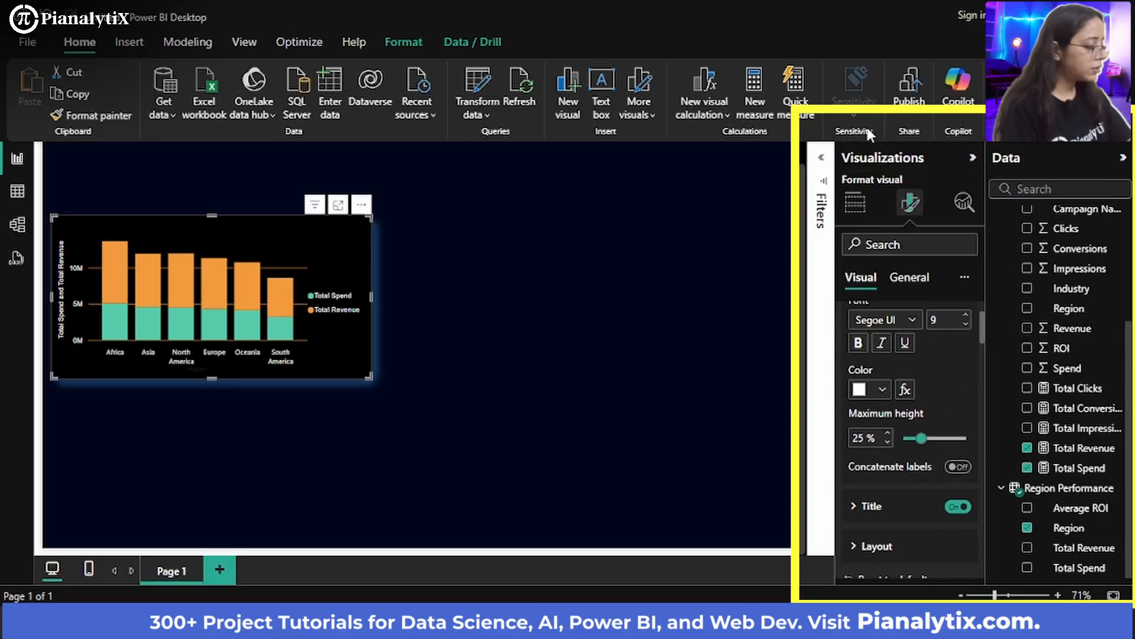
pyautogui.click(966, 324)
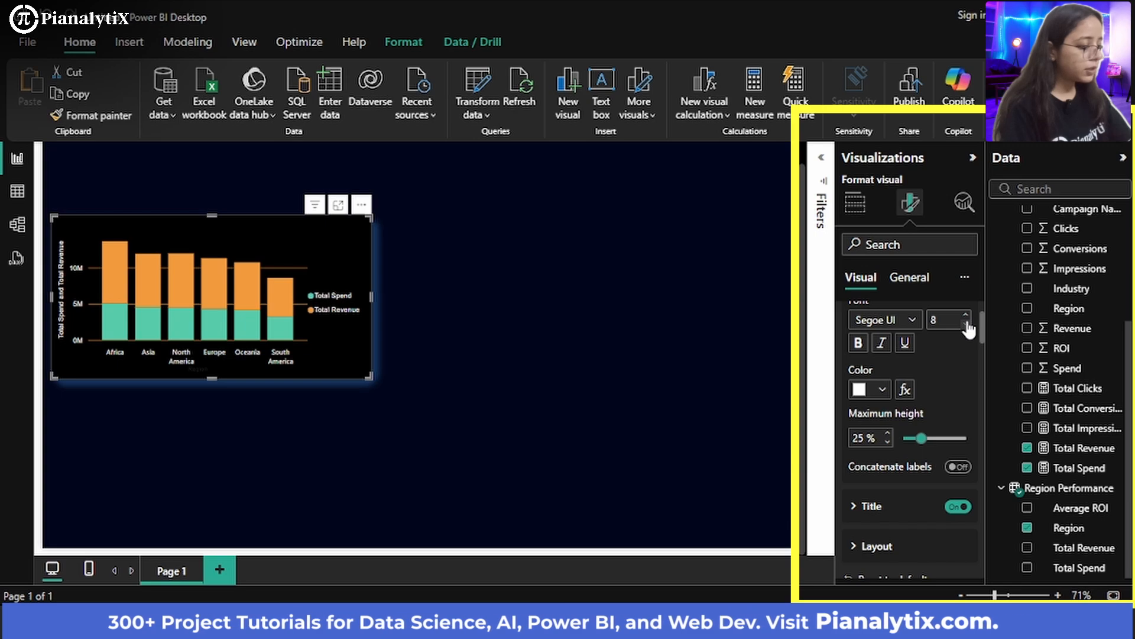
pyautogui.doubleClick(967, 316)
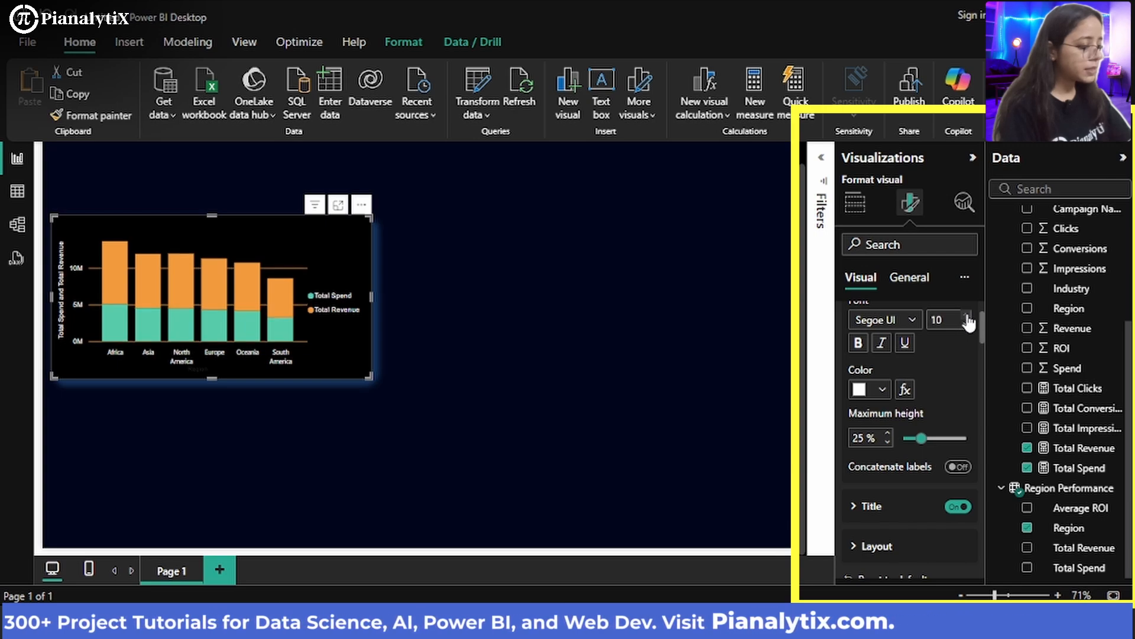
pyautogui.click(909, 322)
pyautogui.scroll(10, 903, 379)
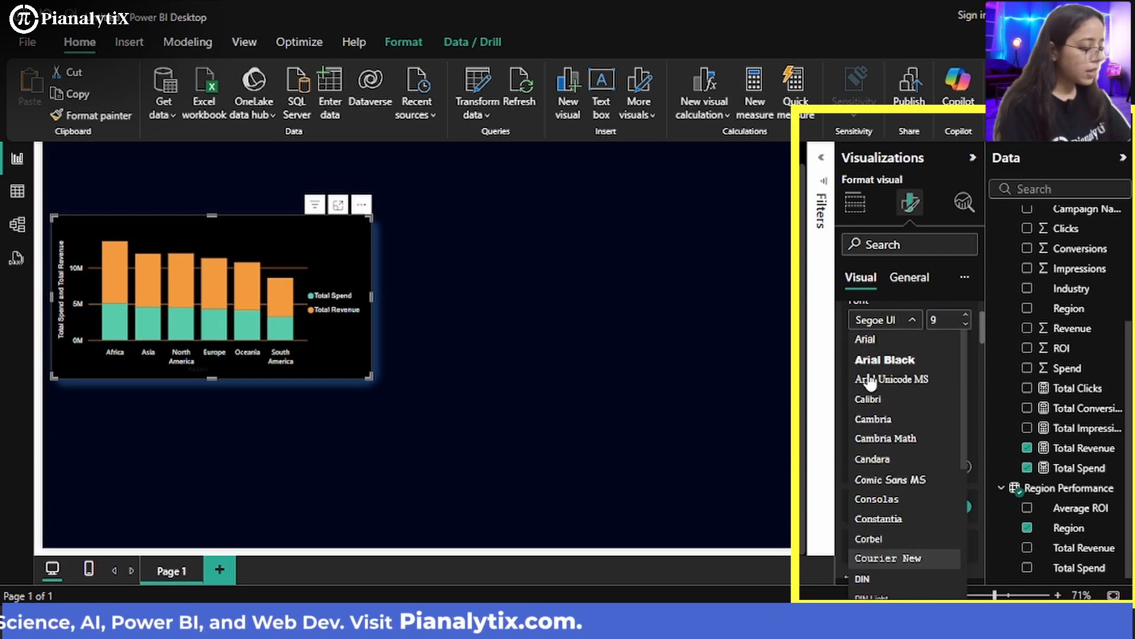
pyautogui.click(903, 340)
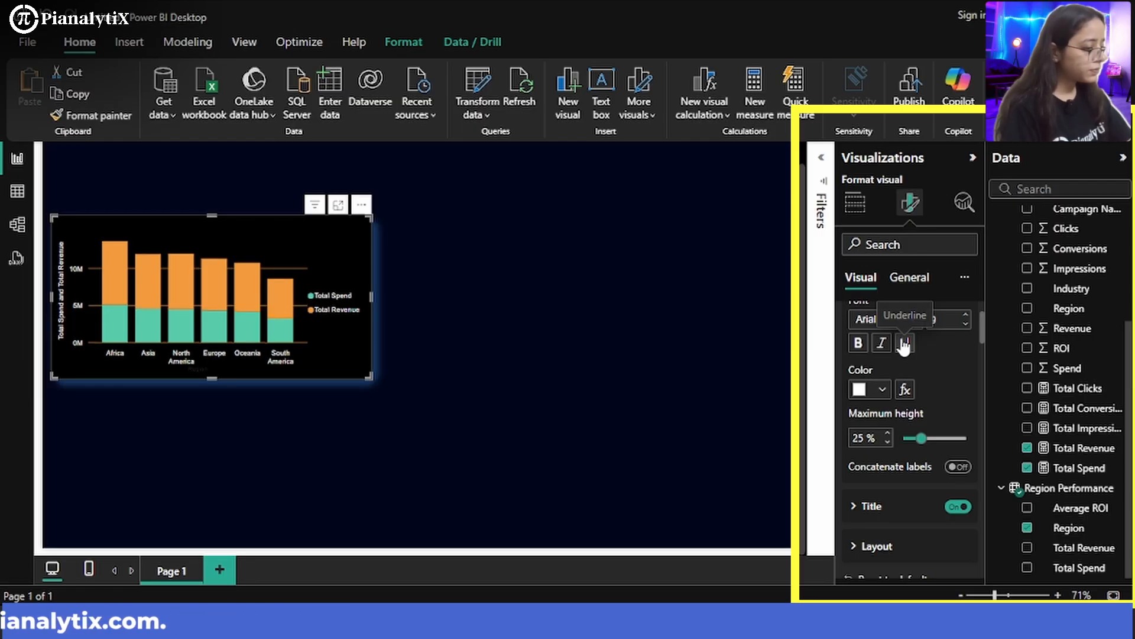
# Set the chart's X-axis title to the Arial font and colour it white
pyautogui.scroll(-1, 901, 438)
pyautogui.click(887, 452)
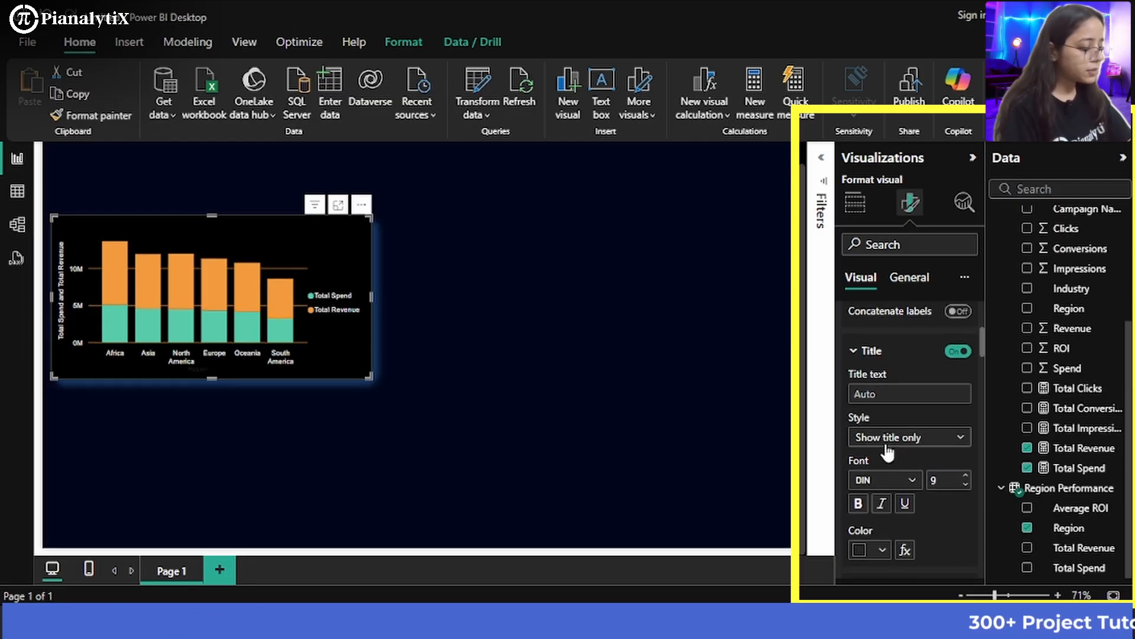
pyautogui.click(912, 478)
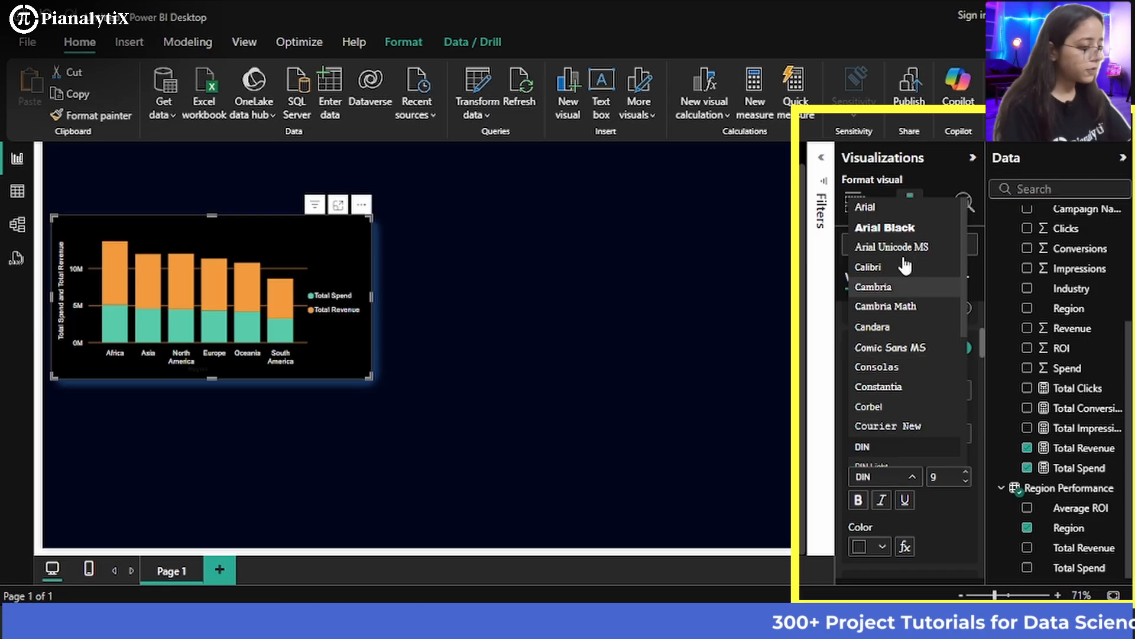
pyautogui.click(893, 207)
pyautogui.scroll(-2, 914, 507)
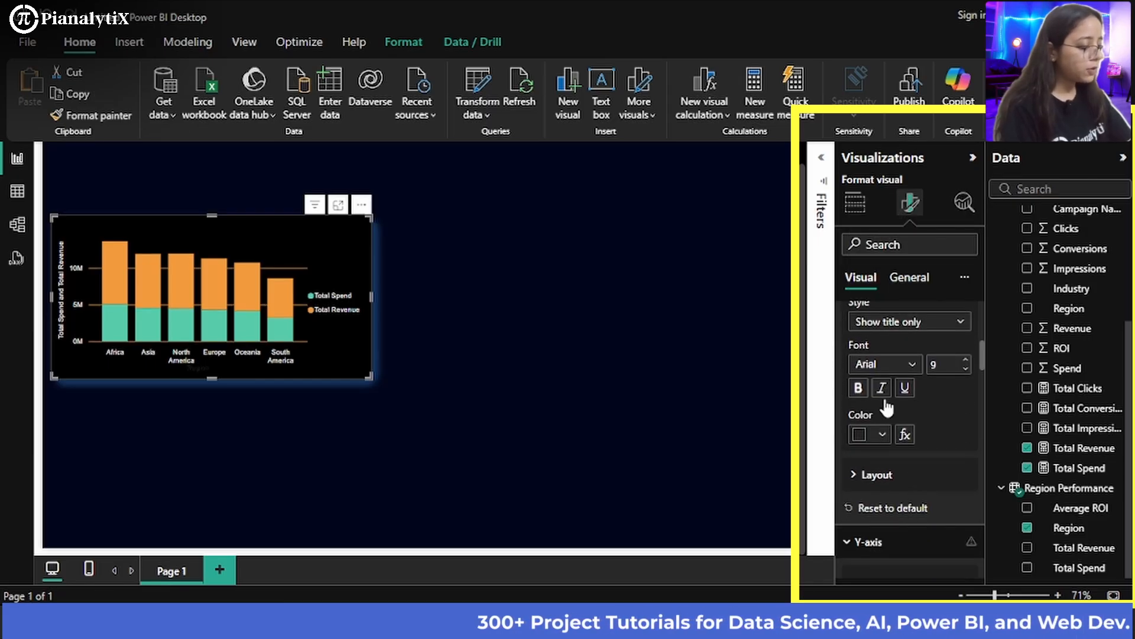
pyautogui.click(875, 434)
pyautogui.click(870, 173)
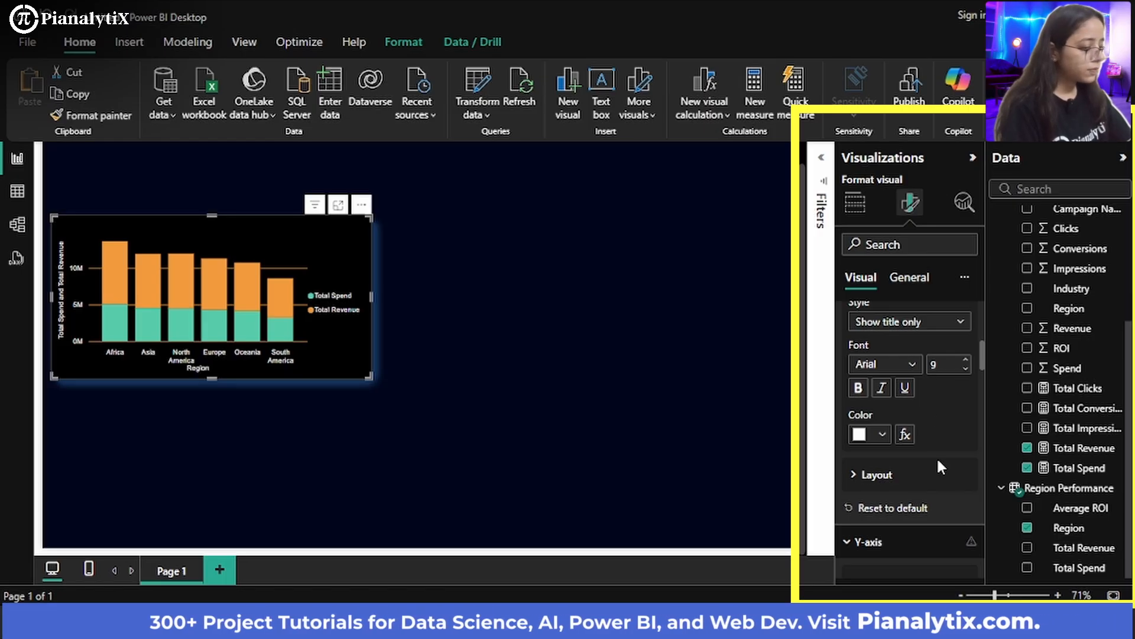
# Set the chart title's text colour to white and its font size to 12
pyautogui.scroll(-3, 937, 456)
pyautogui.scroll(8, 937, 456)
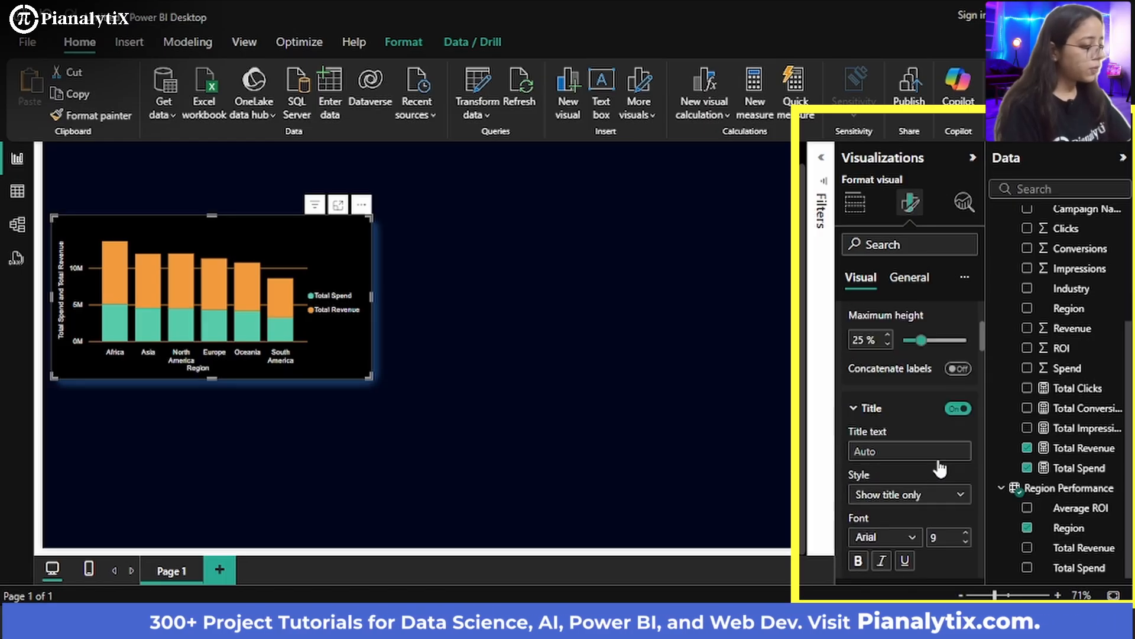
pyautogui.click(896, 283)
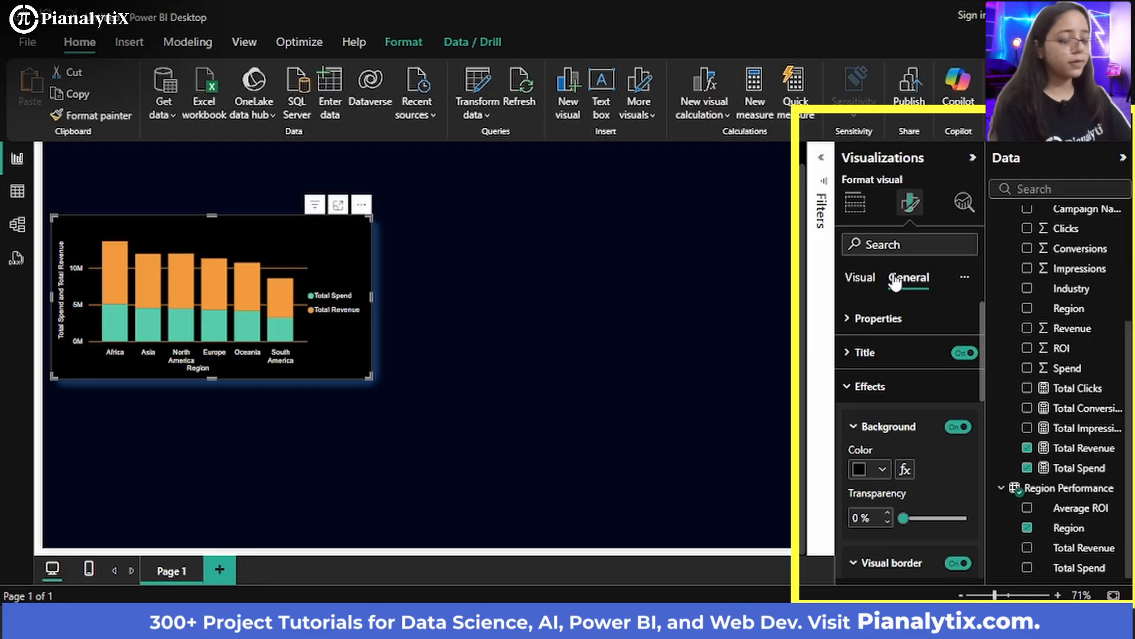
pyautogui.click(881, 353)
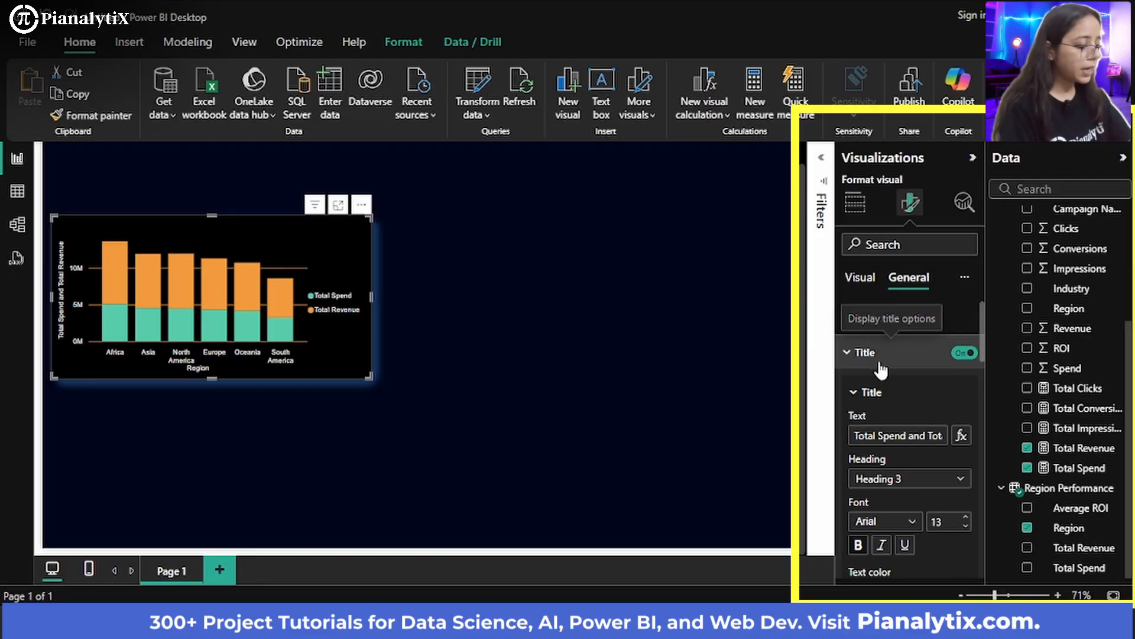
pyautogui.scroll(-3, 883, 437)
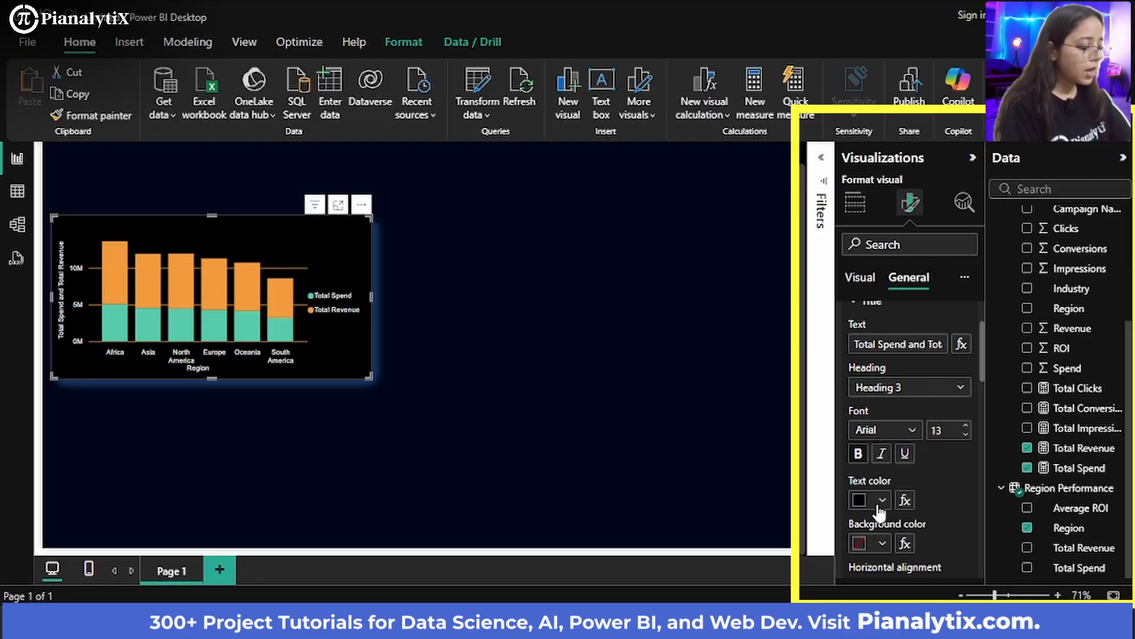
pyautogui.click(881, 501)
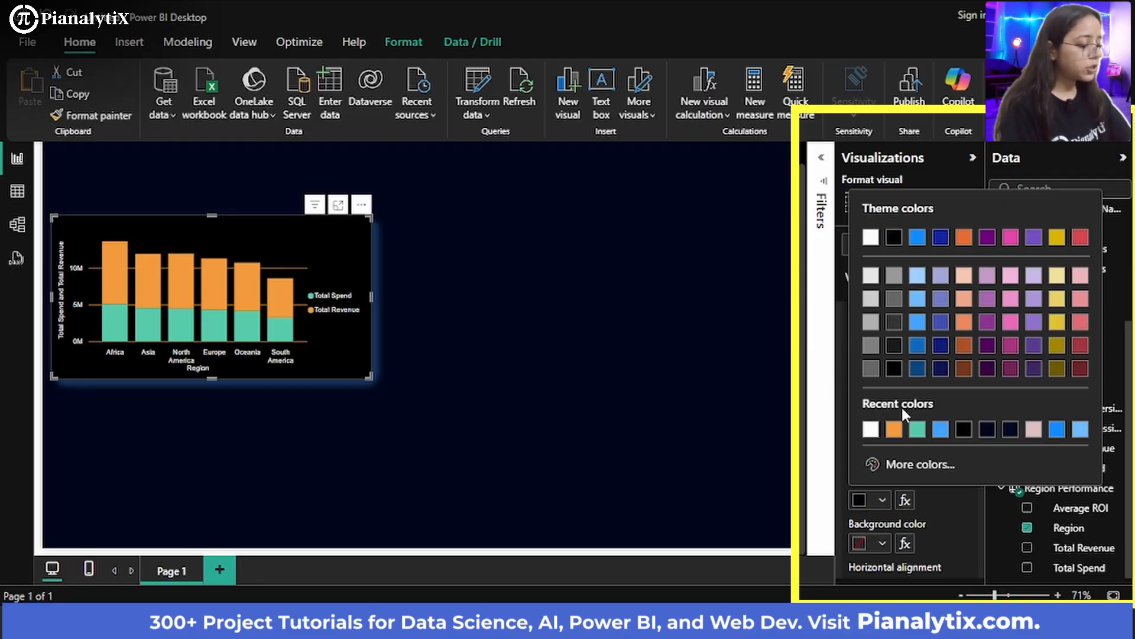
pyautogui.click(869, 237)
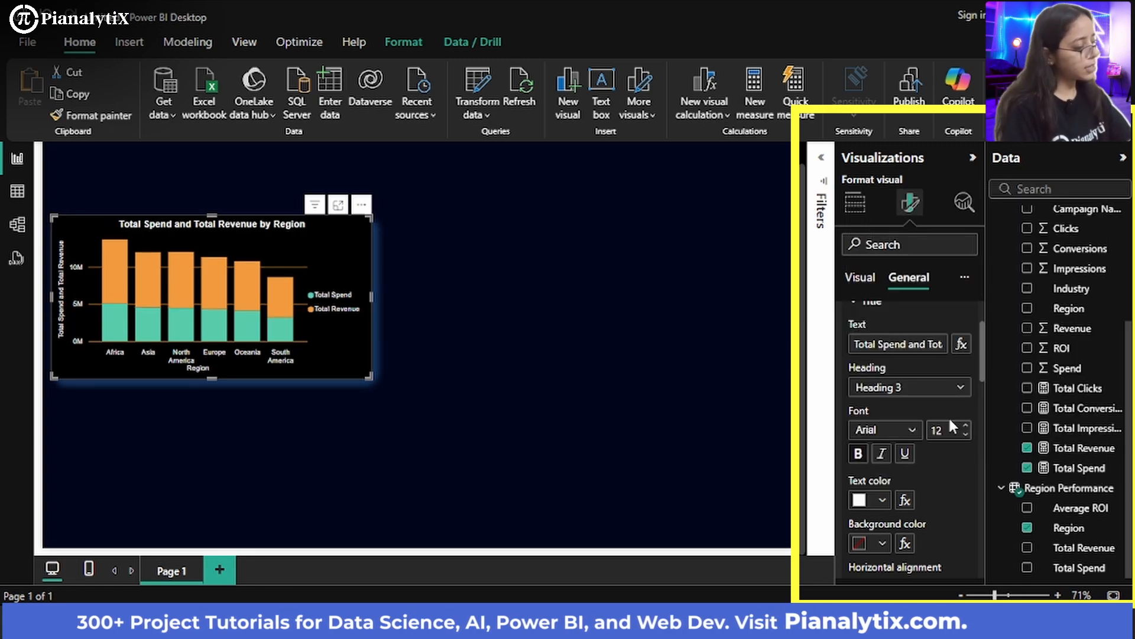
pyautogui.click(553, 354)
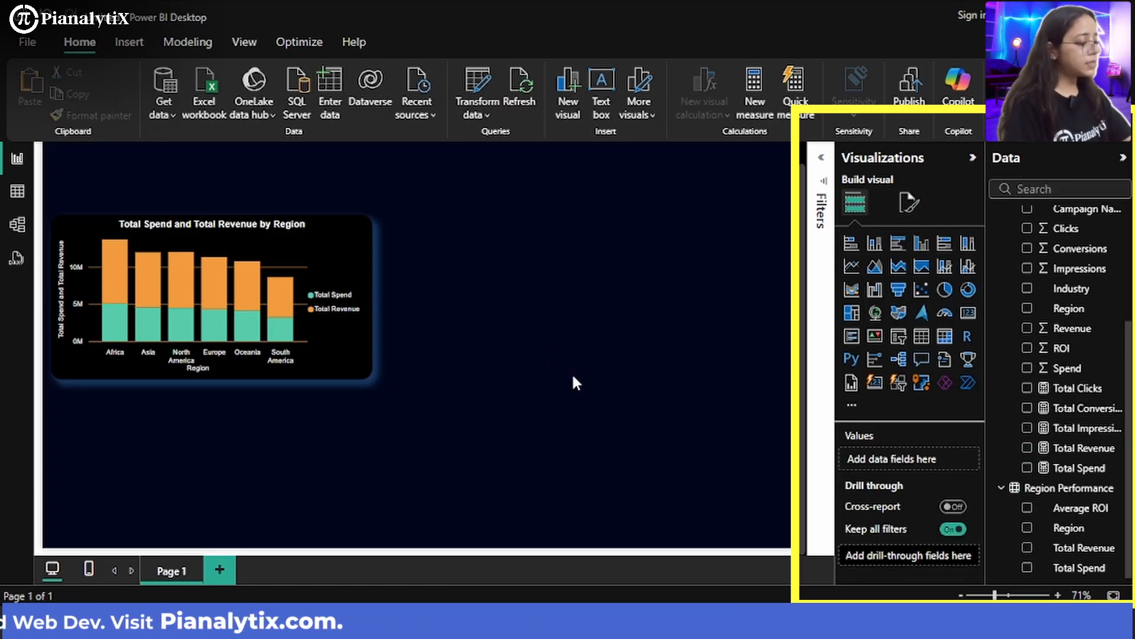
# Turn on data labels for all series of the spend and revenue by region chart
pyautogui.click(917, 213)
pyautogui.scroll(-3, 907, 515)
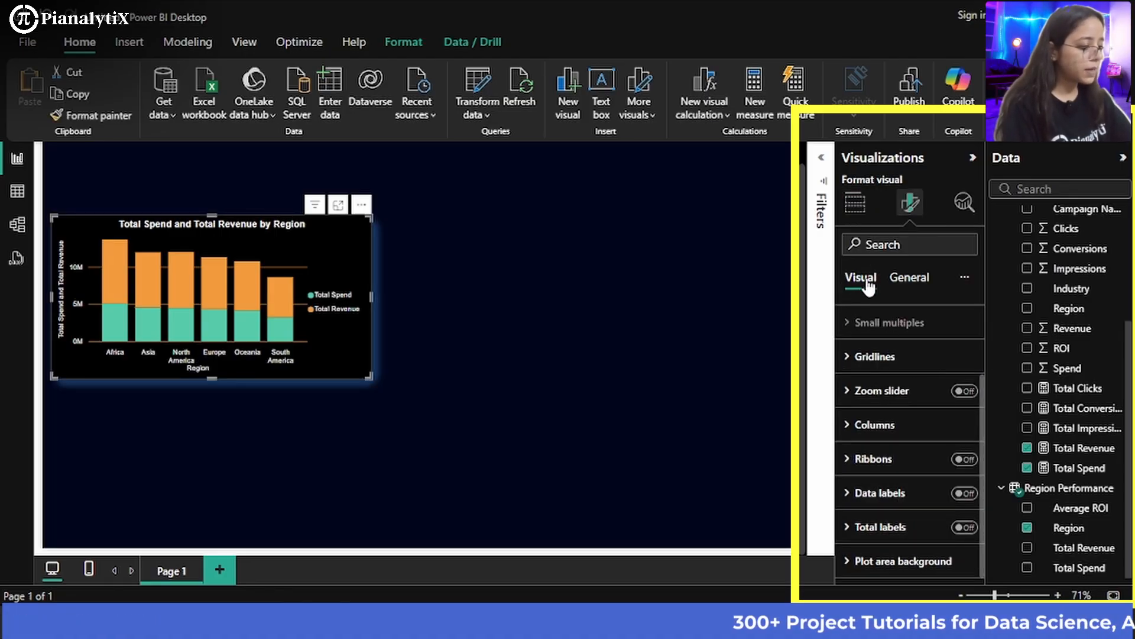
pyautogui.click(892, 502)
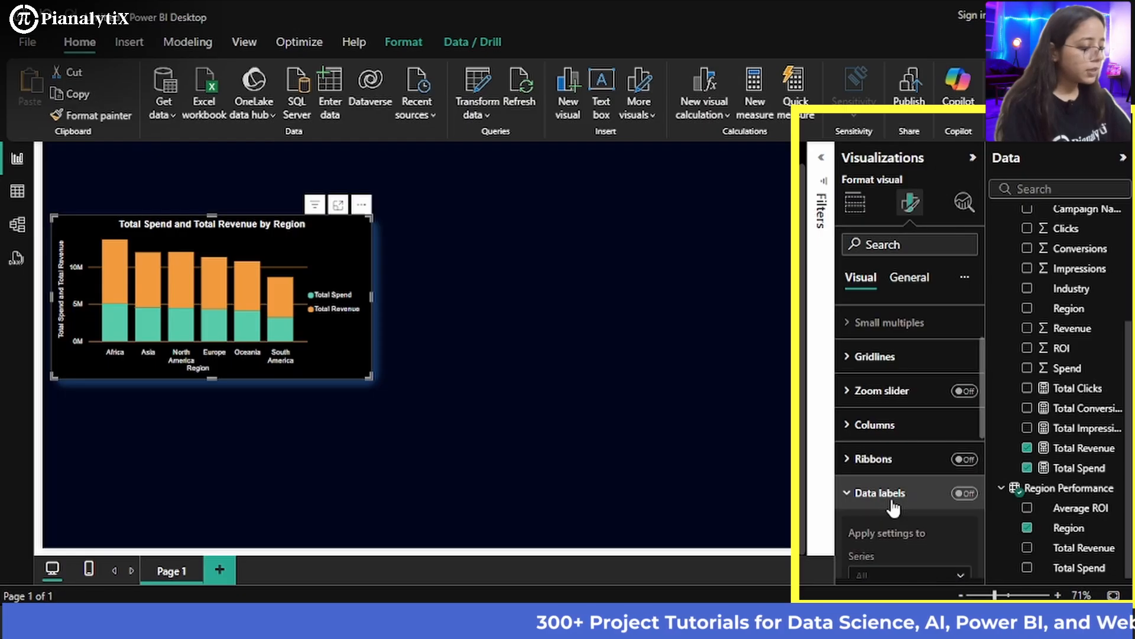
pyautogui.click(963, 493)
pyautogui.scroll(-1, 964, 501)
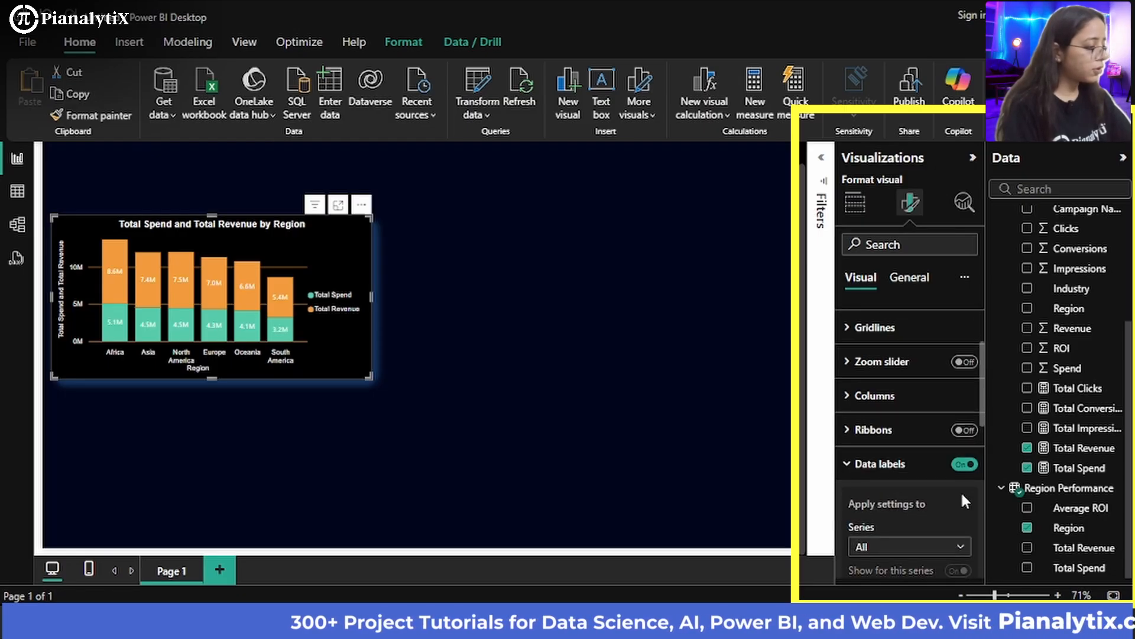
# Insert a line and clustered column chart, place it beside the region chart and widen it towards the canvas edge
pyautogui.click(518, 346)
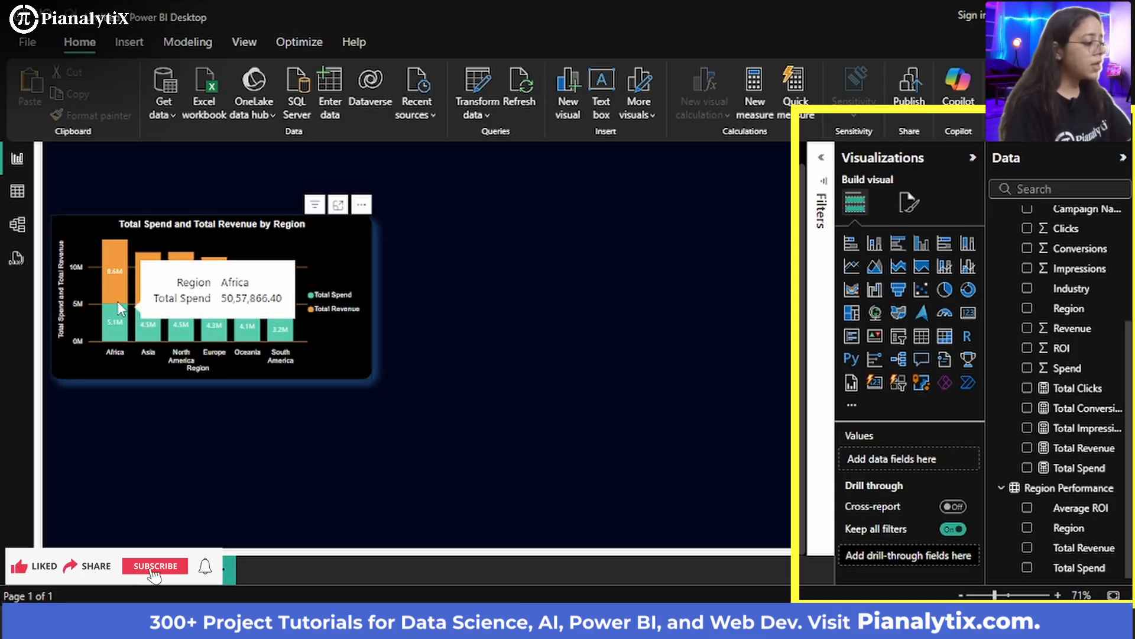
pyautogui.moveTo(114, 292)
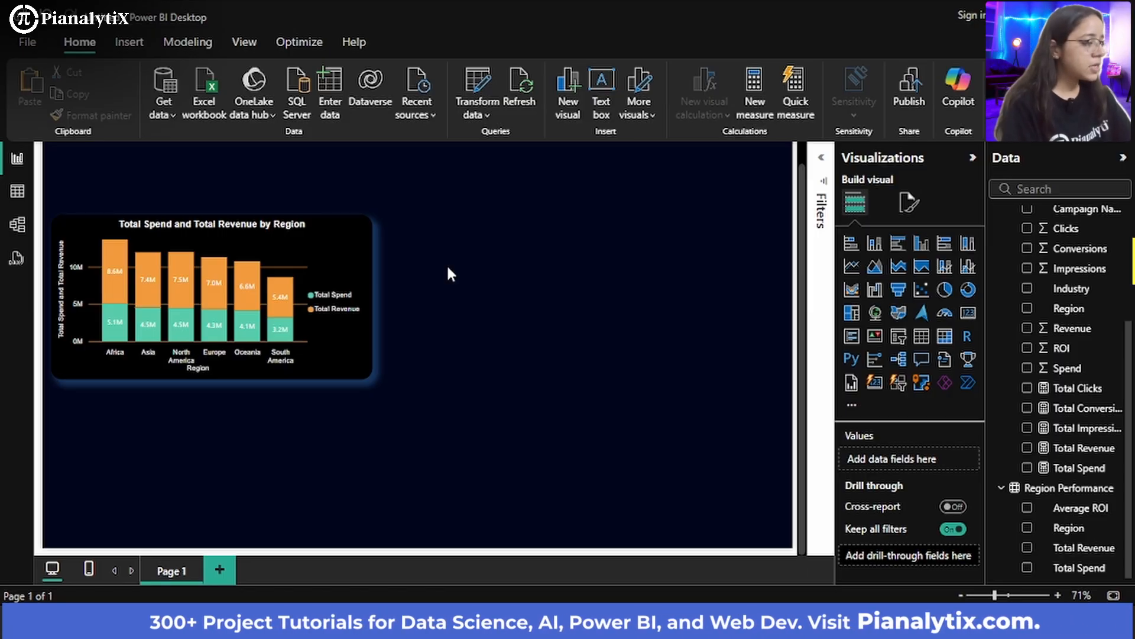
pyautogui.click(968, 268)
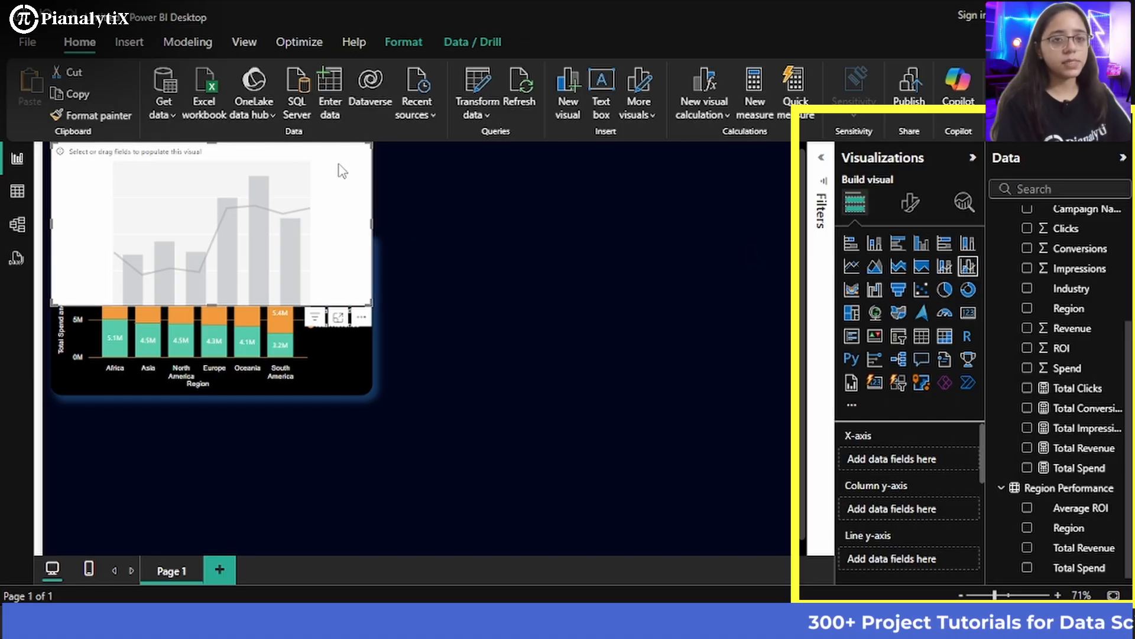
pyautogui.moveTo(342, 171); pyautogui.dragTo(695, 262)
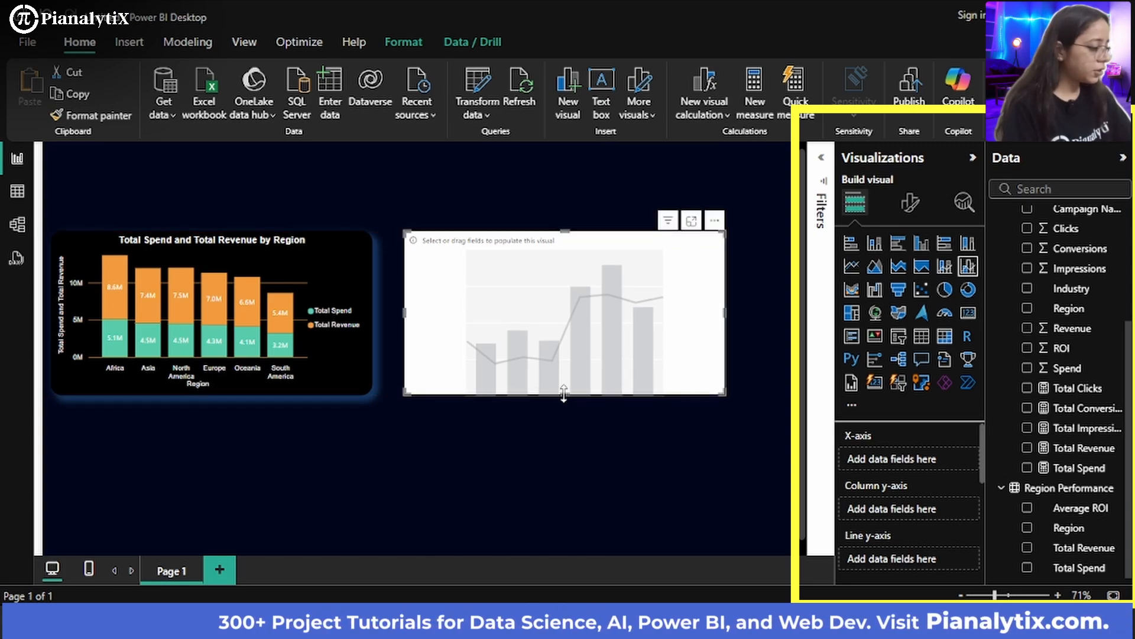
pyautogui.moveTo(563, 393); pyautogui.dragTo(562, 395)
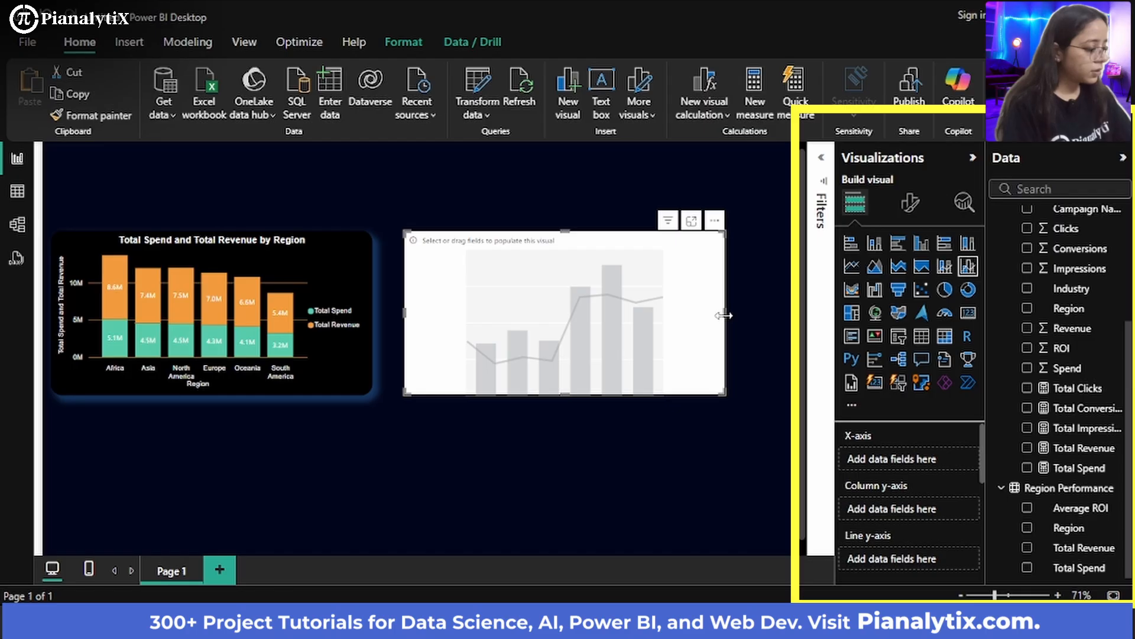
pyautogui.moveTo(724, 315); pyautogui.dragTo(777, 321)
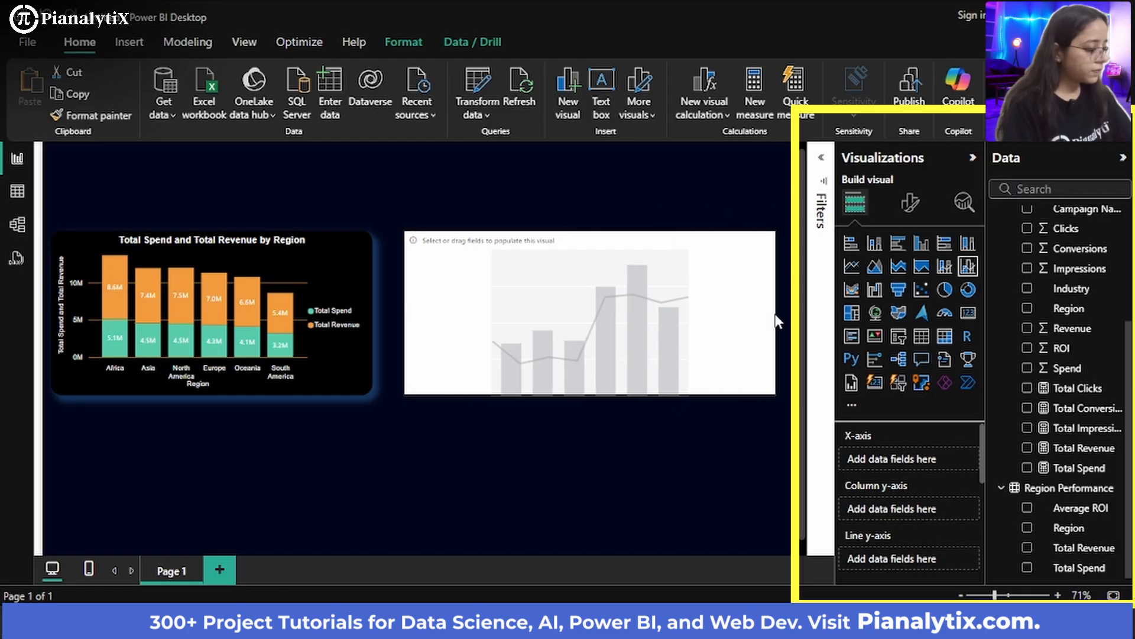
pyautogui.click(708, 454)
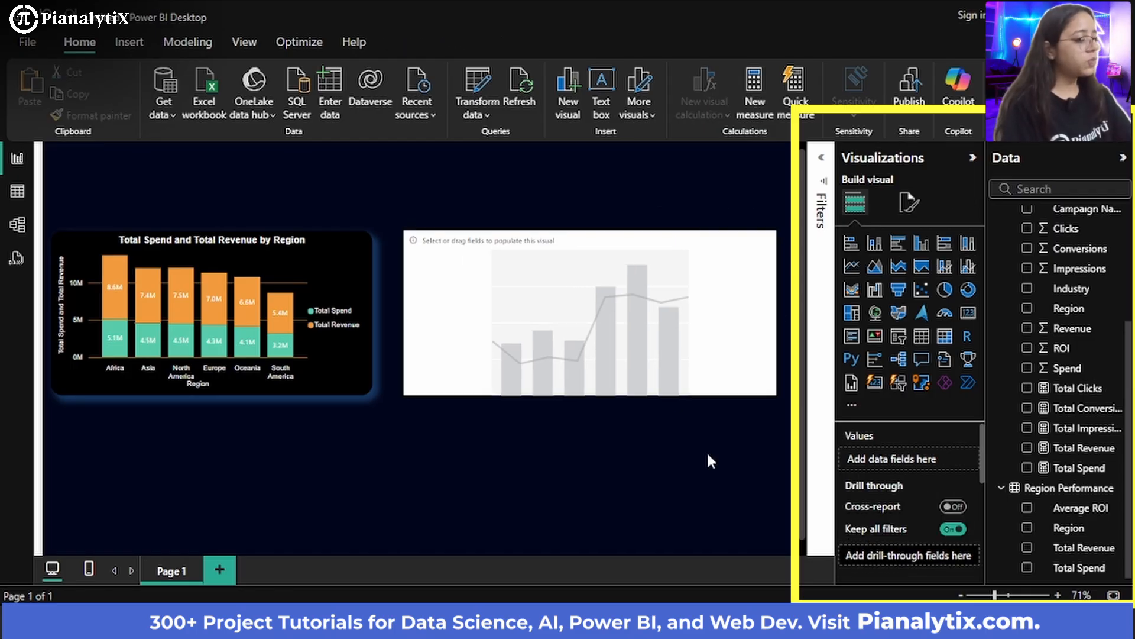
# Assign Campaign Name from the Marketing Campaign Details table to the new chart's X-axis
pyautogui.click(739, 343)
pyautogui.scroll(-1, 926, 434)
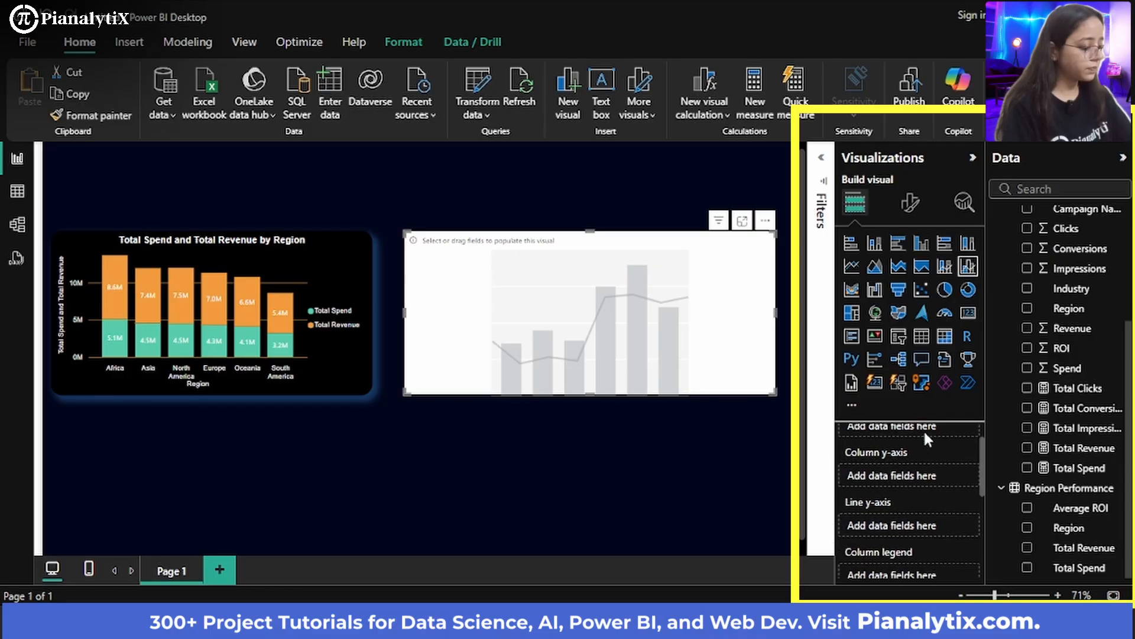
pyautogui.scroll(5, 1065, 387)
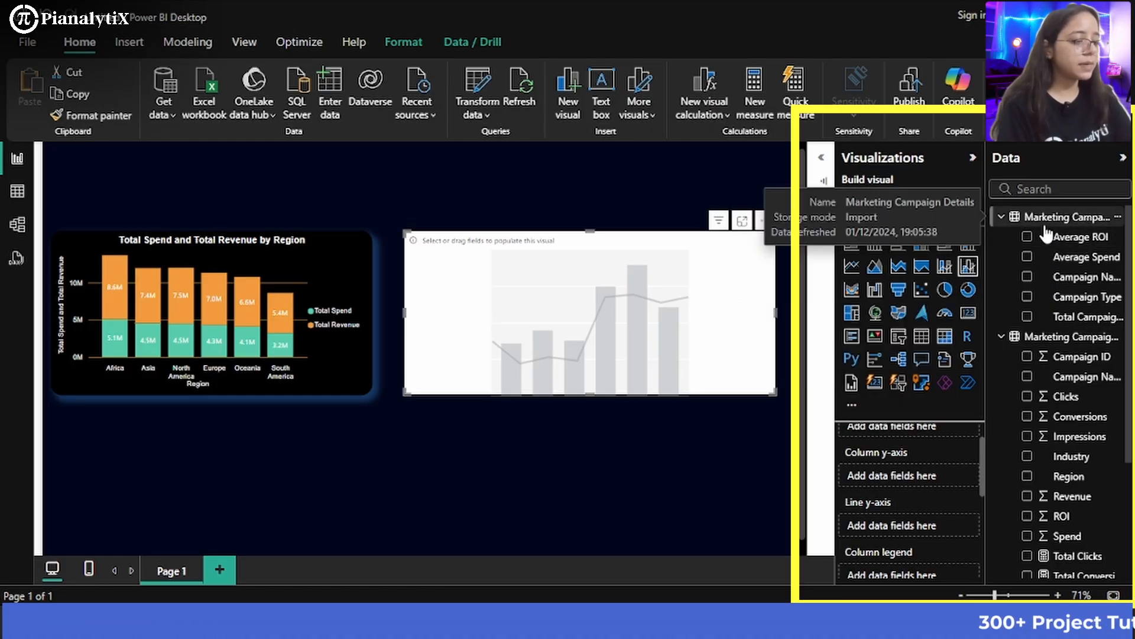
pyautogui.moveTo(1083, 288); pyautogui.dragTo(915, 458)
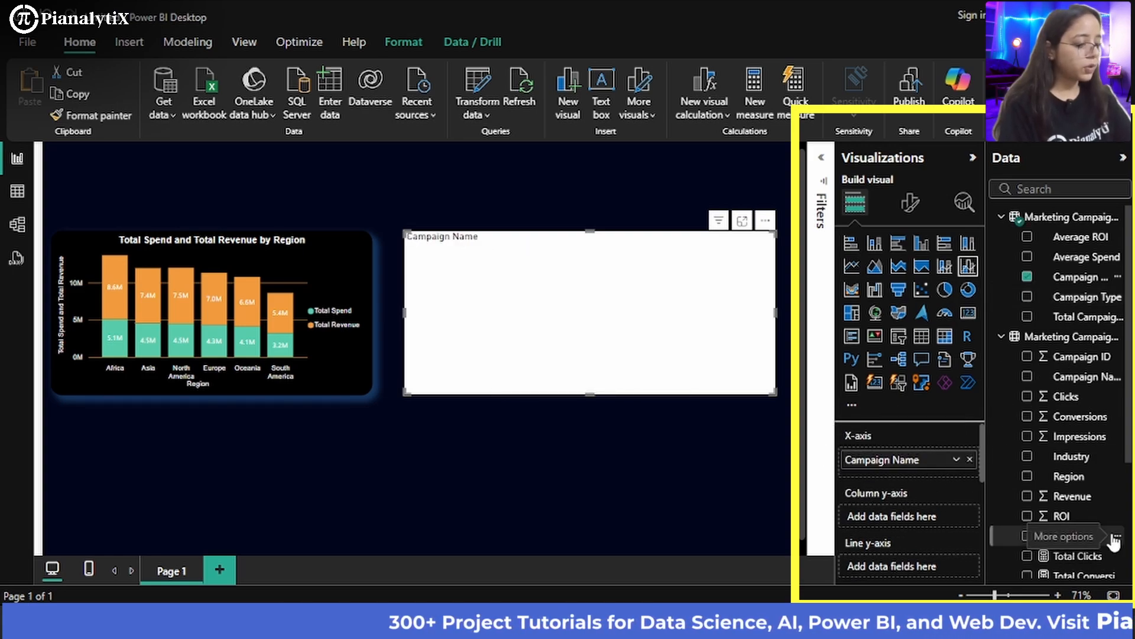
# Assign the Total Spend measure to the new chart's column y-axis
pyautogui.scroll(-1, 1112, 539)
pyautogui.scroll(-3, 1114, 539)
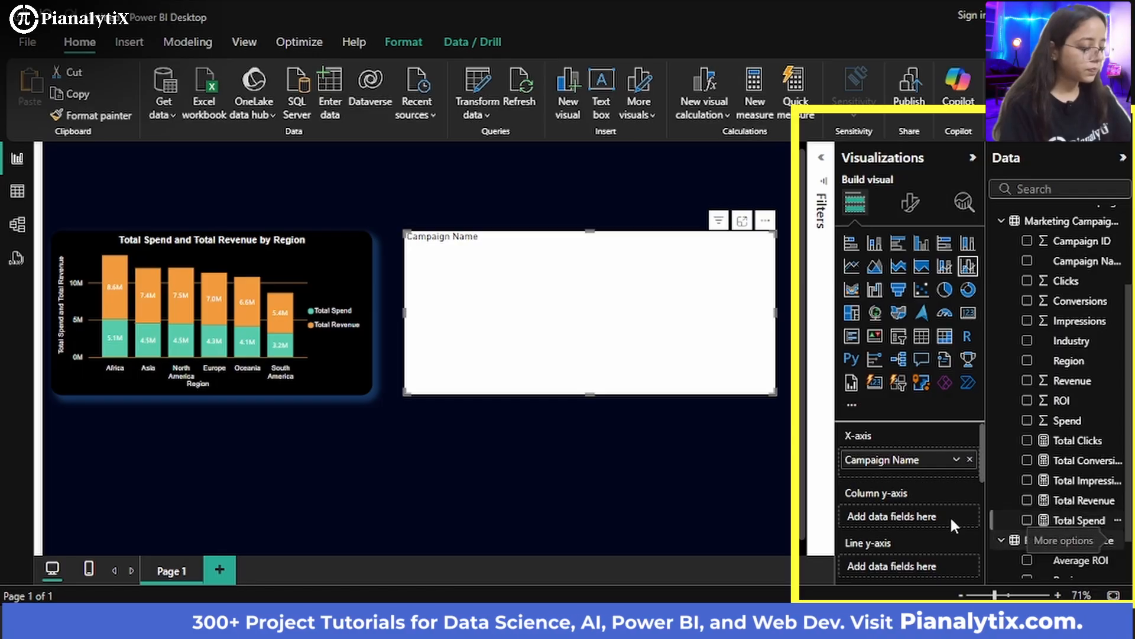
pyautogui.scroll(-1, 922, 526)
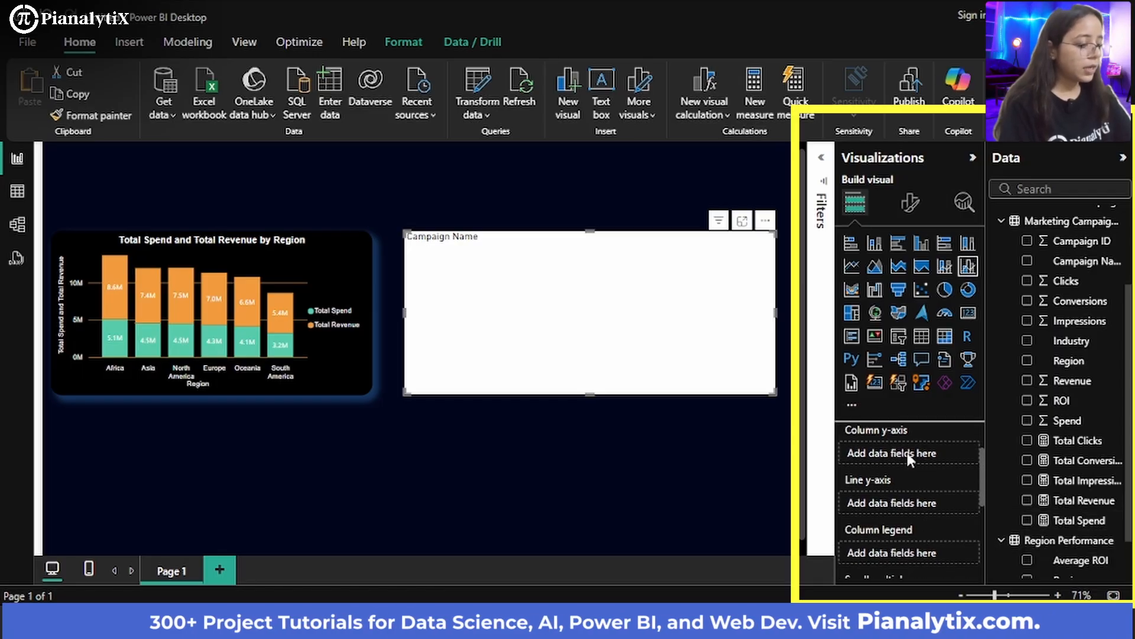
pyautogui.scroll(-2, 1064, 508)
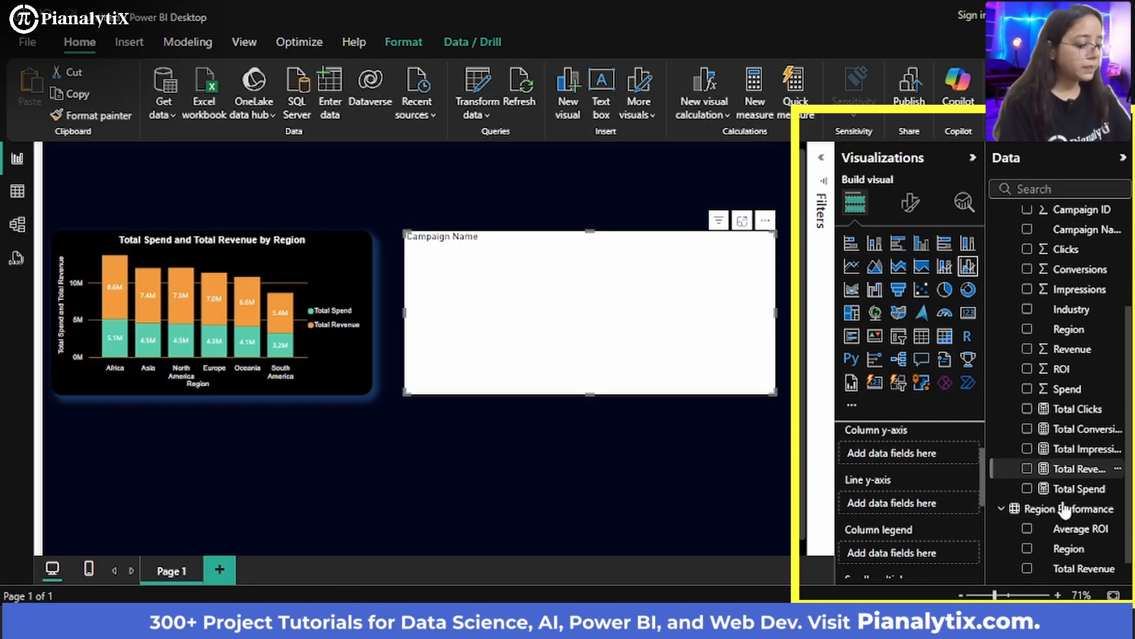
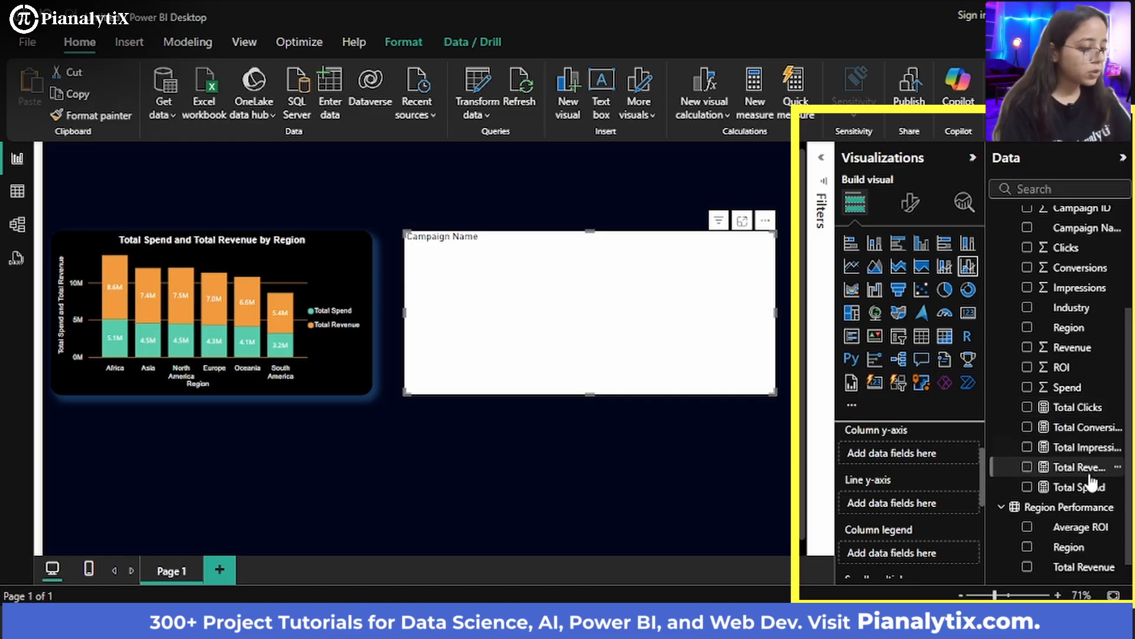
pyautogui.moveTo(925, 457); pyautogui.dragTo(927, 458)
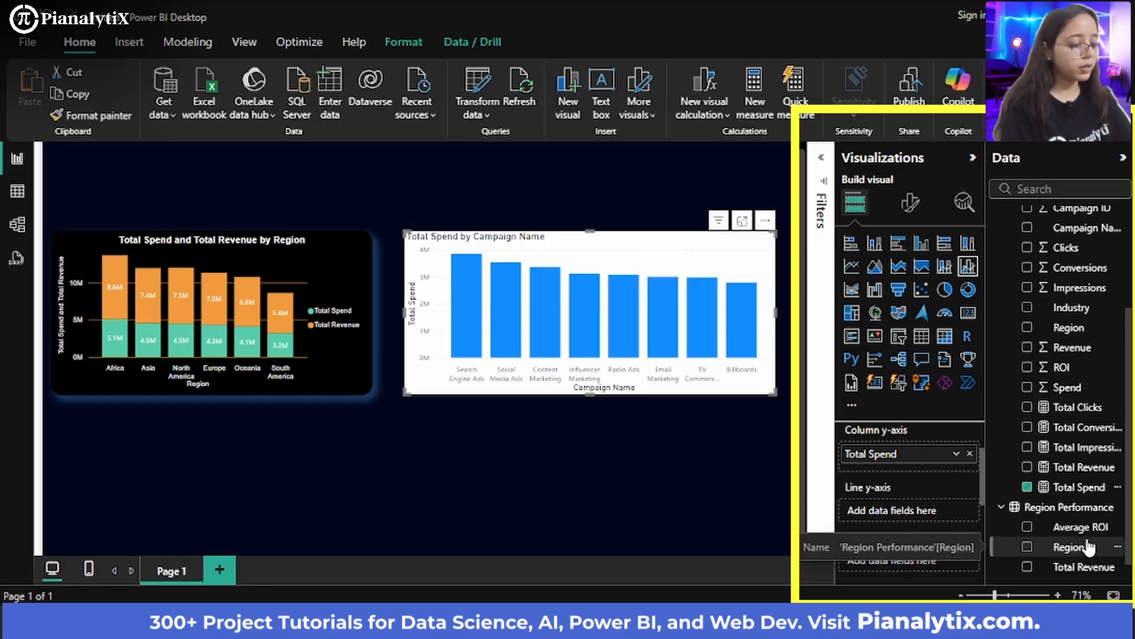
# Plot ROI from the Marketing Campaign Performance table on the line y-axis, aggregated as Average, instead of the Region Performance table's Average ROI
pyautogui.moveTo(938, 507); pyautogui.dragTo(937, 510)
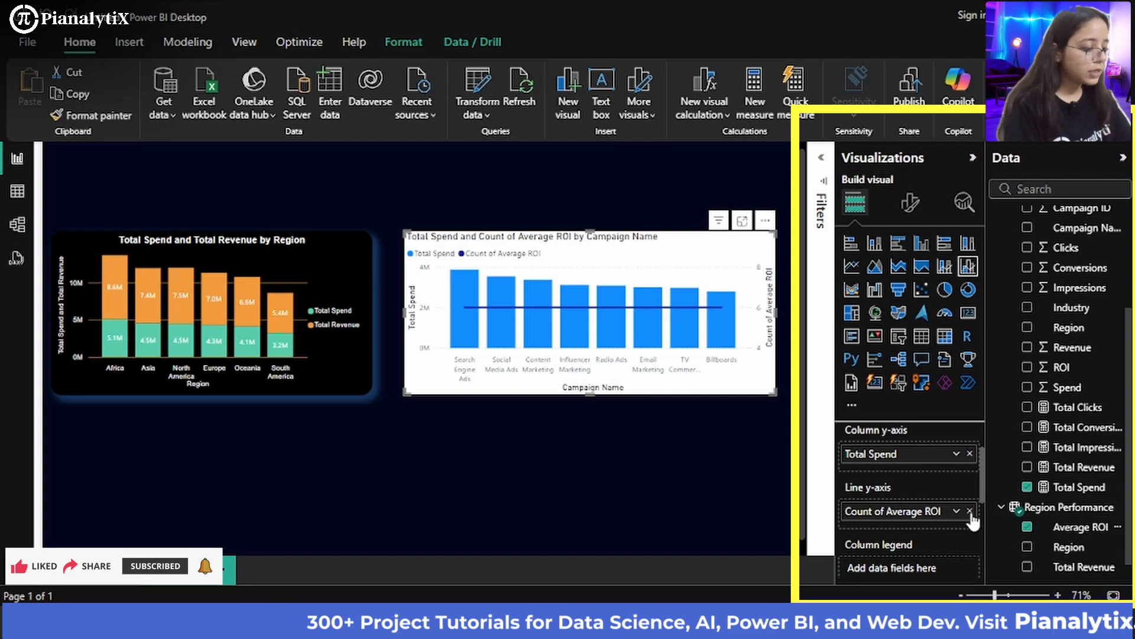
pyautogui.click(970, 512)
pyautogui.scroll(2, 1077, 414)
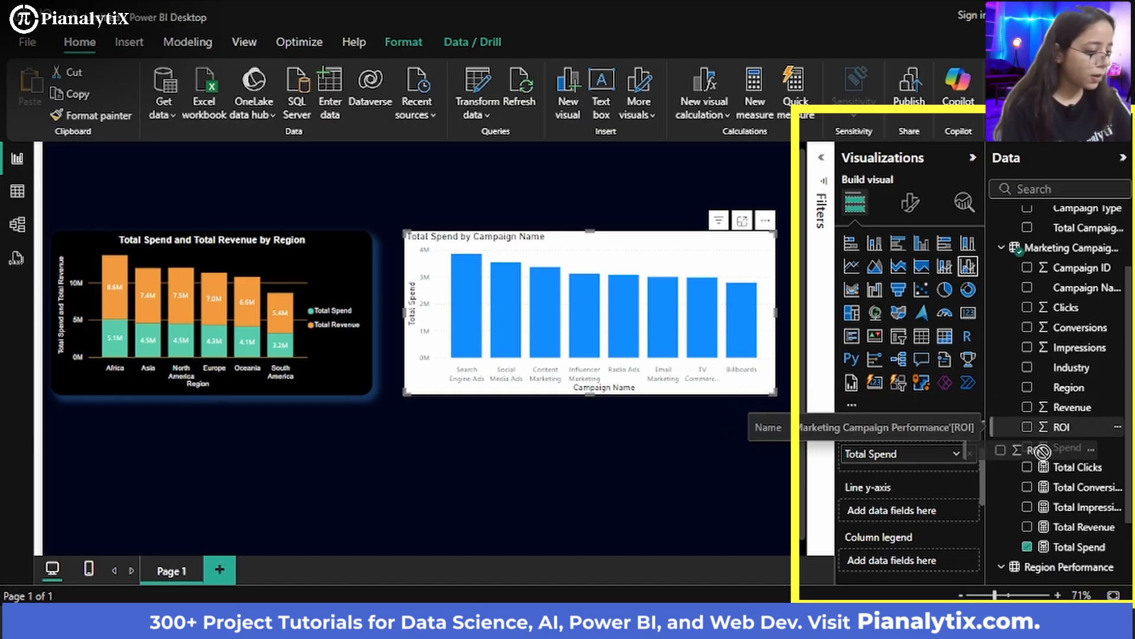
pyautogui.moveTo(1042, 452); pyautogui.dragTo(922, 515)
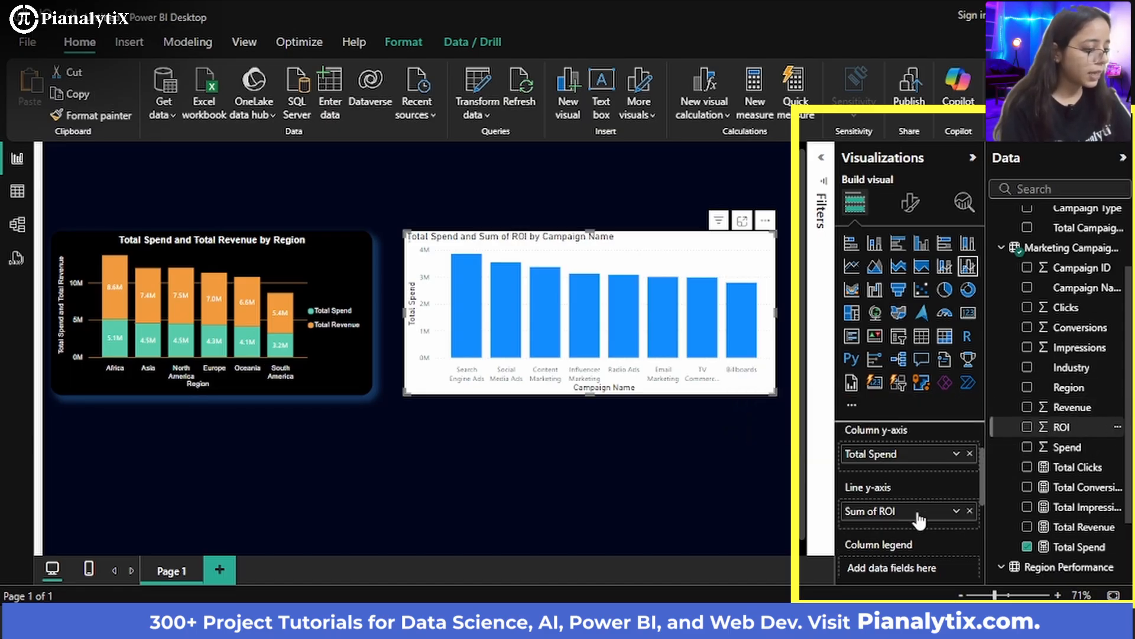
pyautogui.click(956, 512)
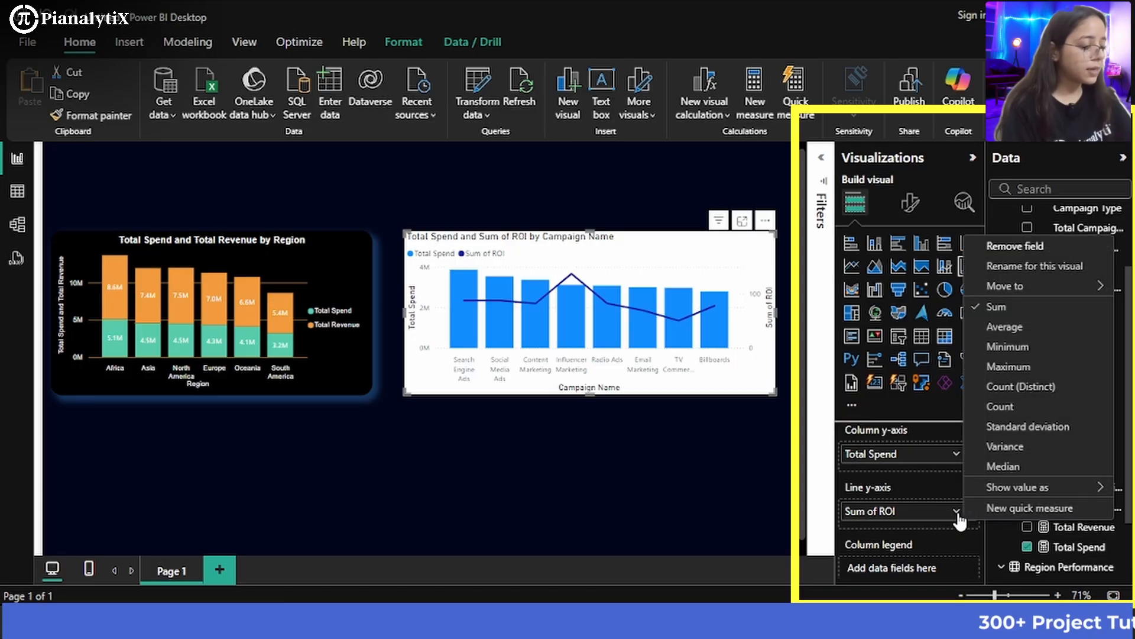
pyautogui.click(1004, 329)
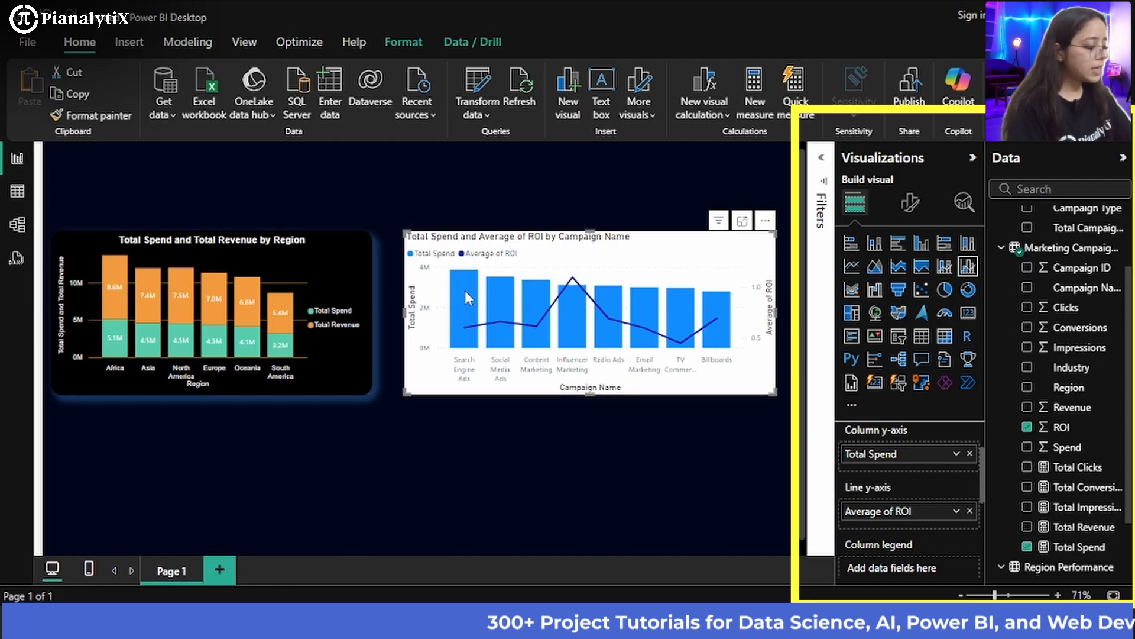
pyautogui.moveTo(465, 292)
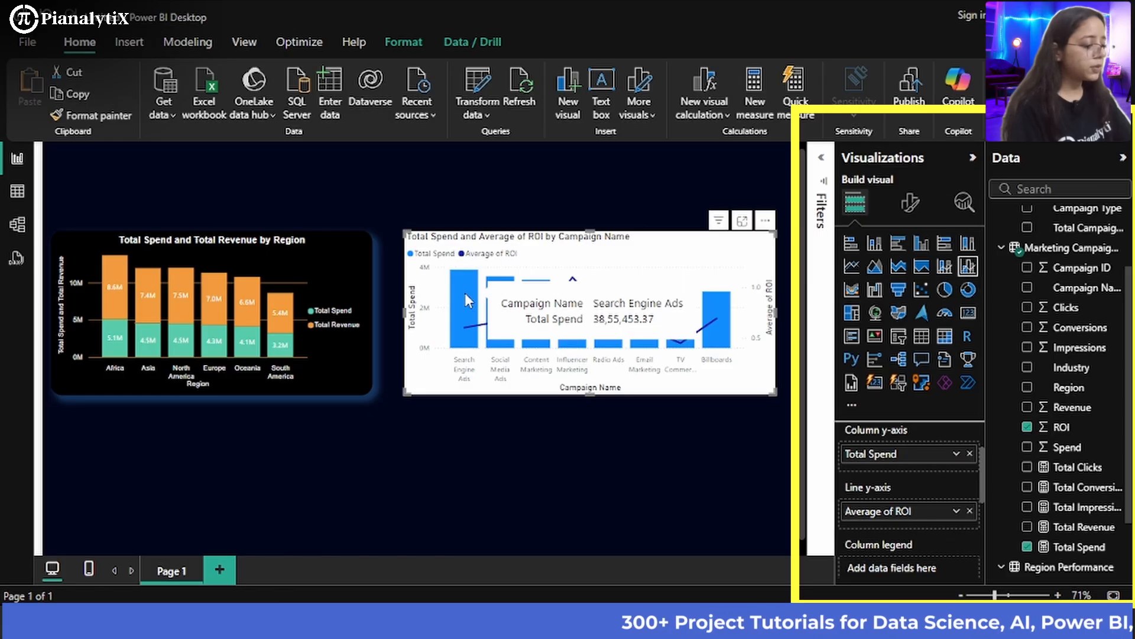
pyautogui.moveTo(475, 334)
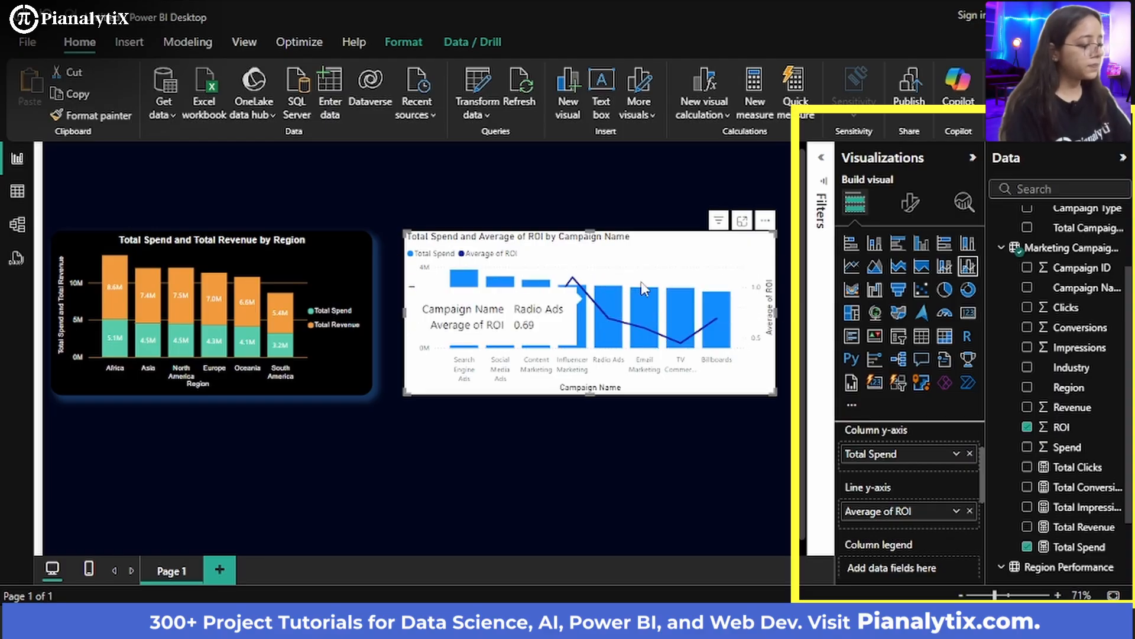
# Copy the region chart's formatting onto the campaign chart with Format painter
pyautogui.click(292, 254)
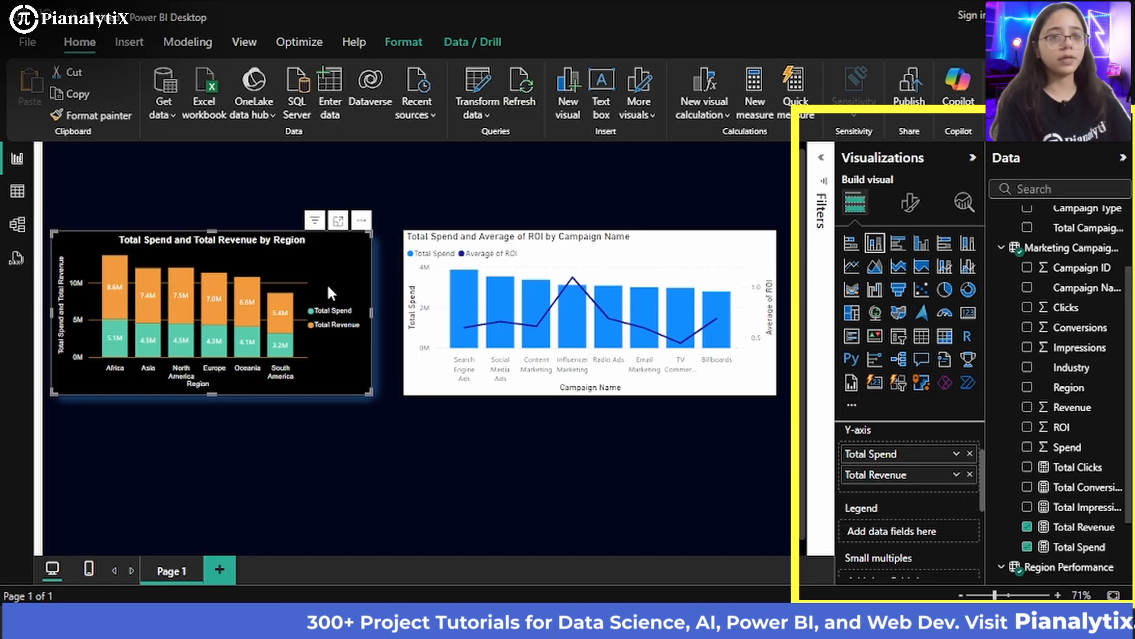
pyautogui.click(125, 116)
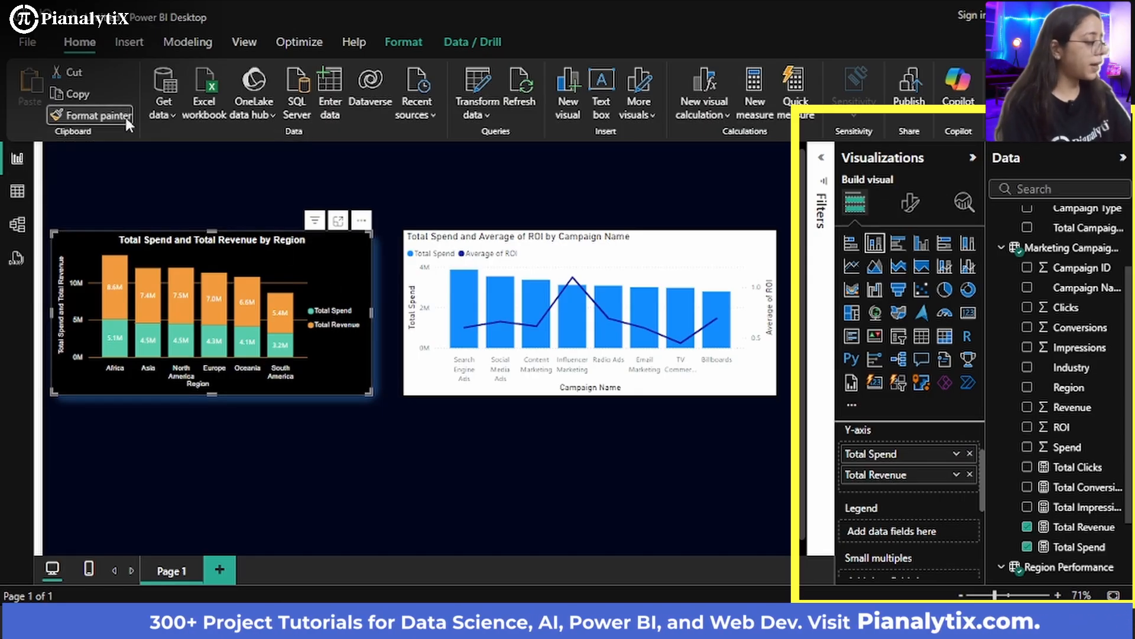
pyautogui.click(656, 249)
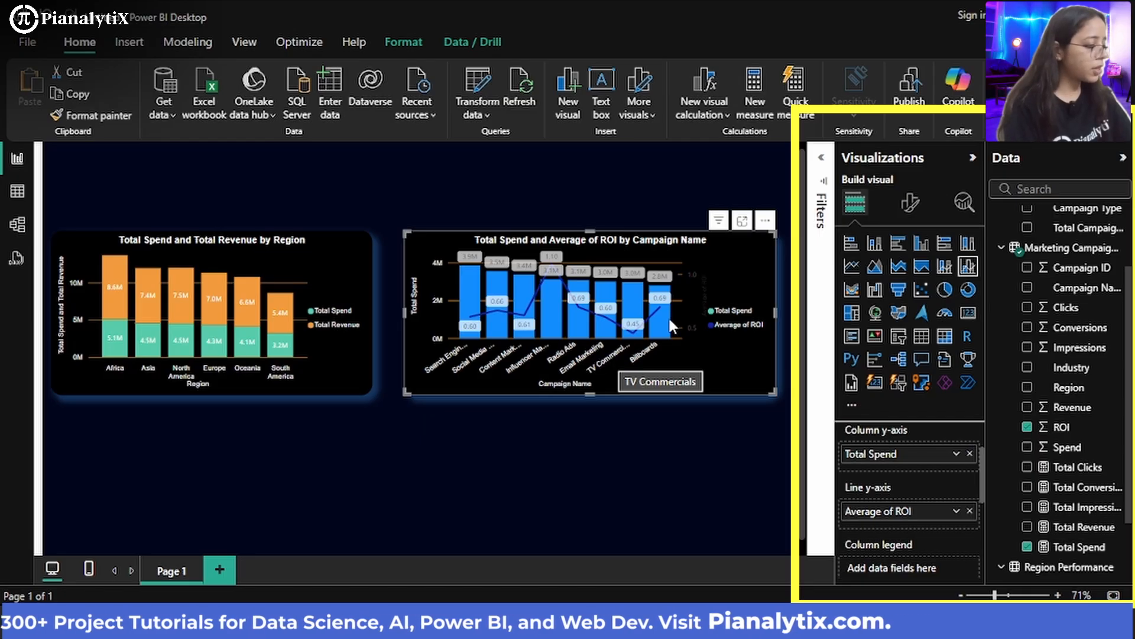
# Widen the campaign chart slightly and set the font size of its X-axis values to 8
pyautogui.click(914, 207)
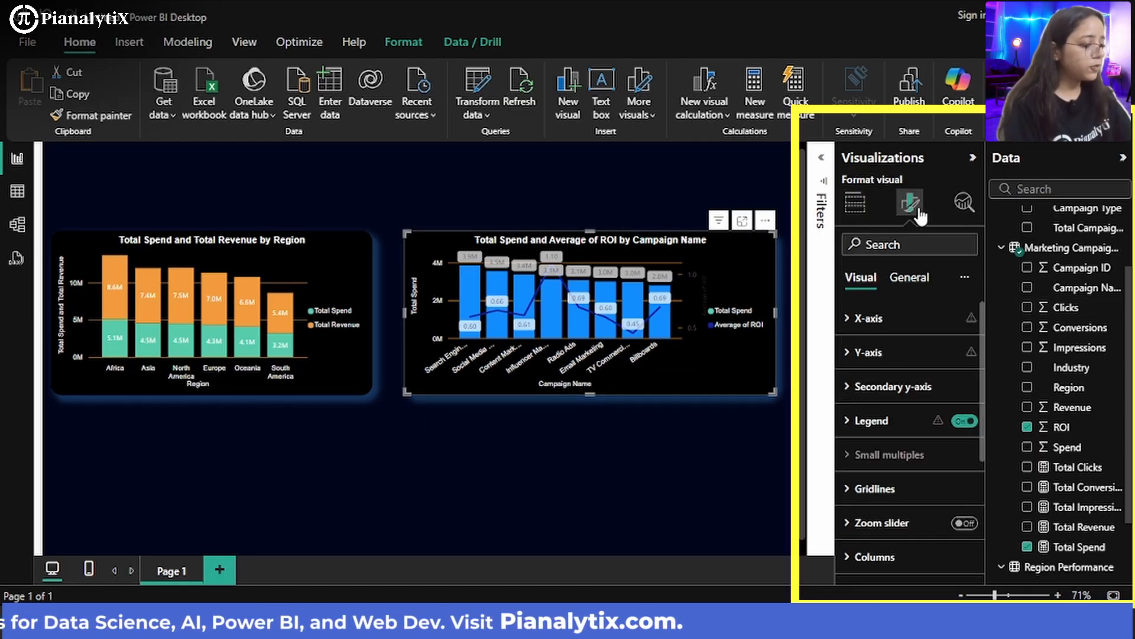
pyautogui.click(883, 322)
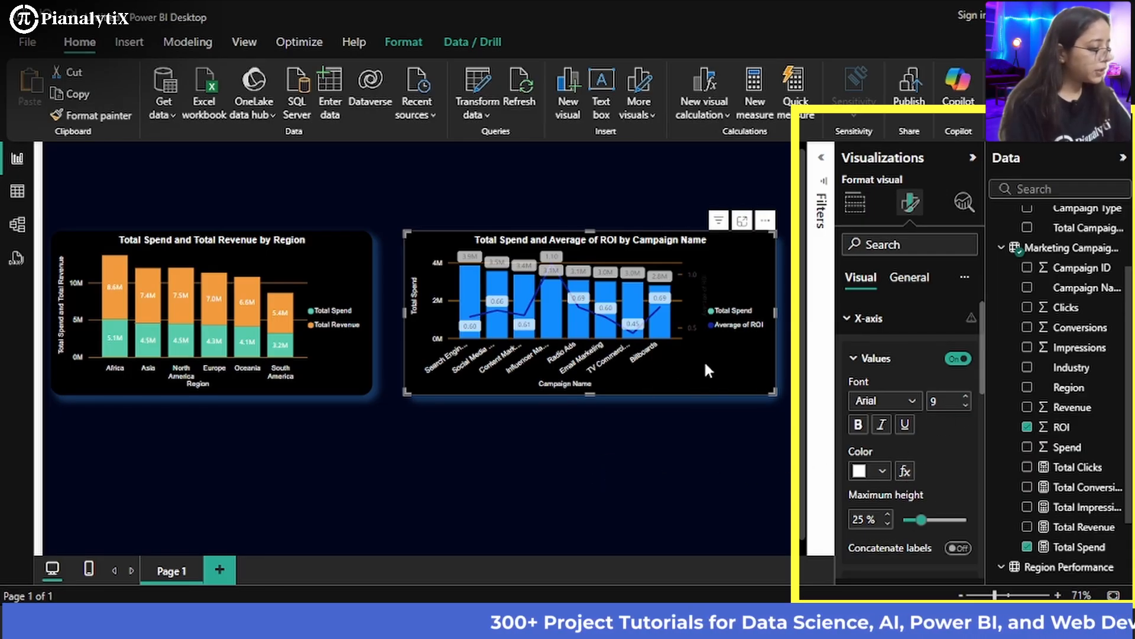
pyautogui.moveTo(404, 312)
pyautogui.mouseDown()
pyautogui.moveTo(367, 314)
pyautogui.moveTo(404, 315)
pyautogui.mouseUp()
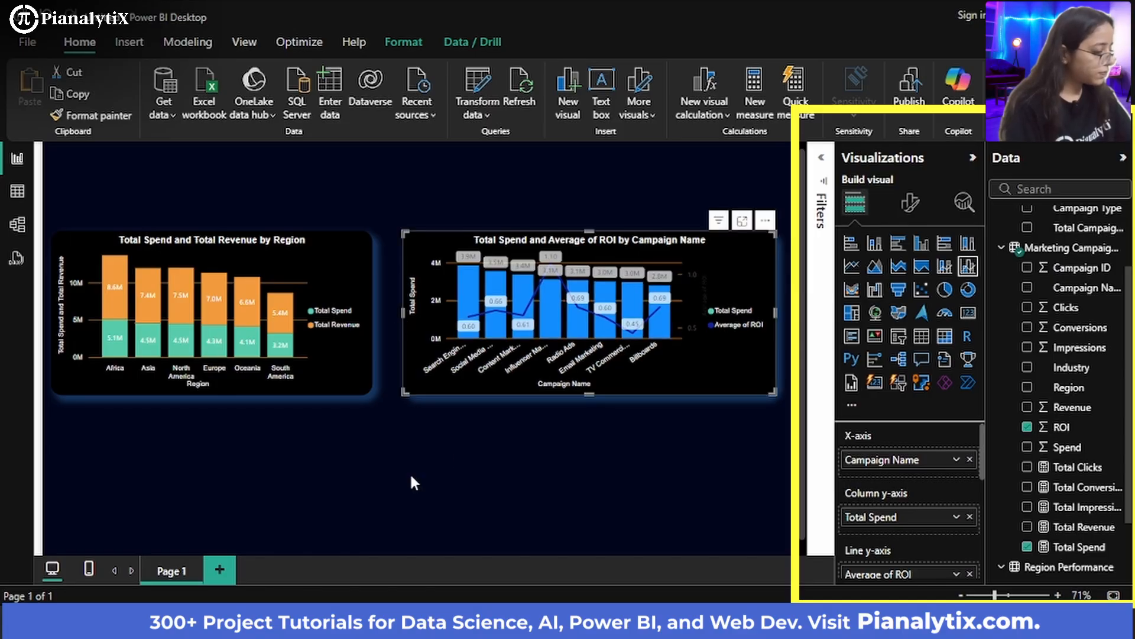
pyautogui.click(914, 207)
pyautogui.click(907, 328)
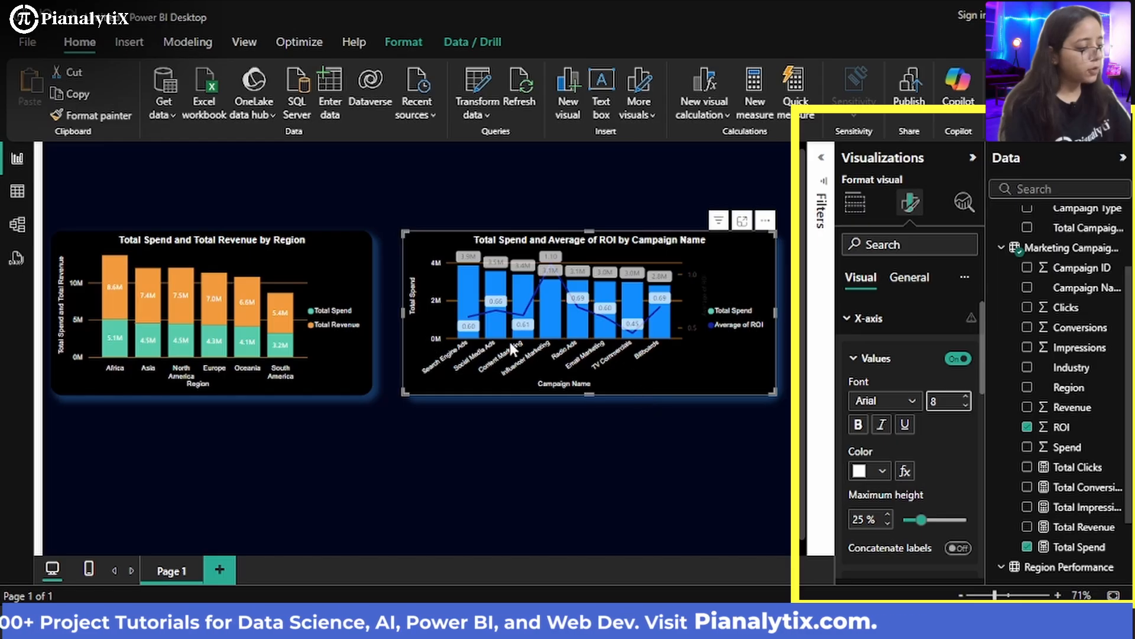
# Check the font and colour settings of the campaign chart's X-axis title
pyautogui.scroll(-3, 911, 492)
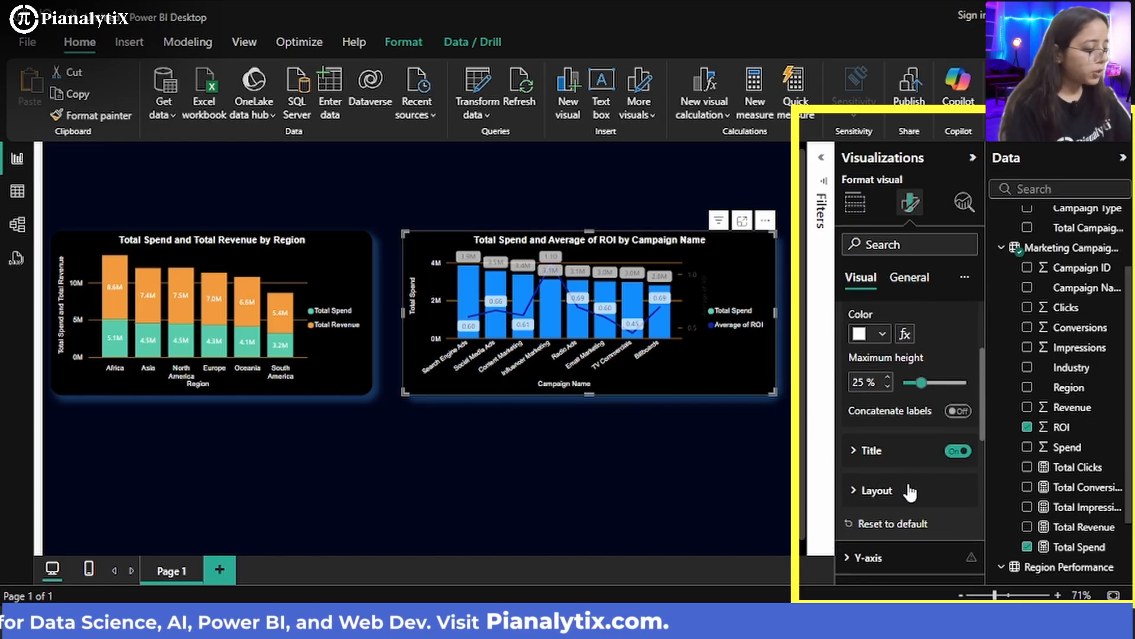
pyautogui.click(899, 450)
pyautogui.scroll(-2, 926, 505)
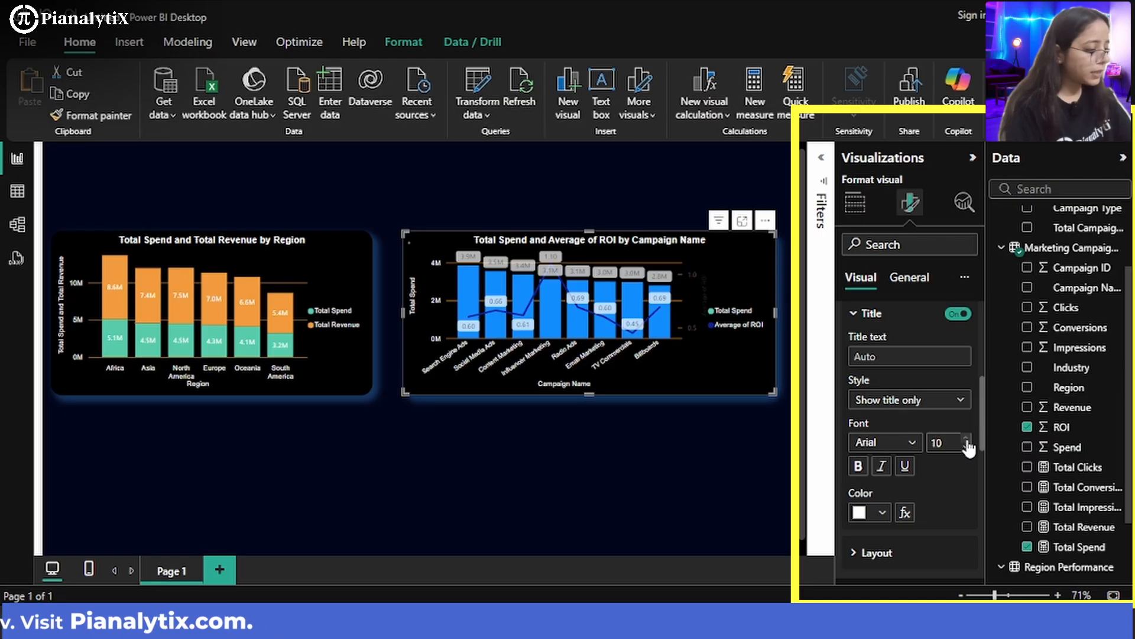
pyautogui.scroll(-3, 933, 499)
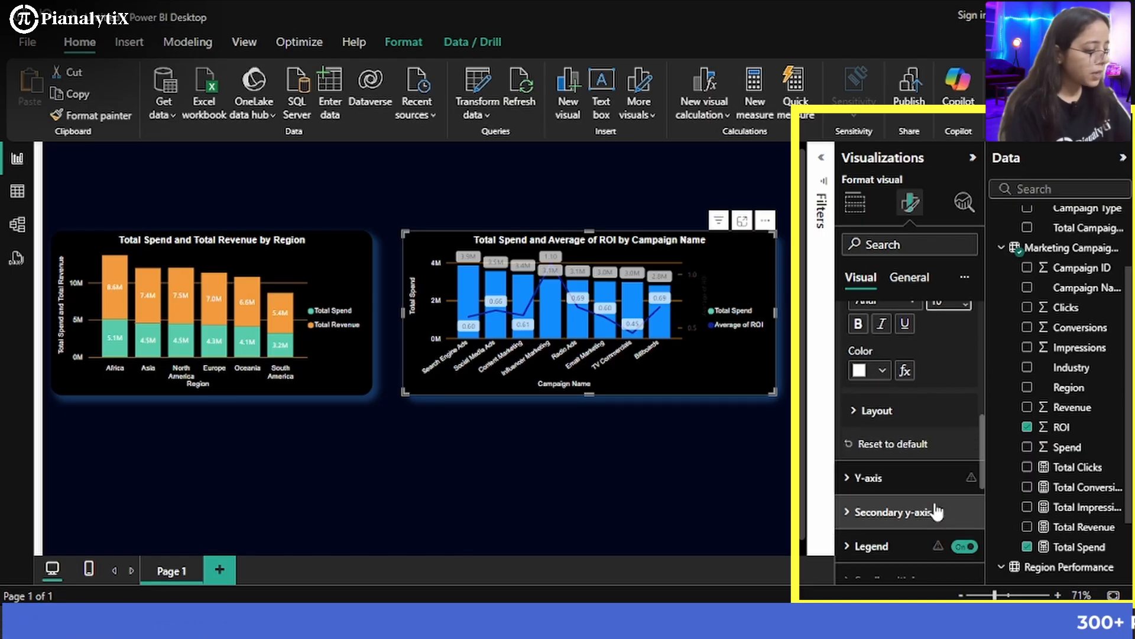
# Check the campaign chart's Y-axis range, the font and colour of its values, and its title settings
pyautogui.click(914, 468)
pyautogui.scroll(-2, 914, 467)
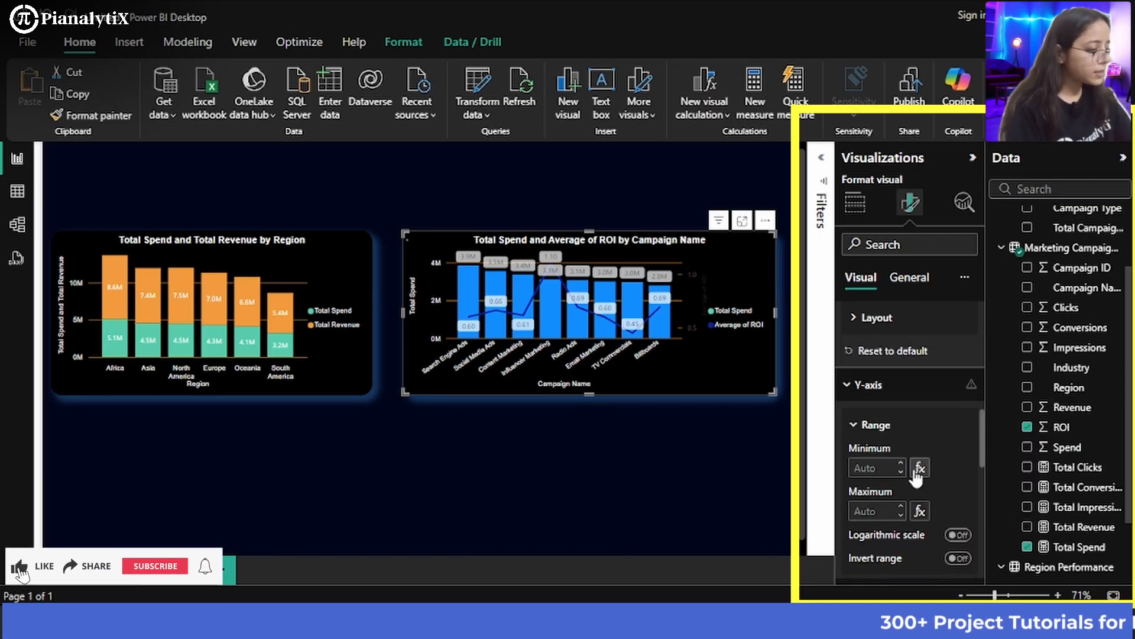
pyautogui.scroll(-1, 915, 477)
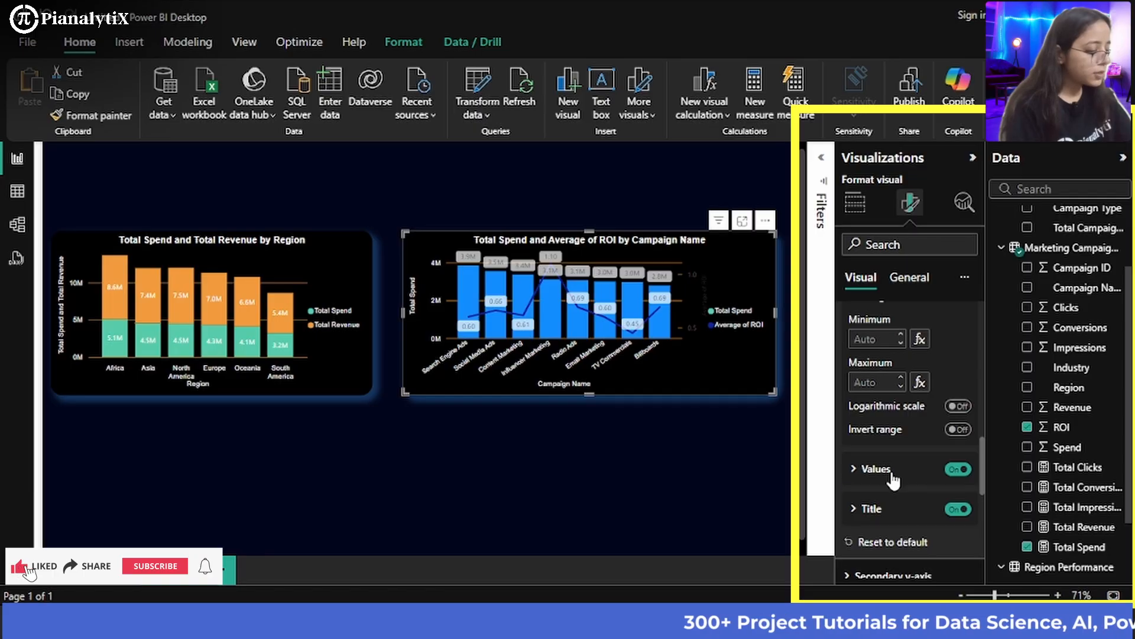
pyautogui.click(914, 470)
pyautogui.scroll(-1, 915, 470)
pyautogui.click(965, 445)
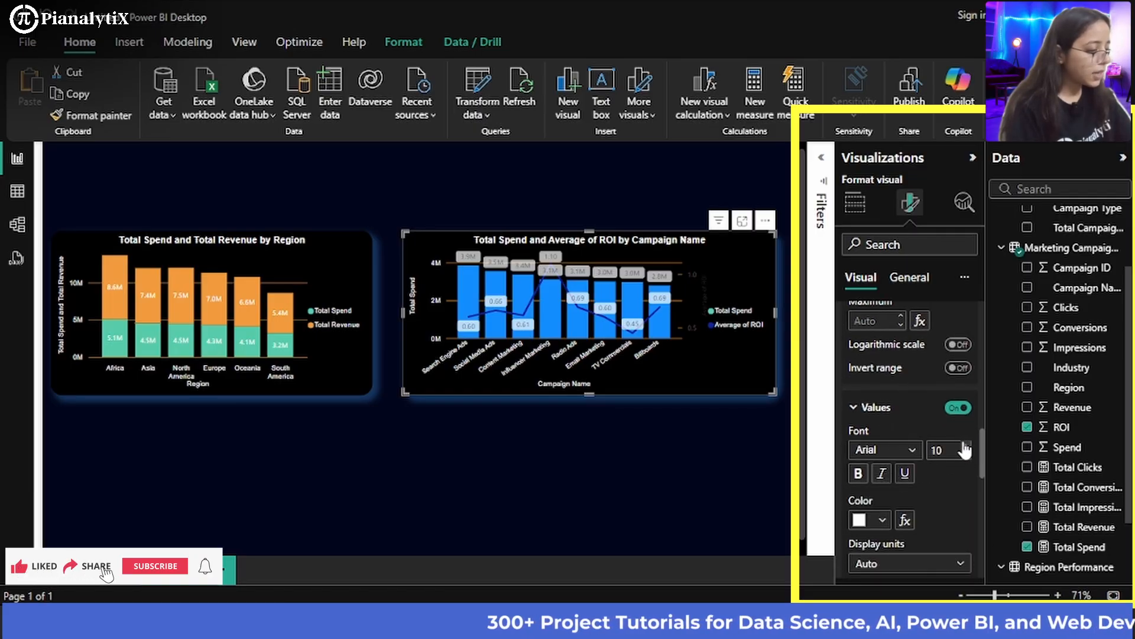
pyautogui.scroll(-2, 949, 509)
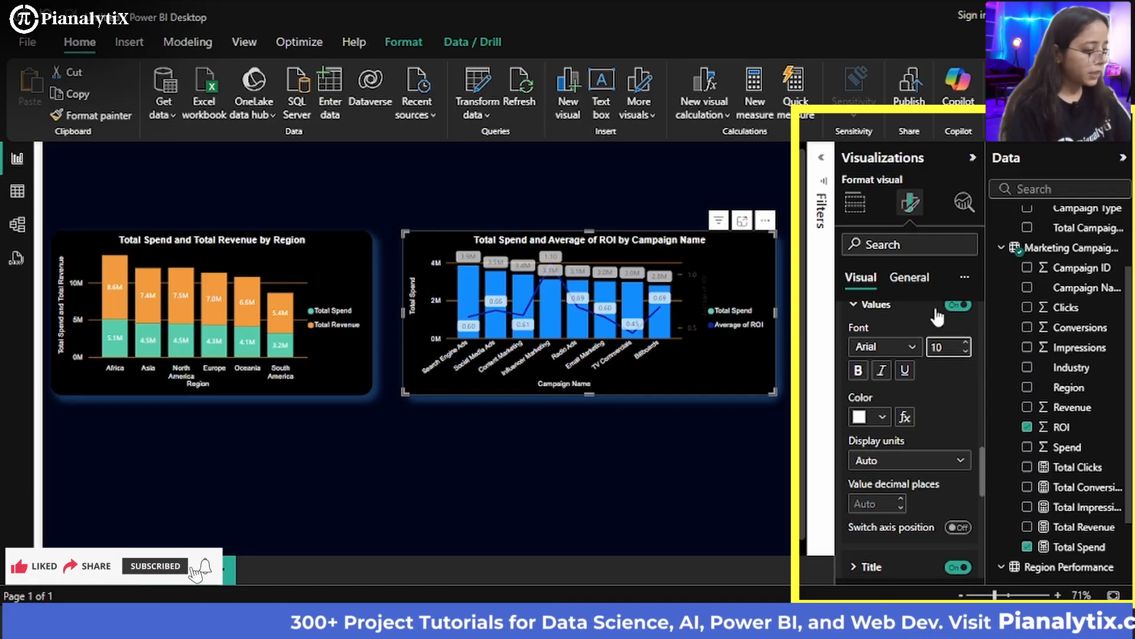
pyautogui.click(874, 557)
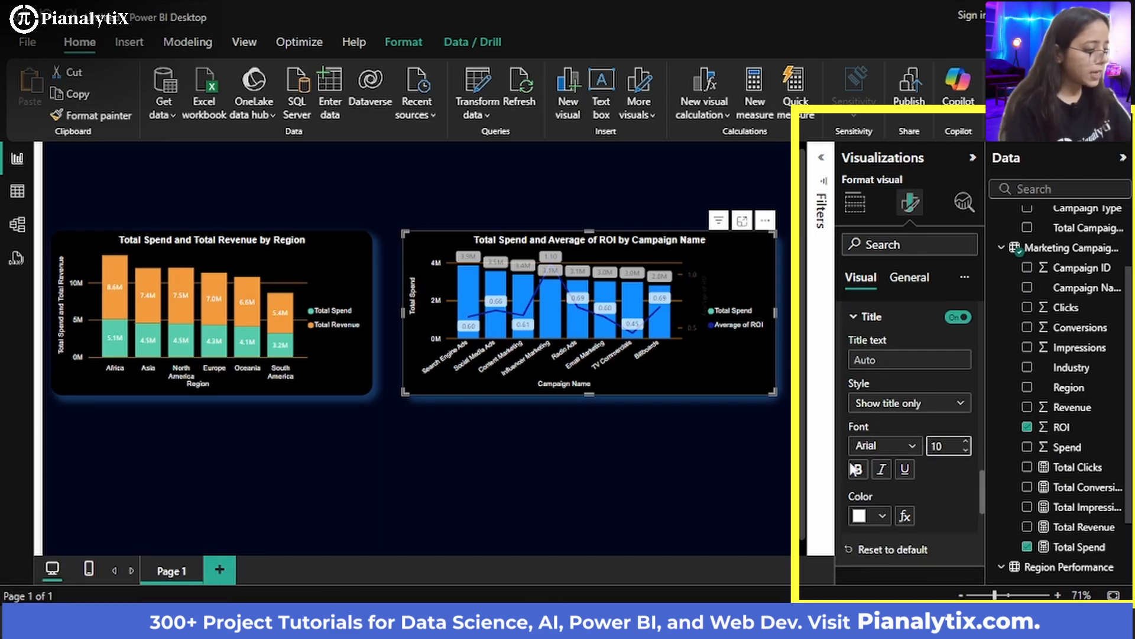
# Turn off the data labels on the campaign chart
pyautogui.scroll(-5, 918, 503)
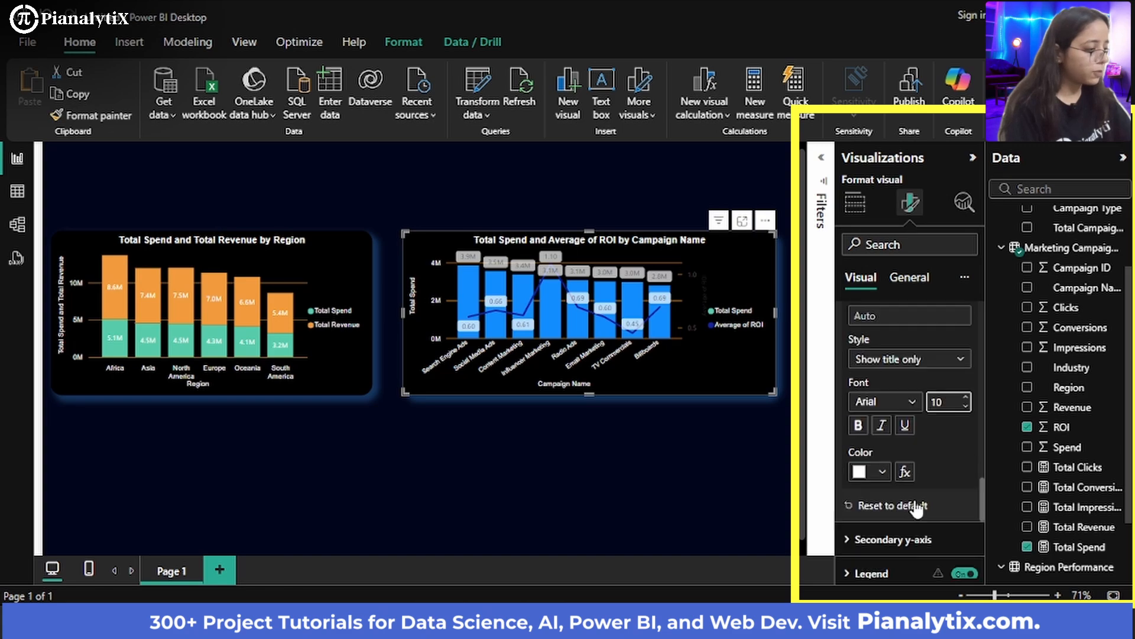
pyautogui.scroll(-1, 918, 505)
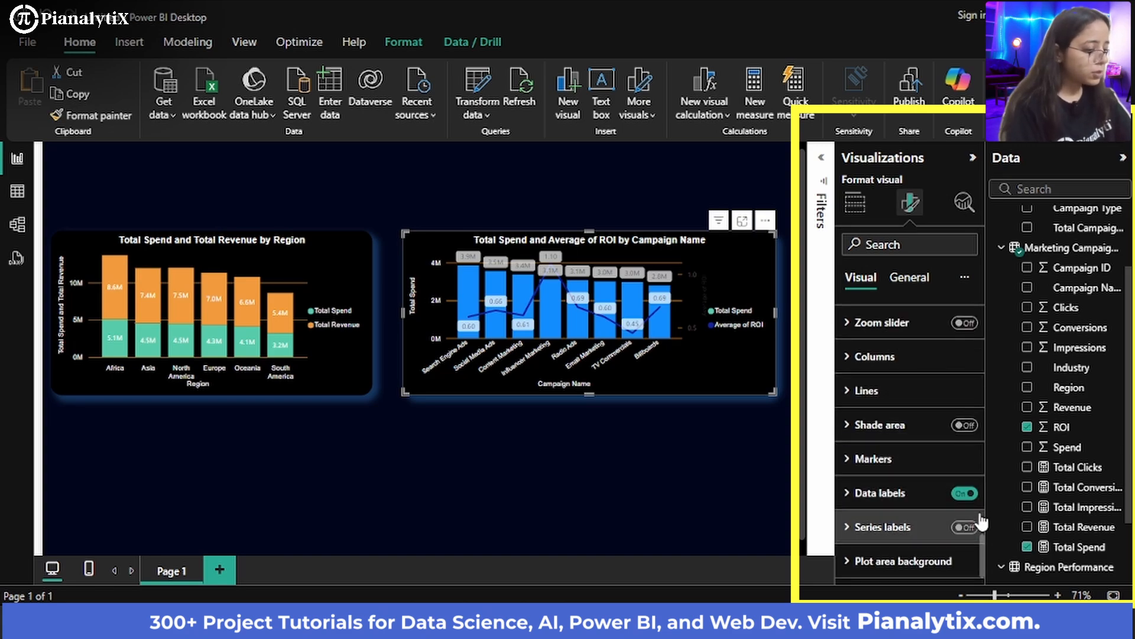
pyautogui.click(965, 493)
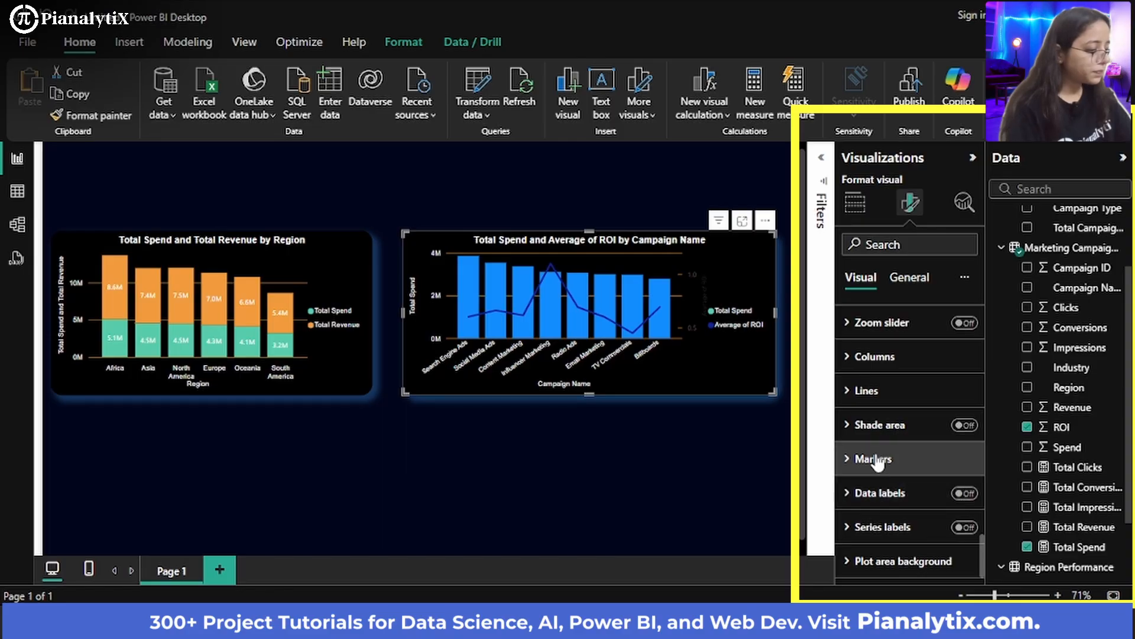
# Change the colour of the campaign chart's average ROI line to the light pink among the recent colours
pyautogui.click(874, 401)
pyautogui.scroll(-2, 907, 465)
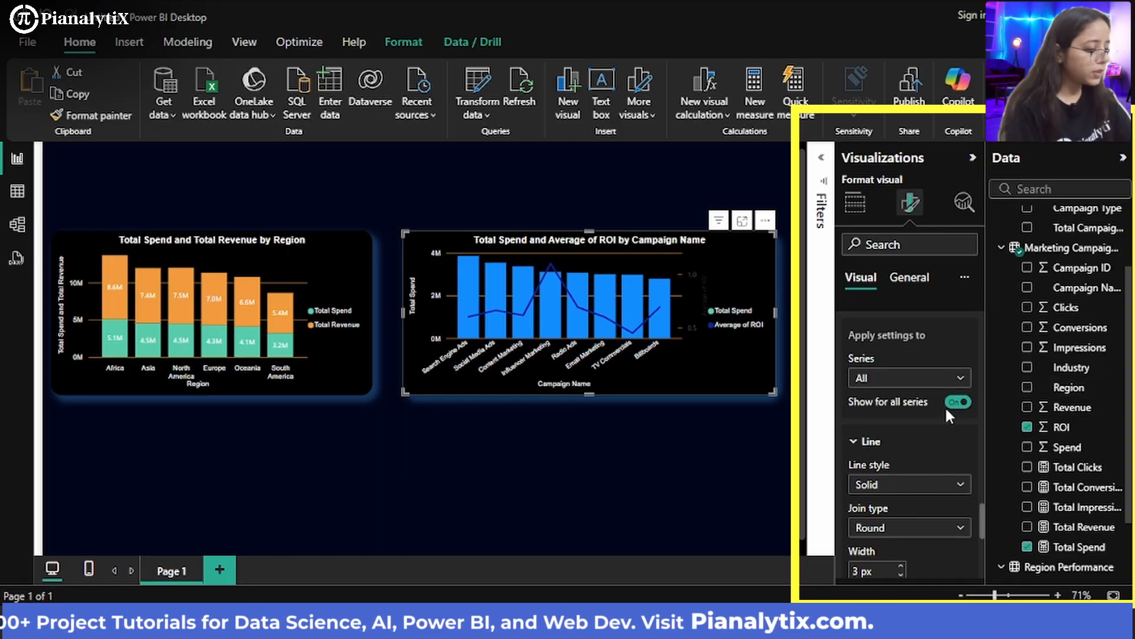
pyautogui.scroll(-2, 946, 414)
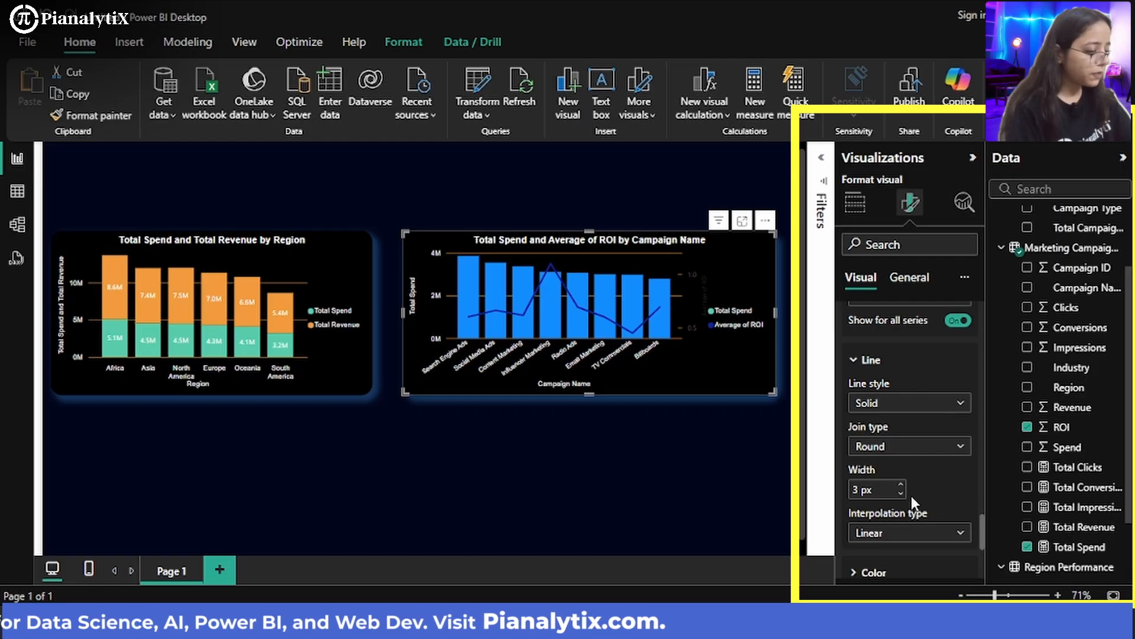
pyautogui.scroll(-1, 910, 495)
pyautogui.click(863, 510)
pyautogui.scroll(-2, 864, 514)
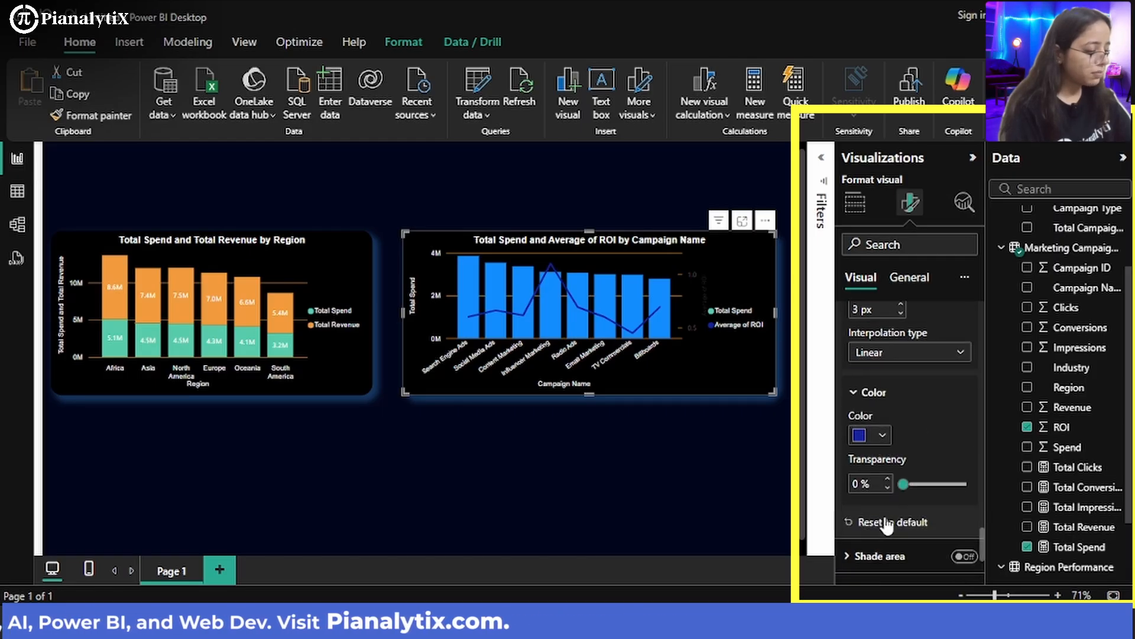
pyautogui.click(882, 436)
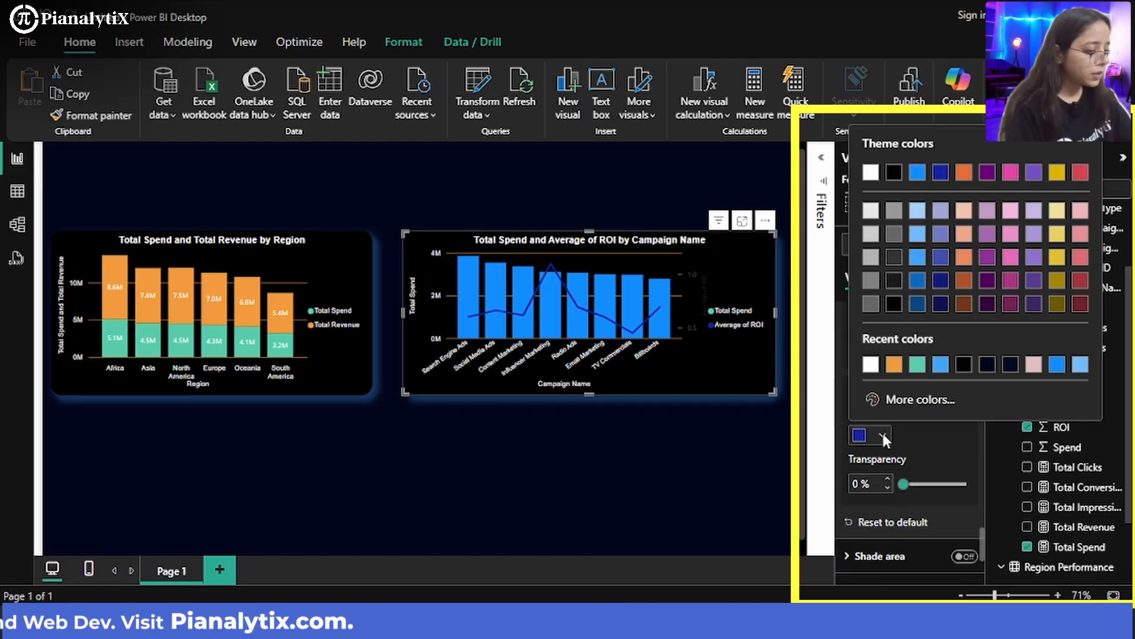
pyautogui.click(1034, 364)
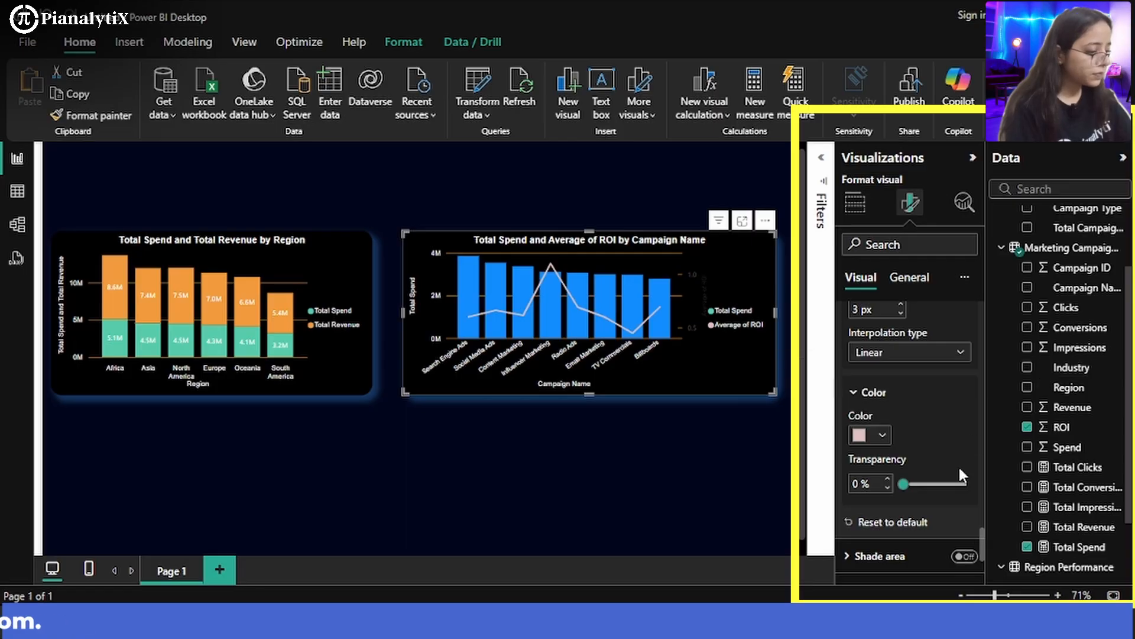
# Show markers for all categories on the average ROI line and set their size to 6 px
pyautogui.scroll(-2, 958, 464)
pyautogui.click(902, 510)
pyautogui.scroll(-2, 946, 517)
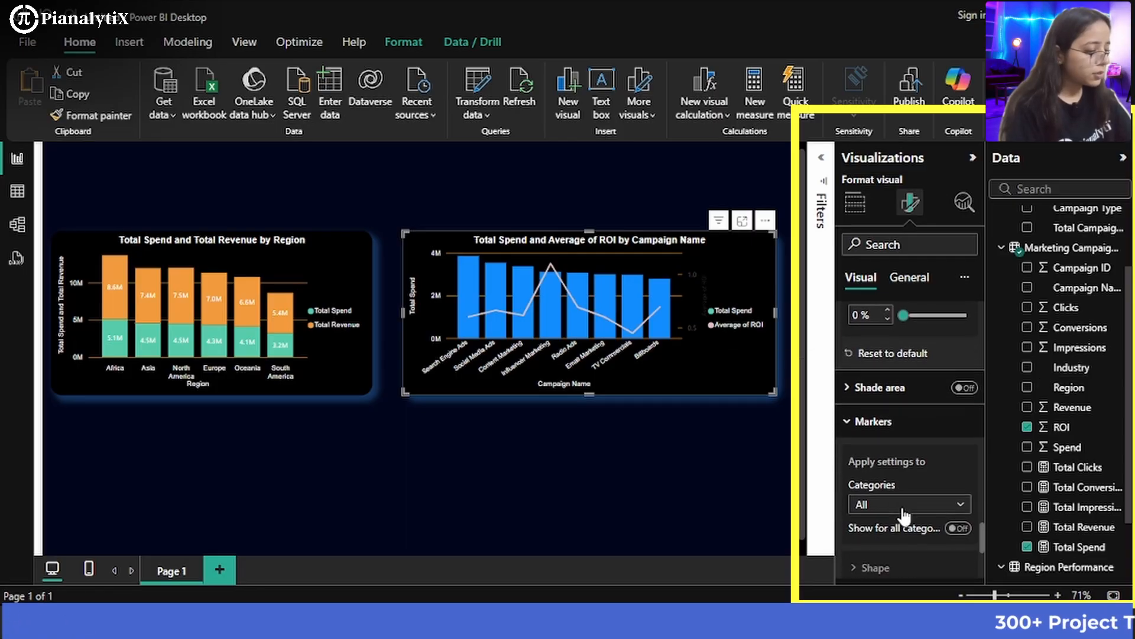
pyautogui.scroll(-1, 956, 517)
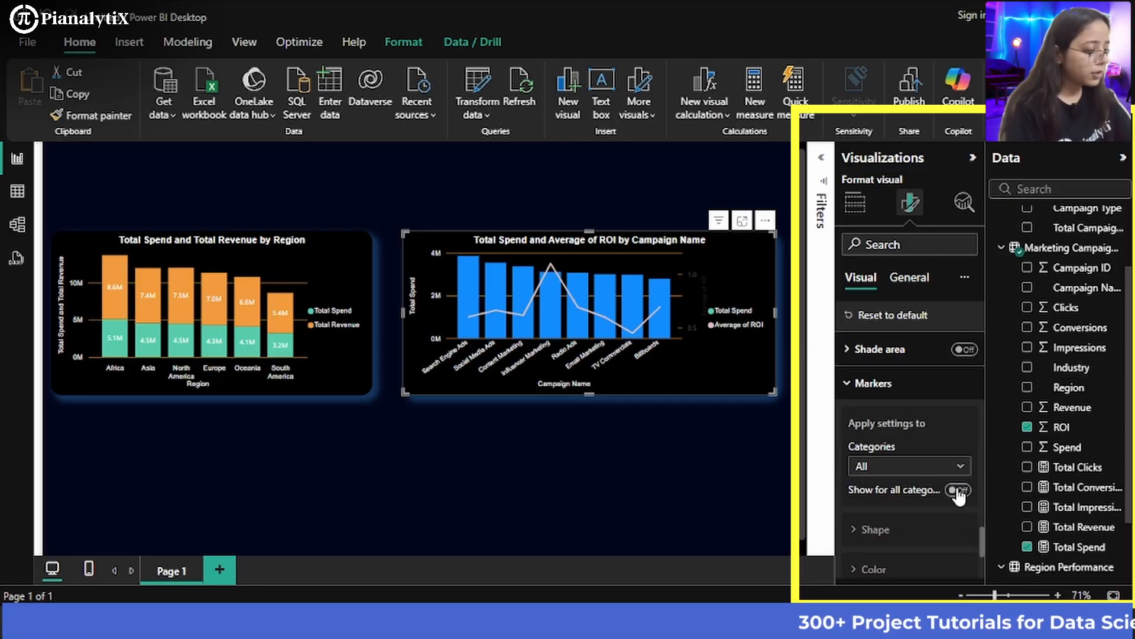
pyautogui.click(946, 528)
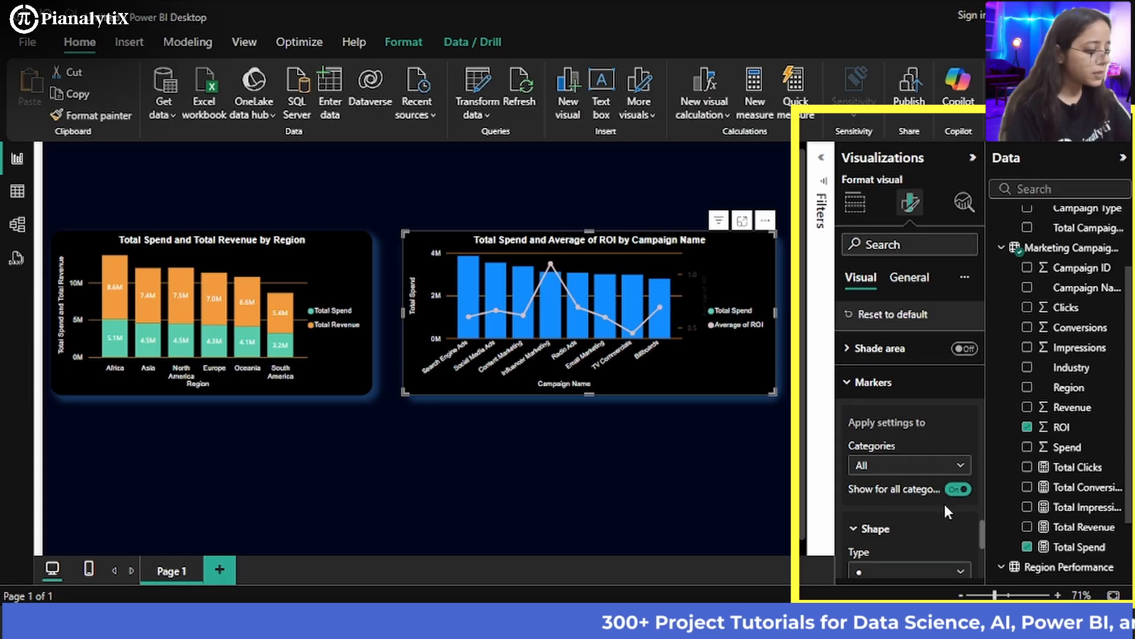
pyautogui.scroll(-1, 944, 504)
pyautogui.click(901, 547)
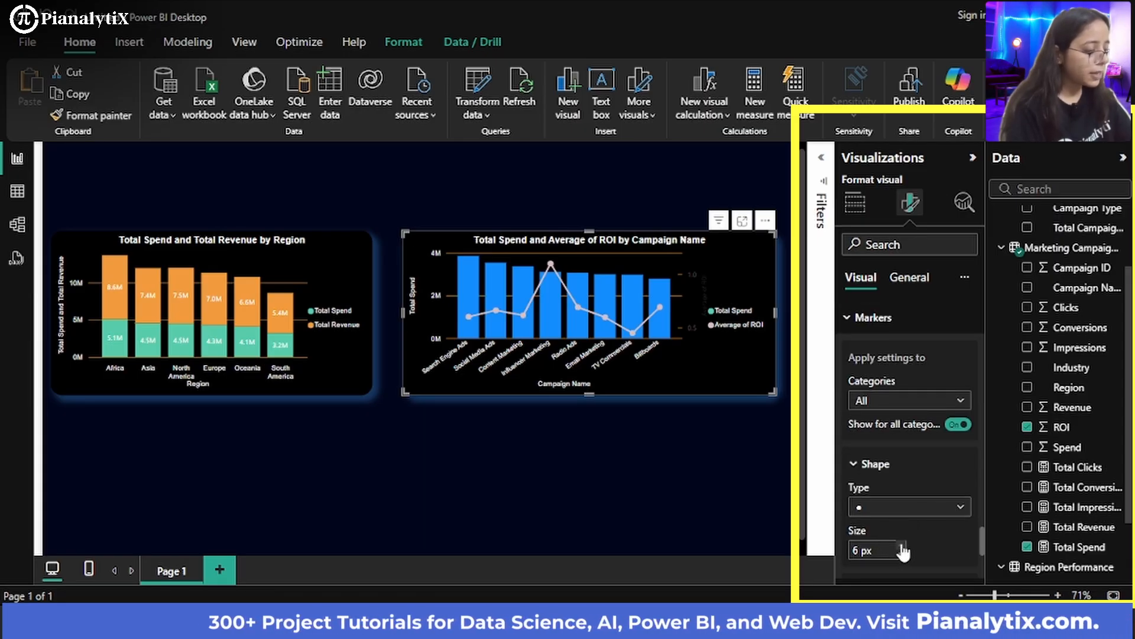
# Recolour the campaign chart's columns with the slightly lighter blue from the recent colours, and reopen the column colour choices
pyautogui.scroll(1, 916, 441)
pyautogui.scroll(6, 913, 430)
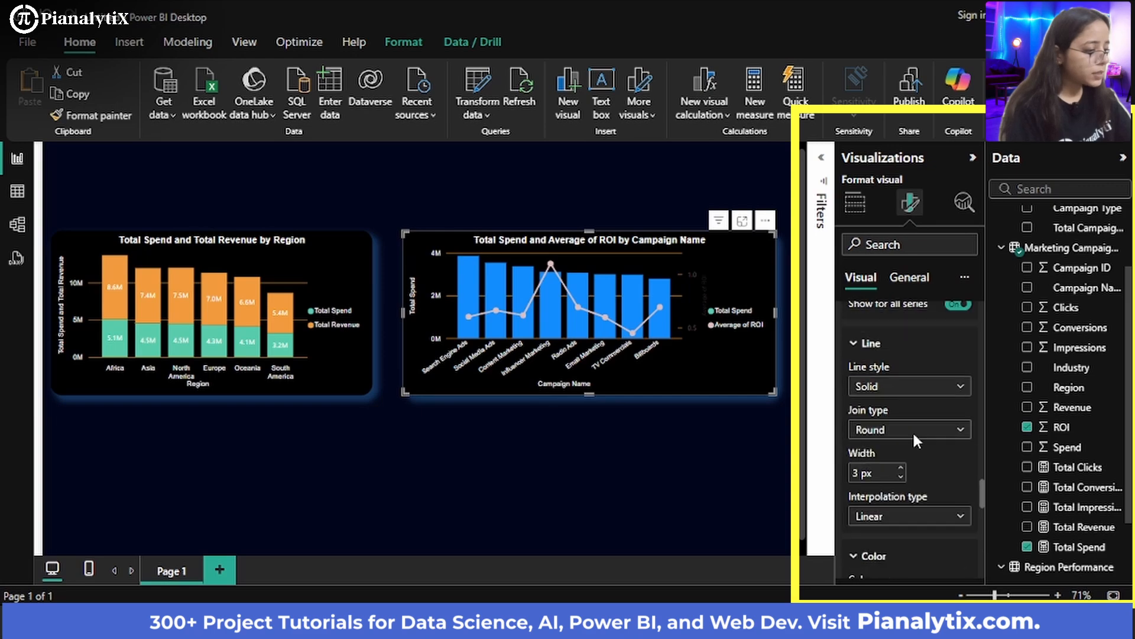
pyautogui.click(902, 439)
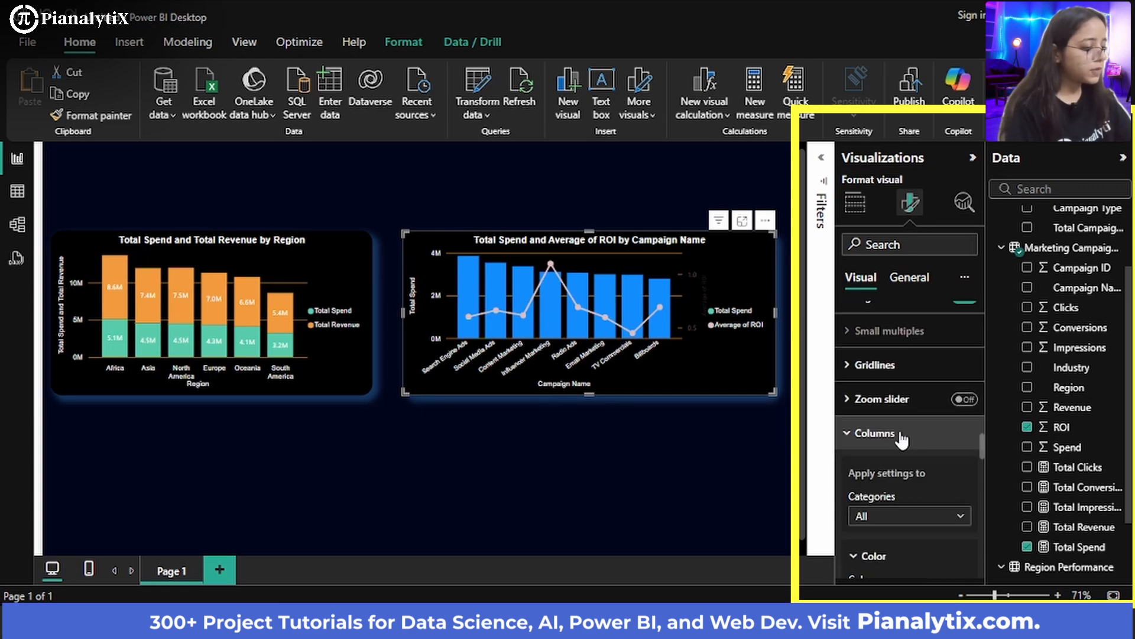
pyautogui.scroll(-1, 903, 490)
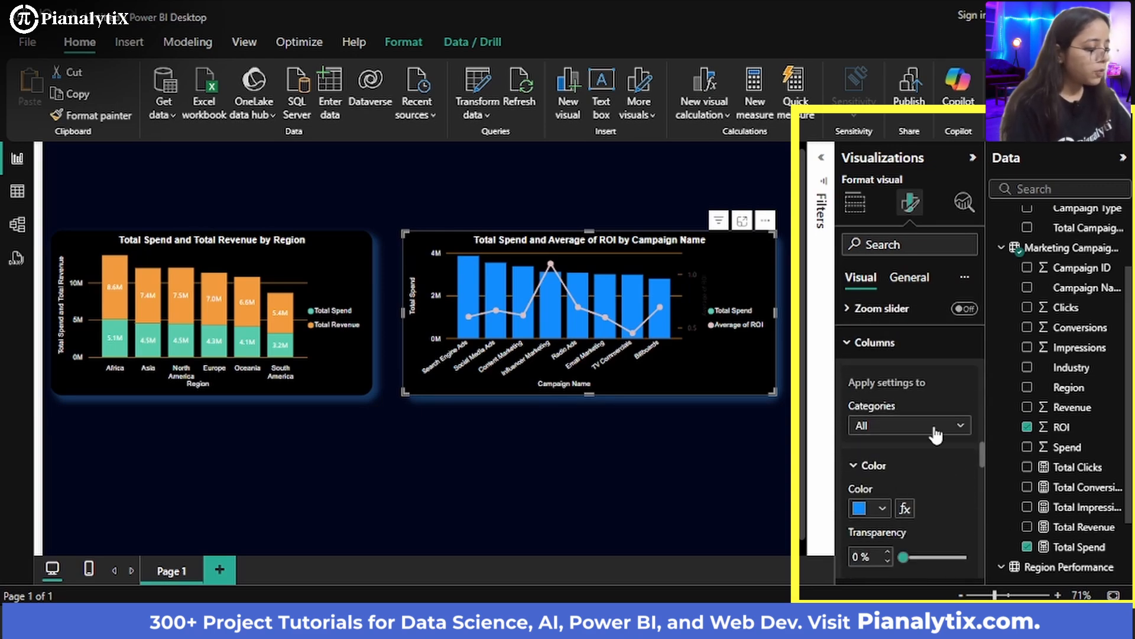
pyautogui.click(882, 507)
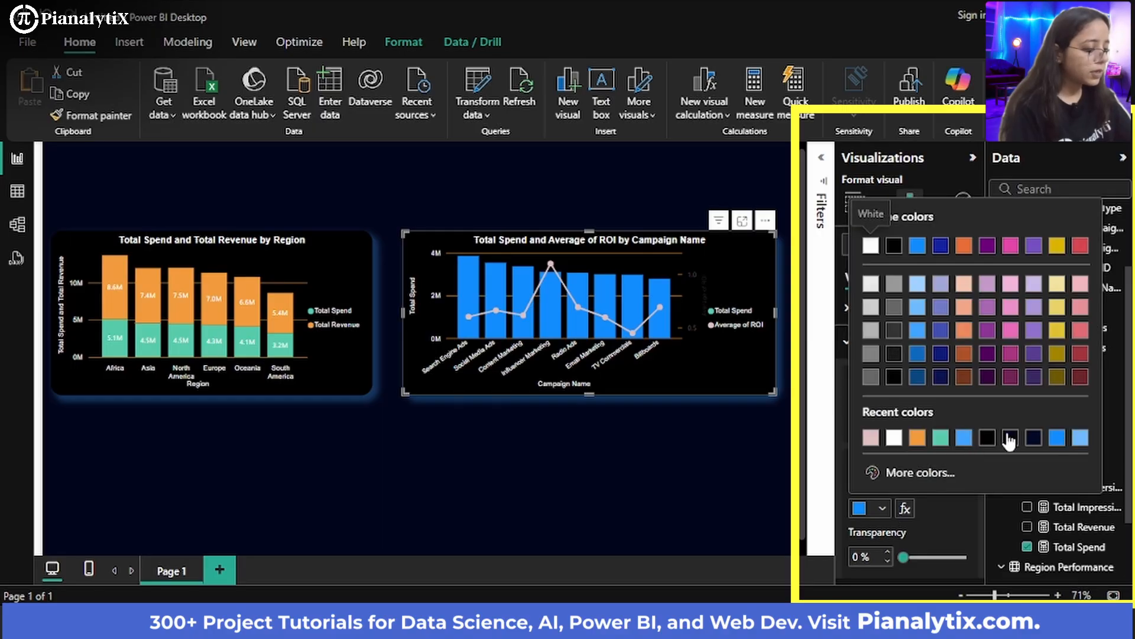
pyautogui.click(963, 437)
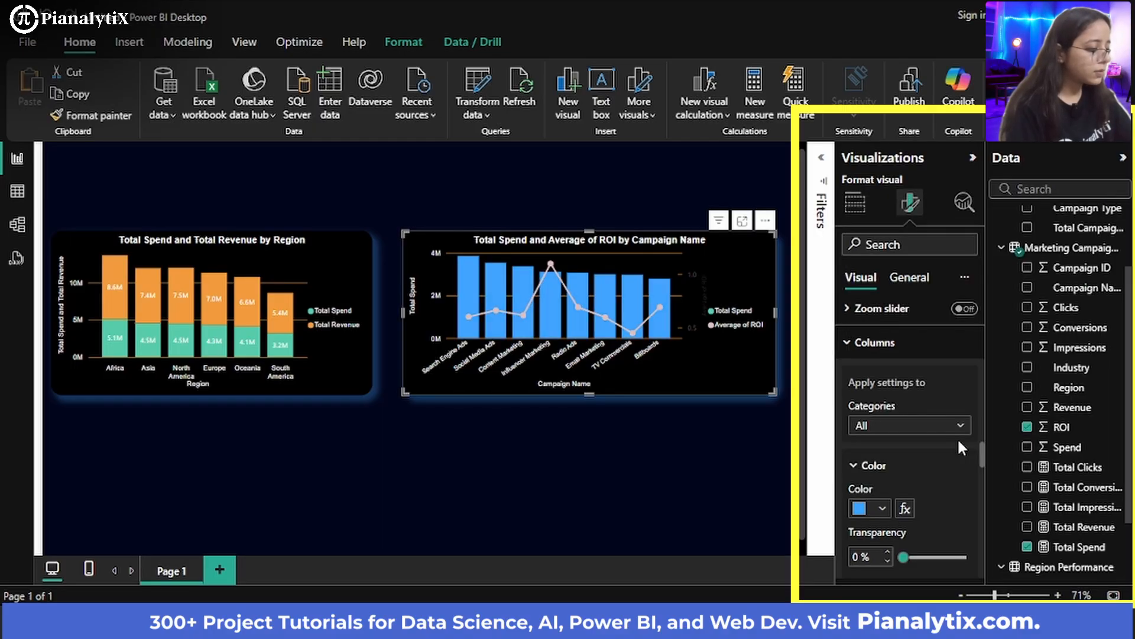
pyautogui.click(883, 510)
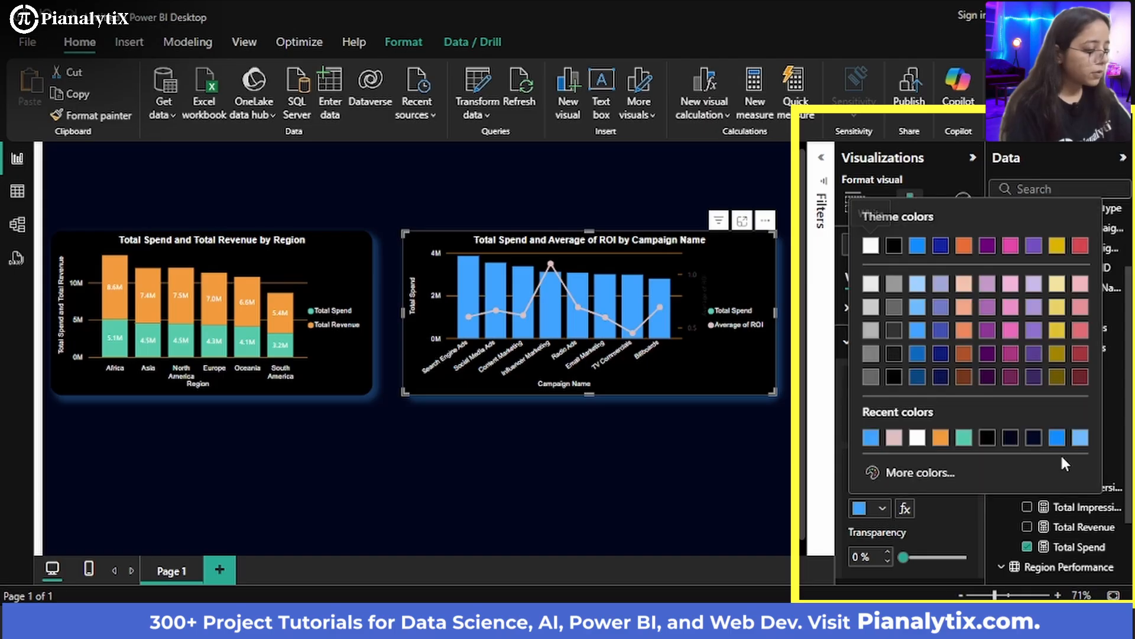
# Set the columns and the horizontal gridlines of the Total Spend and Average of ROI by Campaign Name chart to light blue
pyautogui.click(1081, 439)
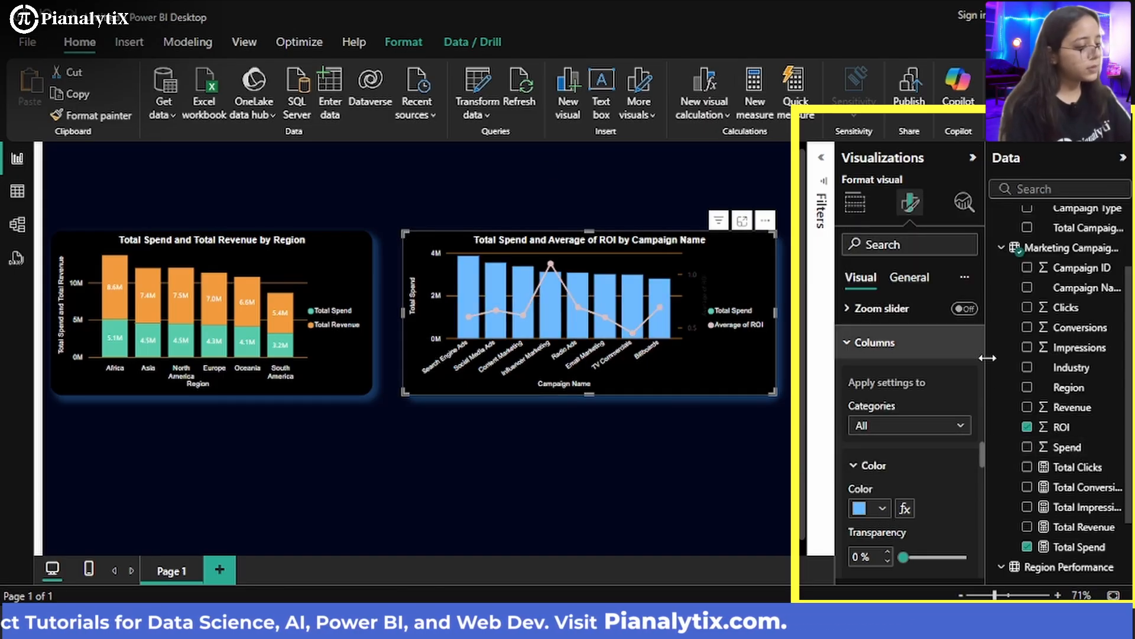
pyautogui.scroll(4, 897, 423)
pyautogui.scroll(10, 898, 433)
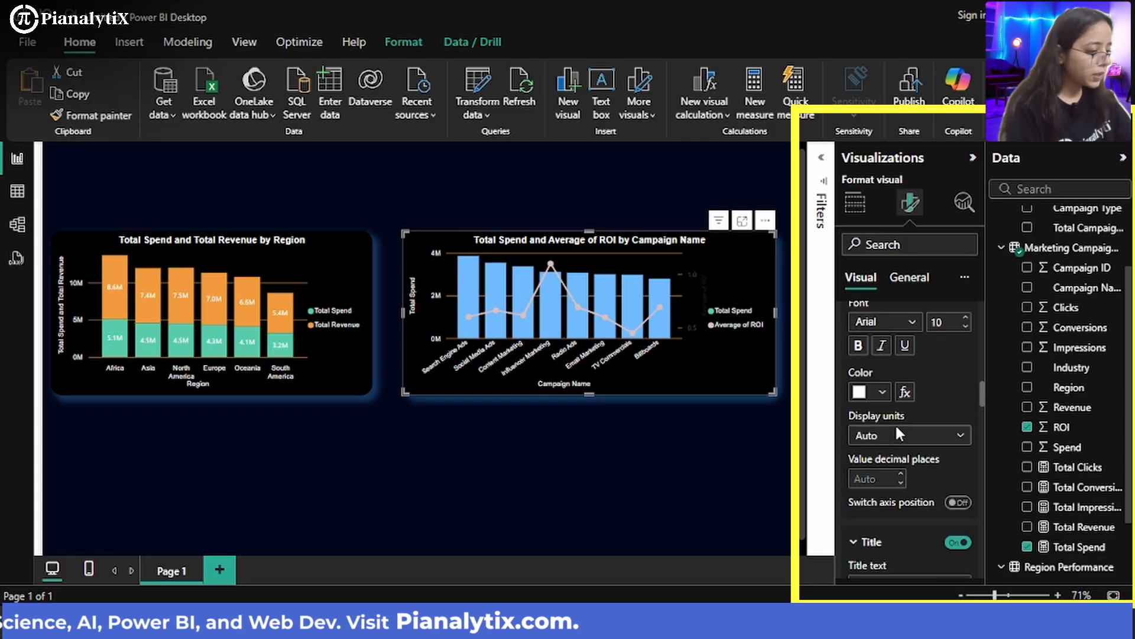
pyautogui.scroll(6, 897, 433)
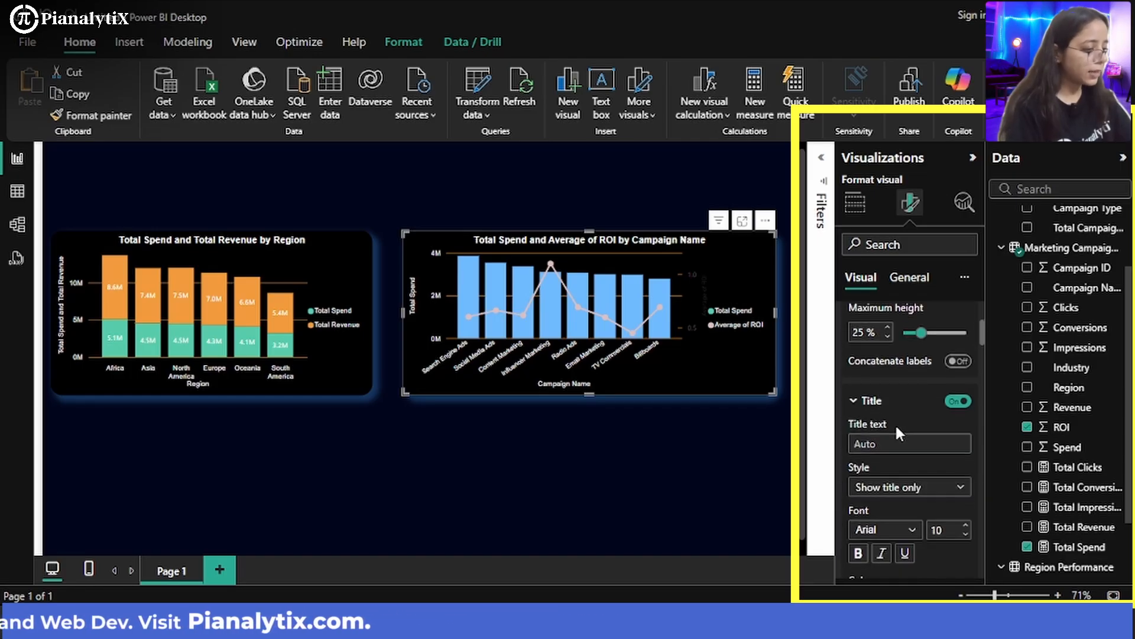
pyautogui.scroll(-15, 897, 433)
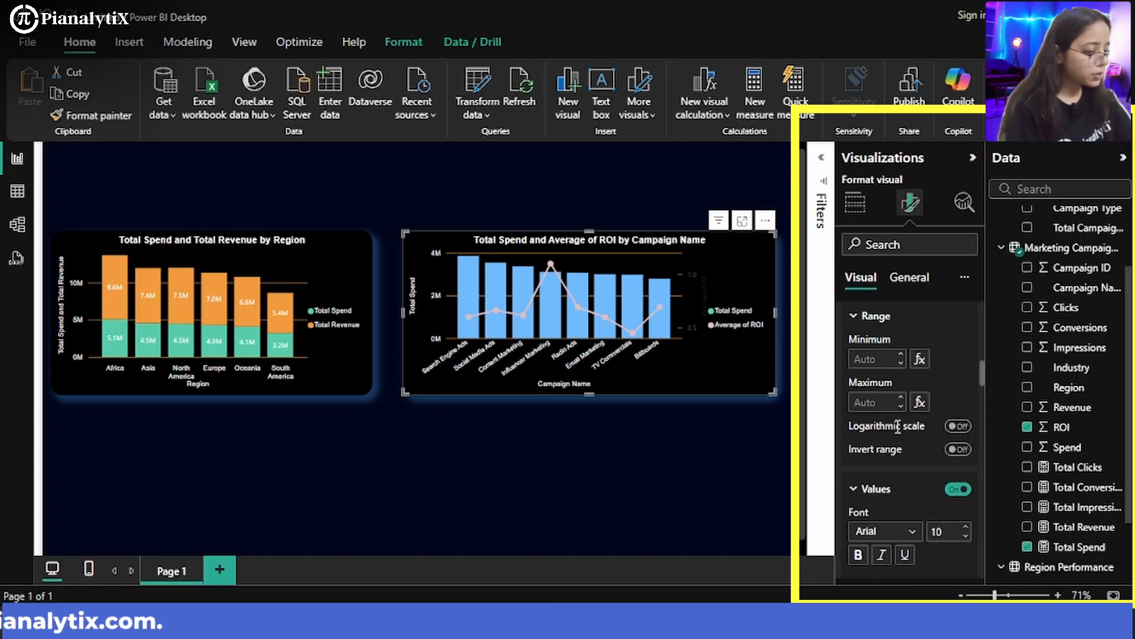
pyautogui.scroll(-5, 898, 432)
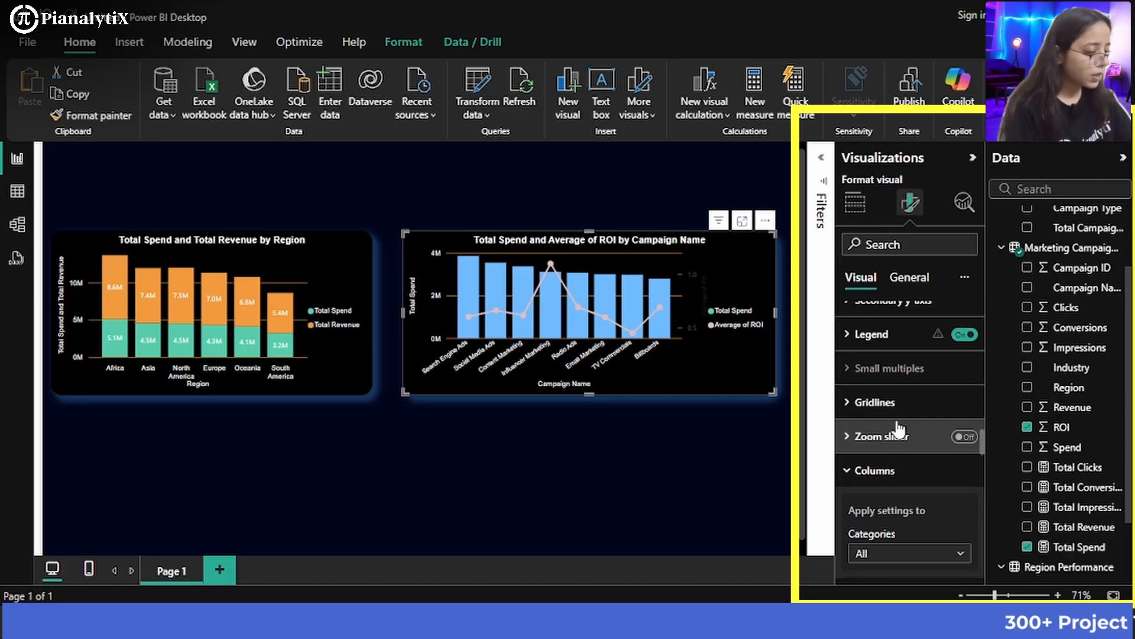
pyautogui.click(881, 403)
pyautogui.scroll(-3, 889, 414)
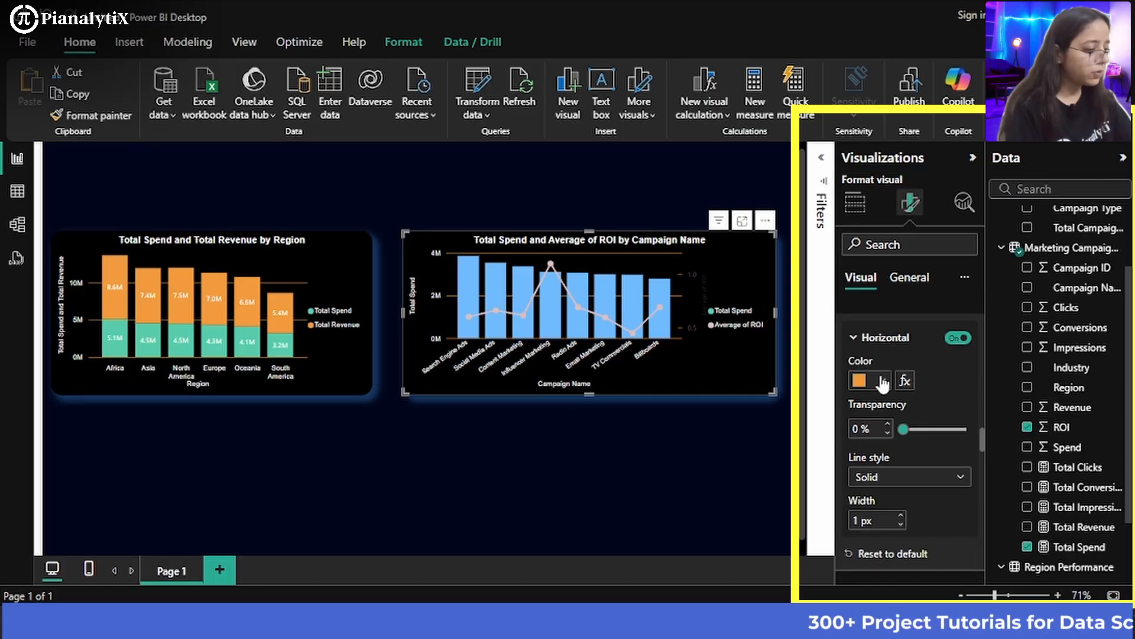
pyautogui.click(883, 380)
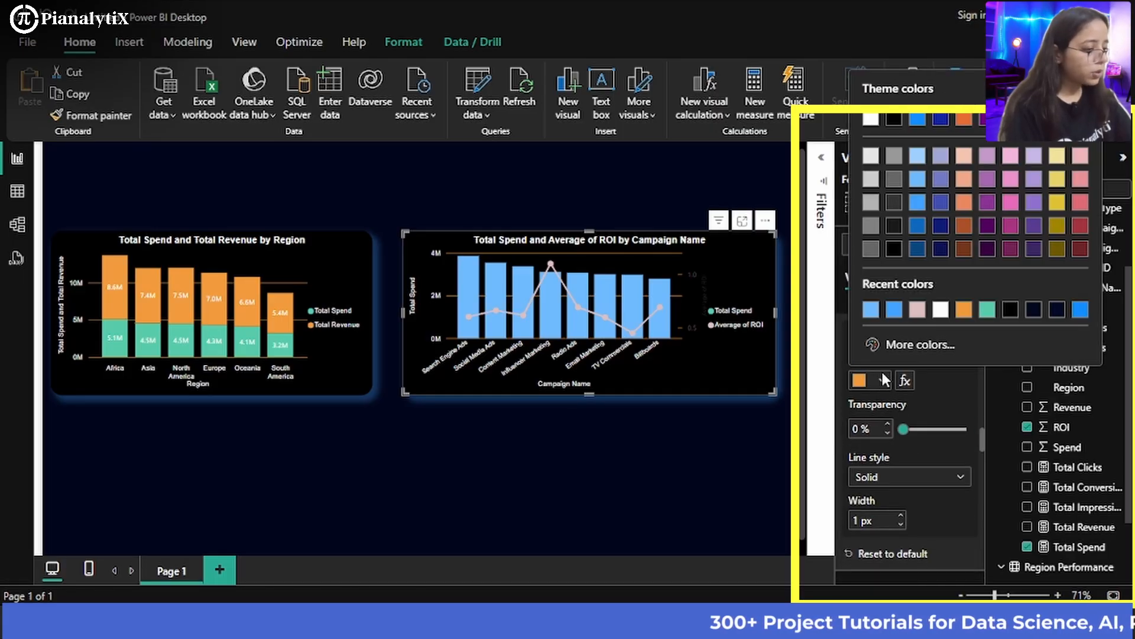
pyautogui.click(870, 309)
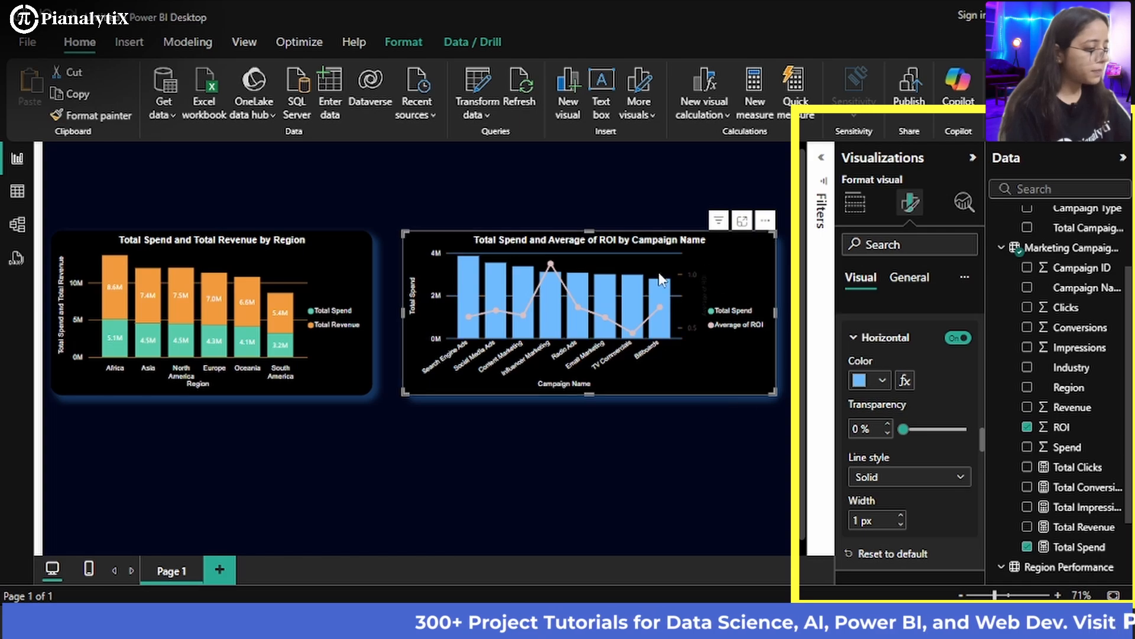
pyautogui.click(883, 380)
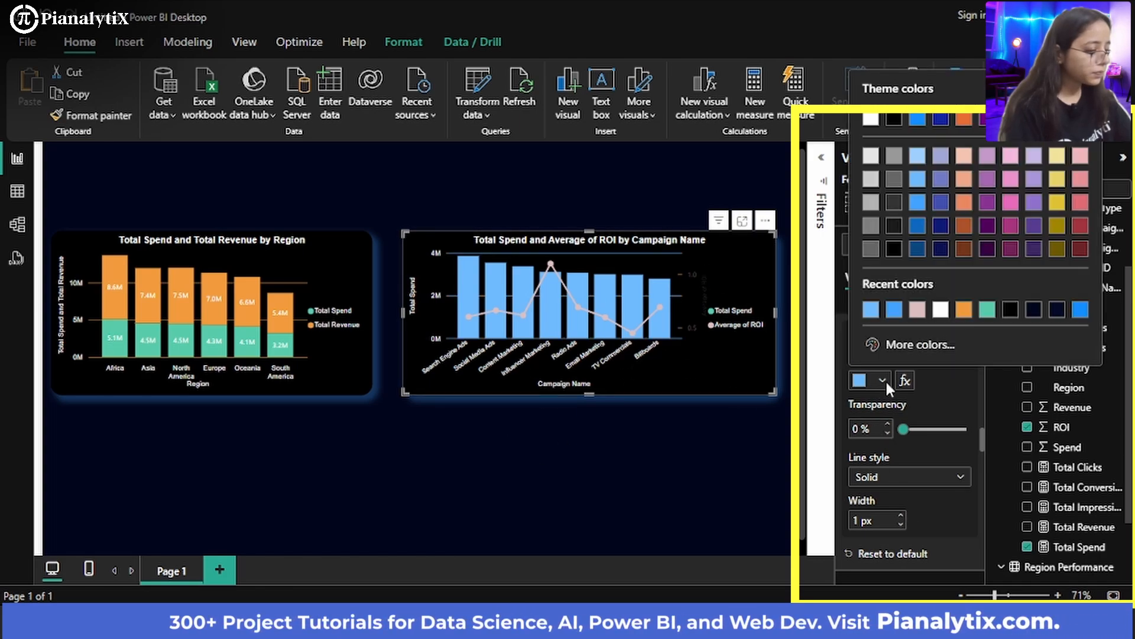
pyautogui.click(738, 453)
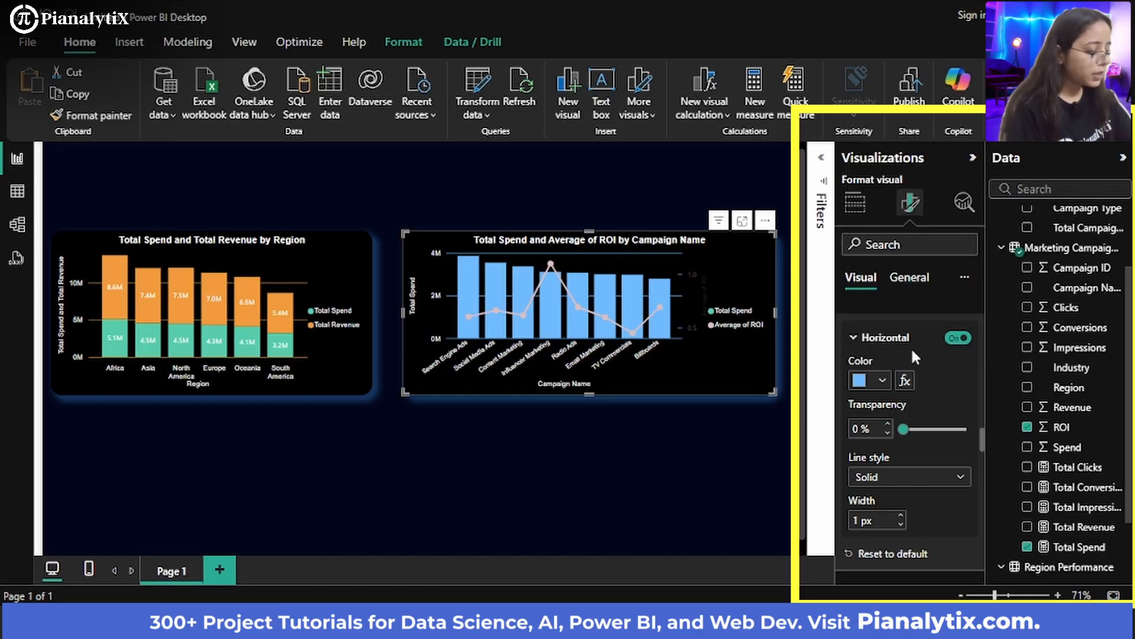
# Turn on the secondary y-axis values for the campaign chart, collapsing the X-axis and Y-axis settings
pyautogui.scroll(4, 911, 349)
pyautogui.scroll(5, 913, 357)
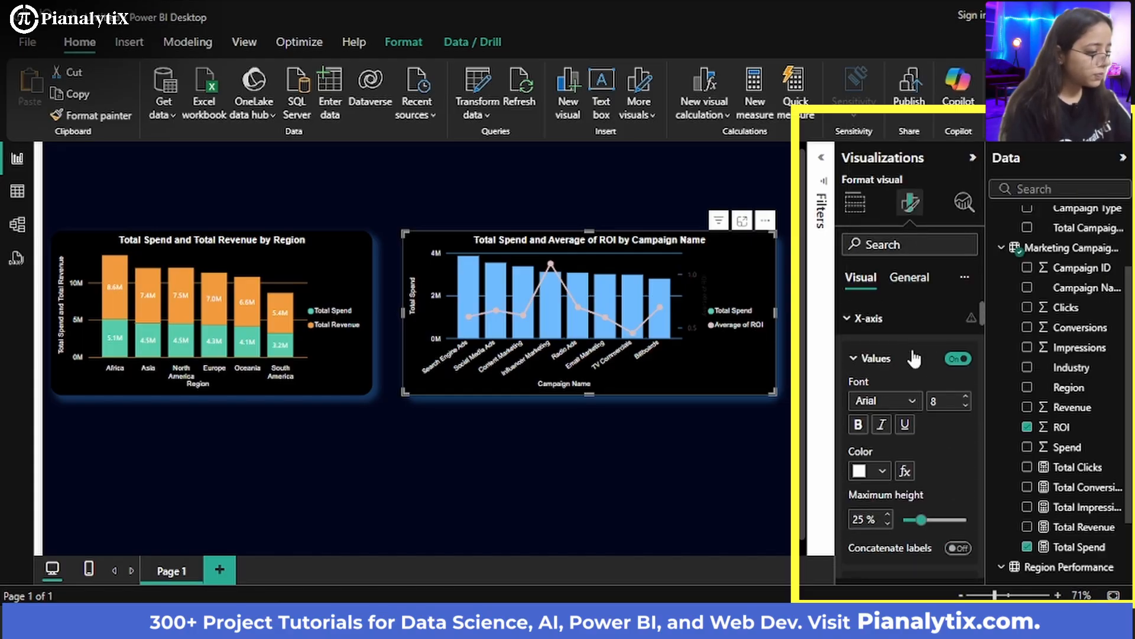
pyautogui.click(867, 318)
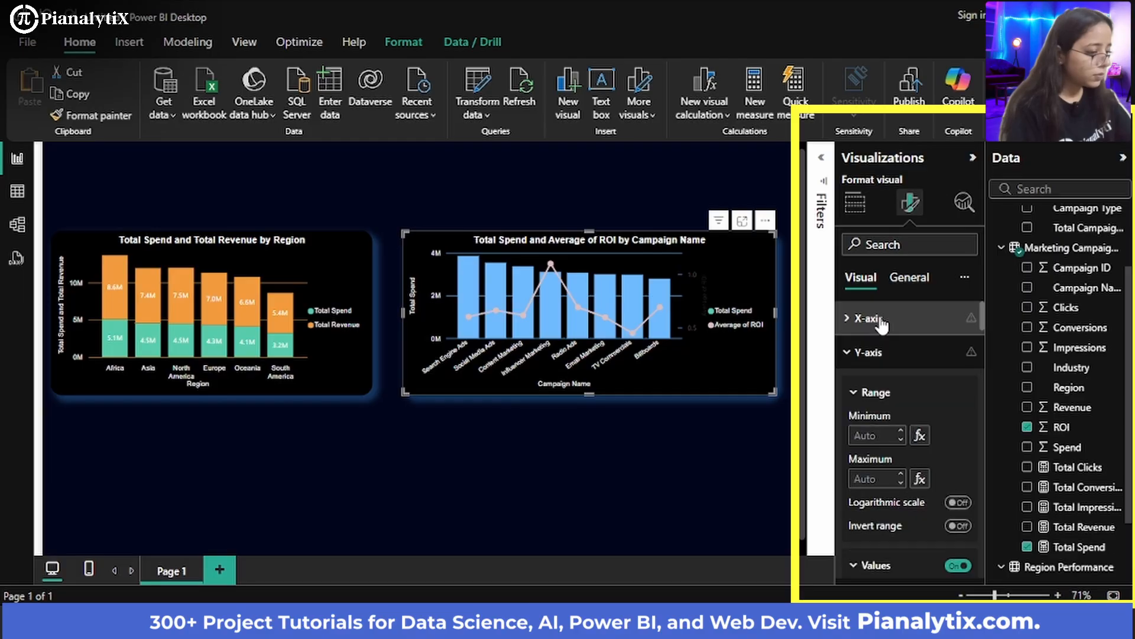
pyautogui.click(874, 354)
pyautogui.scroll(-3, 875, 414)
pyautogui.scroll(1, 878, 478)
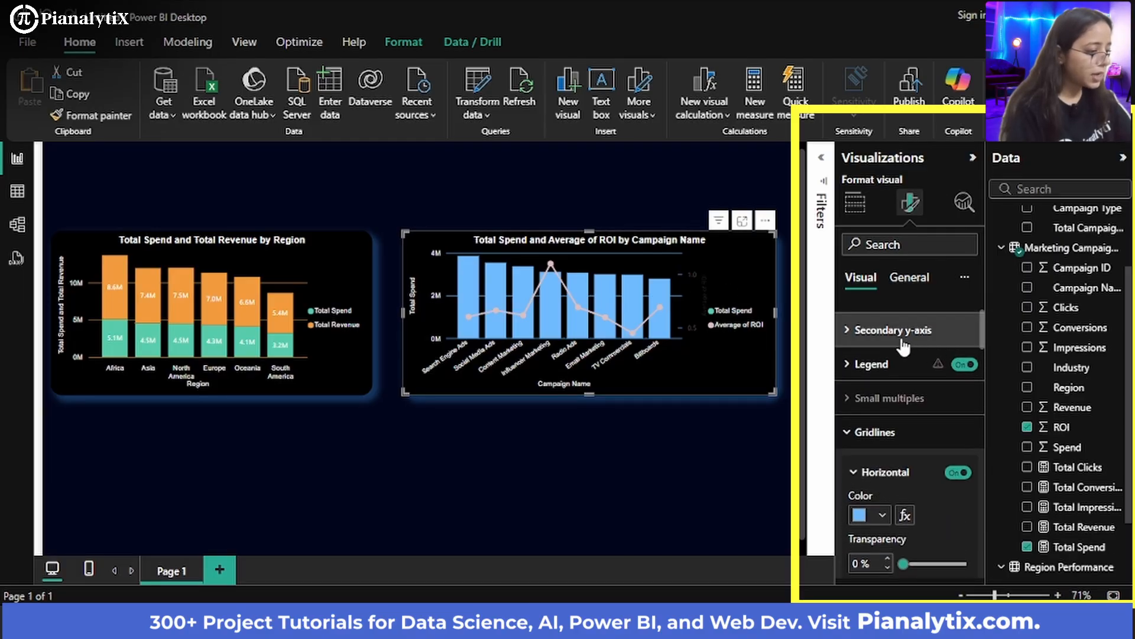
pyautogui.click(893, 330)
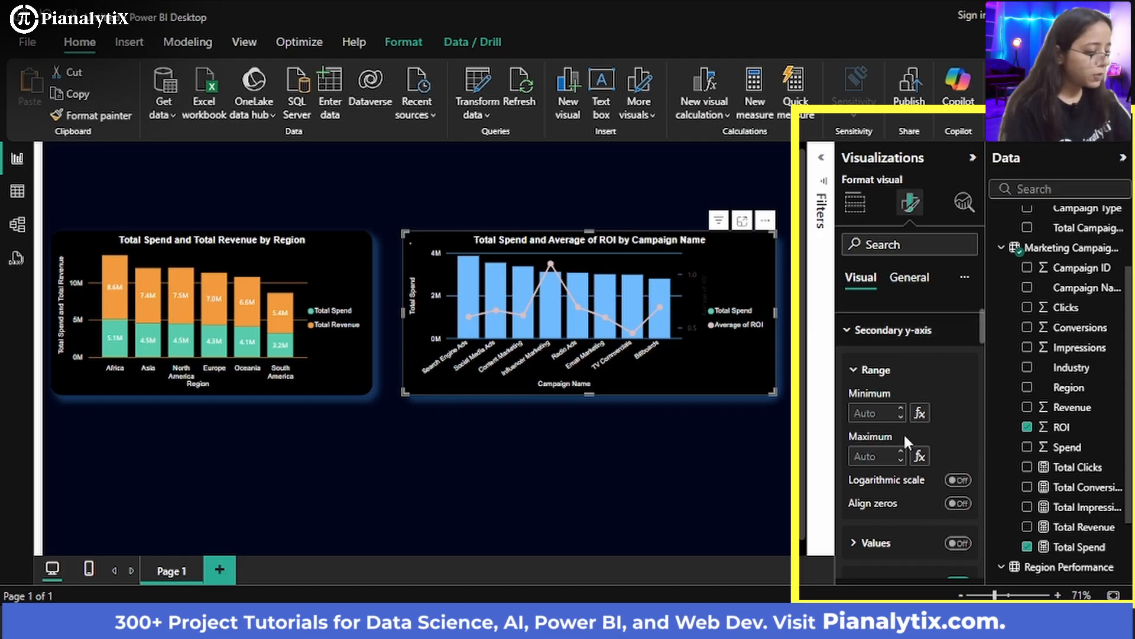
pyautogui.scroll(-3, 898, 461)
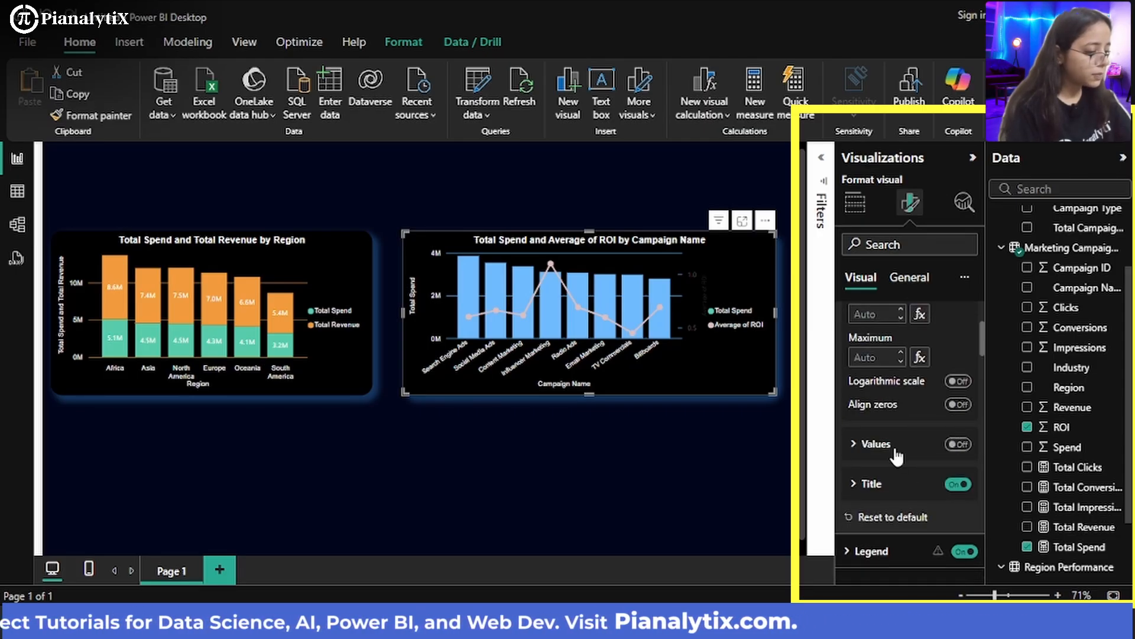
pyautogui.click(895, 443)
pyautogui.scroll(-2, 895, 450)
pyautogui.scroll(3, 906, 417)
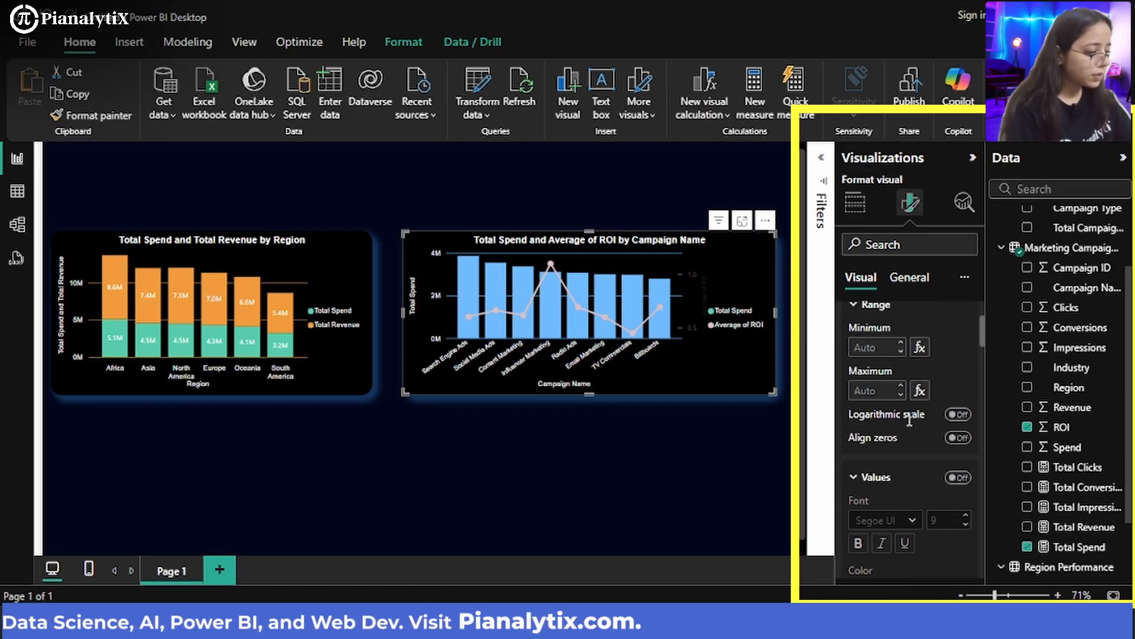
pyautogui.click(957, 477)
# Format the secondary y-axis values with the Arial font and white colour
pyautogui.scroll(-2, 934, 482)
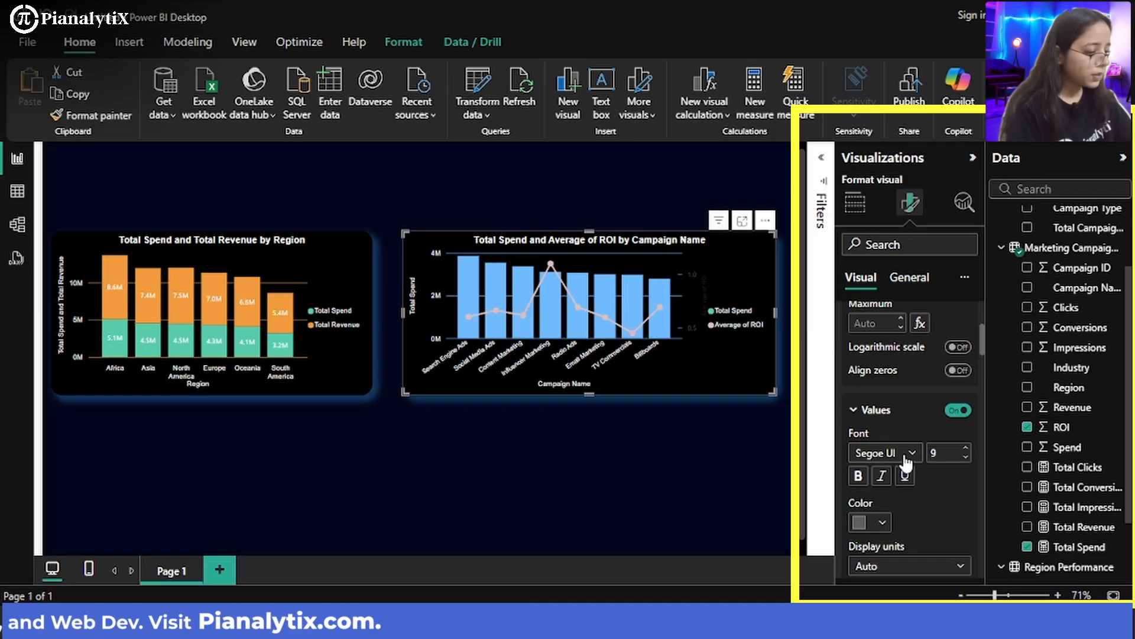
pyautogui.click(907, 453)
pyautogui.scroll(5, 885, 201)
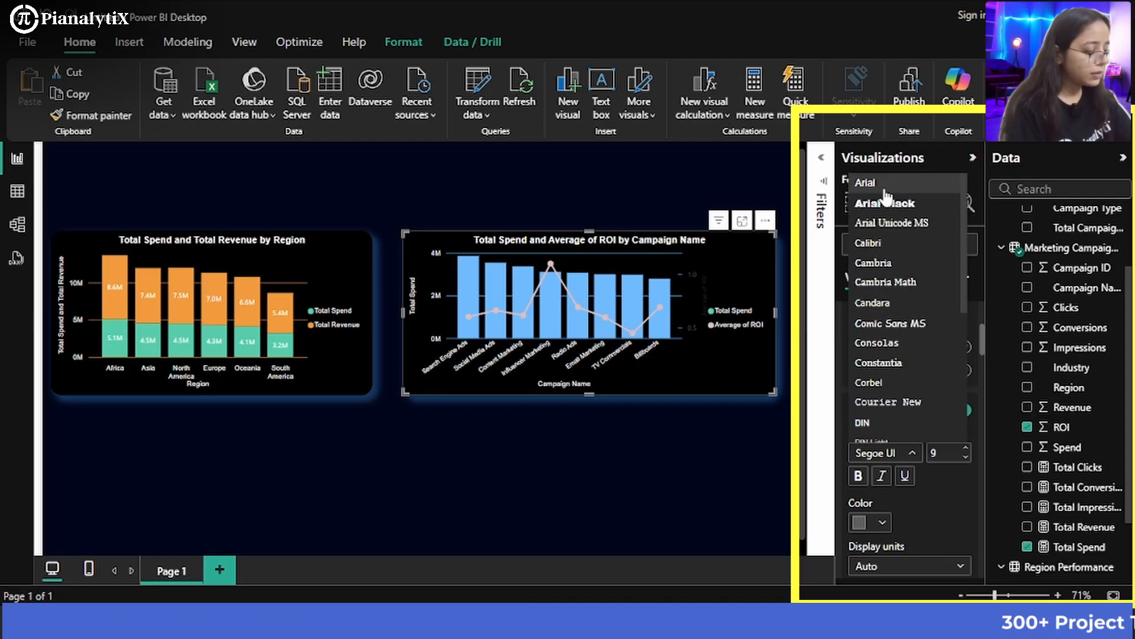
pyautogui.click(870, 182)
pyautogui.click(883, 523)
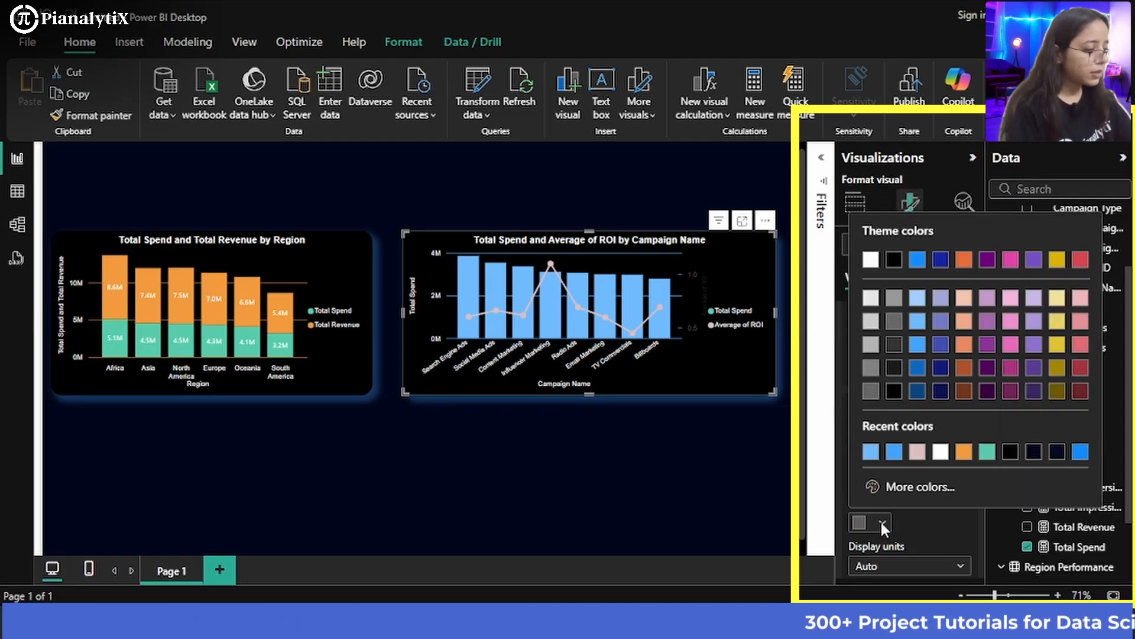
pyautogui.click(873, 260)
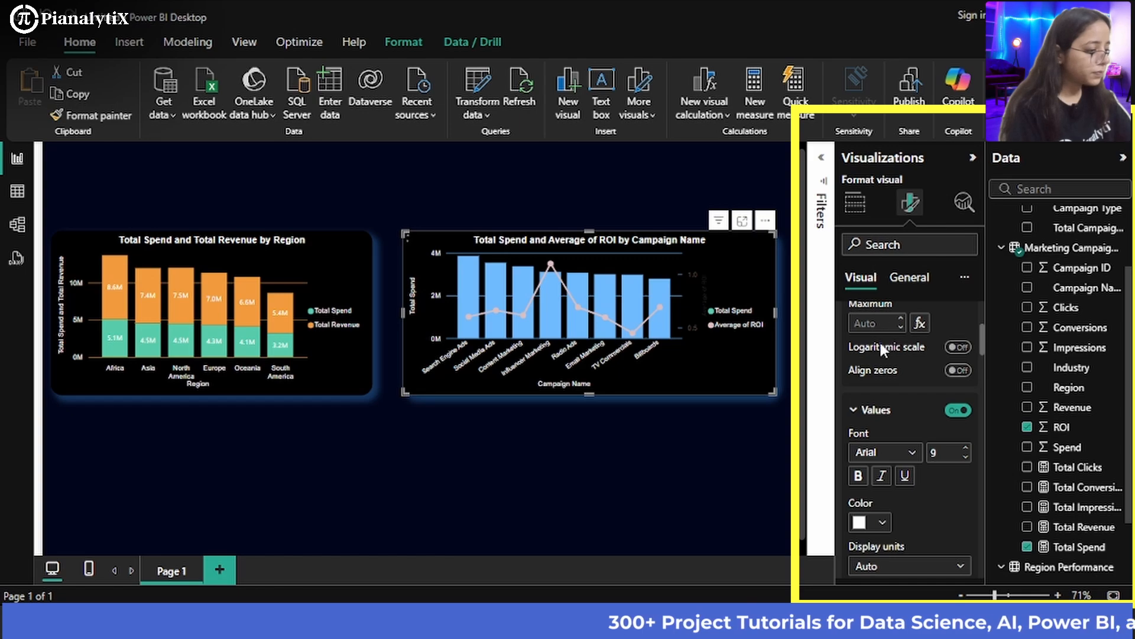
# Format the secondary y-axis title with the Arial font and white colour
pyautogui.scroll(-4, 892, 424)
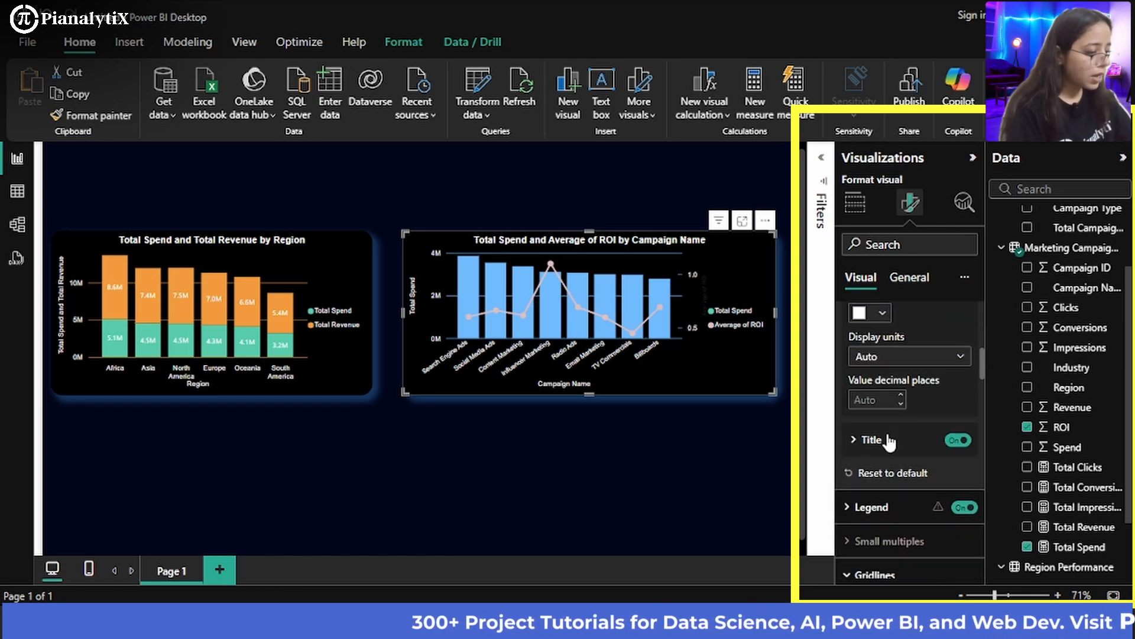
pyautogui.click(890, 441)
pyautogui.scroll(-2, 903, 498)
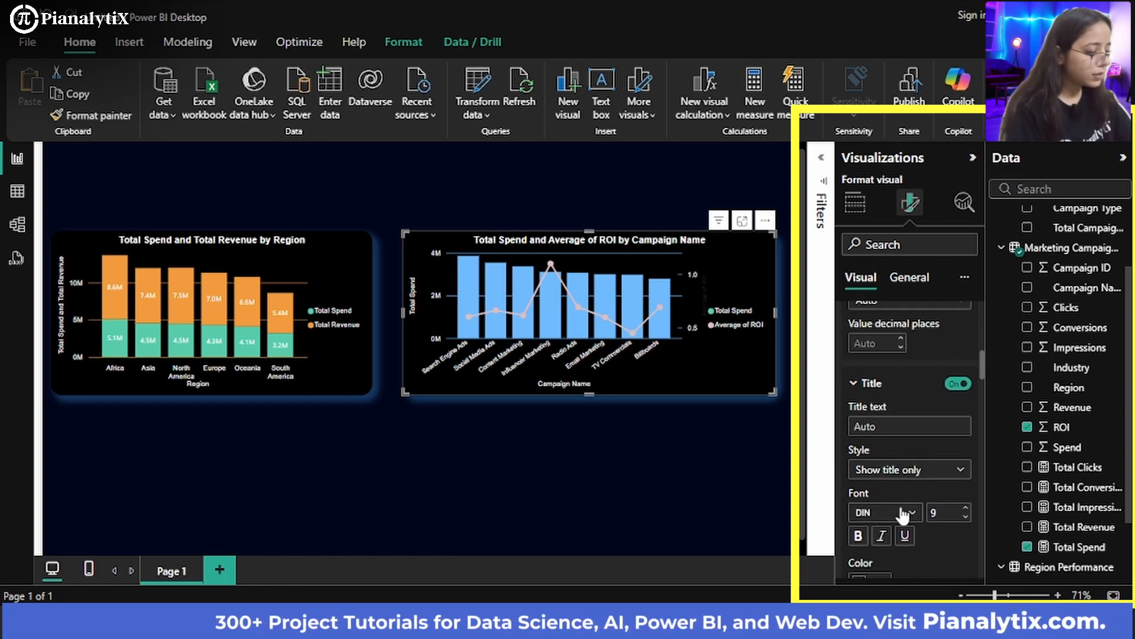
pyautogui.click(902, 512)
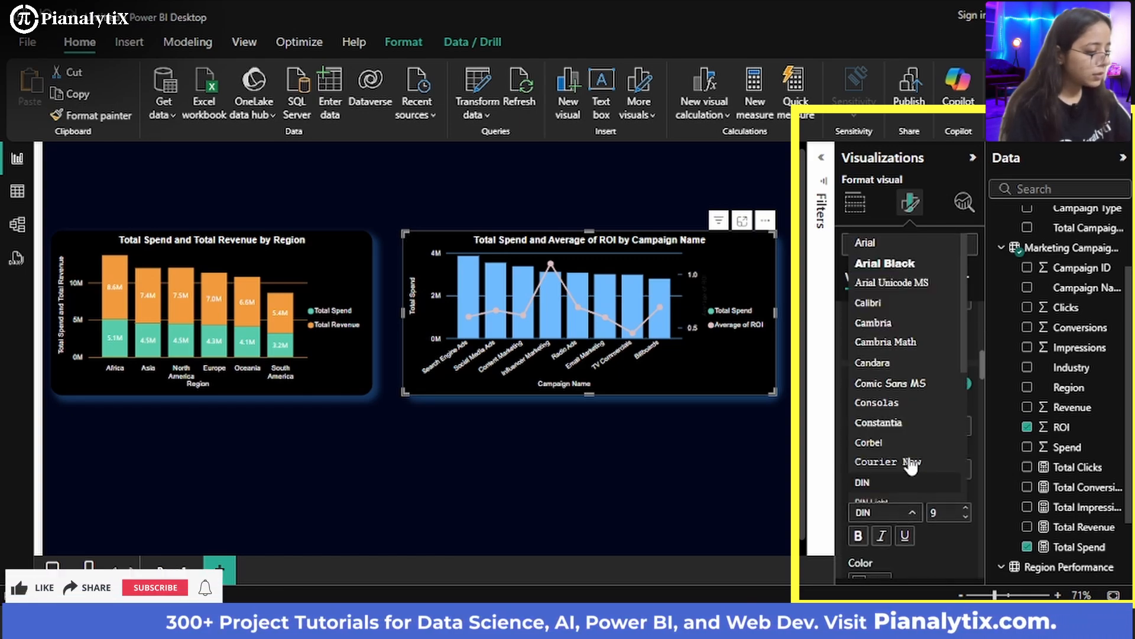
pyautogui.click(896, 247)
pyautogui.scroll(-2, 901, 557)
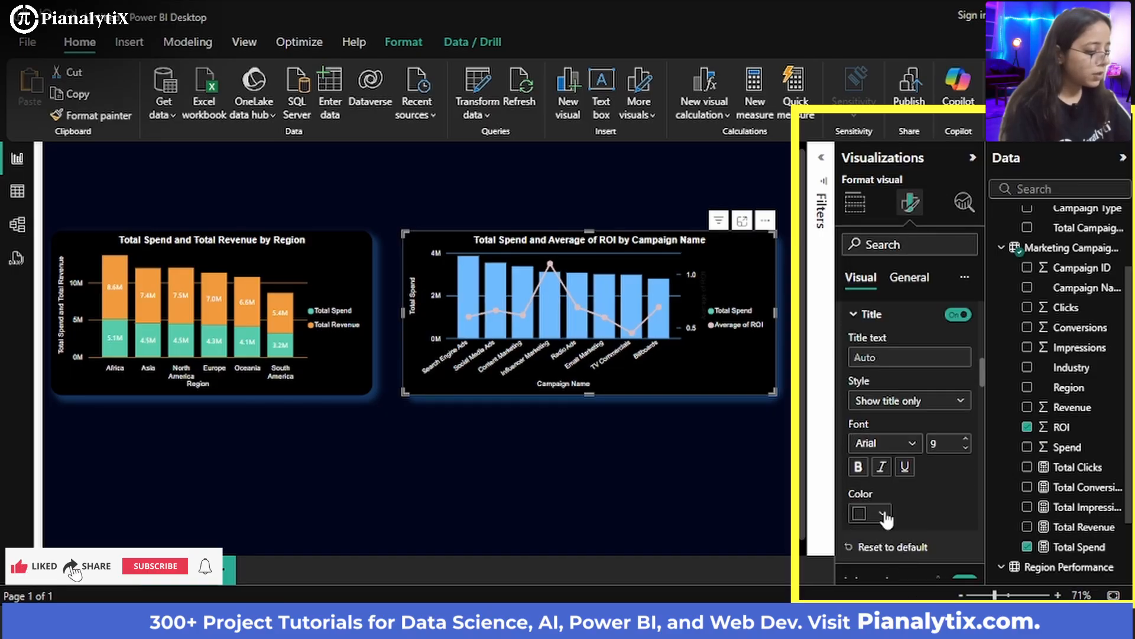
pyautogui.click(882, 512)
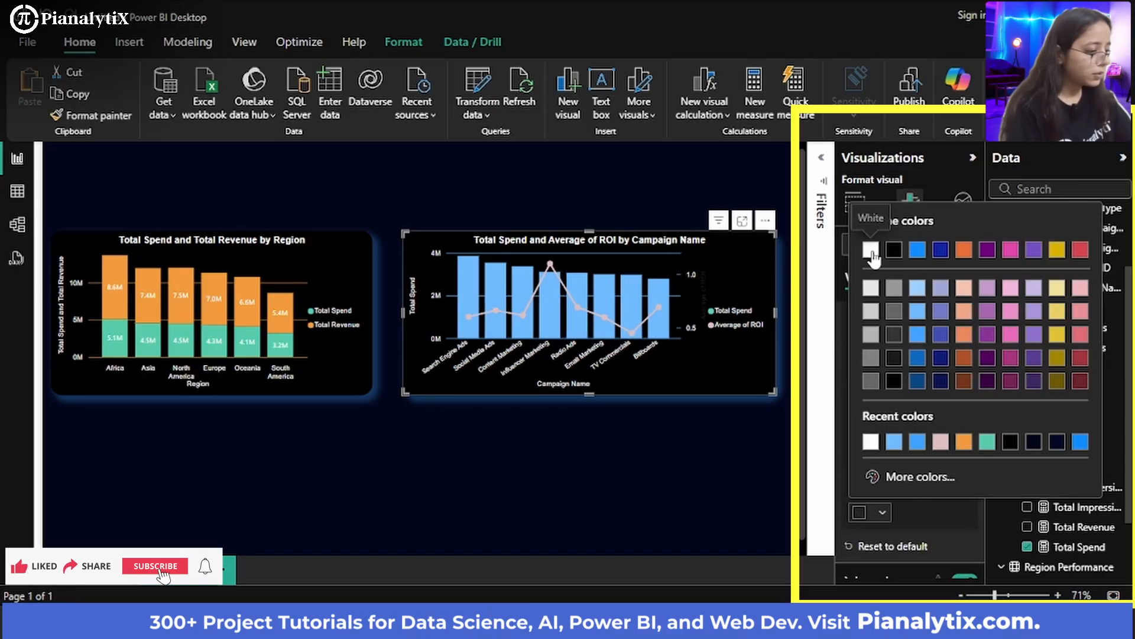
pyautogui.click(871, 251)
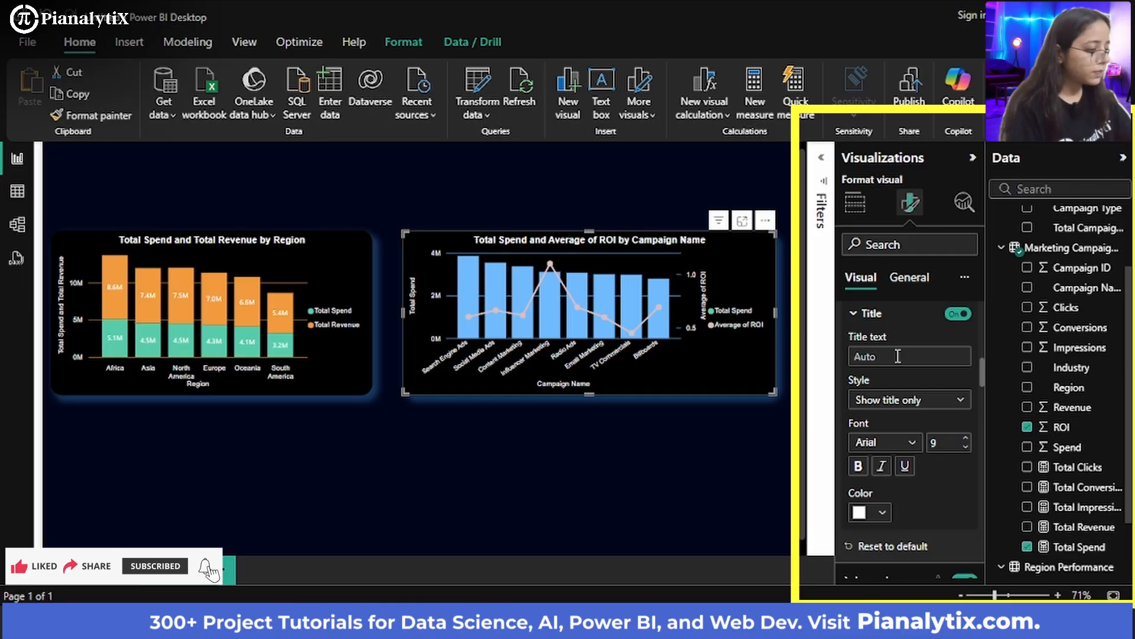
# Turn on data labels for the campaign chart and expand their settings
pyautogui.scroll(-5, 908, 476)
pyautogui.scroll(-10, 909, 476)
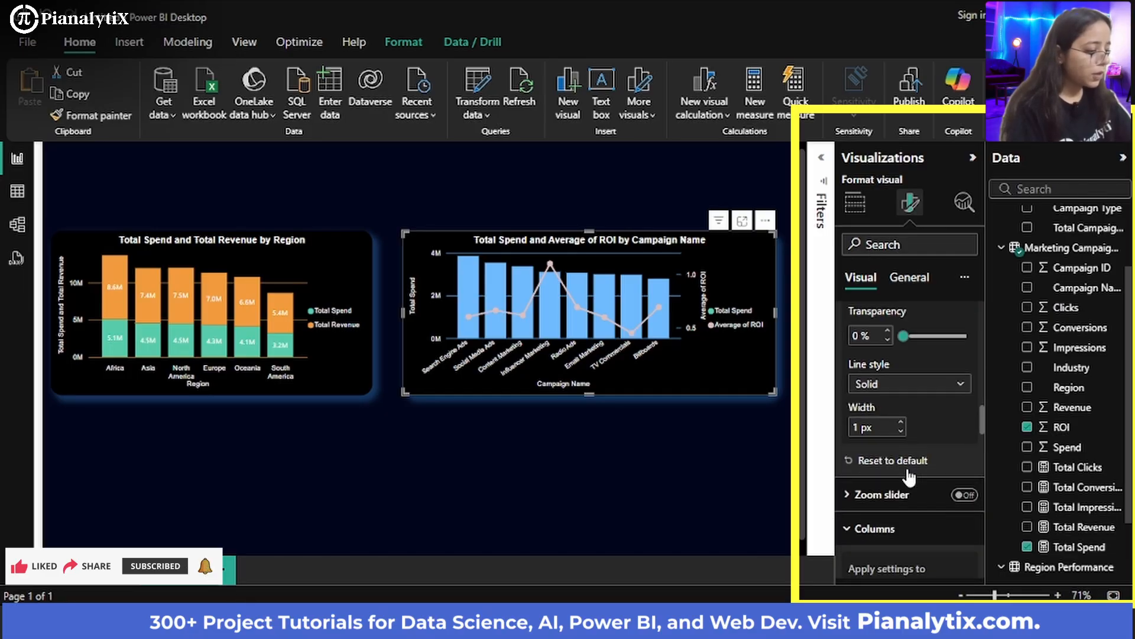
pyautogui.scroll(-8, 905, 466)
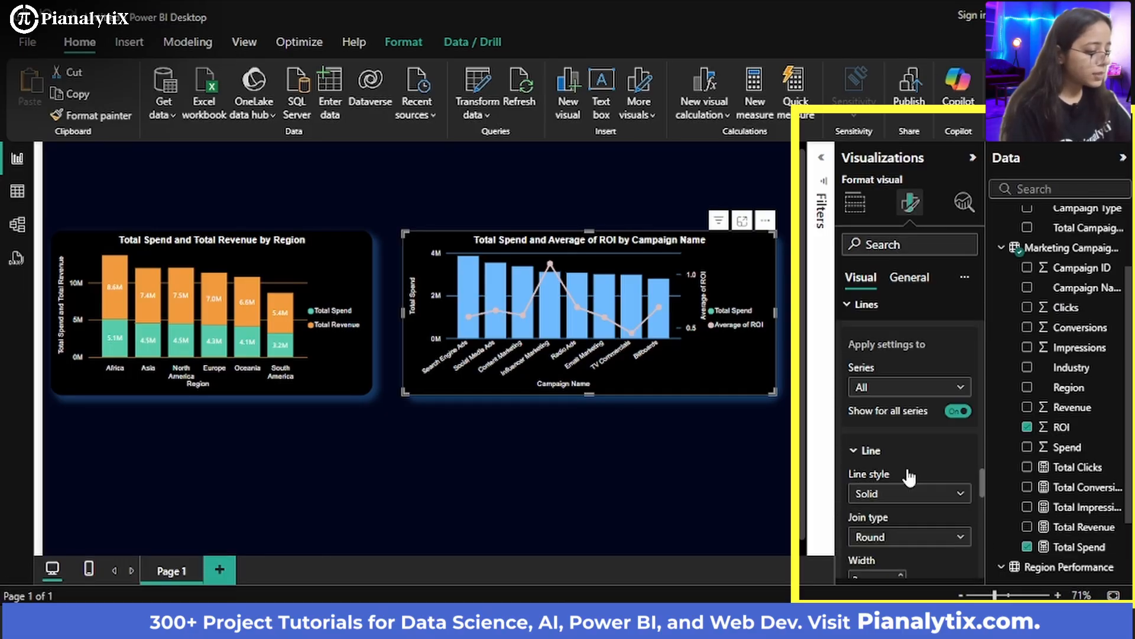
pyautogui.scroll(-7, 906, 466)
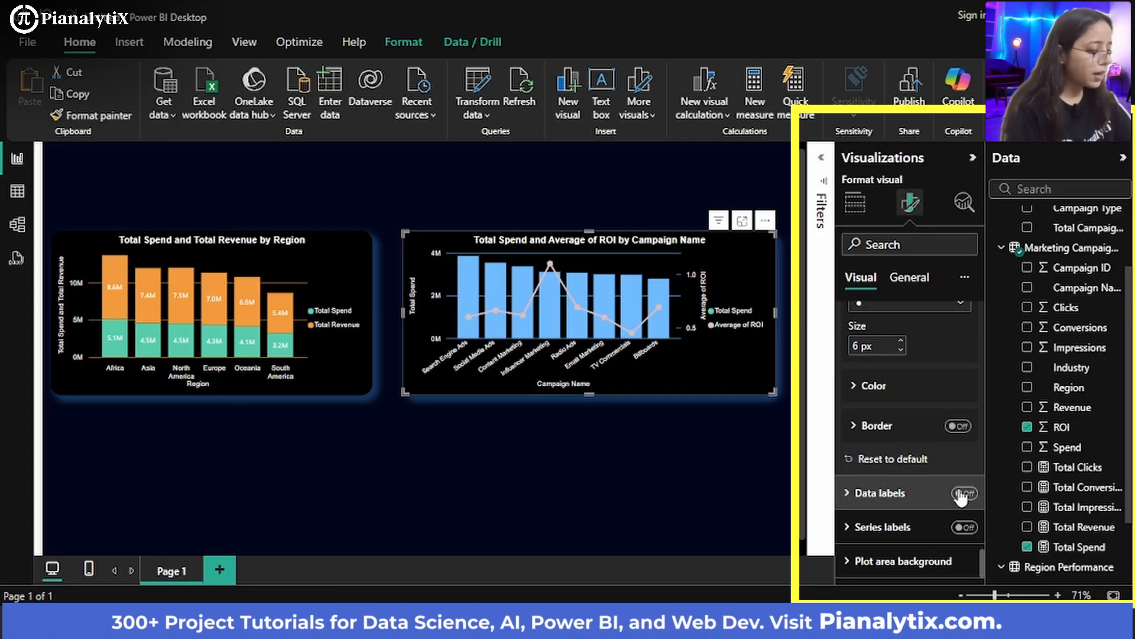
pyautogui.click(960, 492)
pyautogui.click(905, 498)
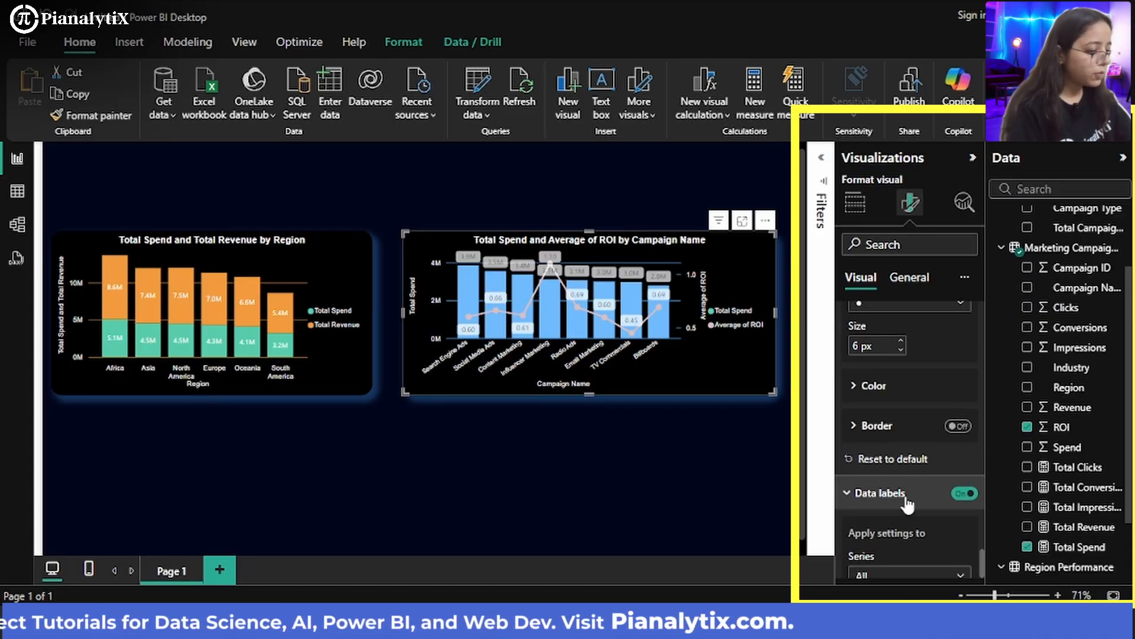
# Apply the data label settings to the Average of ROI series and set its values to the Arial font
pyautogui.scroll(-5, 913, 490)
pyautogui.scroll(2, 916, 494)
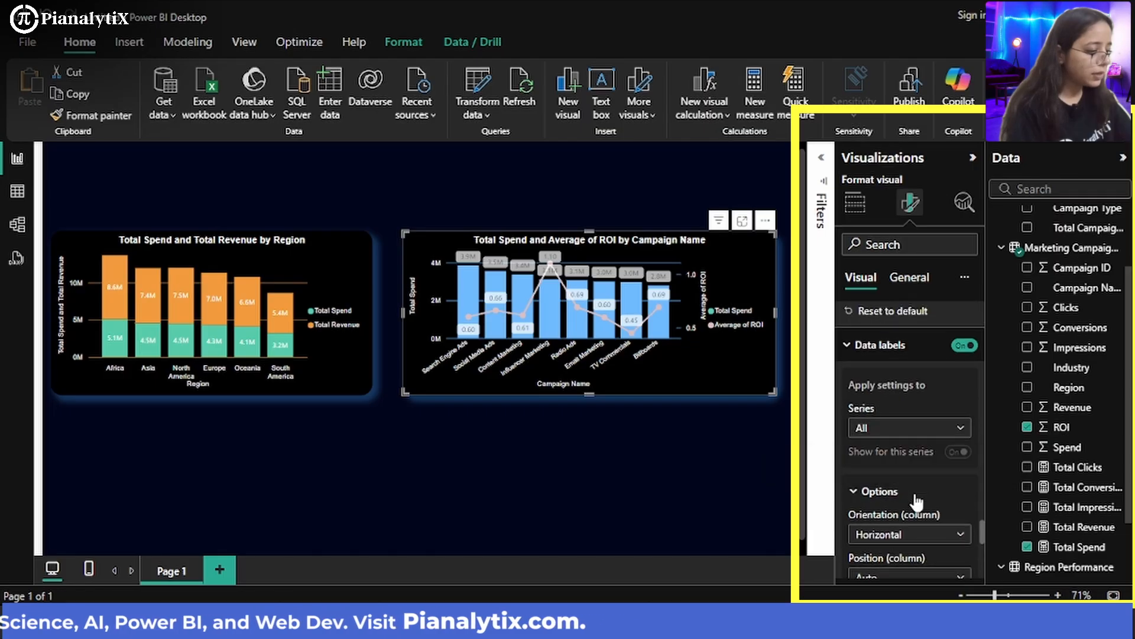
pyautogui.click(944, 428)
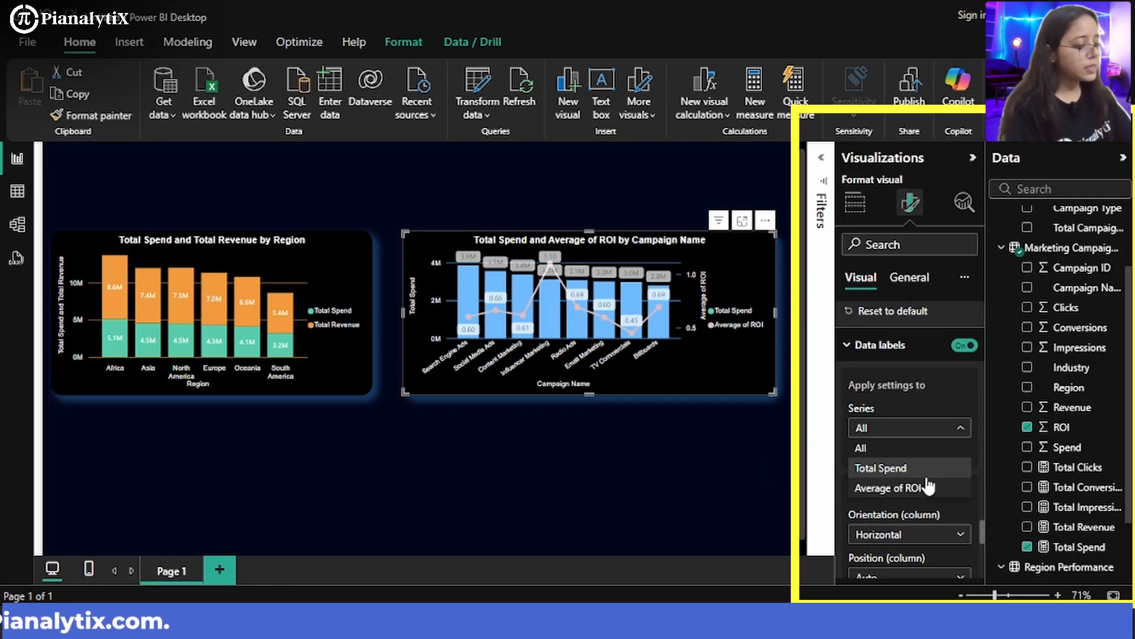
pyautogui.click(916, 503)
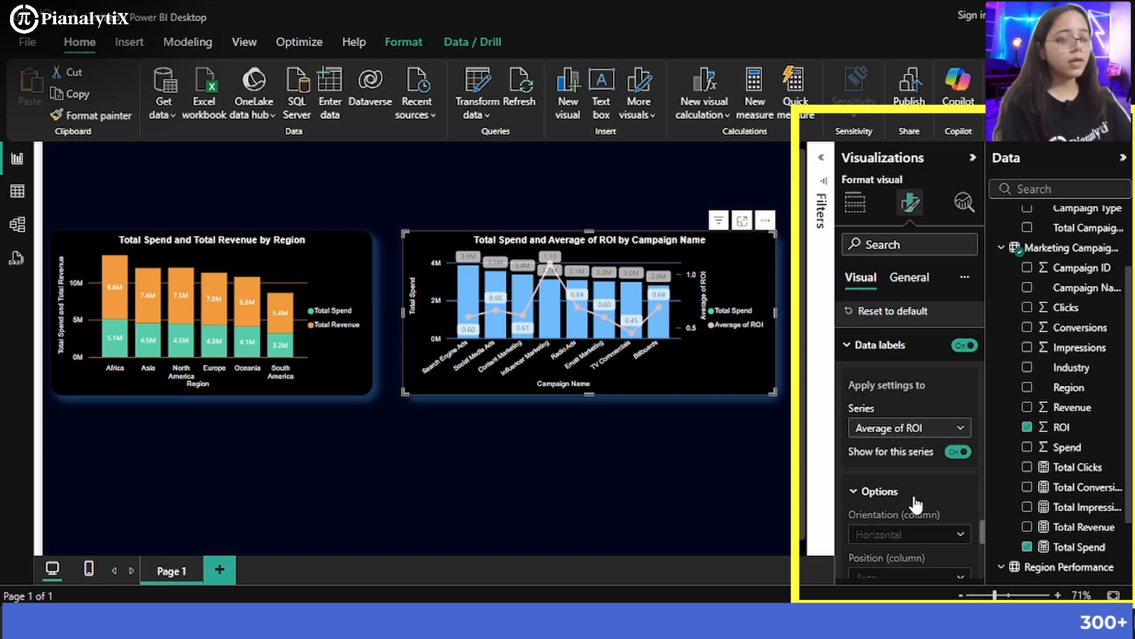
pyautogui.scroll(-4, 939, 470)
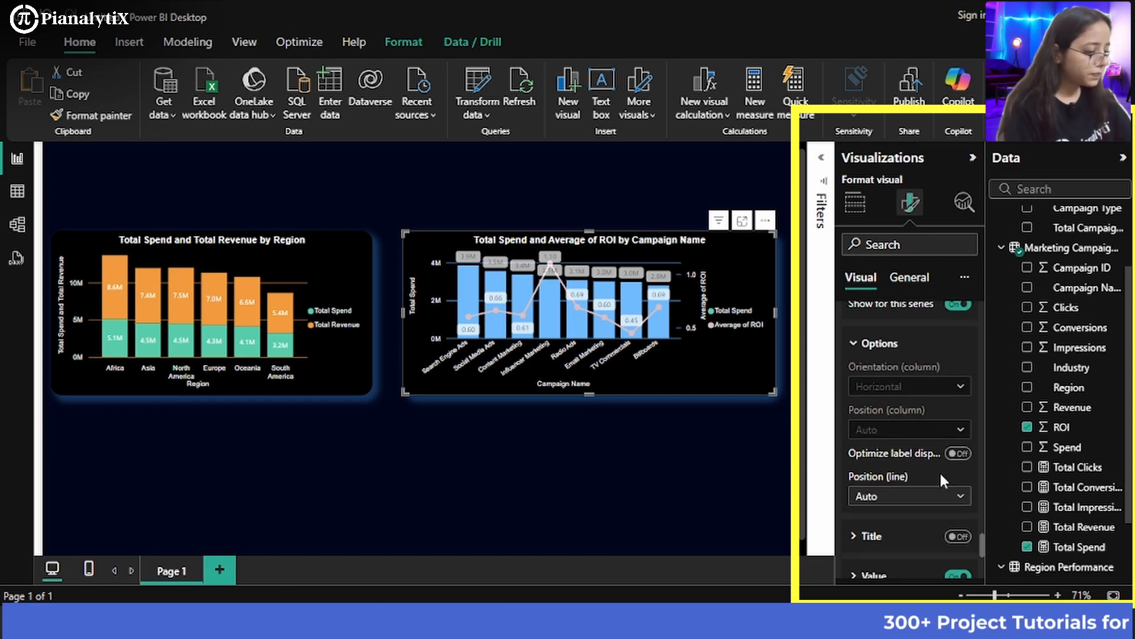
pyautogui.click(911, 489)
pyautogui.scroll(-2, 909, 479)
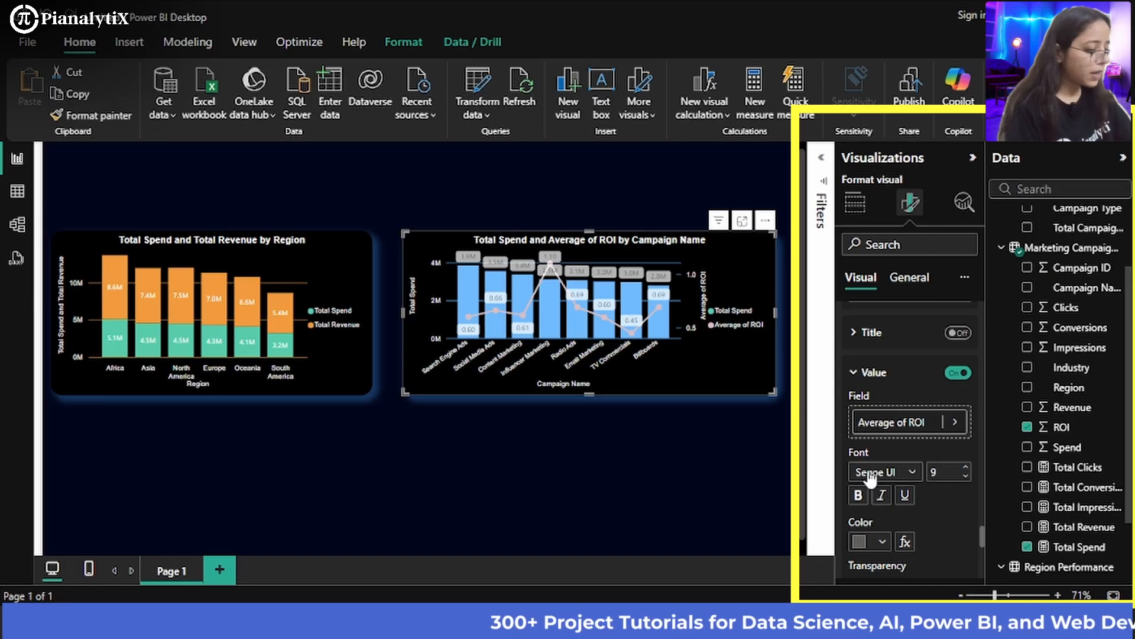
pyautogui.click(870, 473)
pyautogui.scroll(6, 899, 332)
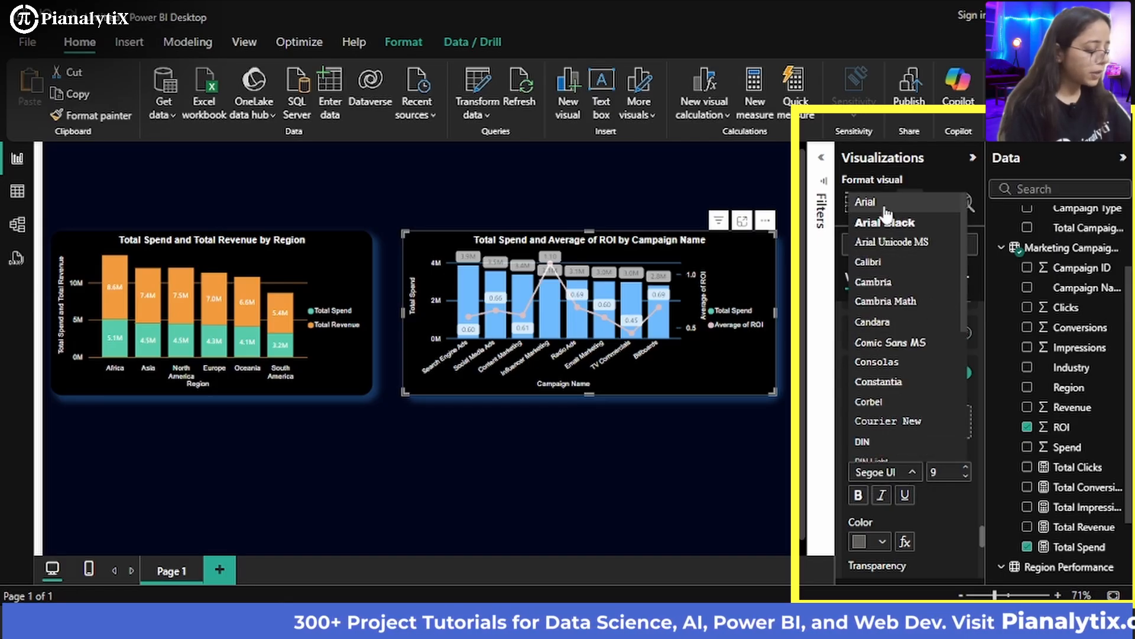
pyautogui.click(882, 202)
# Colour the Average of ROI data labels white and turn off their background
pyautogui.scroll(-1, 924, 420)
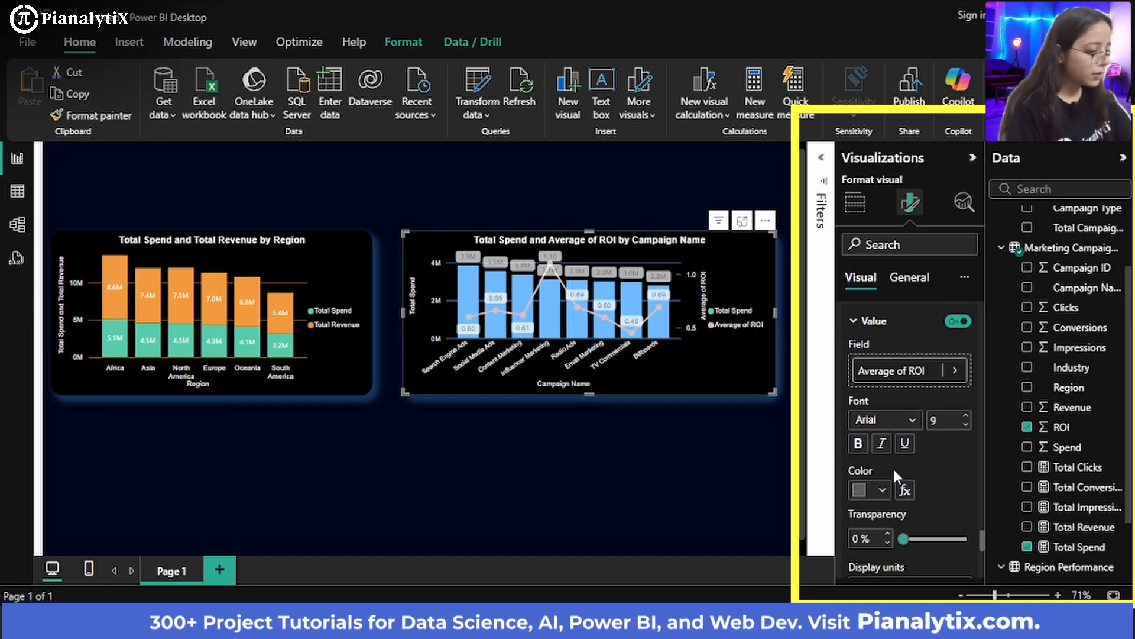
pyautogui.click(882, 490)
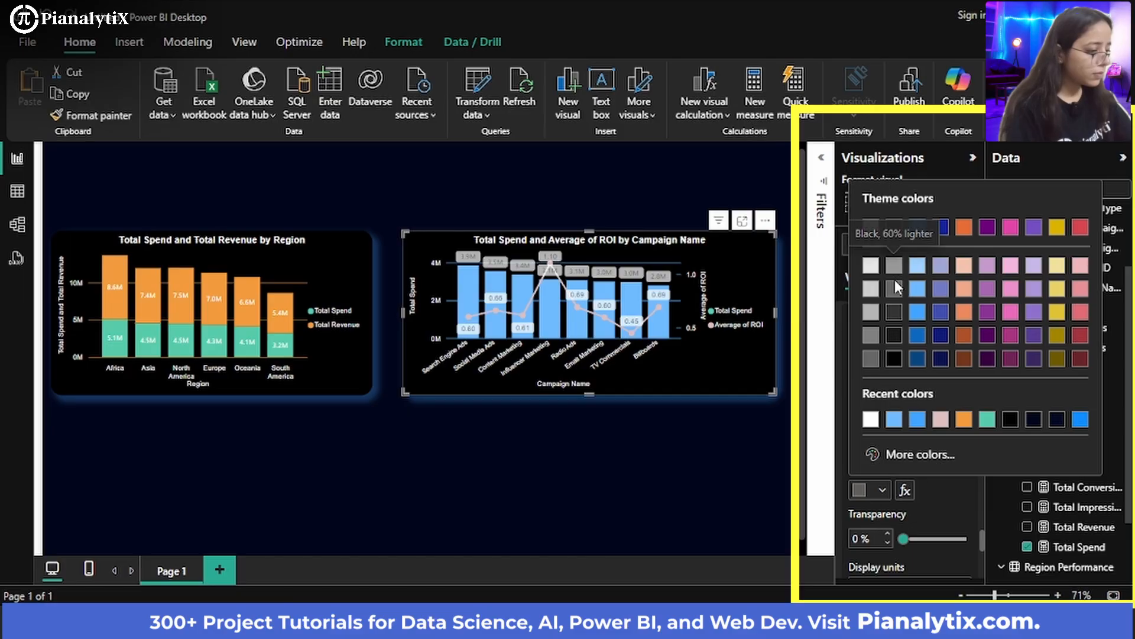
pyautogui.click(871, 227)
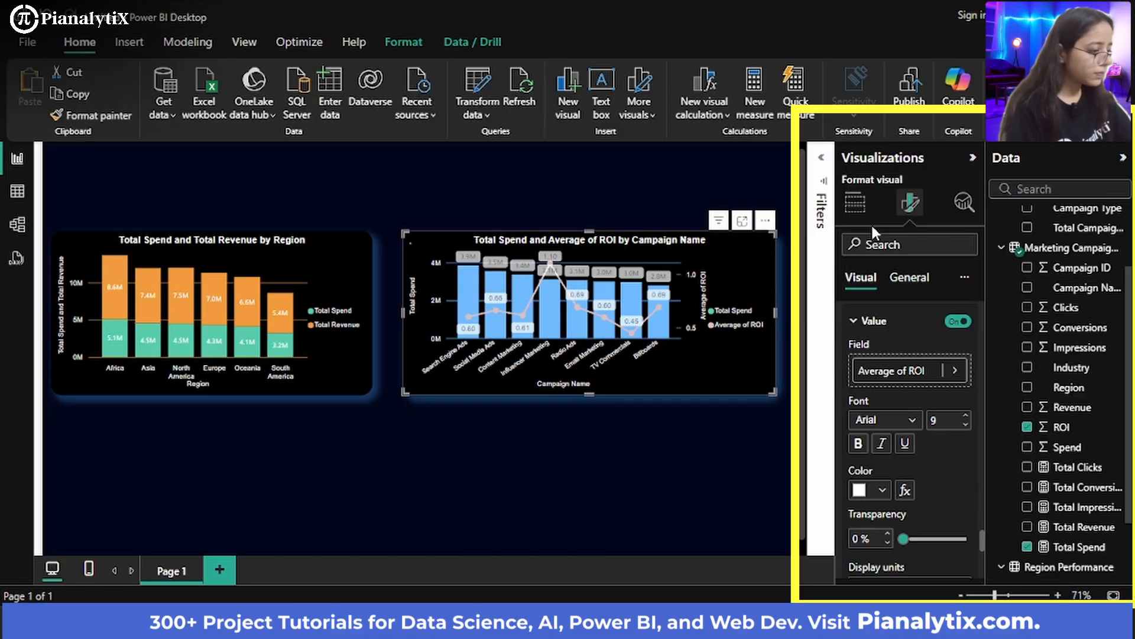
pyautogui.scroll(-5, 891, 510)
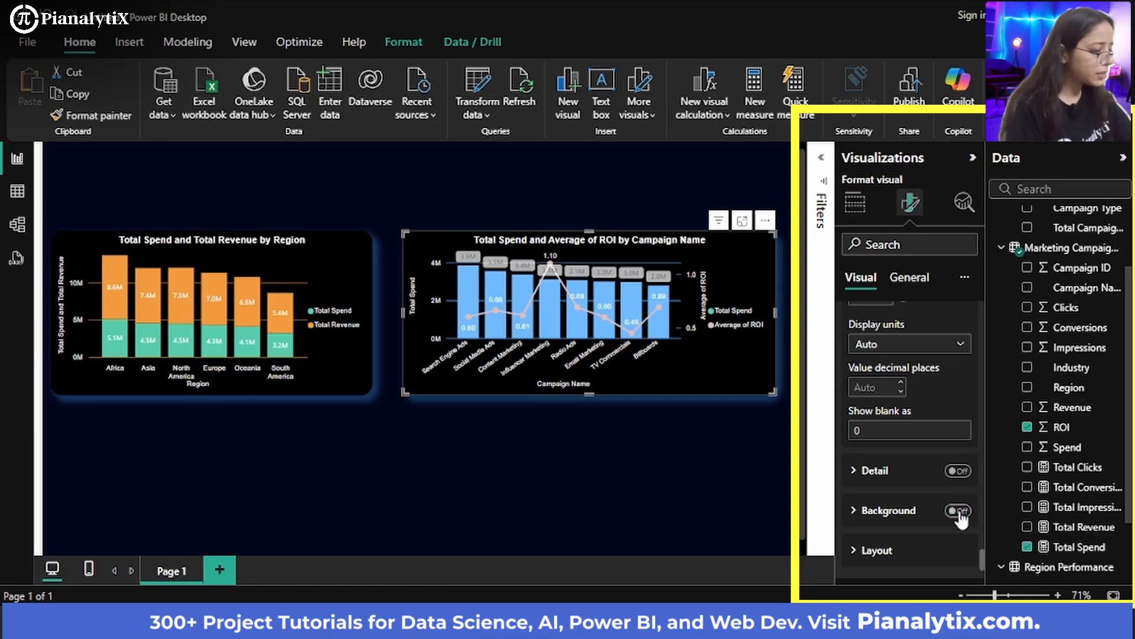
pyautogui.scroll(-2, 925, 524)
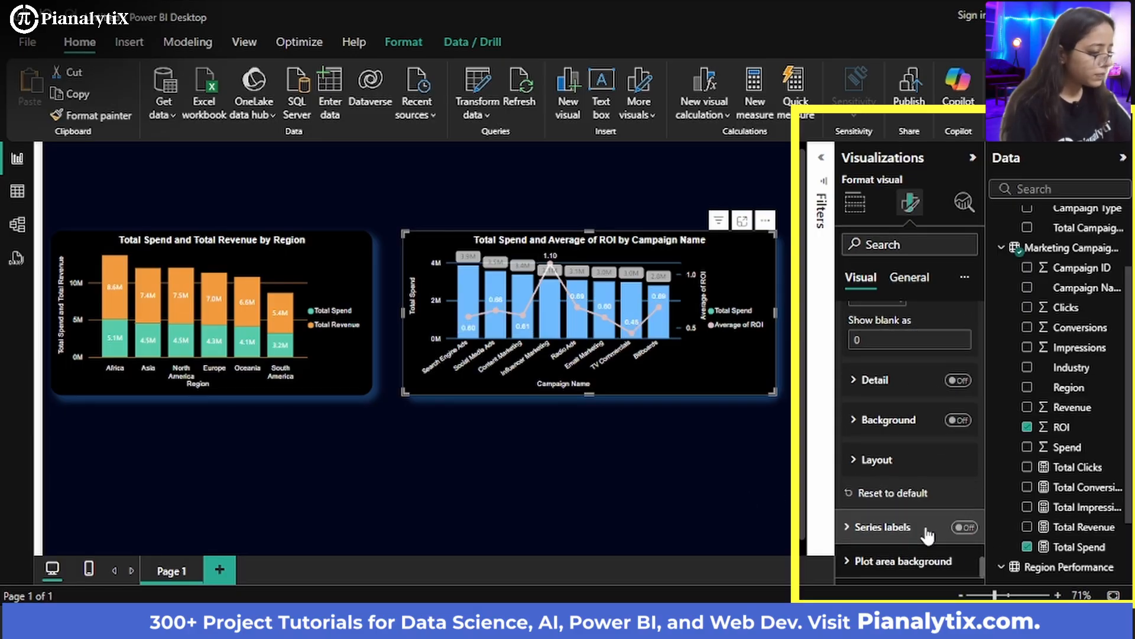
# Switch the data label settings to the Total Spend series and turn off its label background
pyautogui.scroll(5, 924, 524)
pyautogui.scroll(4, 924, 524)
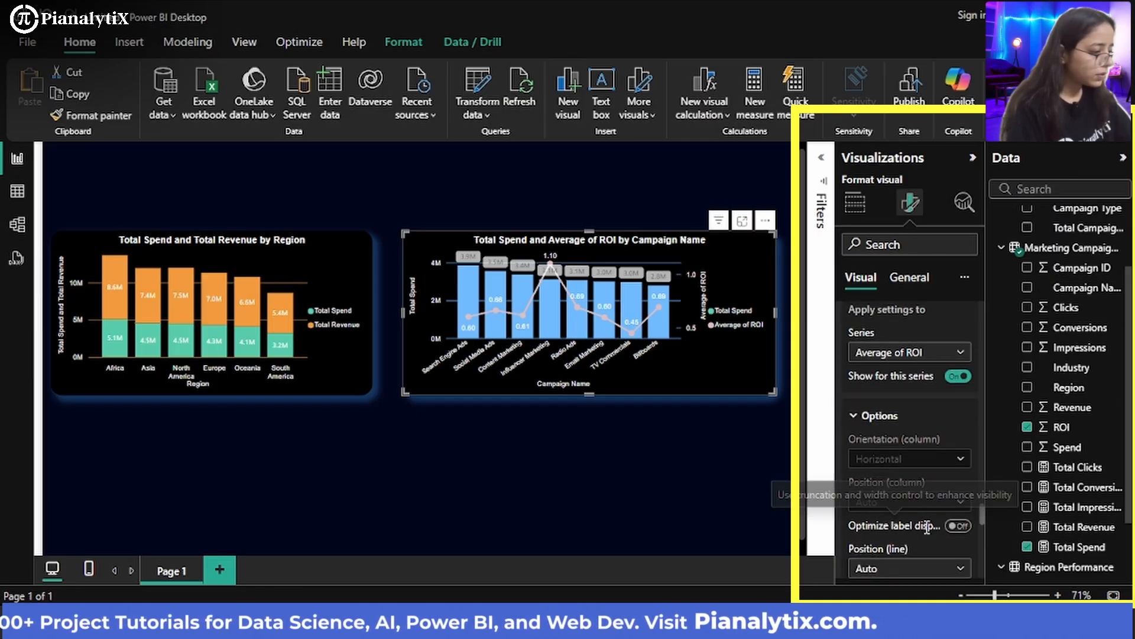
pyautogui.scroll(1, 925, 525)
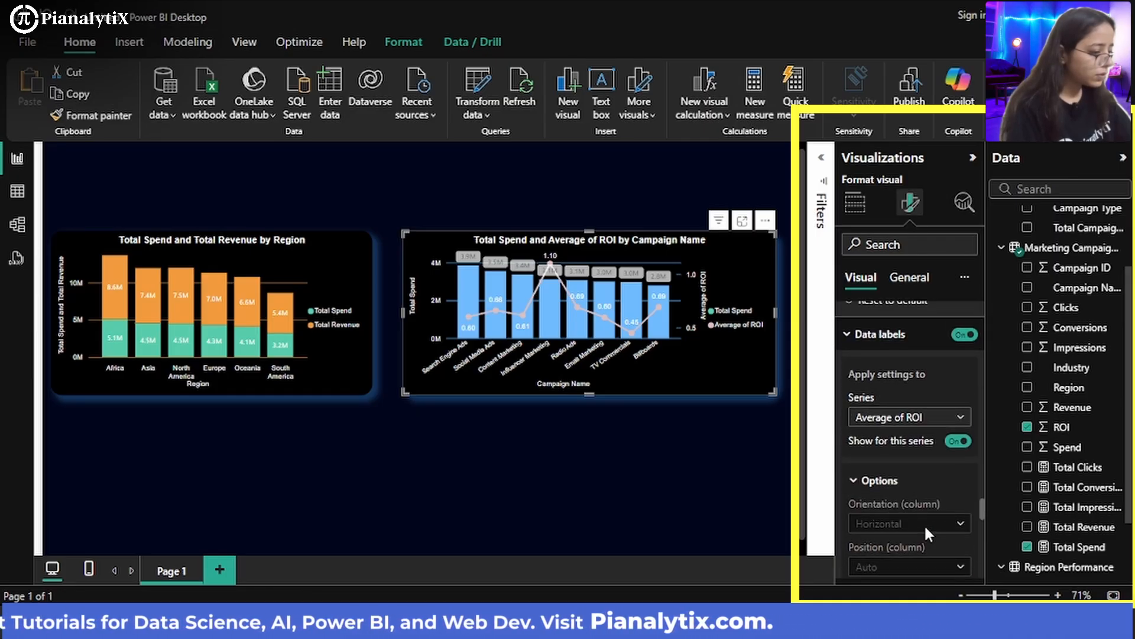
pyautogui.click(958, 442)
pyautogui.click(958, 442)
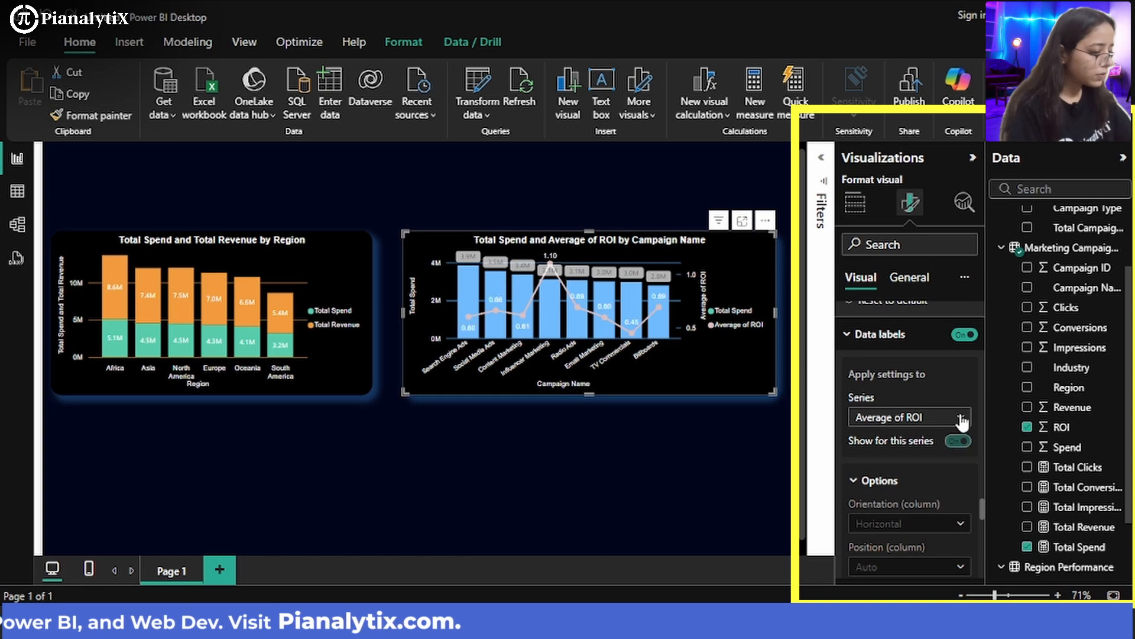
pyautogui.click(961, 416)
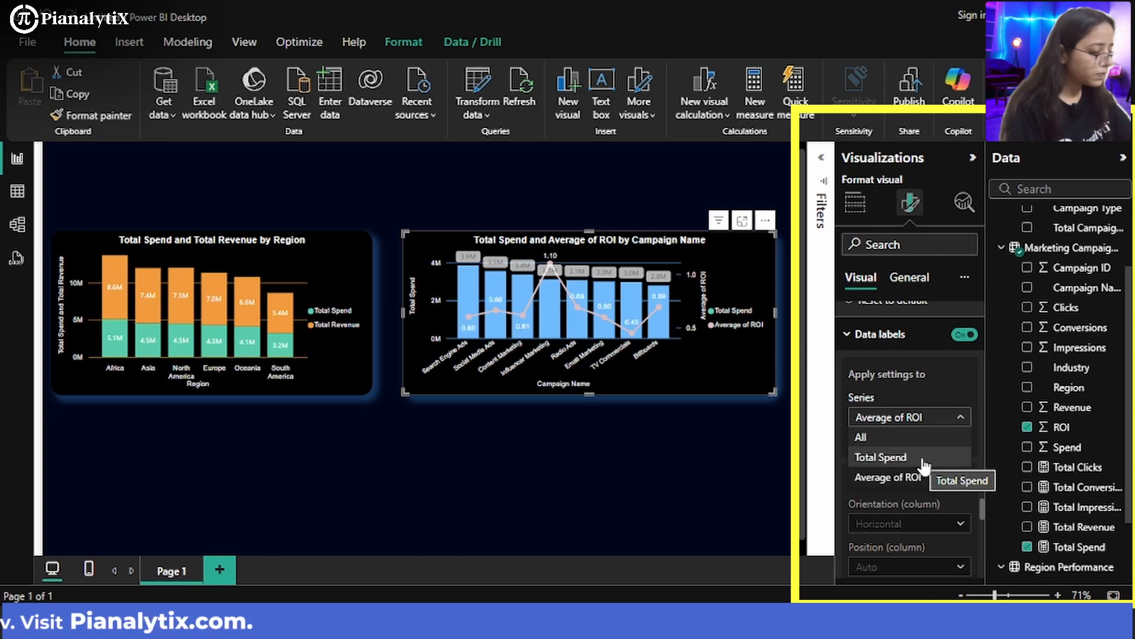
pyautogui.click(706, 557)
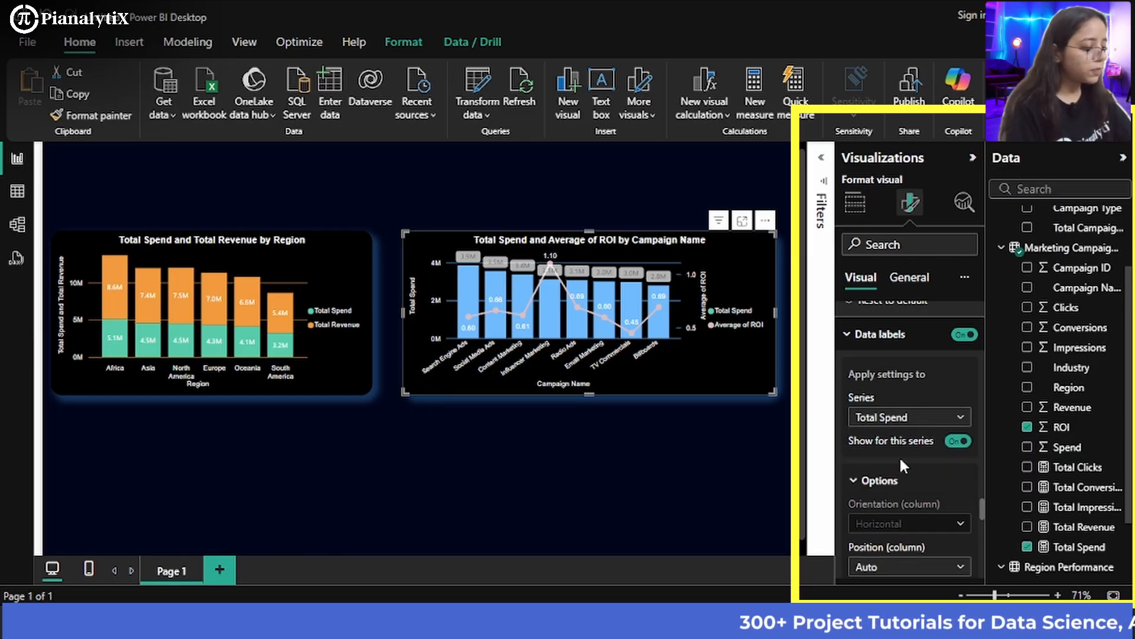
pyautogui.scroll(-10, 918, 473)
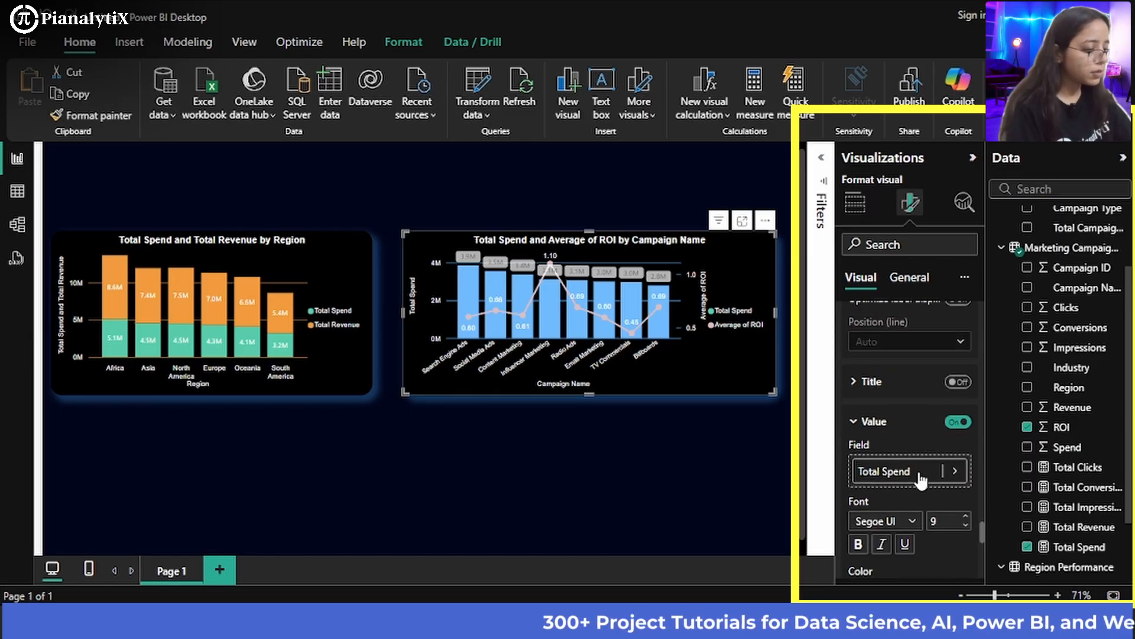
pyautogui.scroll(-5, 875, 473)
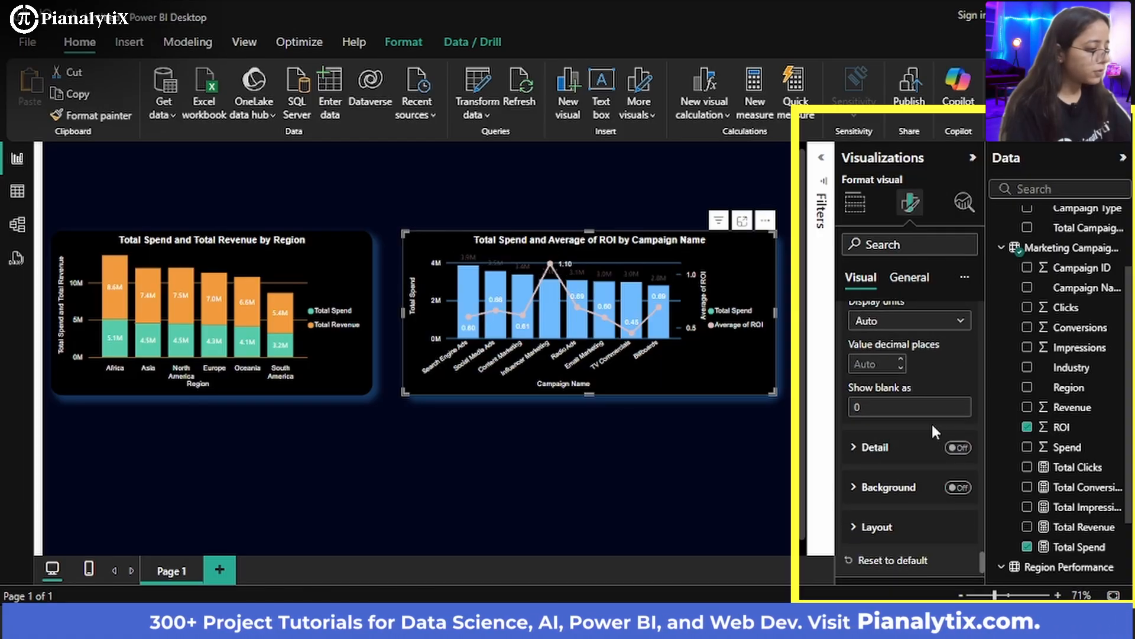
# Format the Total Spend data labels in white with the Arial font at size 8
pyautogui.scroll(3, 931, 421)
pyautogui.scroll(2, 931, 421)
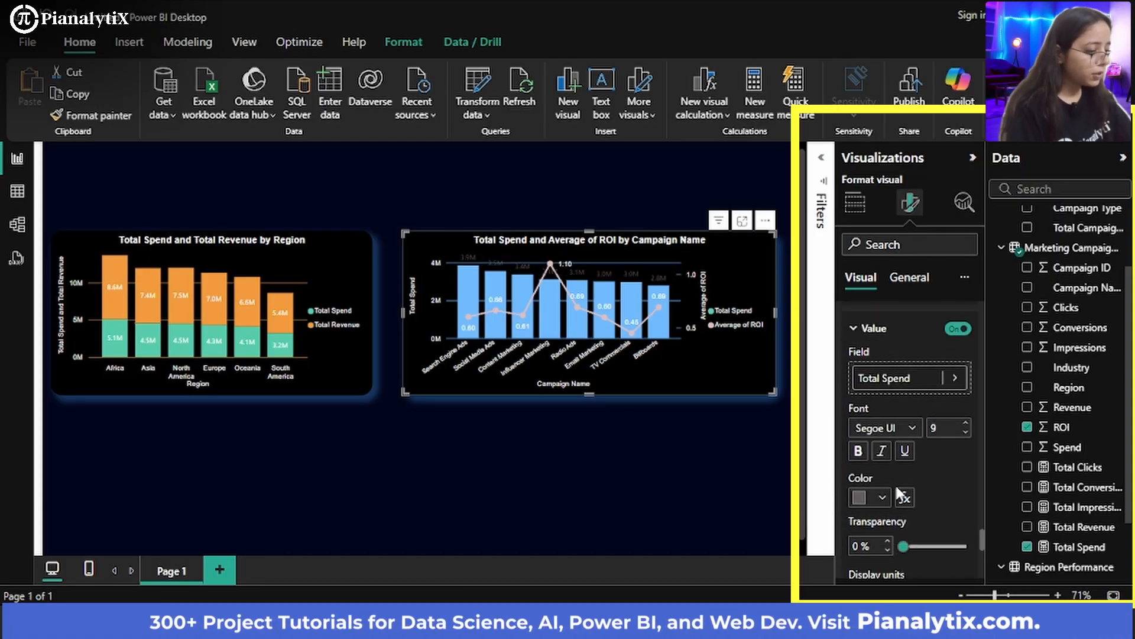
pyautogui.click(883, 499)
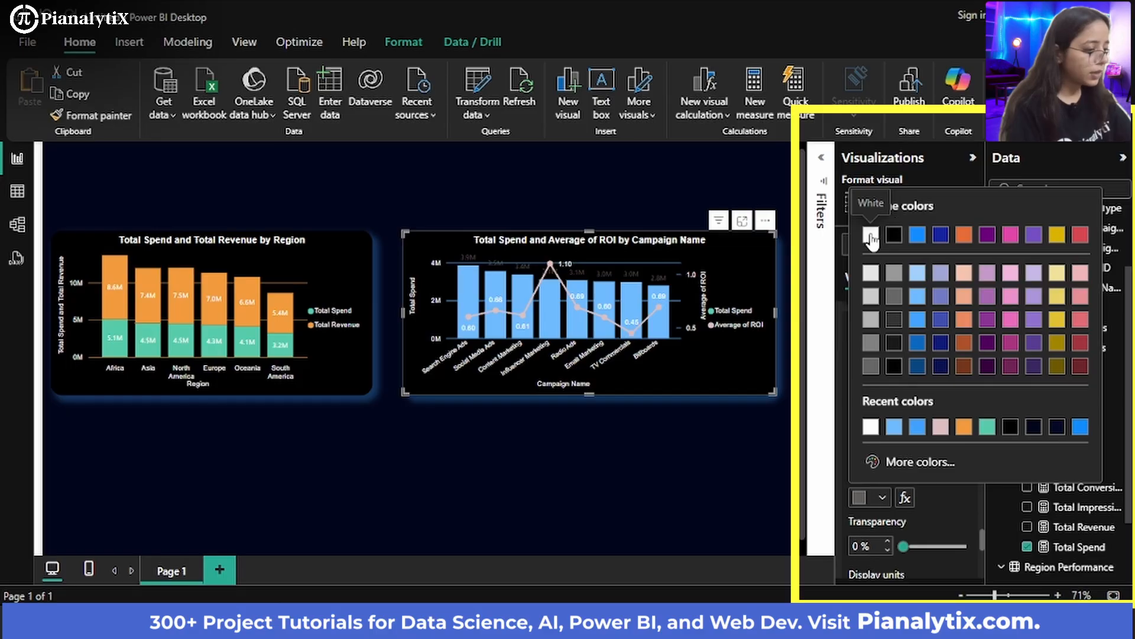
pyautogui.click(871, 236)
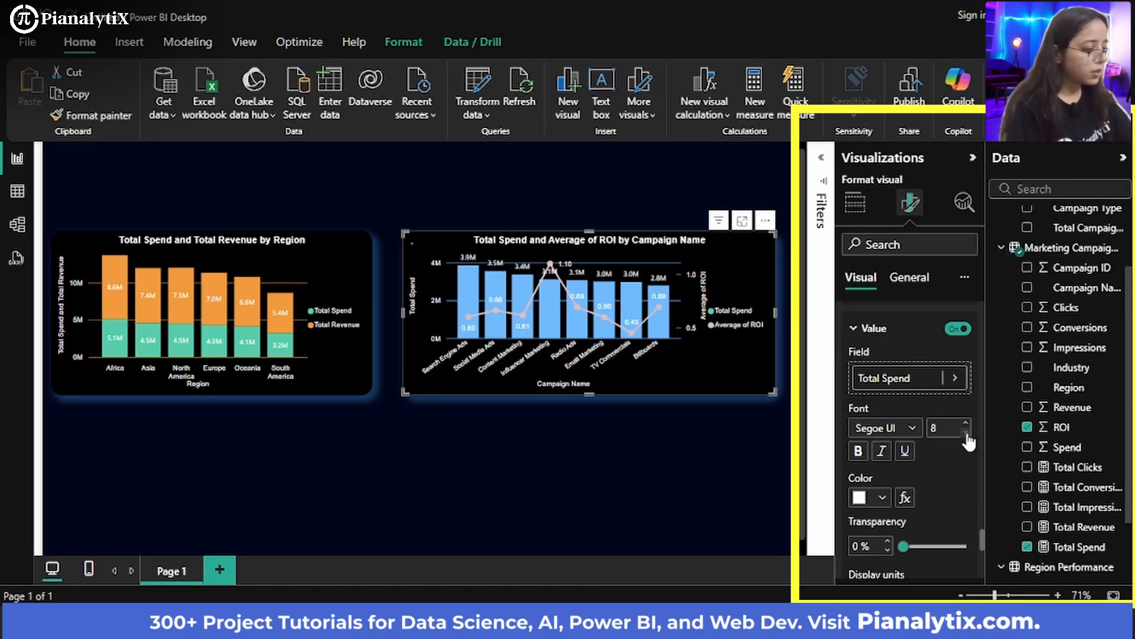
pyautogui.click(905, 432)
pyautogui.scroll(5, 924, 333)
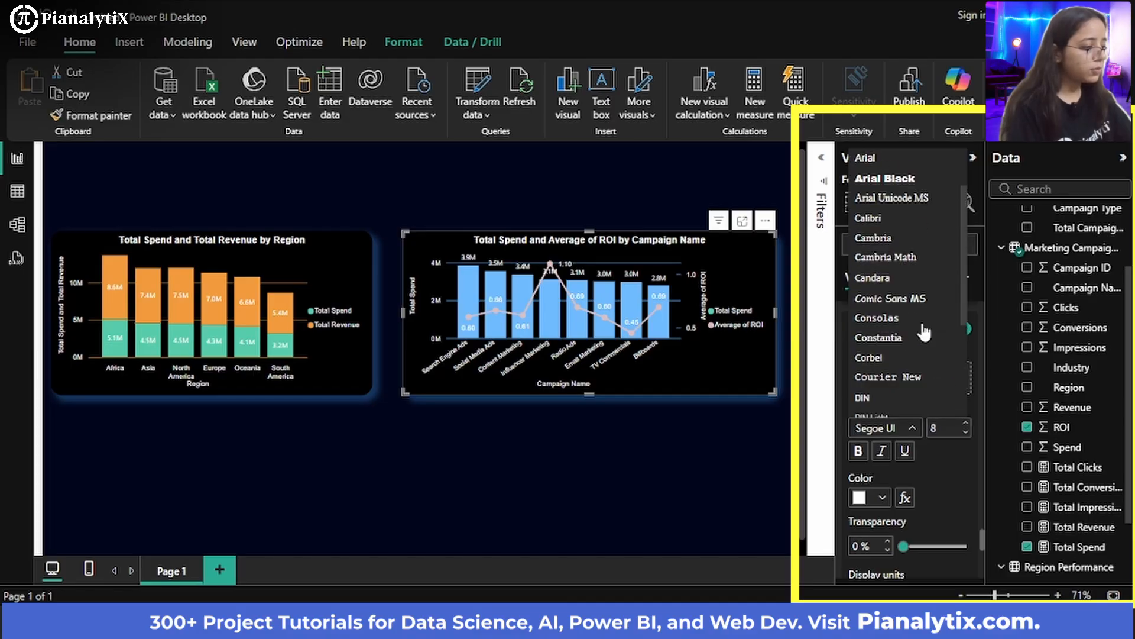
pyautogui.click(868, 168)
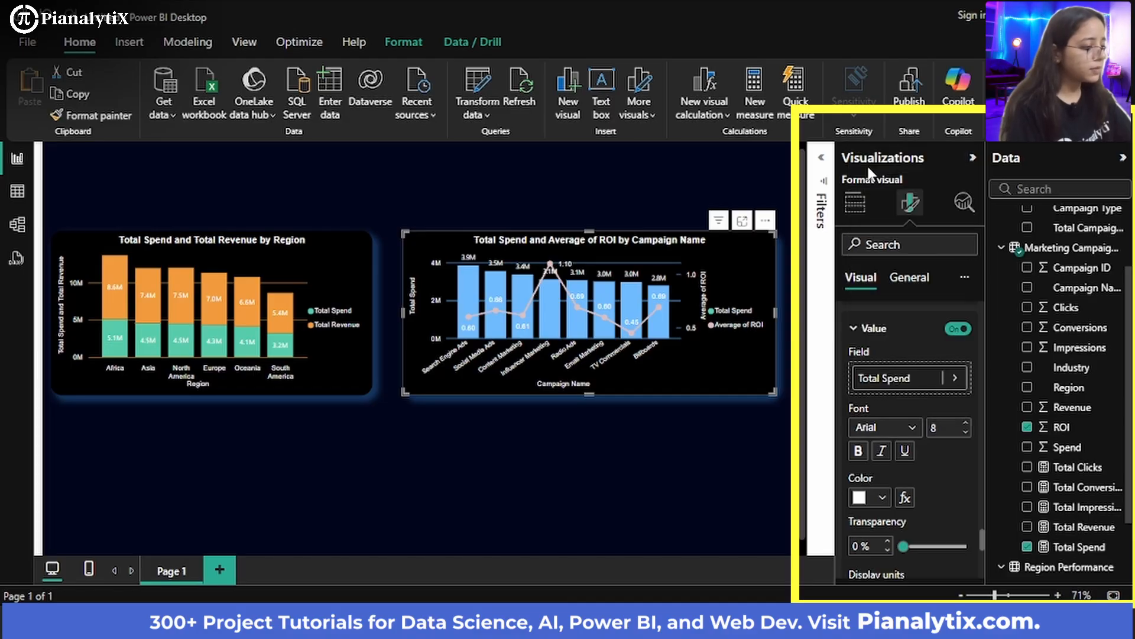
# Add an empty stacked bar chart to the page and place it below the Total Spend and Total Revenue by Region chart
pyautogui.click(647, 190)
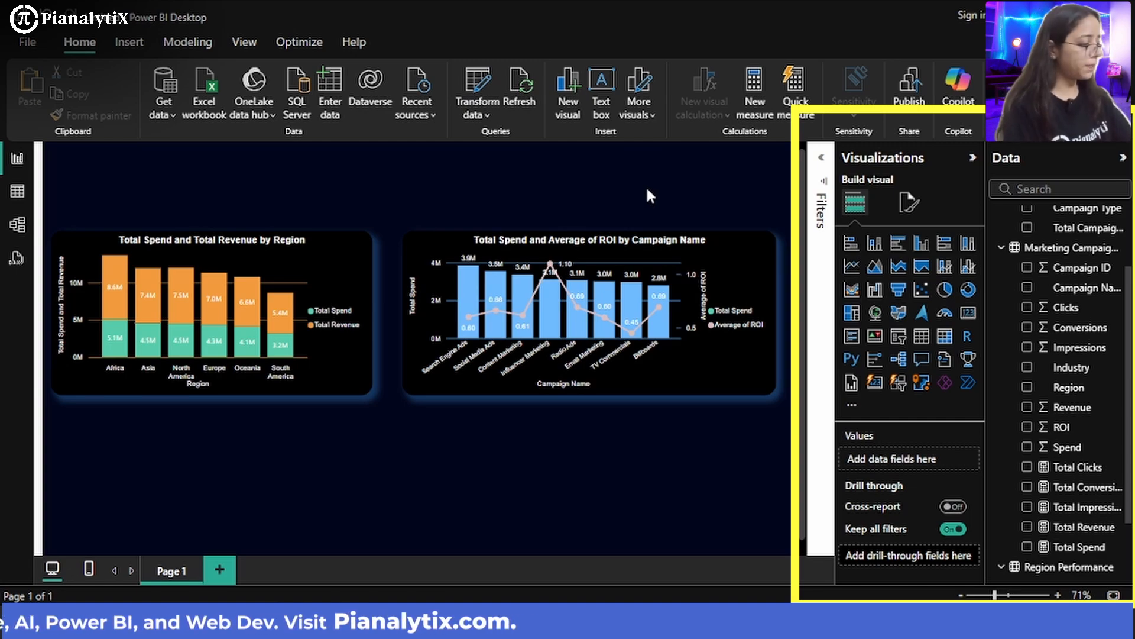
pyautogui.scroll(-1, 649, 190)
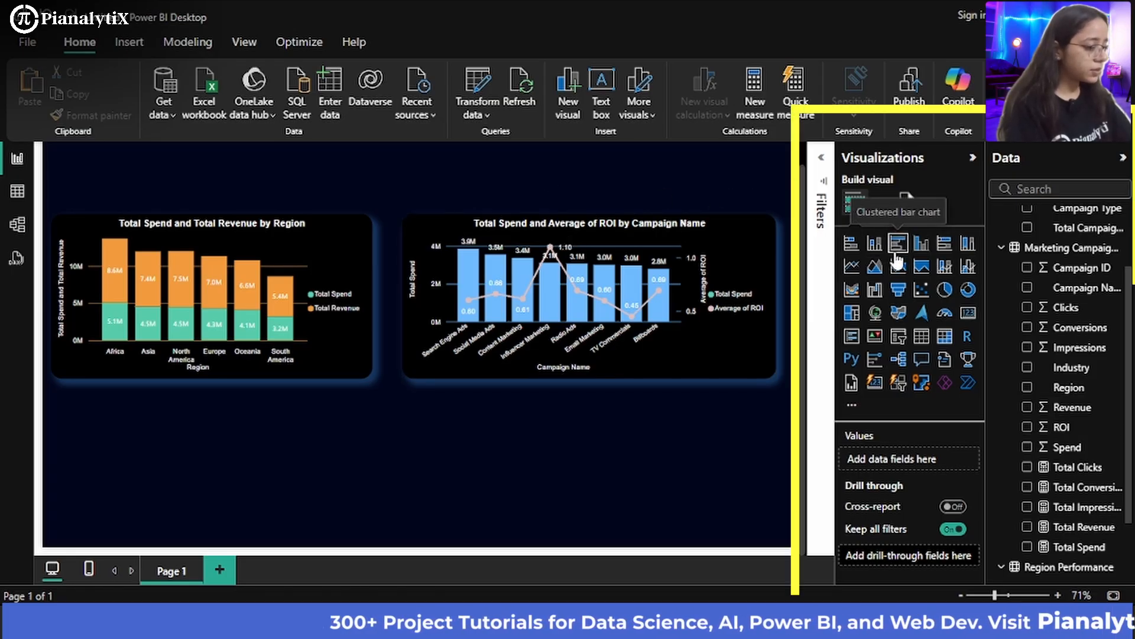
pyautogui.click(851, 244)
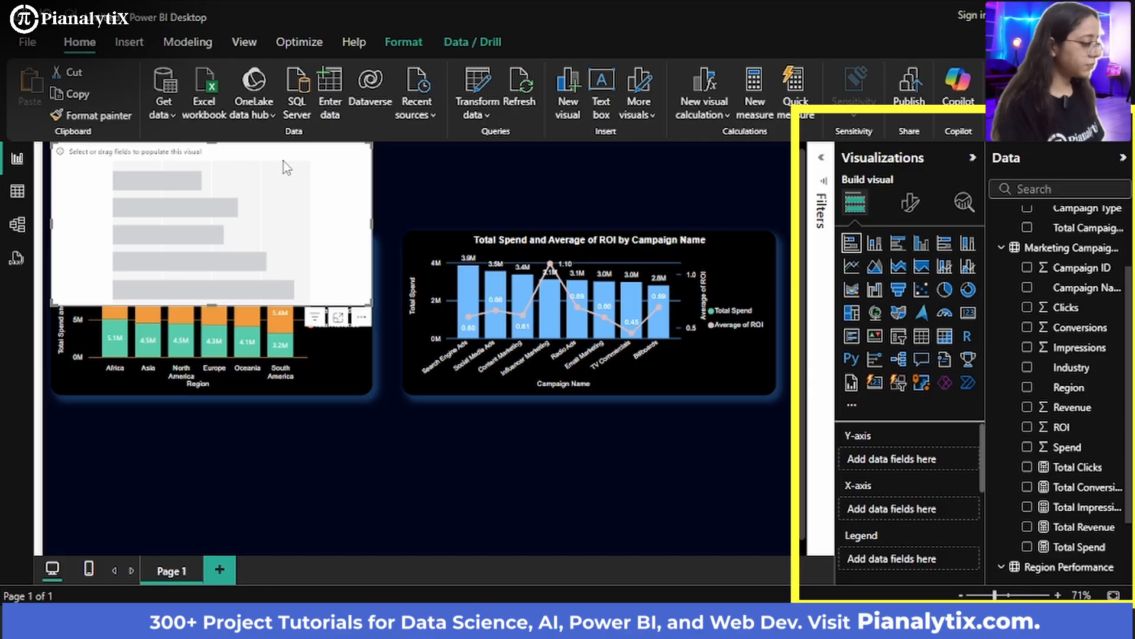
pyautogui.moveTo(288, 169); pyautogui.dragTo(298, 419)
pyautogui.scroll(-1, 438, 239)
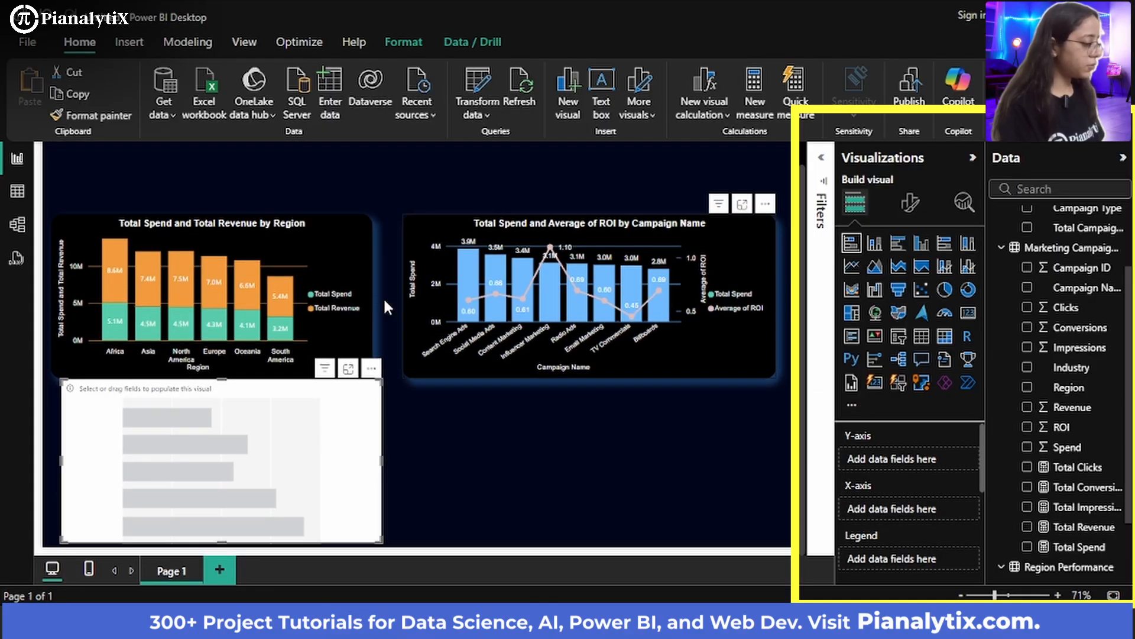
# Align the empty bar chart with the sides of the Region chart and reduce its height to leave a small gap between them
pyautogui.moveTo(317, 458); pyautogui.dragTo(310, 458)
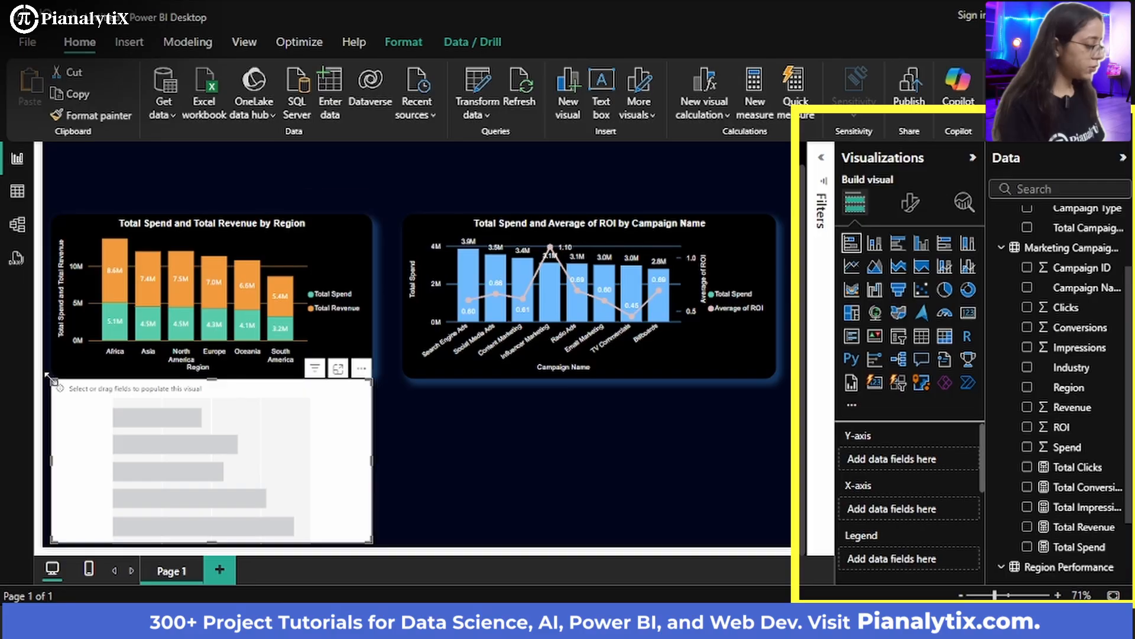
pyautogui.moveTo(55, 381); pyautogui.dragTo(59, 397)
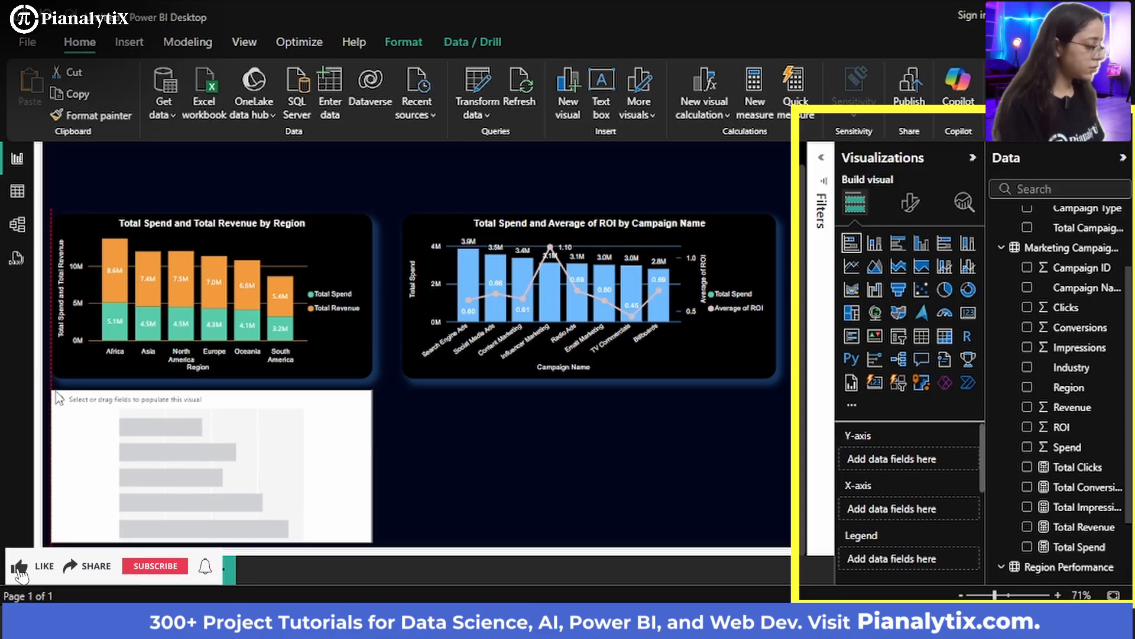
pyautogui.click(440, 473)
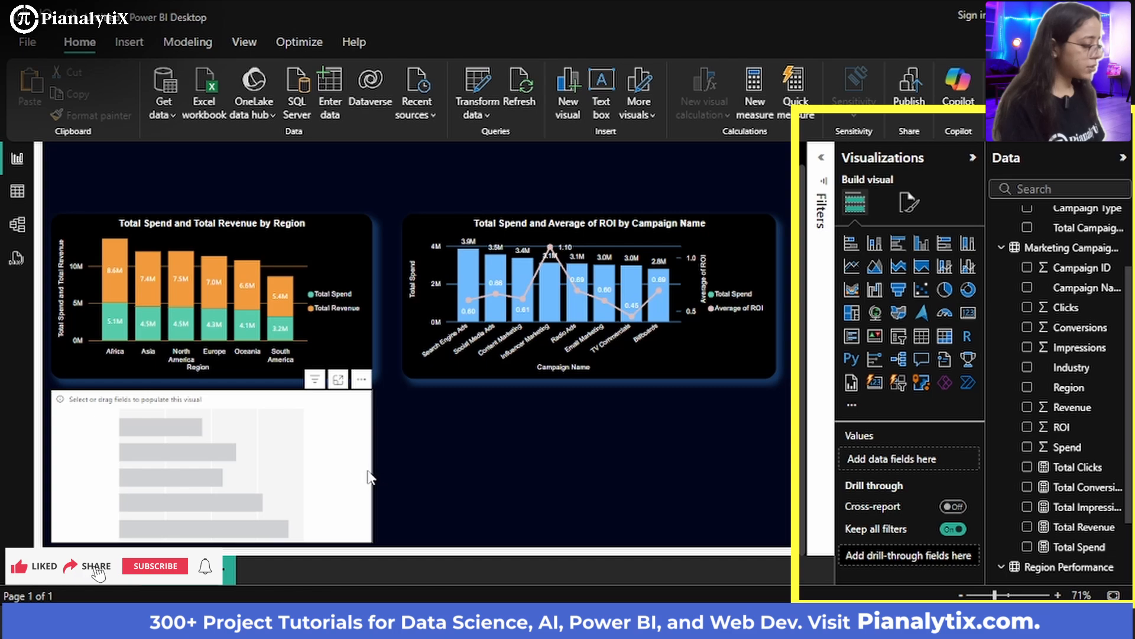
pyautogui.click(374, 473)
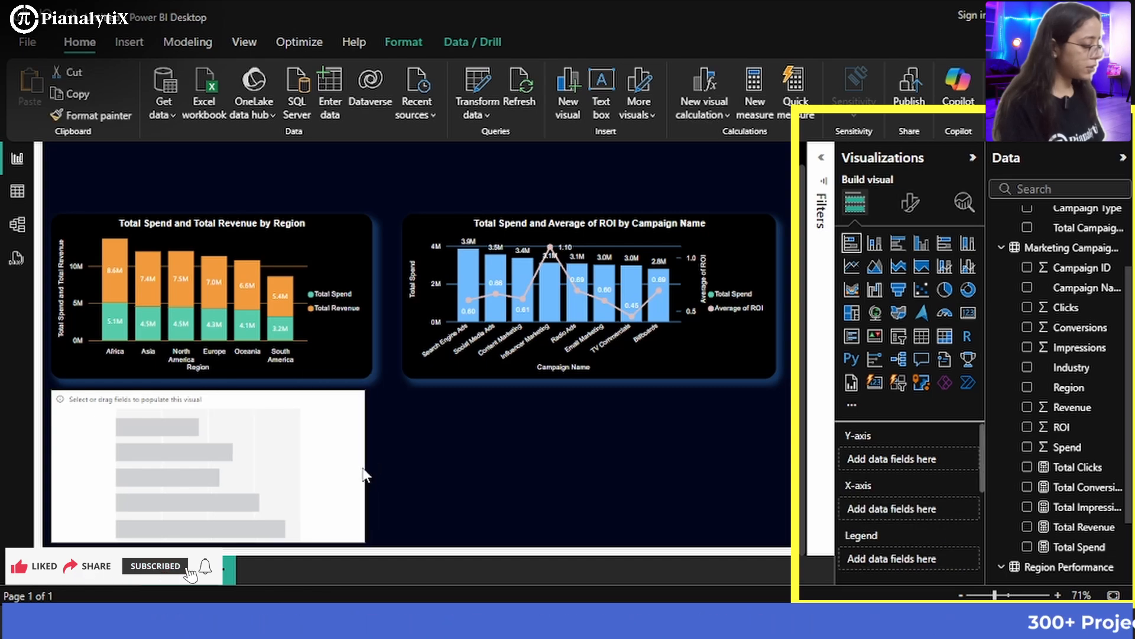
pyautogui.click(431, 455)
pyautogui.click(363, 478)
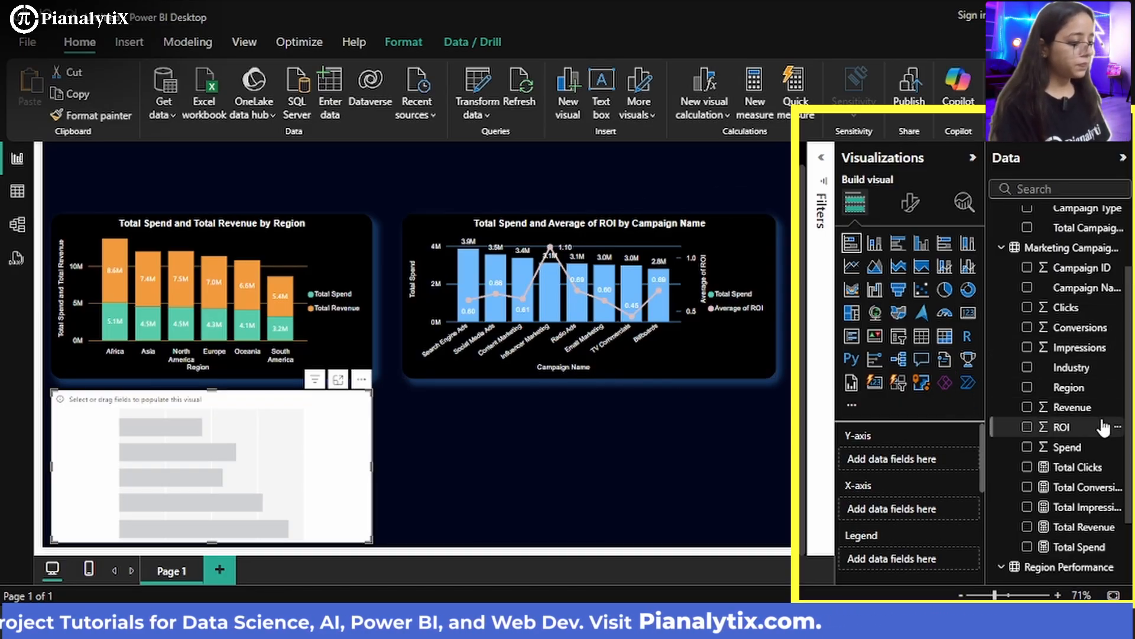
# Put Campaign Name from the Marketing Campaign Details table on the bar chart's Y-axis
pyautogui.scroll(3, 1103, 421)
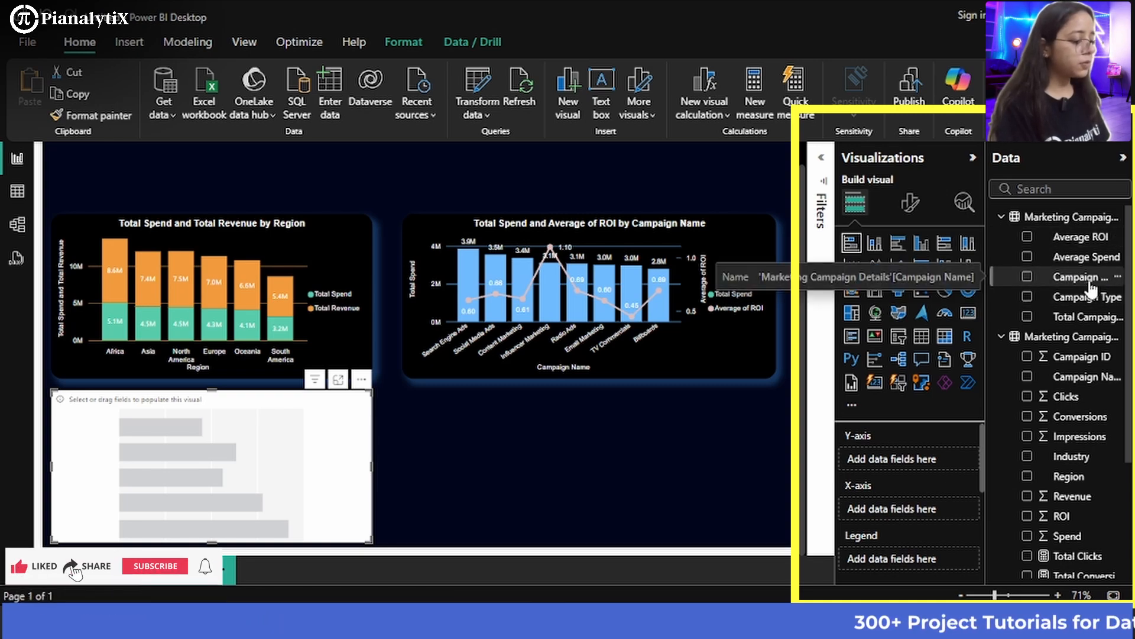
pyautogui.moveTo(1090, 285); pyautogui.dragTo(926, 470)
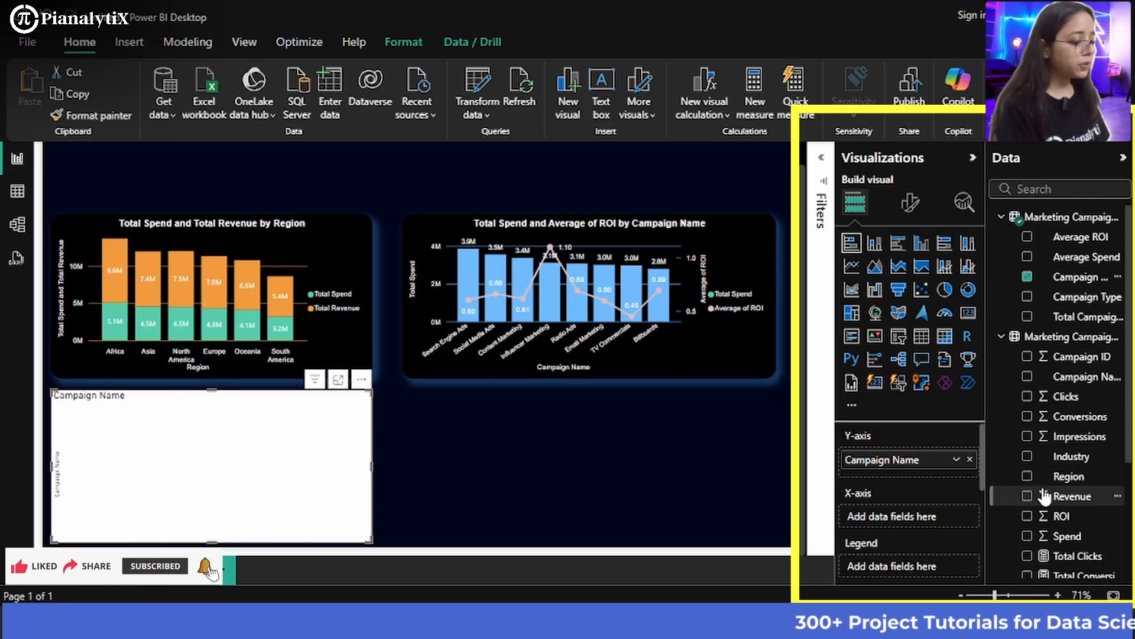
pyautogui.scroll(-3, 1044, 497)
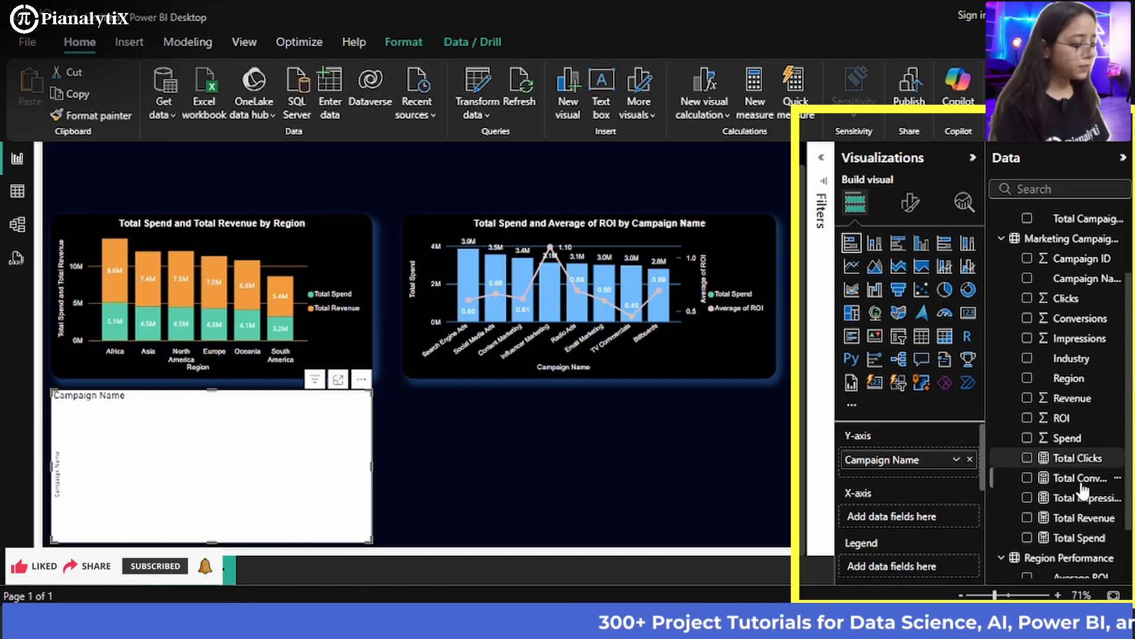
# Create a measure Total ROI = Sum('Marketing Campaign Performance'[ROI])
pyautogui.scroll(-2, 1064, 496)
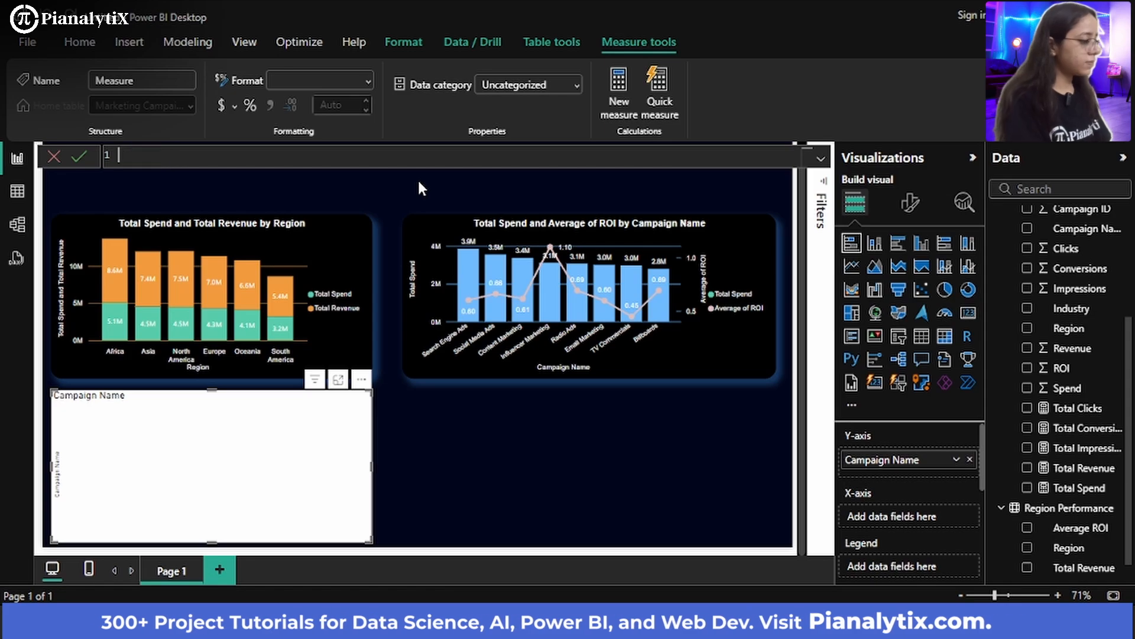
pyautogui.write('T')
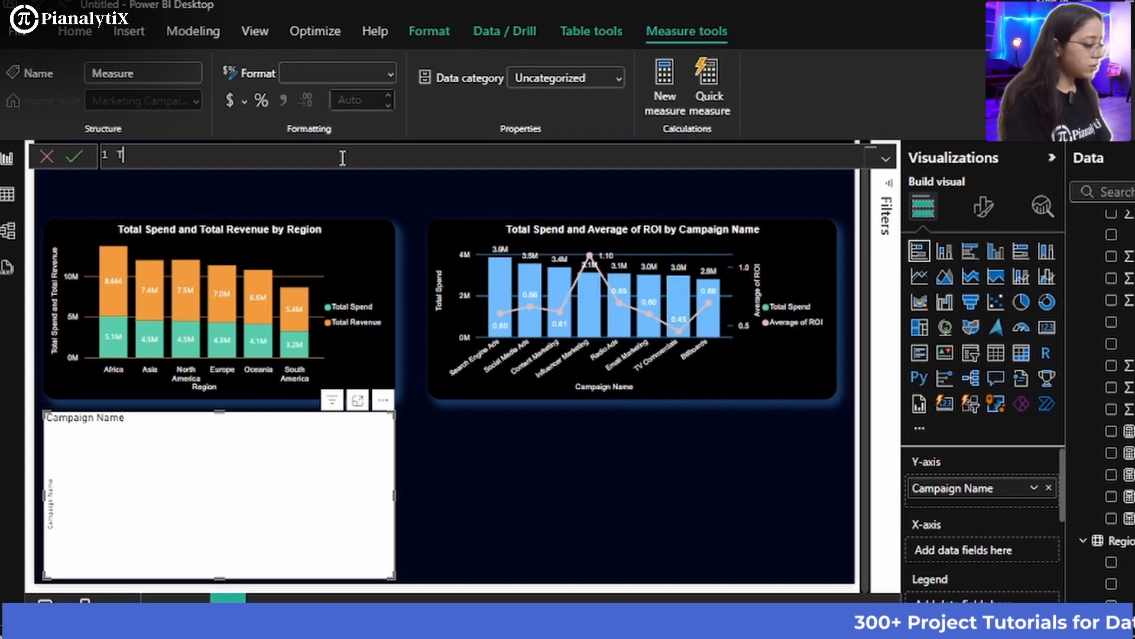
pyautogui.write('otal ROI ')
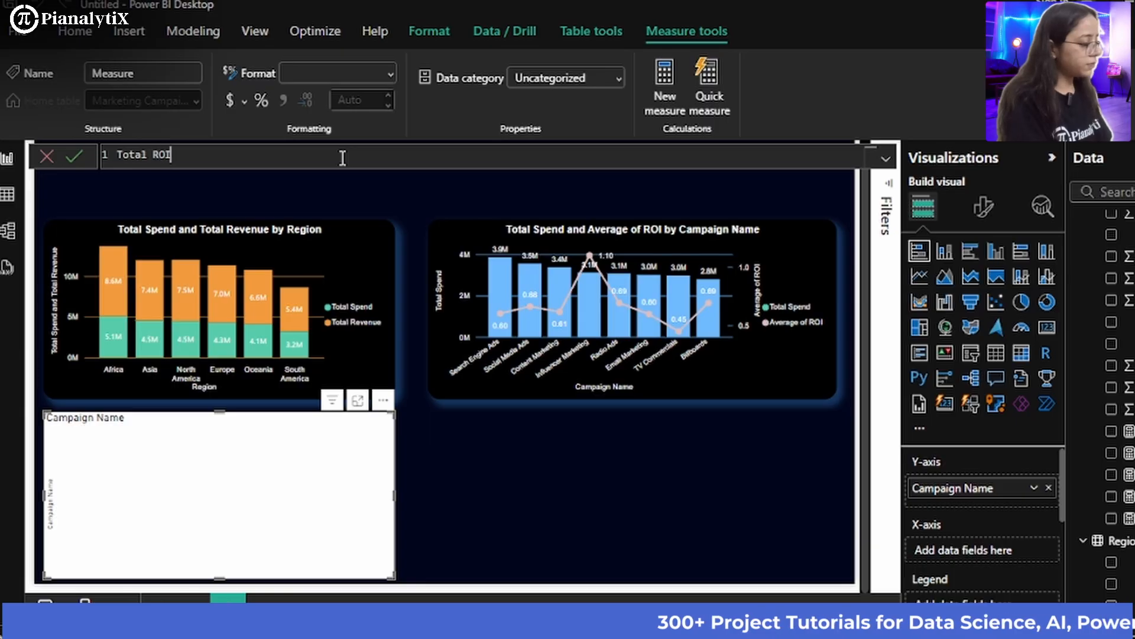
pyautogui.write('= SU')
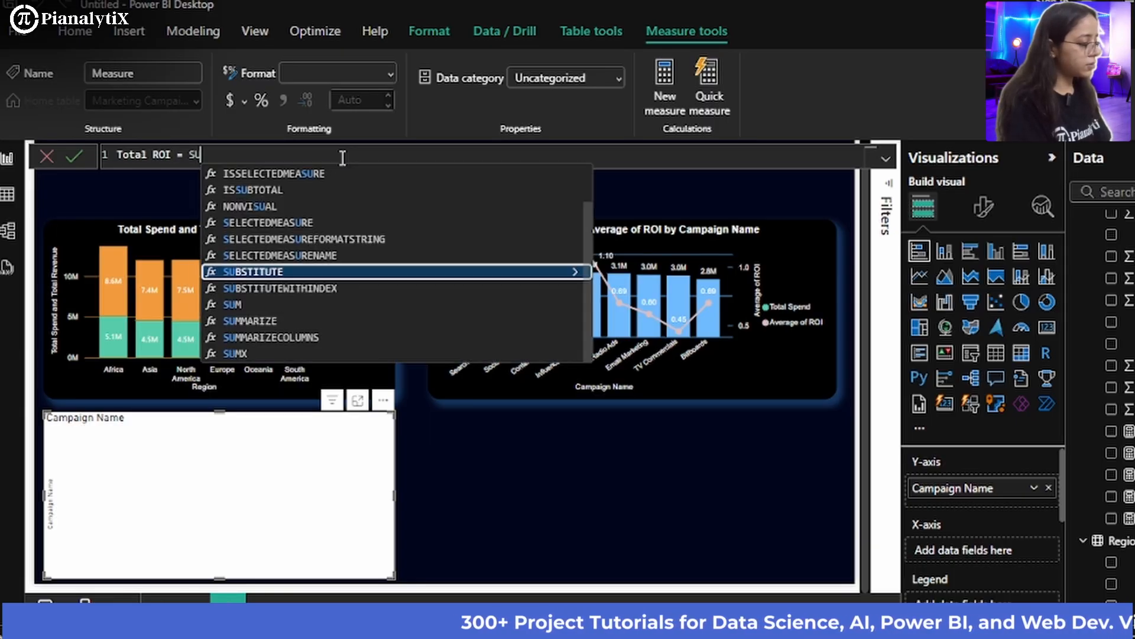
pyautogui.press('BackSpace')
pyautogui.write('um')
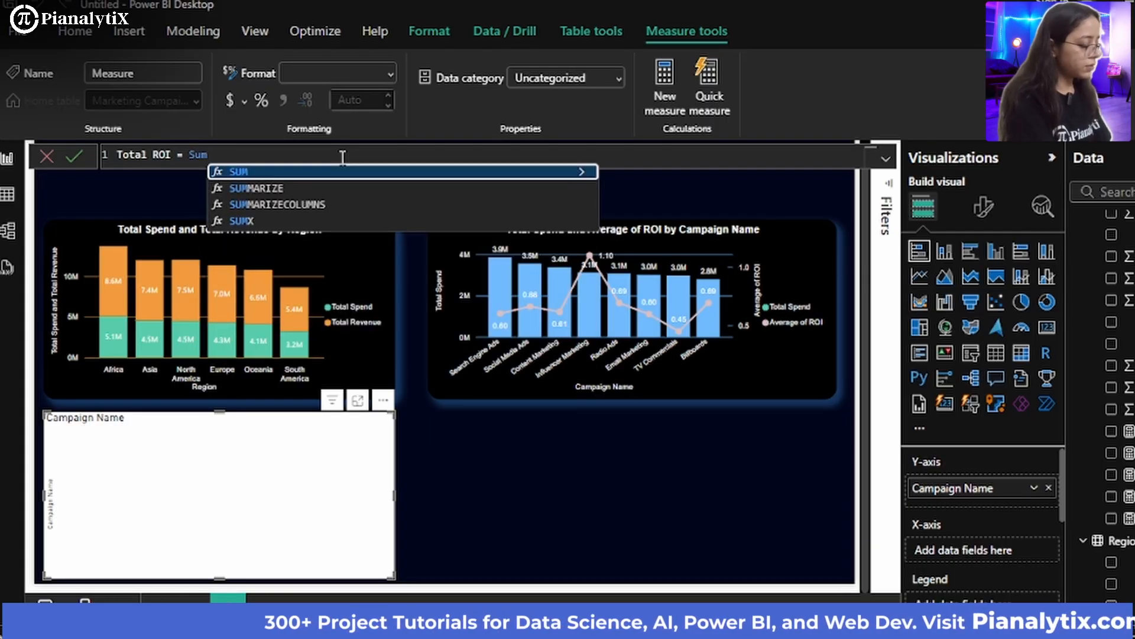
pyautogui.write('(marketin')
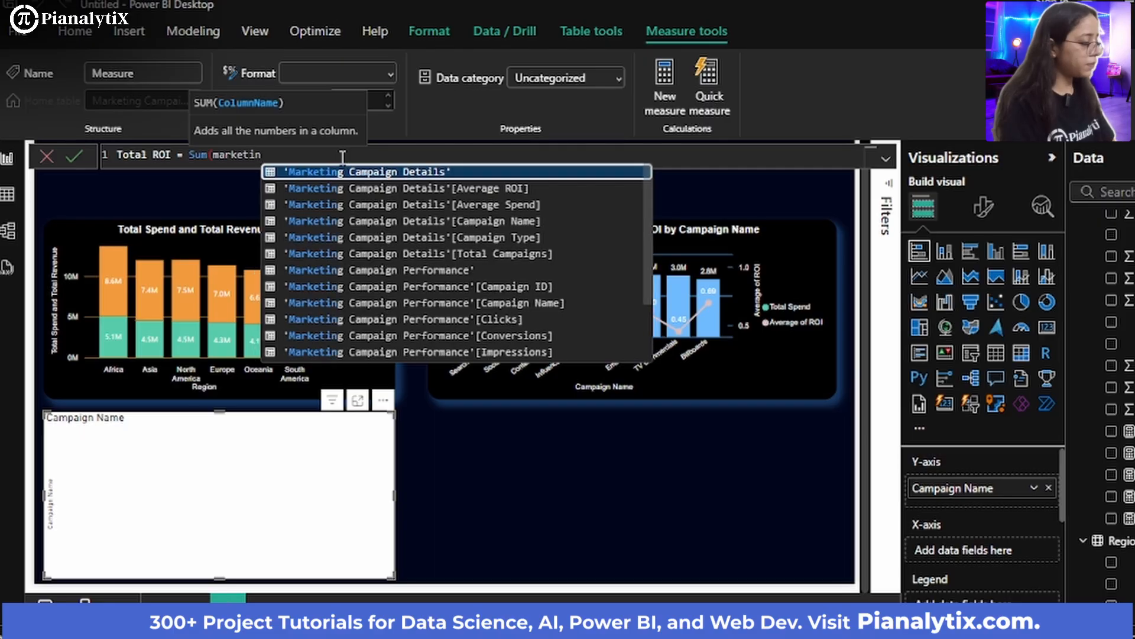
pyautogui.write('g')
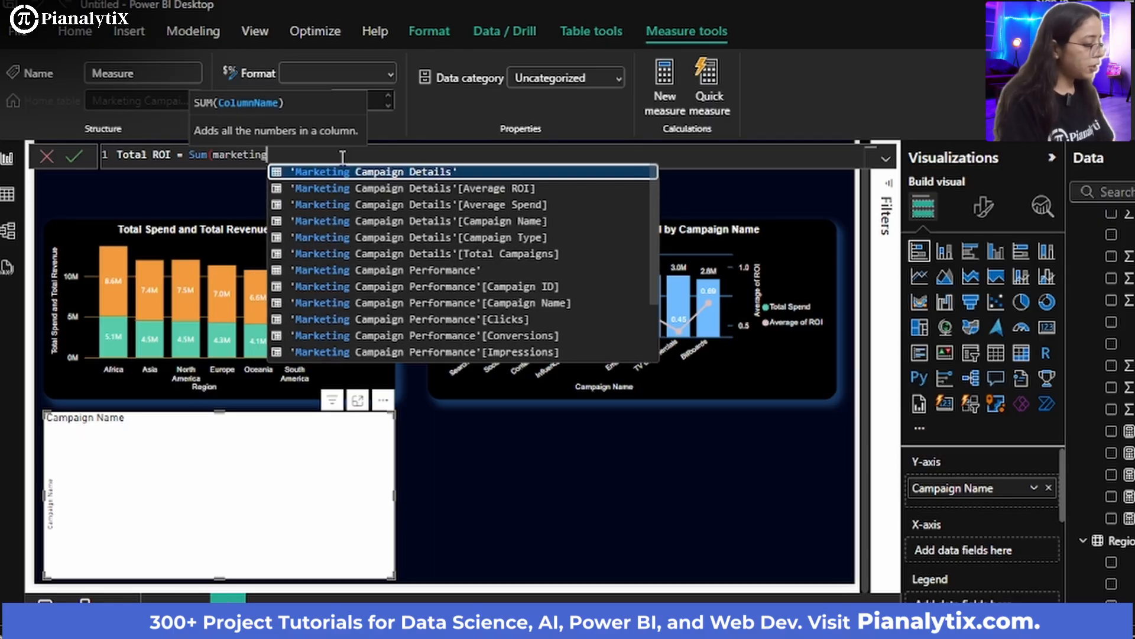
pyautogui.press('Up')
pyautogui.press('Up')
pyautogui.press('Tab')
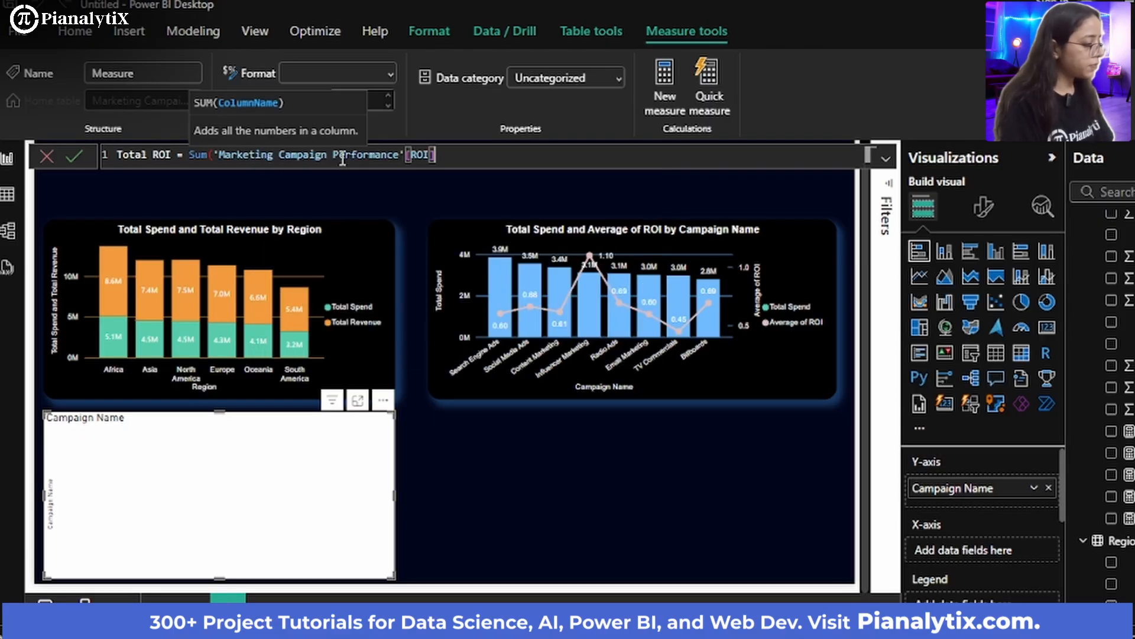
pyautogui.write(')')
pyautogui.press('Return')
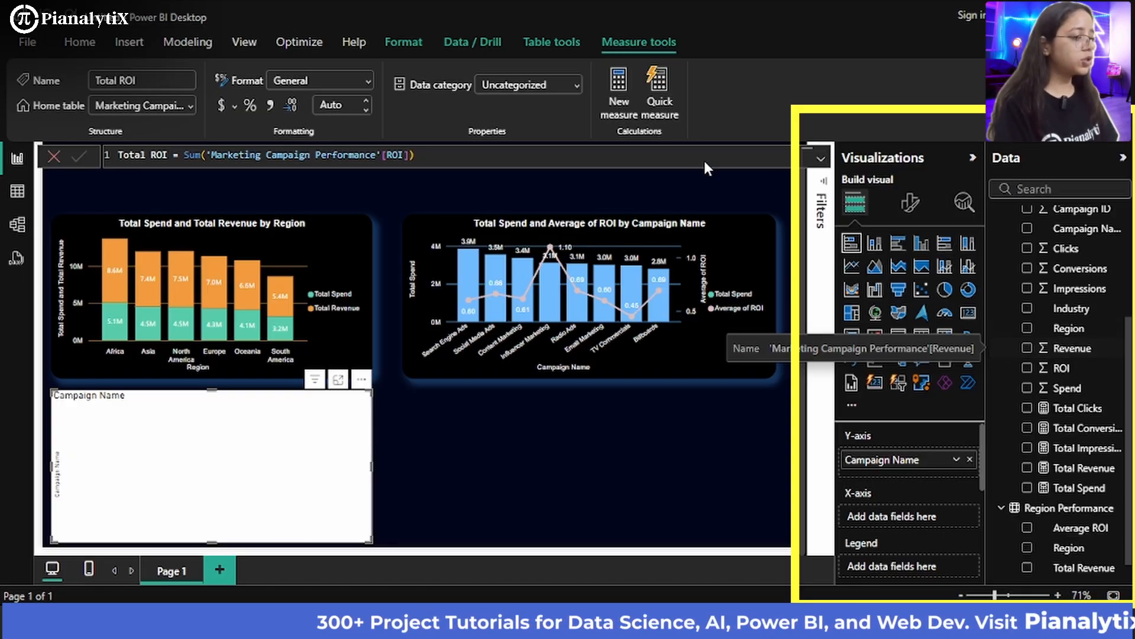
pyautogui.click(594, 204)
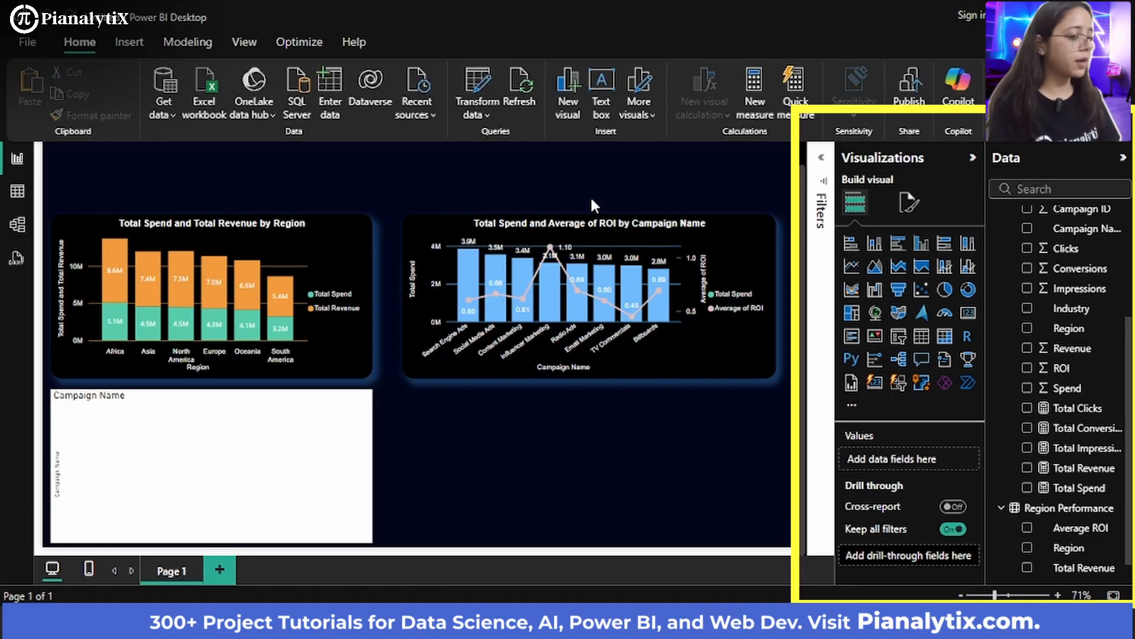
# Put the Total ROI measure on the X-axis of the empty Campaign Name bar chart
pyautogui.click(275, 502)
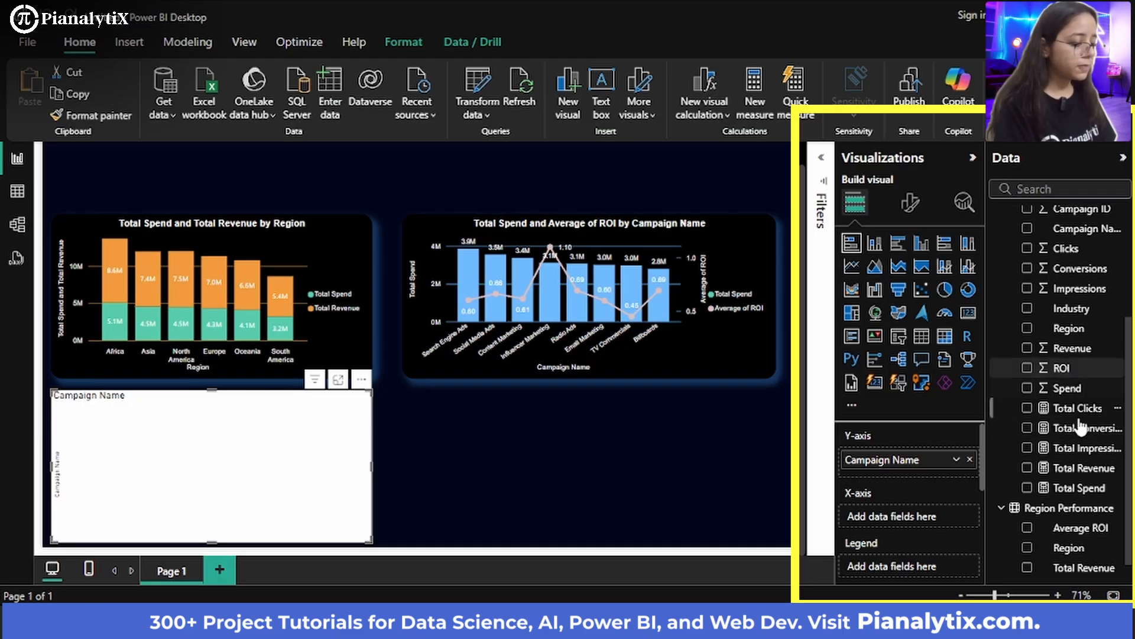
pyautogui.scroll(-1, 1077, 507)
pyautogui.scroll(4, 1077, 508)
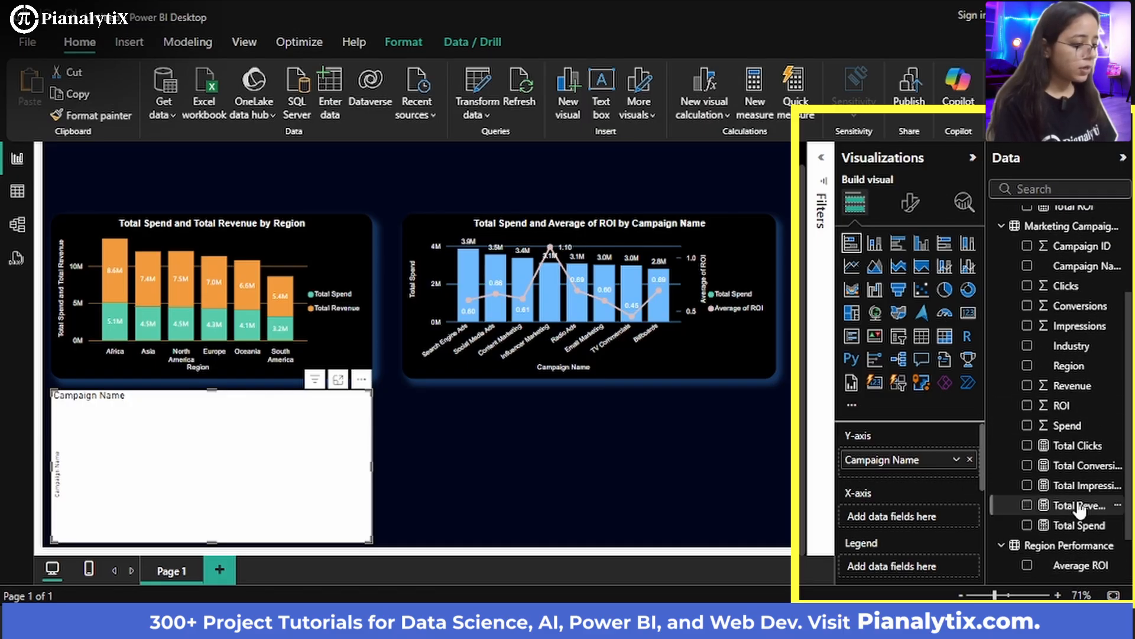
pyautogui.scroll(5, 1079, 508)
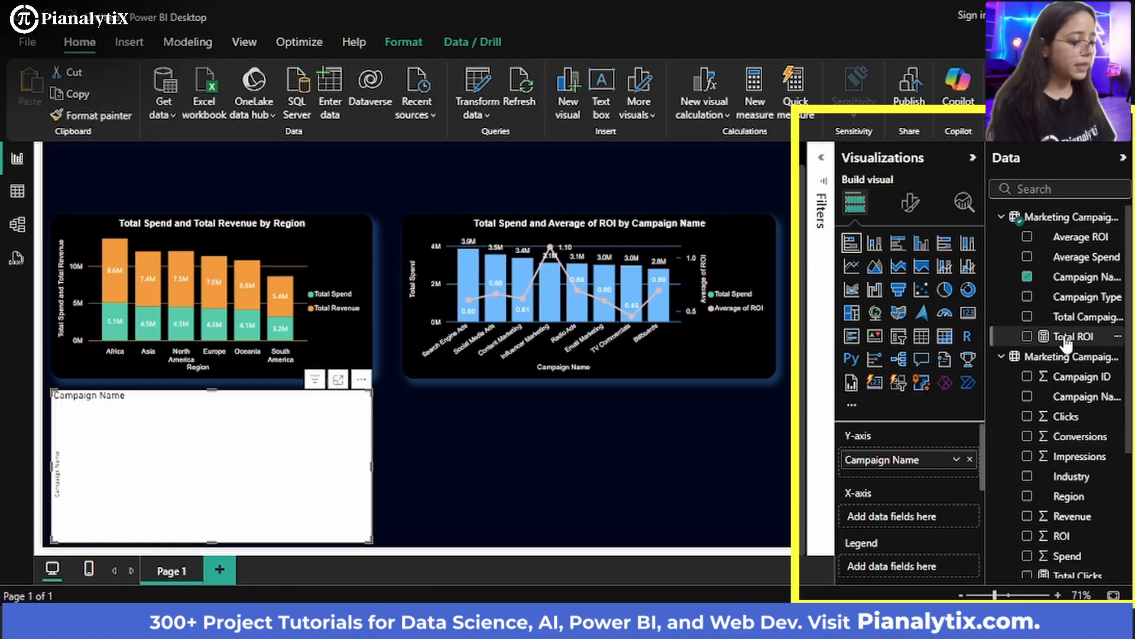
pyautogui.moveTo(1065, 342); pyautogui.dragTo(899, 518)
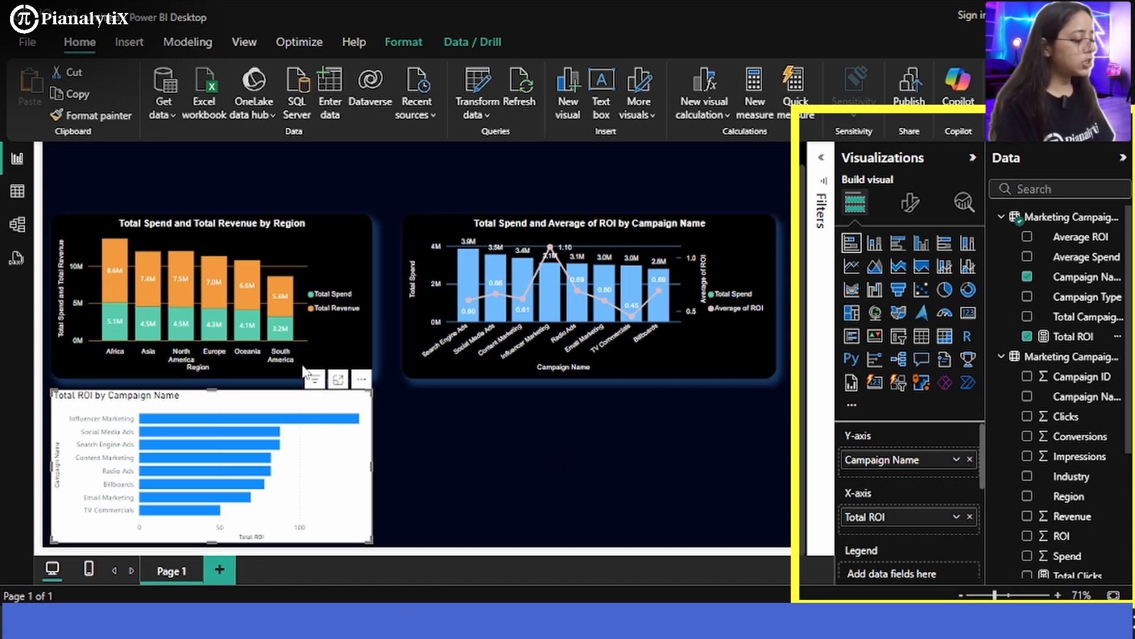
# Copy the formatting of the Total Spend and Average of ROI combo chart onto the Total ROI bar chart
pyautogui.click(732, 248)
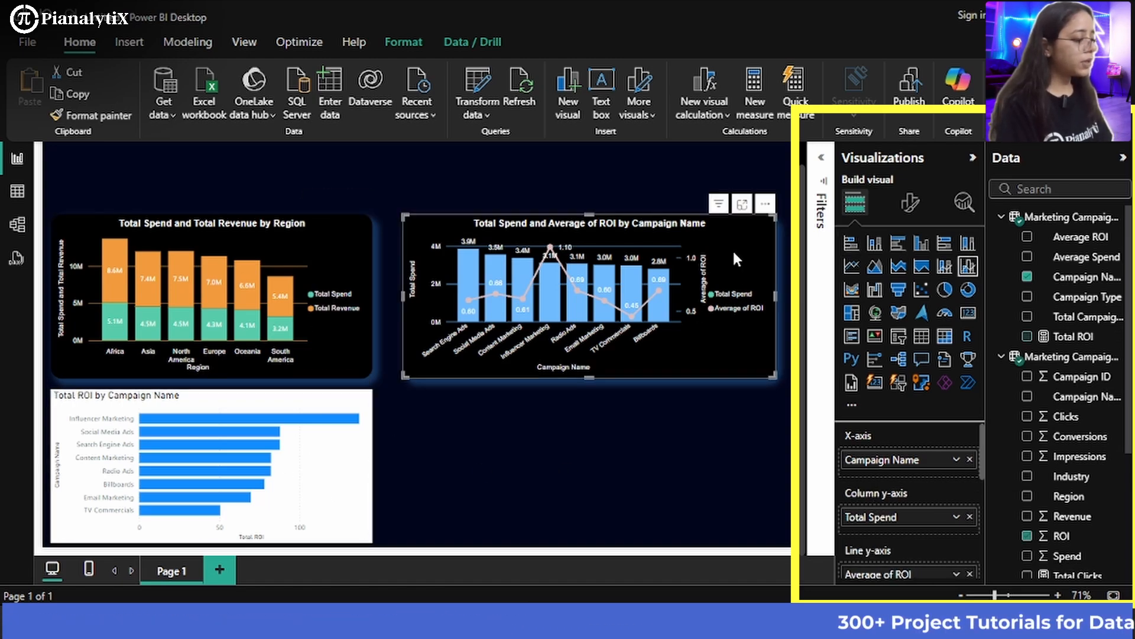
pyautogui.click(83, 115)
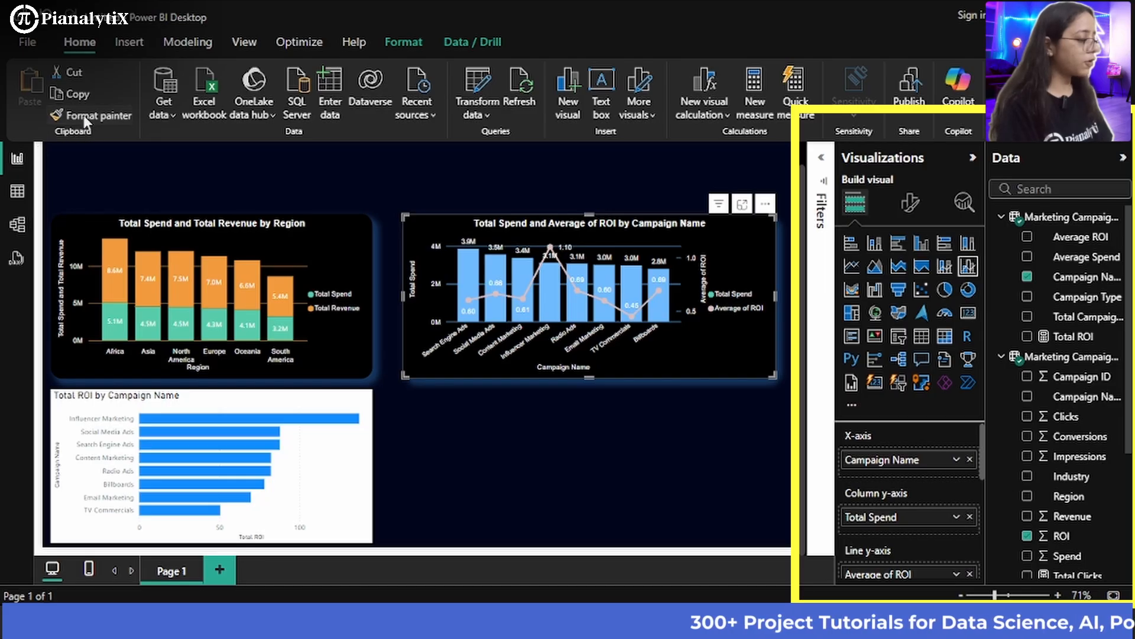
pyautogui.click(322, 454)
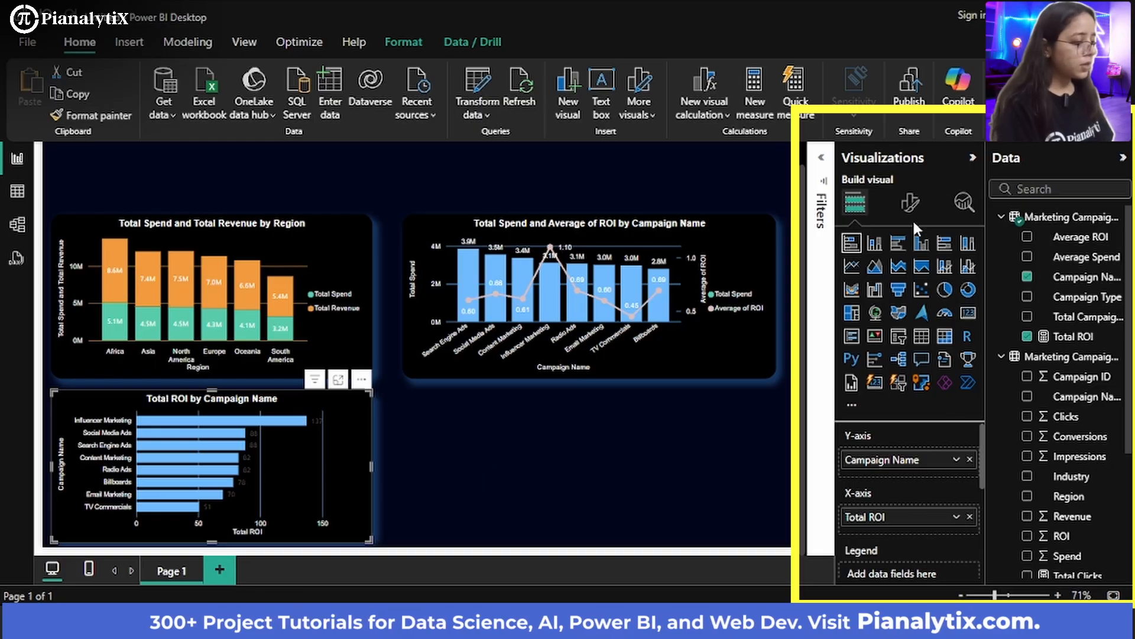
# Format the data label values of the Total ROI bar chart in white, bold Arial
pyautogui.click(904, 206)
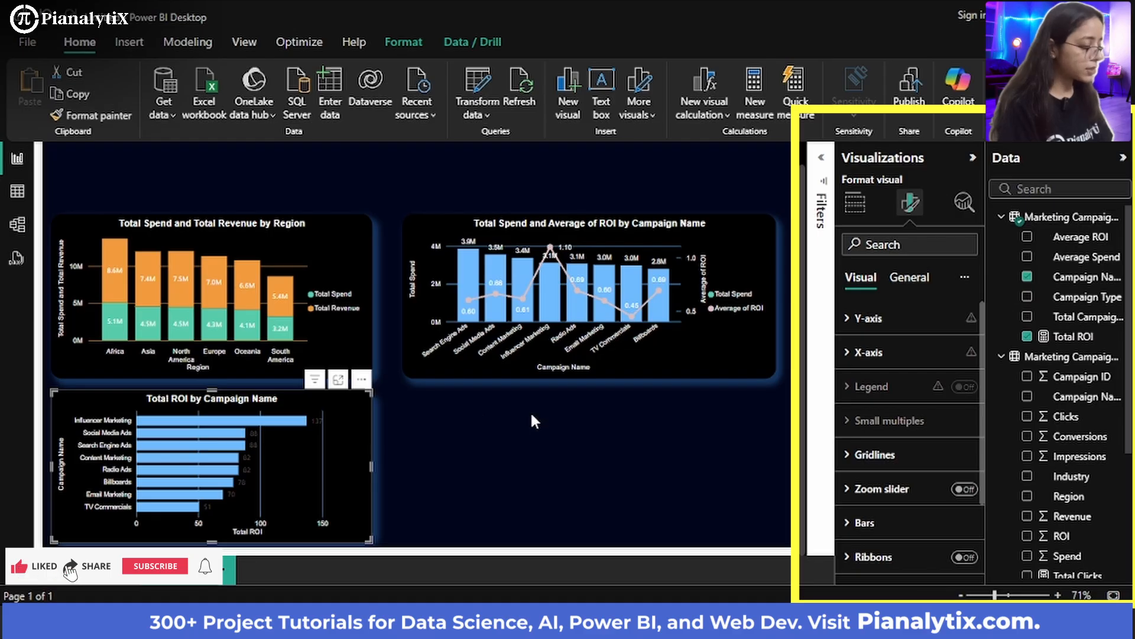
pyautogui.click(917, 287)
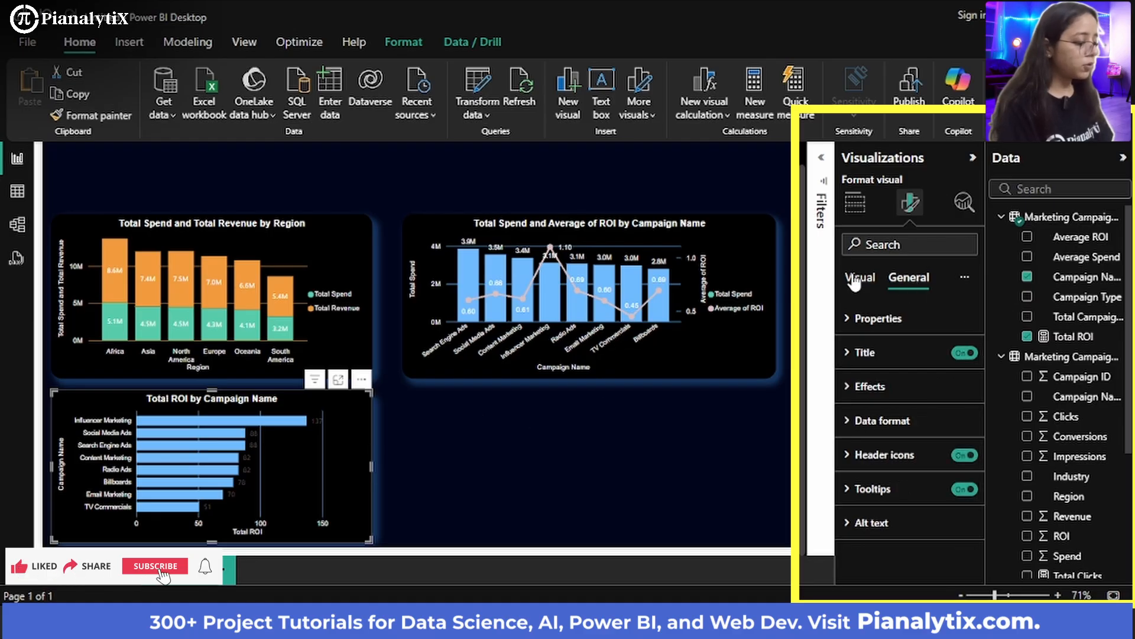
pyautogui.click(860, 277)
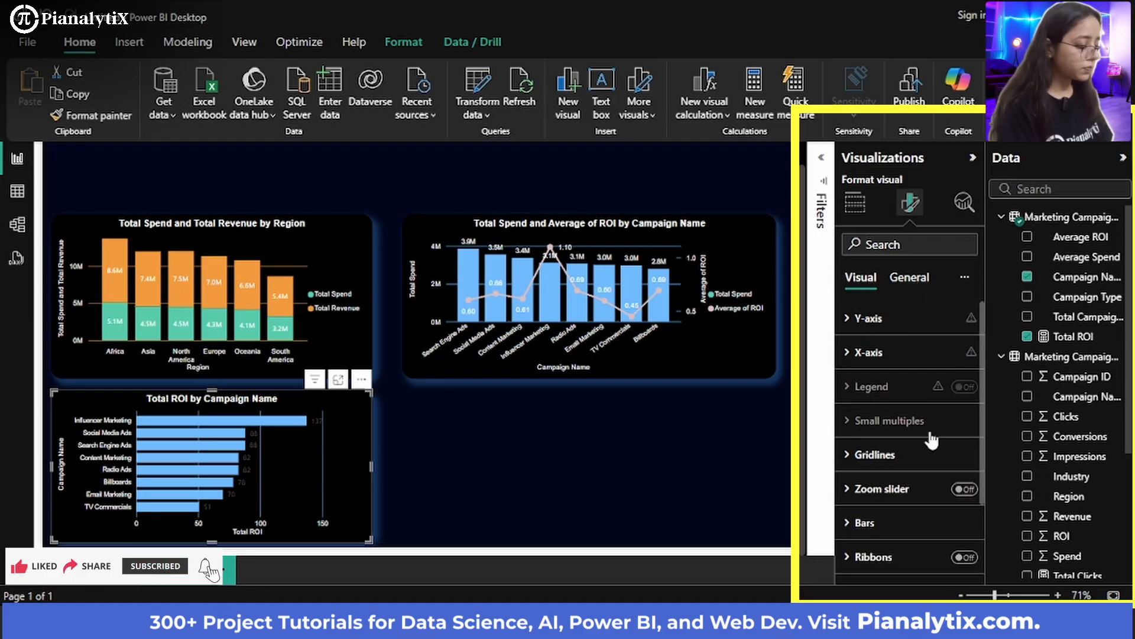
pyautogui.scroll(-2, 928, 438)
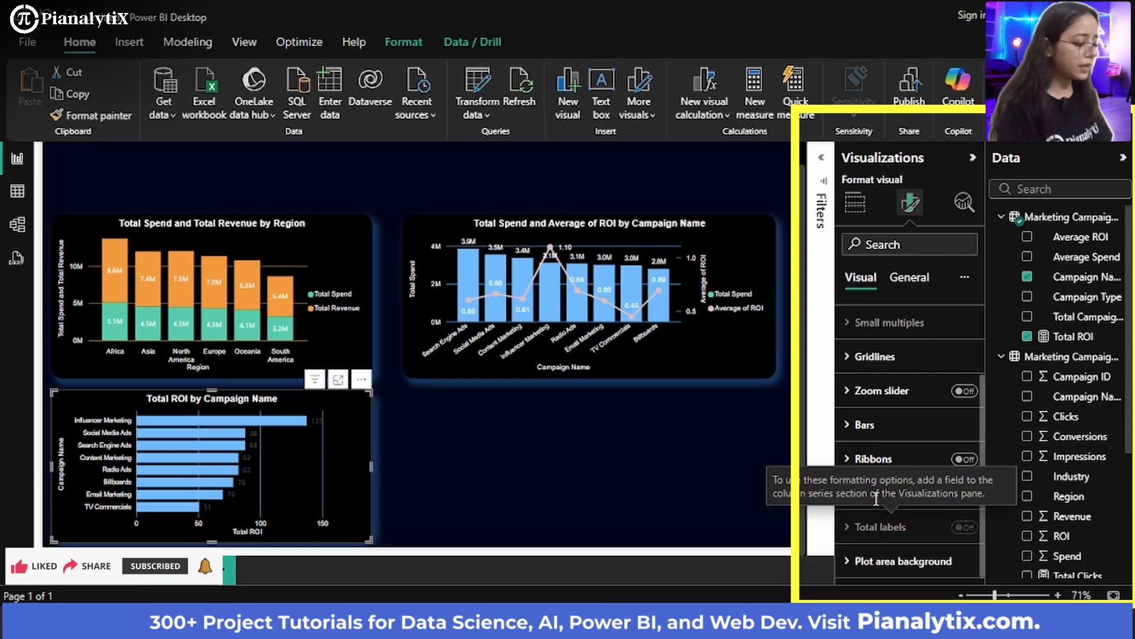
pyautogui.click(854, 497)
pyautogui.scroll(-2, 852, 513)
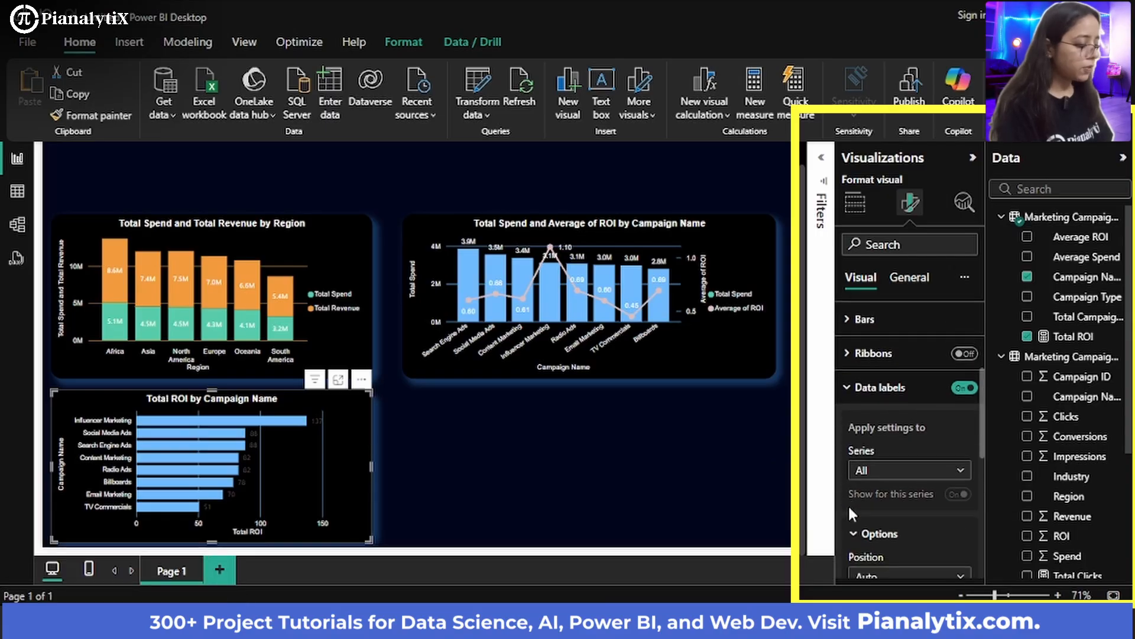
pyautogui.scroll(-5, 852, 512)
pyautogui.click(957, 446)
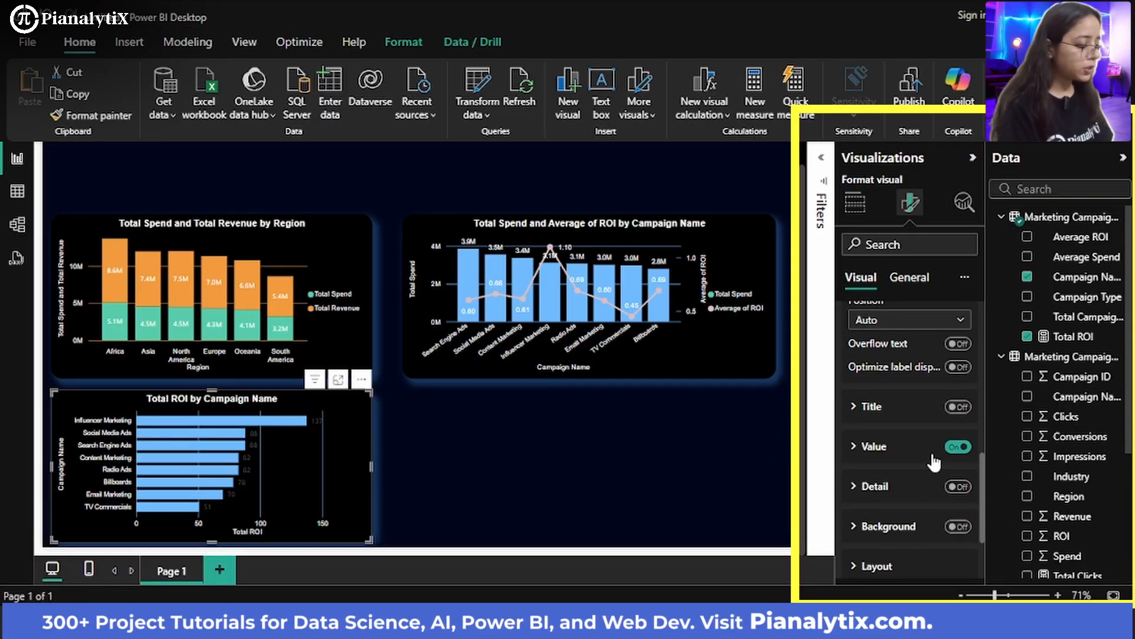
pyautogui.click(934, 459)
pyautogui.scroll(-1, 942, 499)
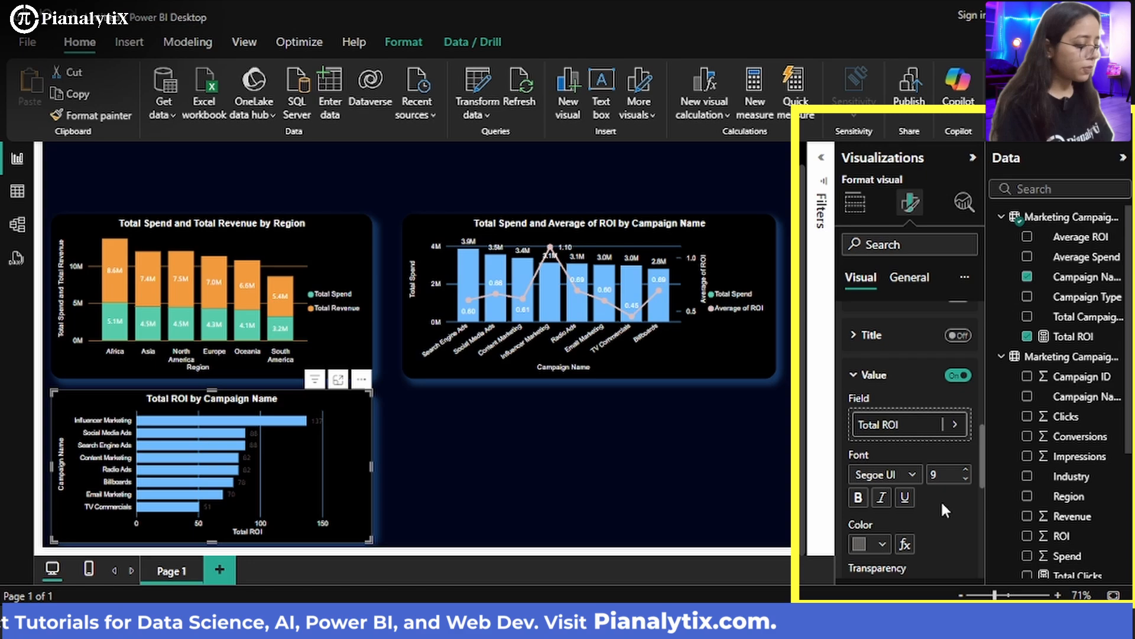
pyautogui.click(881, 544)
pyautogui.click(874, 290)
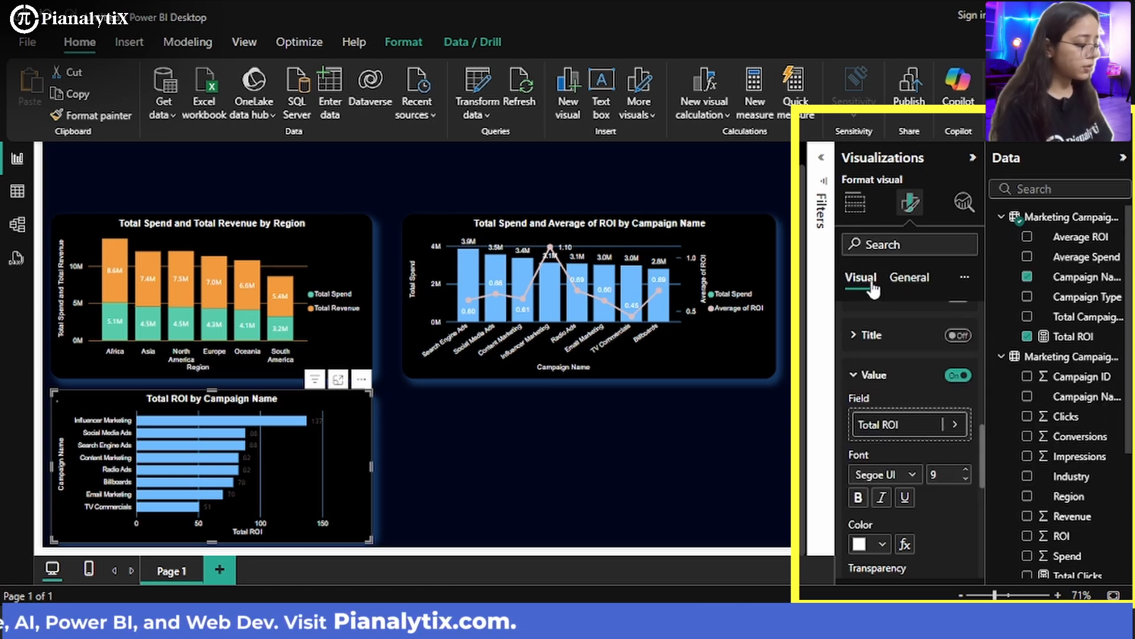
pyautogui.click(902, 476)
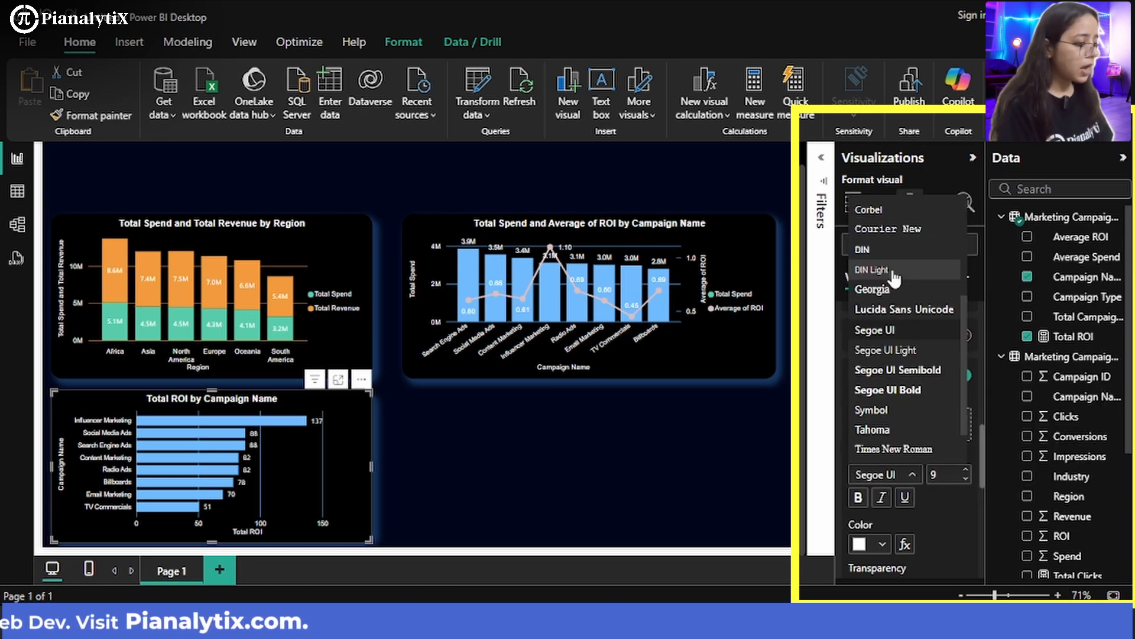
pyautogui.scroll(3, 896, 278)
pyautogui.click(908, 209)
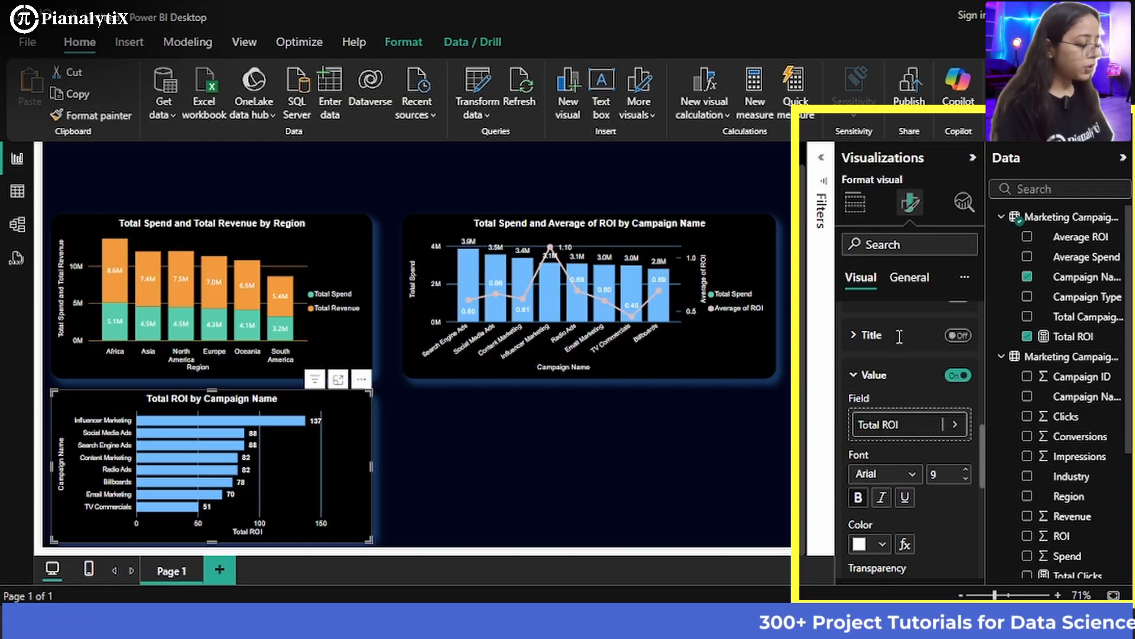
# Set the font size of the Total ROI chart's Y-axis values to 9 and deselect the chart
pyautogui.scroll(8, 900, 341)
pyautogui.click(892, 355)
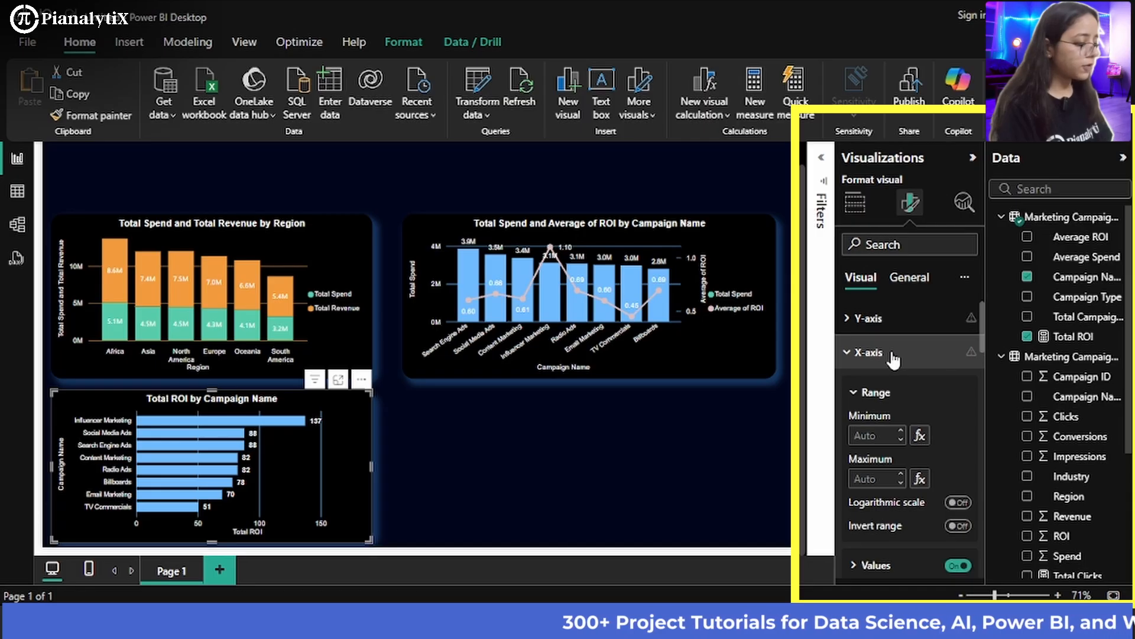
pyautogui.click(884, 354)
pyautogui.click(887, 331)
pyautogui.scroll(-2, 886, 361)
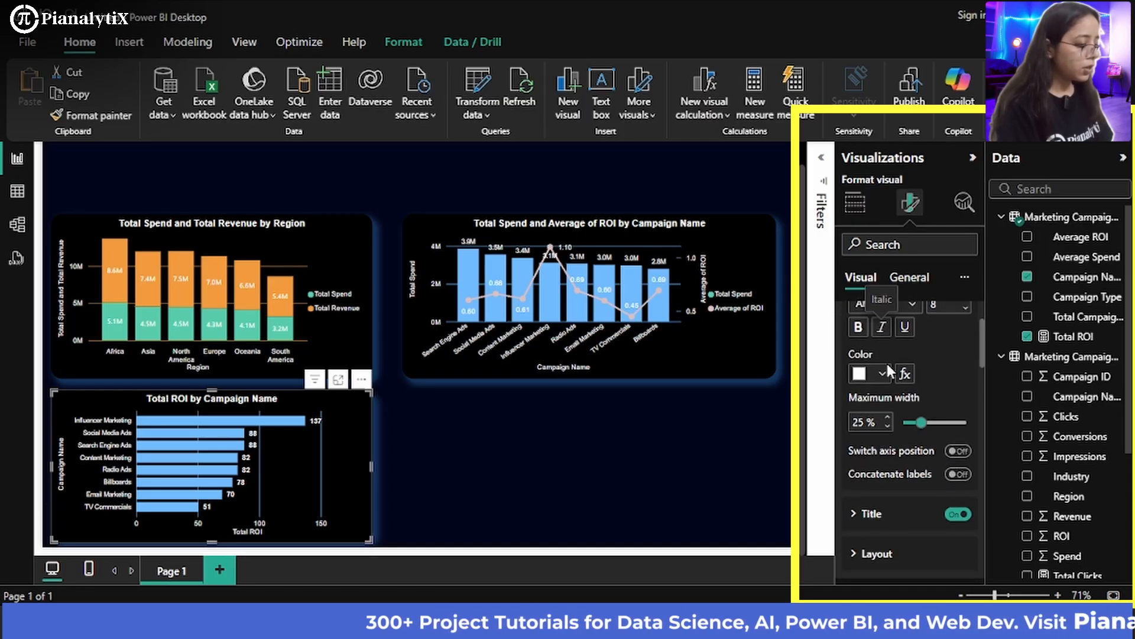
pyautogui.scroll(2, 885, 361)
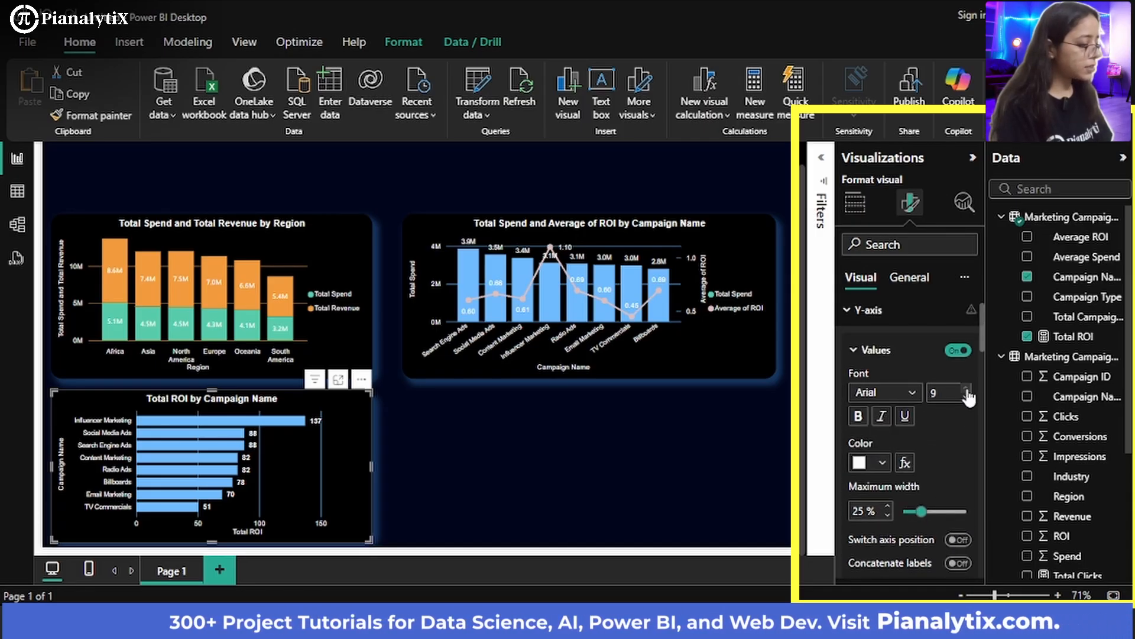
pyautogui.click(966, 388)
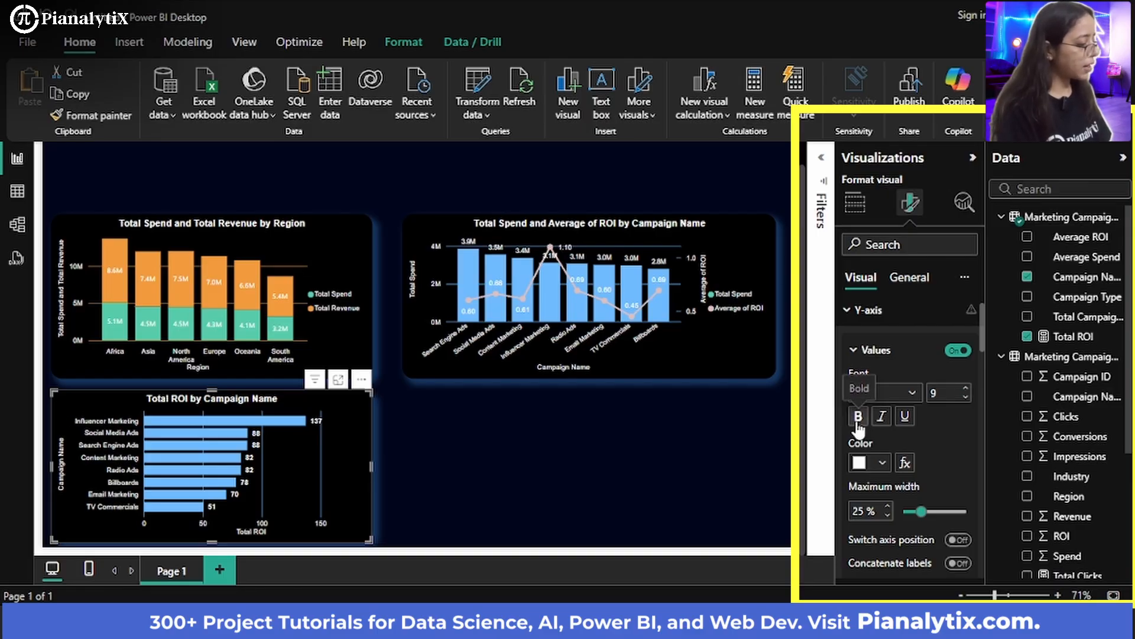
pyautogui.click(478, 457)
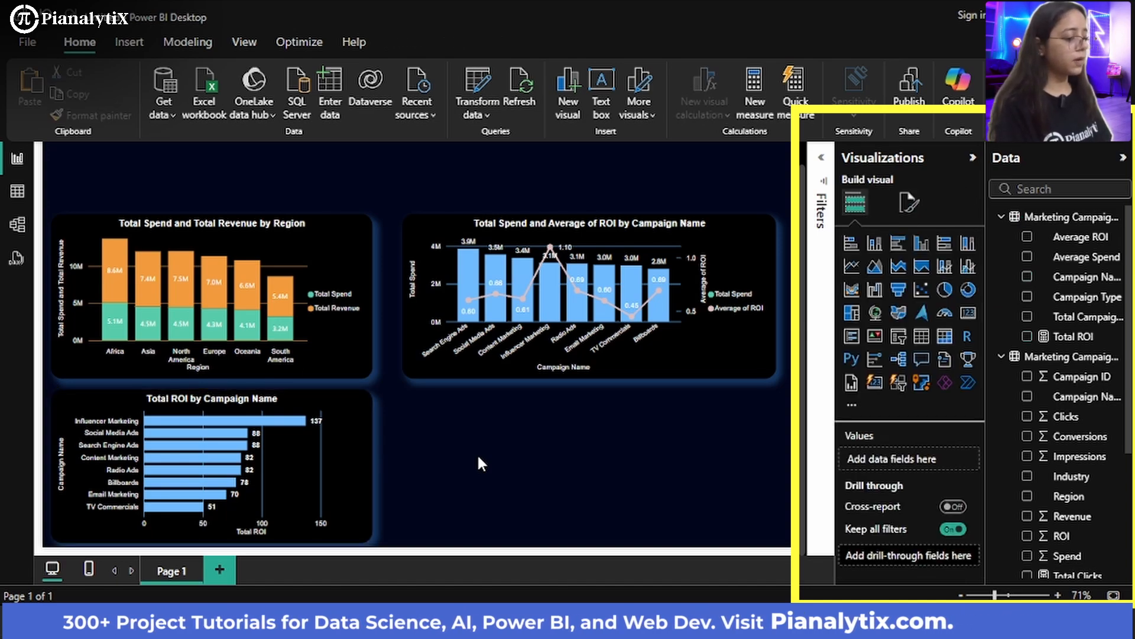
# Review the Total ROI bar chart and the formula behind its Total ROI measure
pyautogui.moveTo(163, 420)
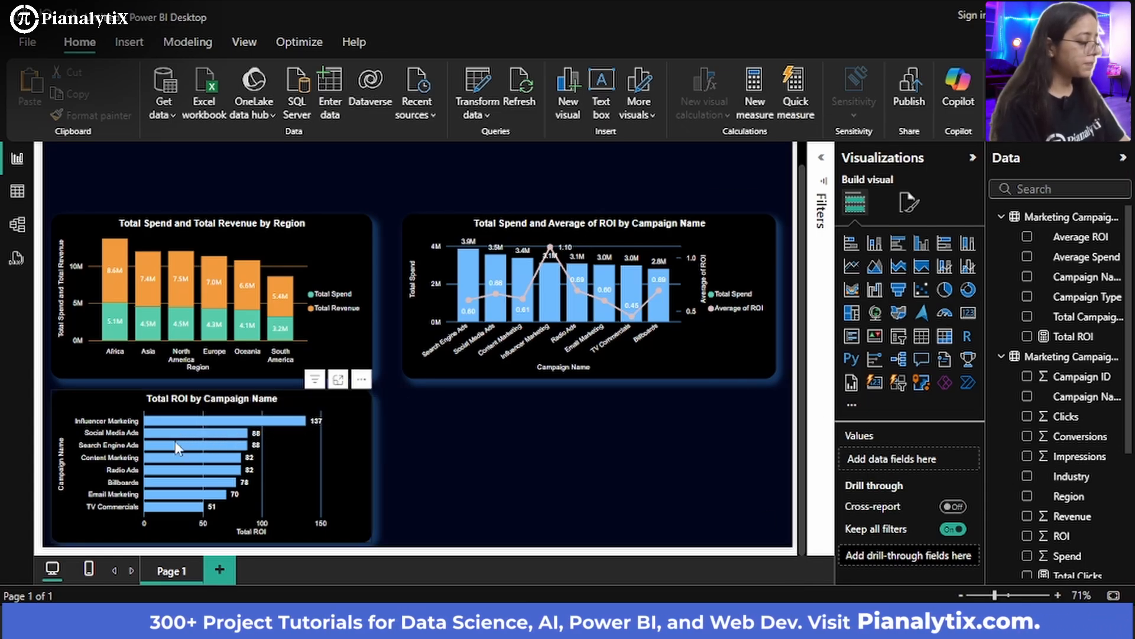
pyautogui.click(1071, 338)
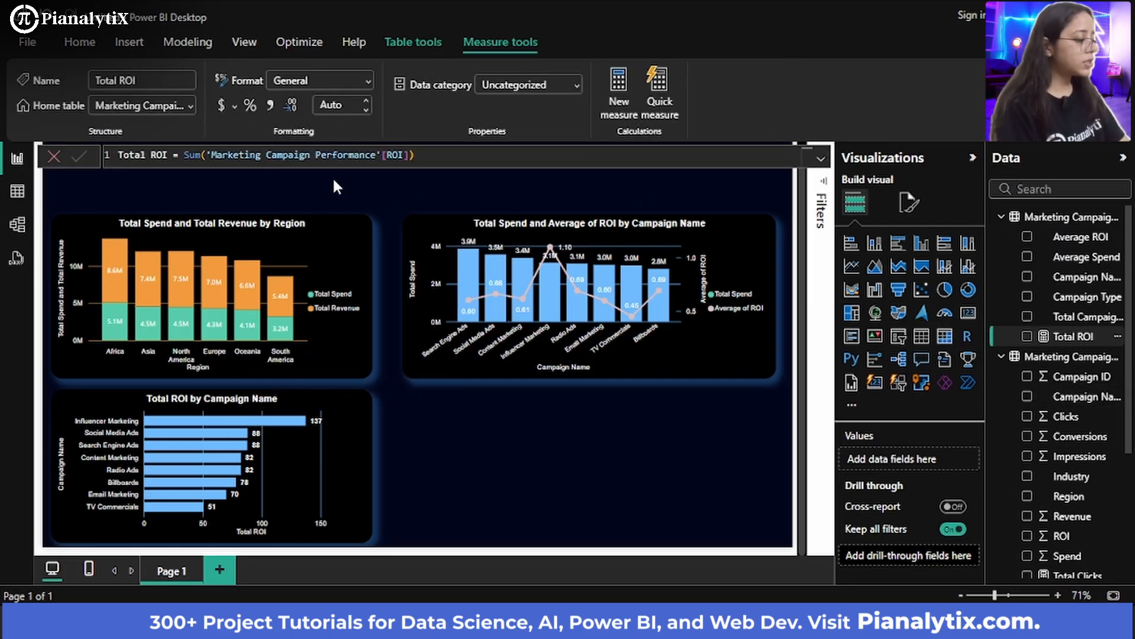
pyautogui.click(396, 201)
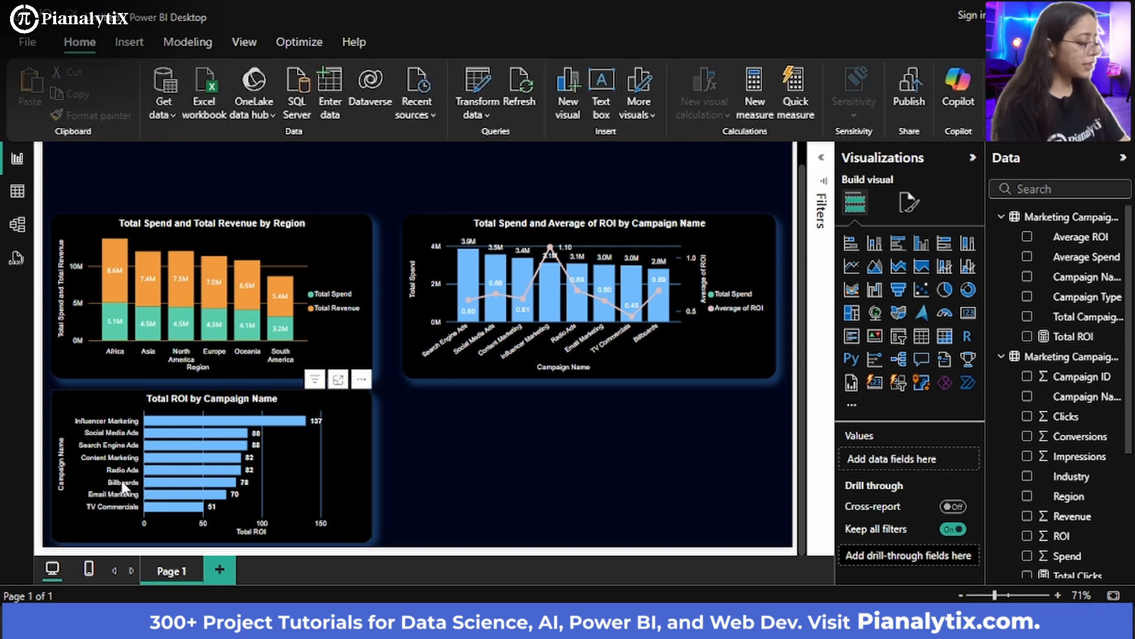
# Examine the individual campaign values in the Total ROI by Campaign Name bar chart
pyautogui.moveTo(224, 437)
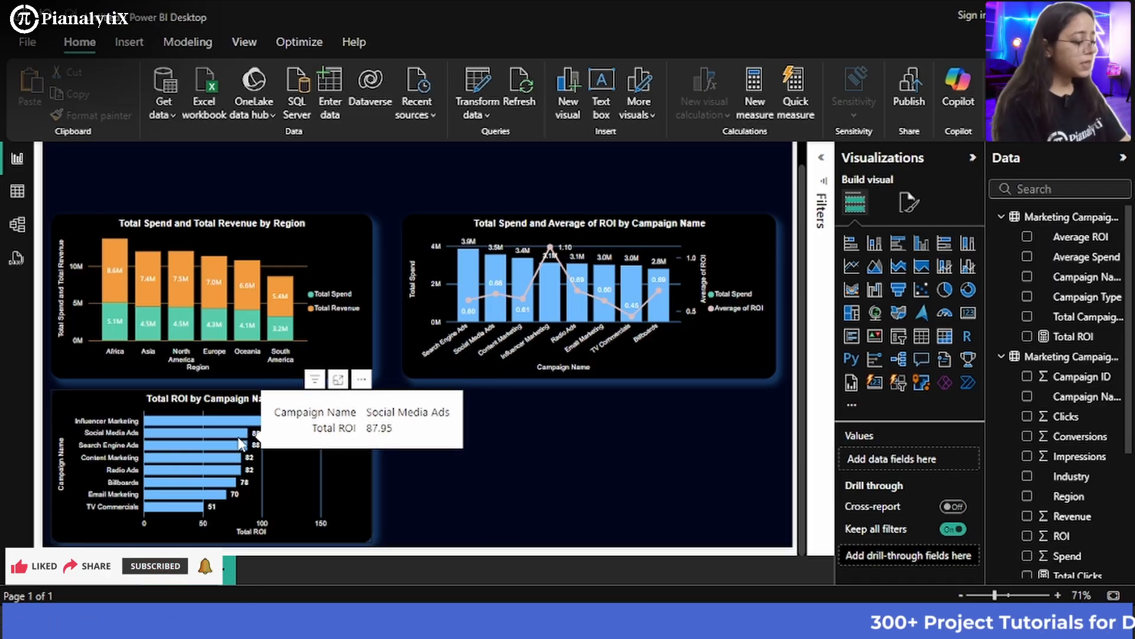
pyautogui.moveTo(217, 486)
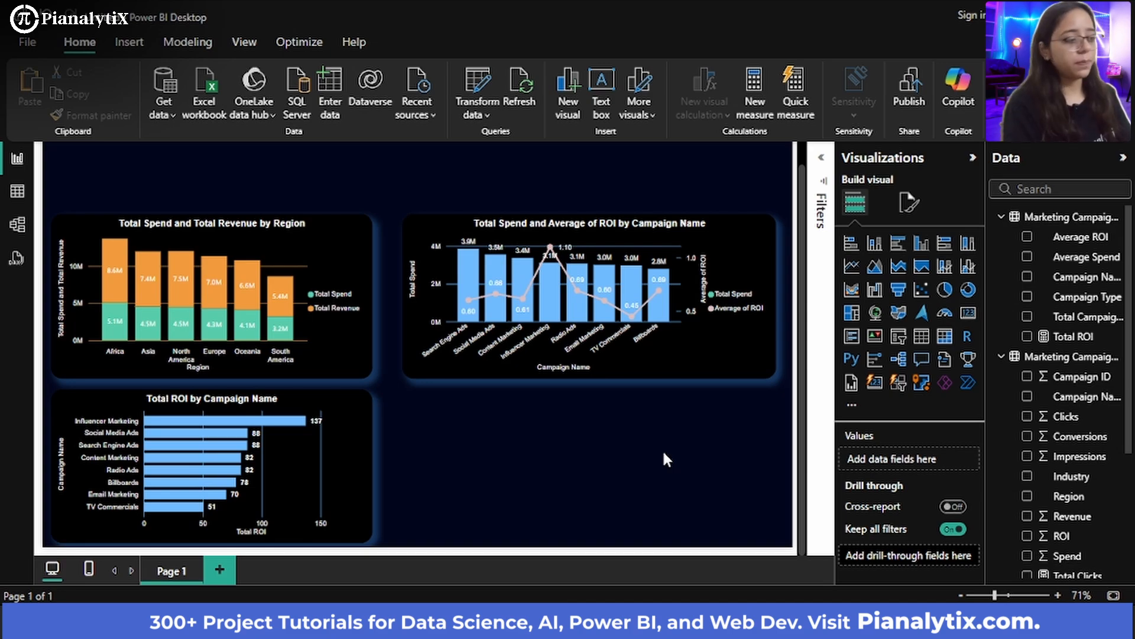
# Insert a pie chart and place it in the empty area beside the Total ROI bar chart
pyautogui.click(944, 291)
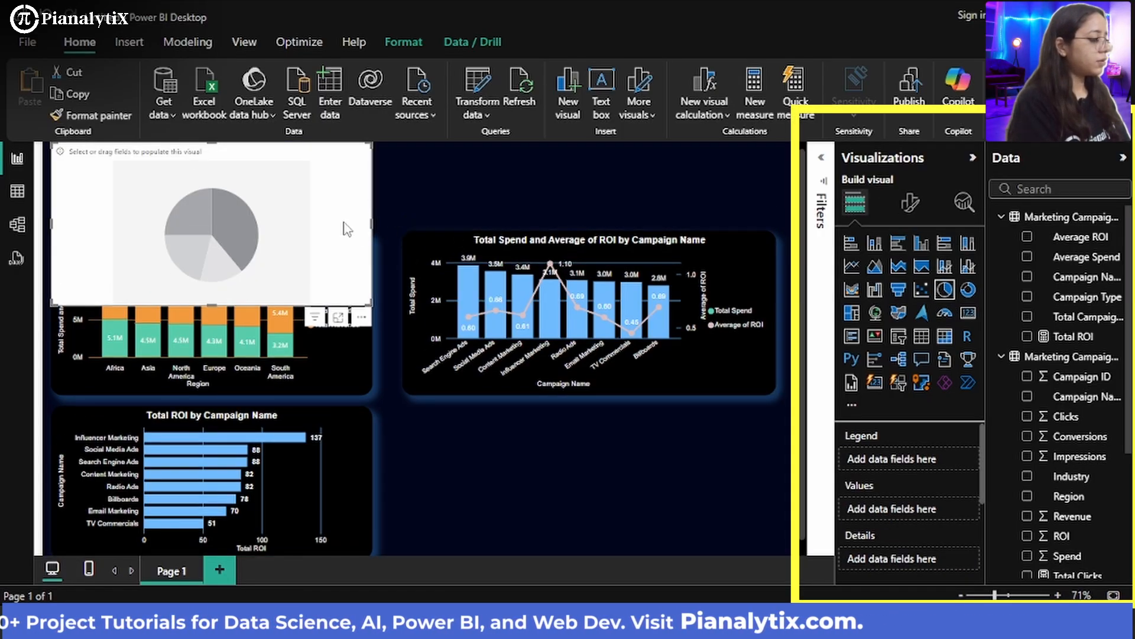
pyautogui.moveTo(237, 178); pyautogui.dragTo(489, 432)
pyautogui.scroll(-1, 662, 388)
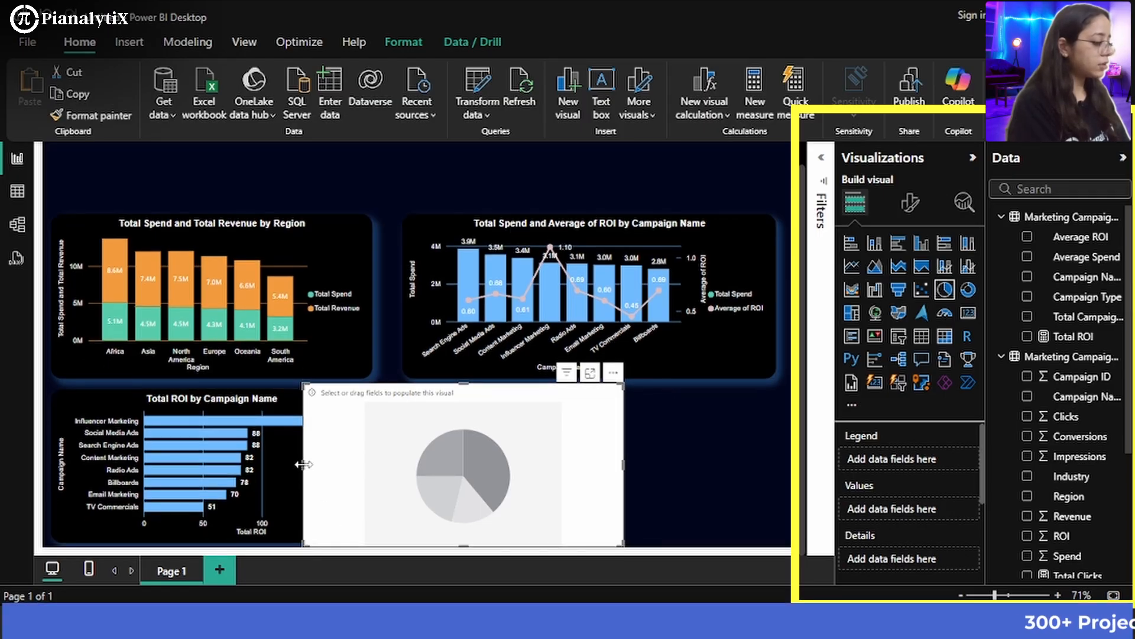
pyautogui.moveTo(303, 464); pyautogui.dragTo(403, 465)
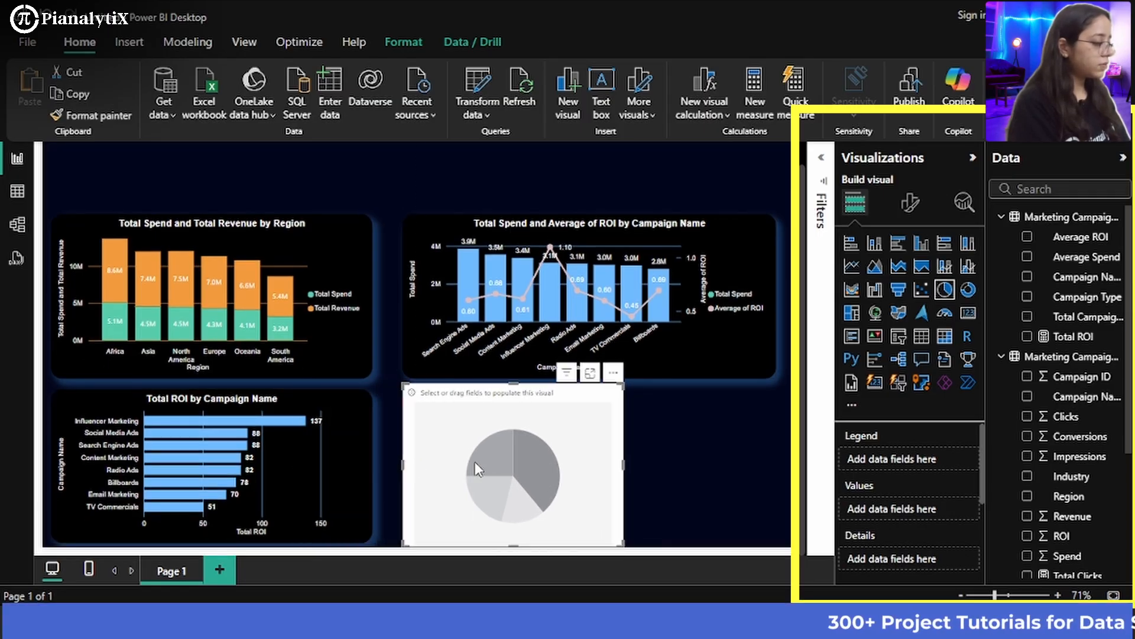
pyautogui.moveTo(488, 460); pyautogui.dragTo(476, 459)
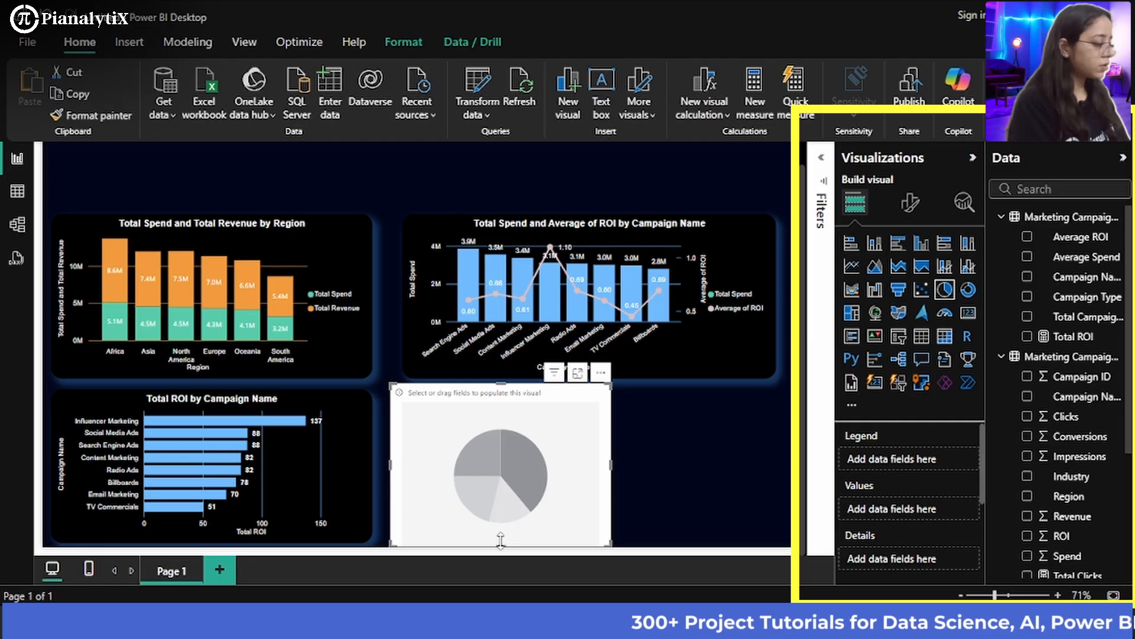
# Resize the pie chart to the height of the Total ROI bar chart and about half its width
pyautogui.moveTo(500, 540); pyautogui.dragTo(504, 542)
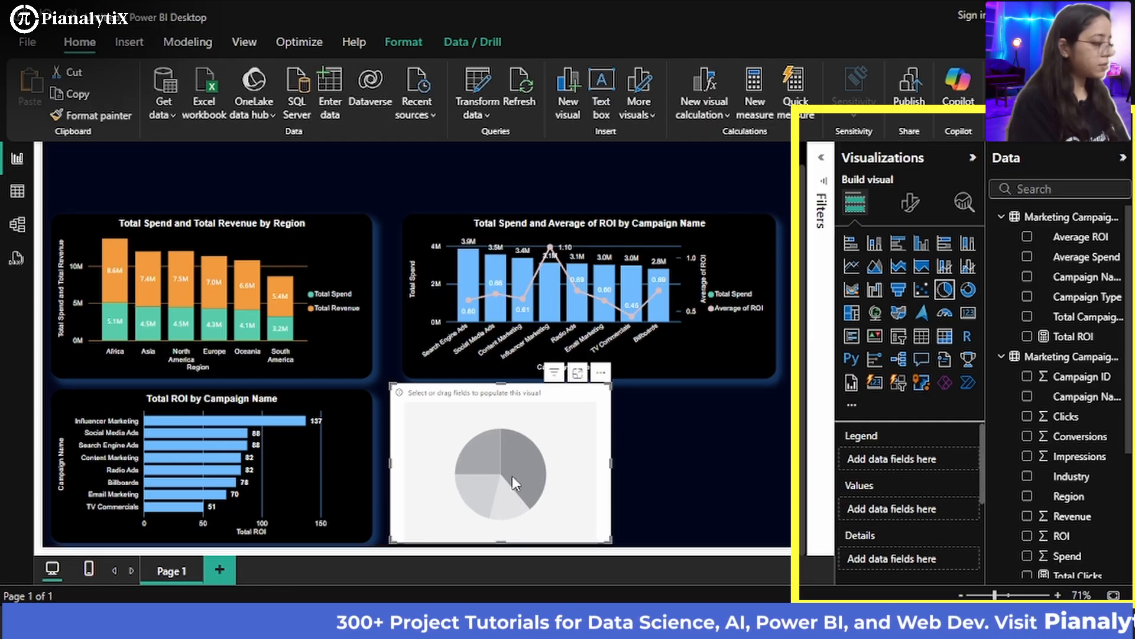
pyautogui.click(499, 382)
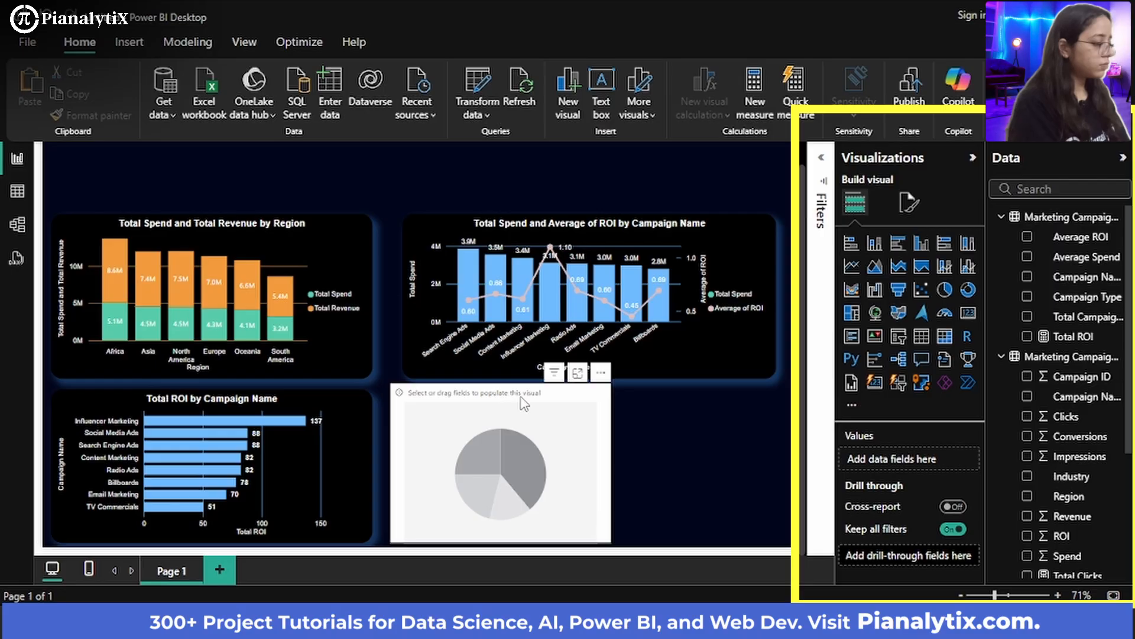
pyautogui.click(514, 390)
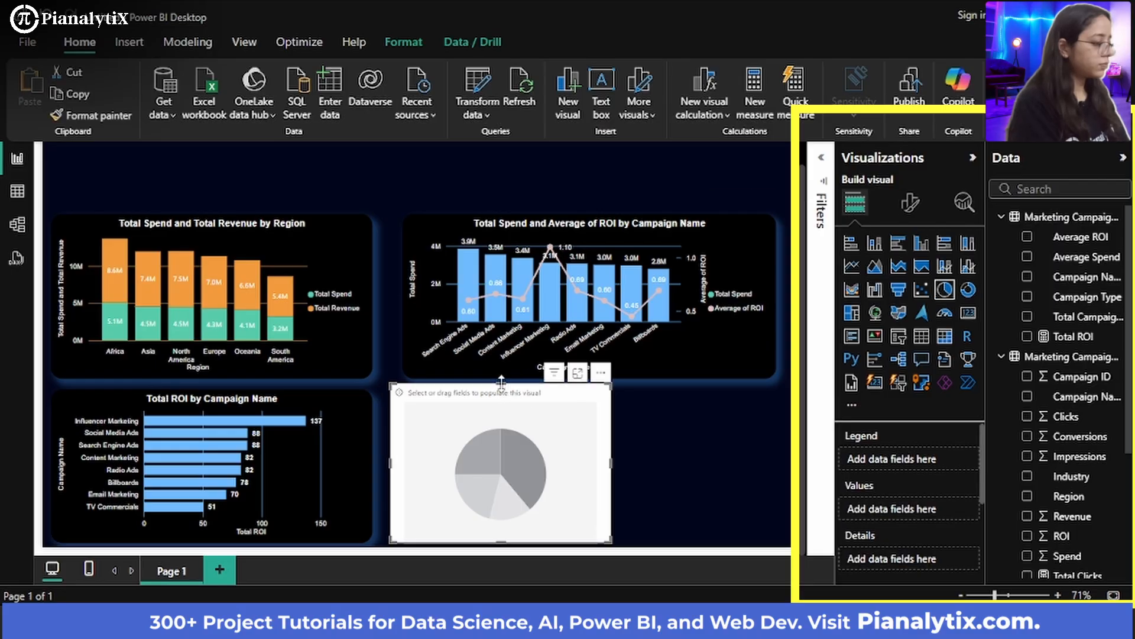
pyautogui.moveTo(501, 382); pyautogui.dragTo(503, 399)
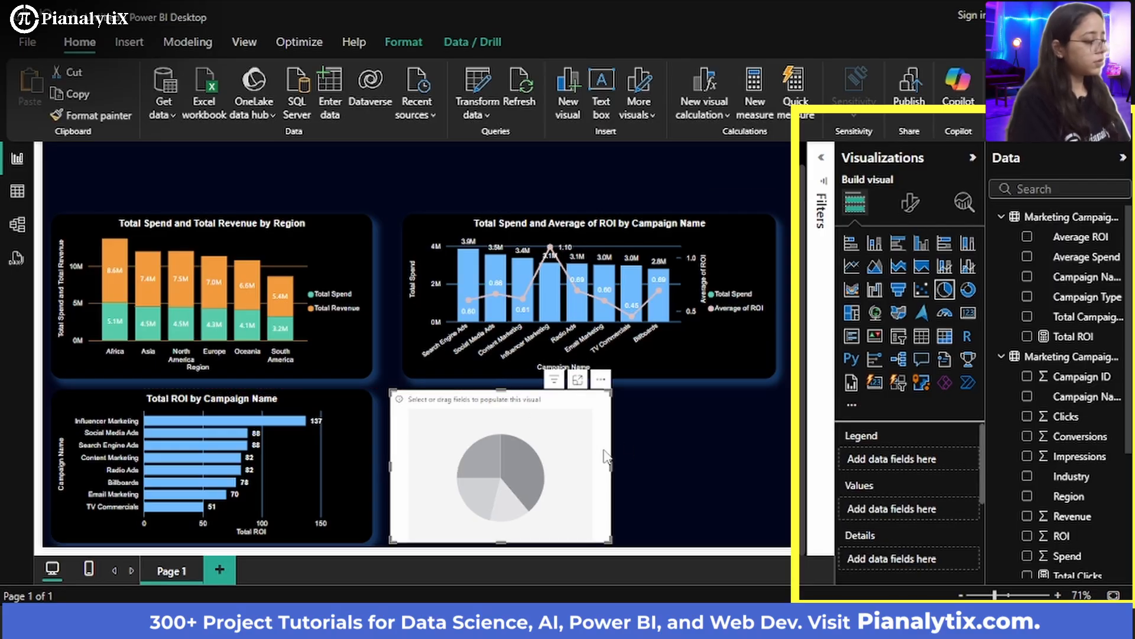
pyautogui.moveTo(612, 467); pyautogui.dragTo(551, 489)
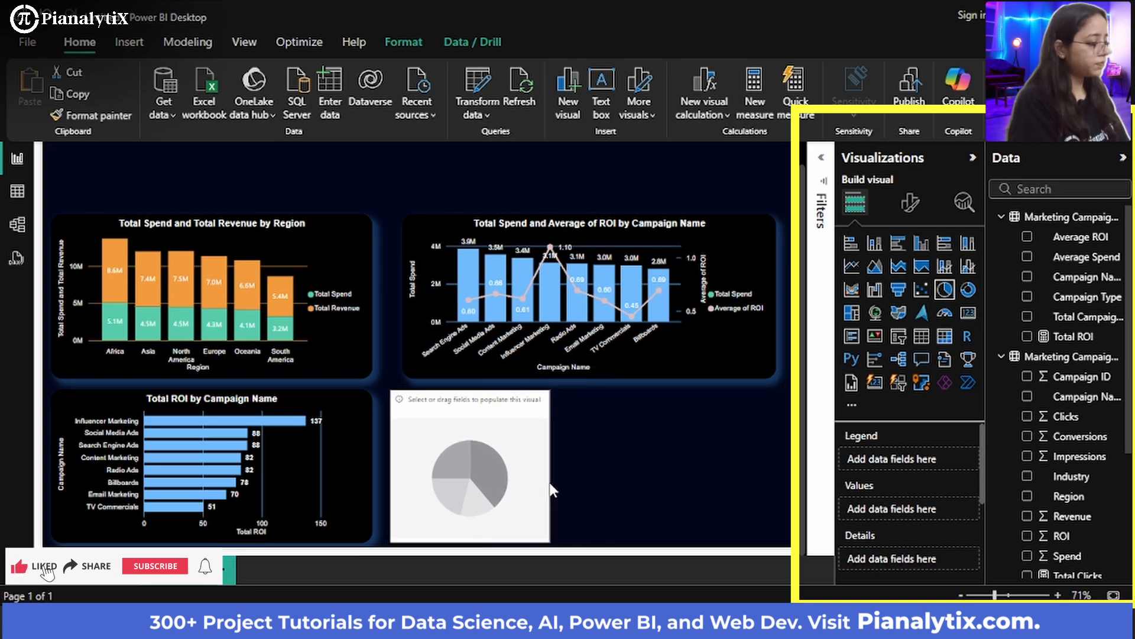
pyautogui.click(718, 446)
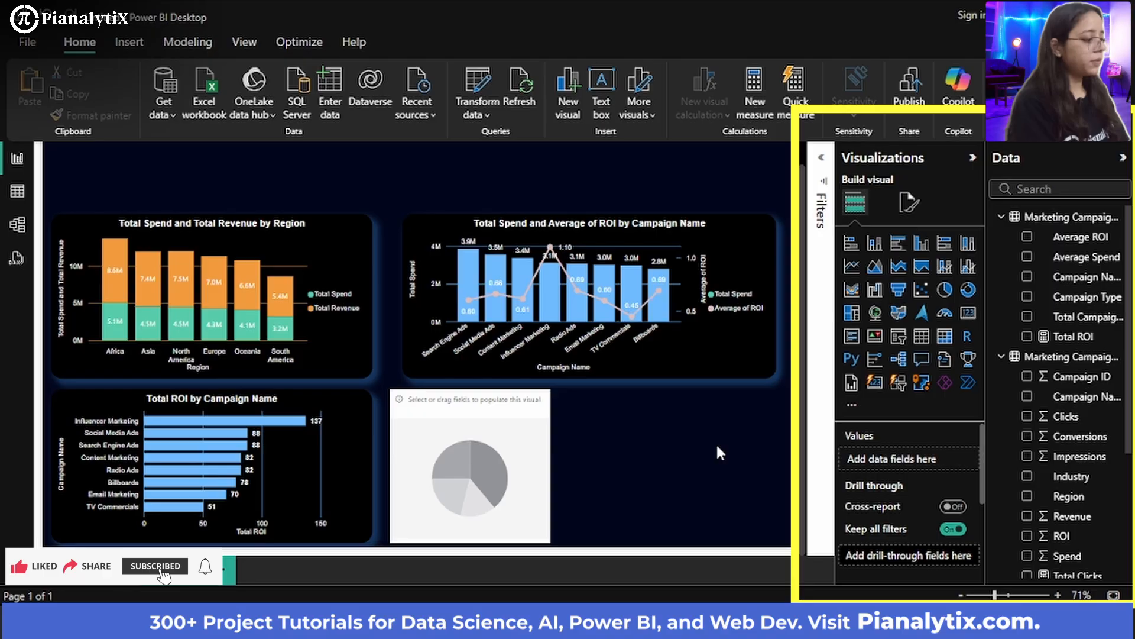
# Use Campaign Type as the pie chart's legend and Total Campaigns as its values
pyautogui.click(469, 479)
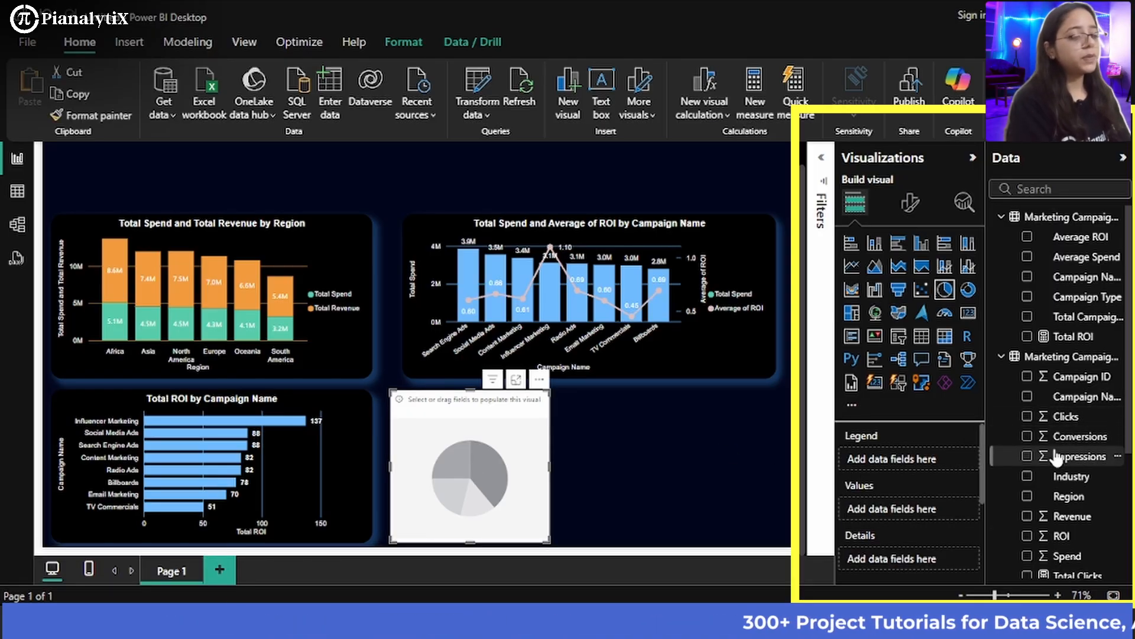
pyautogui.moveTo(1082, 302); pyautogui.dragTo(934, 470)
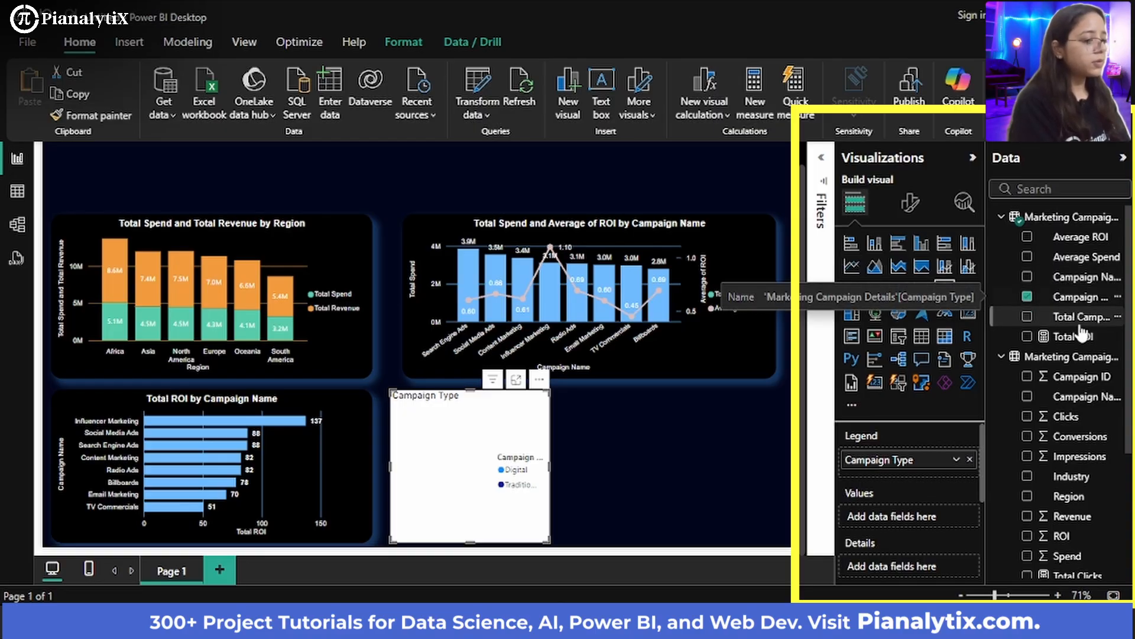
pyautogui.moveTo(1052, 357); pyautogui.dragTo(927, 523)
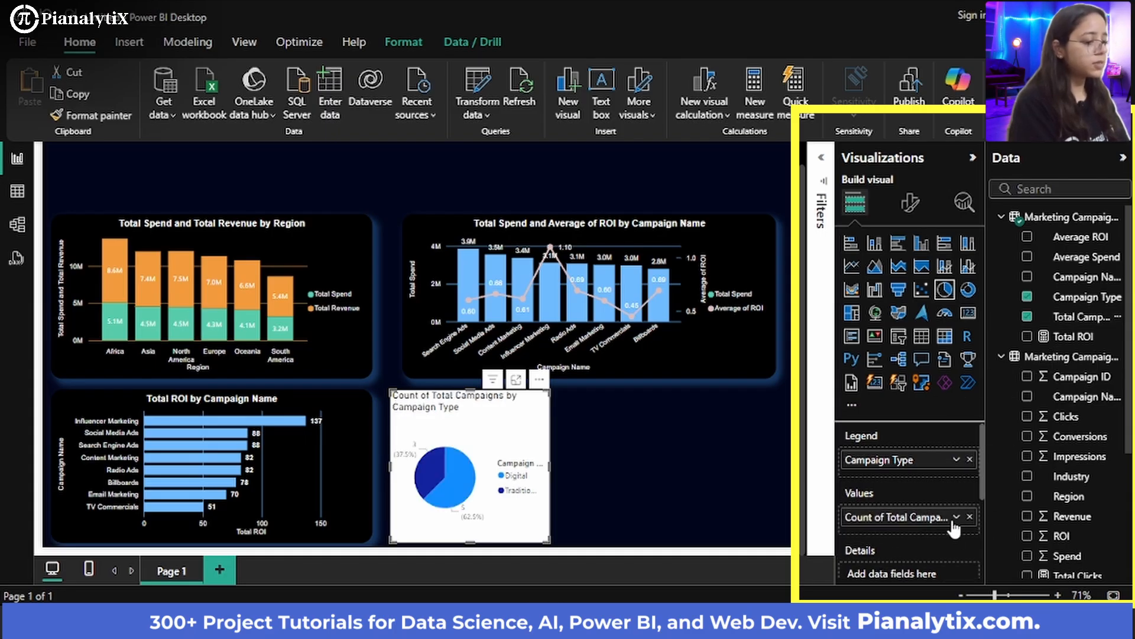
# Try Sum as the aggregation of the Total Campaigns values and set it back to Count
pyautogui.click(956, 516)
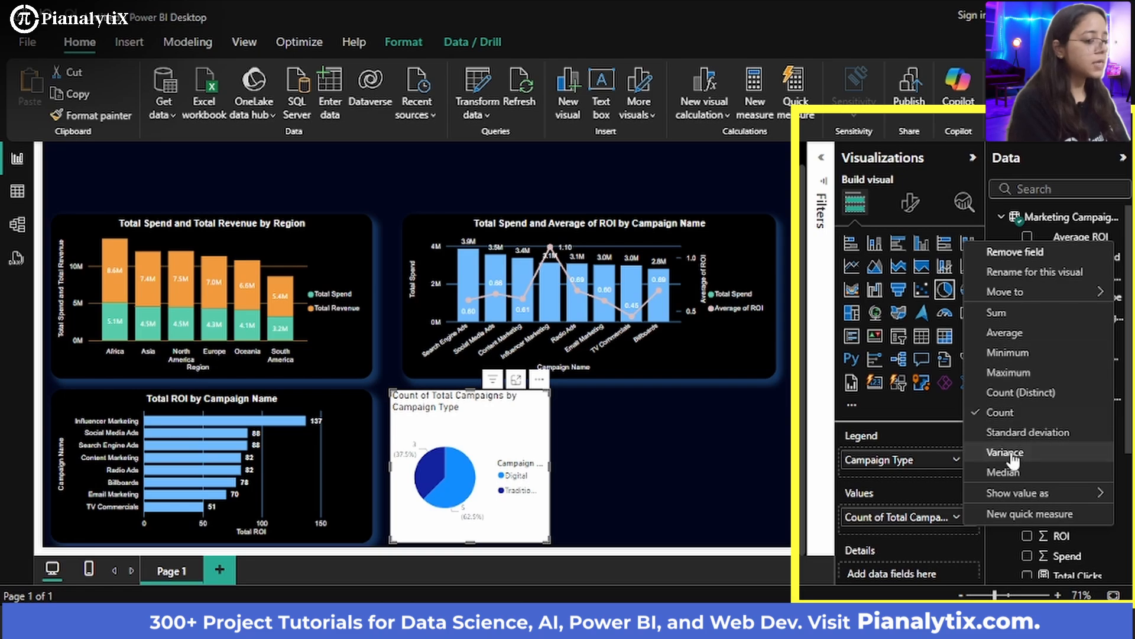
pyautogui.click(1012, 313)
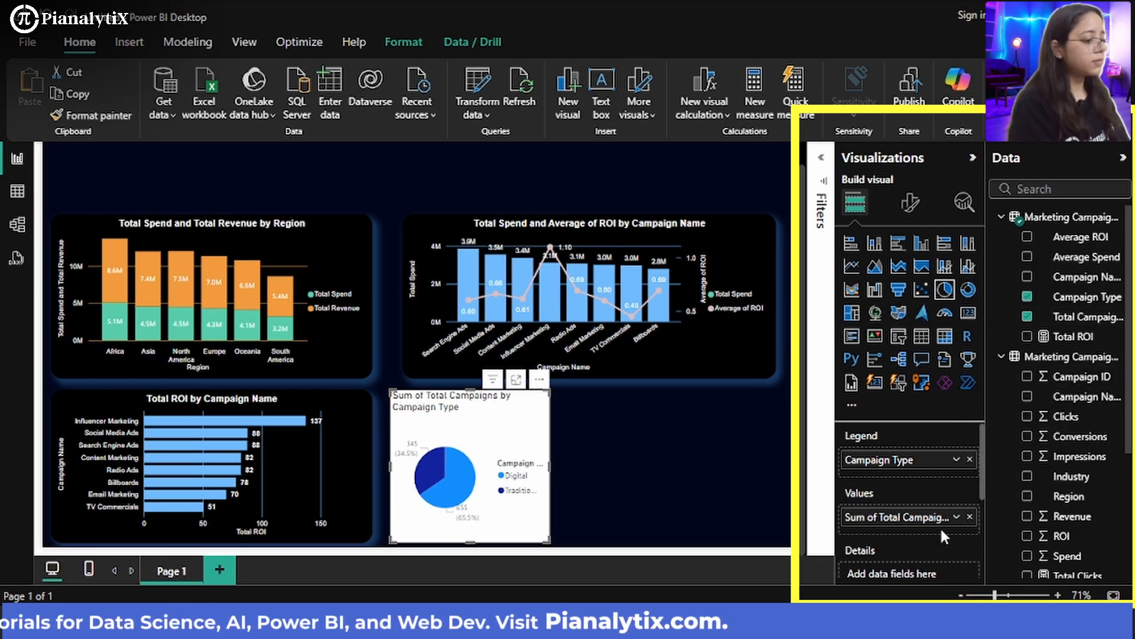
pyautogui.click(956, 516)
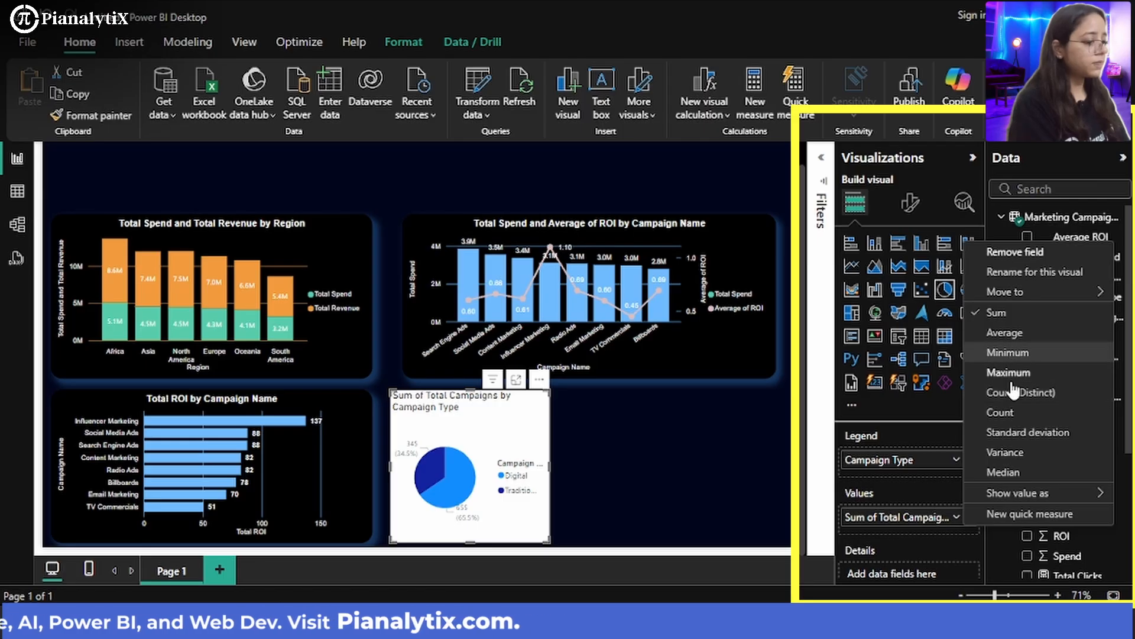
pyautogui.click(1005, 412)
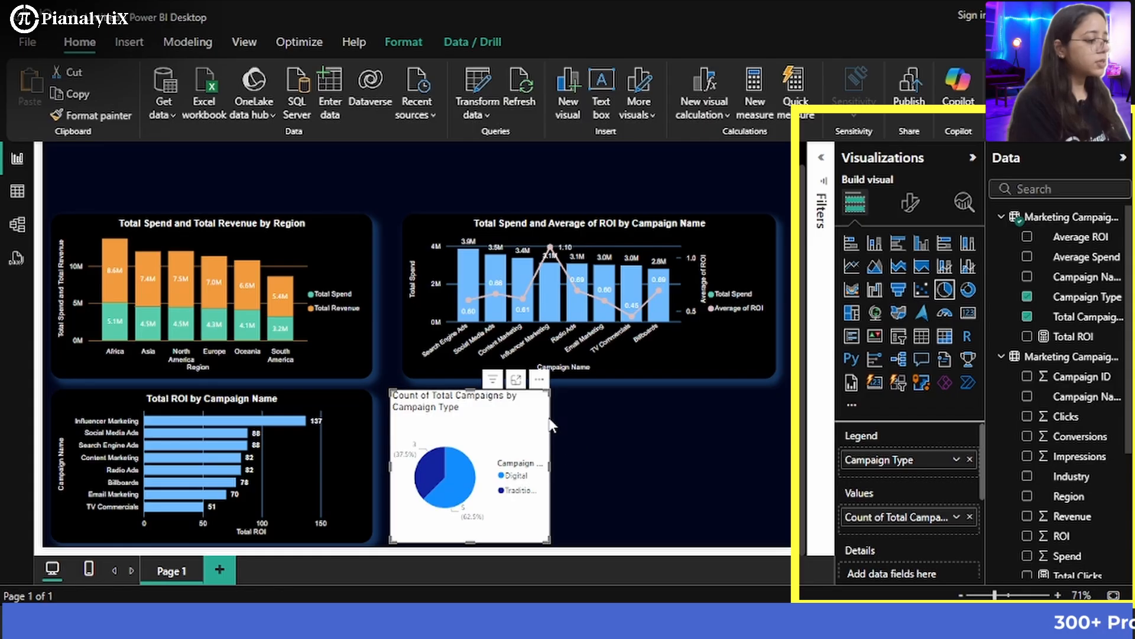
# Copy the formatting of the Total Spend and Total Revenue by Region chart onto the pie chart
pyautogui.click(328, 355)
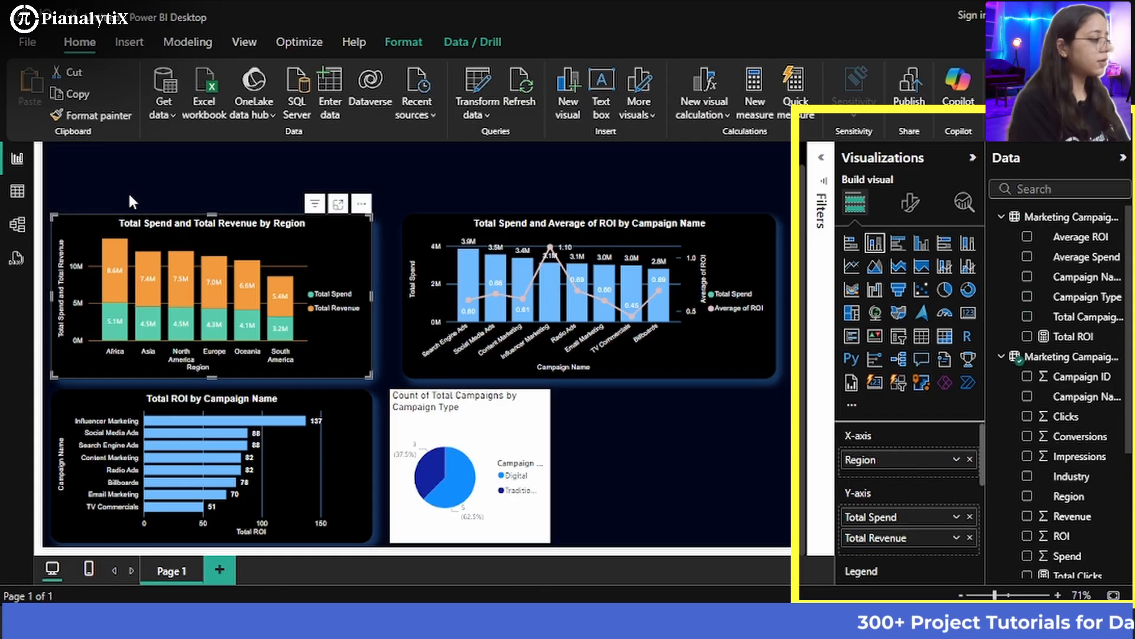
pyautogui.click(104, 117)
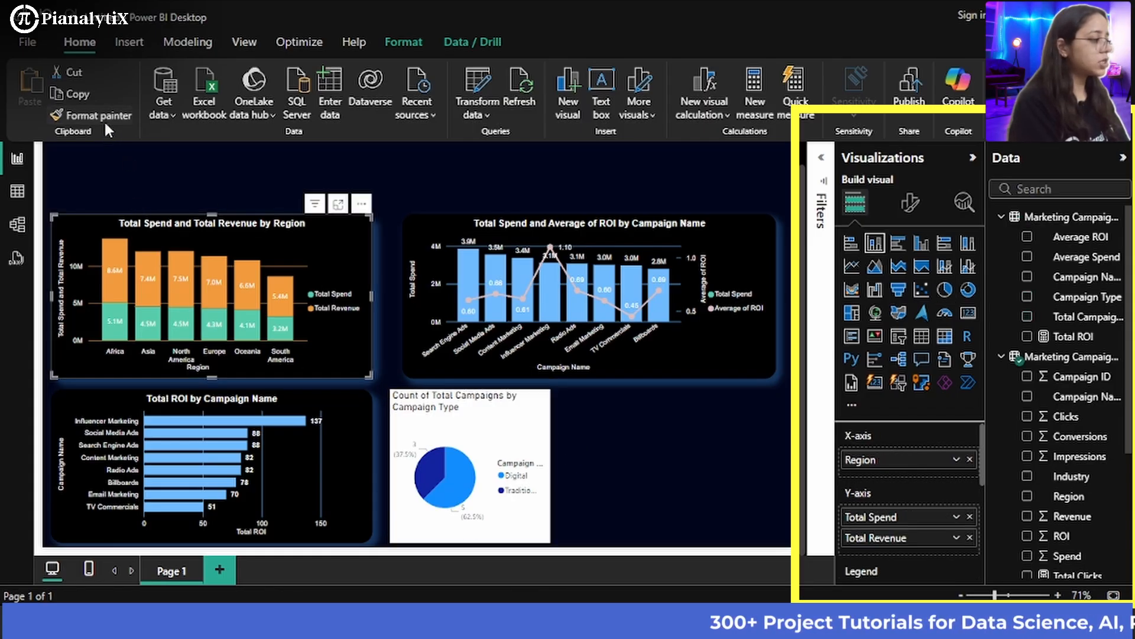
pyautogui.click(520, 431)
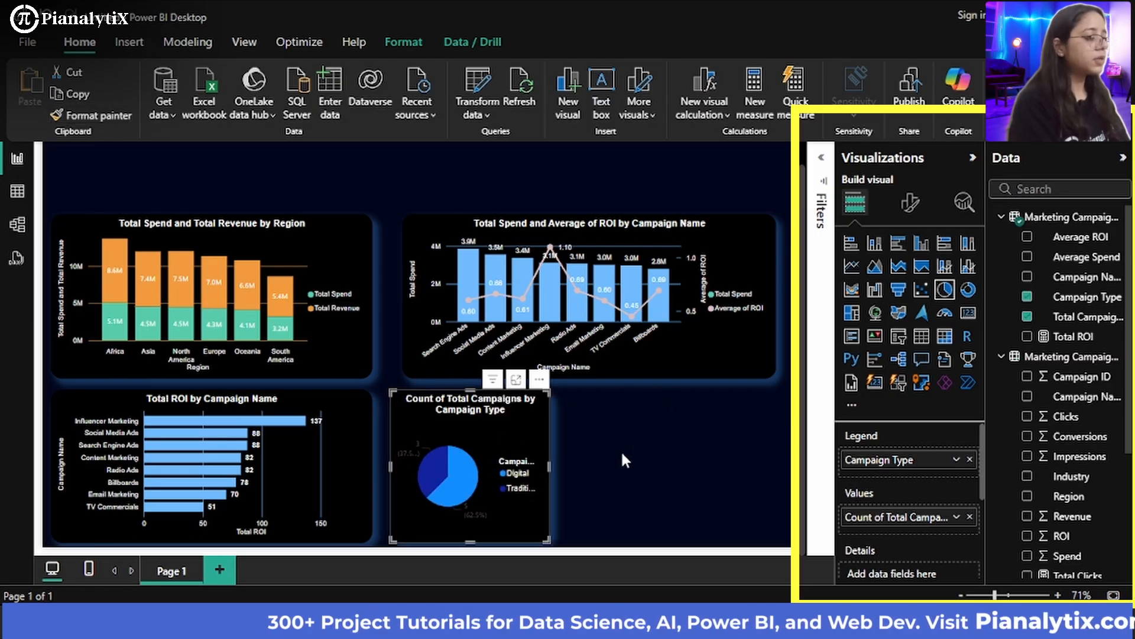
# Change the pie chart's title to "Total Campaigns by Campaign Type", keep its font size at 12, and deselect the chart
pyautogui.click(910, 204)
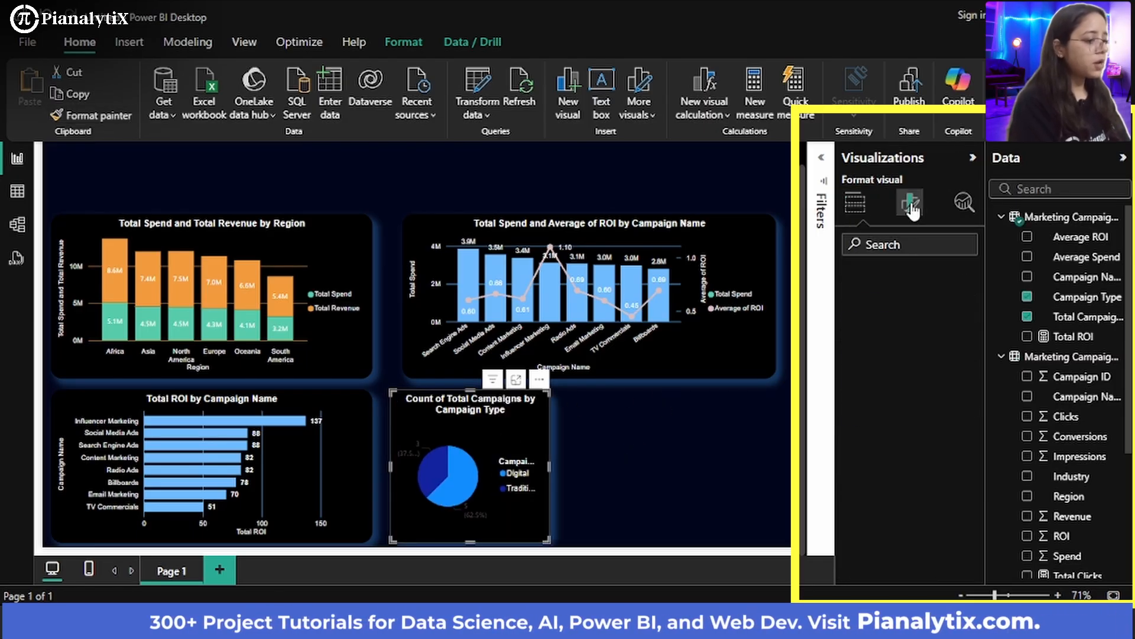
pyautogui.click(915, 284)
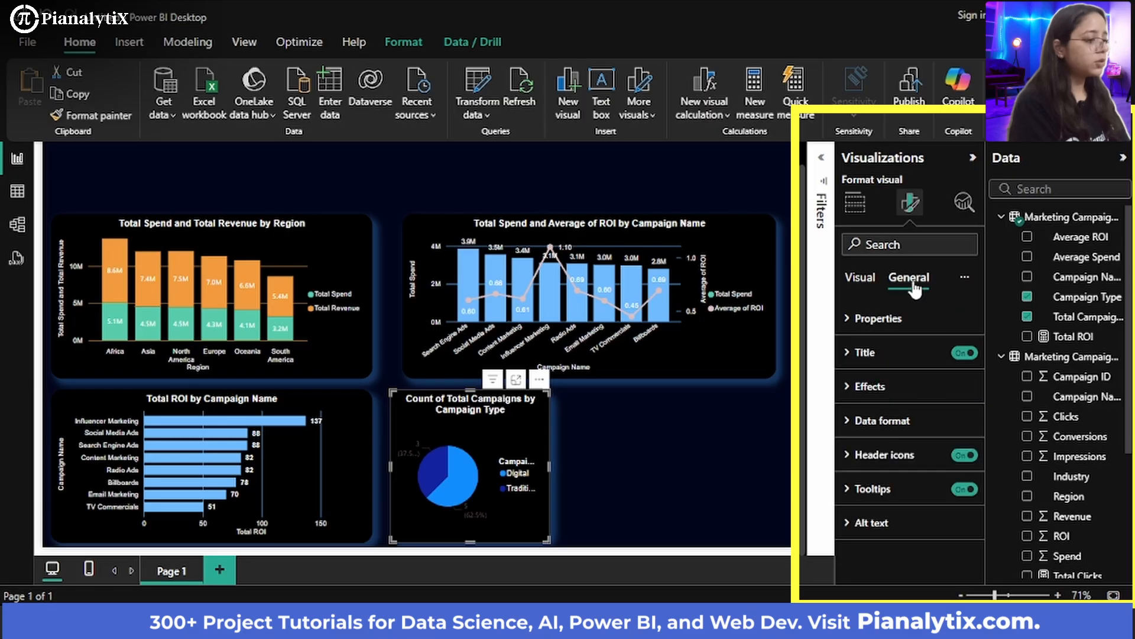
pyautogui.click(885, 350)
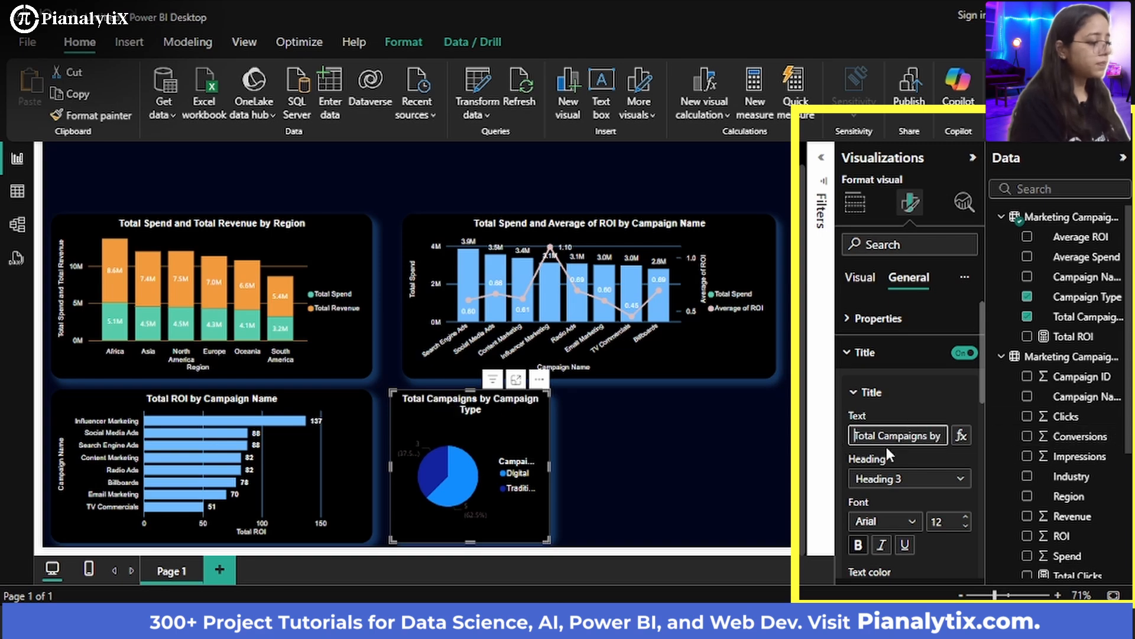
pyautogui.click(966, 519)
pyautogui.click(966, 519)
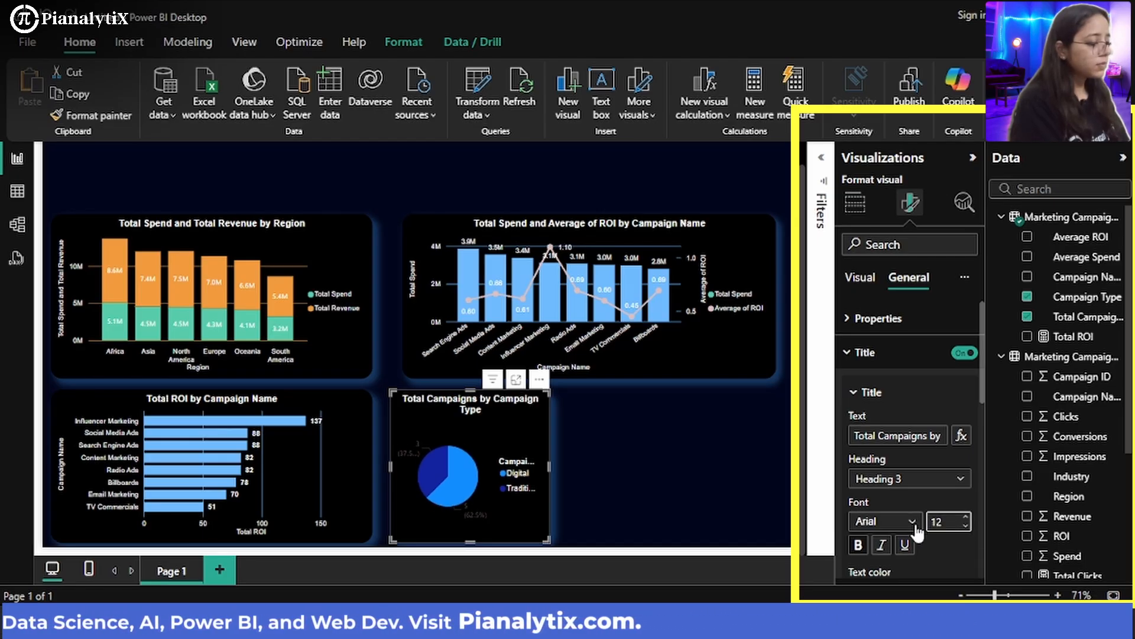
pyautogui.click(756, 506)
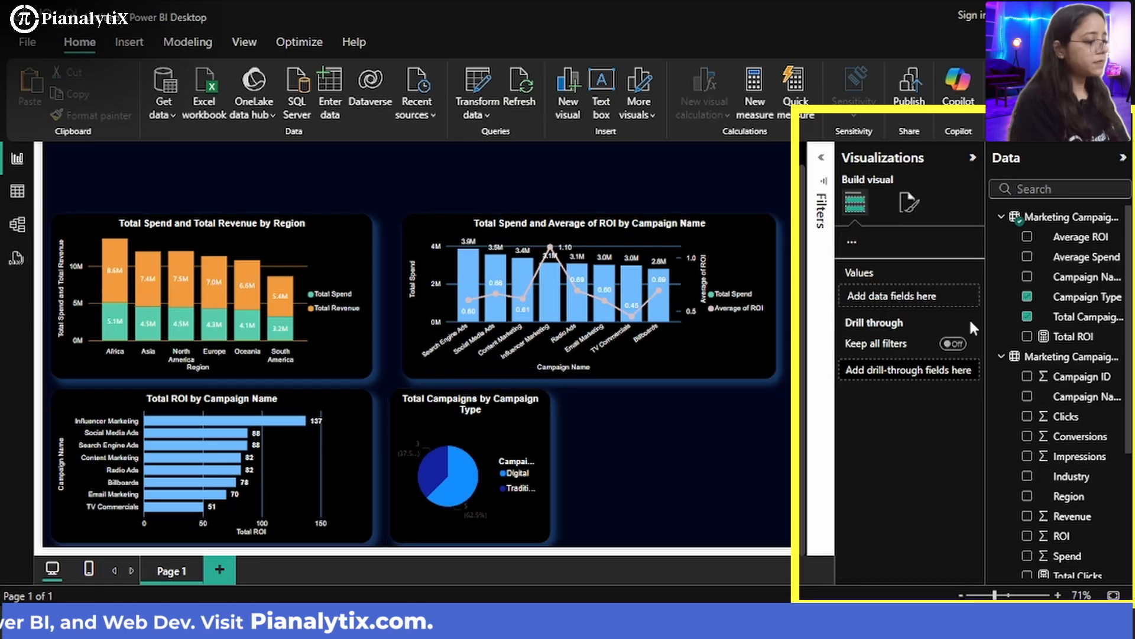
# Color the pie chart's Traditional slice orange and its Digital slice light pink, using the recent colors
pyautogui.click(532, 426)
pyautogui.click(914, 204)
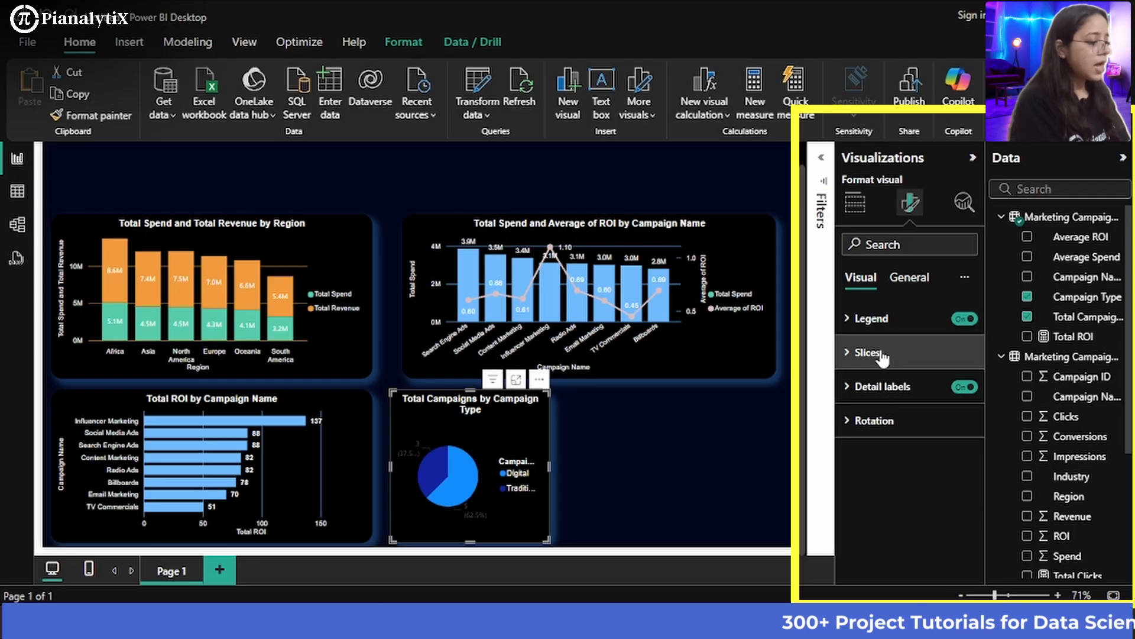
pyautogui.click(878, 352)
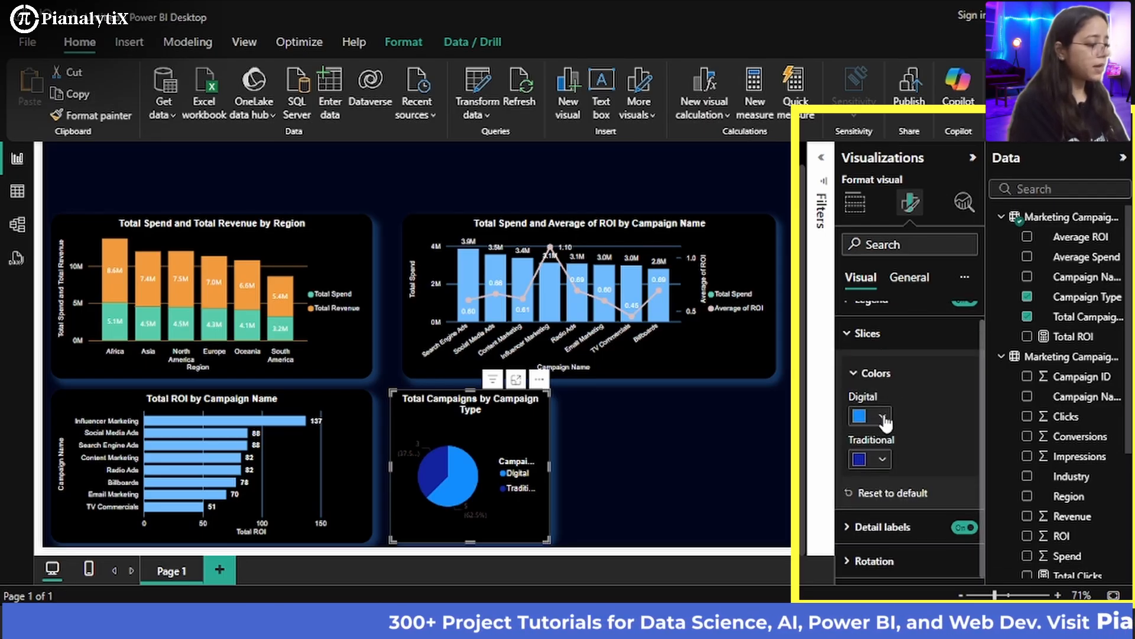
pyautogui.click(884, 461)
pyautogui.click(968, 395)
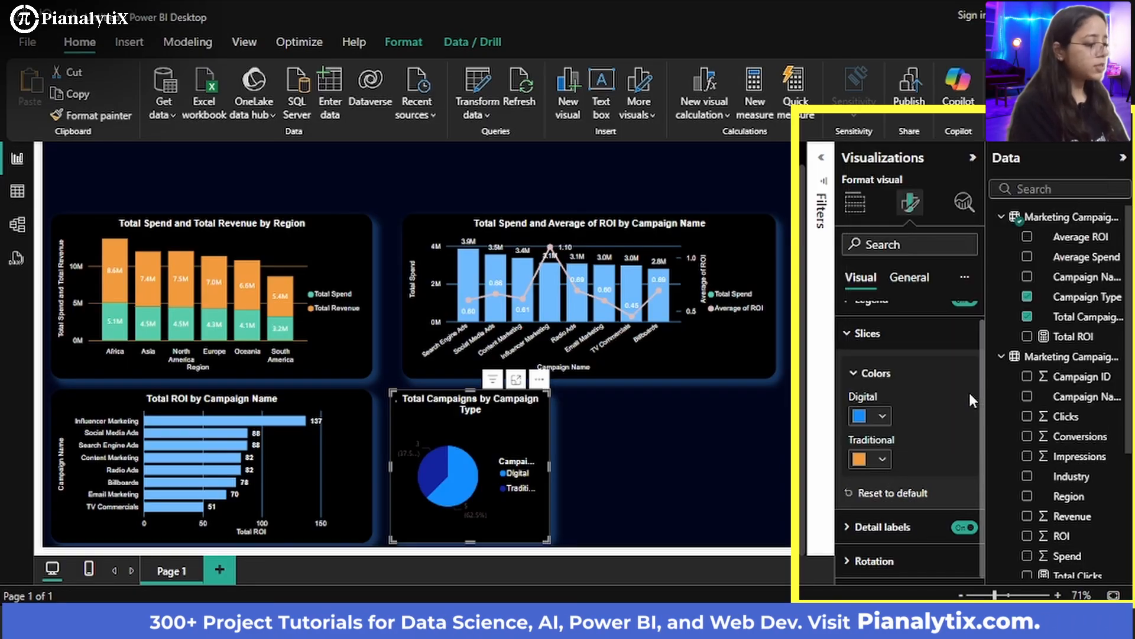
pyautogui.click(879, 418)
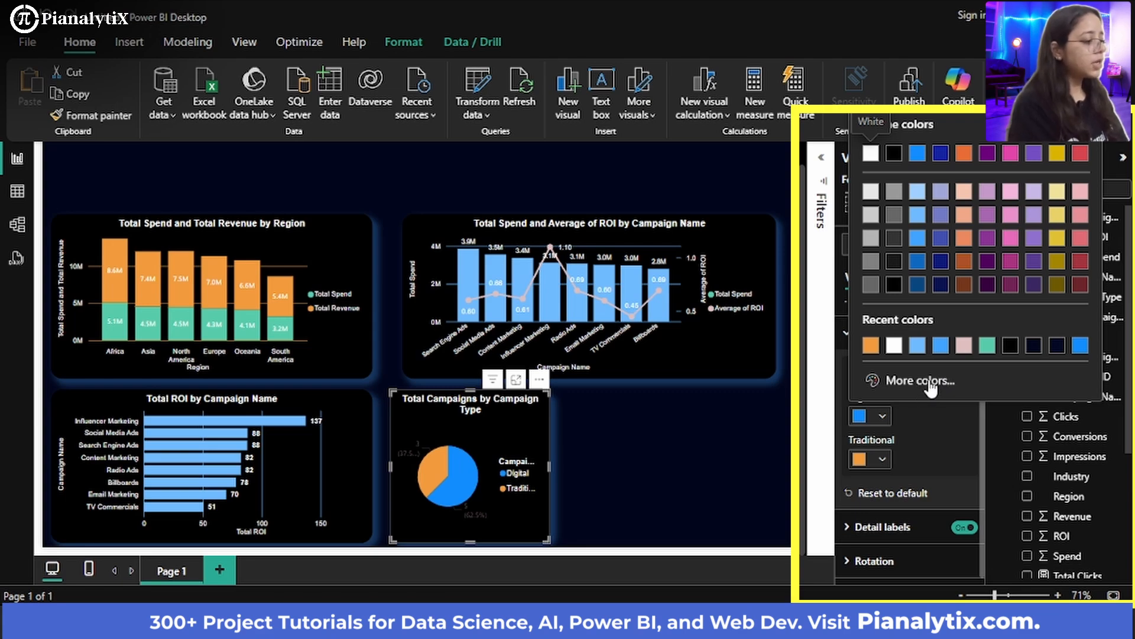
pyautogui.click(965, 346)
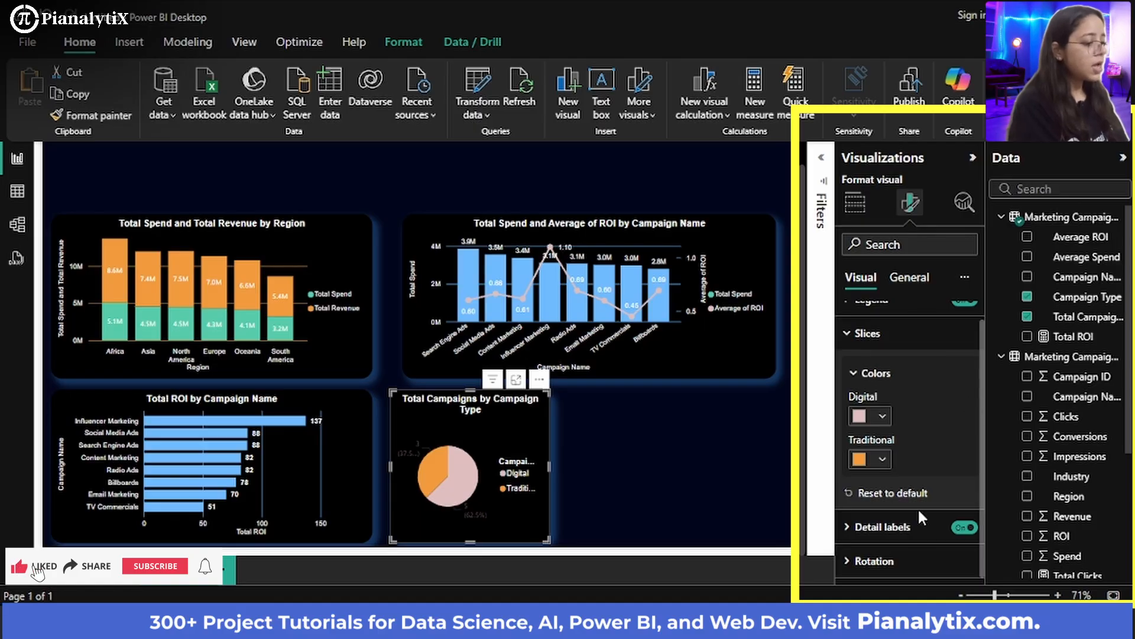
# Set the pie chart's detail label contents to Category, percent of total
pyautogui.click(883, 527)
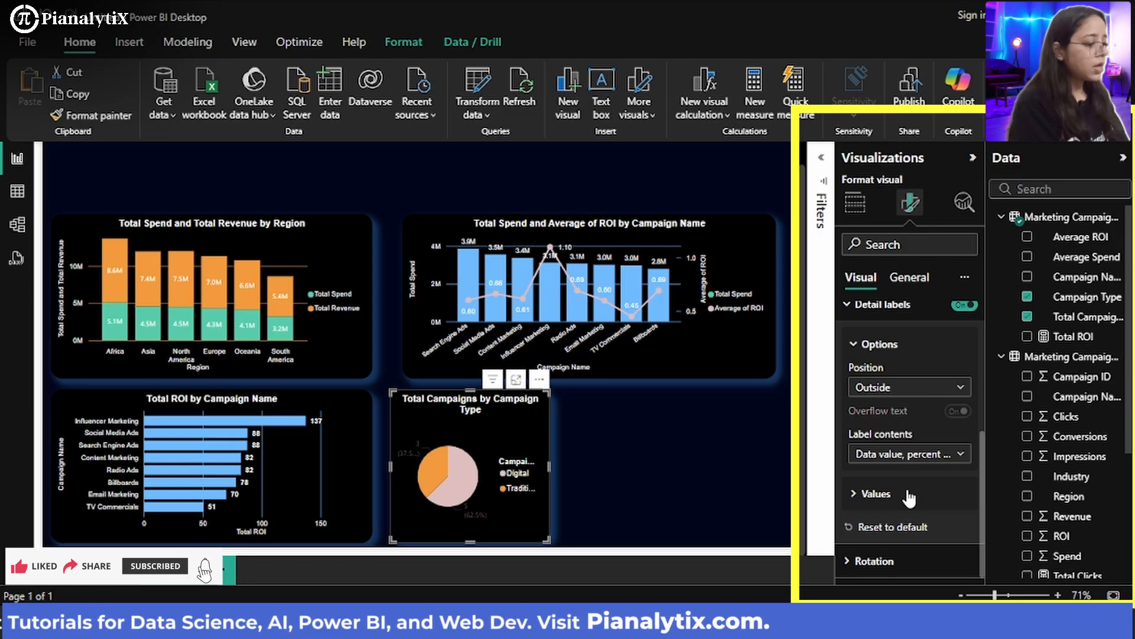
pyautogui.click(909, 499)
pyautogui.click(938, 455)
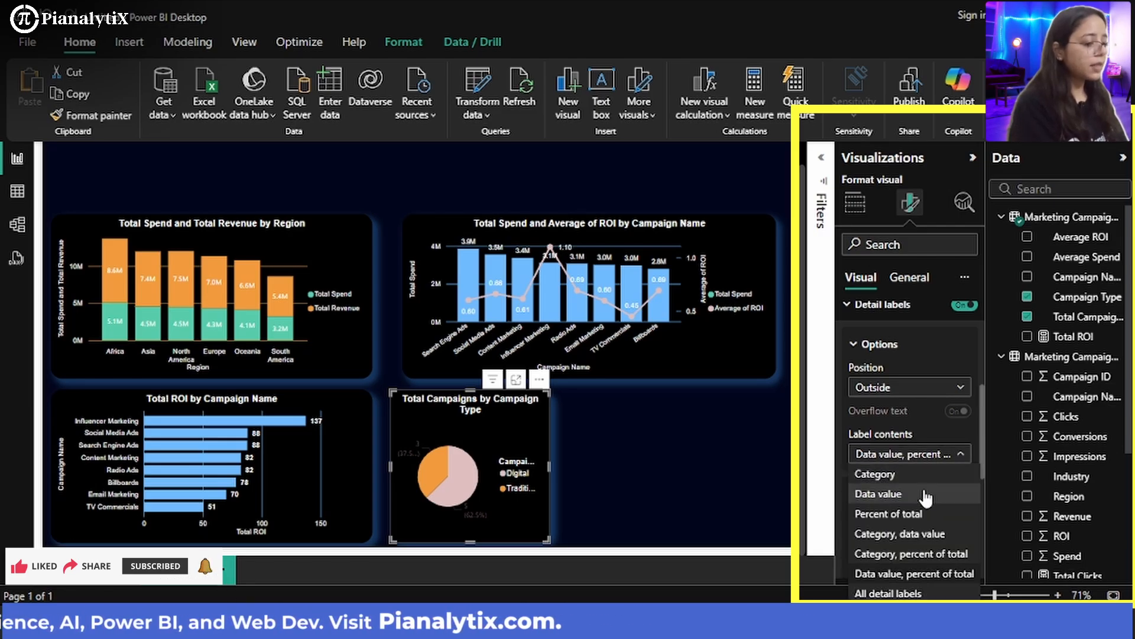
pyautogui.click(905, 554)
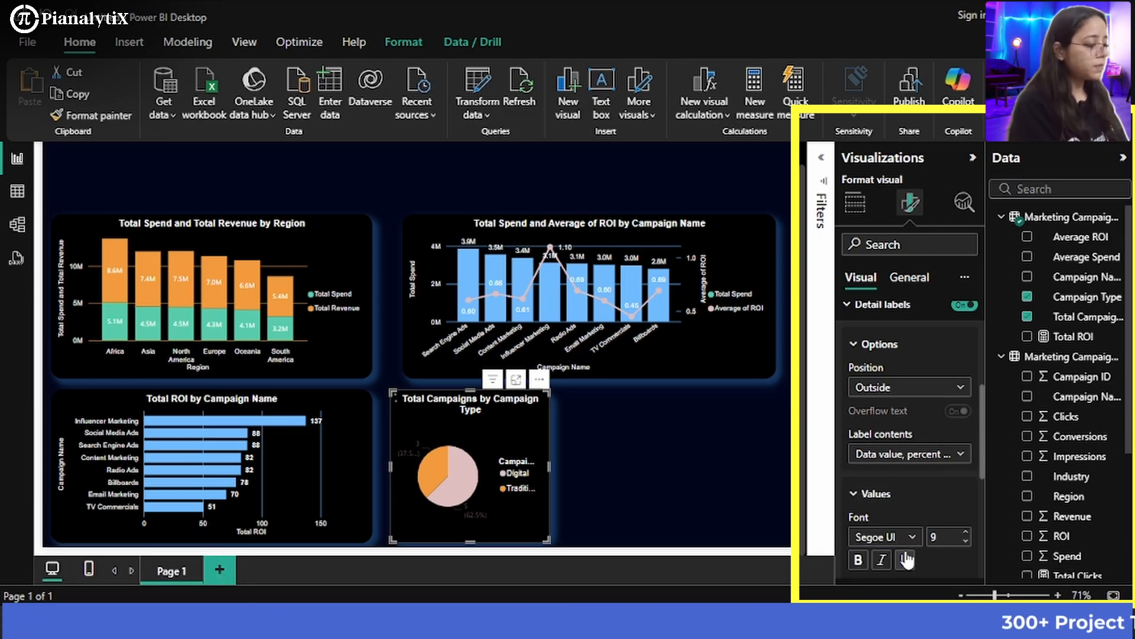
# Format the pie chart's detail label values in Arial, size 8, with white text
pyautogui.scroll(-2, 926, 514)
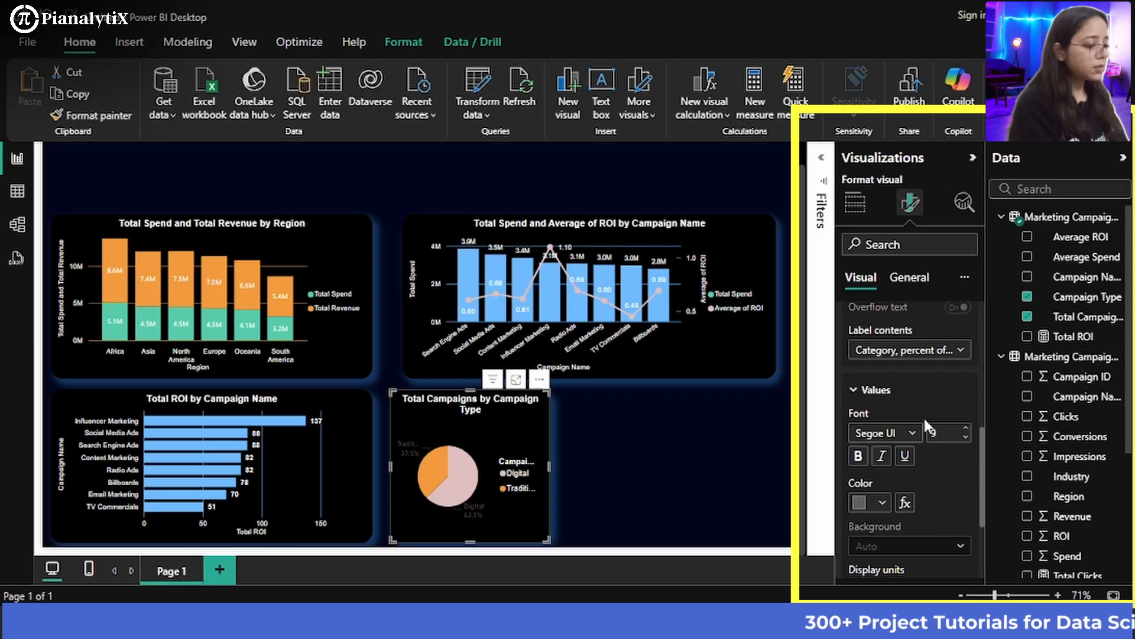
pyautogui.click(910, 433)
pyautogui.scroll(5, 893, 284)
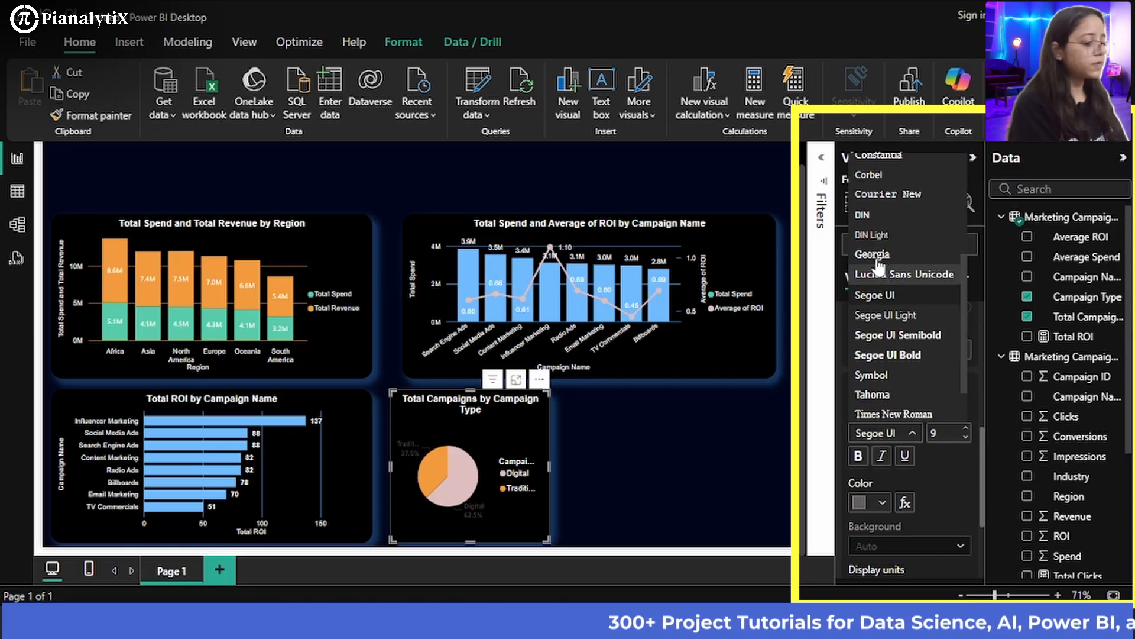
pyautogui.click(867, 165)
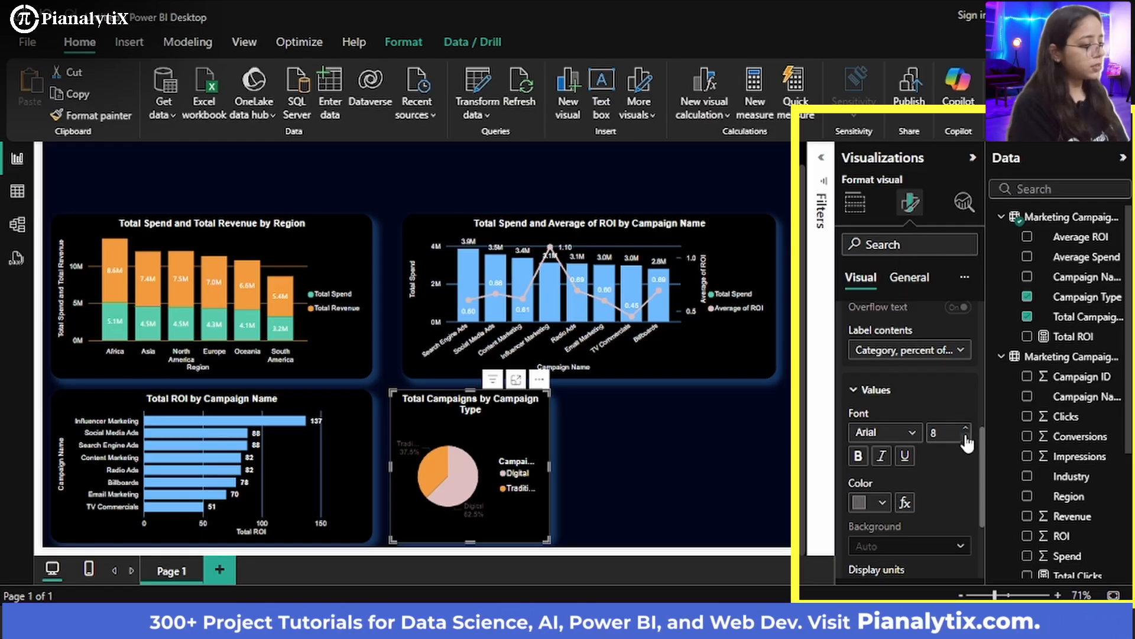
pyautogui.click(881, 503)
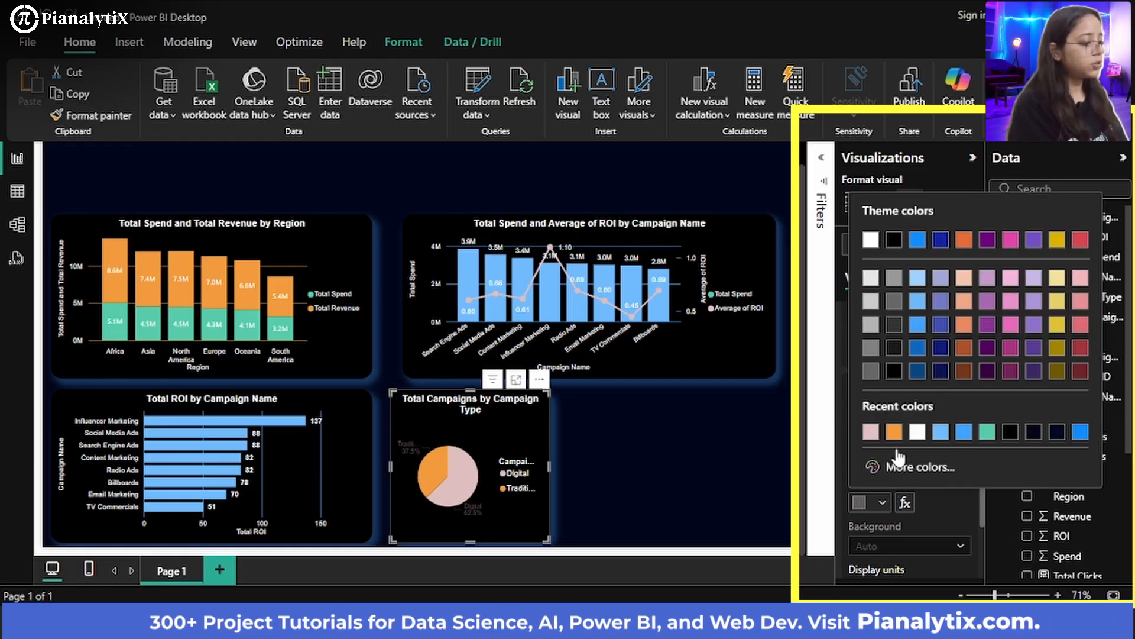
pyautogui.click(870, 239)
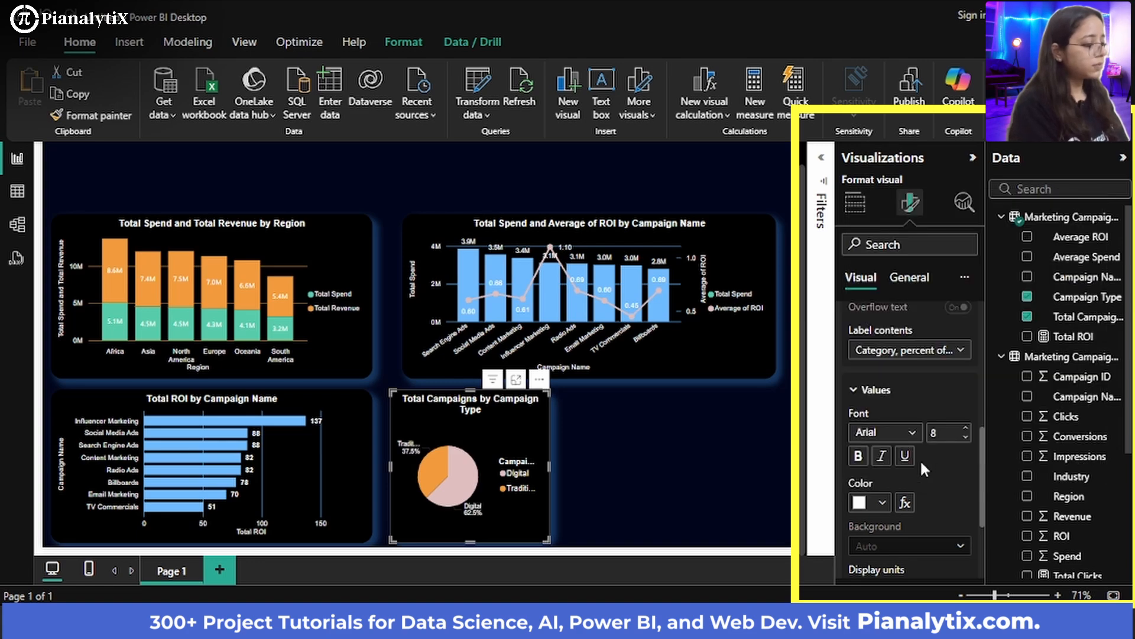
# Turn off the pie chart's legend and deselect the chart
pyautogui.scroll(-4, 910, 480)
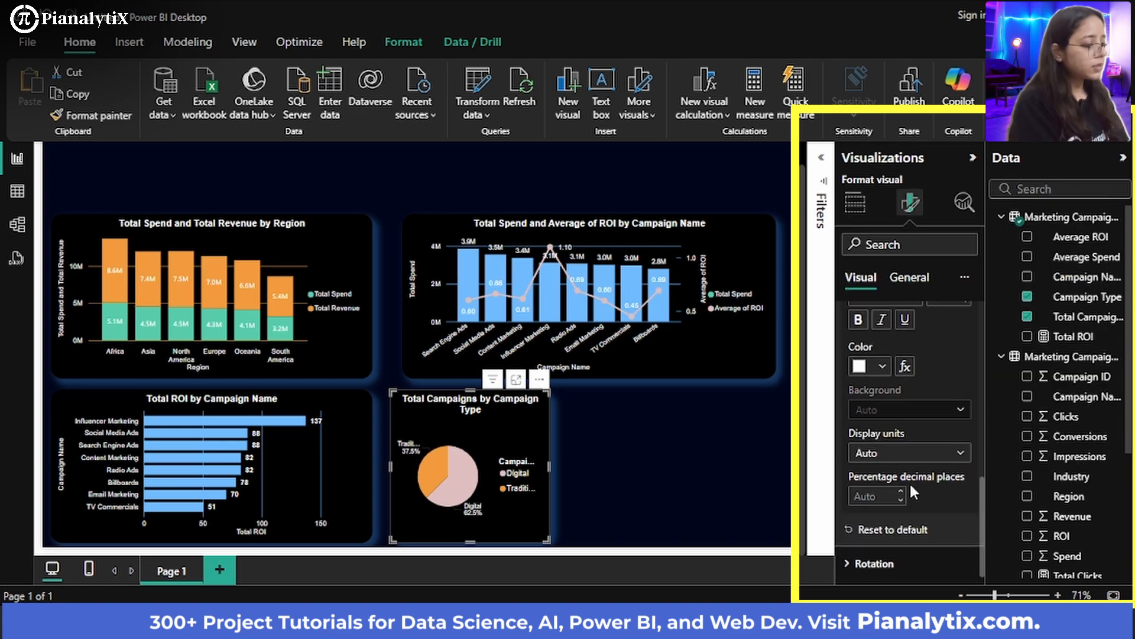
pyautogui.scroll(7, 909, 481)
pyautogui.scroll(-2, 907, 473)
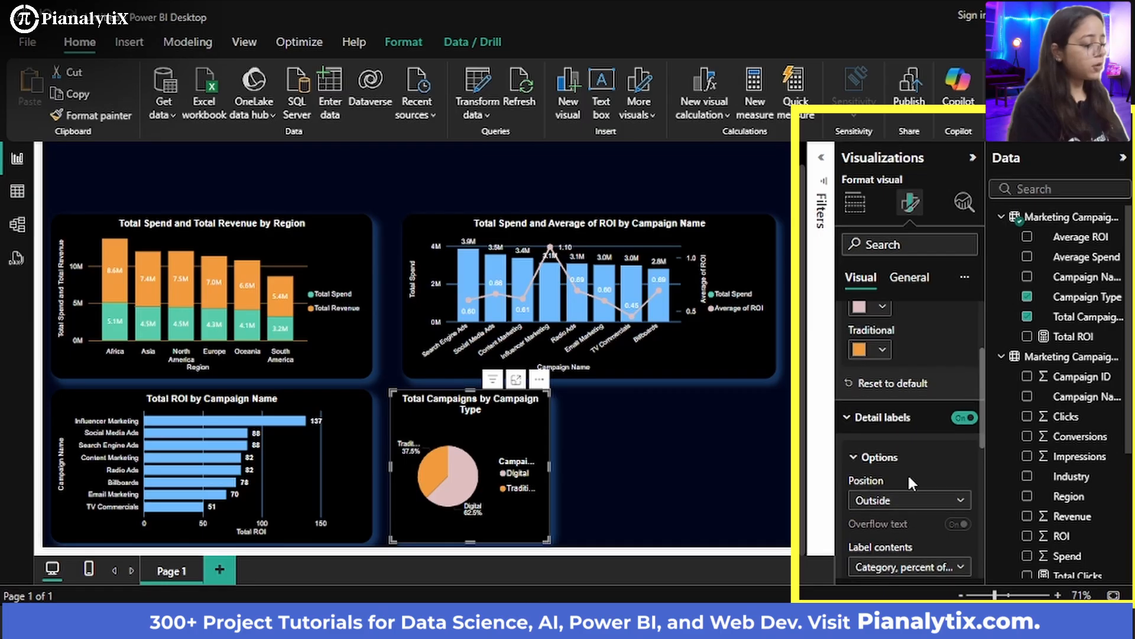
pyautogui.scroll(3, 907, 473)
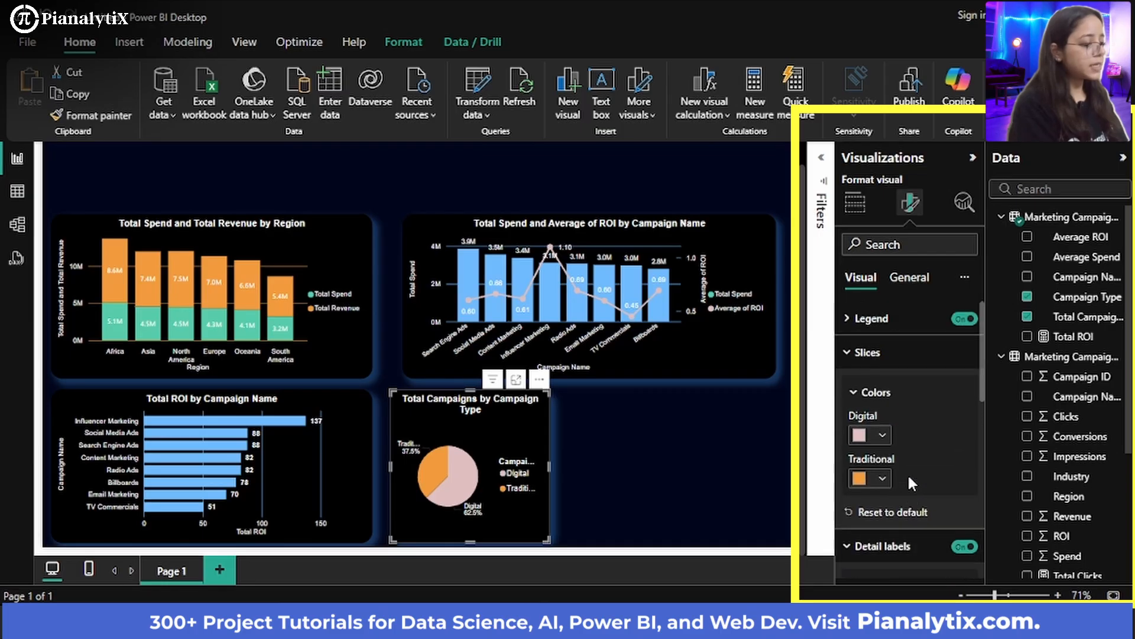
pyautogui.click(967, 324)
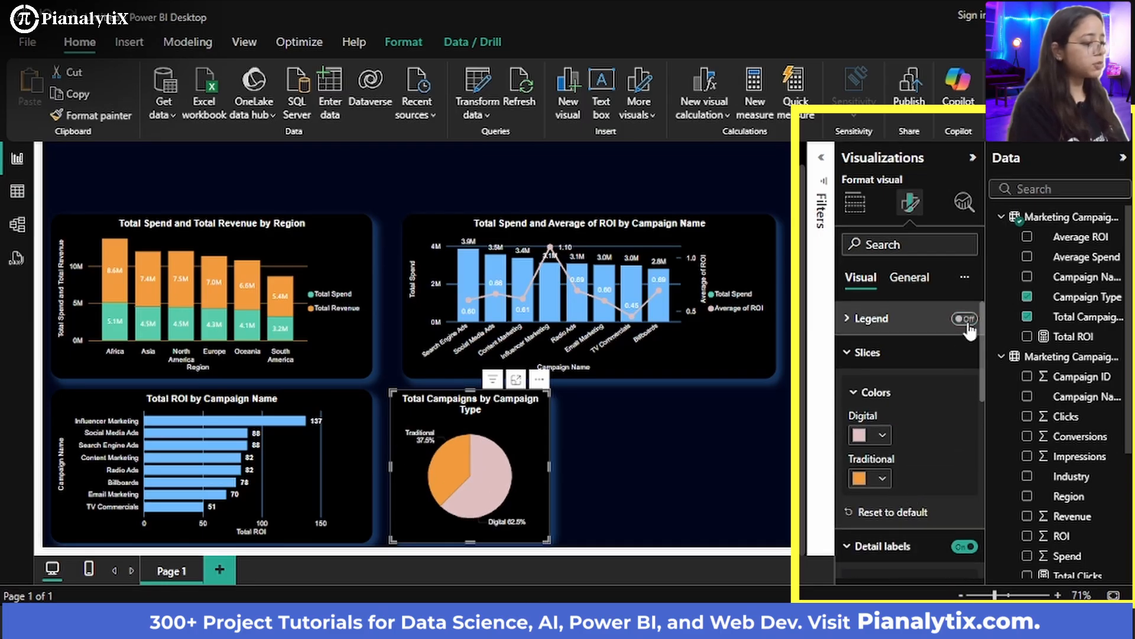
pyautogui.click(659, 458)
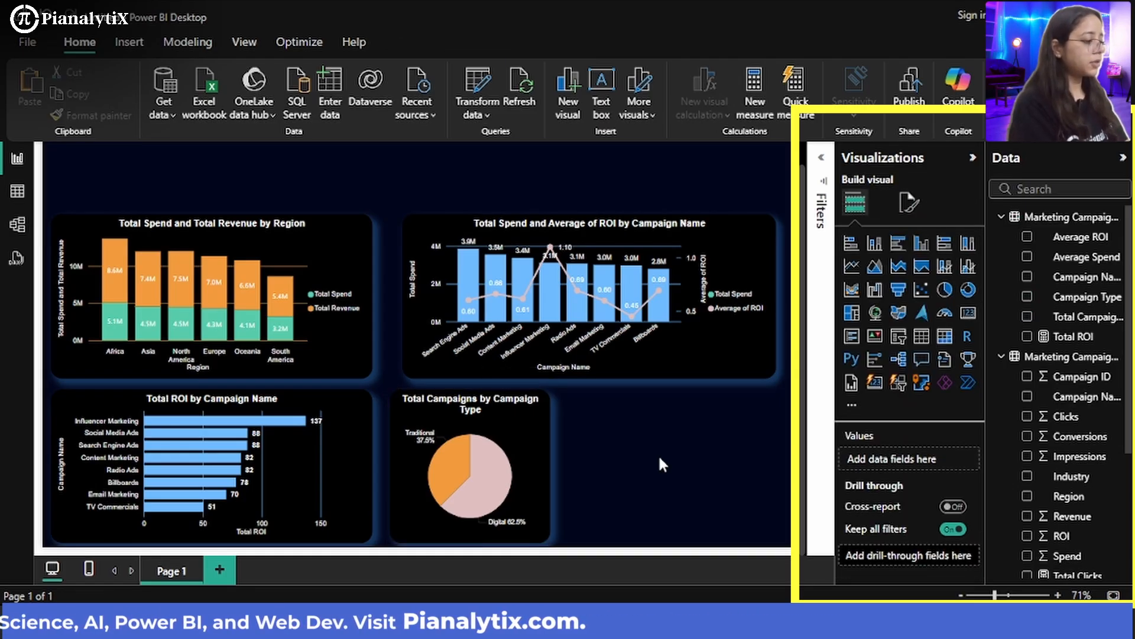
# Add a gauge visual and move it to the lower-right corner of the report page
pyautogui.moveTo(453, 466)
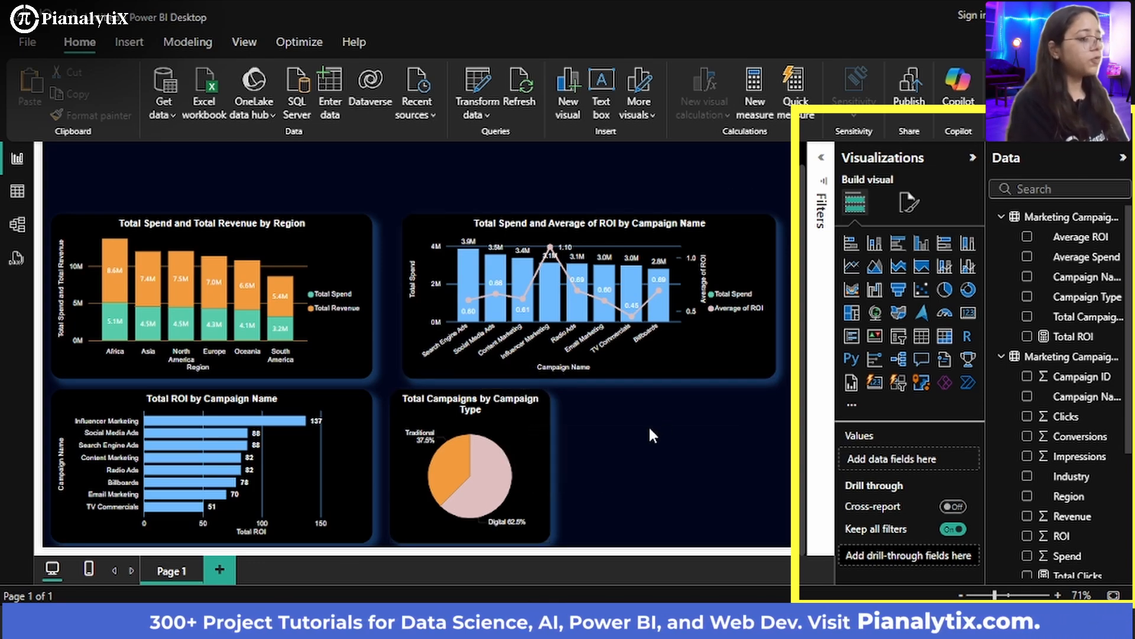
pyautogui.click(945, 314)
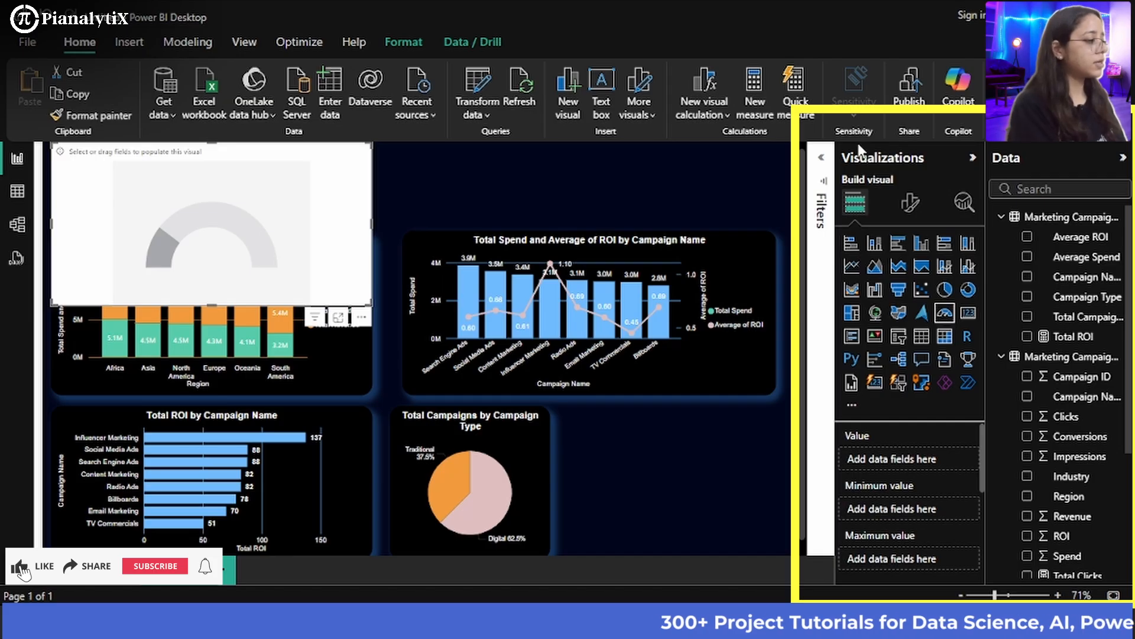
pyautogui.moveTo(359, 223); pyautogui.dragTo(611, 443)
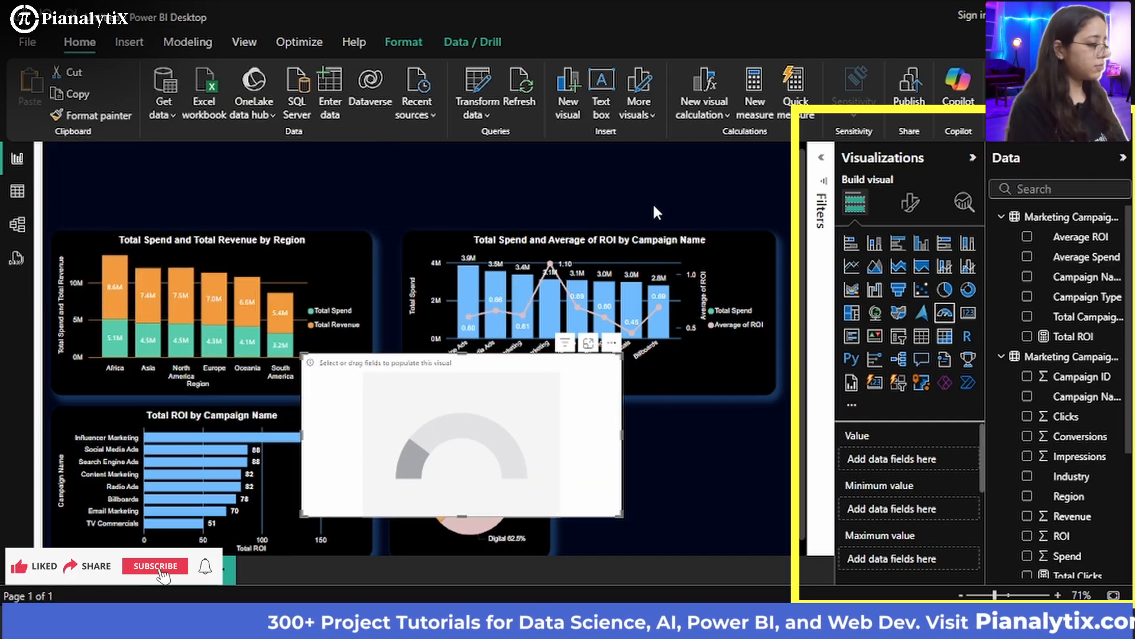
pyautogui.scroll(-1, 650, 201)
pyautogui.moveTo(602, 426); pyautogui.dragTo(748, 472)
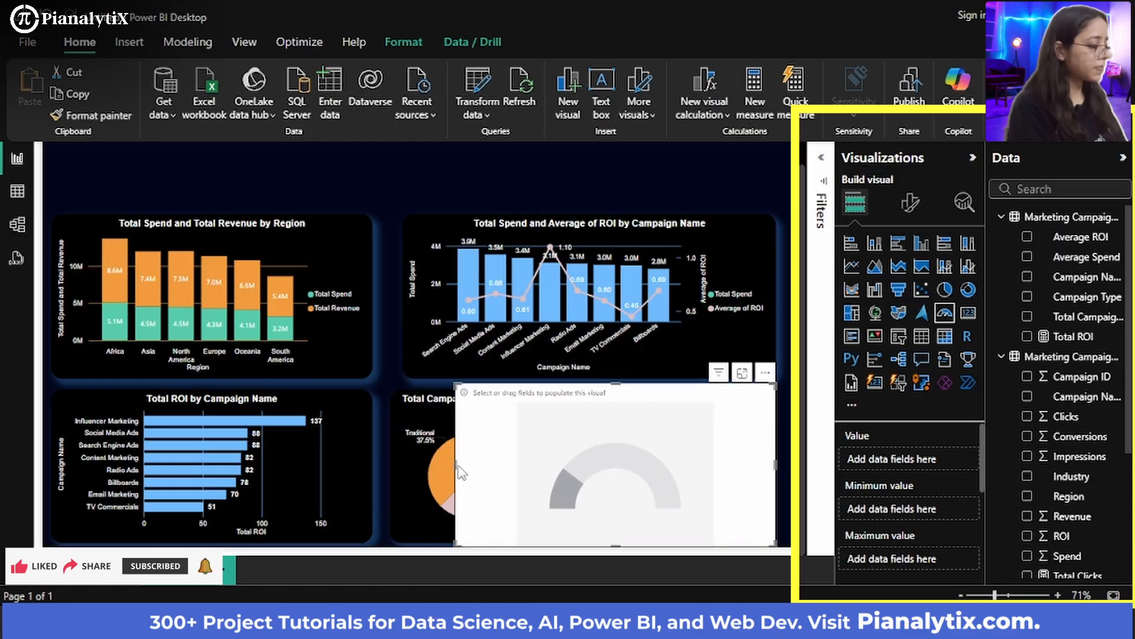
# Resize the gauge to fit the free space beside the pie chart, aligned with its upper and lower edges
pyautogui.moveTo(456, 465); pyautogui.dragTo(565, 484)
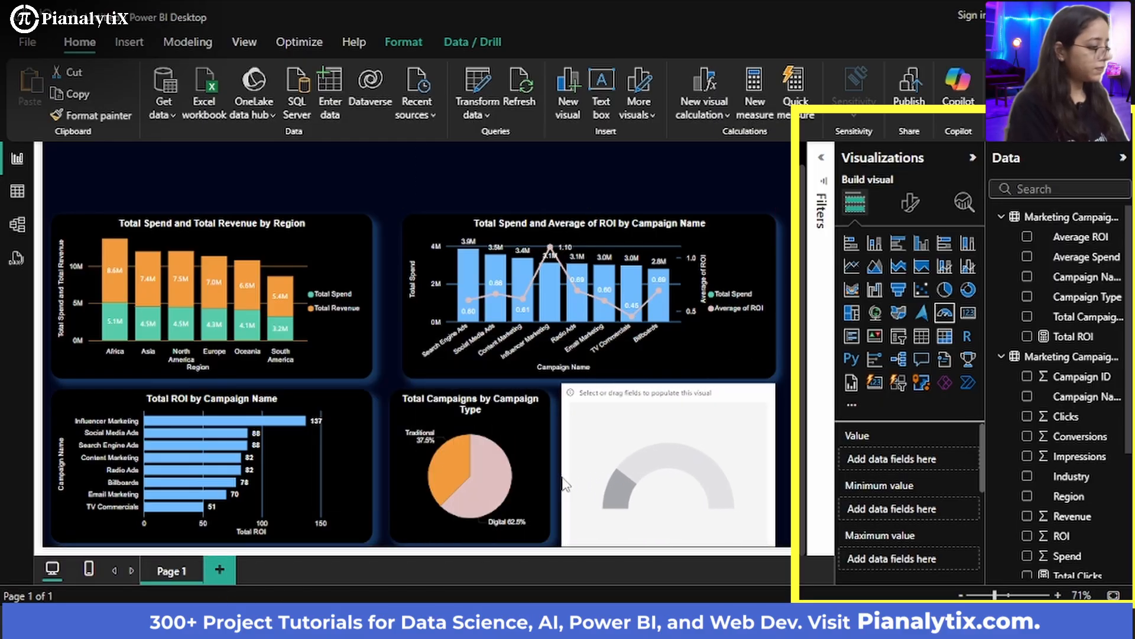
pyautogui.click(572, 477)
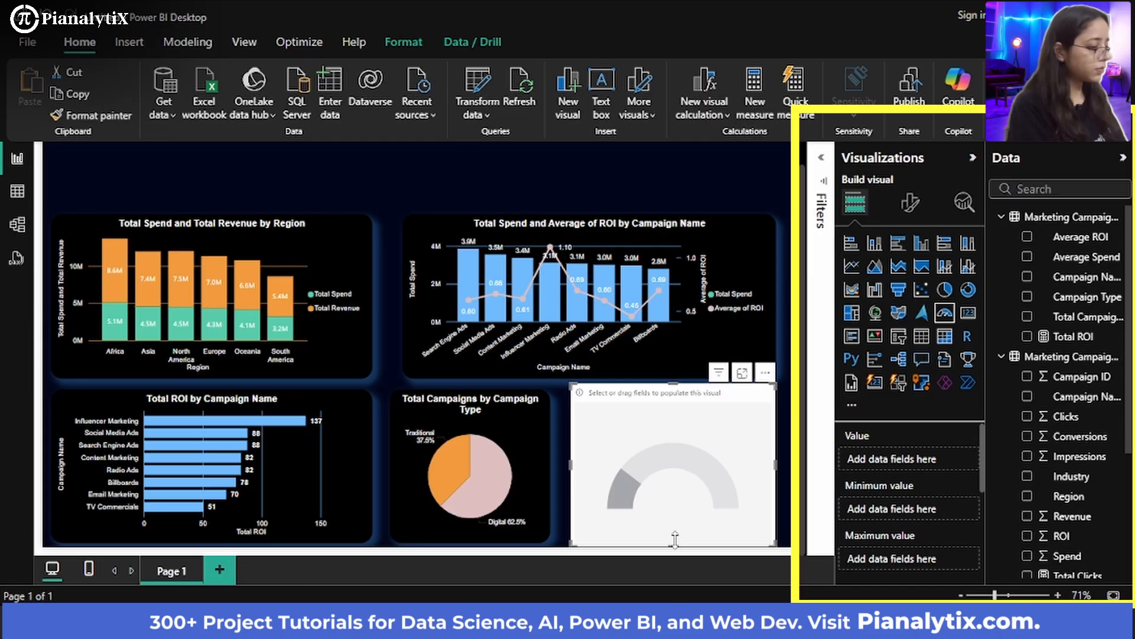
pyautogui.moveTo(675, 540)
pyautogui.mouseDown()
pyautogui.moveTo(676, 529)
pyautogui.moveTo(676, 547)
pyautogui.mouseUp()
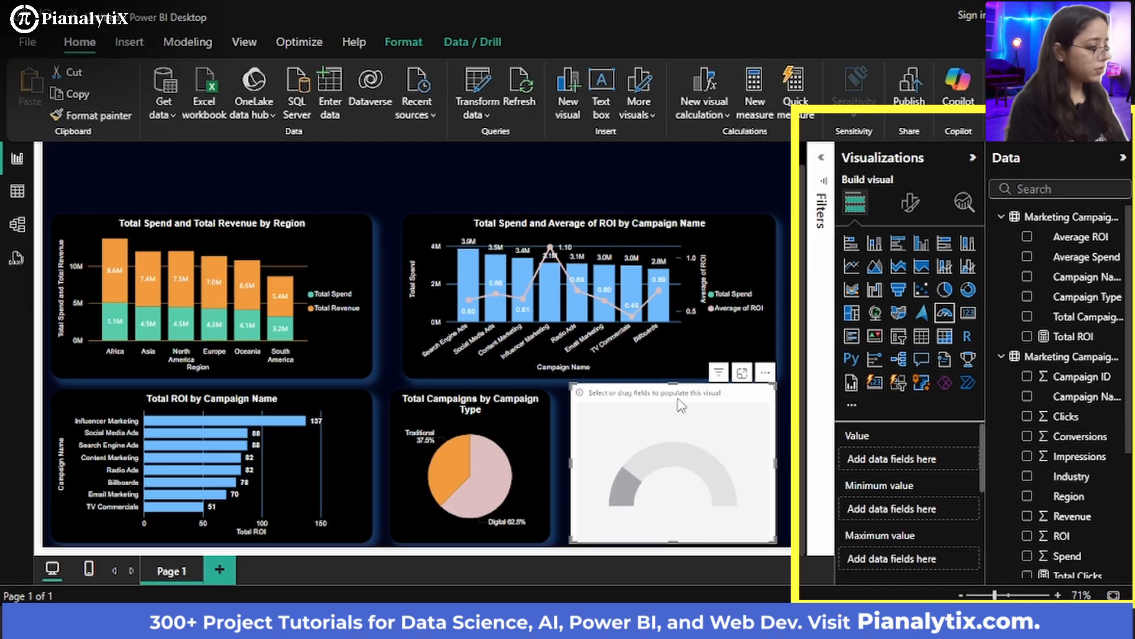
pyautogui.moveTo(674, 383); pyautogui.dragTo(678, 402)
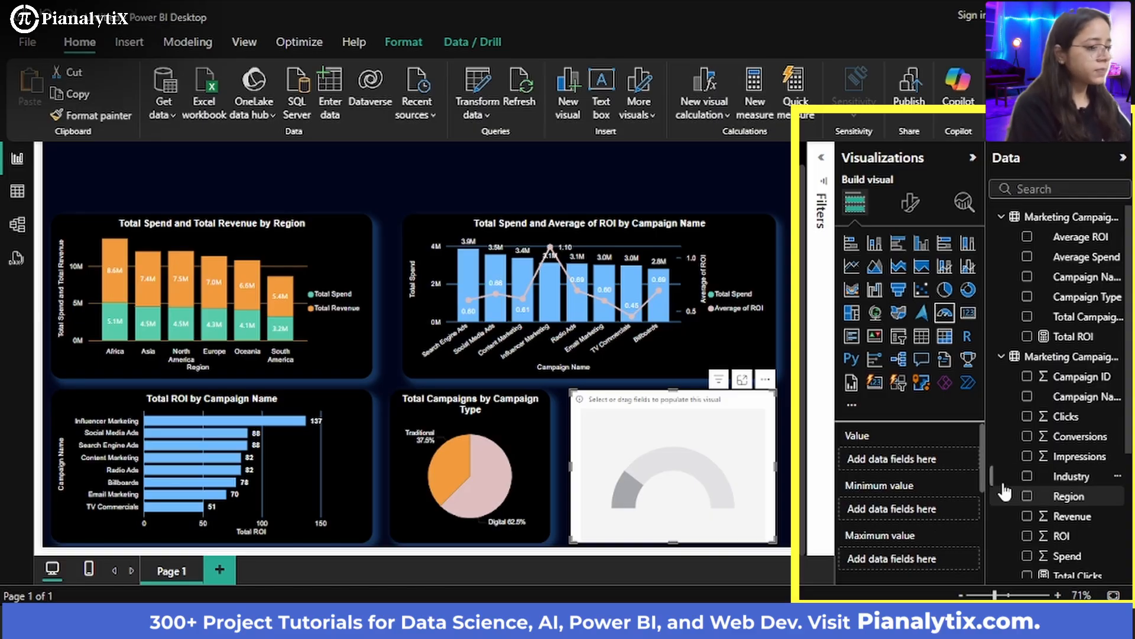
# Add ROI as the gauge's target value and set its aggregation to Average
pyautogui.scroll(-3, 1044, 482)
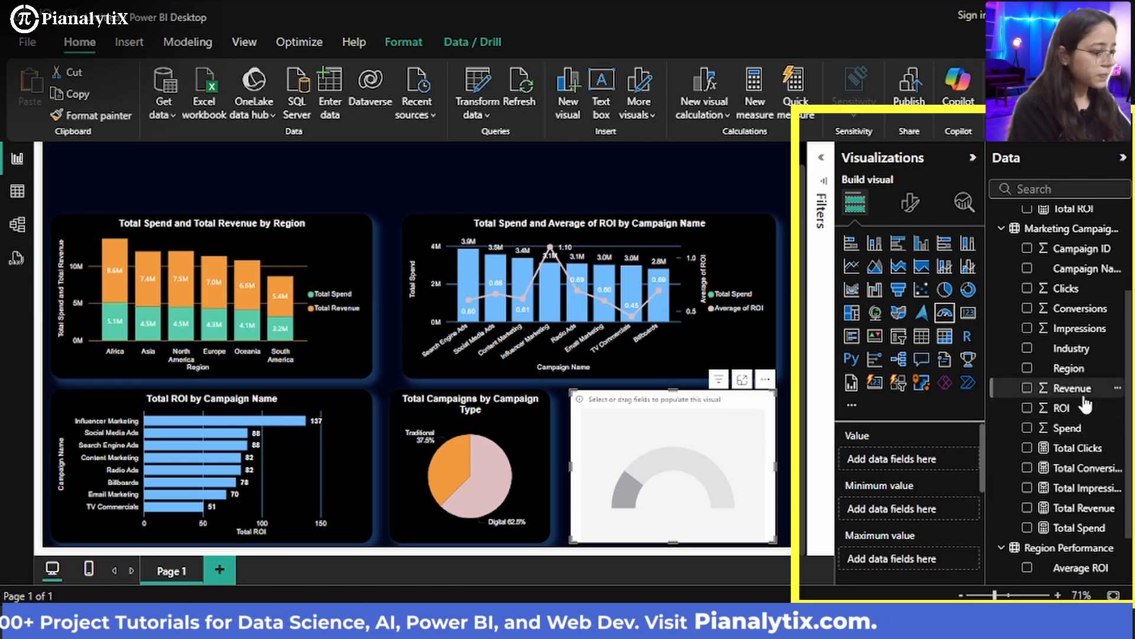
pyautogui.moveTo(1072, 408); pyautogui.dragTo(913, 524)
pyautogui.scroll(-2, 962, 503)
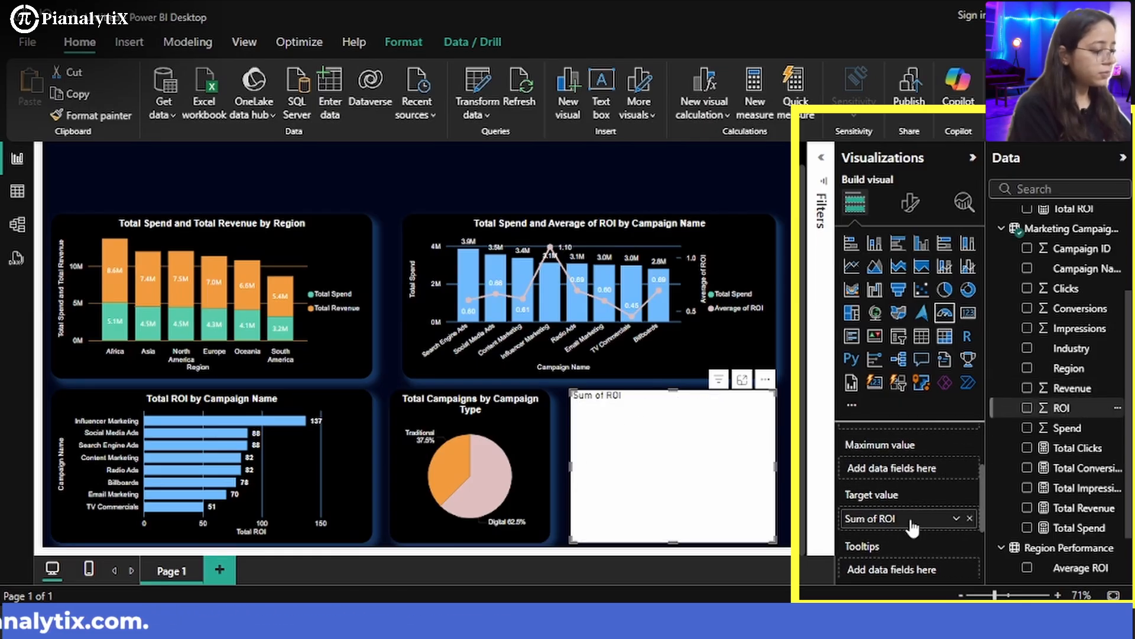
pyautogui.click(956, 519)
pyautogui.click(988, 333)
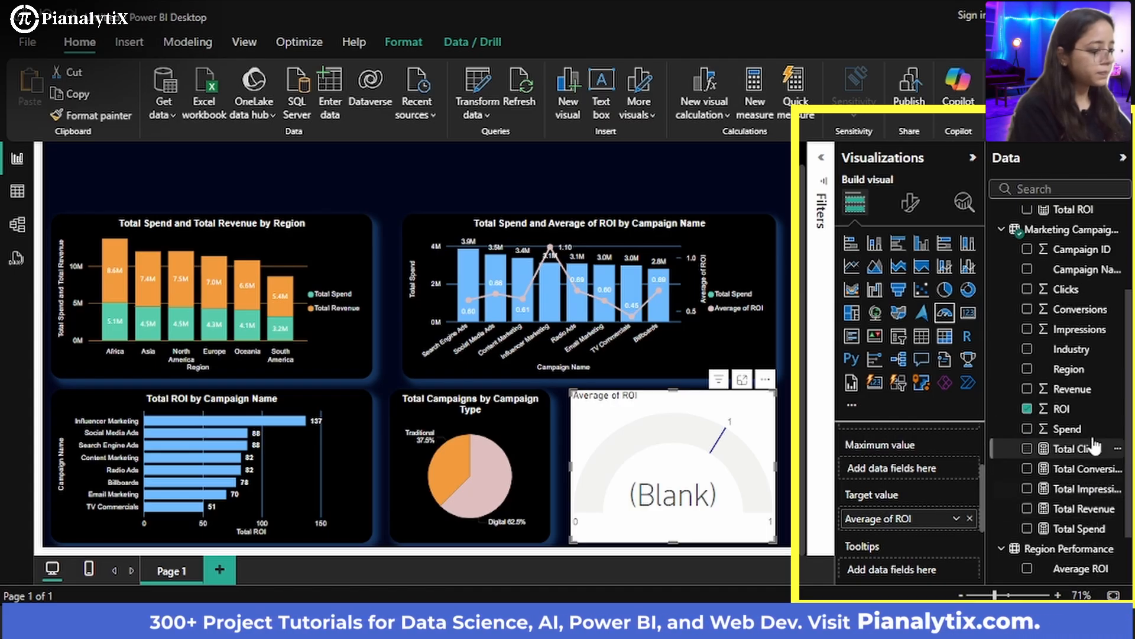
# Add the Total ROI measure as the gauge's value
pyautogui.scroll(1, 1082, 402)
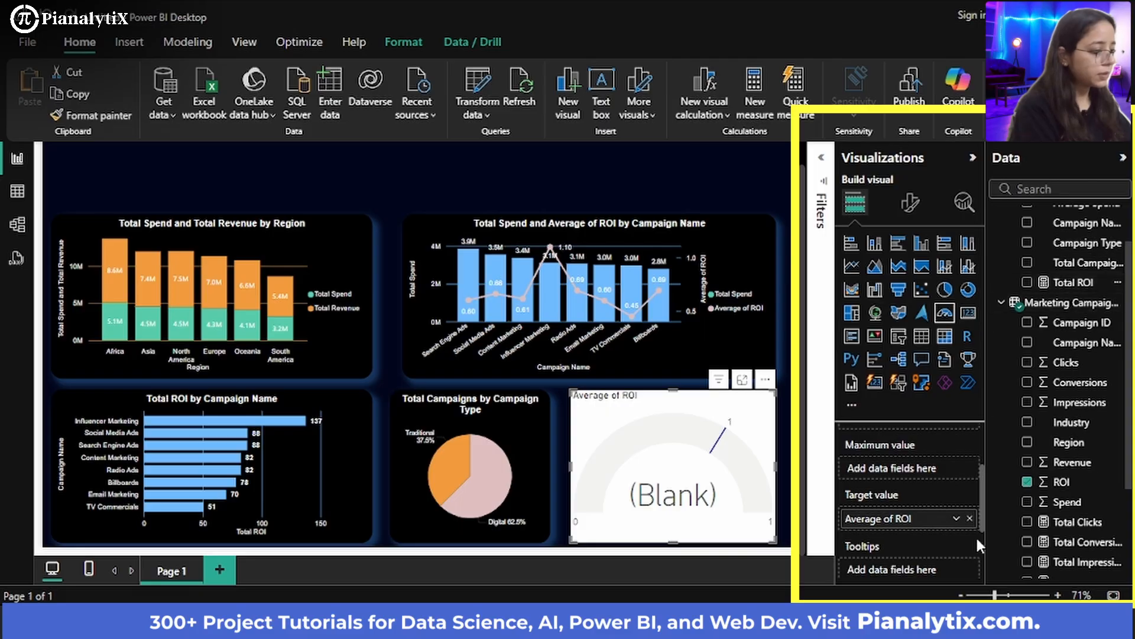
pyautogui.scroll(1, 975, 535)
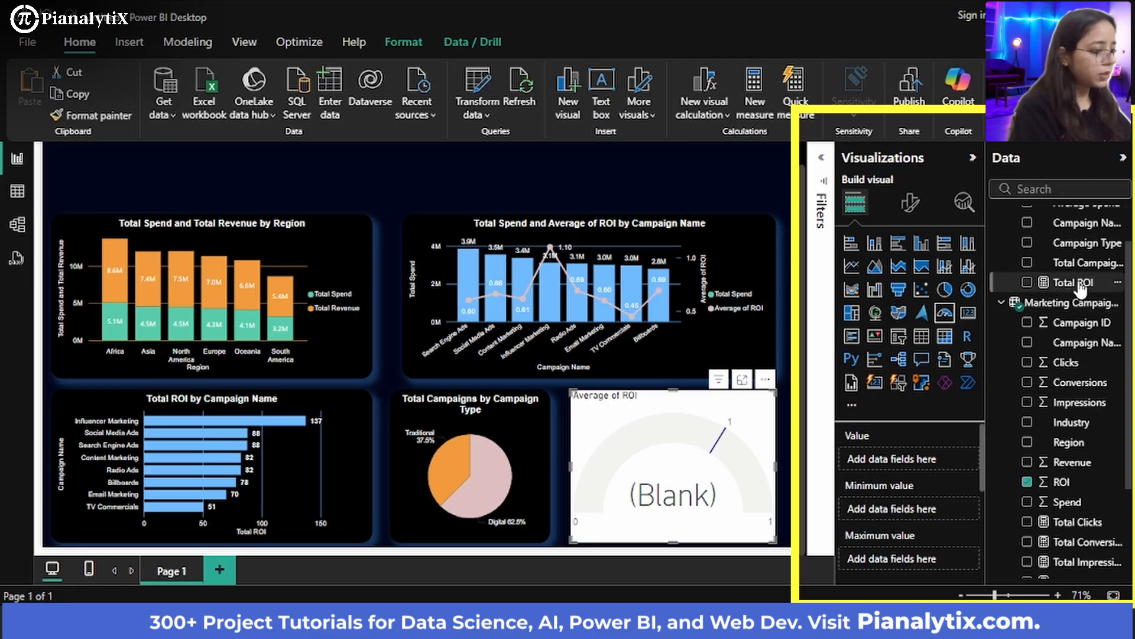
pyautogui.moveTo(1073, 282); pyautogui.dragTo(927, 462)
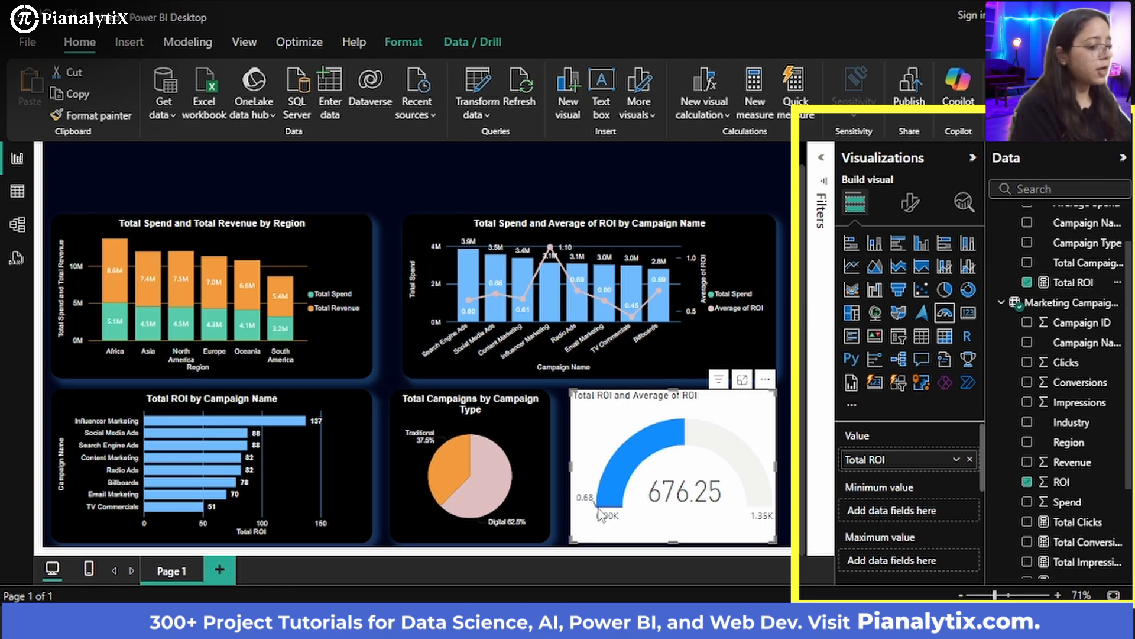
pyautogui.moveTo(609, 507)
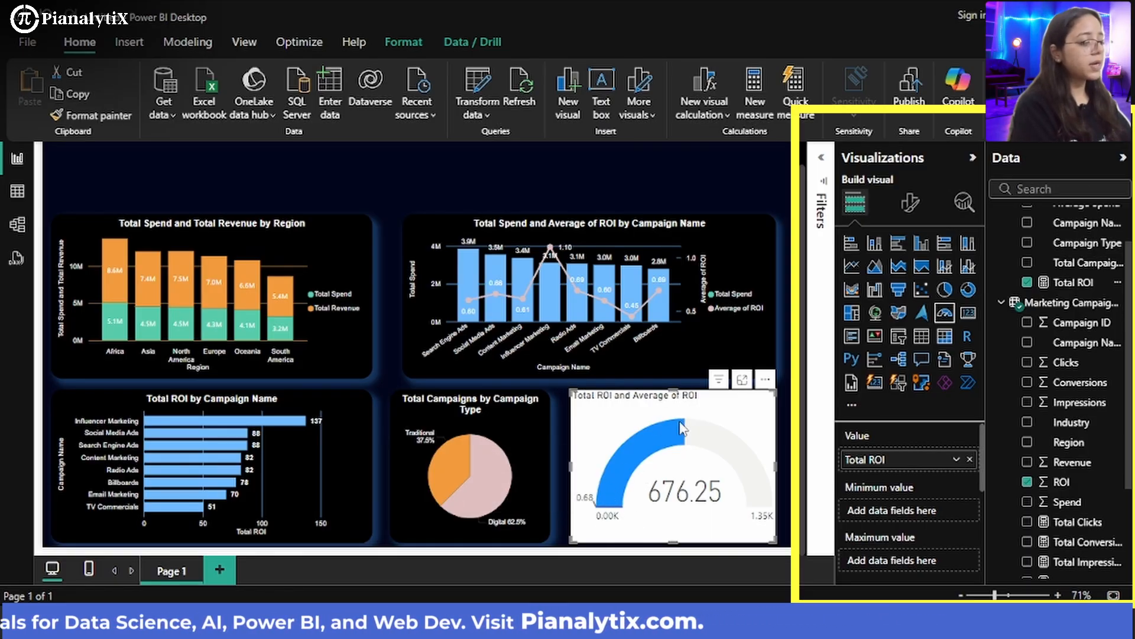
pyautogui.moveTo(682, 426)
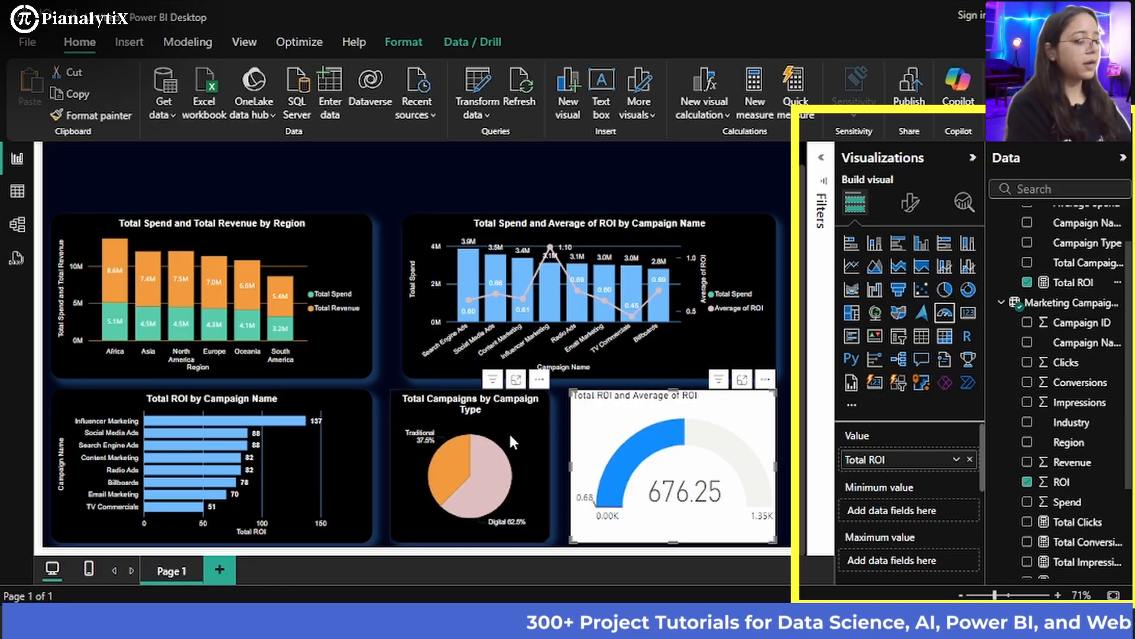
# Copy the formatting of the Total Campaigns by Campaign Type pie chart onto the gauge
pyautogui.click(524, 428)
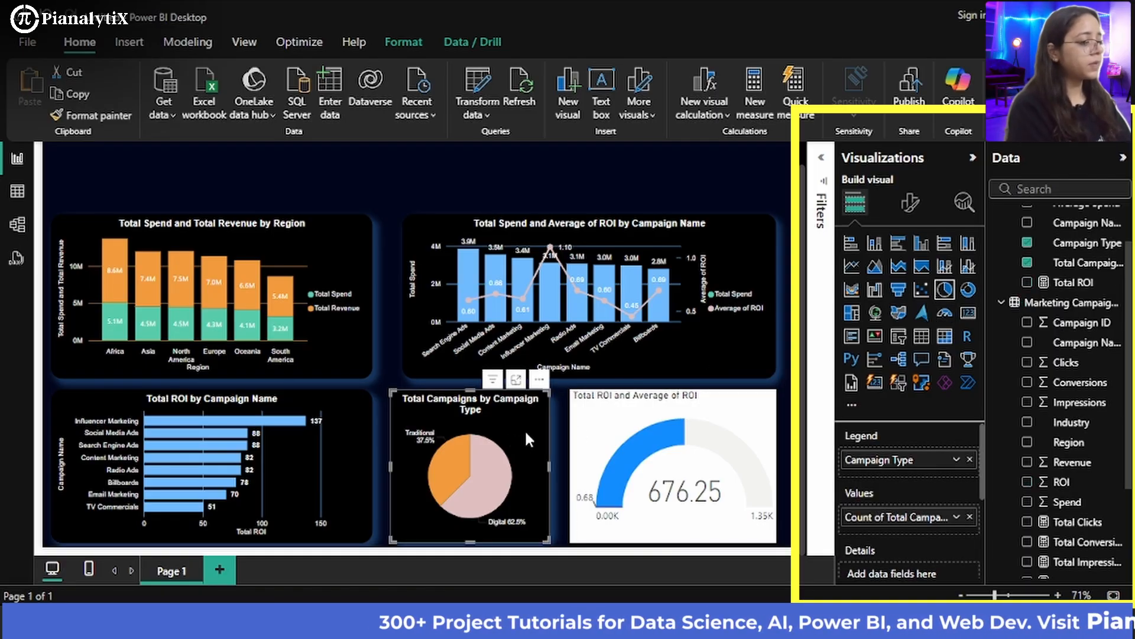
pyautogui.click(625, 431)
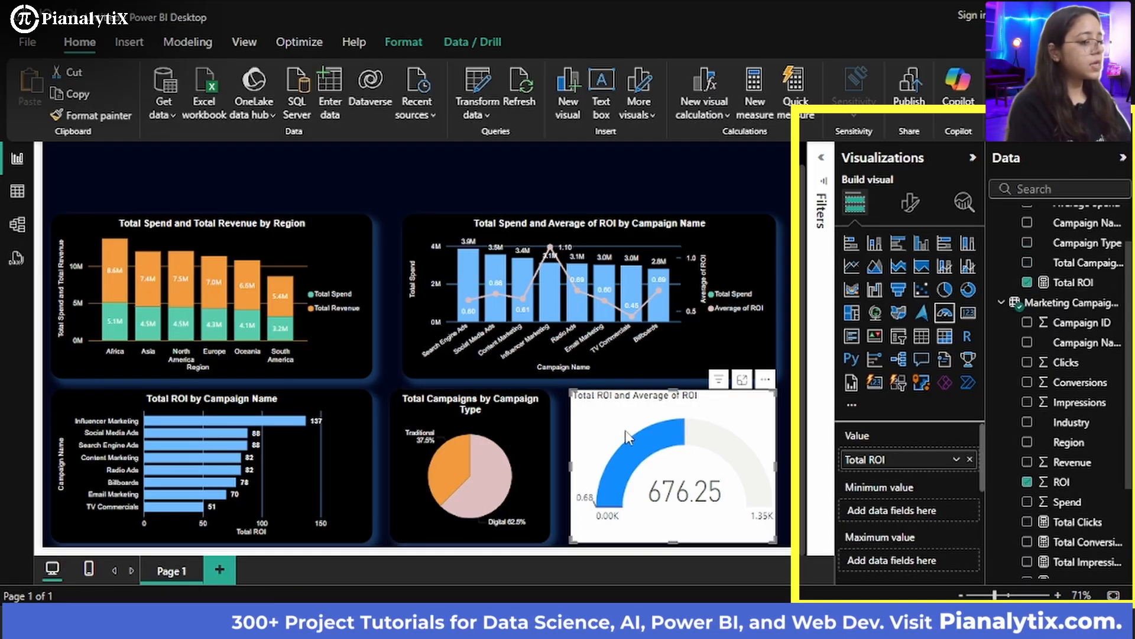
pyautogui.click(540, 441)
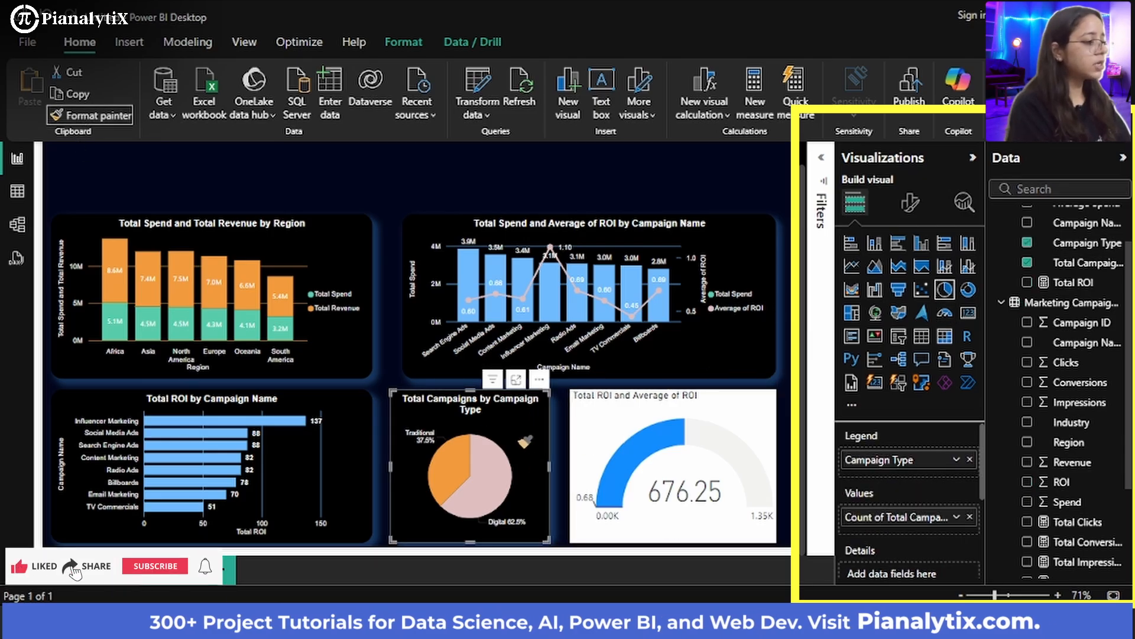
pyautogui.click(73, 117)
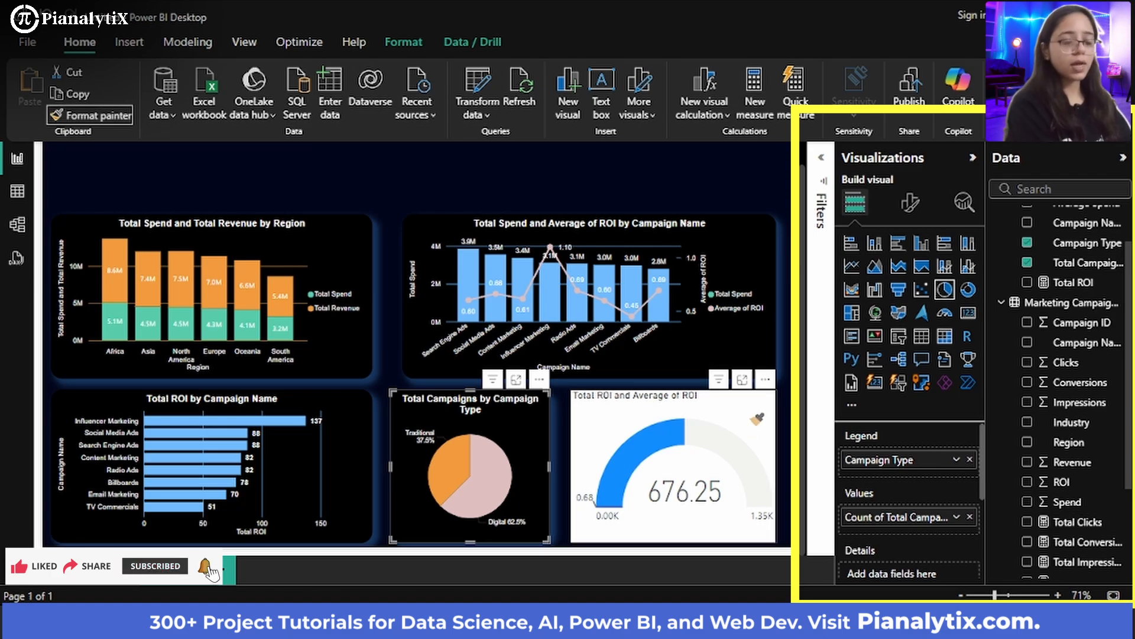
pyautogui.click(752, 421)
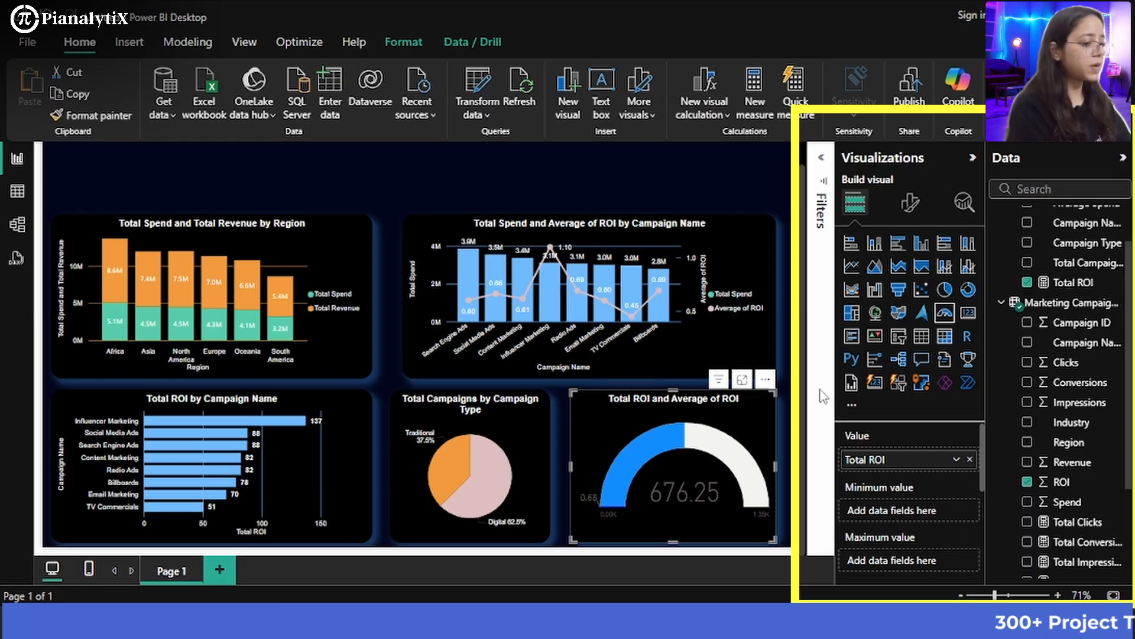
# Set the gauge's fill colour to the orange used in the pie chart and its target colour to the recent green
pyautogui.click(911, 203)
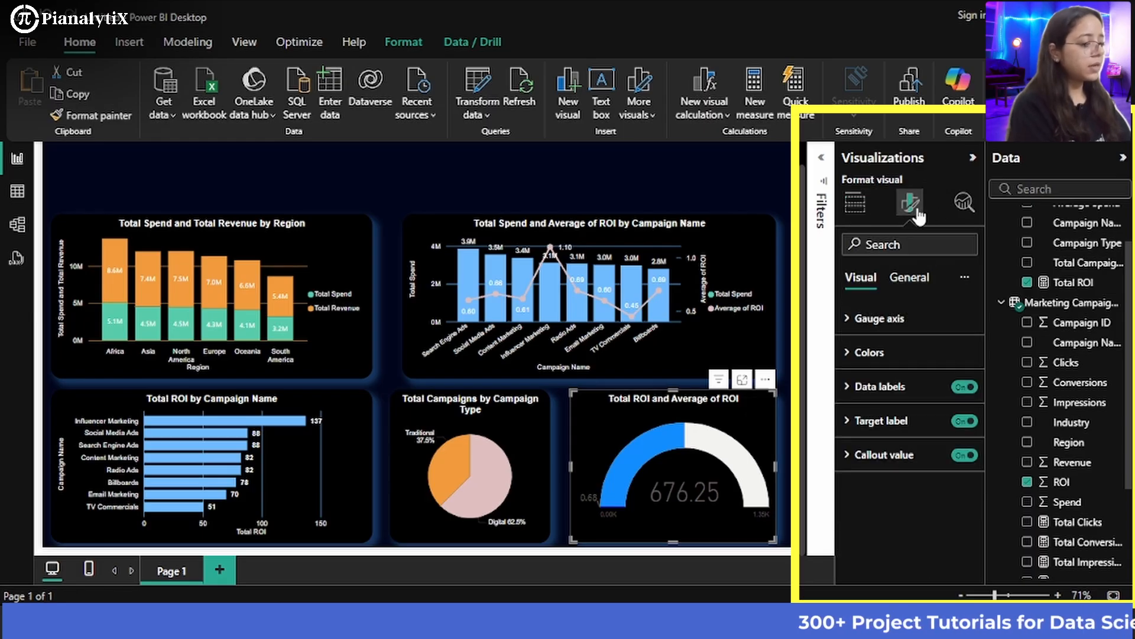
pyautogui.click(884, 356)
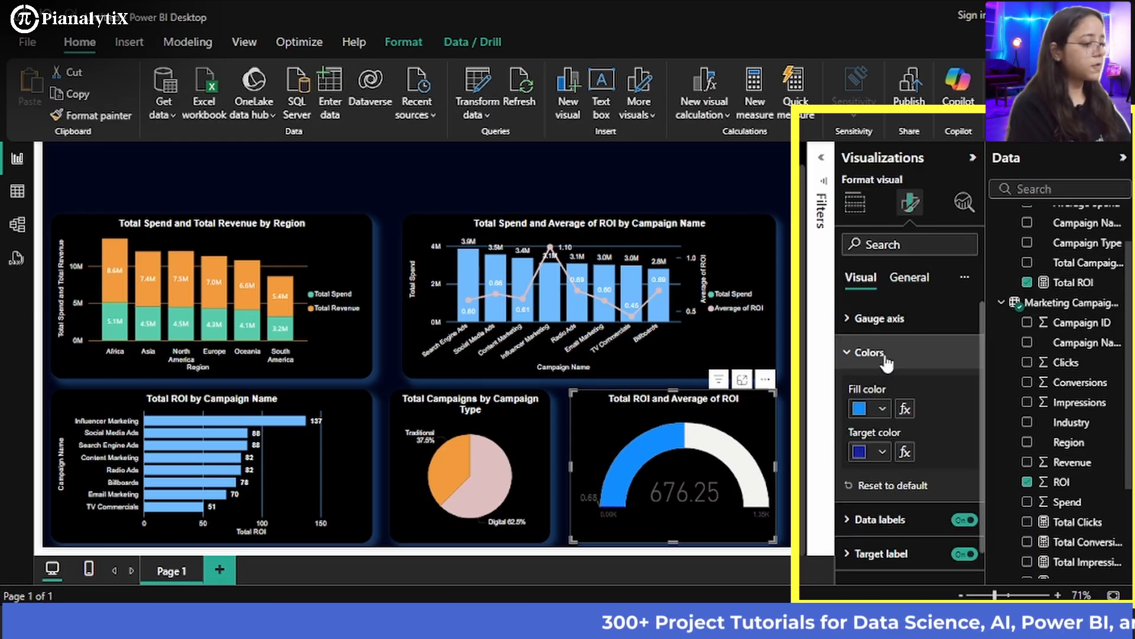
pyautogui.click(882, 409)
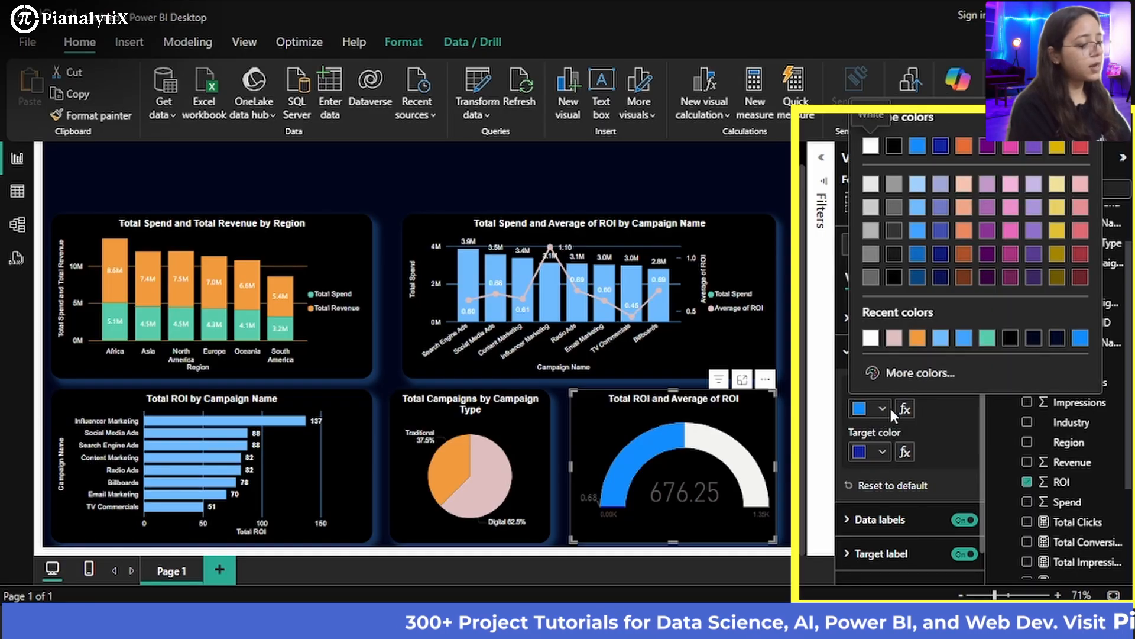
pyautogui.click(917, 338)
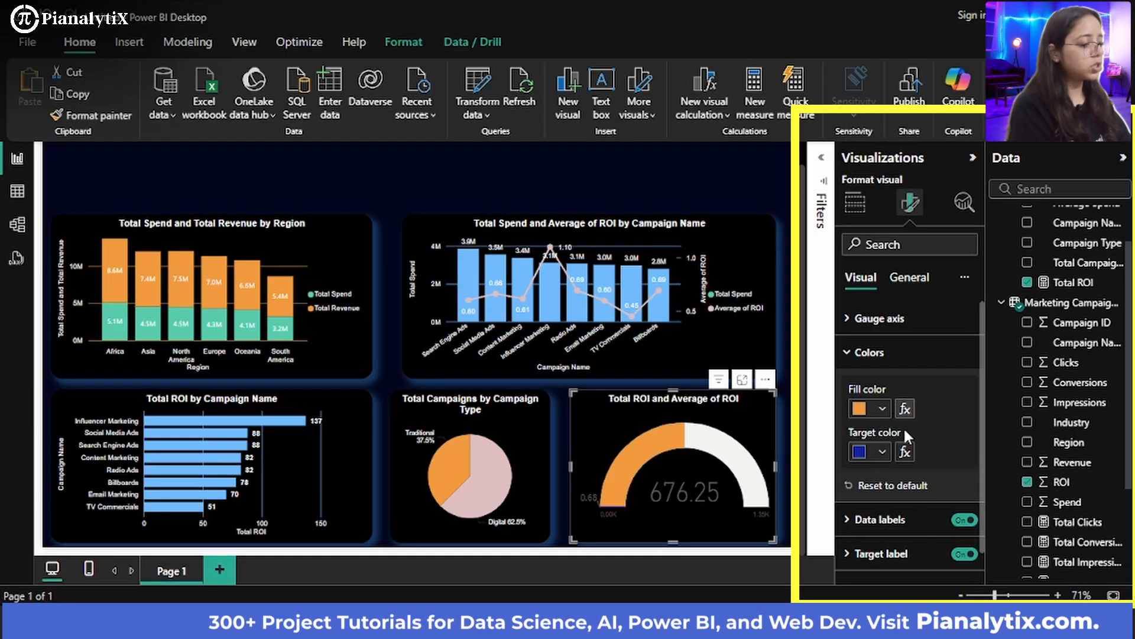
pyautogui.click(882, 452)
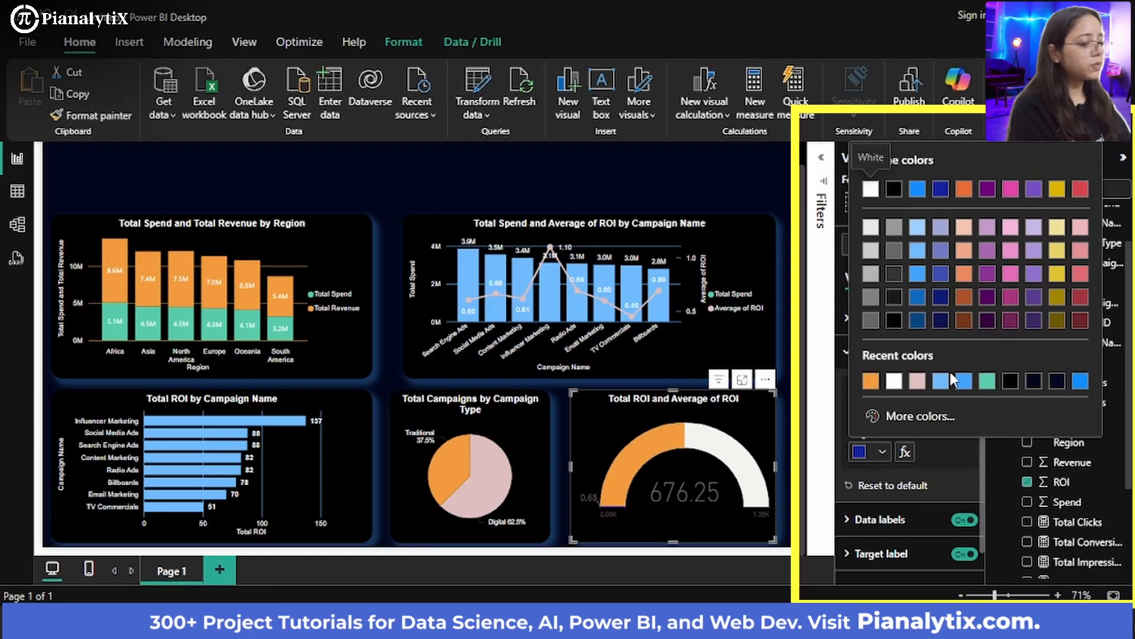
pyautogui.click(994, 383)
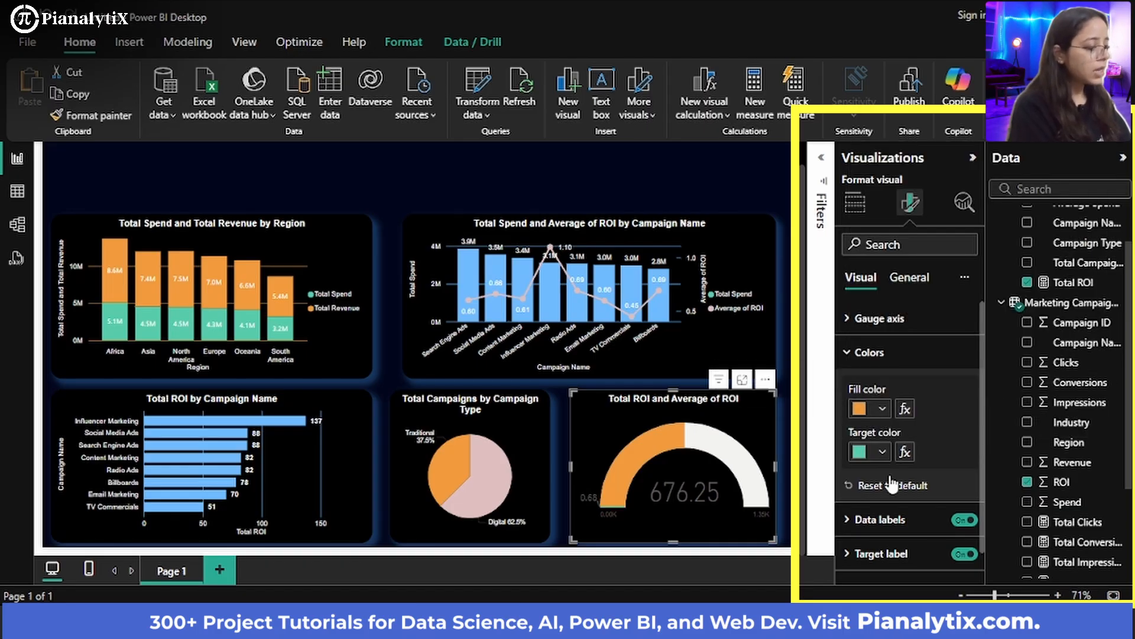
# Make the gauge's data labels white with a font size of 9
pyautogui.scroll(-1, 891, 483)
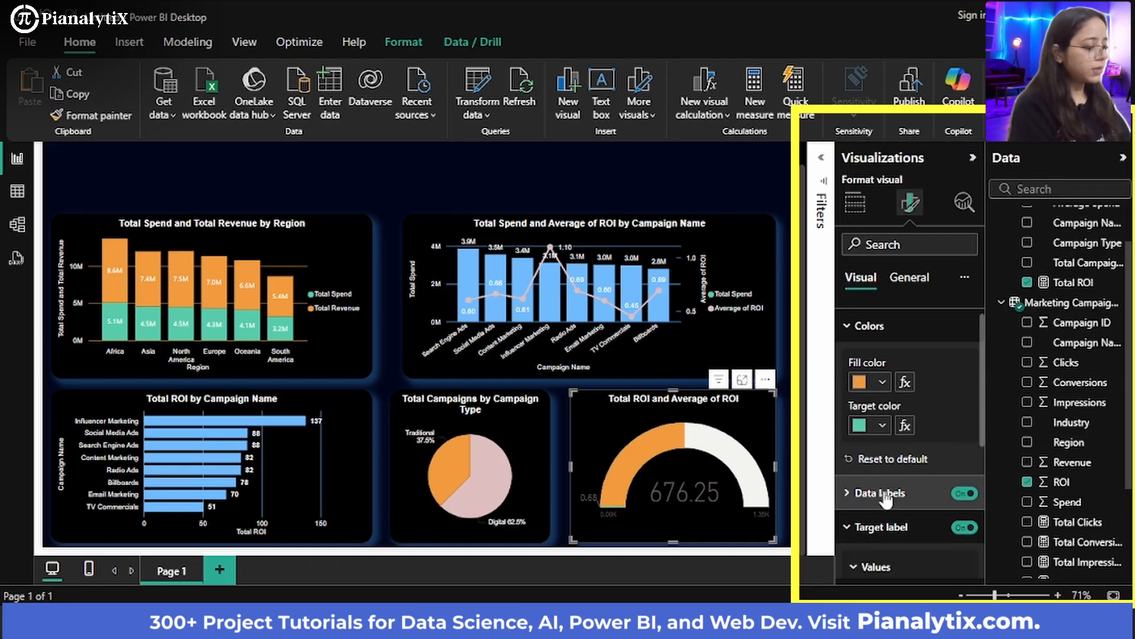
pyautogui.click(866, 495)
pyautogui.scroll(-3, 886, 500)
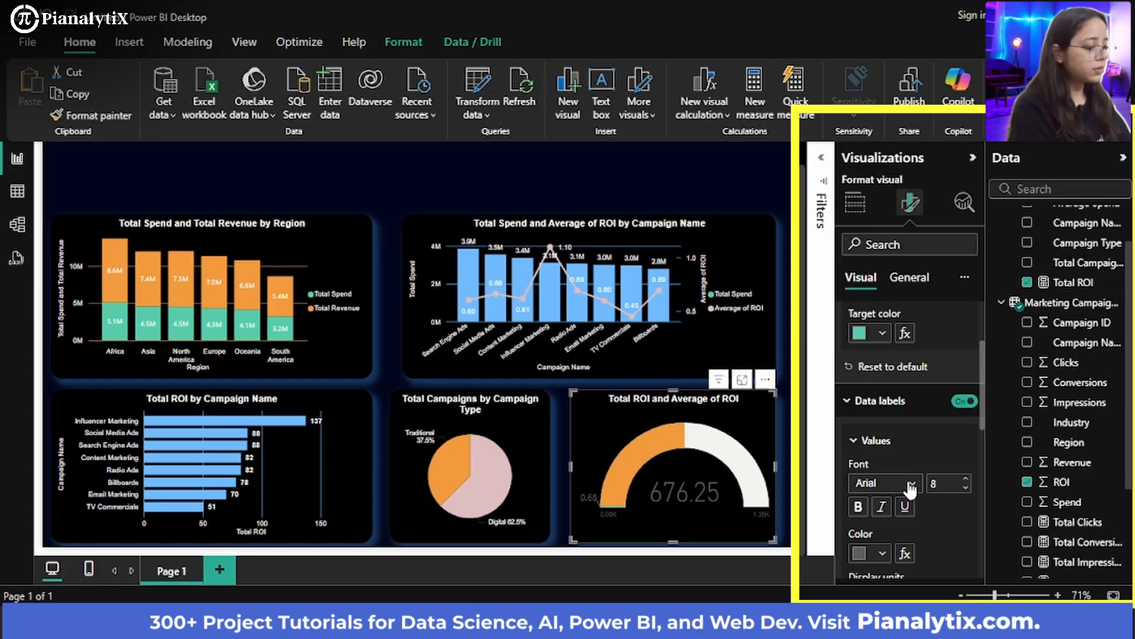
pyautogui.click(882, 556)
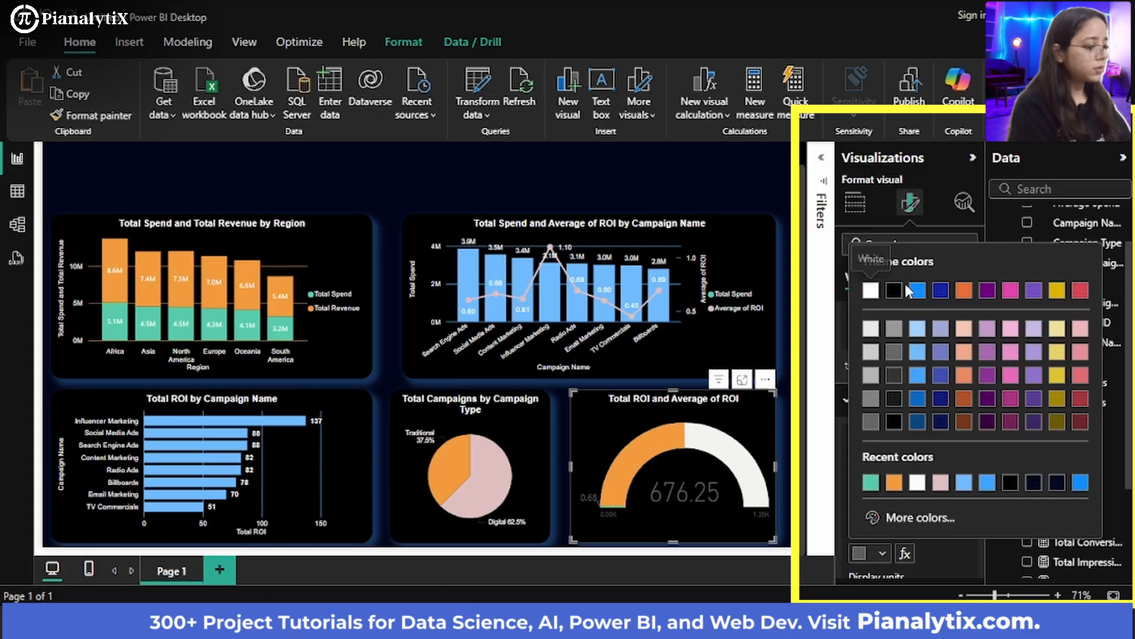
pyautogui.click(870, 290)
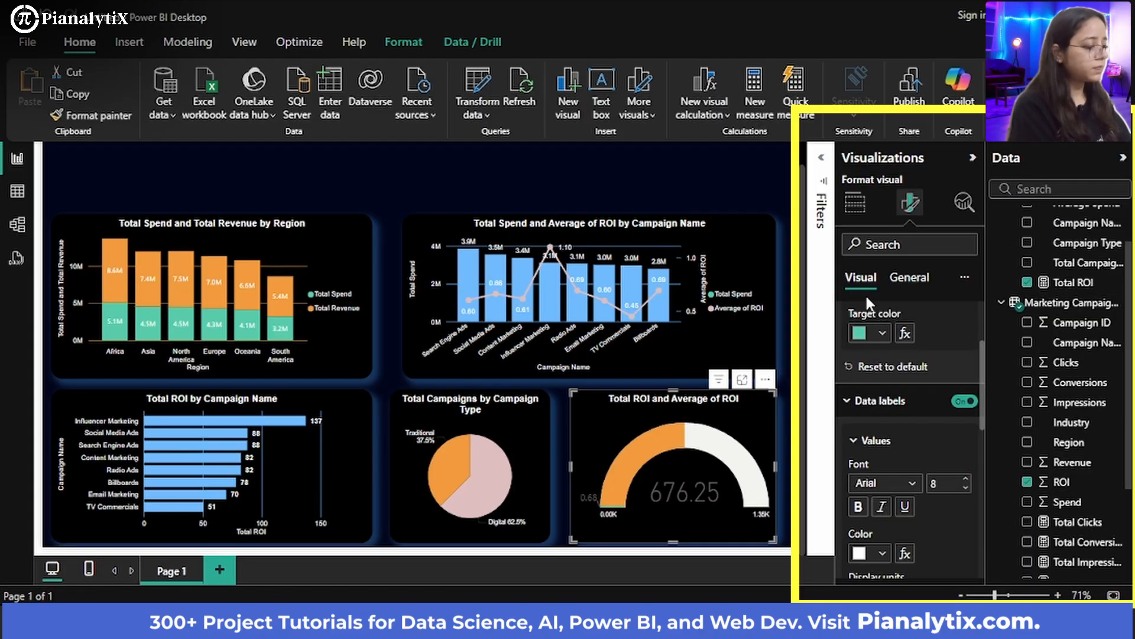
pyautogui.scroll(-2, 881, 505)
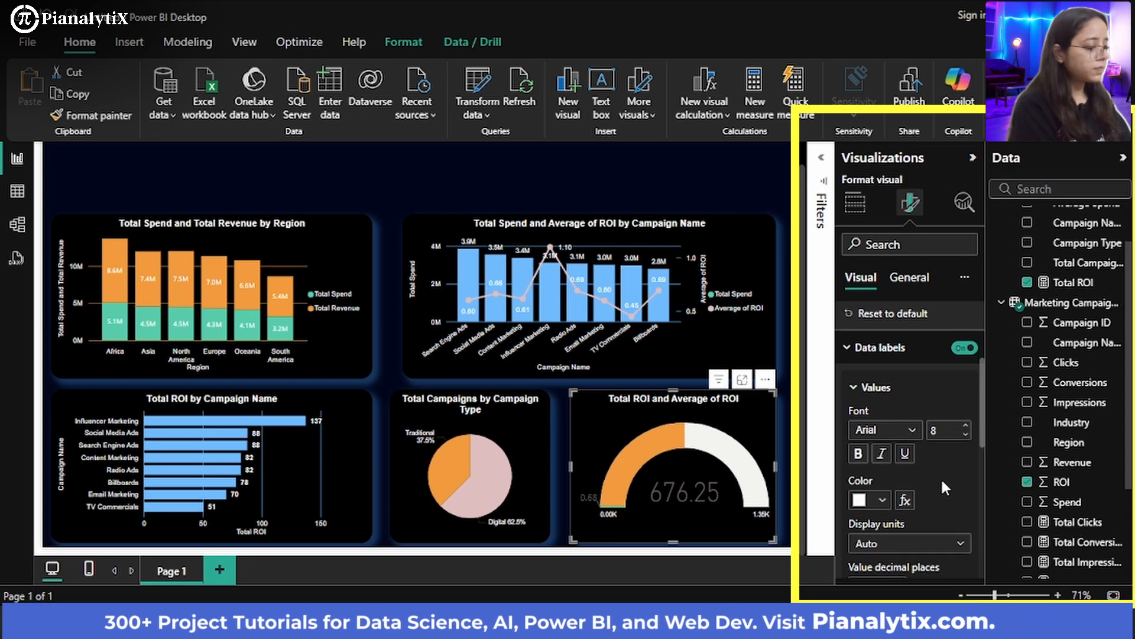
pyautogui.click(965, 425)
pyautogui.click(965, 426)
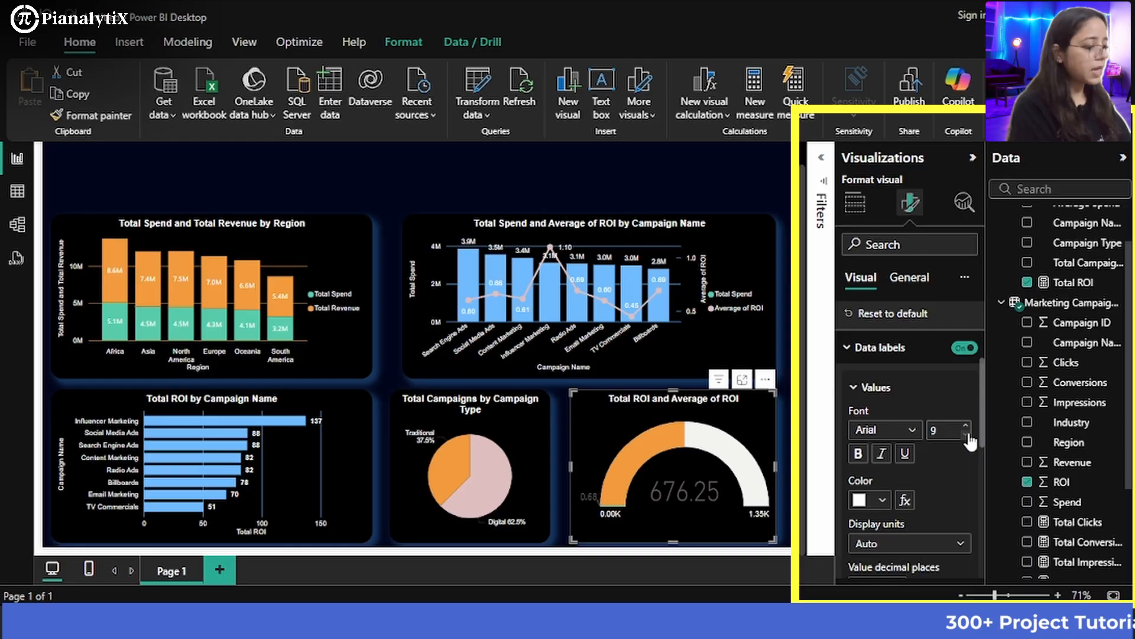
# Change the gauge's target label to the Arial font in white
pyautogui.scroll(-6, 936, 507)
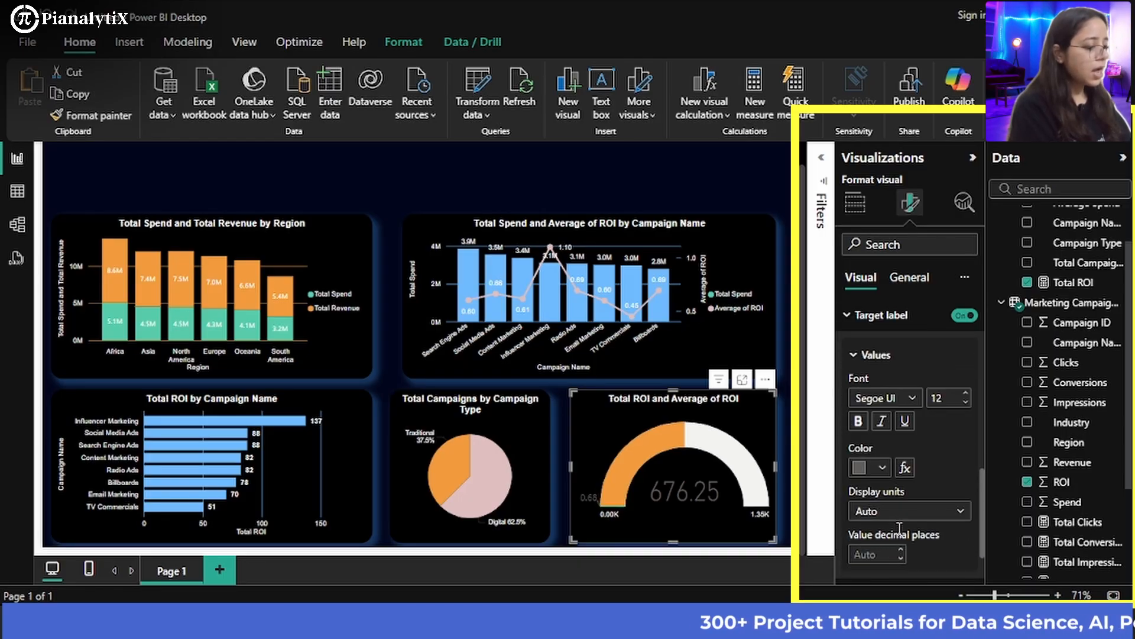
pyautogui.click(893, 398)
pyautogui.scroll(4, 908, 303)
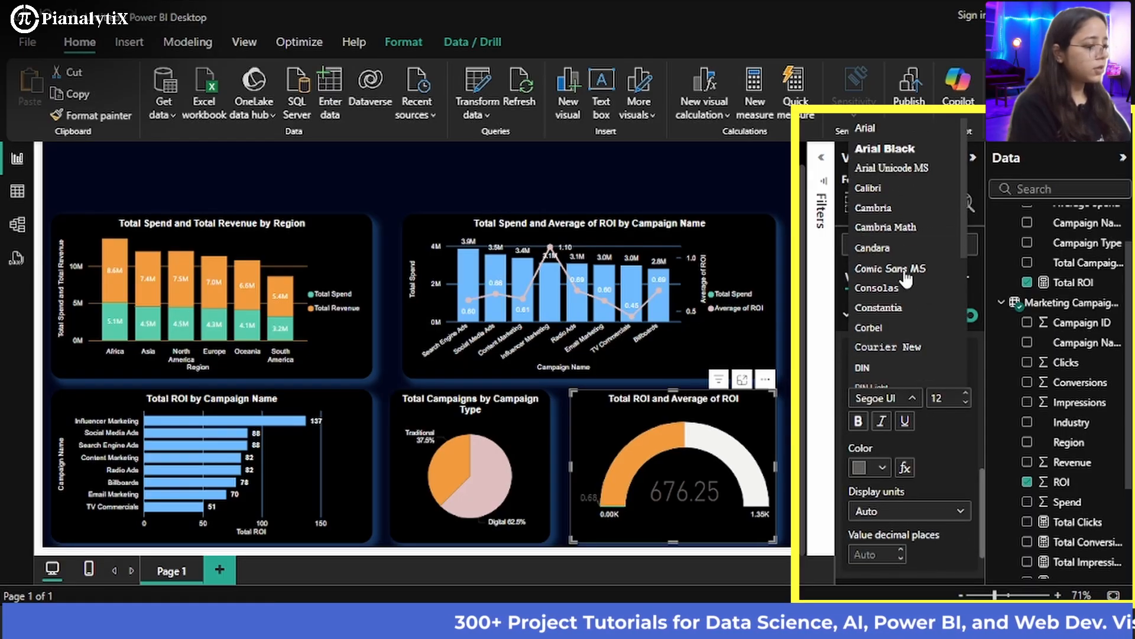
pyautogui.click(878, 123)
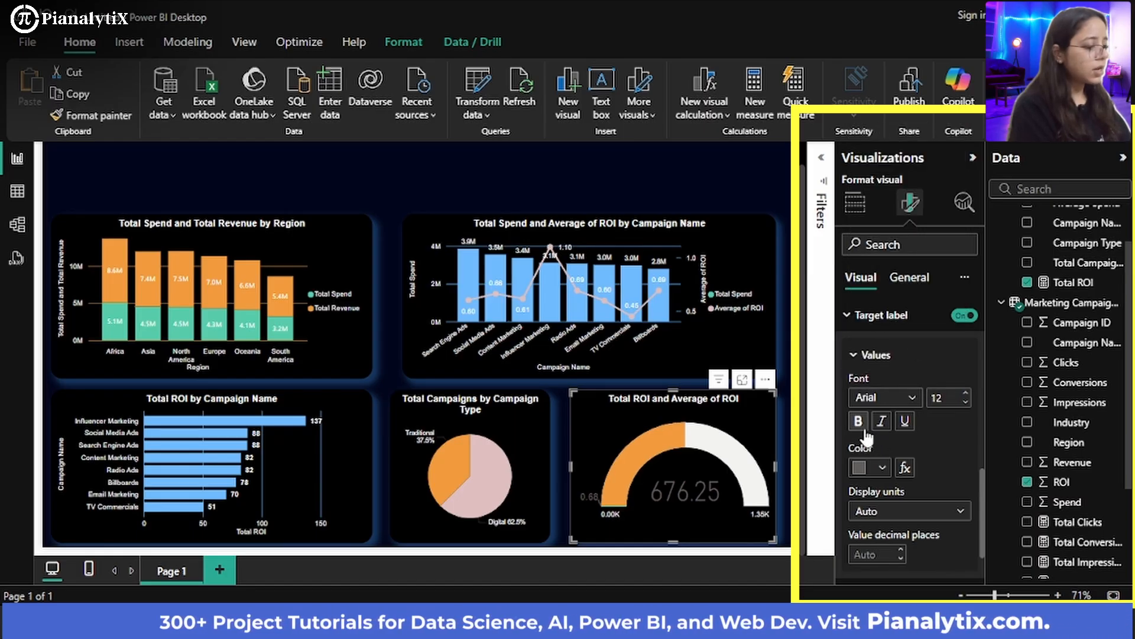
pyautogui.click(881, 469)
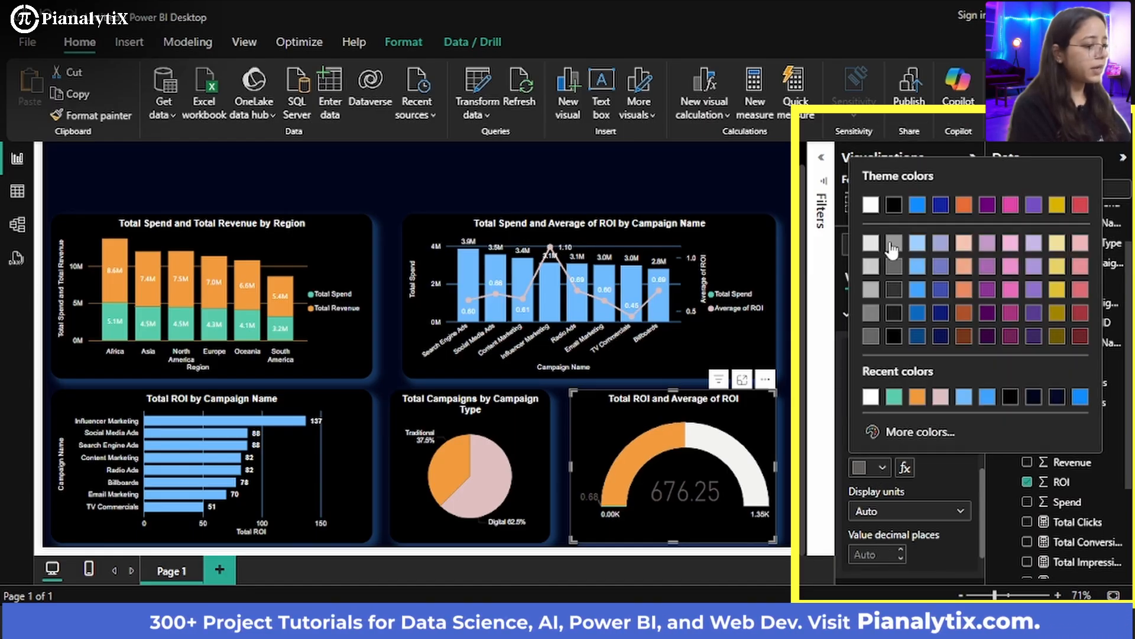
pyautogui.click(870, 205)
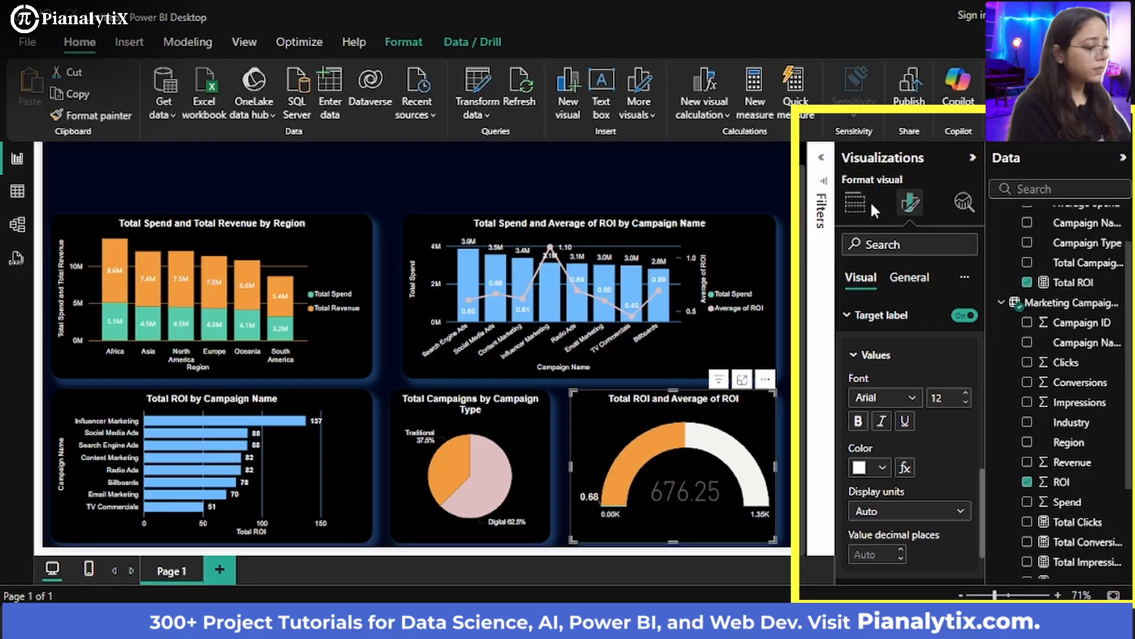
# Change the gauge's callout value to Arial in white and deselect the gauge
pyautogui.scroll(-1, 914, 421)
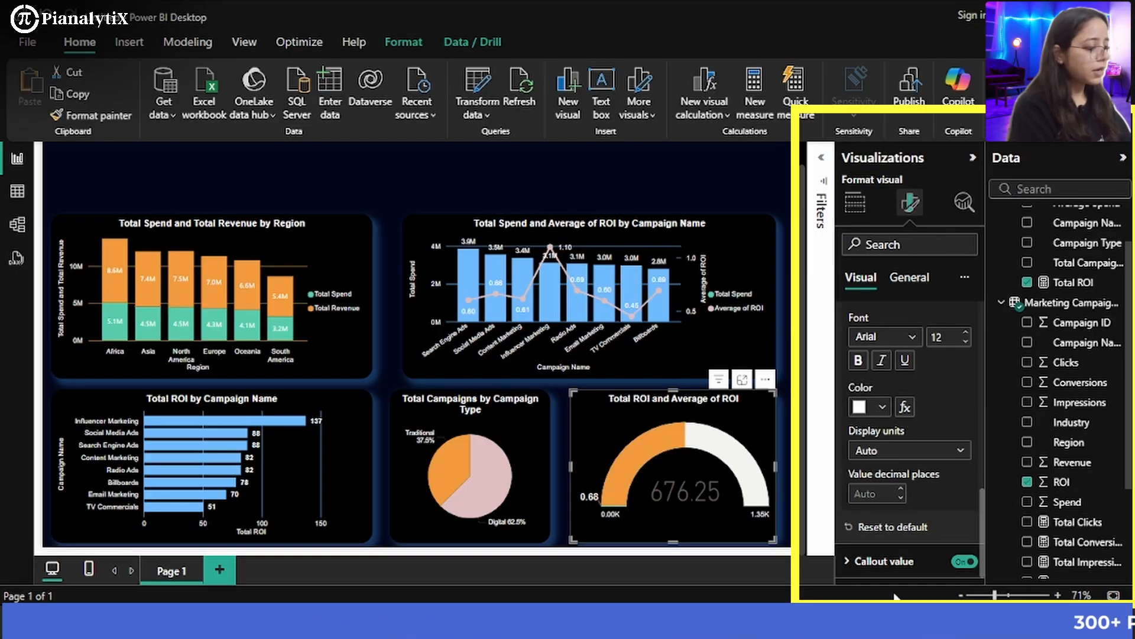
pyautogui.scroll(-3, 893, 565)
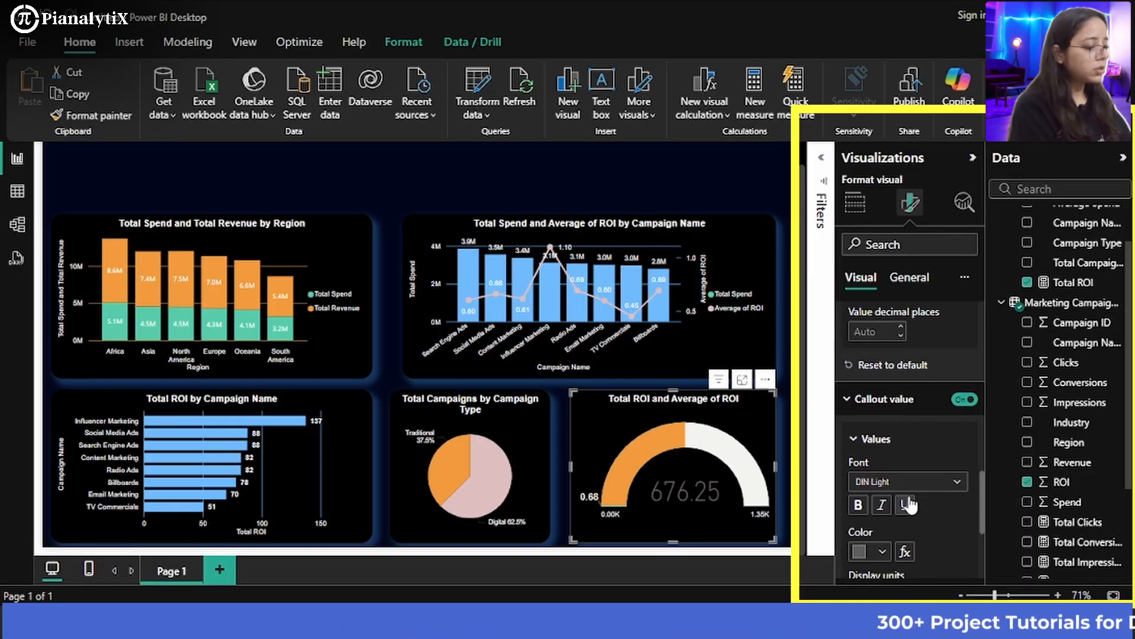
pyautogui.click(887, 482)
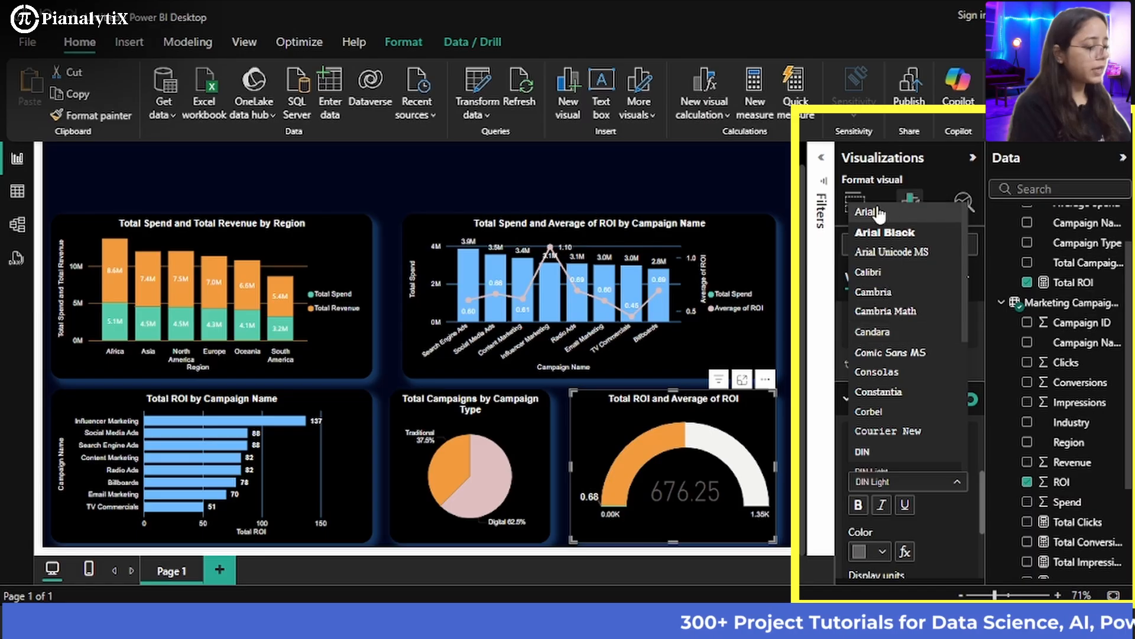
pyautogui.click(872, 203)
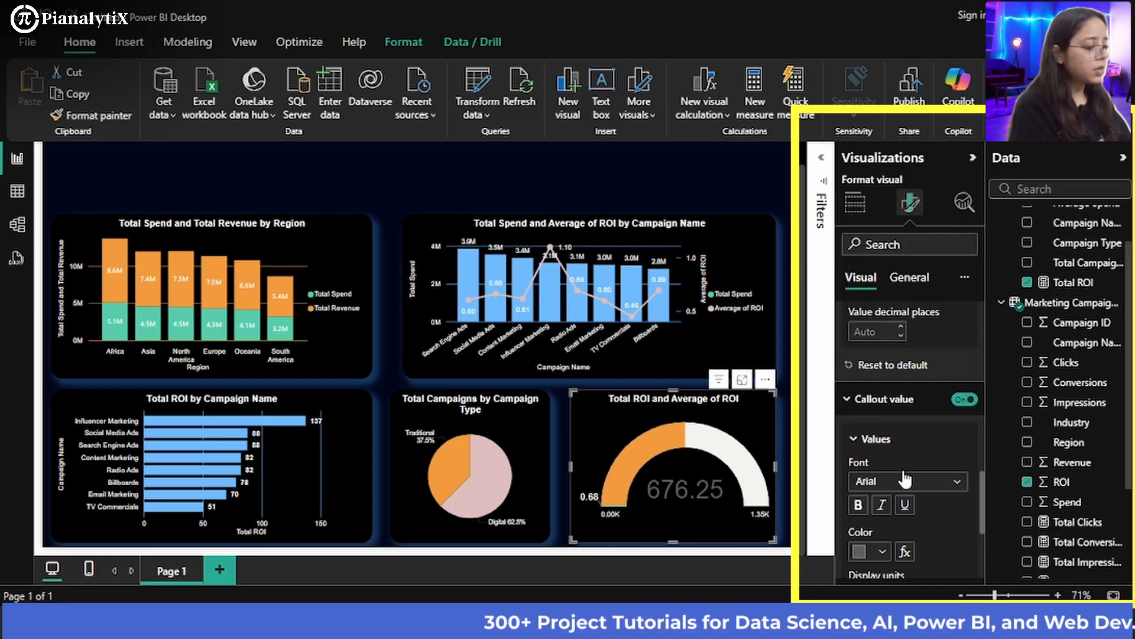
pyautogui.click(881, 551)
pyautogui.click(870, 290)
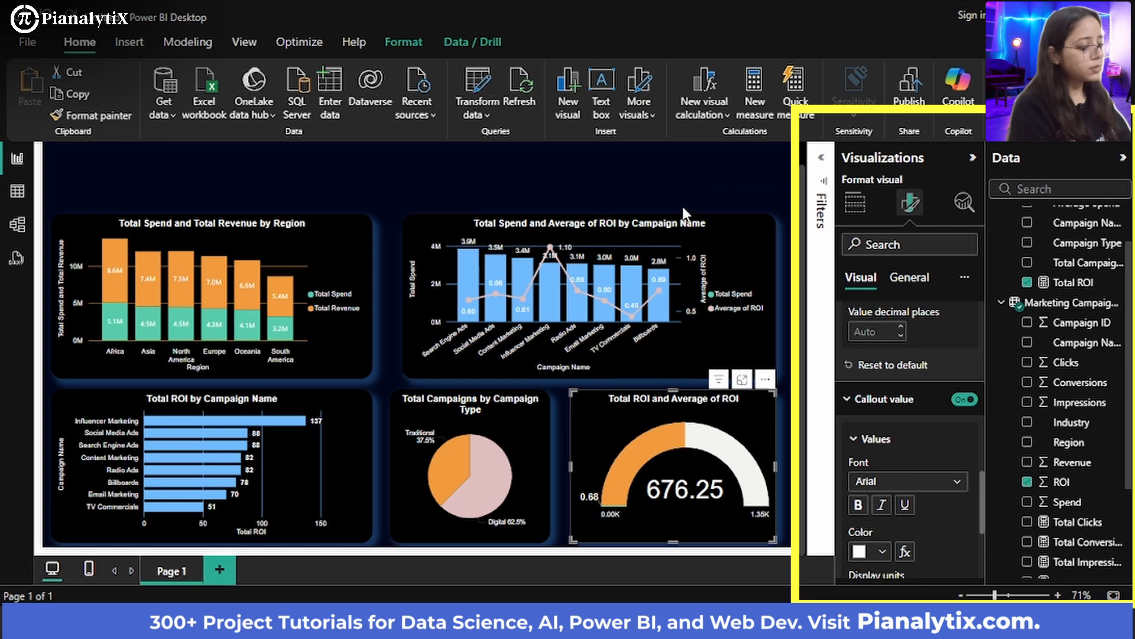
pyautogui.moveTo(672, 446)
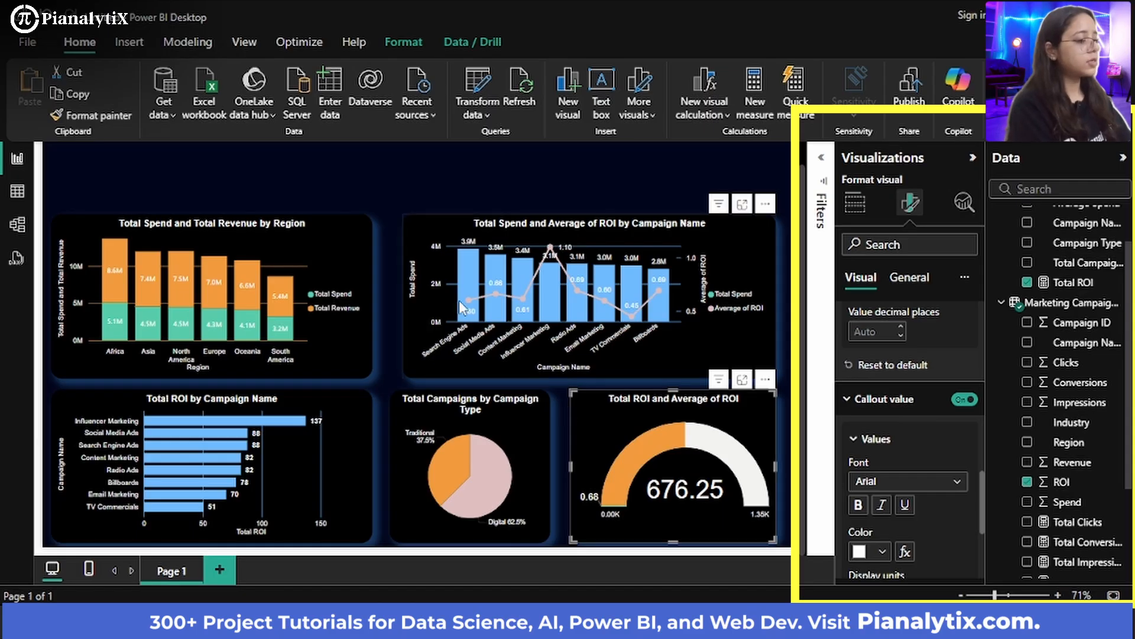
pyautogui.click(395, 178)
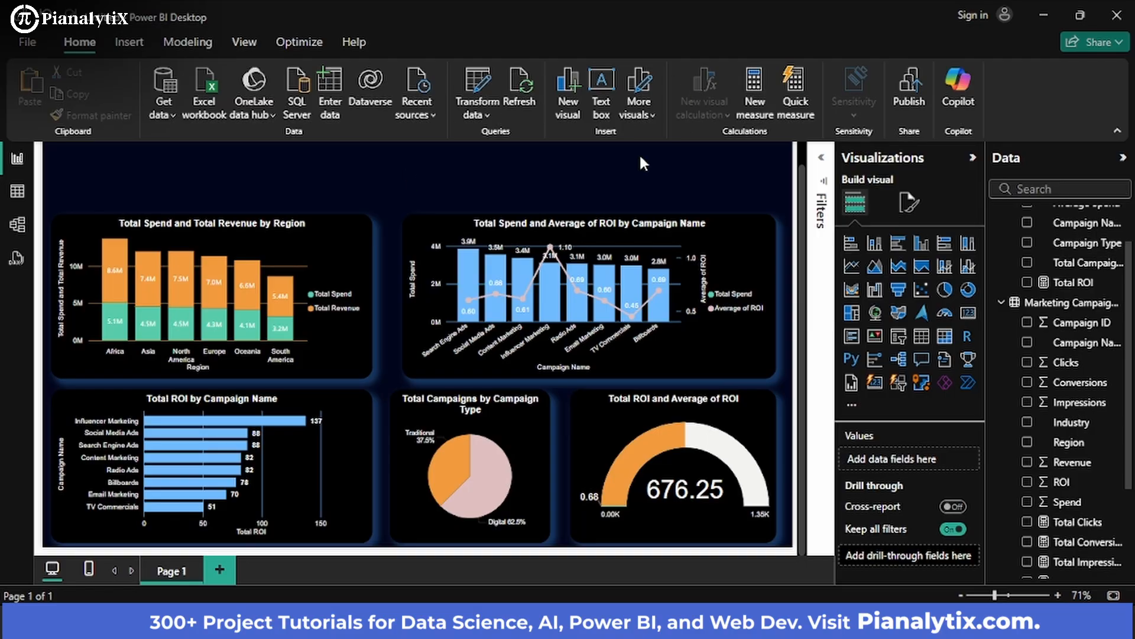
# Collapse the ribbon and add a small card in the empty band above the Total Spend and Total Revenue by Region chart
pyautogui.click(1117, 132)
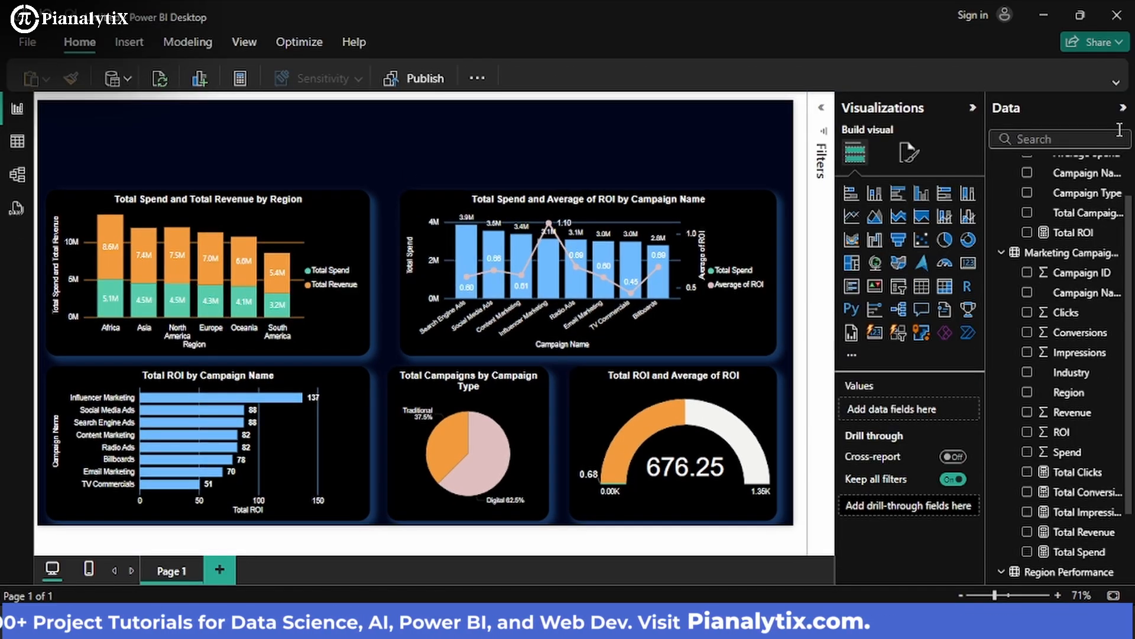
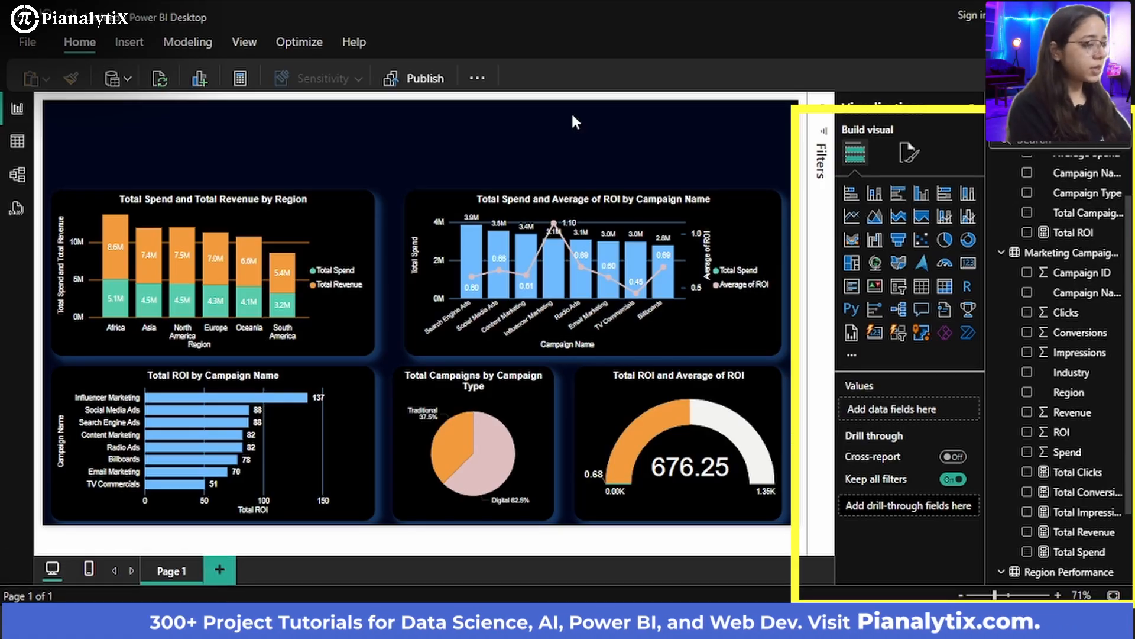
pyautogui.click(969, 265)
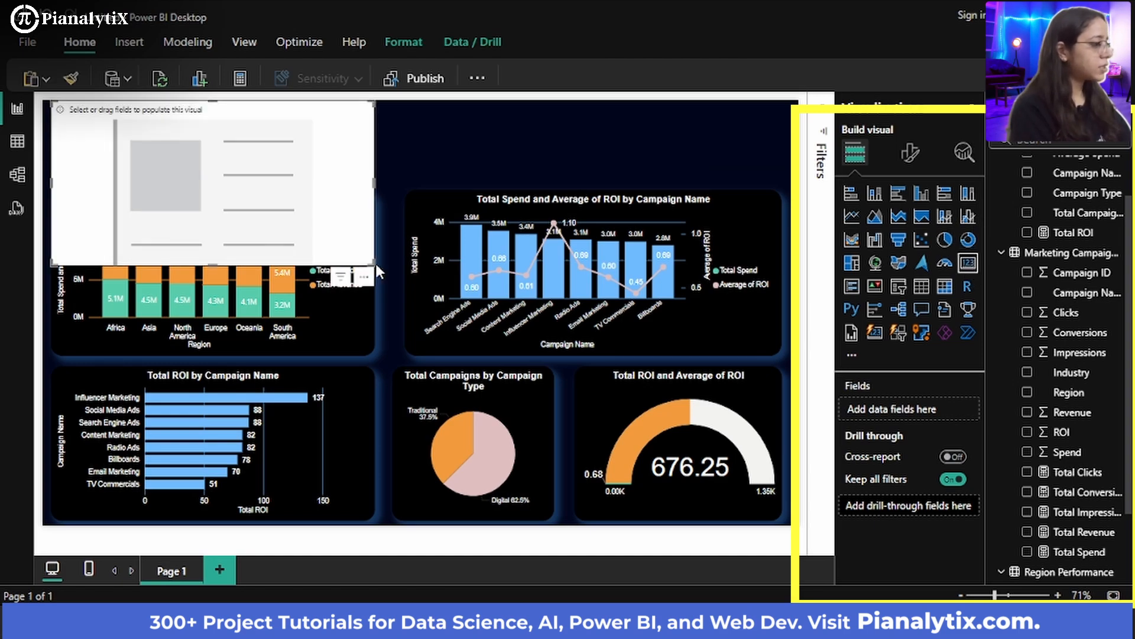
pyautogui.moveTo(372, 261); pyautogui.dragTo(204, 151)
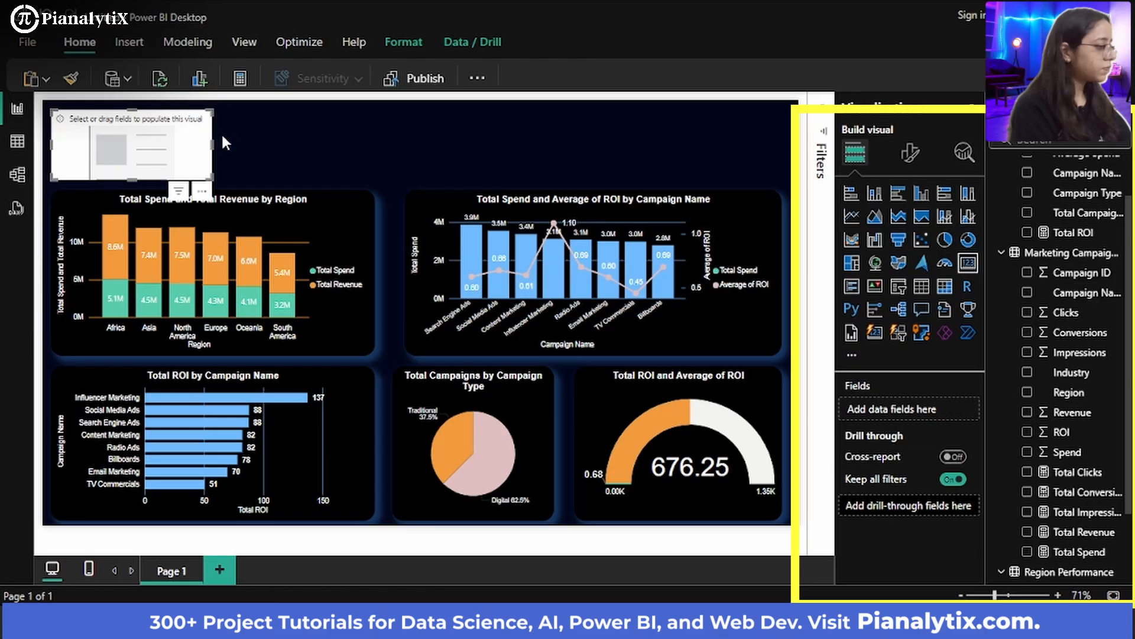
pyautogui.moveTo(210, 140); pyautogui.dragTo(171, 141)
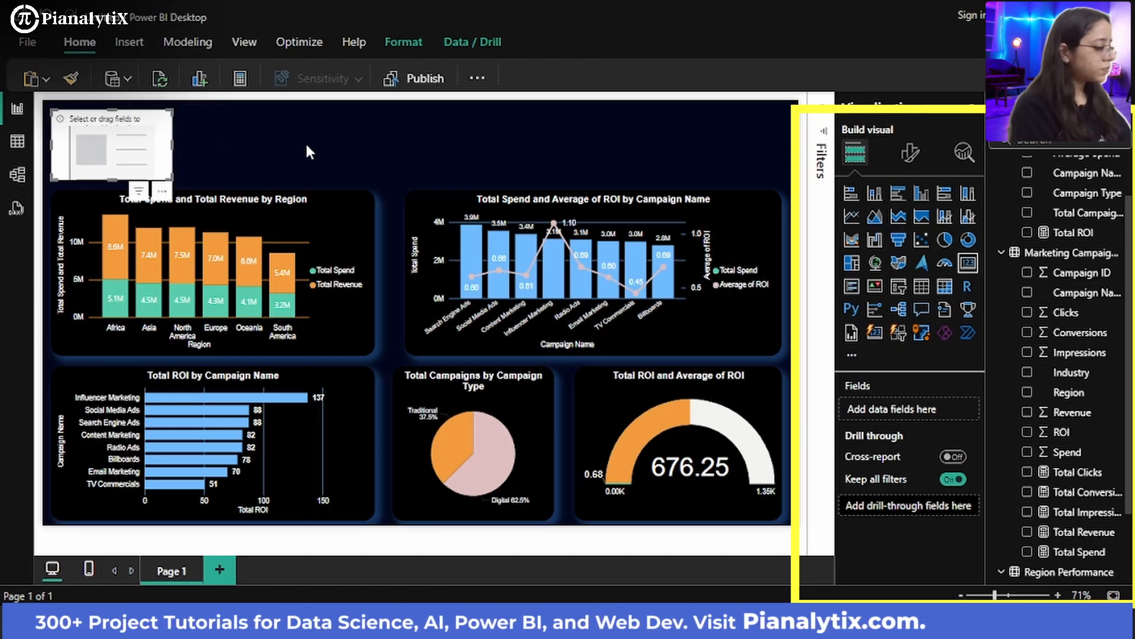
pyautogui.click(308, 151)
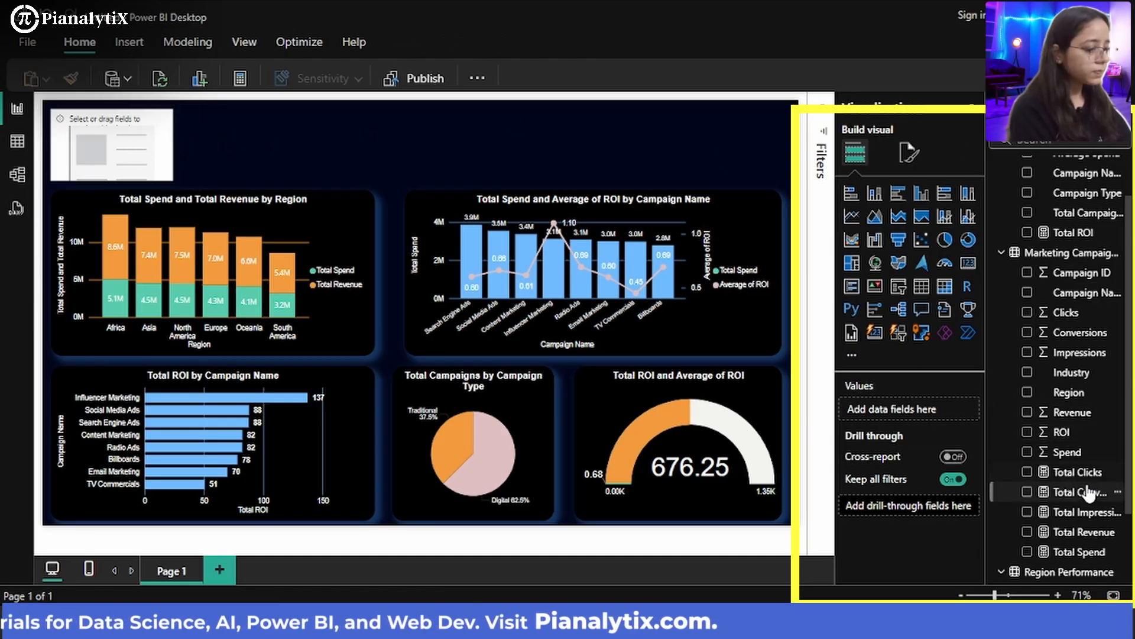
# Add the ROI field to the new card and set its aggregation to Average
pyautogui.scroll(2, 1088, 493)
pyautogui.scroll(-1, 1083, 479)
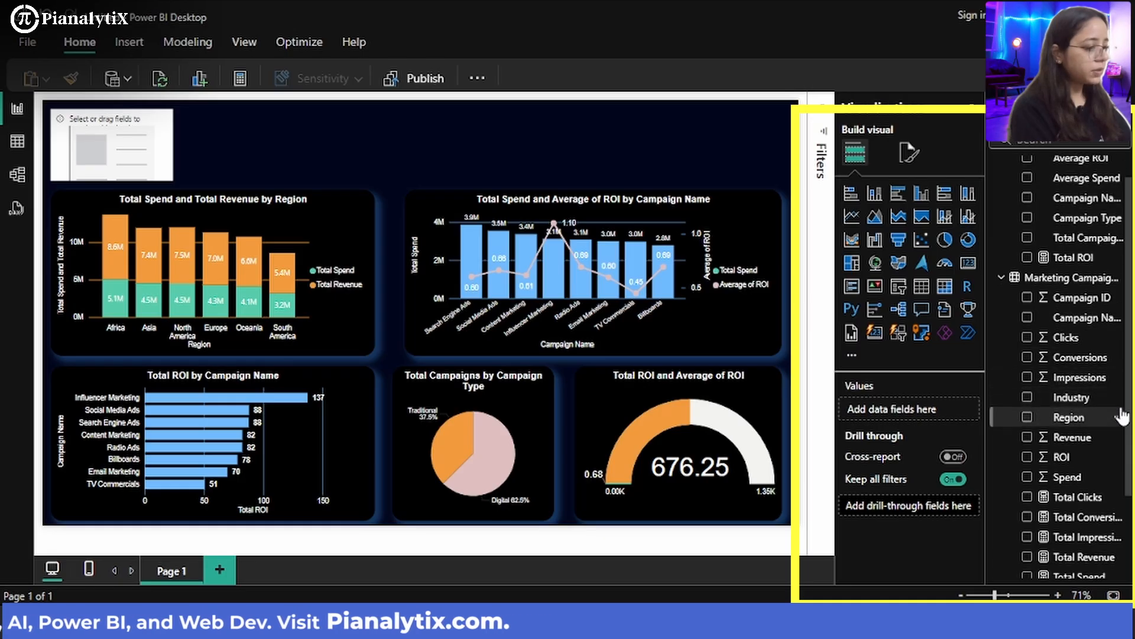
pyautogui.click(1075, 464)
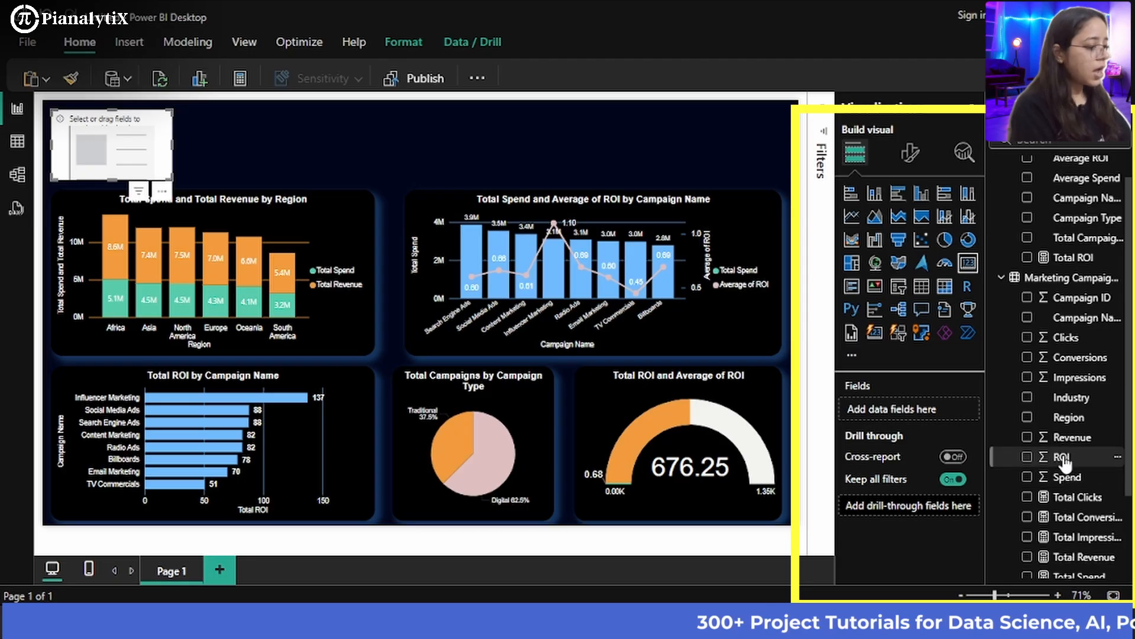
pyautogui.moveTo(1062, 460); pyautogui.dragTo(937, 417)
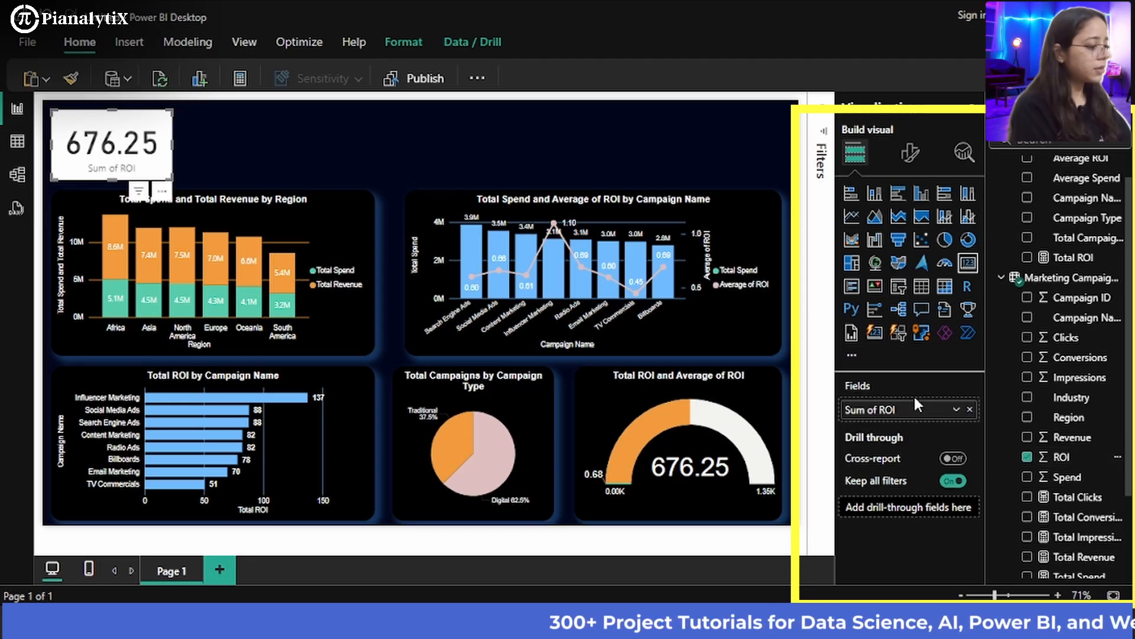
pyautogui.click(956, 410)
pyautogui.click(1008, 226)
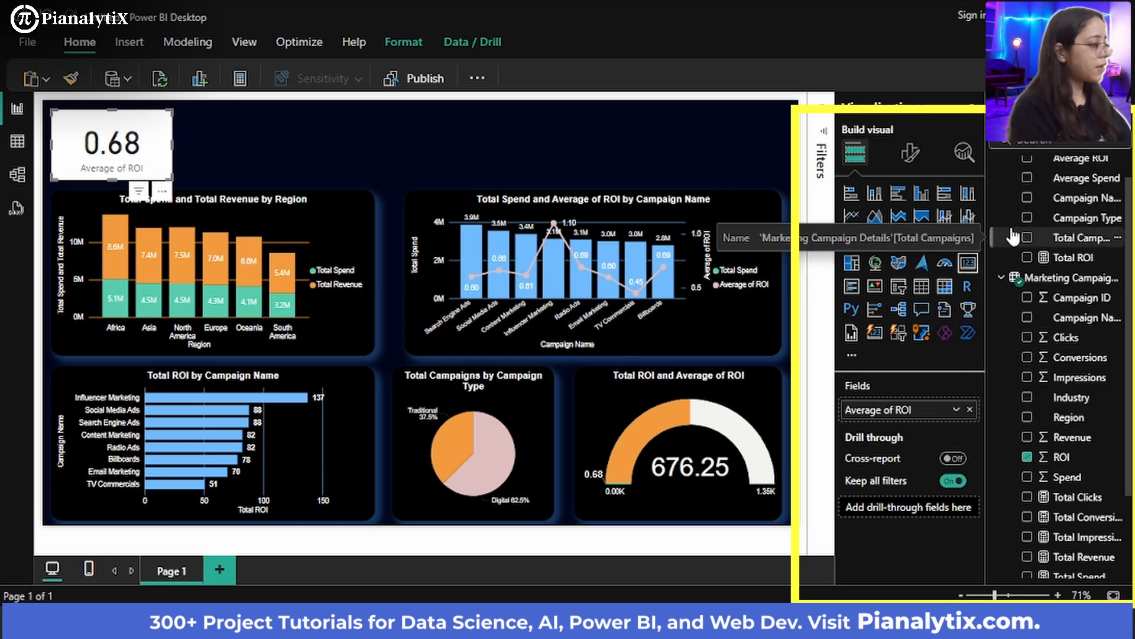
pyautogui.click(398, 37)
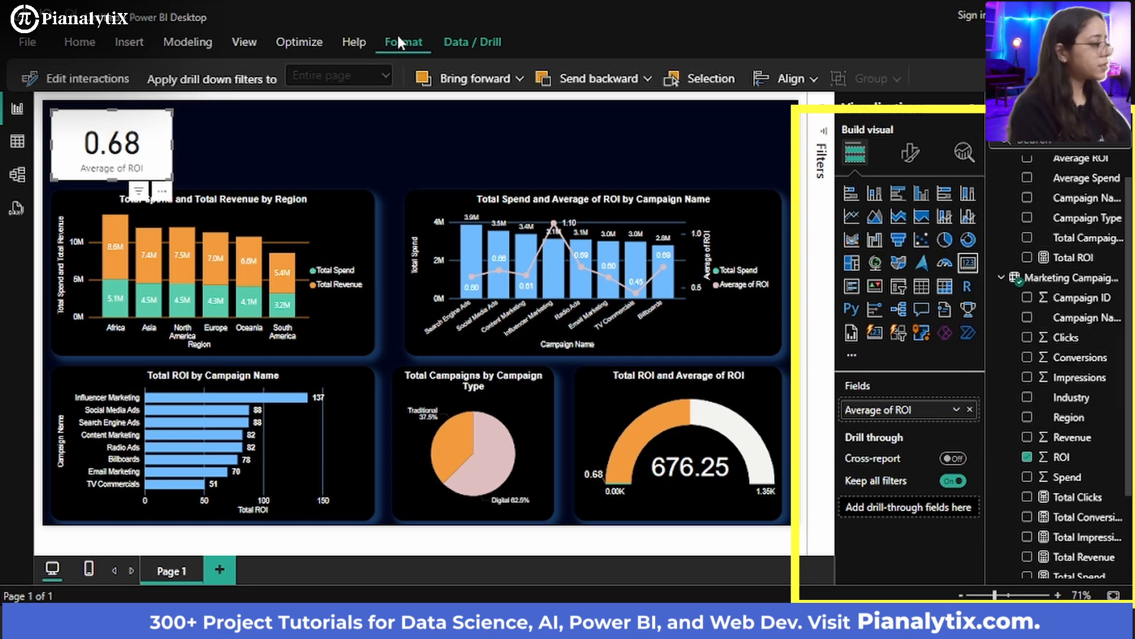
# Enlarge the Average of ROI card slightly in both width and height
pyautogui.click(465, 49)
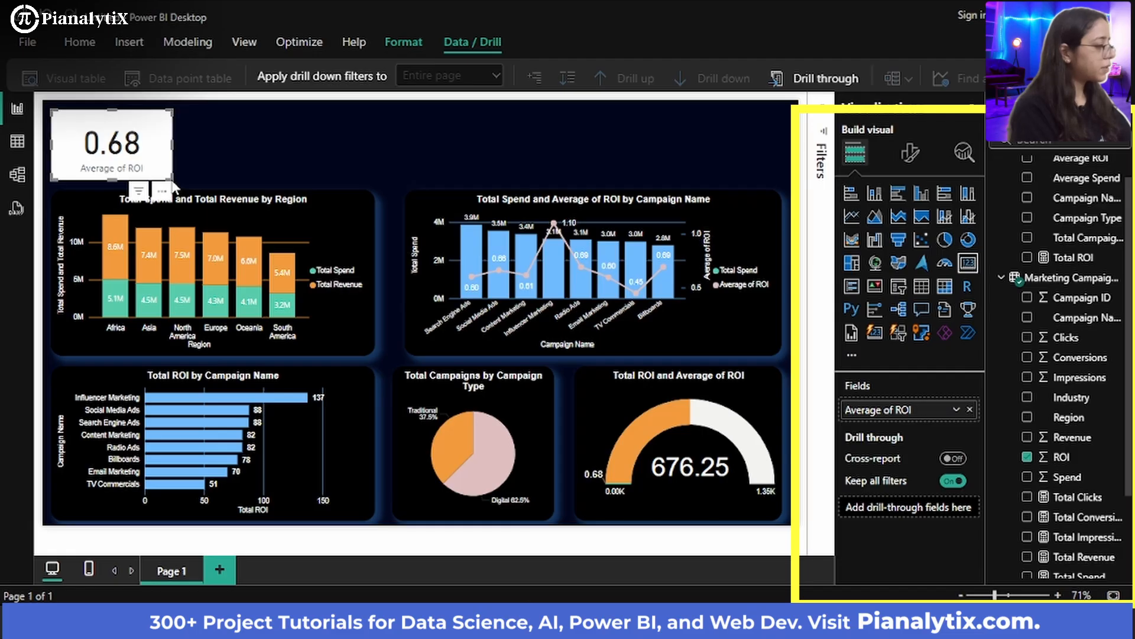
pyautogui.moveTo(168, 173)
pyautogui.mouseDown()
pyautogui.moveTo(175, 168)
pyautogui.moveTo(174, 184)
pyautogui.mouseUp()
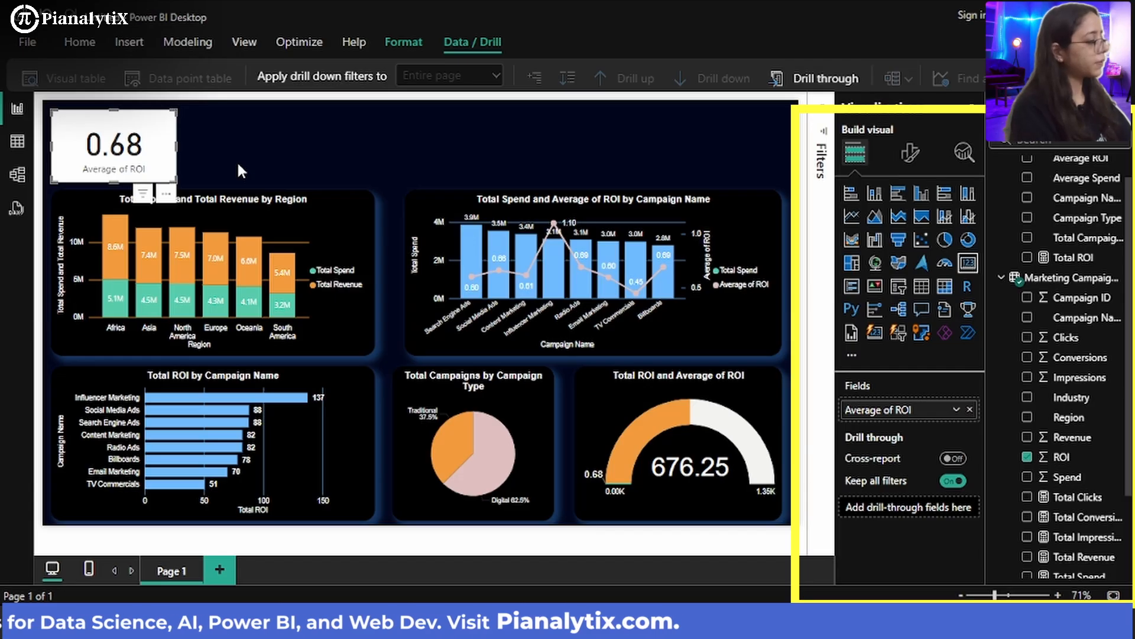
pyautogui.click(189, 158)
pyautogui.click(160, 155)
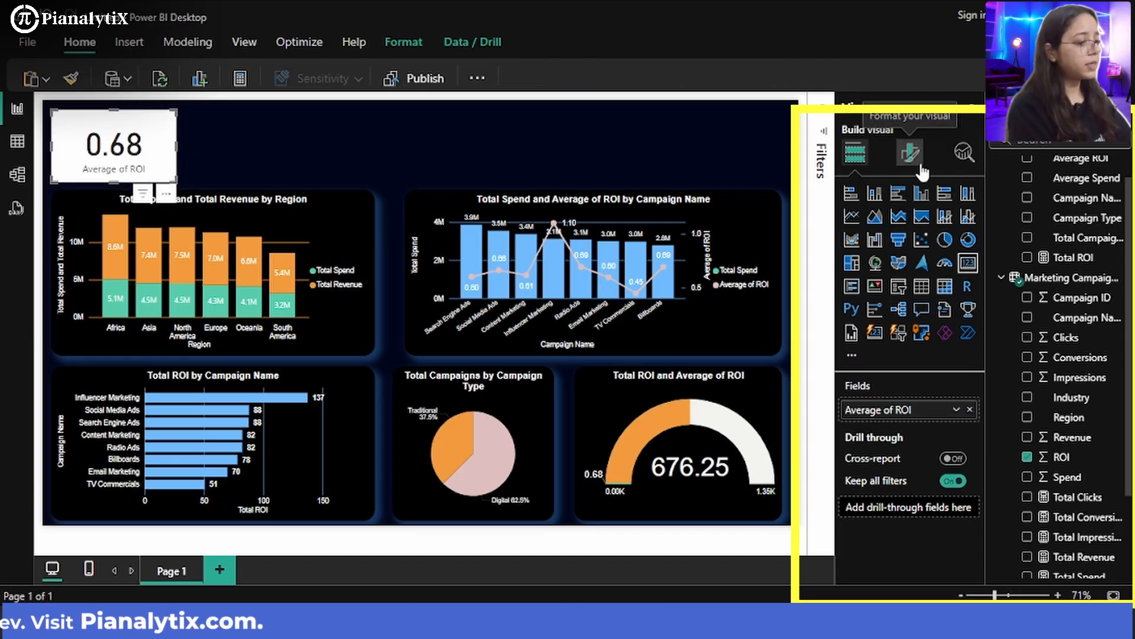
# Give the Average of ROI card a black background and a visual border with 17 px rounded corners
pyautogui.click(922, 172)
pyautogui.click(904, 236)
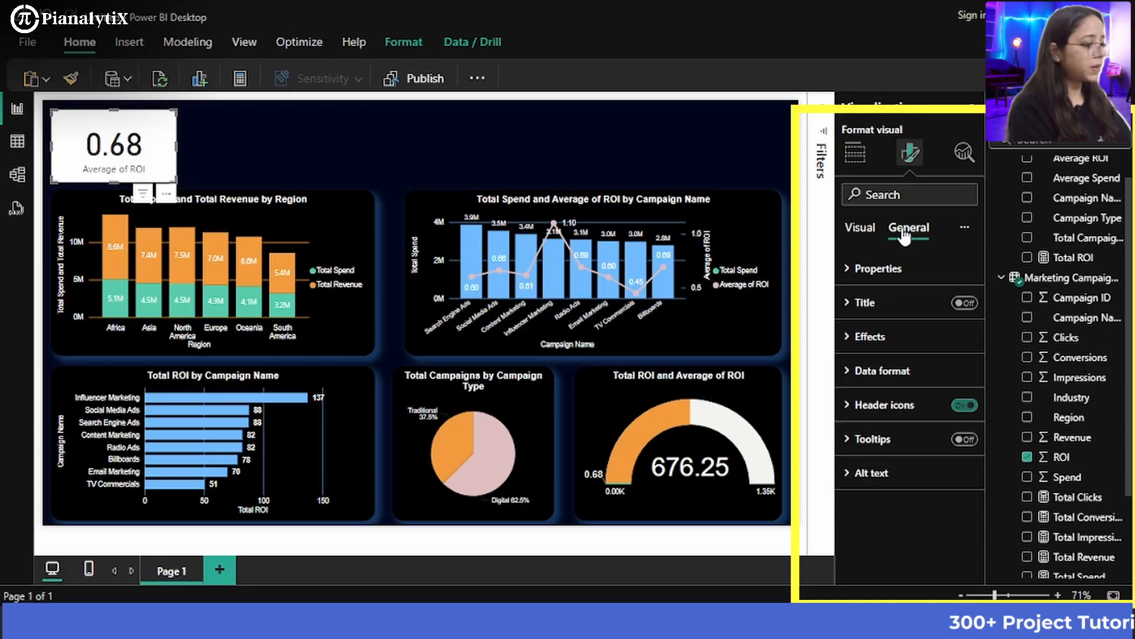
pyautogui.click(892, 335)
pyautogui.scroll(-1, 891, 337)
pyautogui.click(879, 363)
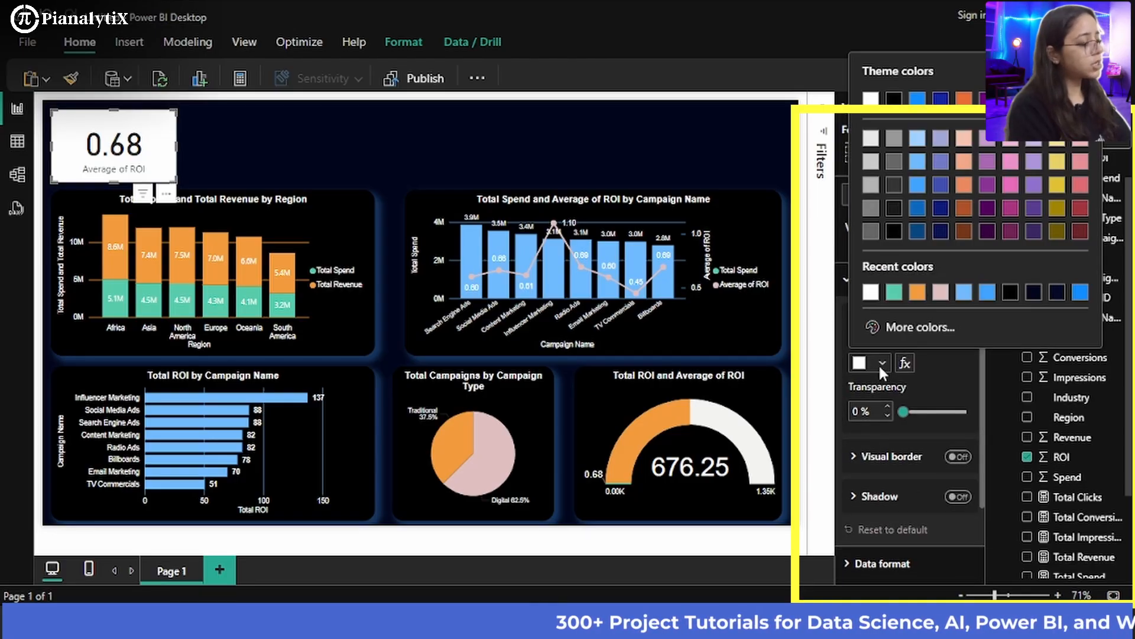
pyautogui.click(894, 99)
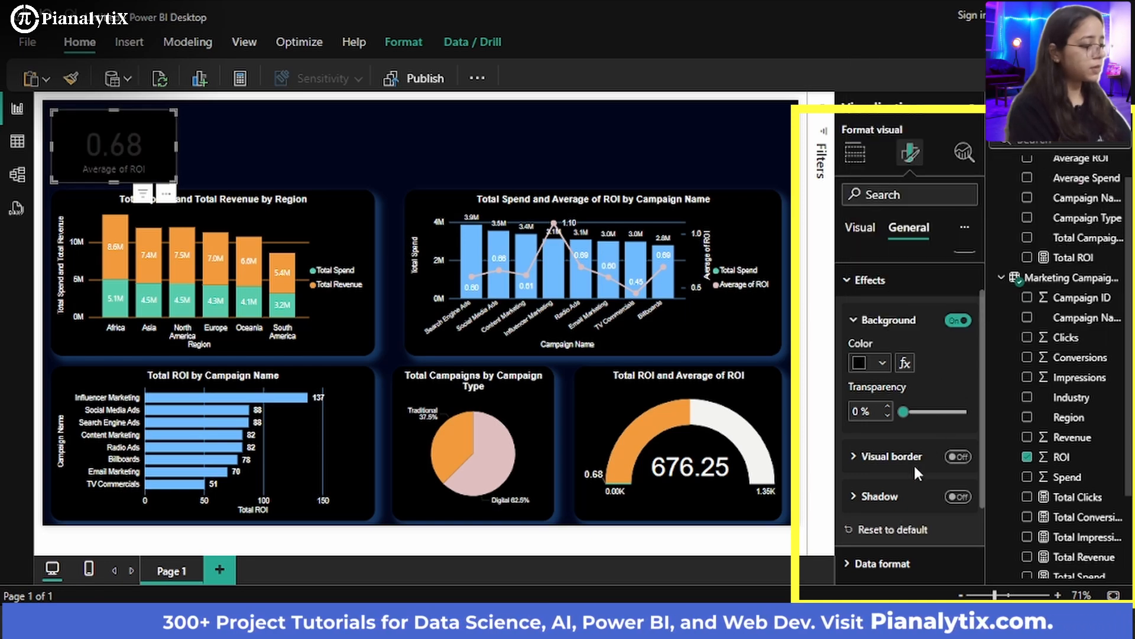
pyautogui.click(885, 466)
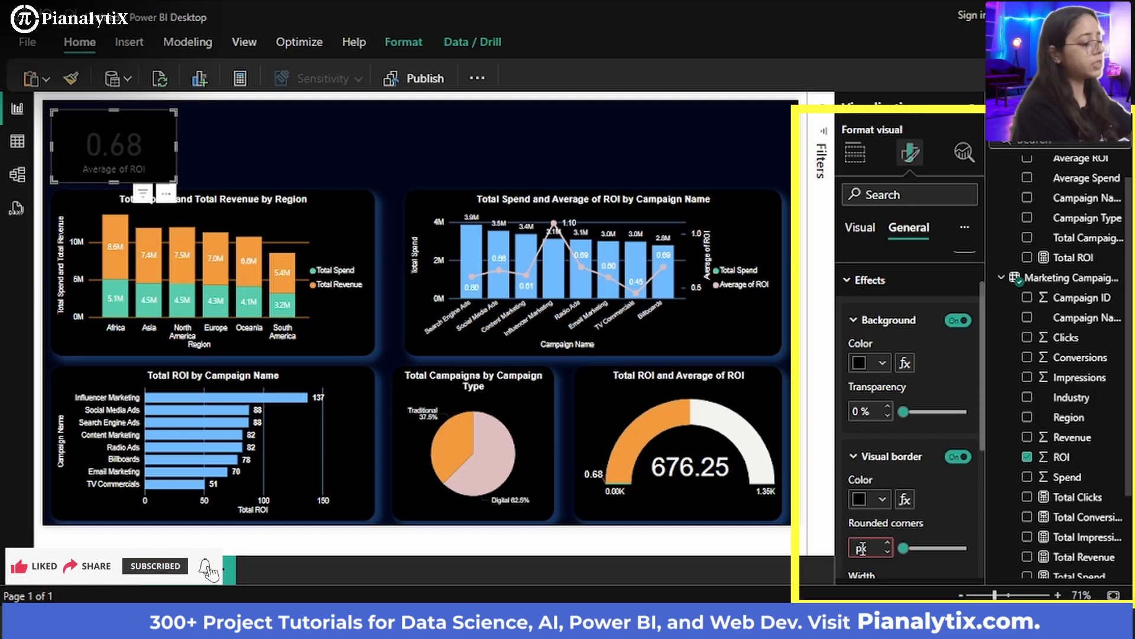
pyautogui.scroll(-3, 920, 488)
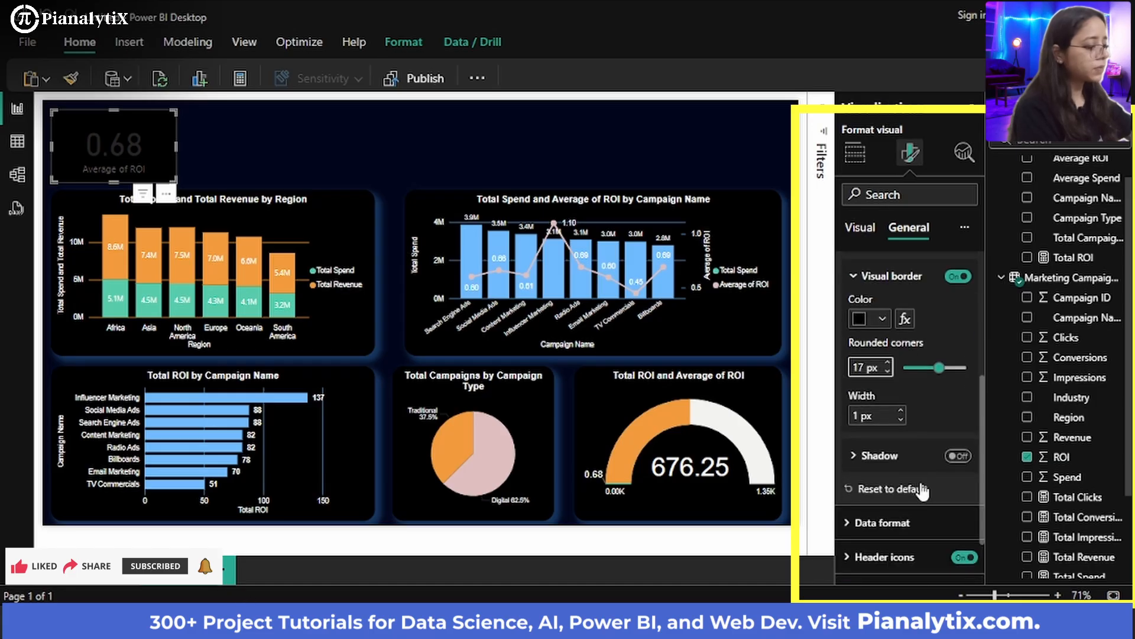
# Turn on the Average of ROI card's shadow and color it light blue
pyautogui.click(953, 458)
pyautogui.click(899, 456)
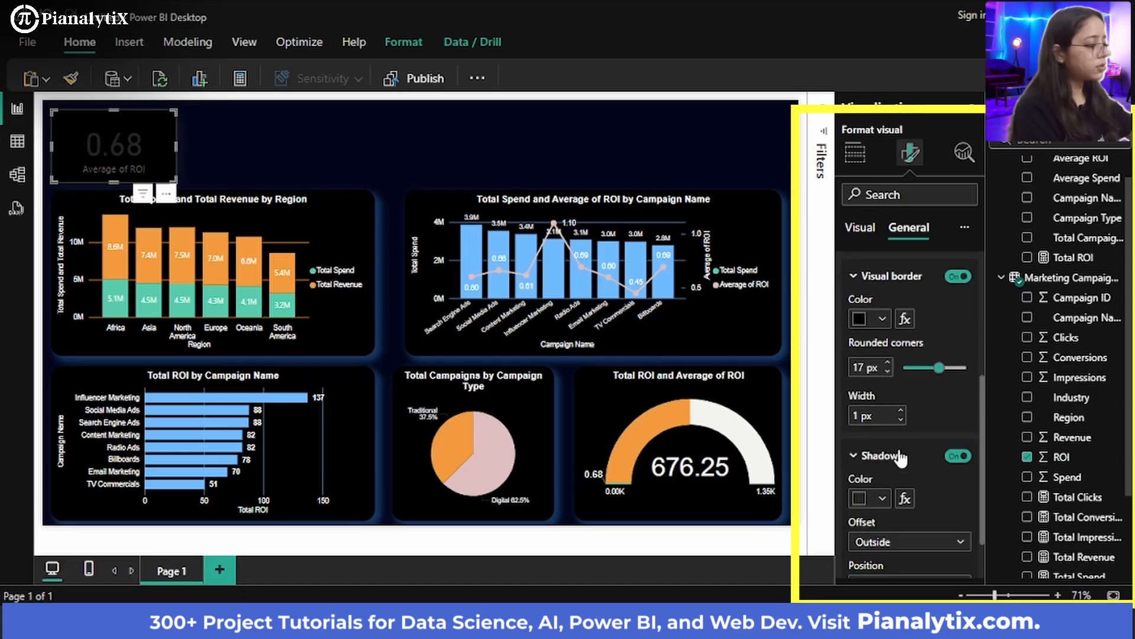
pyautogui.scroll(-1, 900, 456)
pyautogui.click(872, 438)
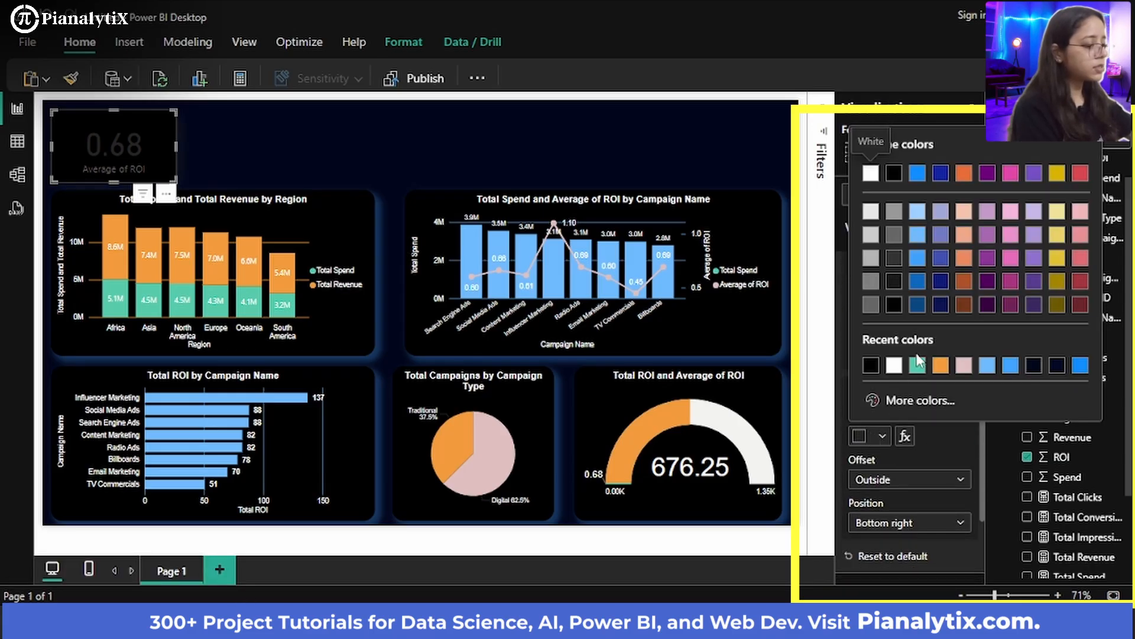
pyautogui.click(987, 366)
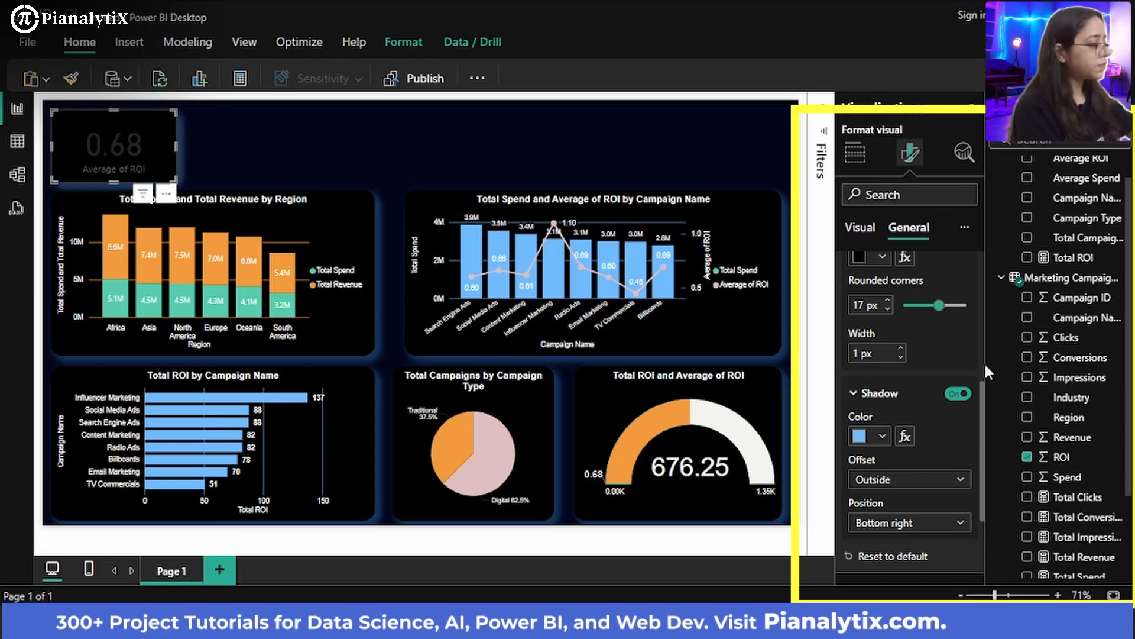
# Change the card's callout value to the Arial font in white
pyautogui.click(870, 234)
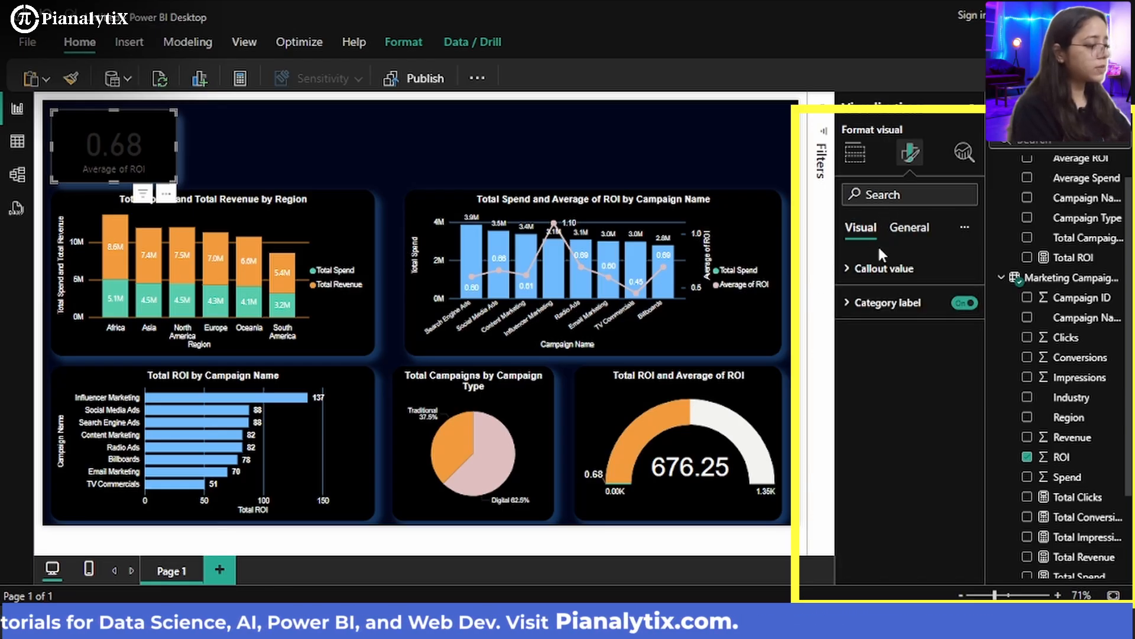
pyautogui.click(877, 271)
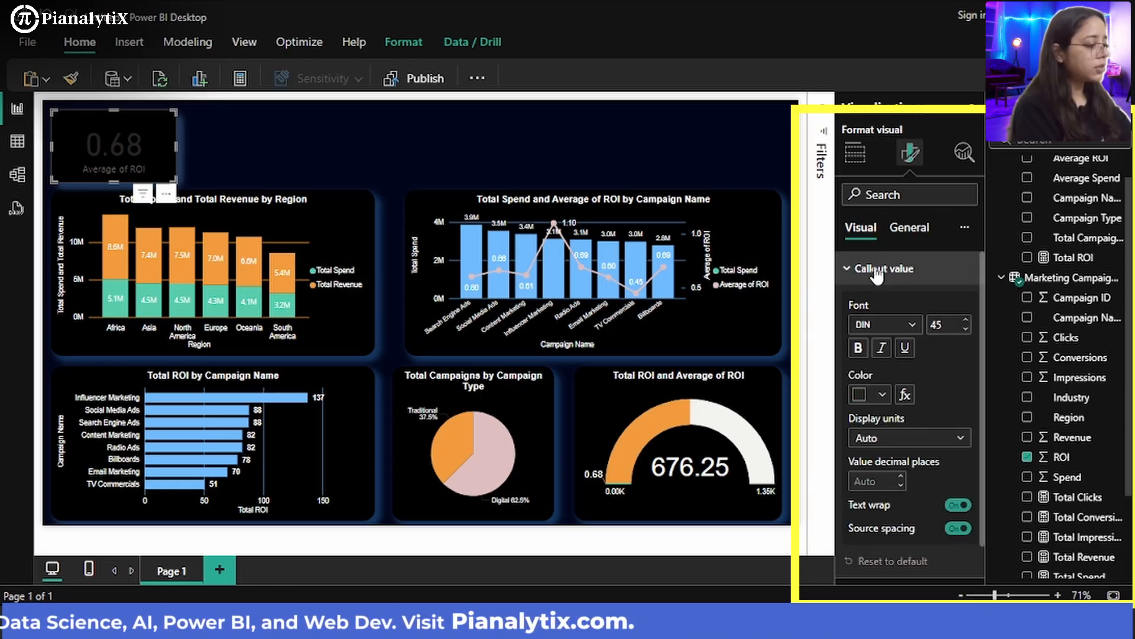
pyautogui.click(887, 325)
pyautogui.click(890, 349)
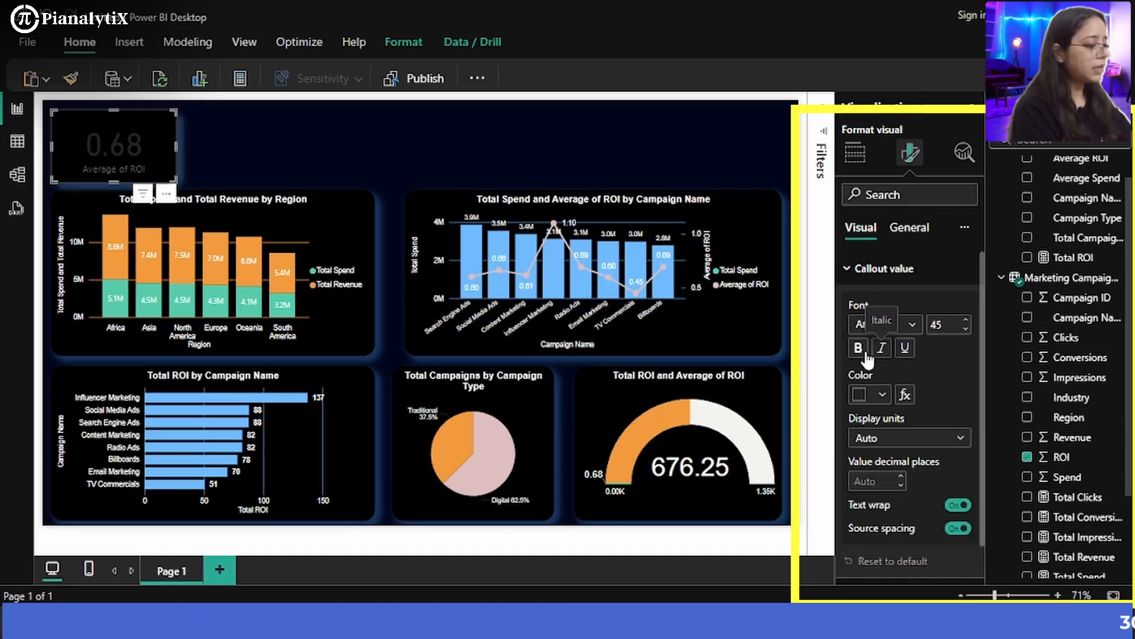
pyautogui.click(883, 396)
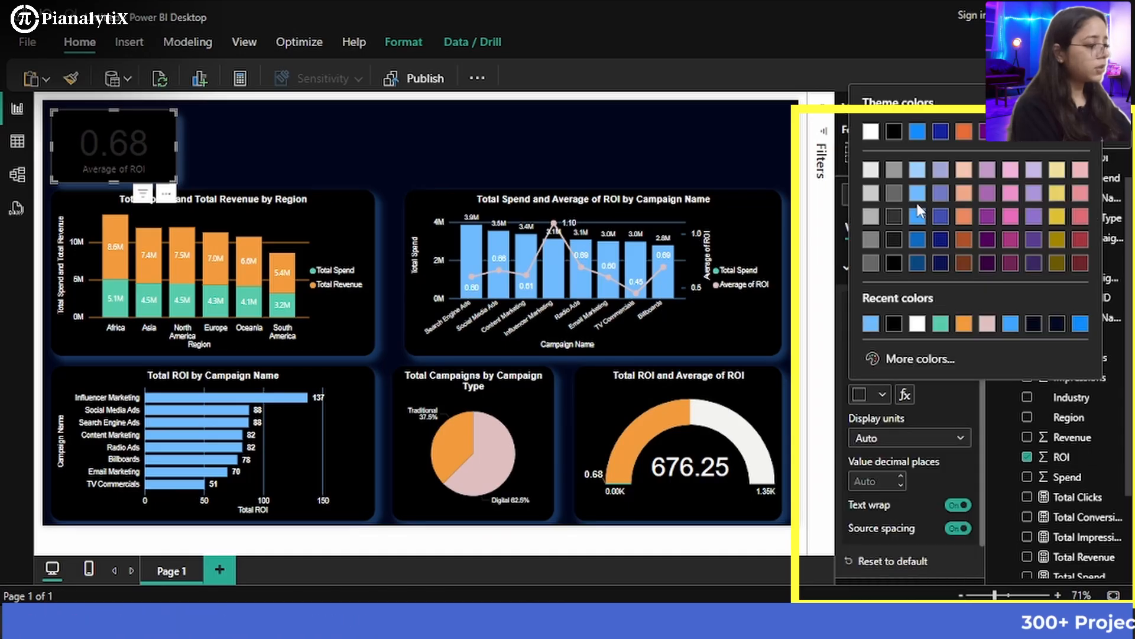
pyautogui.click(871, 132)
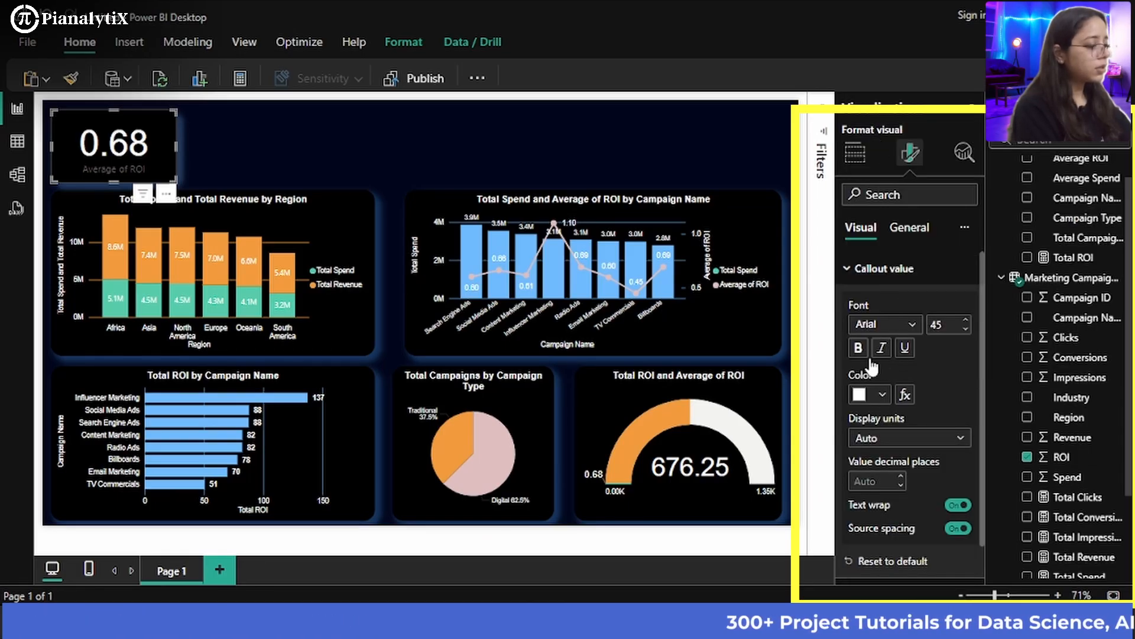
# Make the card's callout value bold and reduce its font size to 35
pyautogui.click(964, 329)
pyautogui.click(965, 329)
pyautogui.click(965, 330)
pyautogui.click(964, 329)
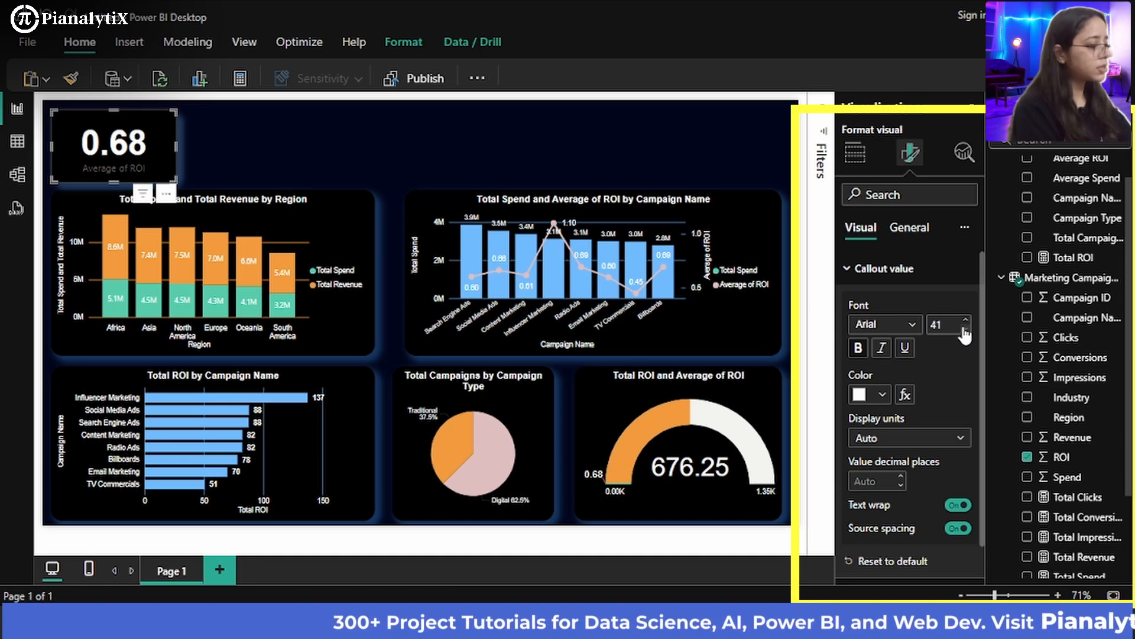
pyautogui.click(964, 329)
pyautogui.click(964, 329)
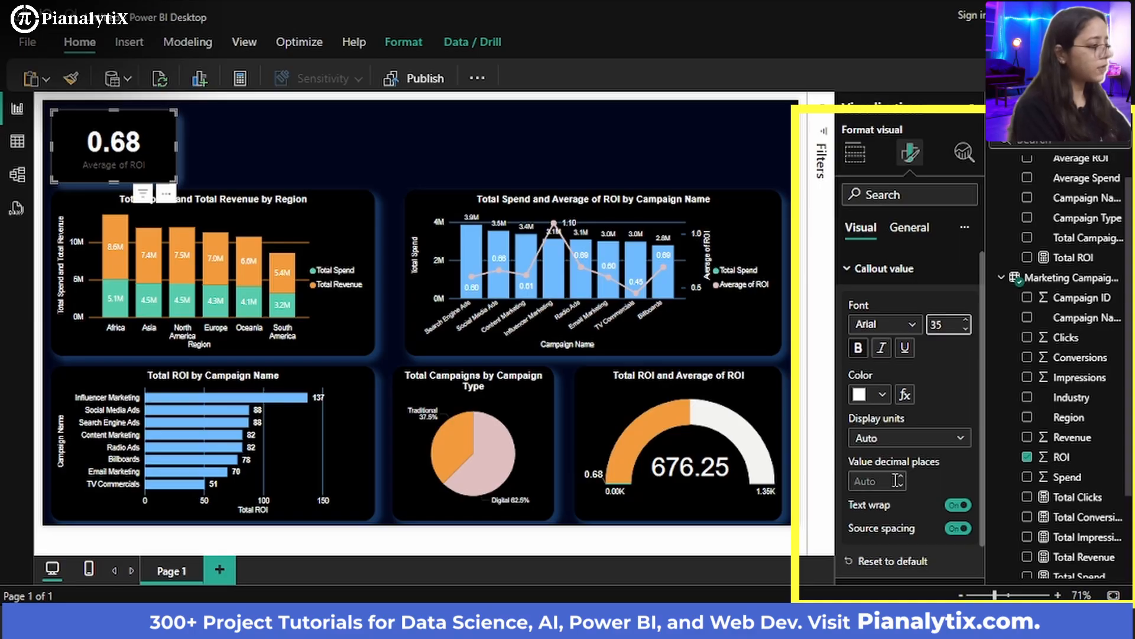
# Try Thousands as the callout value's display units, and return the setting to Auto
pyautogui.scroll(-1, 897, 480)
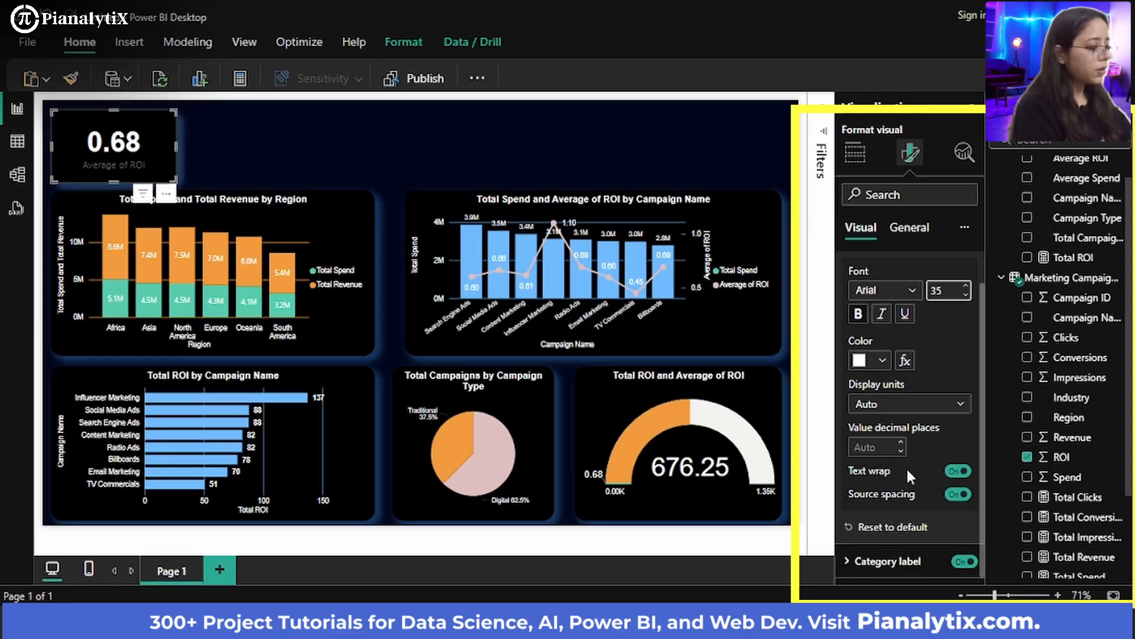
pyautogui.click(949, 407)
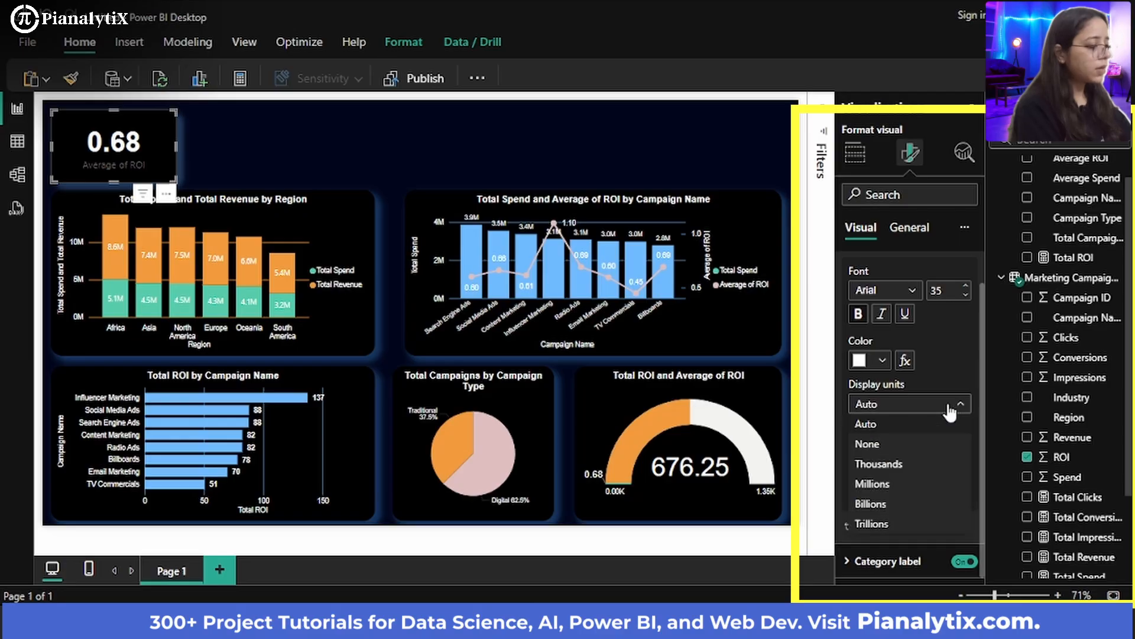
pyautogui.click(905, 464)
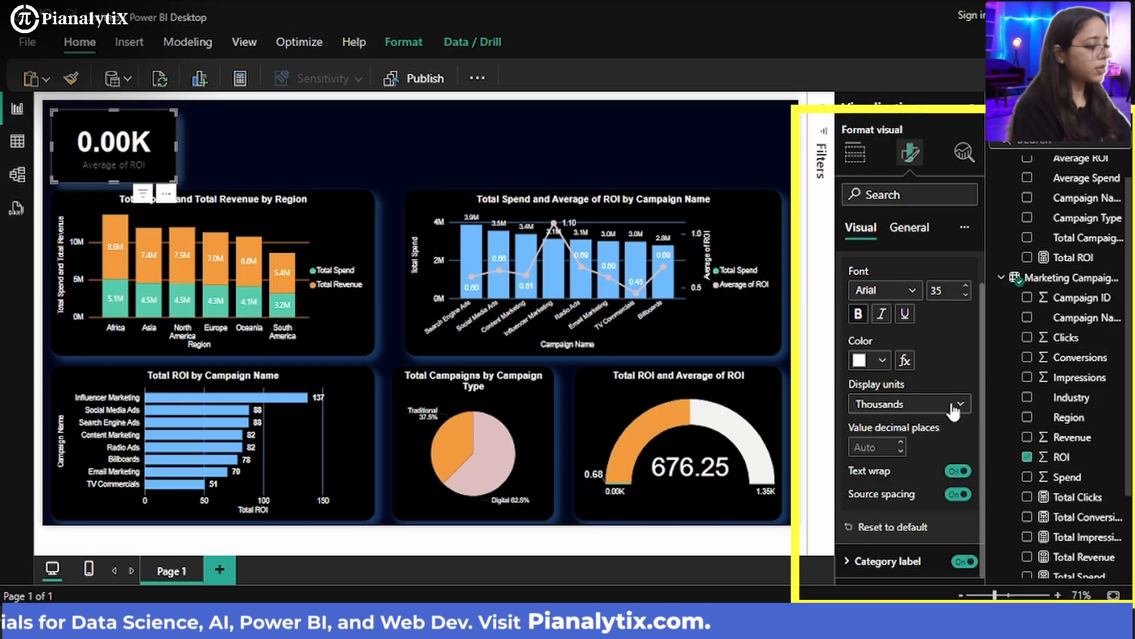
pyautogui.click(915, 405)
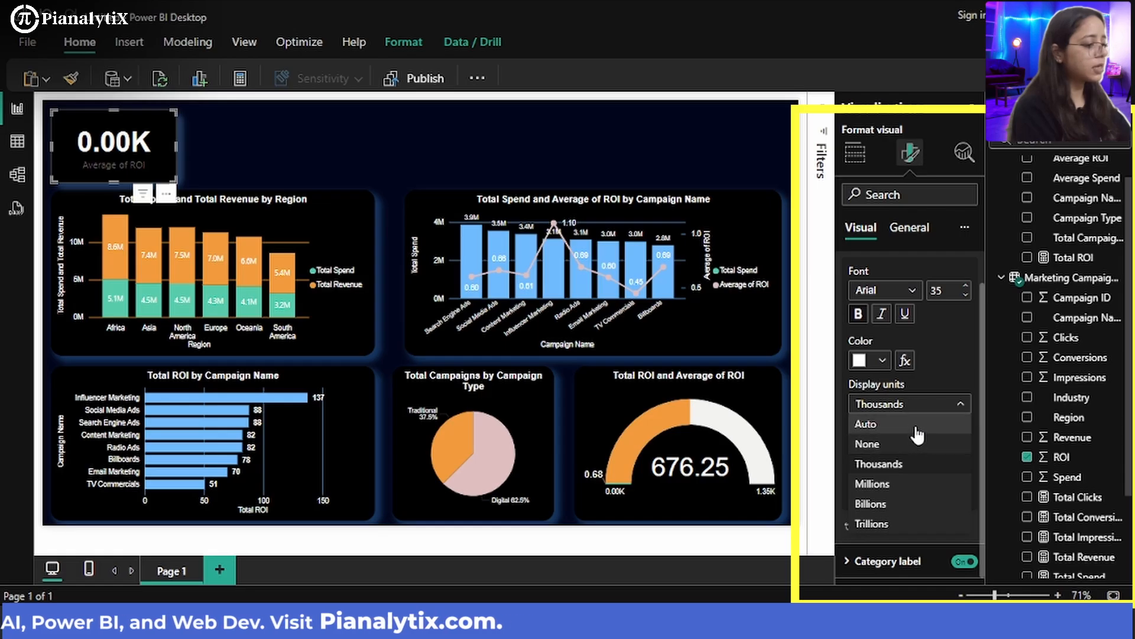
pyautogui.click(915, 443)
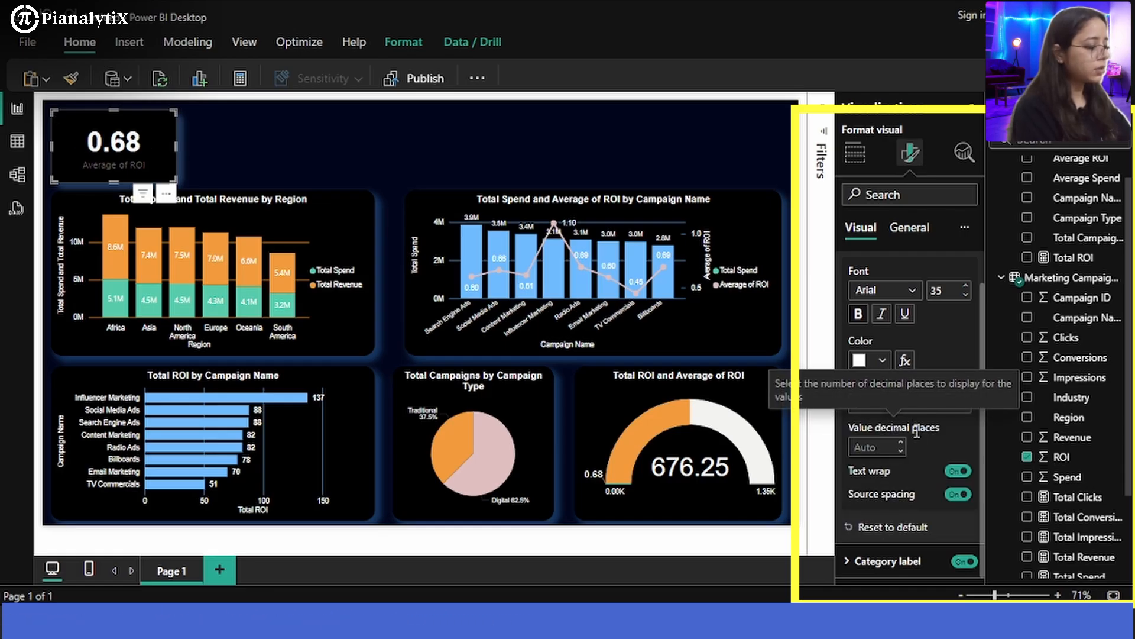
# Try 3 decimal places for the callout value, settle on 2, and set the category label's font to Arial
pyautogui.click(880, 444)
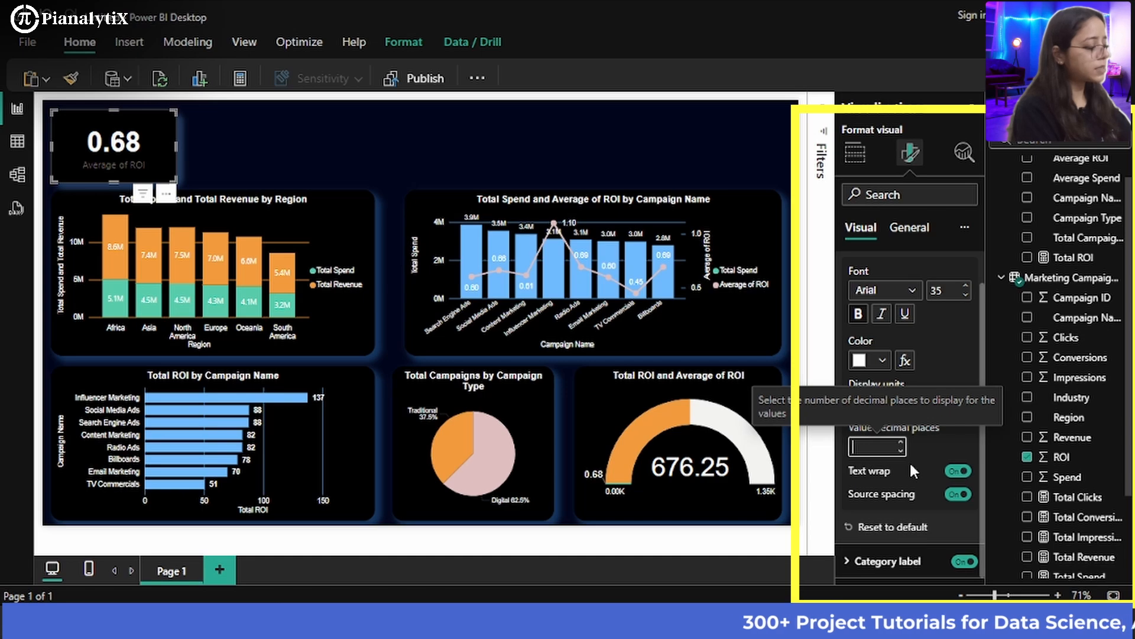
pyautogui.write('3')
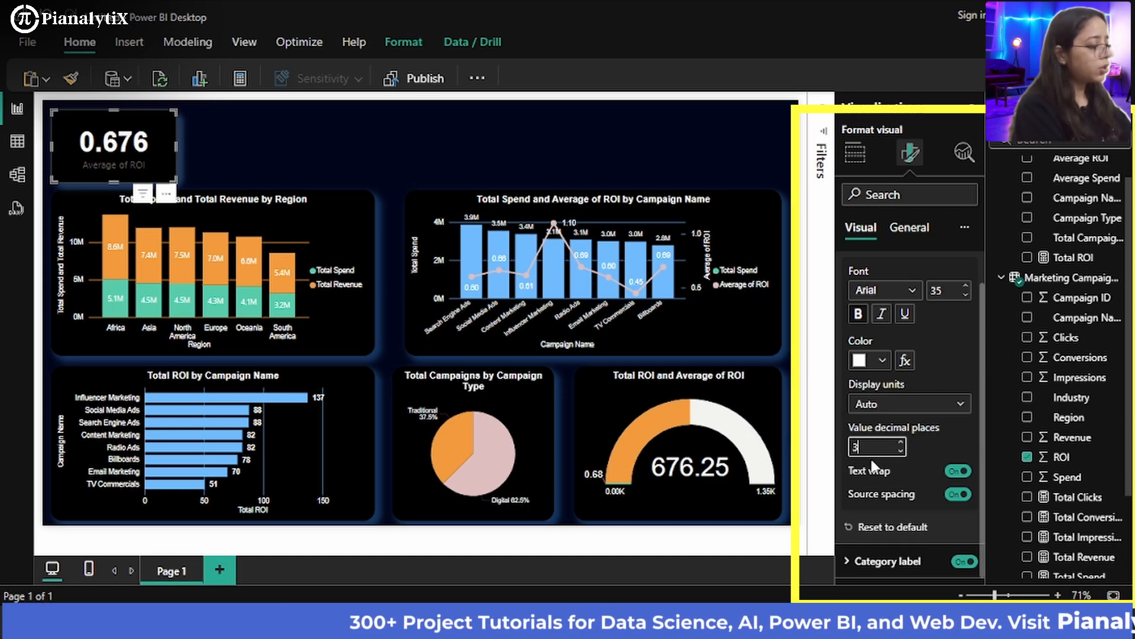
pyautogui.press('BackSpace')
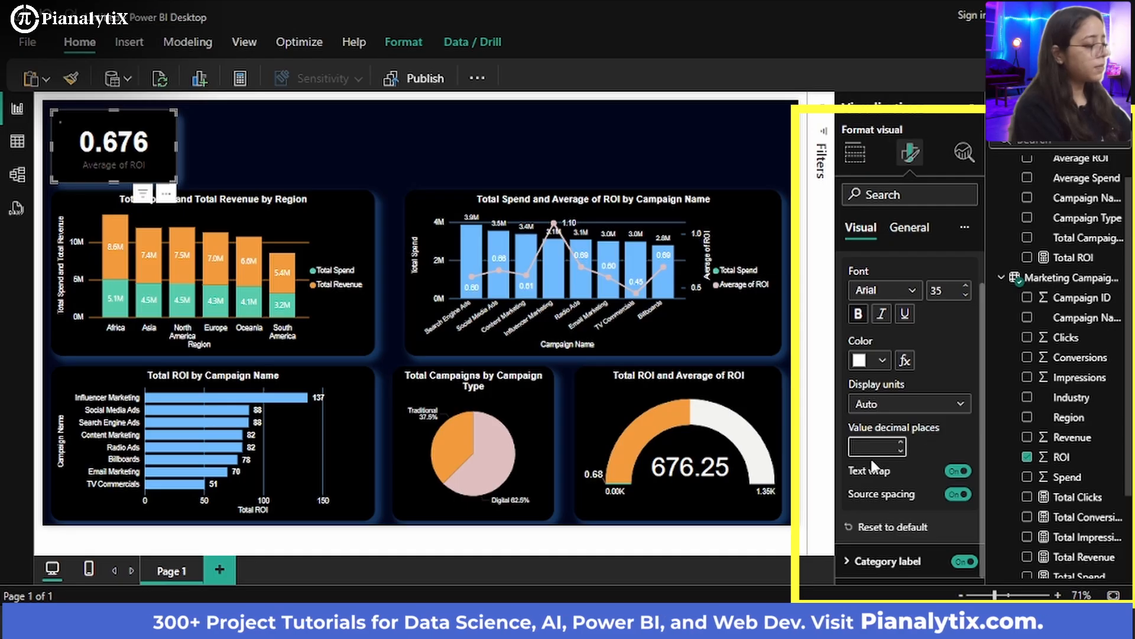
pyautogui.write('2')
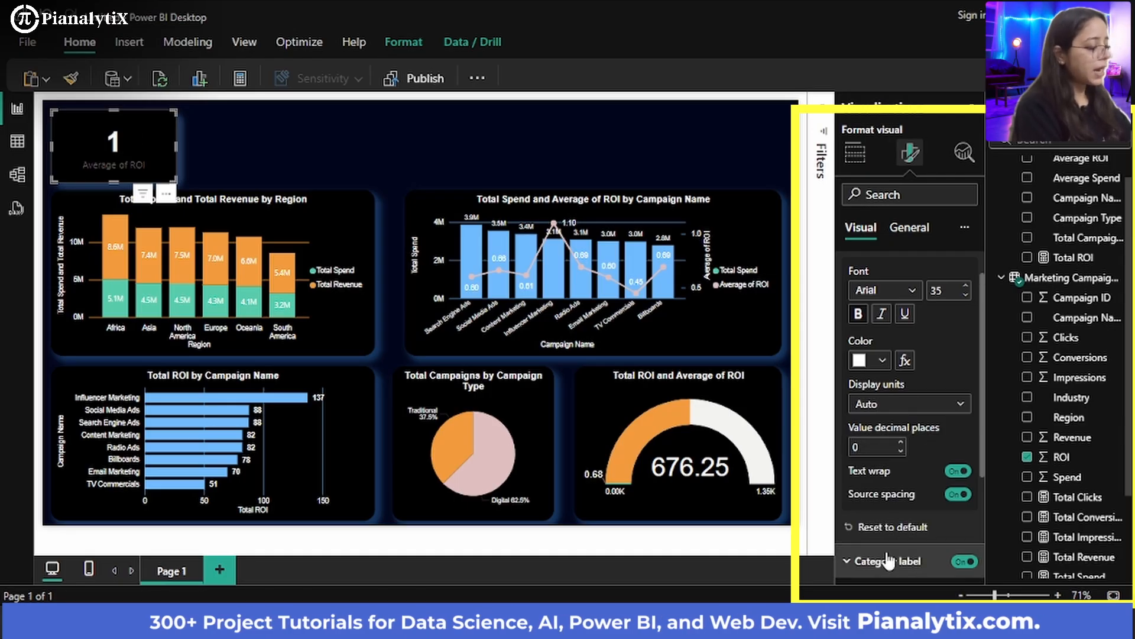
pyautogui.scroll(-3, 888, 559)
pyautogui.click(910, 460)
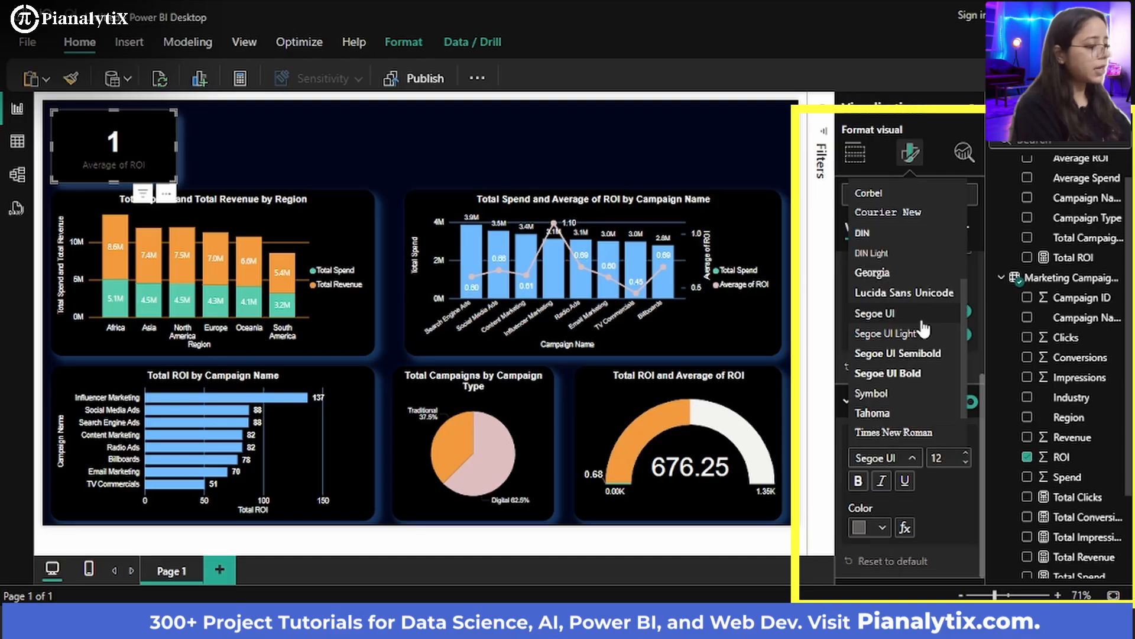
pyautogui.scroll(5, 915, 283)
pyautogui.click(885, 190)
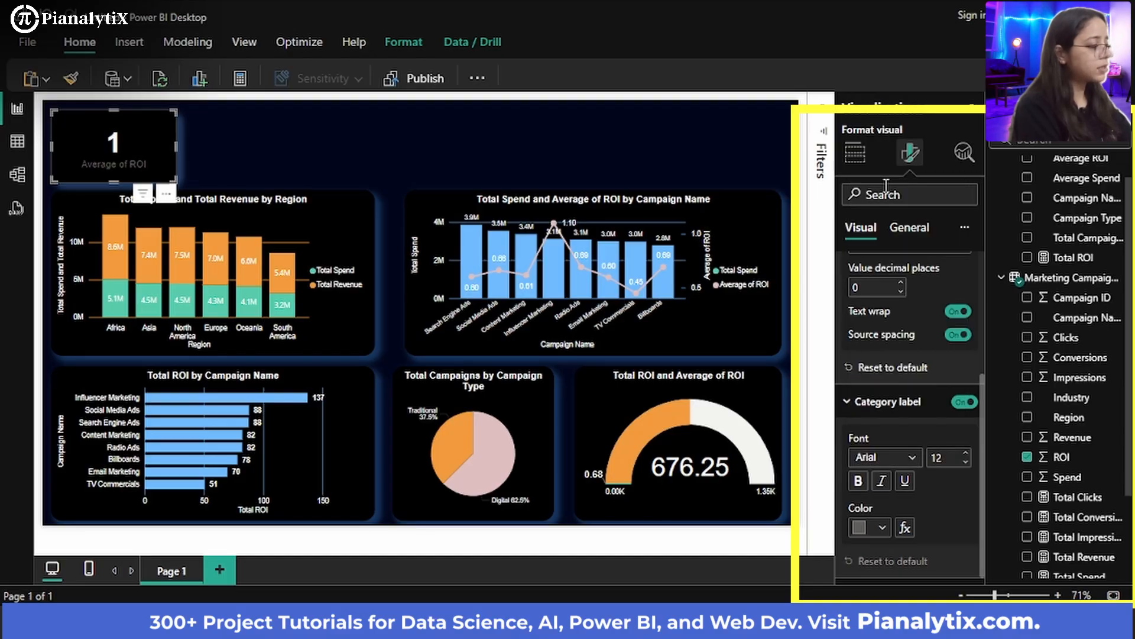
pyautogui.scroll(1, 889, 371)
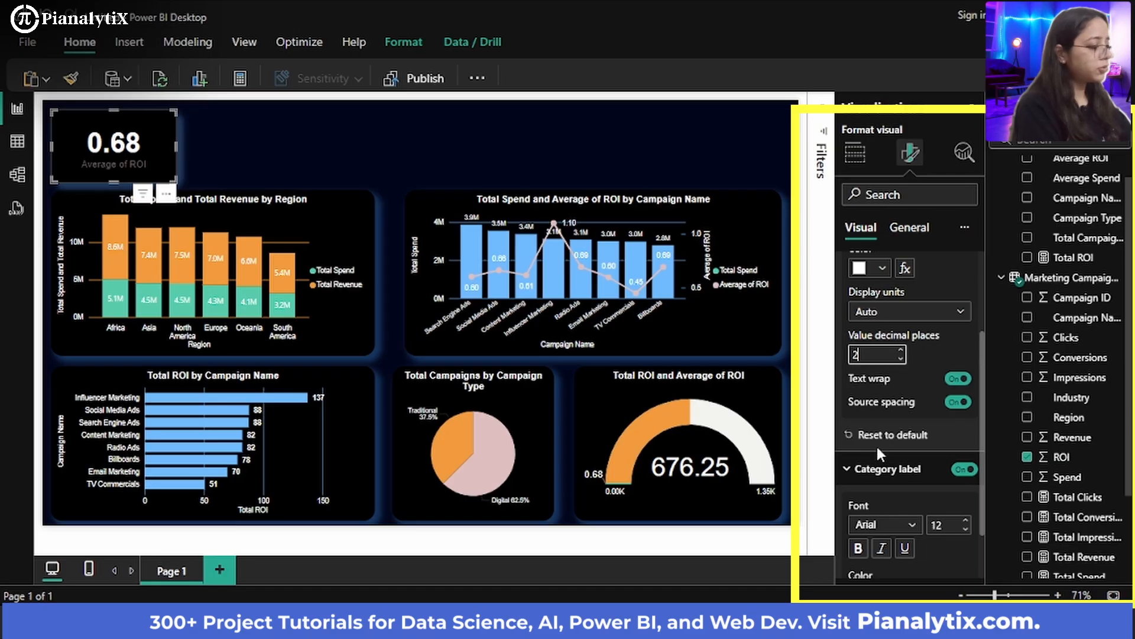
pyautogui.scroll(-1, 879, 458)
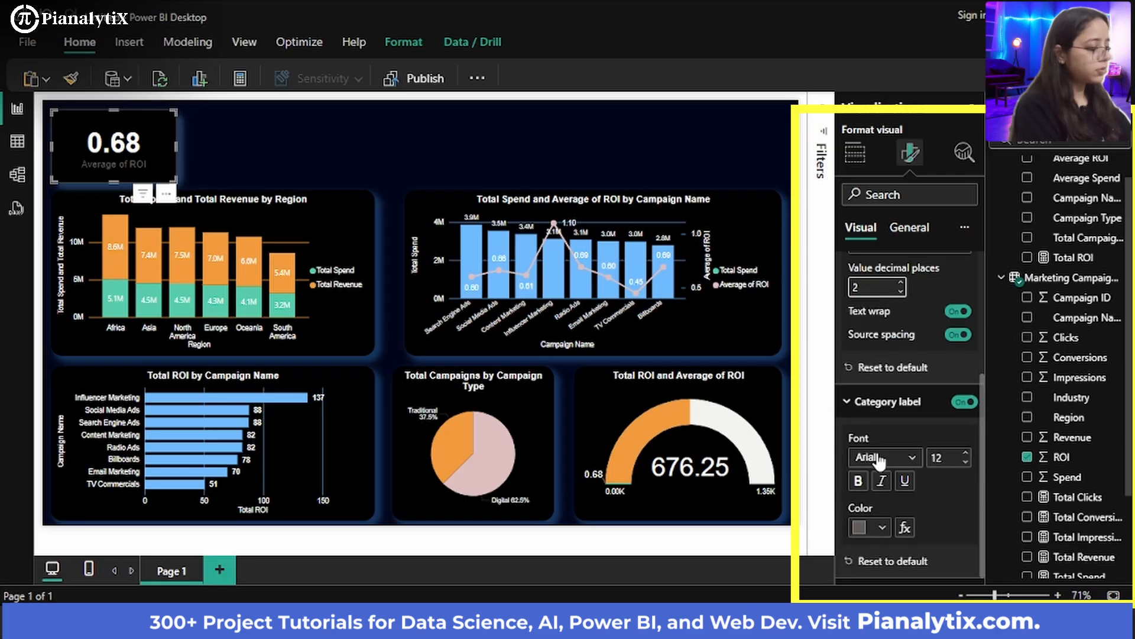
# Make the card's category label white and bold with a font size of 13
pyautogui.click(883, 528)
pyautogui.click(869, 266)
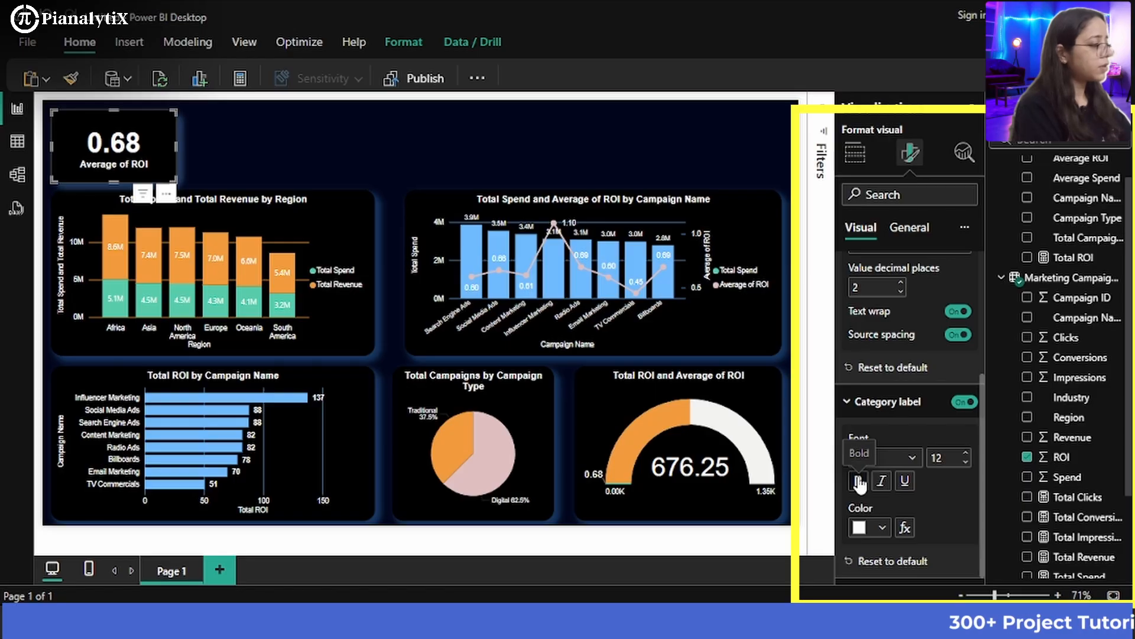
pyautogui.click(859, 481)
pyautogui.click(966, 453)
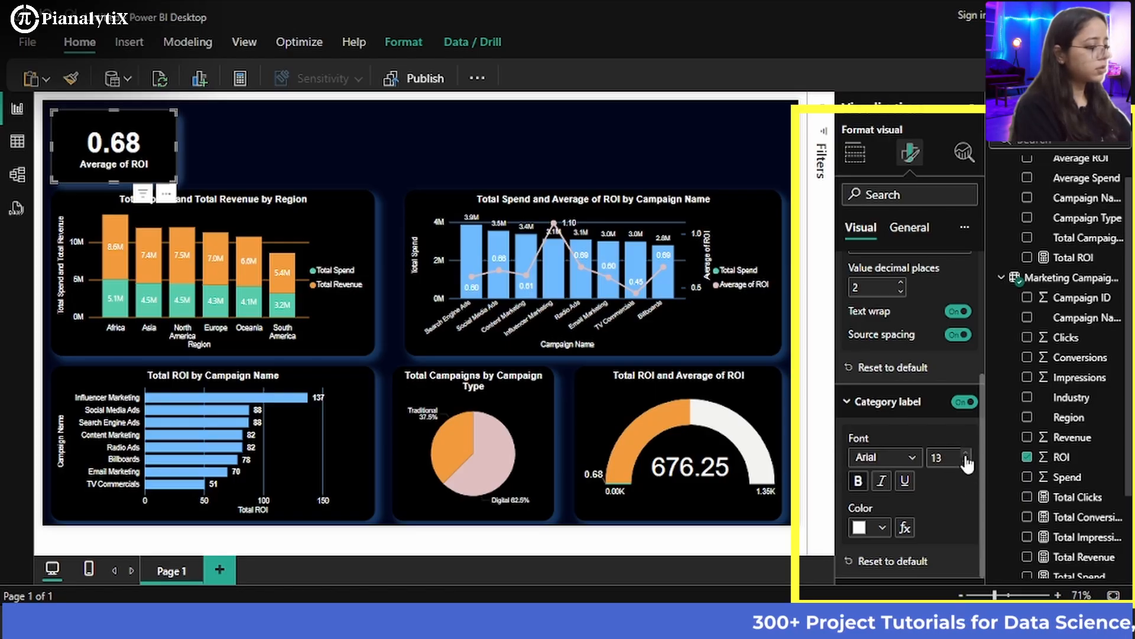
pyautogui.click(966, 454)
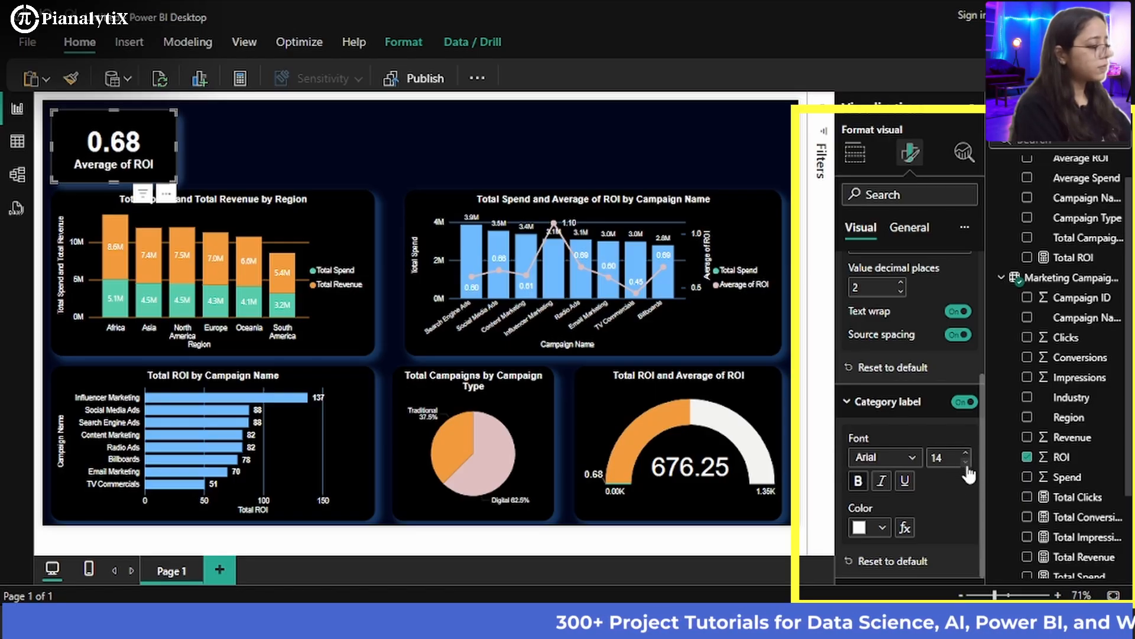
pyautogui.click(965, 461)
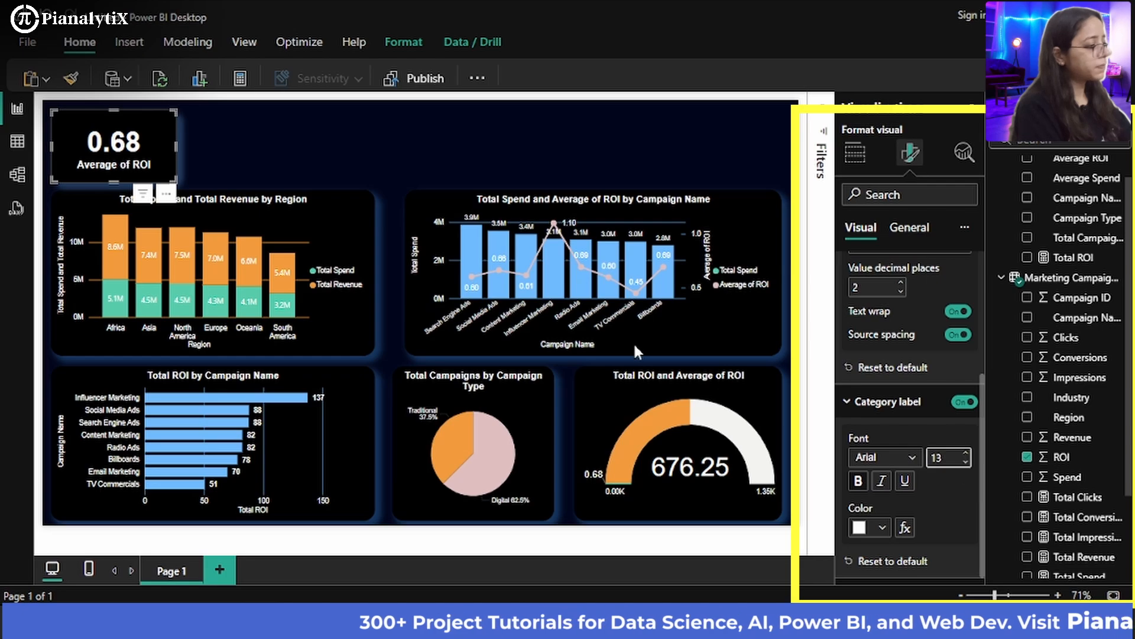
# Add a card beside the Average of ROI card, resize it to match that card's height, and assign Total Revenue to it
pyautogui.click(416, 165)
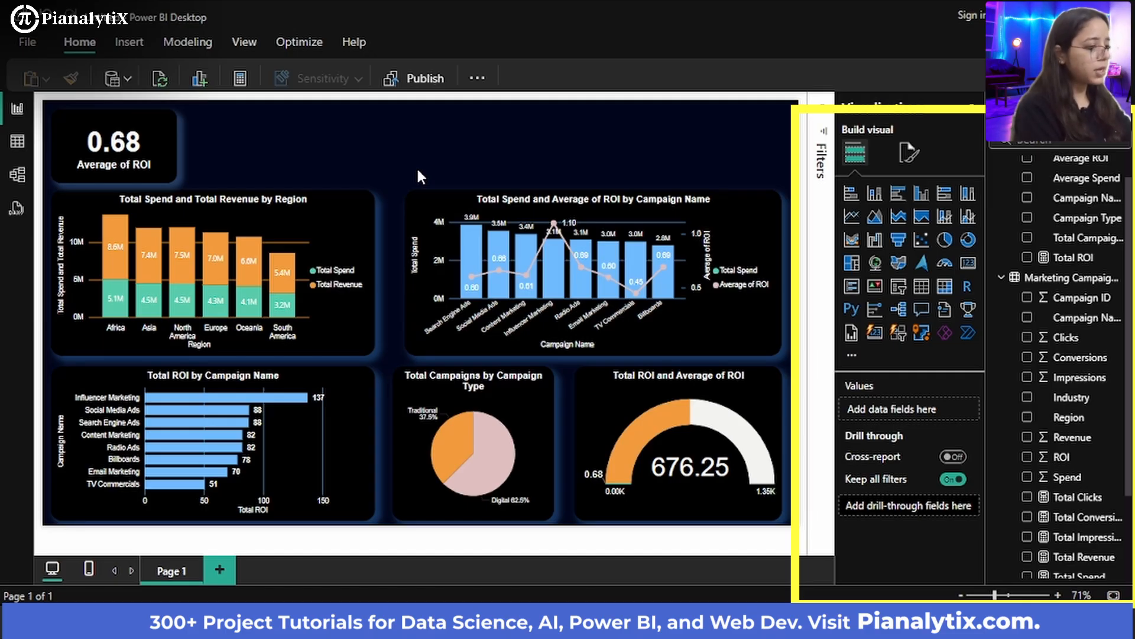
pyautogui.click(963, 266)
pyautogui.moveTo(252, 151); pyautogui.dragTo(287, 151)
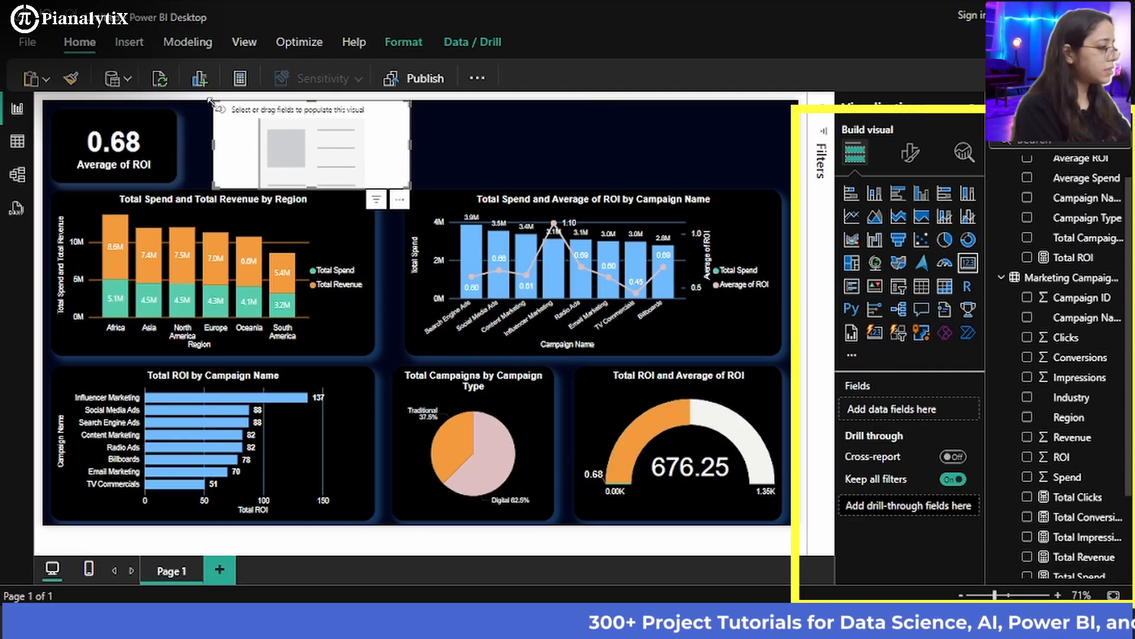
pyautogui.moveTo(216, 103); pyautogui.dragTo(216, 112)
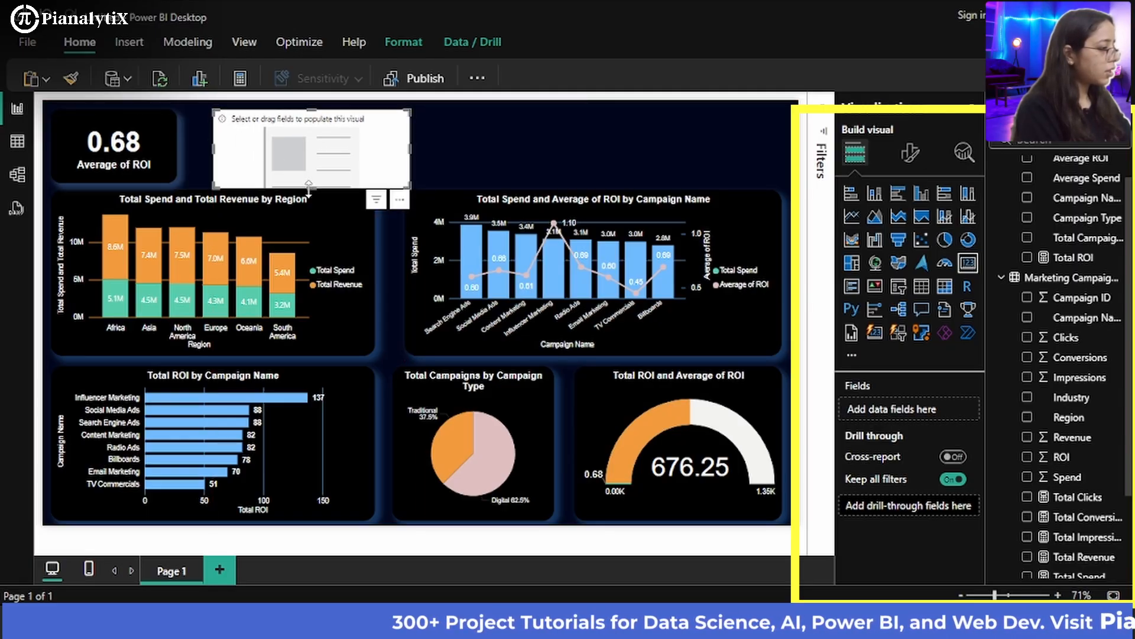
pyautogui.moveTo(303, 188); pyautogui.dragTo(311, 183)
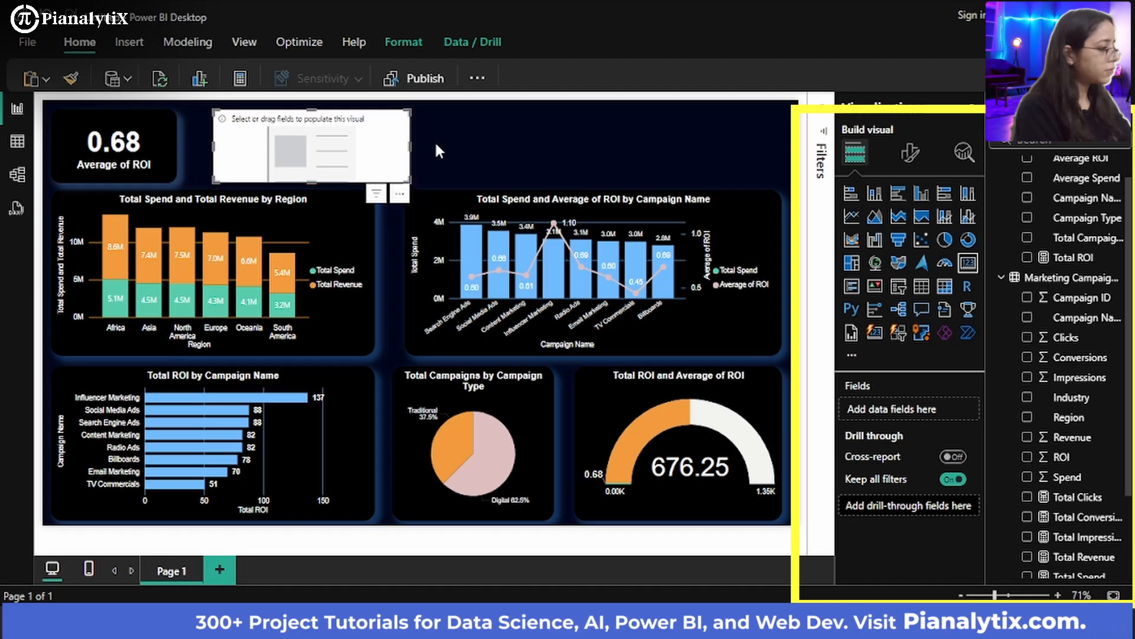
pyautogui.moveTo(409, 144); pyautogui.dragTo(360, 147)
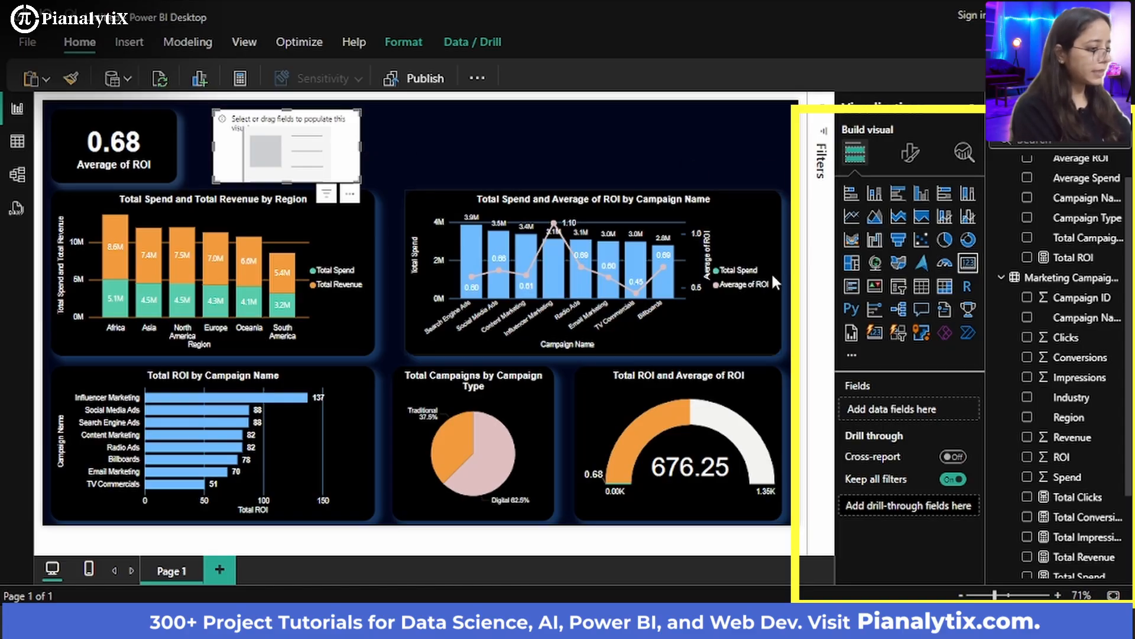
pyautogui.scroll(-1, 1088, 512)
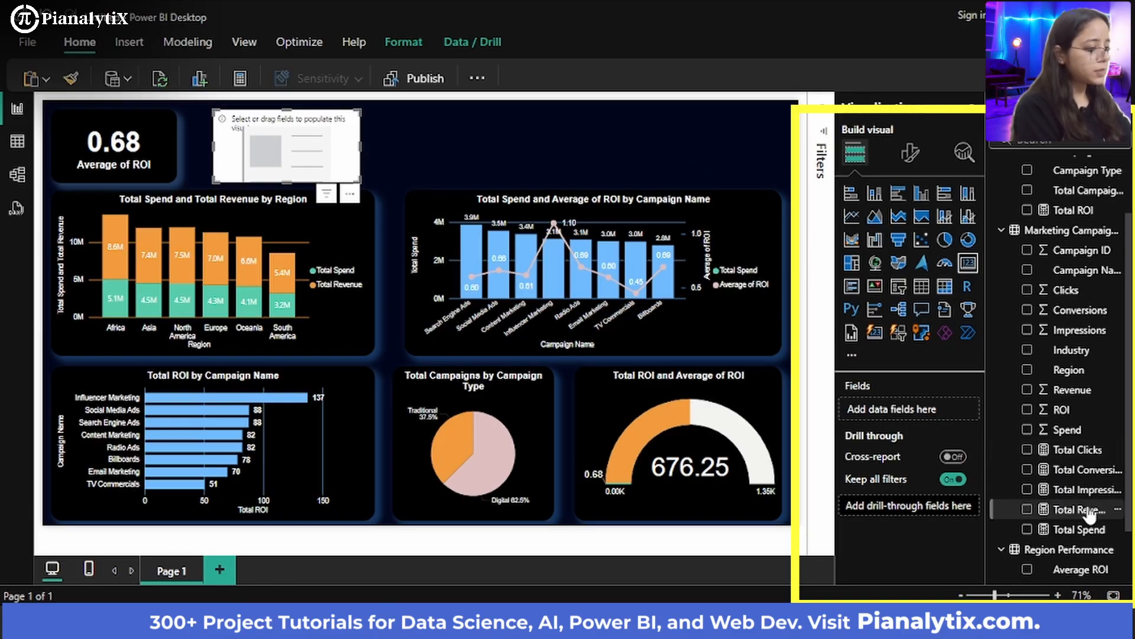
pyautogui.moveTo(1090, 516); pyautogui.dragTo(925, 408)
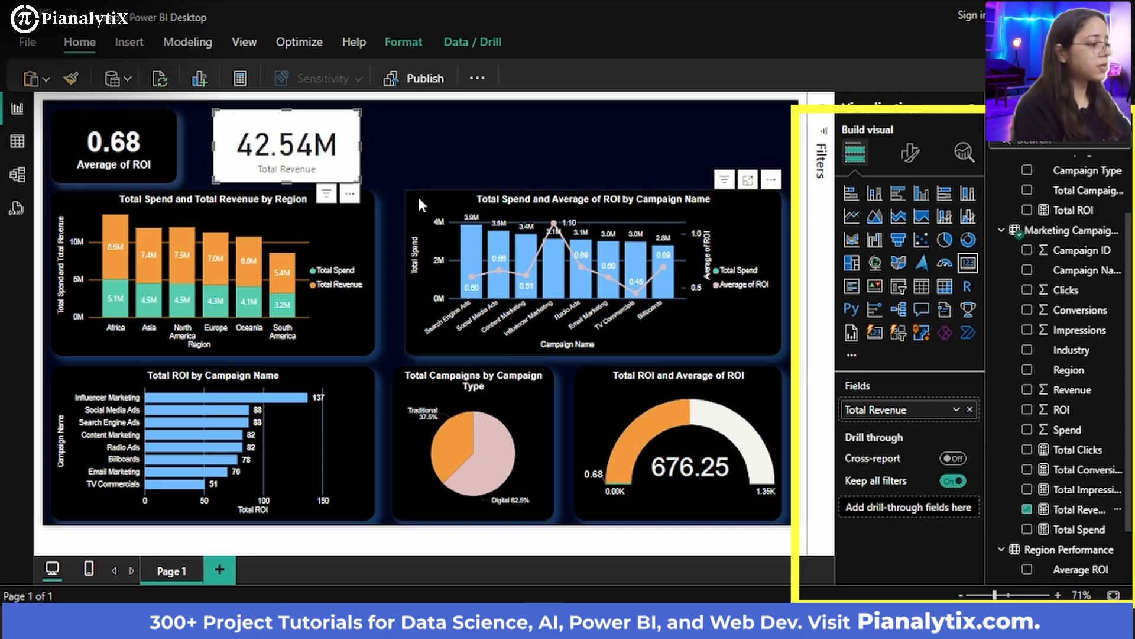
# Copy the Average of ROI card's formatting onto the Total Revenue card with Format painter
pyautogui.click(159, 142)
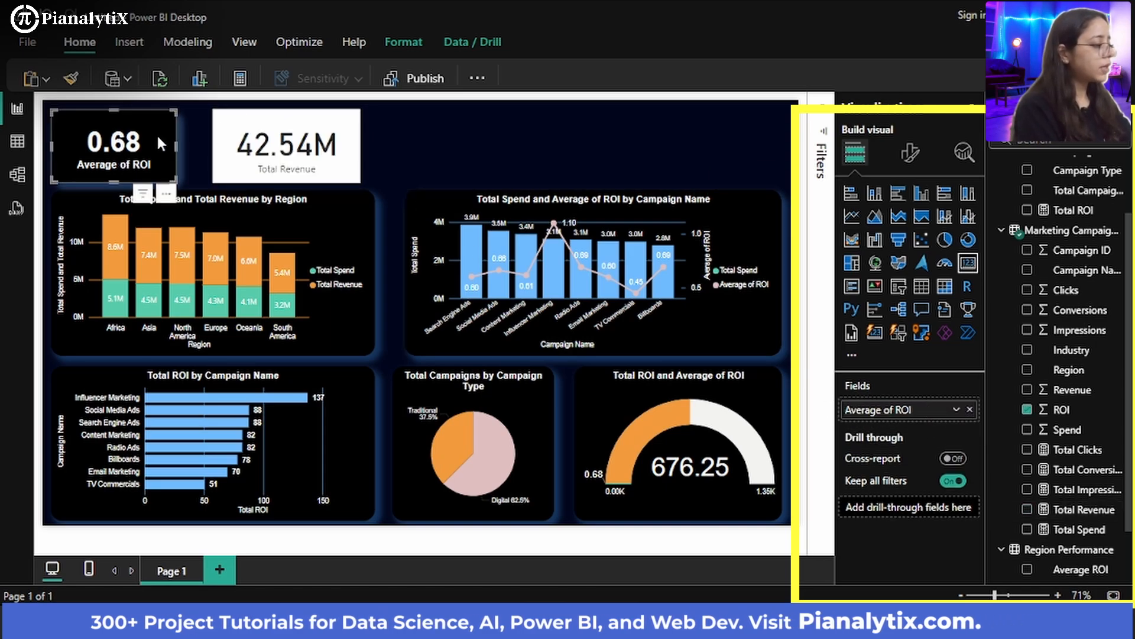
pyautogui.click(70, 79)
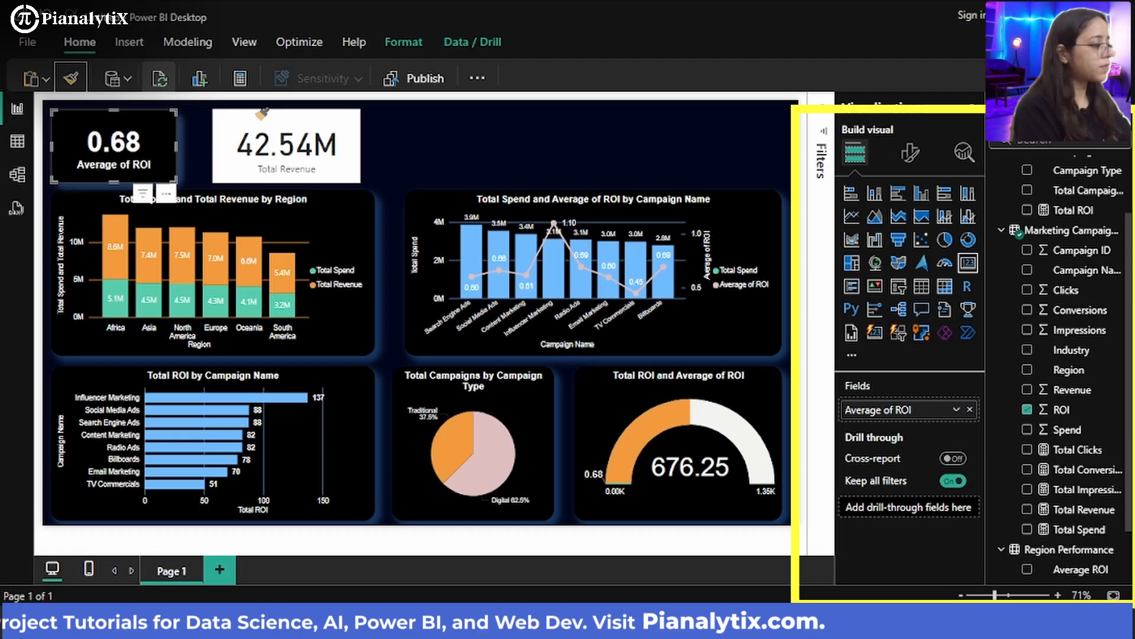
pyautogui.click(355, 144)
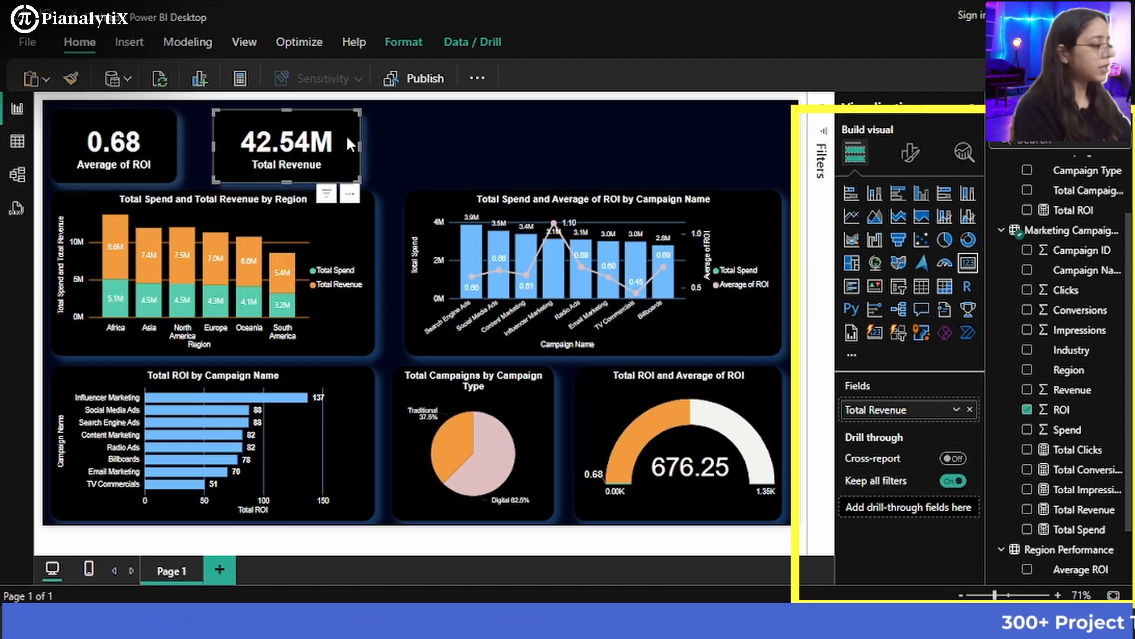
pyautogui.click(406, 143)
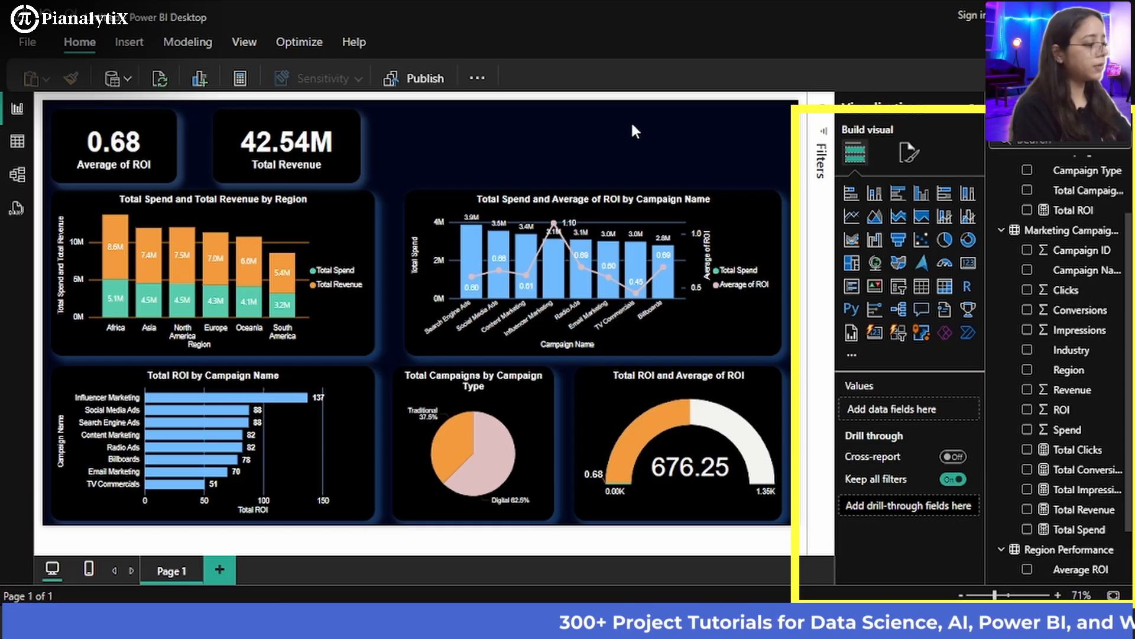
# Add a third card next to the Total Revenue card, resize it to match, and assign Total Spend to it
pyautogui.click(968, 263)
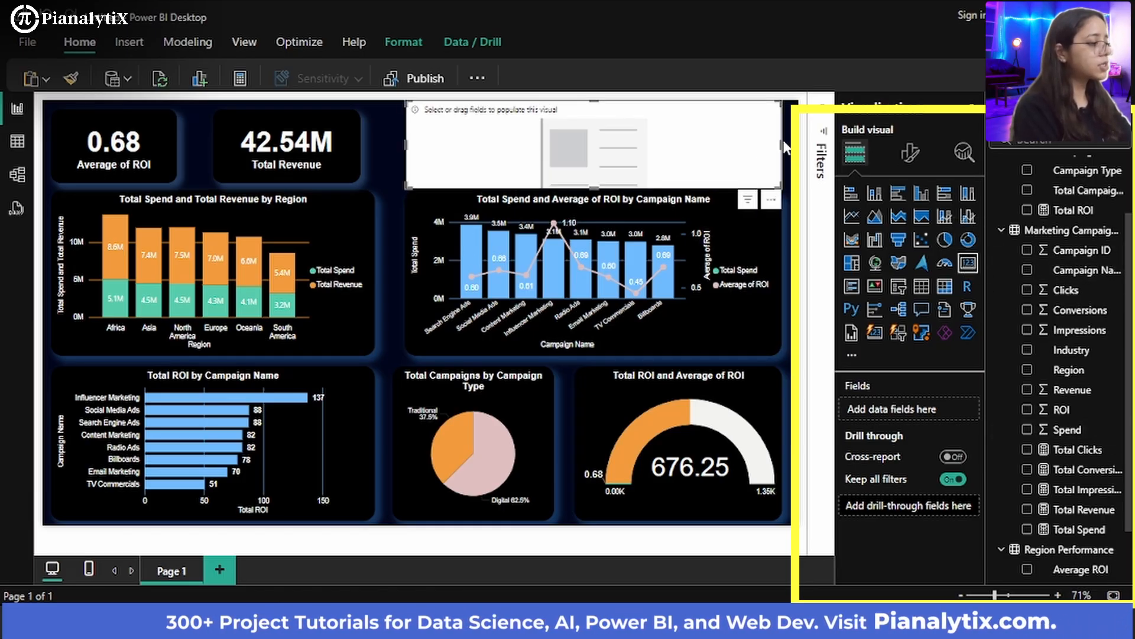
pyautogui.moveTo(780, 145); pyautogui.dragTo(592, 141)
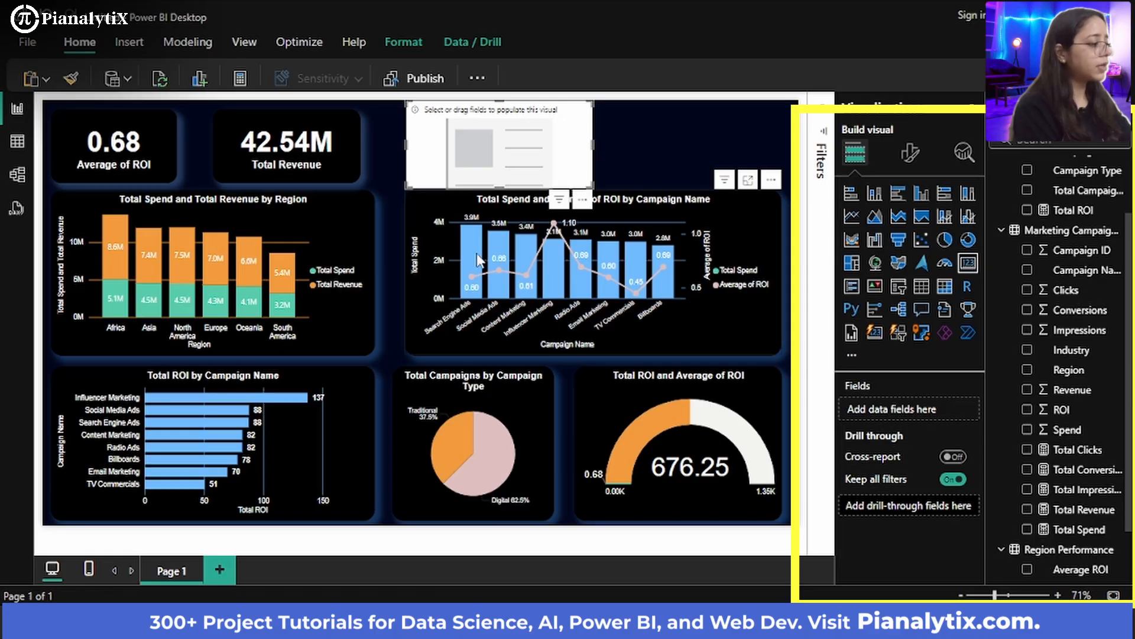
pyautogui.moveTo(499, 184); pyautogui.dragTo(508, 173)
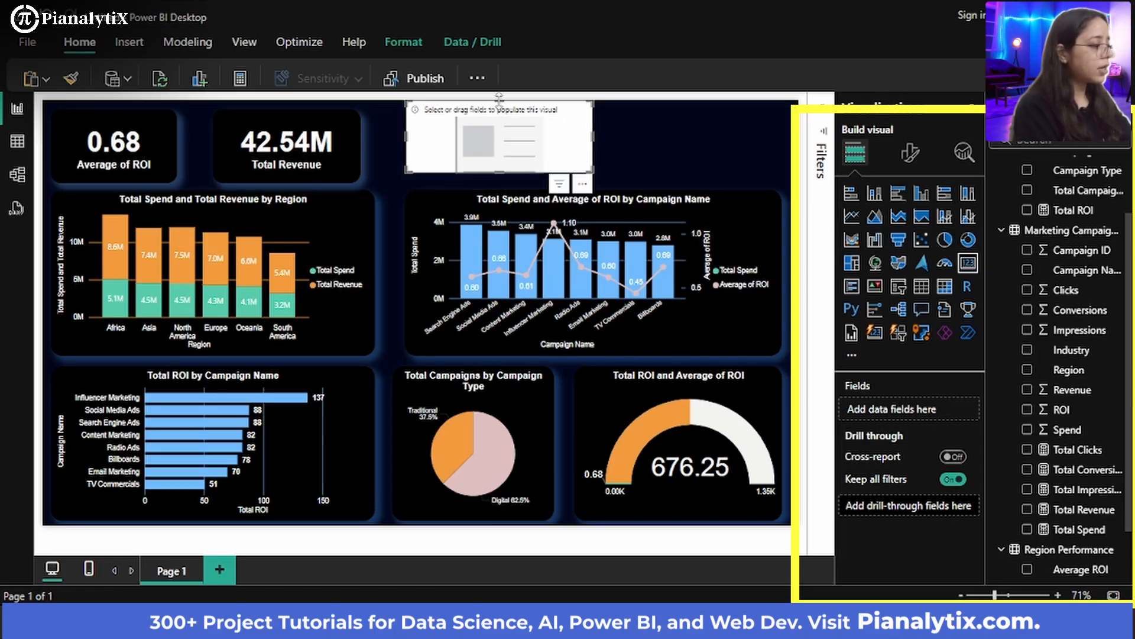
pyautogui.moveTo(499, 104); pyautogui.dragTo(499, 110)
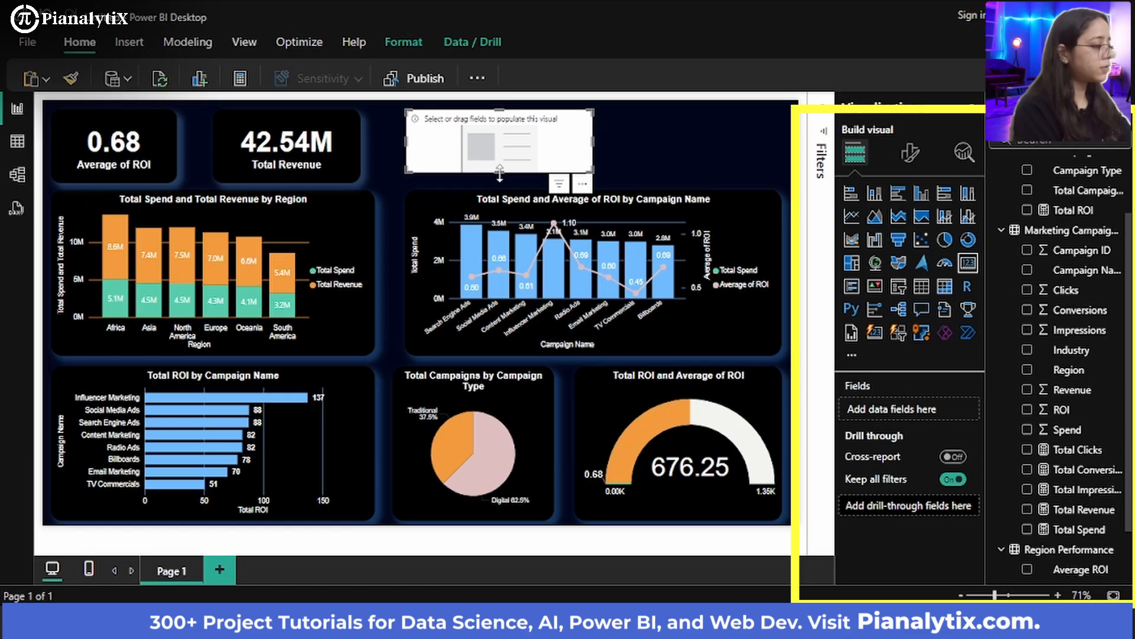
pyautogui.moveTo(498, 171); pyautogui.dragTo(495, 182)
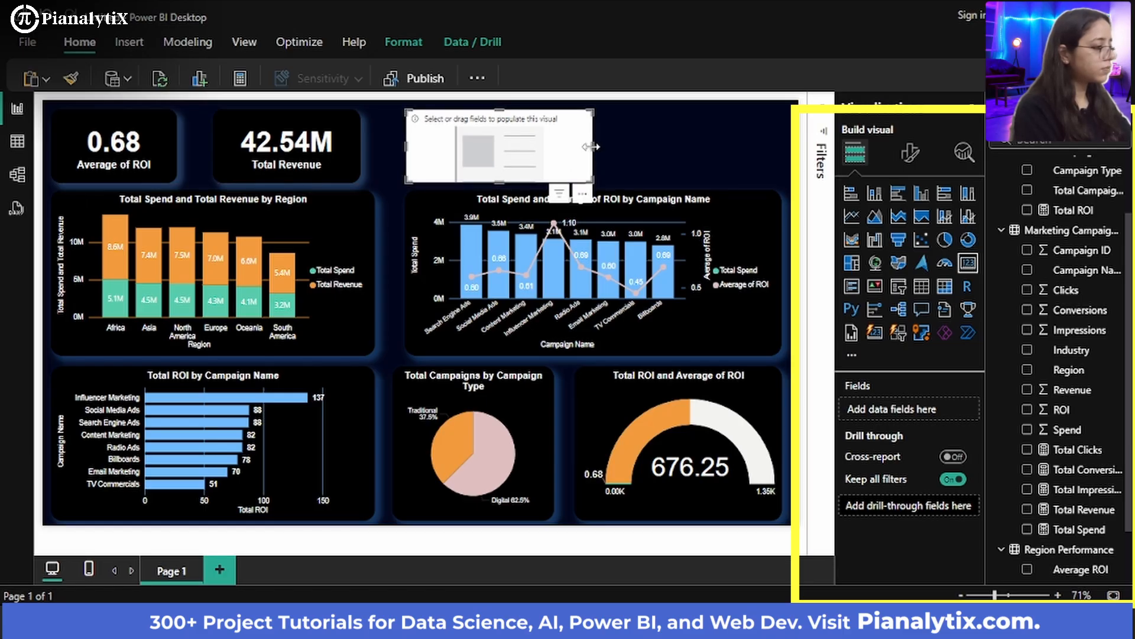
pyautogui.moveTo(590, 147); pyautogui.dragTo(552, 153)
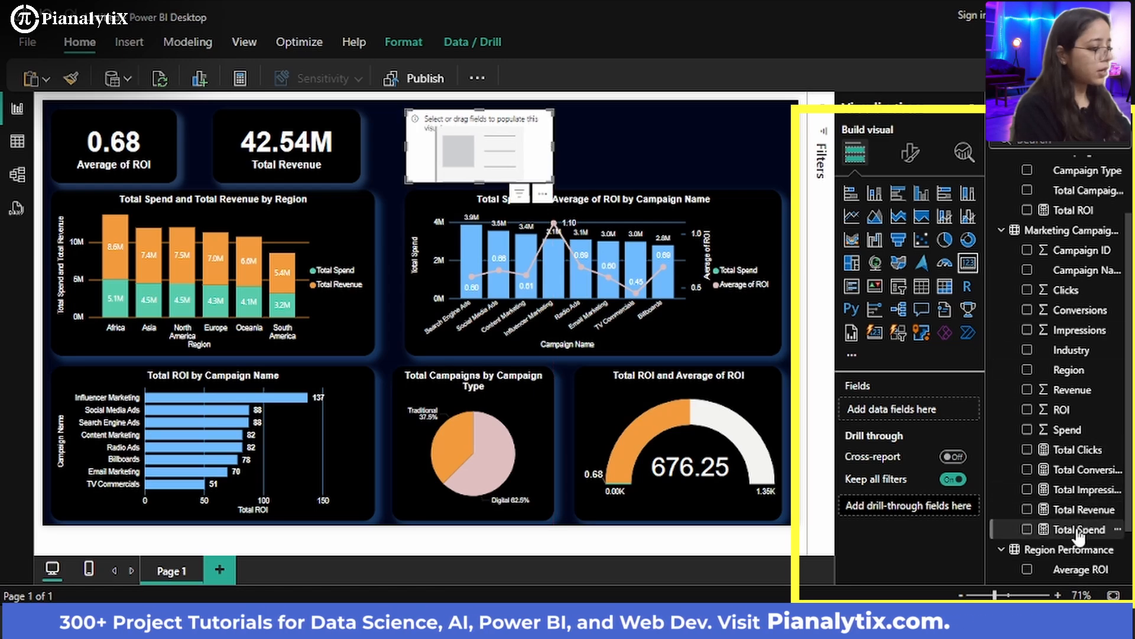
pyautogui.moveTo(1065, 529); pyautogui.dragTo(915, 408)
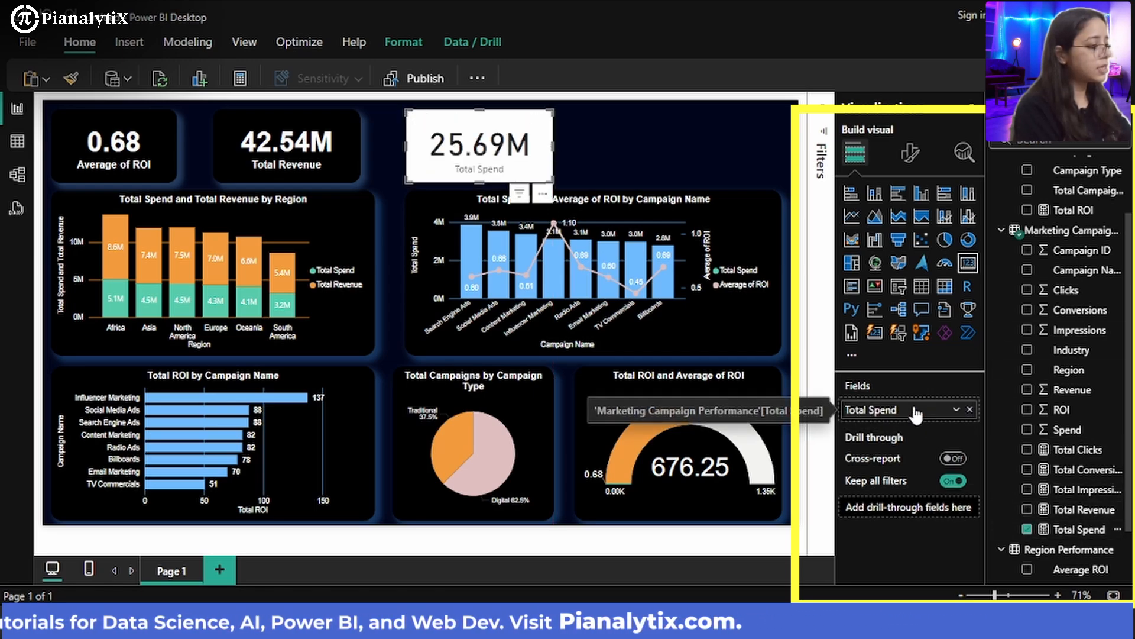
# Copy the Total Revenue card's formatting onto the Total Spend card with Format painter
pyautogui.click(341, 172)
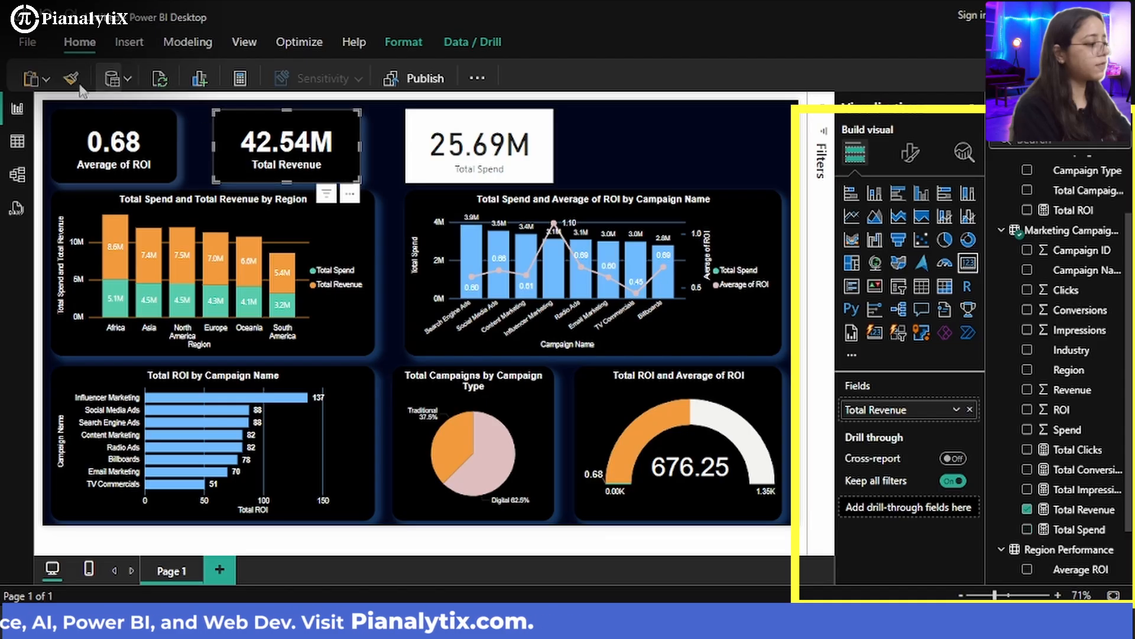
pyautogui.click(430, 161)
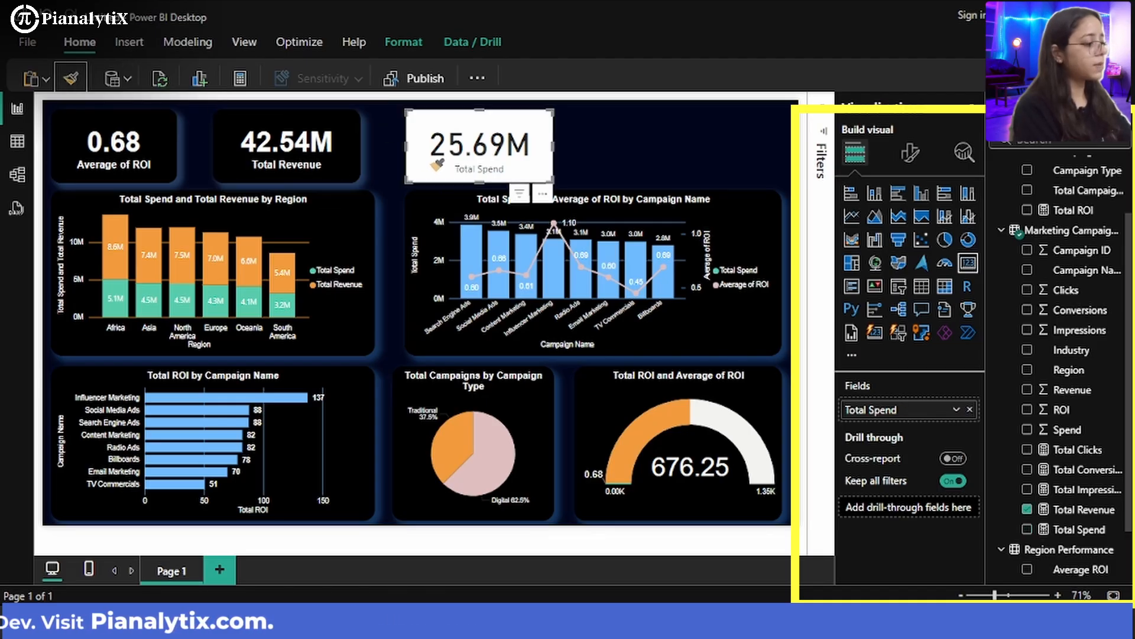
pyautogui.click(689, 146)
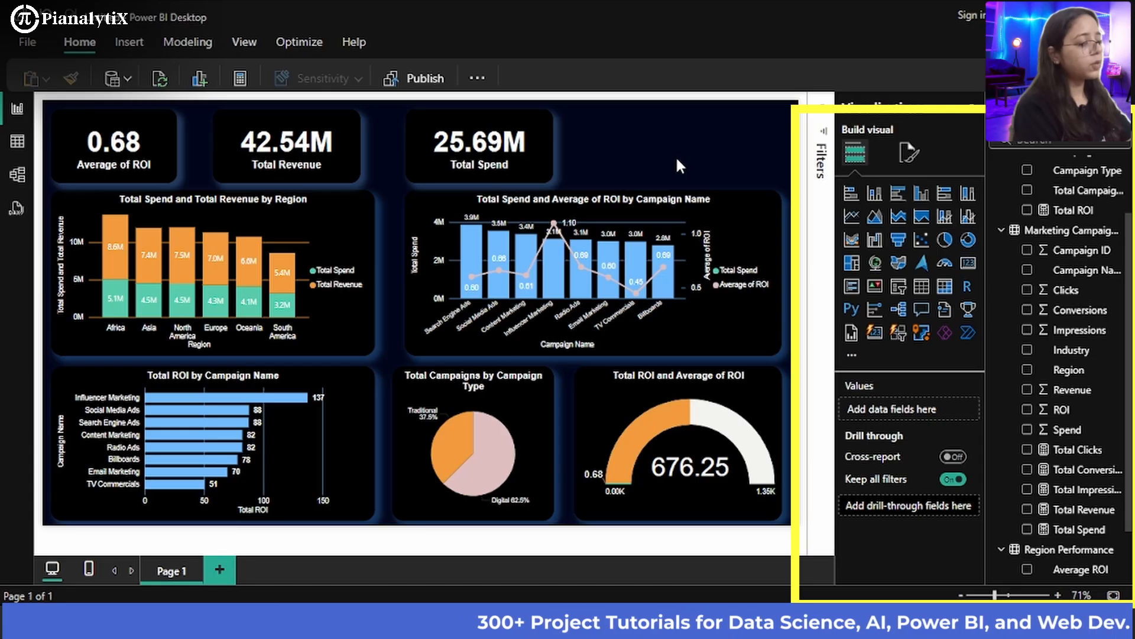
# Add a fourth, empty card beyond the Total Spend card, size it like the other cards and align it with the chart's right edge below
pyautogui.click(969, 266)
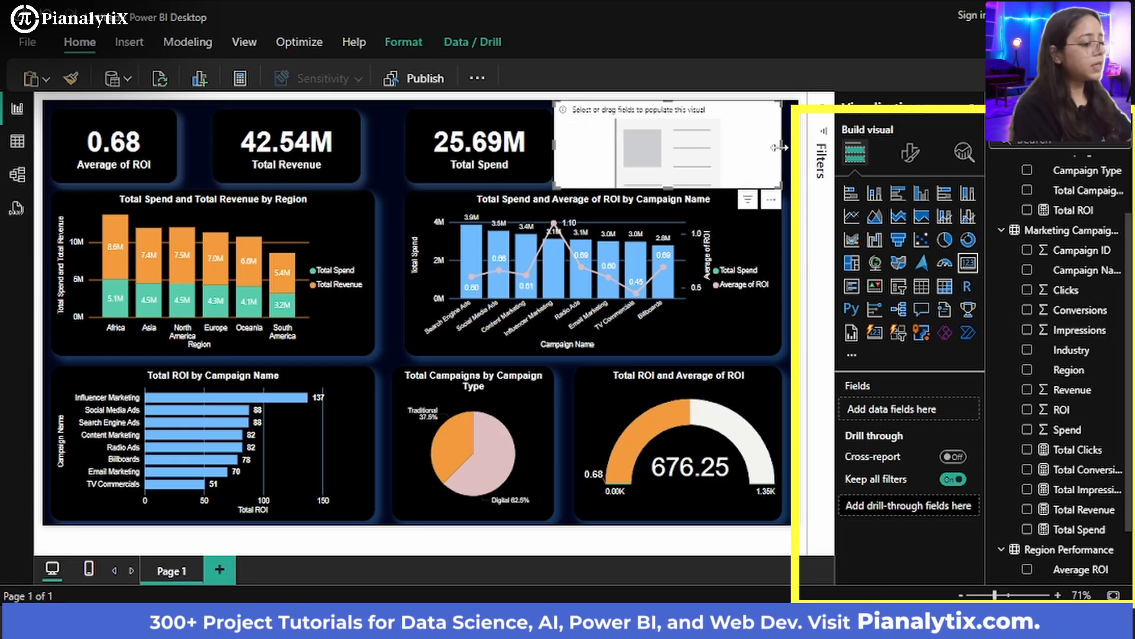
pyautogui.moveTo(779, 147); pyautogui.dragTo(720, 144)
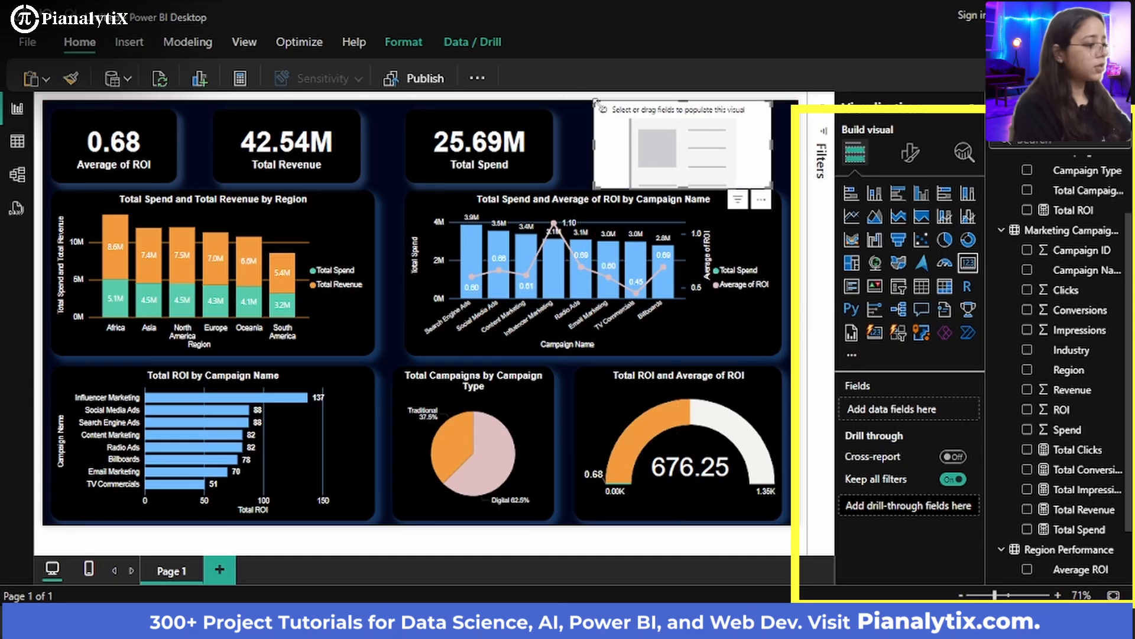
pyautogui.moveTo(595, 102); pyautogui.dragTo(609, 121)
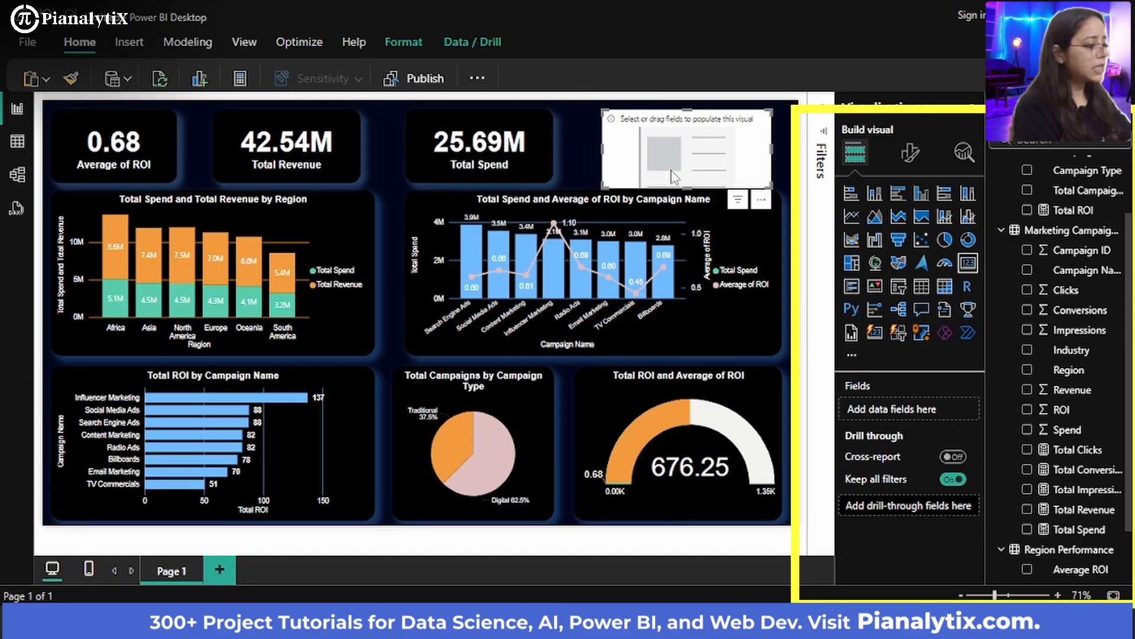
pyautogui.moveTo(687, 184); pyautogui.dragTo(689, 178)
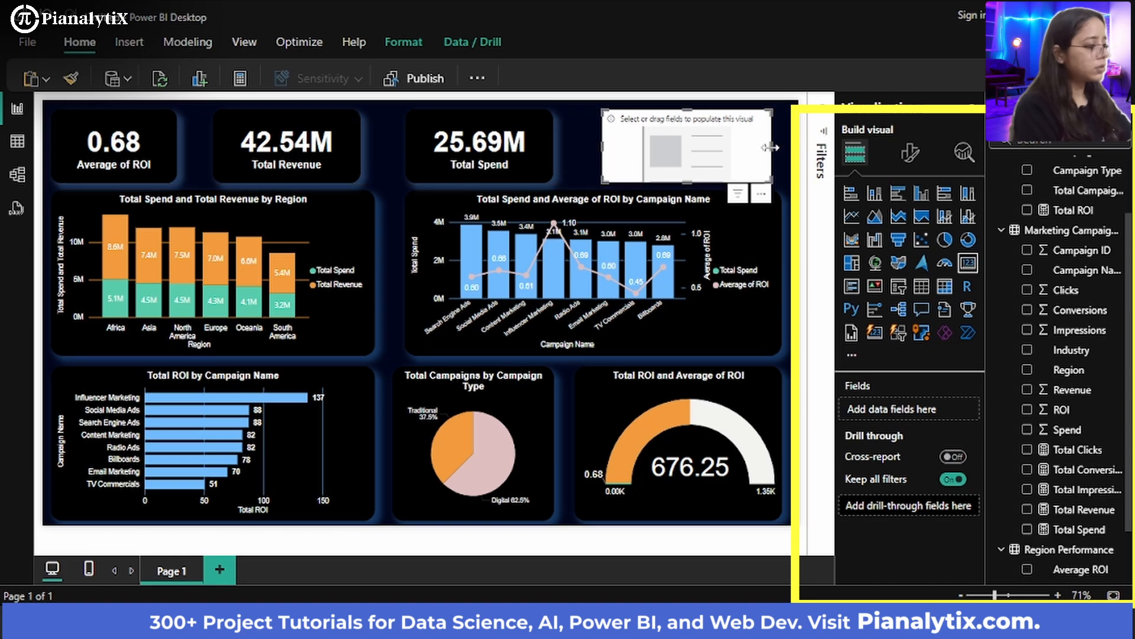
pyautogui.moveTo(769, 147)
pyautogui.mouseDown()
pyautogui.moveTo(781, 154)
pyautogui.moveTo(750, 152)
pyautogui.mouseUp()
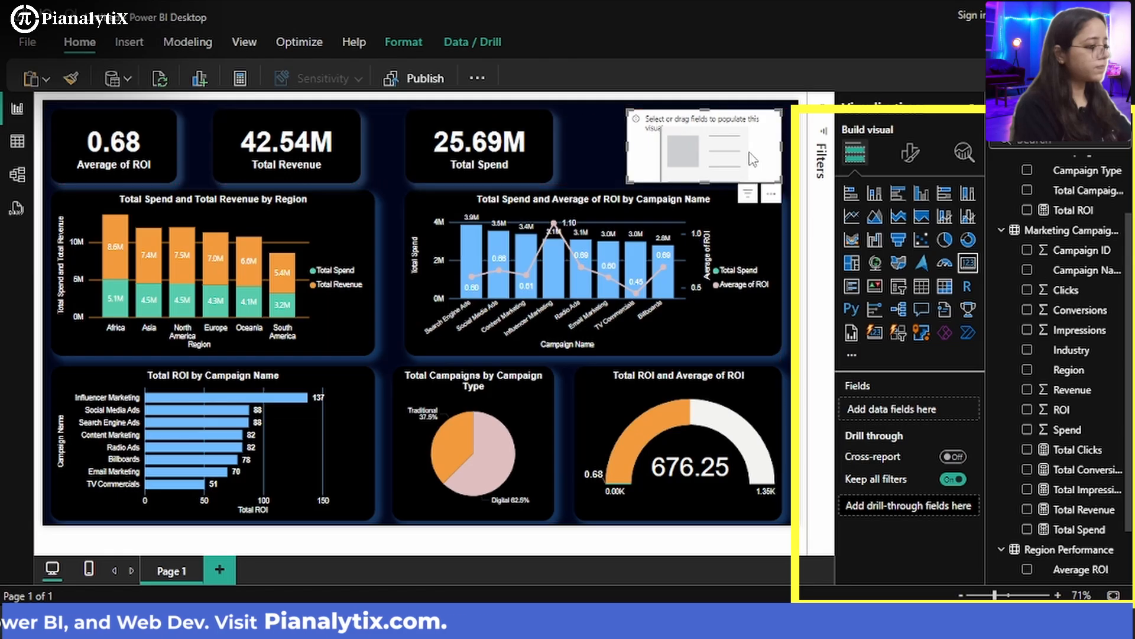
# Shift the Total Spend and Total Revenue cards slightly to the right to even out the spacing in the card row
pyautogui.moveTo(548, 161); pyautogui.dragTo(558, 161)
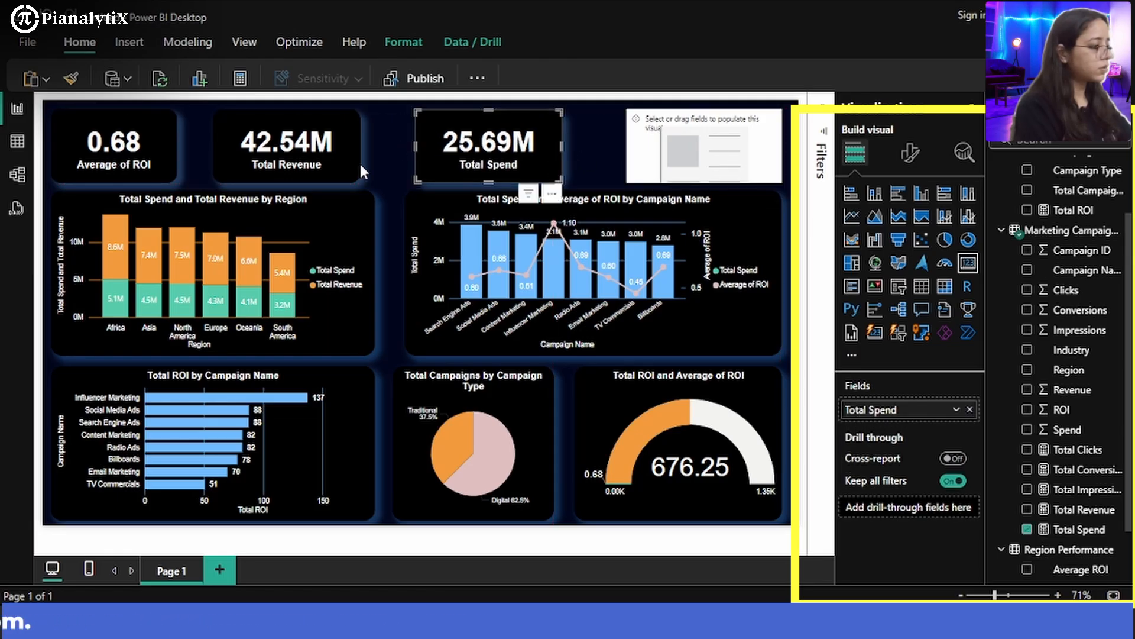
pyautogui.moveTo(361, 164); pyautogui.dragTo(388, 162)
pyautogui.click(388, 162)
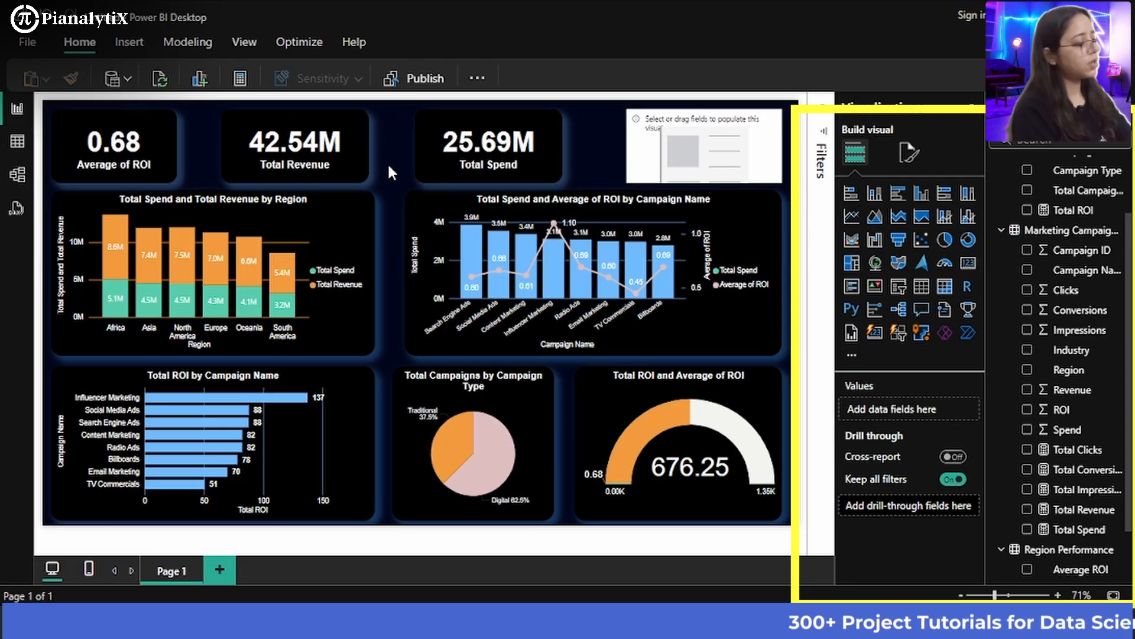
# Create a new measure named Best Campaign and begin its formula with CALCULATE(MAX(
pyautogui.click(751, 178)
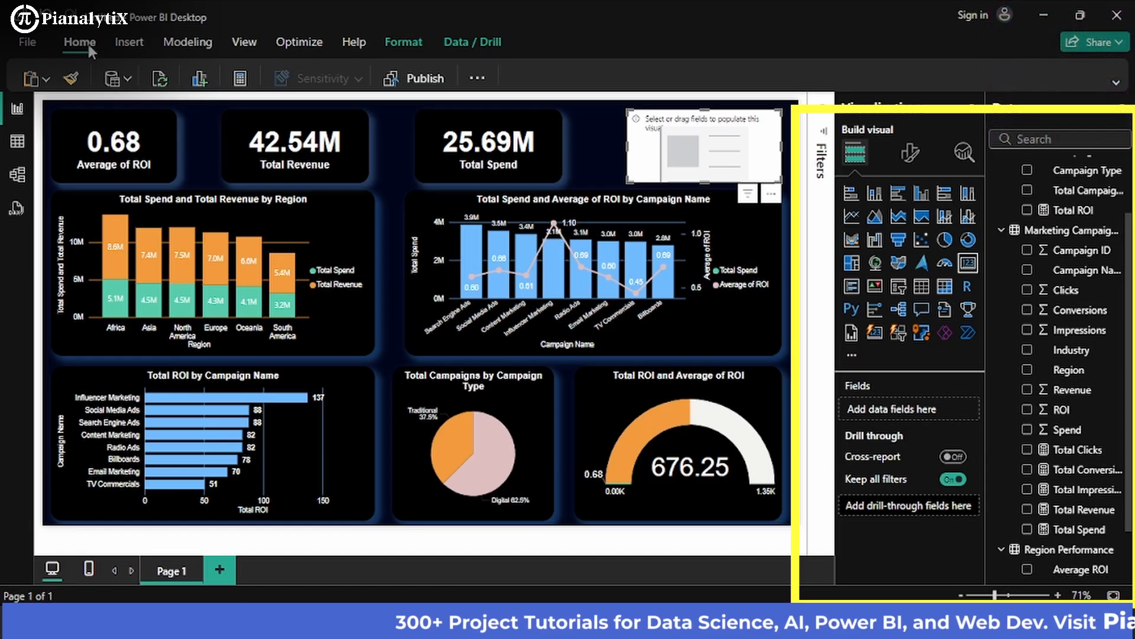
pyautogui.click(1116, 87)
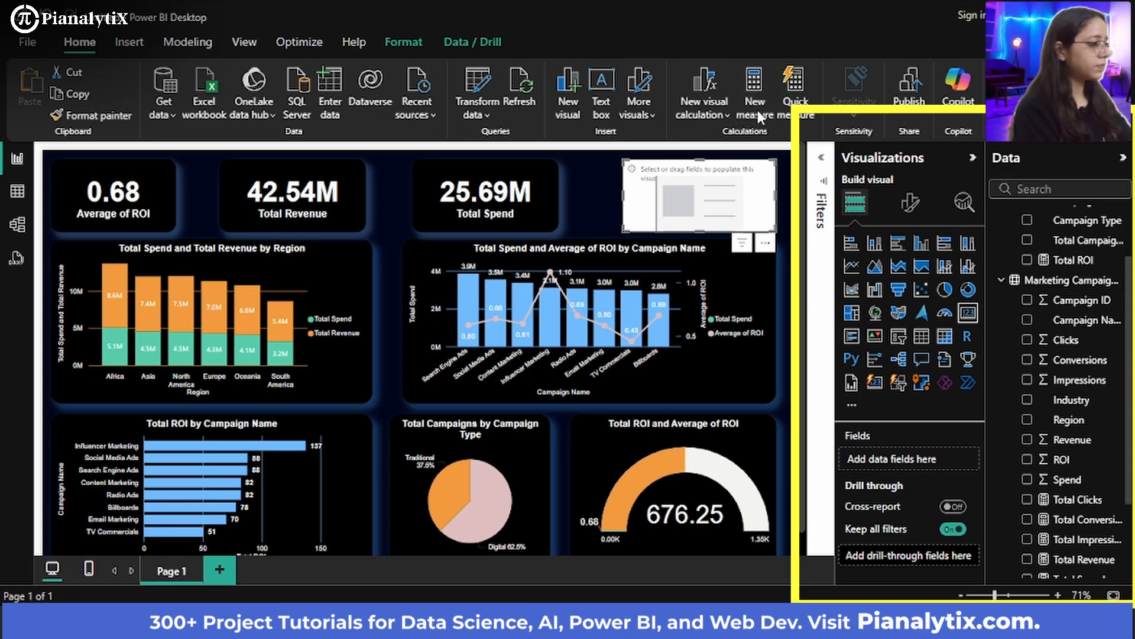
pyautogui.click(757, 110)
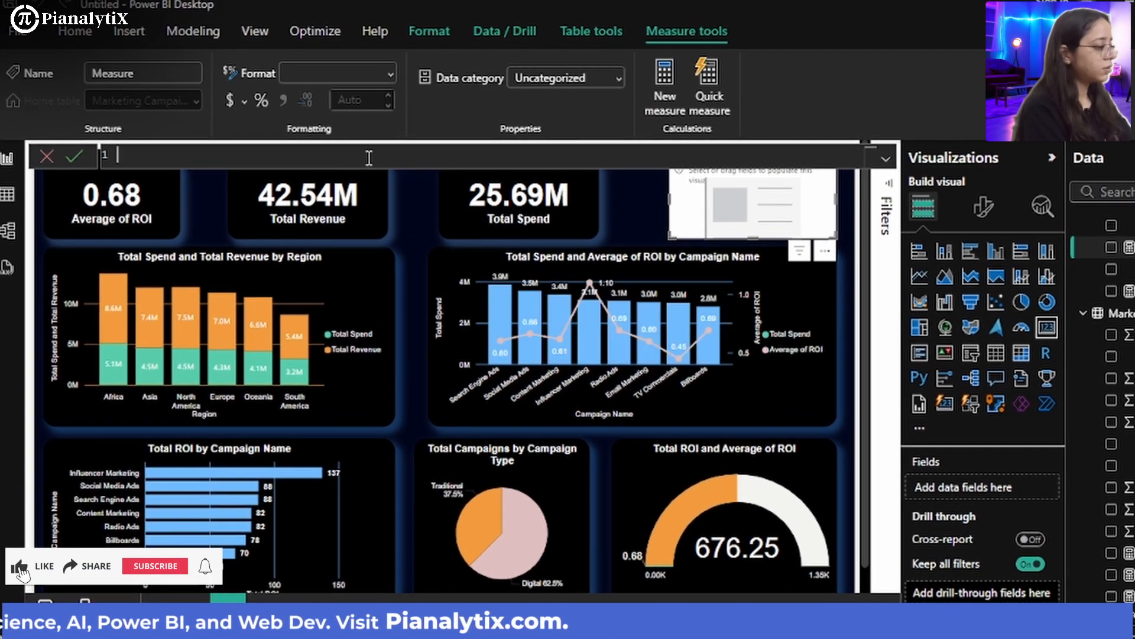
pyautogui.write('B')
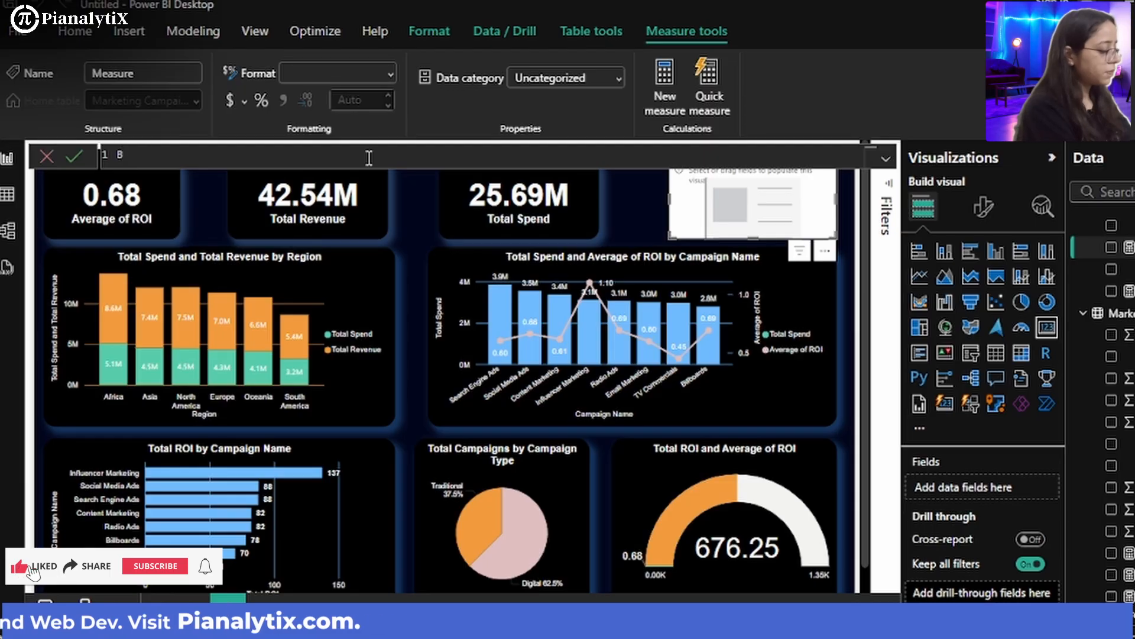
pyautogui.write('est Campaig')
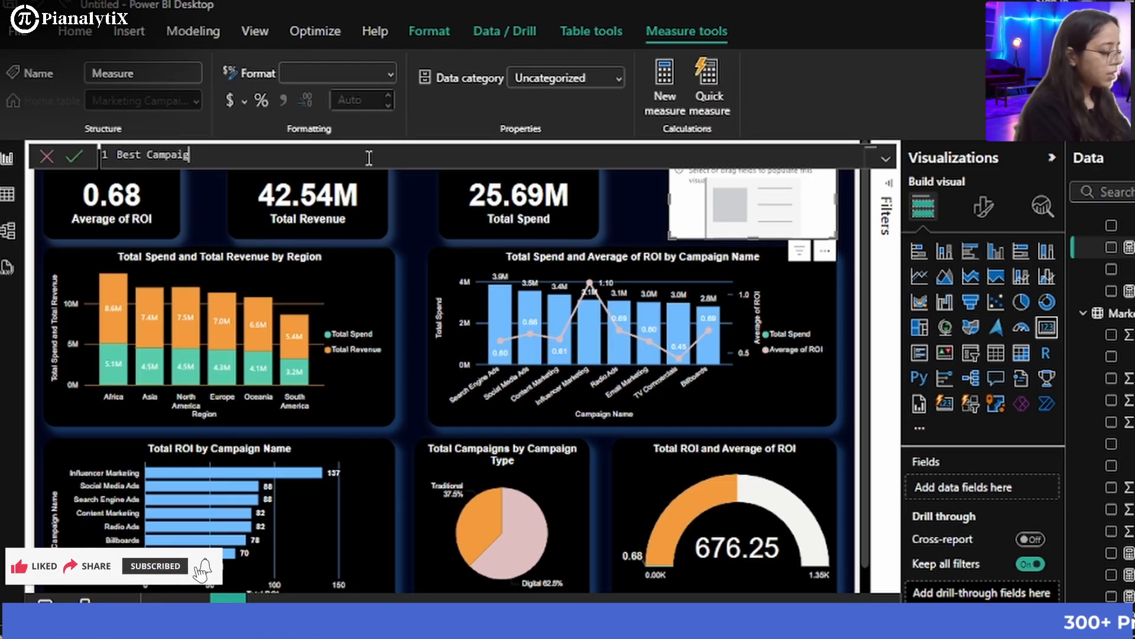
pyautogui.write('n =')
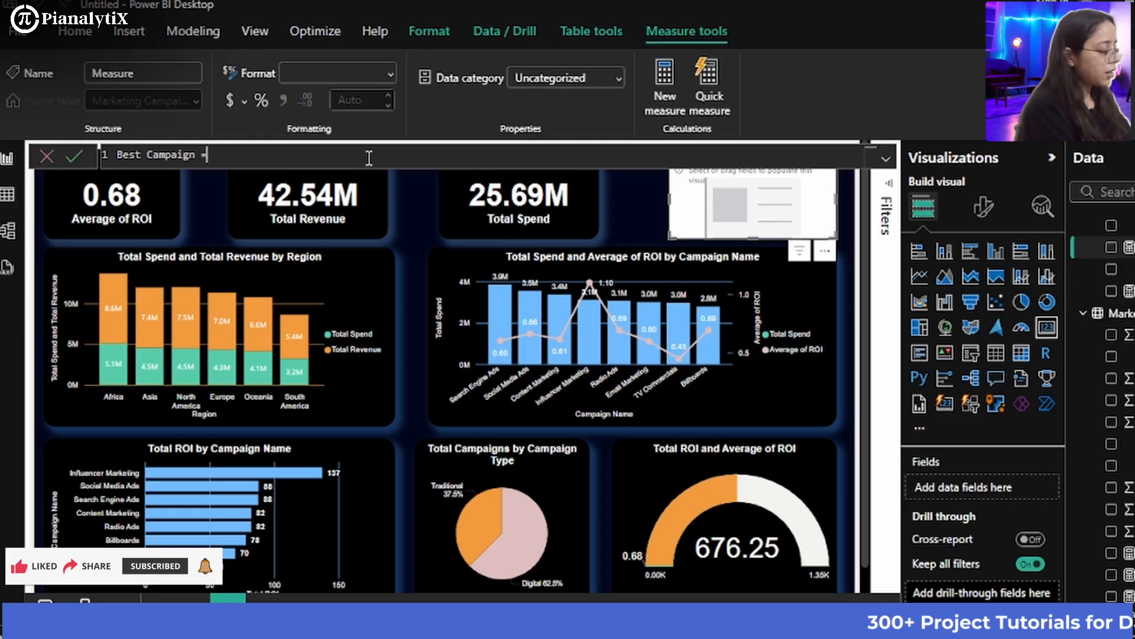
pyautogui.write(' Cal')
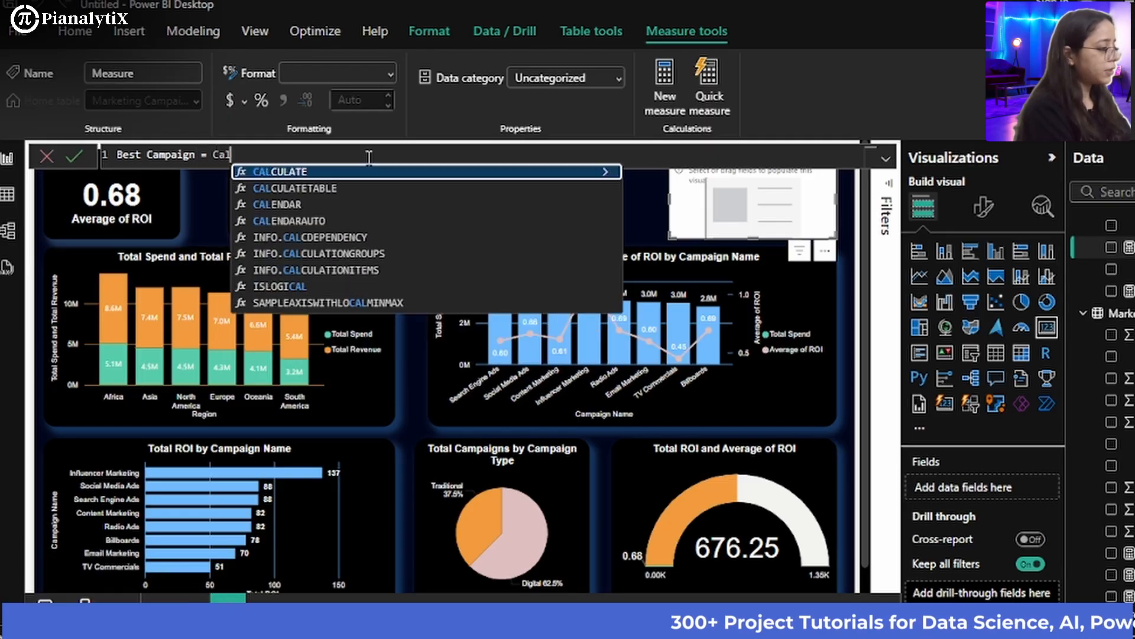
pyautogui.press('Tab')
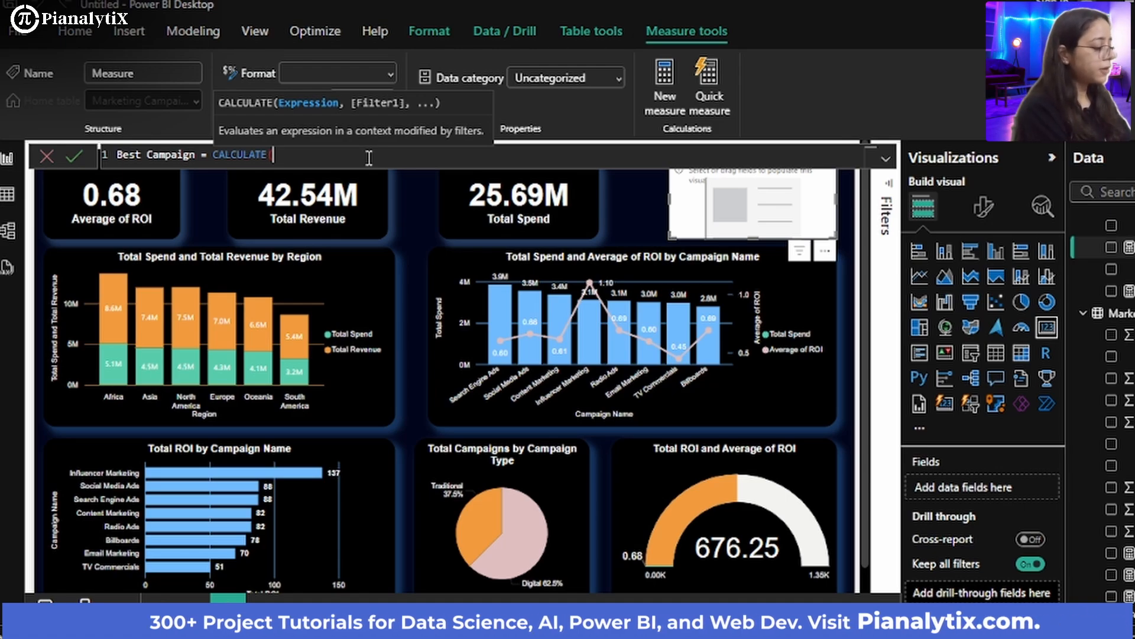
pyautogui.write('max')
pyautogui.press('Tab')
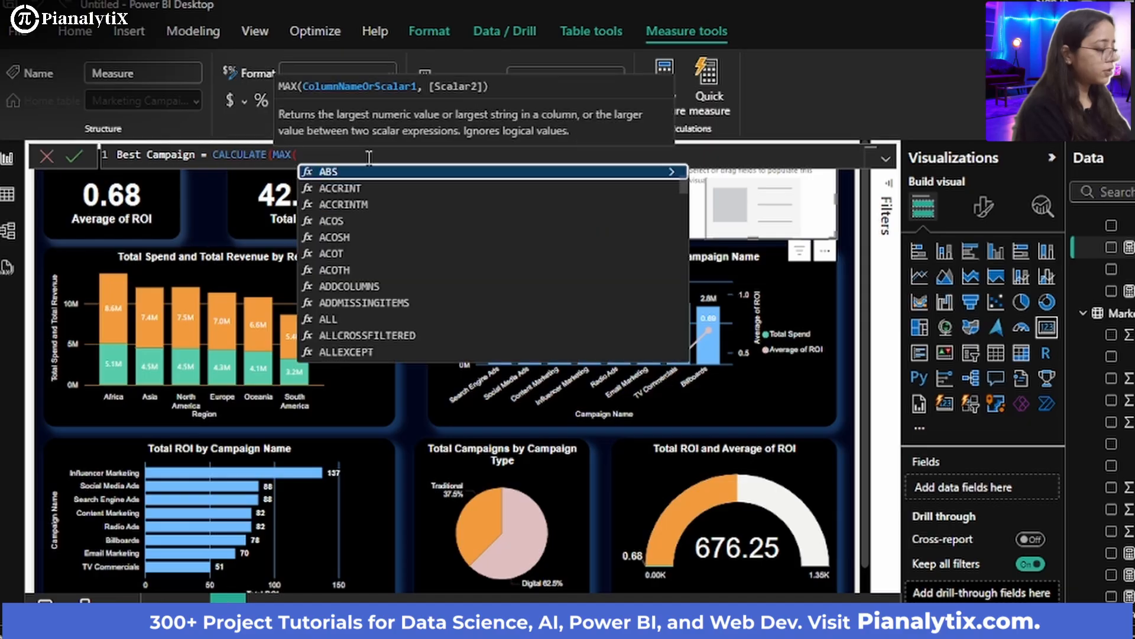
# Complete the MAX expression with the column 'Marketing Campaign Performance'[Campaign Name]
pyautogui.write('marke')
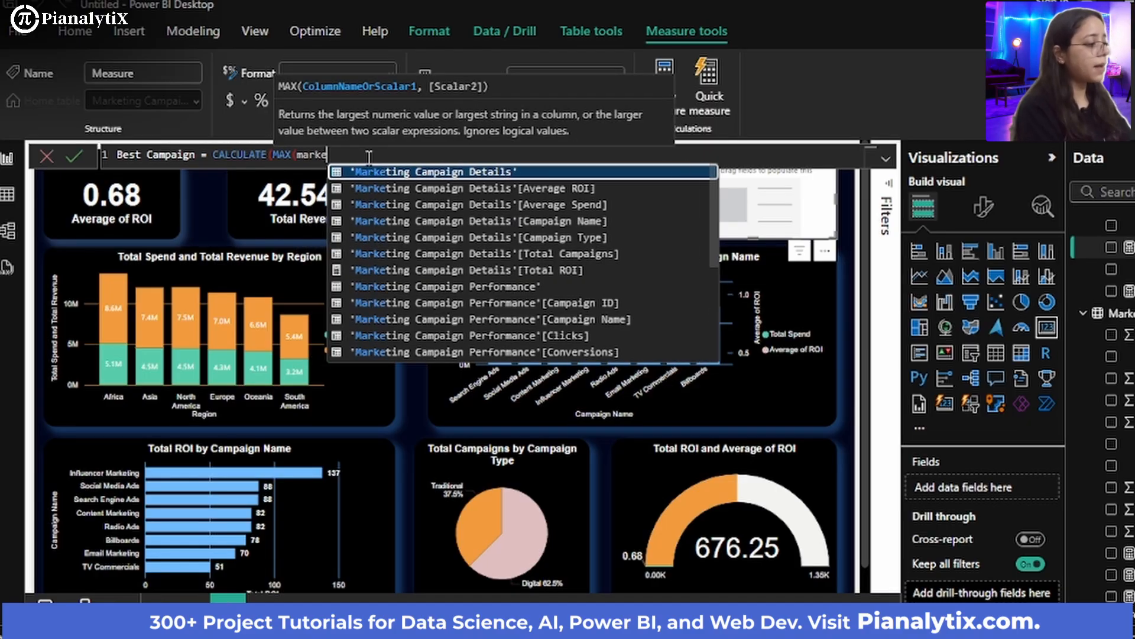
pyautogui.press('Down')
pyautogui.press('Down')
pyautogui.press('Down')
pyautogui.press('Down')
pyautogui.press('Down')
pyautogui.press('Down')
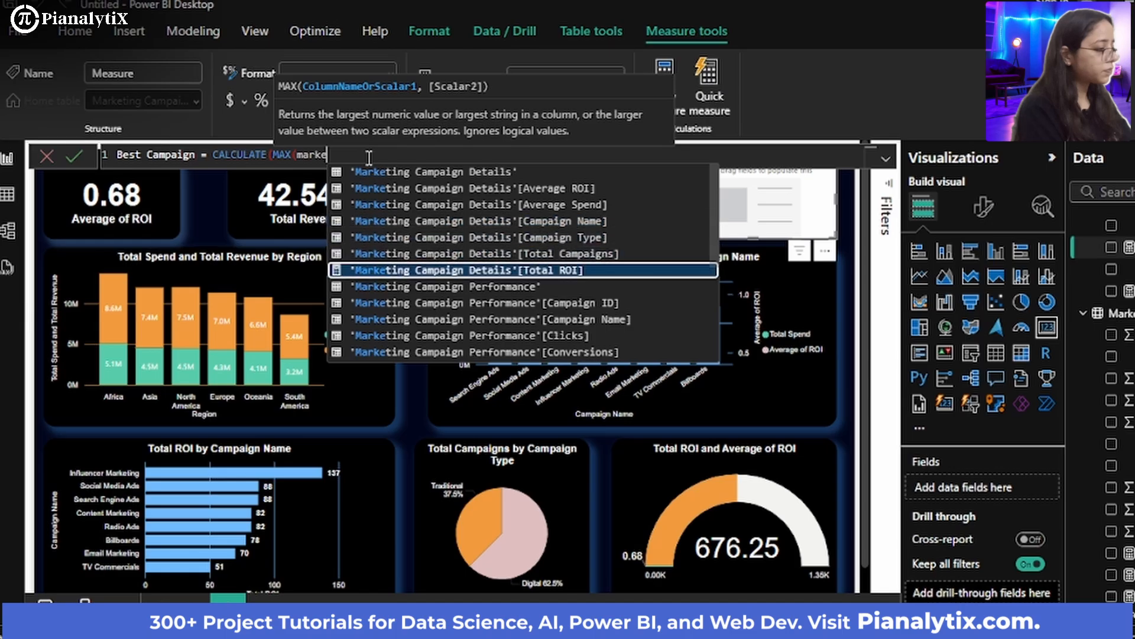
pyautogui.press('Tab')
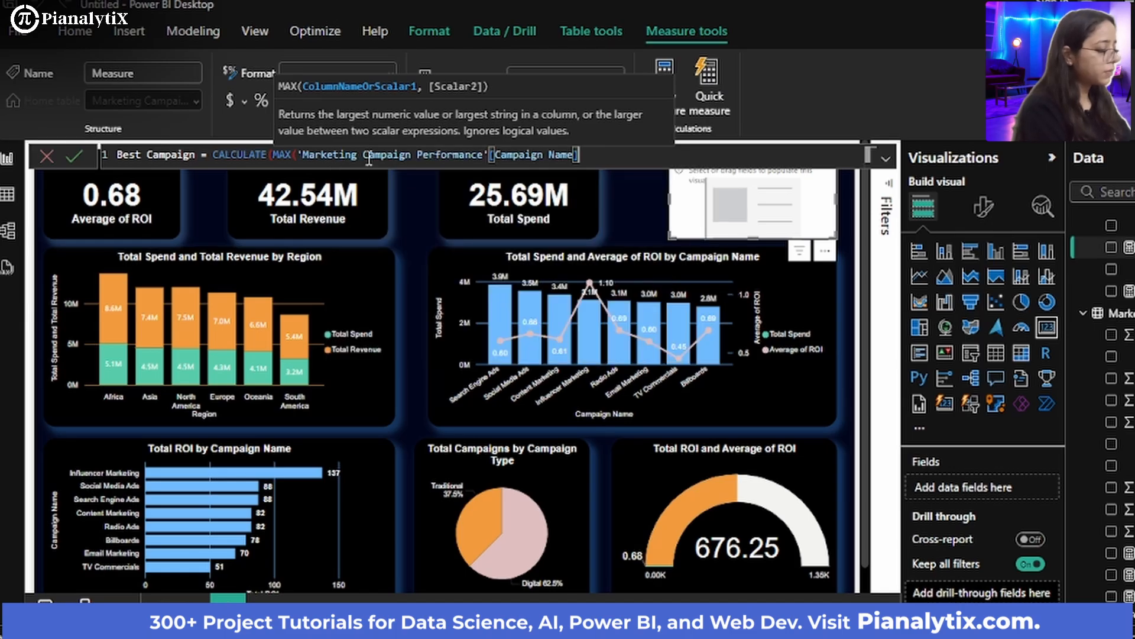
pyautogui.write(')')
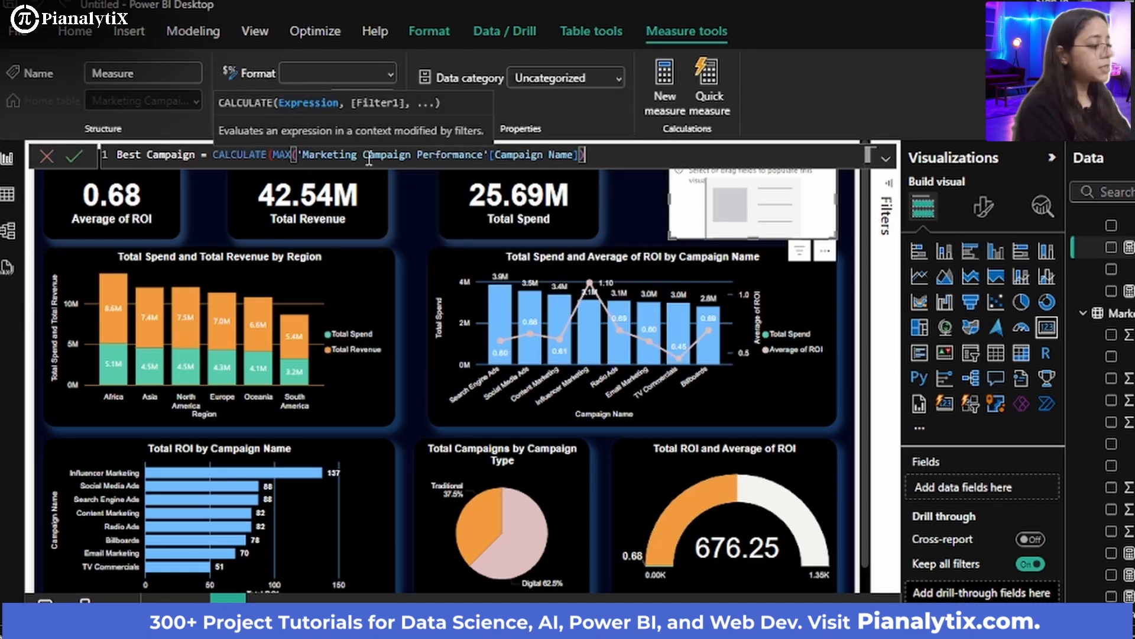
# Start the CALCULATE filter argument with the column 'Marketing Campaign Performance'[ROI]
pyautogui.write(',mar')
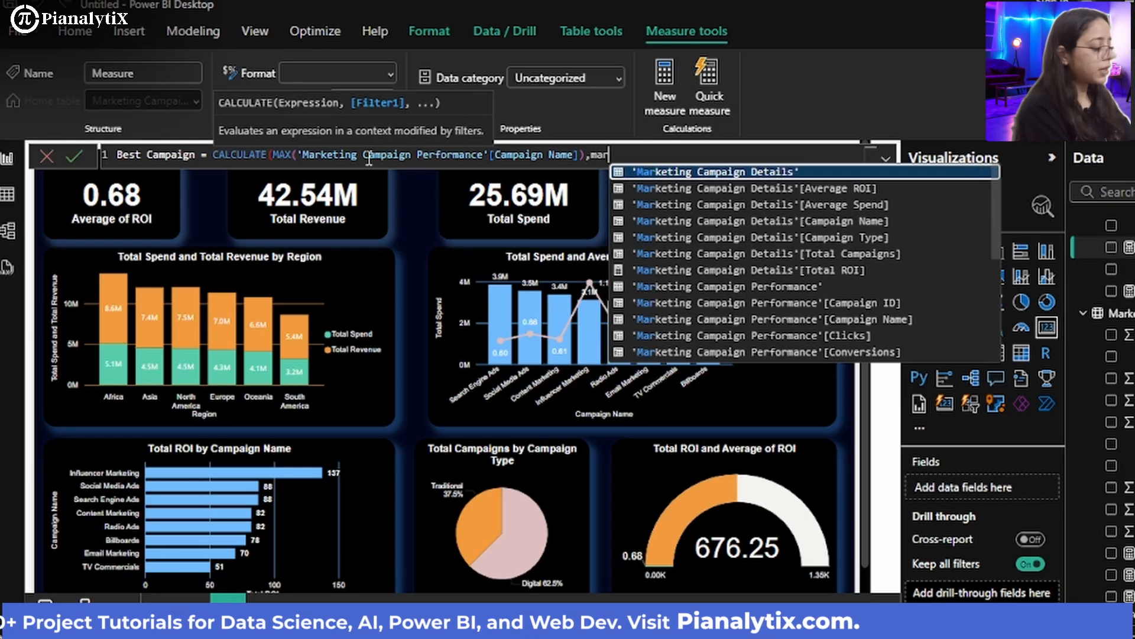
pyautogui.write('ket')
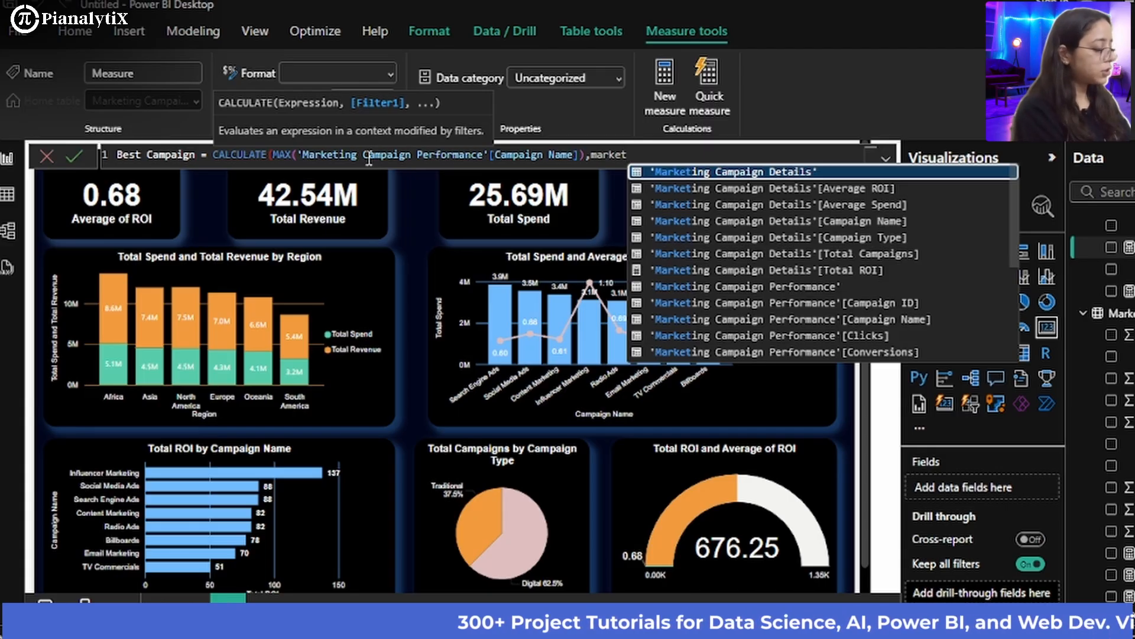
pyautogui.write('c')
pyautogui.press('BackSpace')
pyautogui.press('BackSpace')
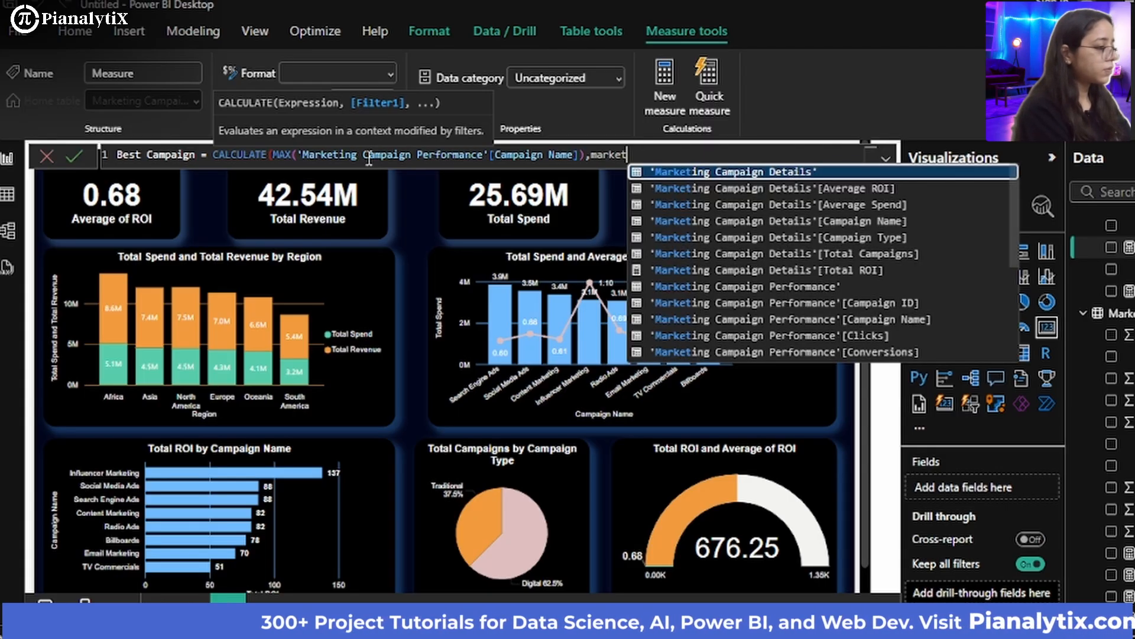
pyautogui.press('Up')
pyautogui.press('Up')
pyautogui.press('Up')
pyautogui.press('Up')
pyautogui.press('Up')
pyautogui.press('Up')
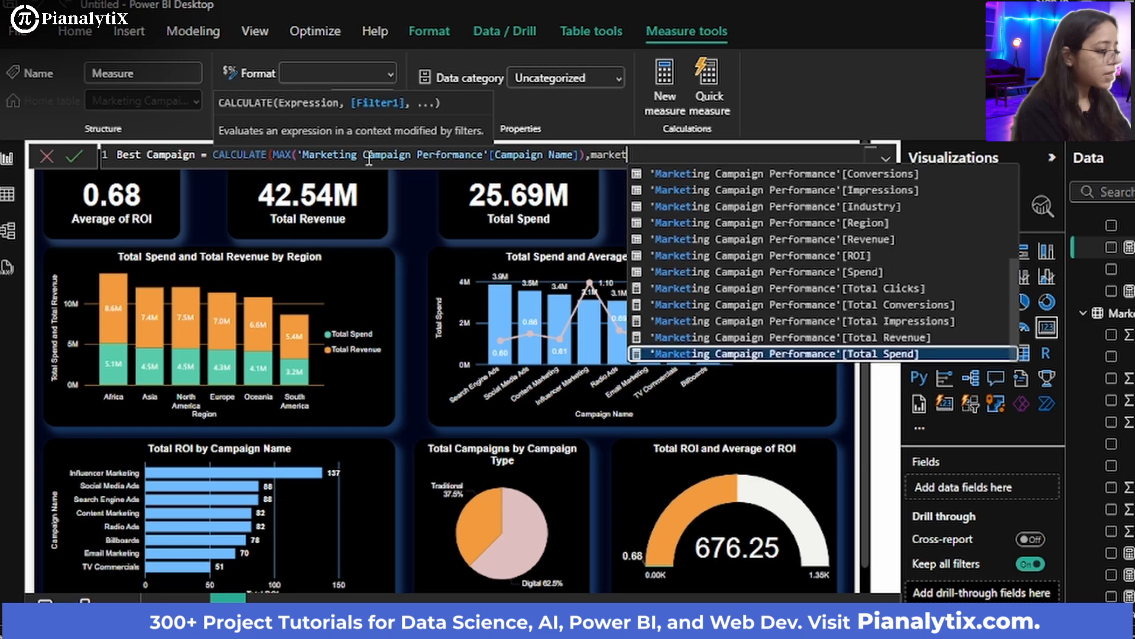
pyautogui.press('Up')
pyautogui.press('Tab')
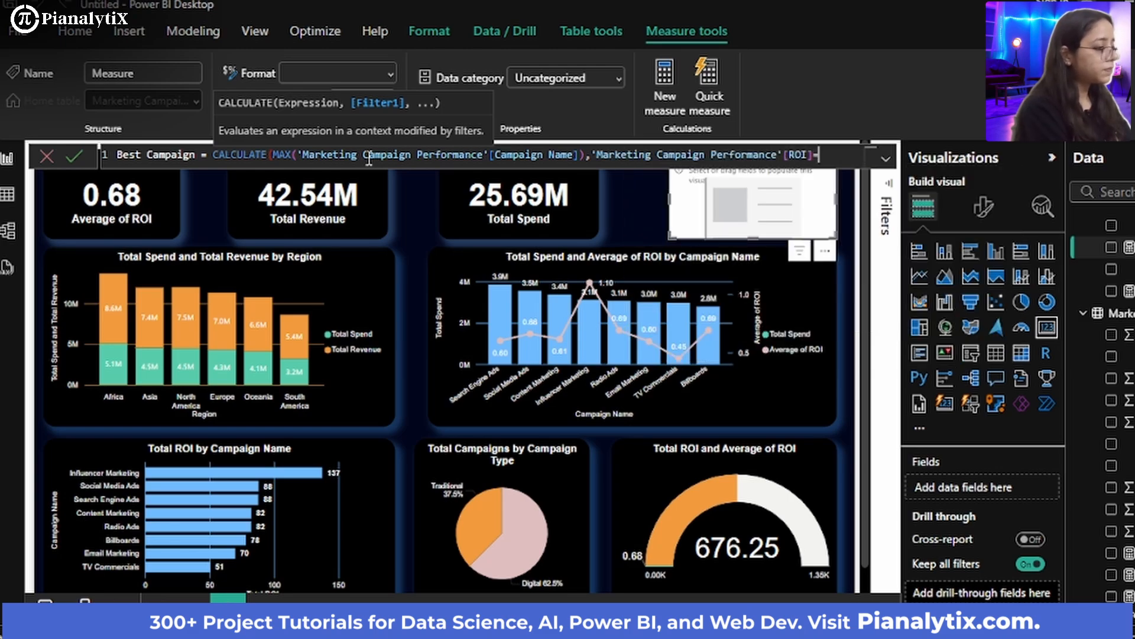
# Set the filter condition equal to MAX('Marketing Campaign Performance'[ROI])
pyautogui.write('=max')
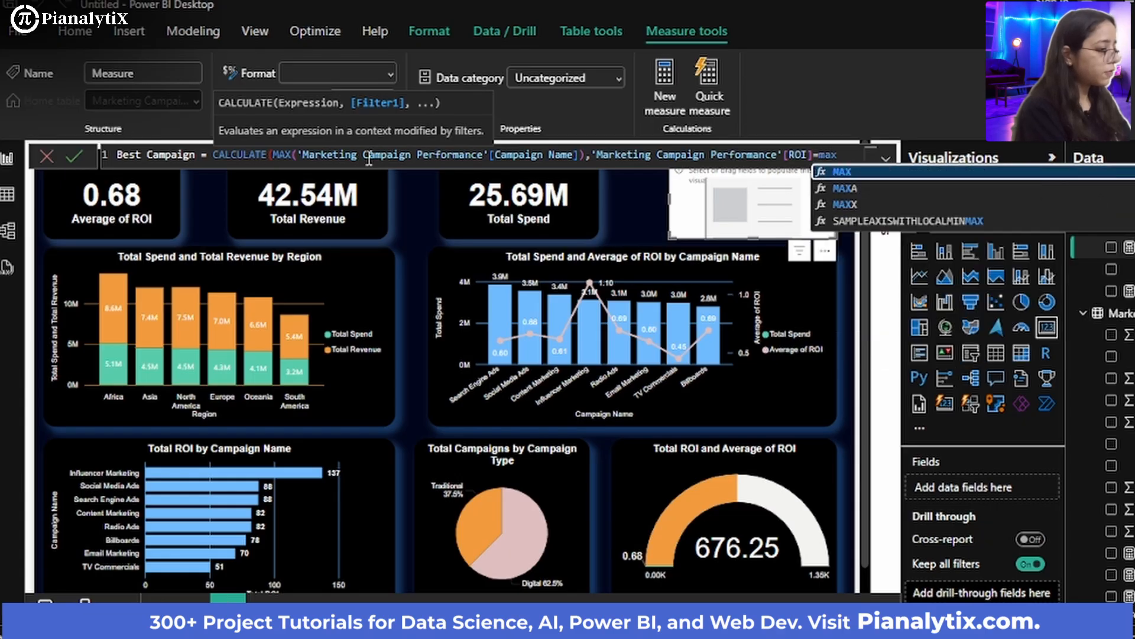
pyautogui.press('Tab')
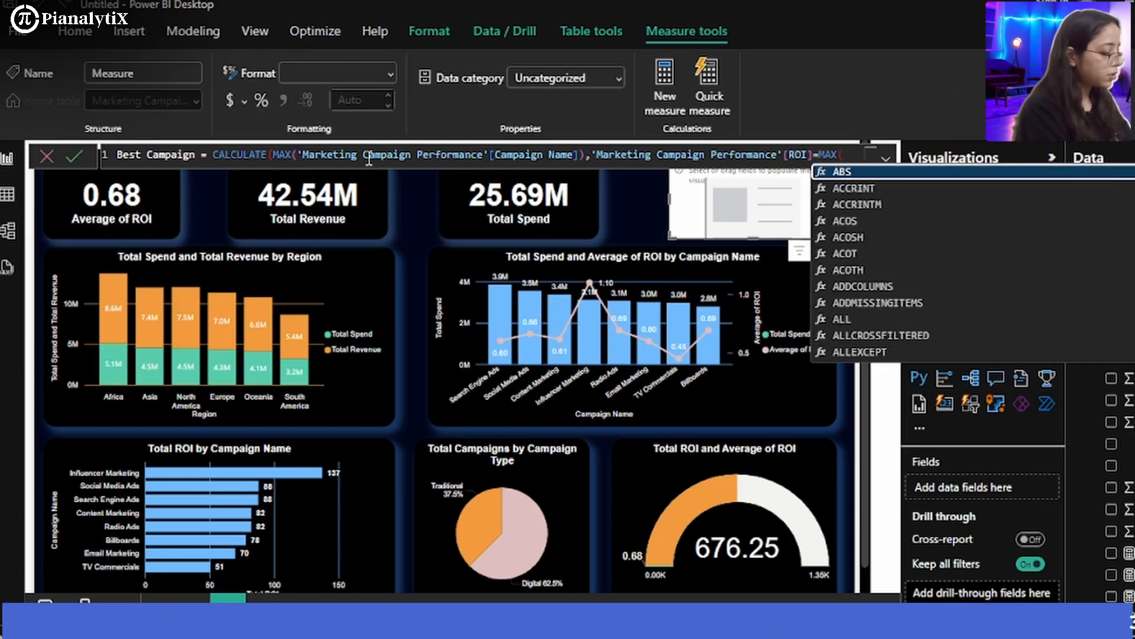
pyautogui.write('marketing')
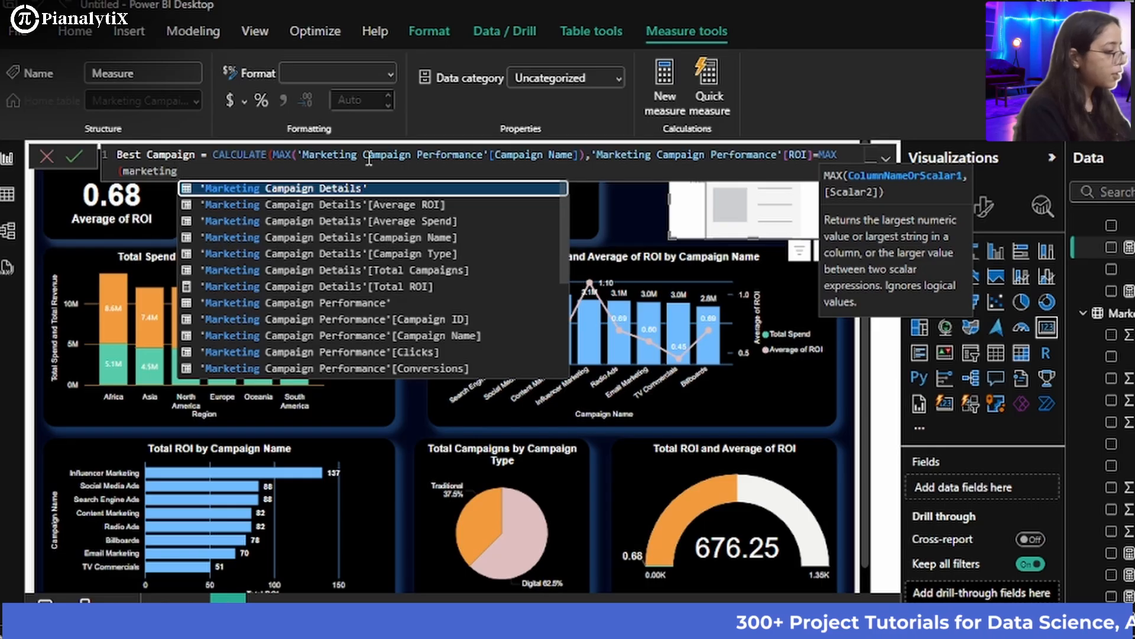
pyautogui.press('Down')
pyautogui.press('Down')
pyautogui.press('Down')
pyautogui.press('Down')
pyautogui.press('Down')
pyautogui.press('Down')
pyautogui.press('Down')
pyautogui.press('Down')
pyautogui.press('Down')
pyautogui.press('Down')
pyautogui.press('Down')
pyautogui.press('Down')
pyautogui.press('Down')
pyautogui.press('Down')
pyautogui.press('Down')
pyautogui.press('Down')
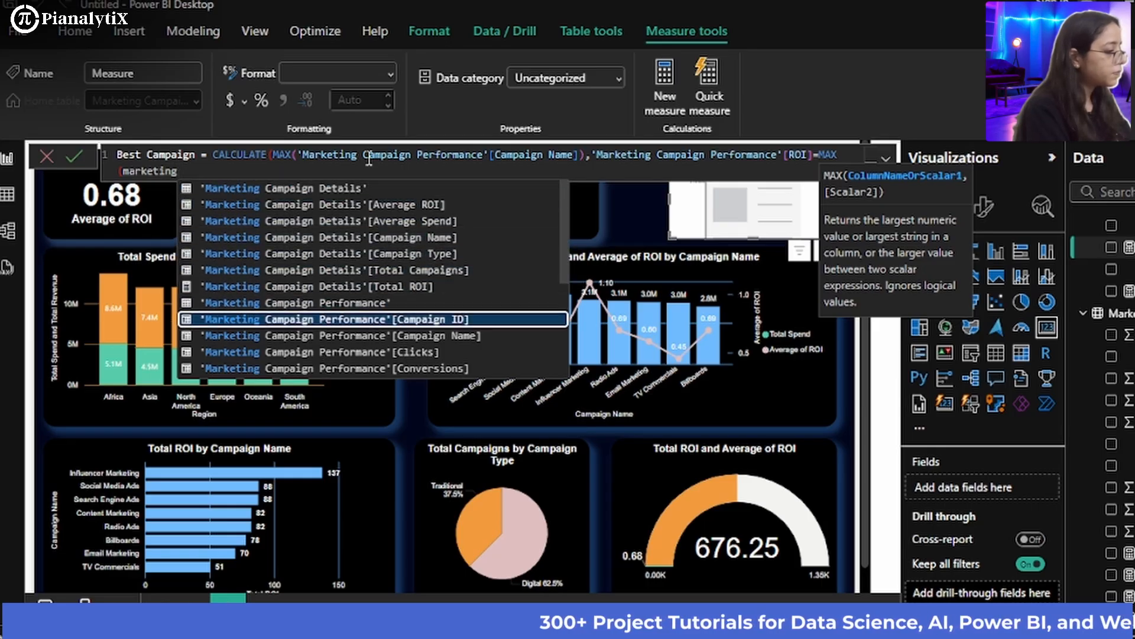
pyautogui.press('Down')
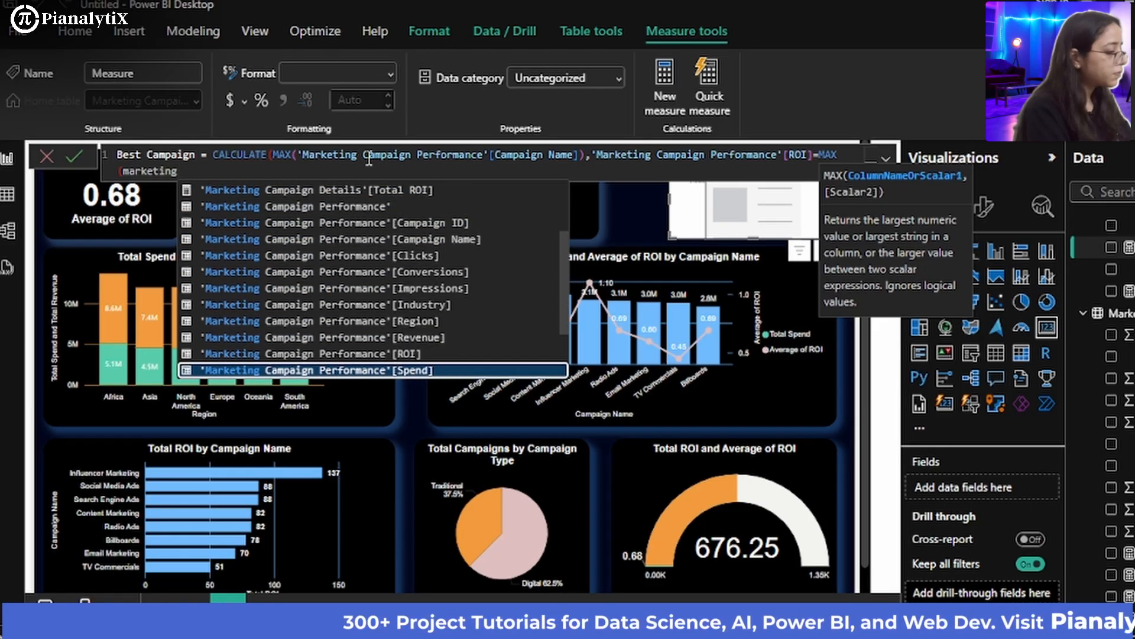
pyautogui.press('Up')
pyautogui.press('Tab')
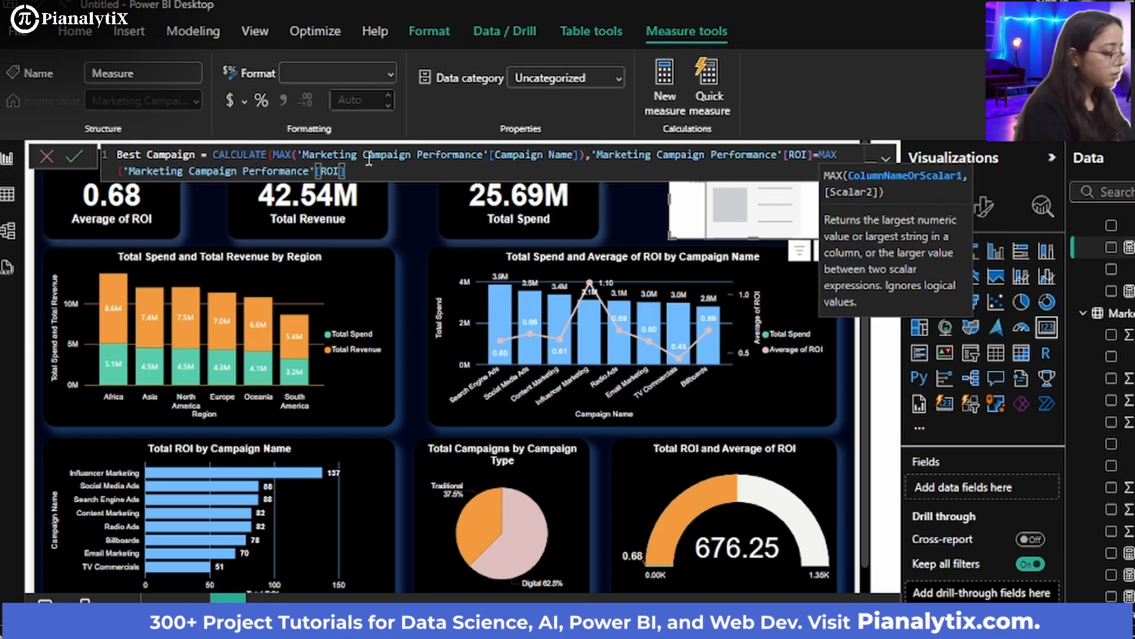
pyautogui.write(')')
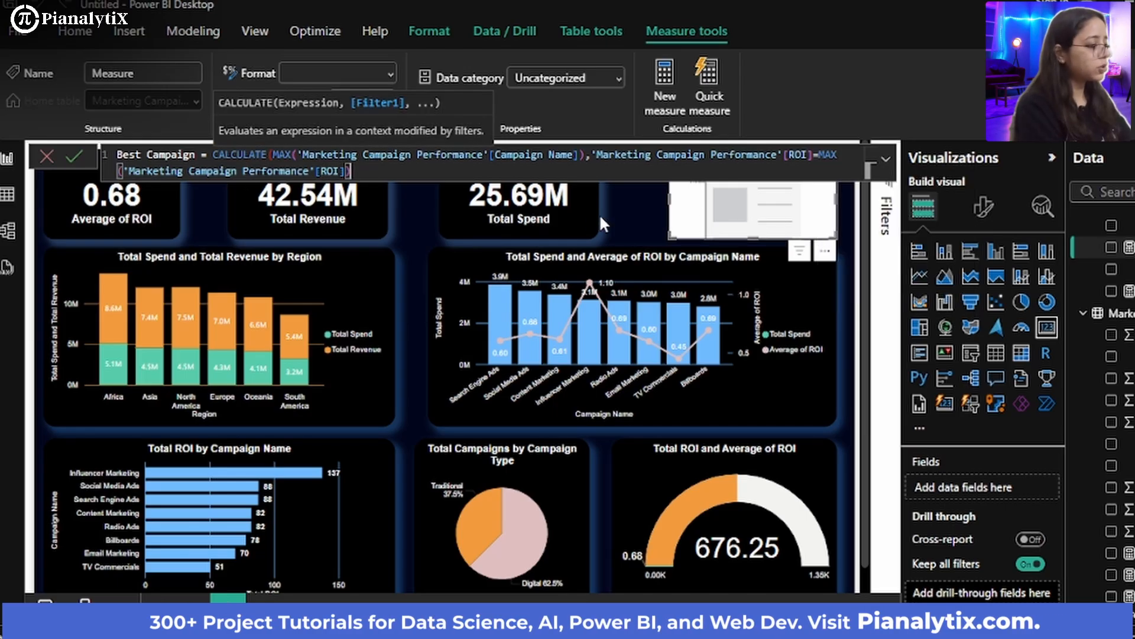
# Review the formula, close the CALCULATE parenthesis and commit the Best Campaign measure
pyautogui.scroll(2, 590, 165)
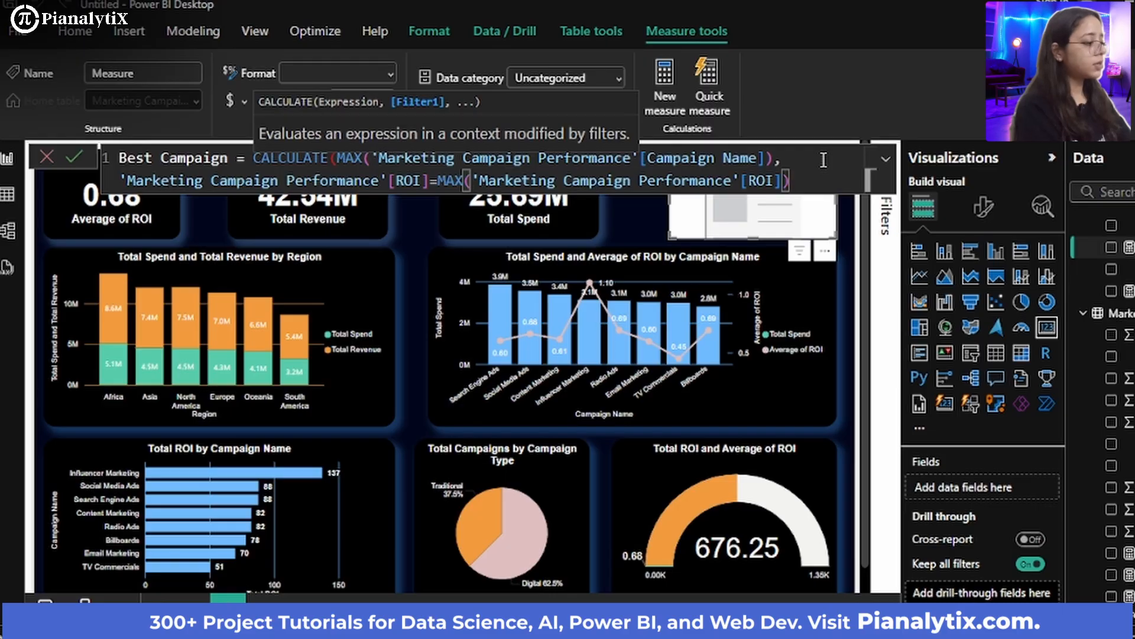
pyautogui.scroll(-3, 823, 160)
pyautogui.scroll(4, 823, 161)
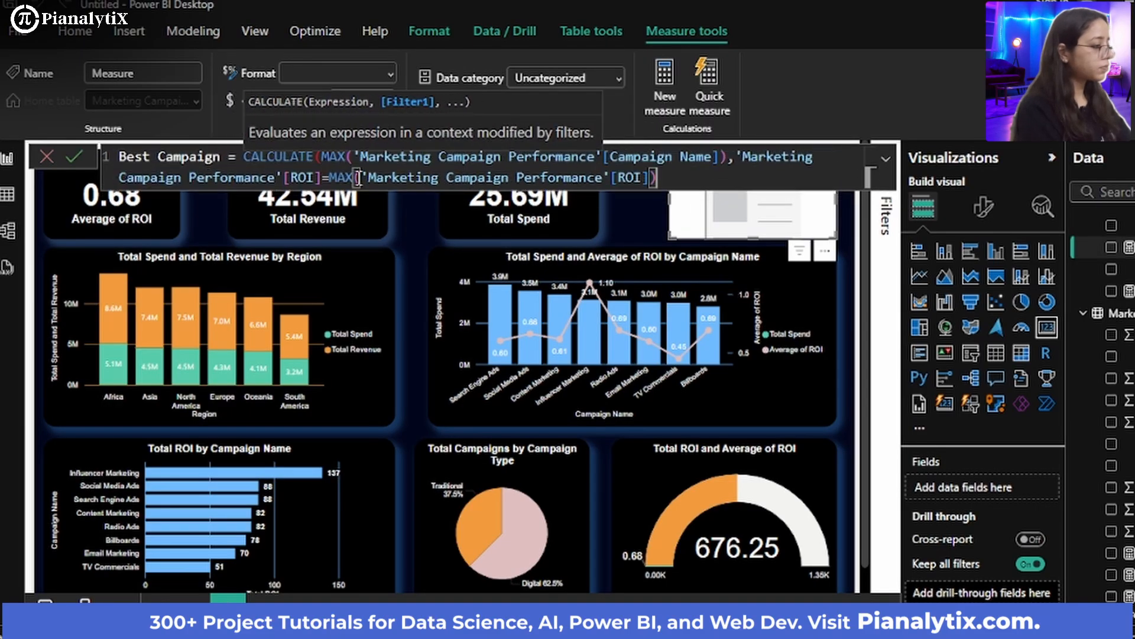
pyautogui.click(77, 163)
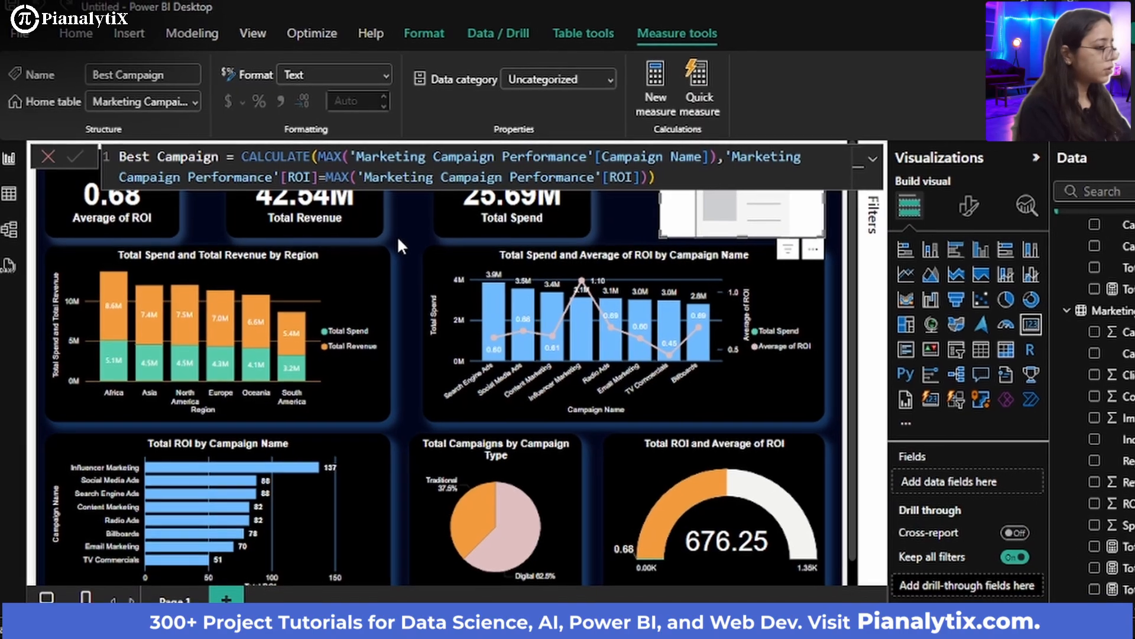
pyautogui.click(402, 240)
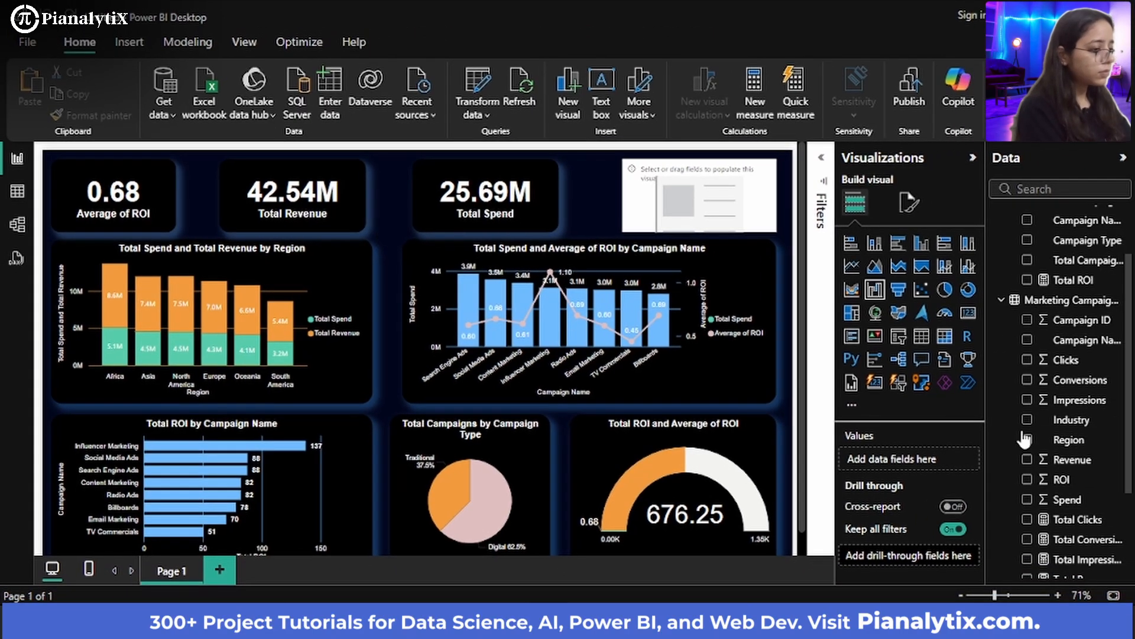
# Assign the Best Campaign measure to the empty fourth card and widen the card slightly toward the Total Spend card
pyautogui.scroll(3, 1076, 367)
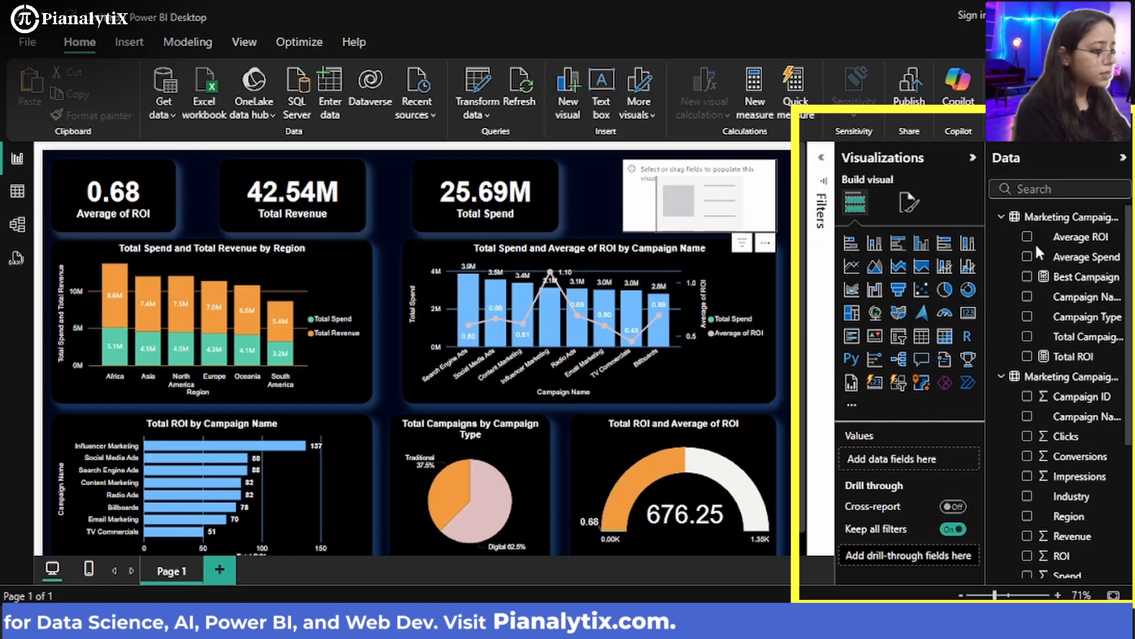
pyautogui.moveTo(1073, 283); pyautogui.dragTo(900, 467)
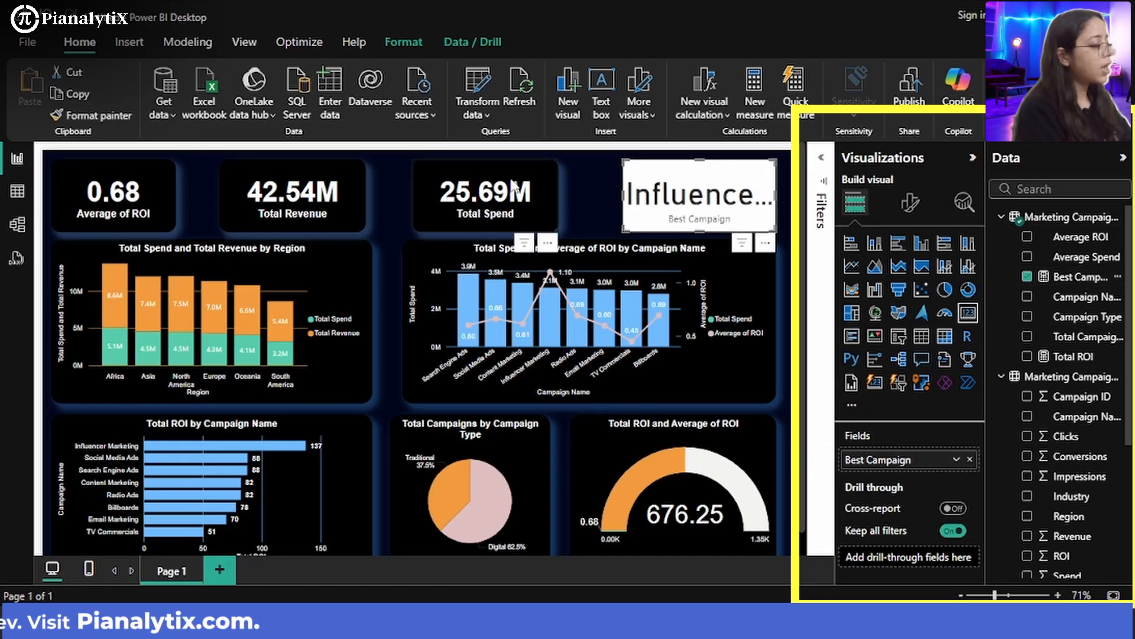
pyautogui.moveTo(621, 196)
pyautogui.mouseDown()
pyautogui.moveTo(437, 212)
pyautogui.moveTo(617, 192)
pyautogui.mouseUp()
# Copy the Total Spend card's formatting onto the Best Campaign card with Format painter
pyautogui.click(524, 208)
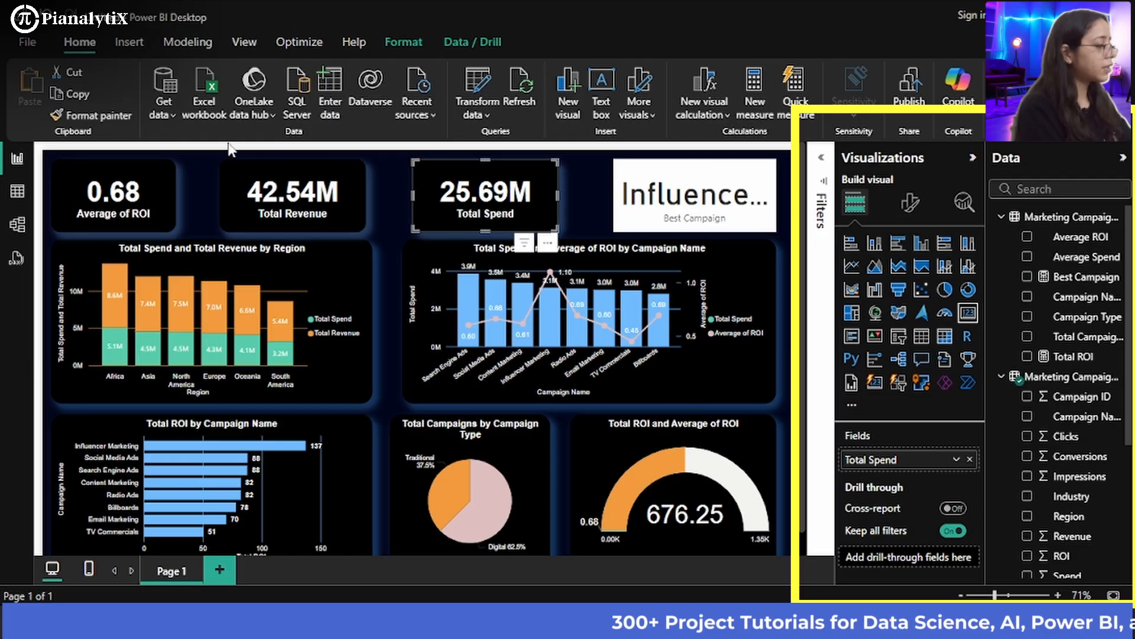
pyautogui.click(99, 116)
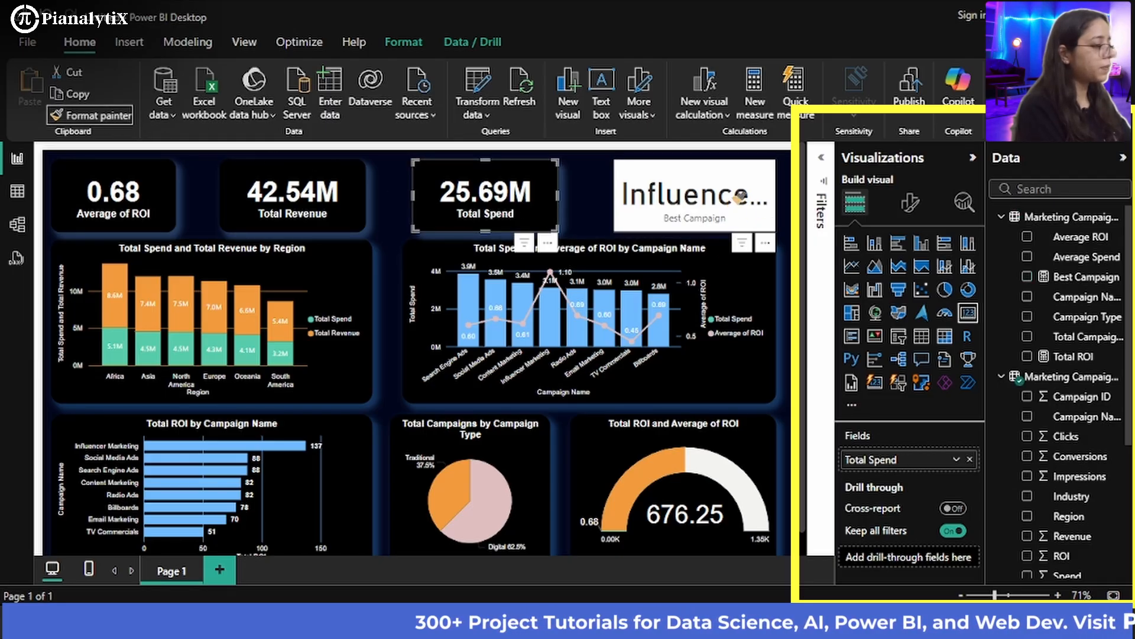
pyautogui.click(743, 188)
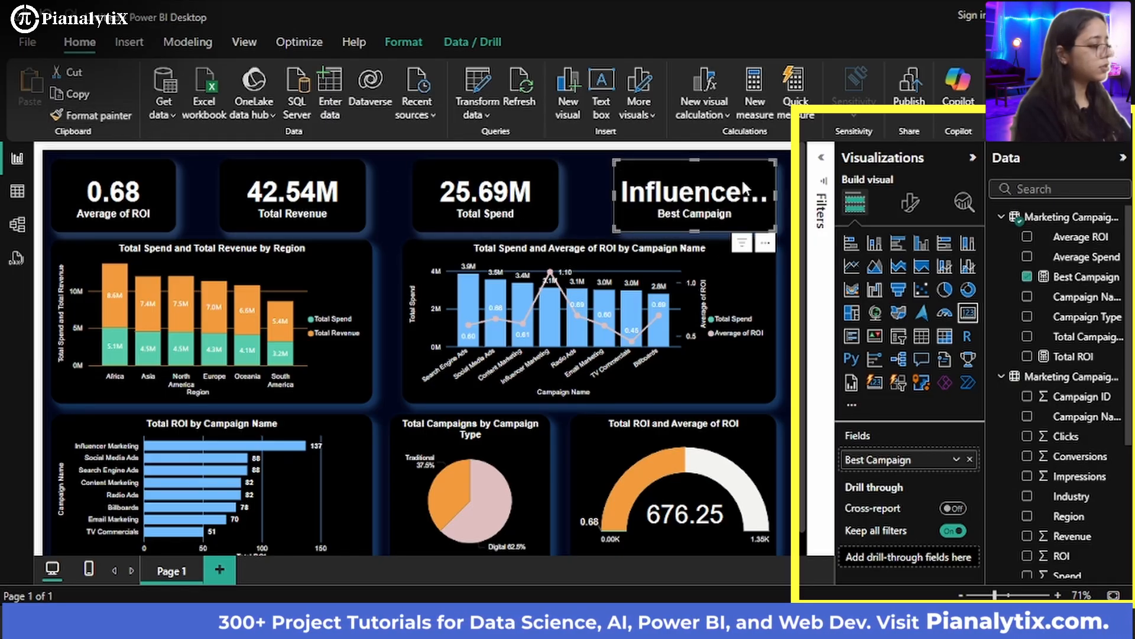
# Set the Best Campaign card's callout value font size to 18
pyautogui.click(911, 204)
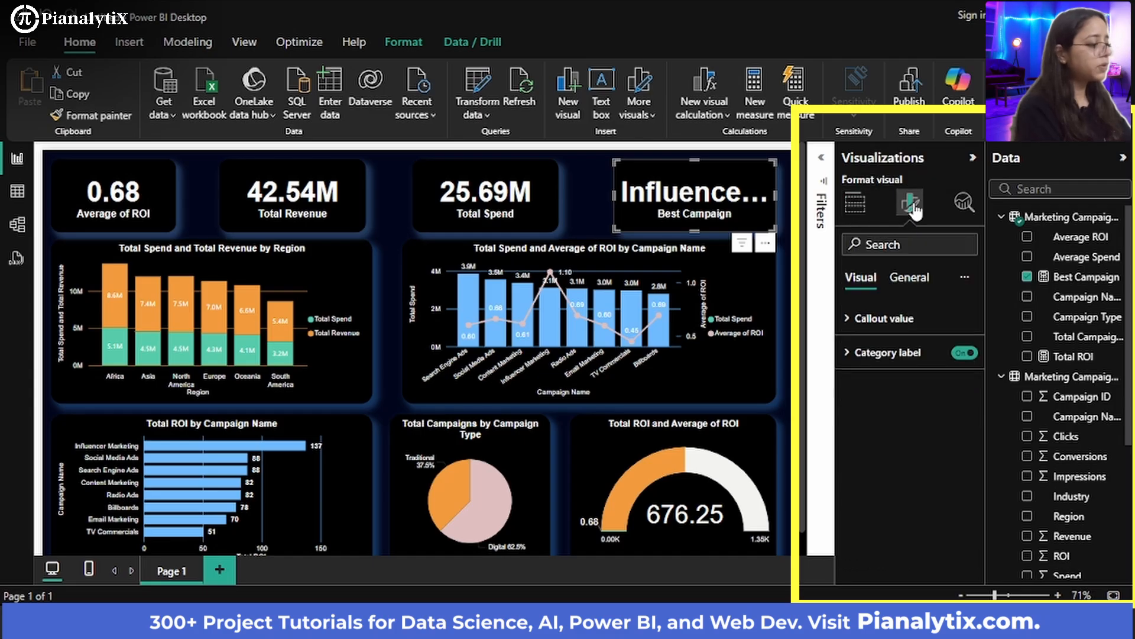
pyautogui.click(904, 323)
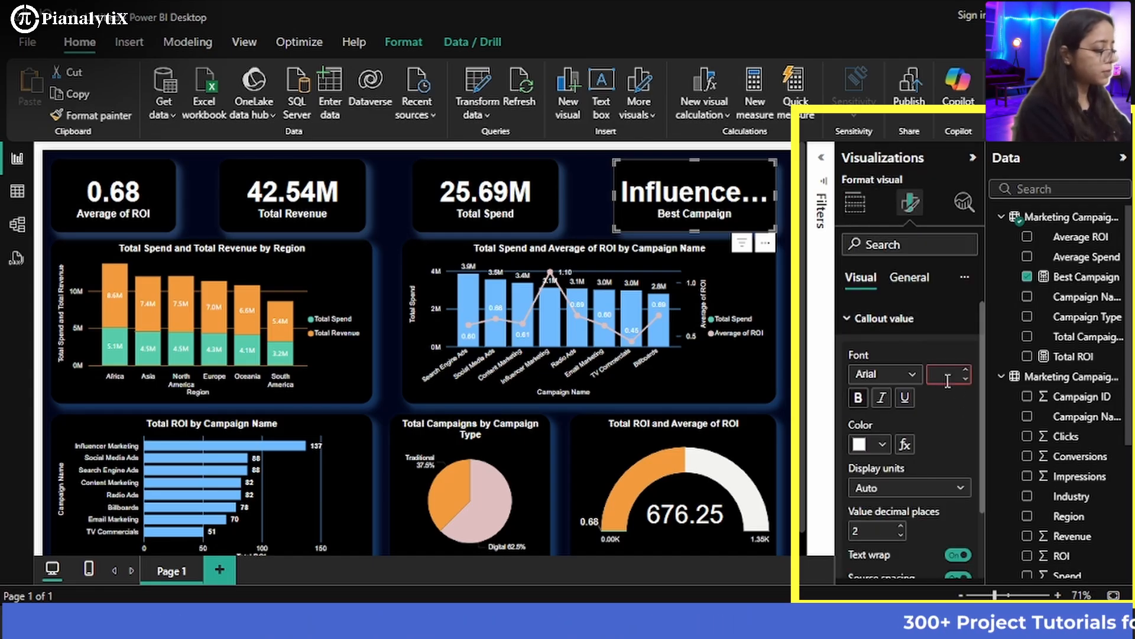
pyautogui.press('Return')
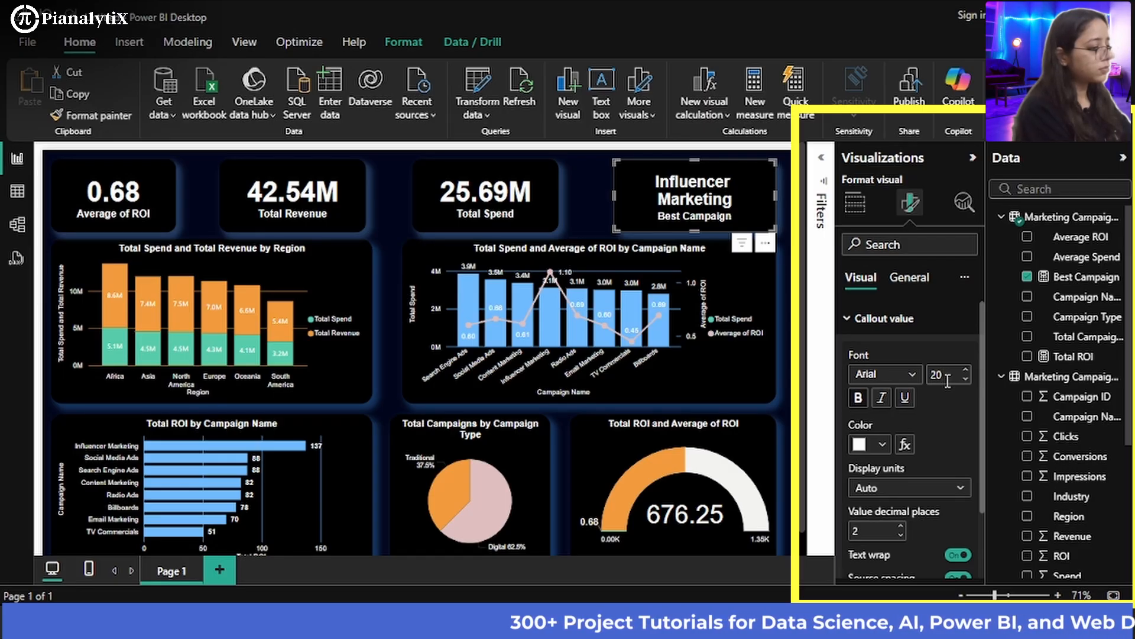
pyautogui.press('BackSpace')
pyautogui.press('BackSpace')
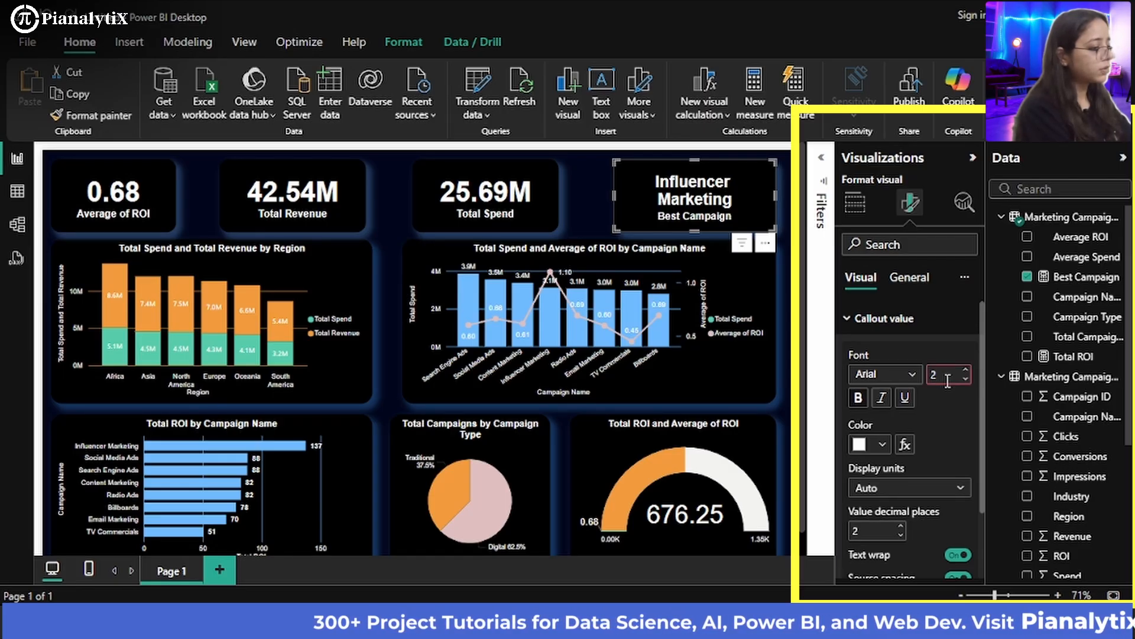
pyautogui.write('15')
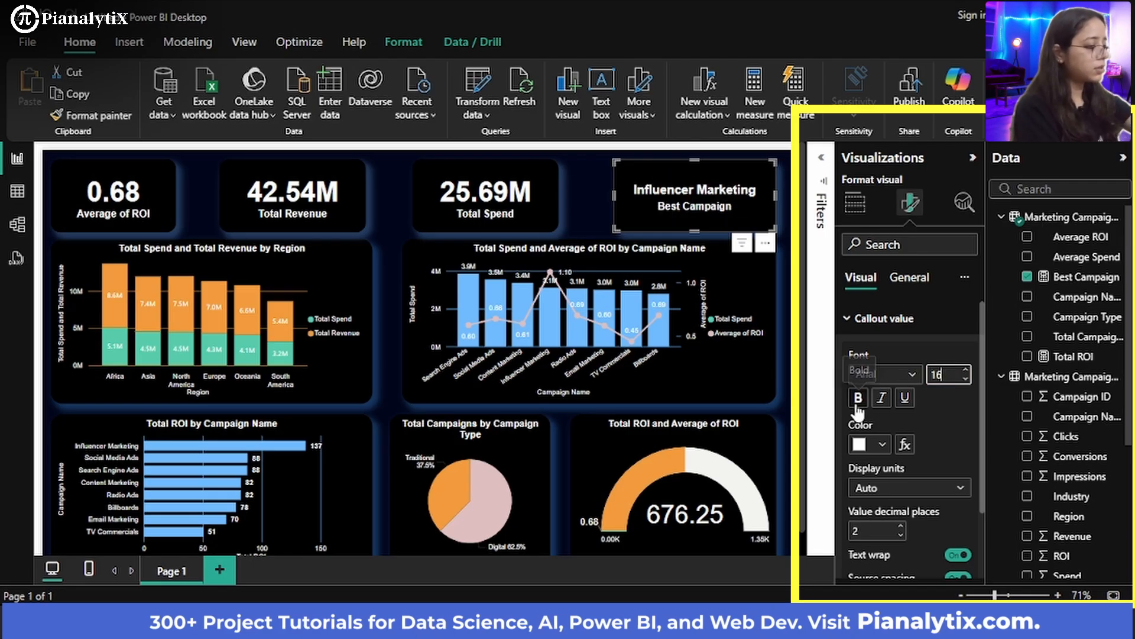
pyautogui.scroll(-3, 943, 462)
pyautogui.scroll(3, 944, 461)
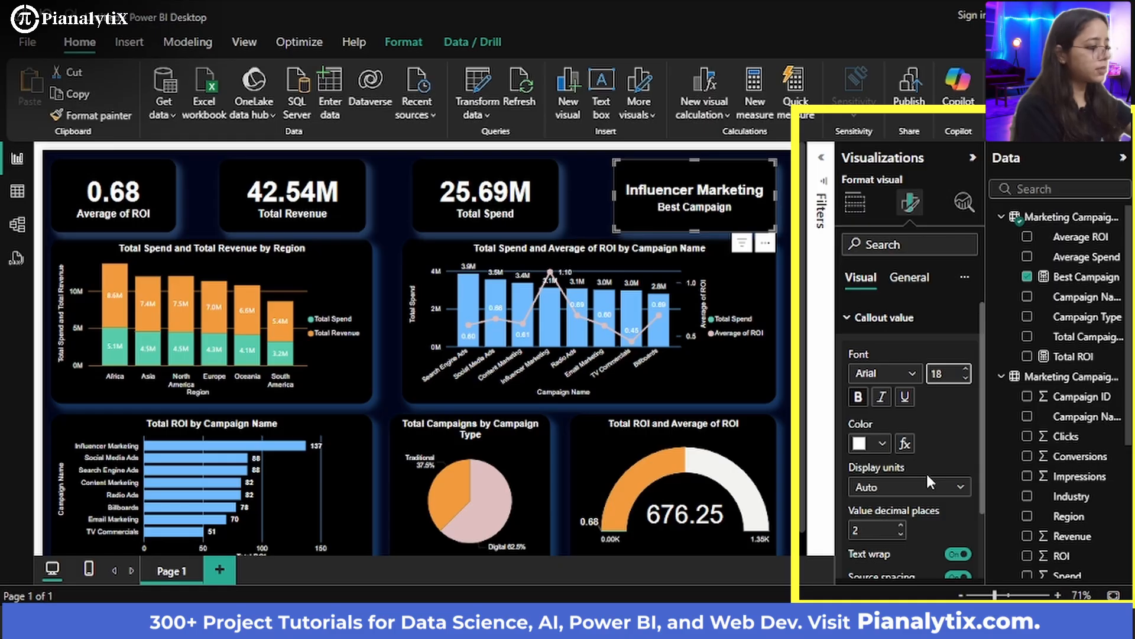
pyautogui.click(570, 204)
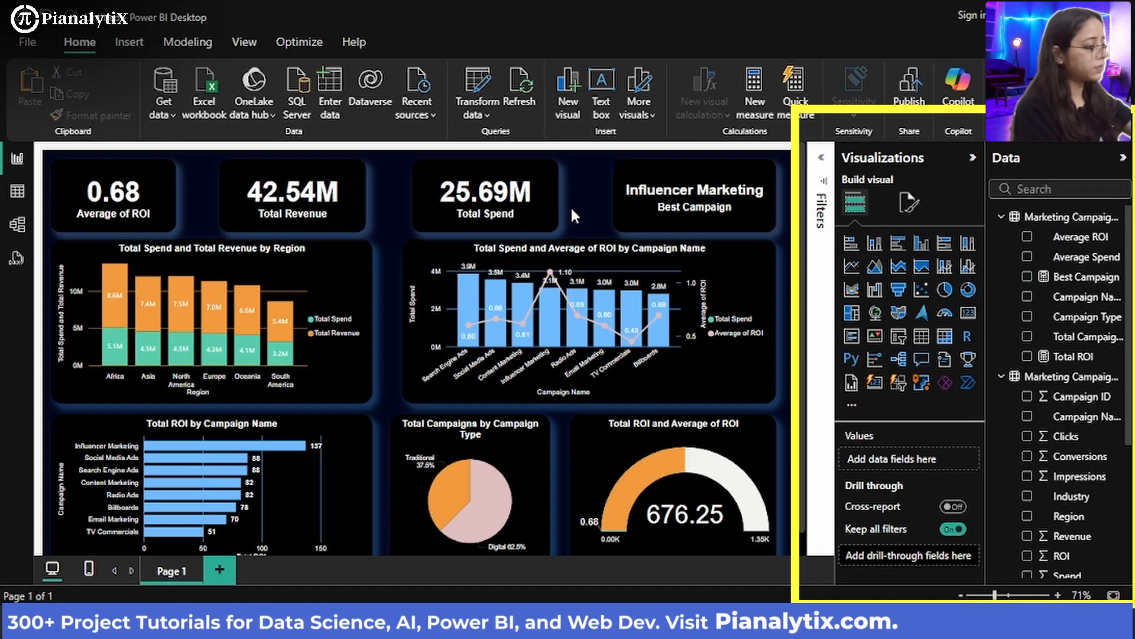
# Rename the report page to Campaign Performance Overview and collapse the ribbon
pyautogui.scroll(-1, 570, 204)
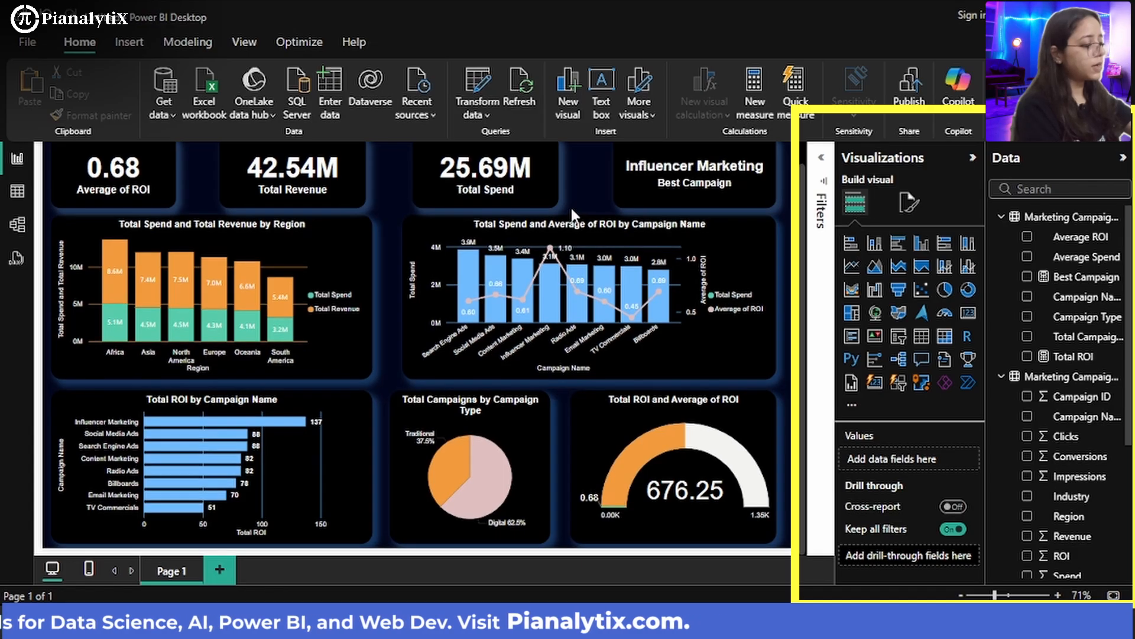
pyautogui.doubleClick(179, 569)
pyautogui.press('BackSpace')
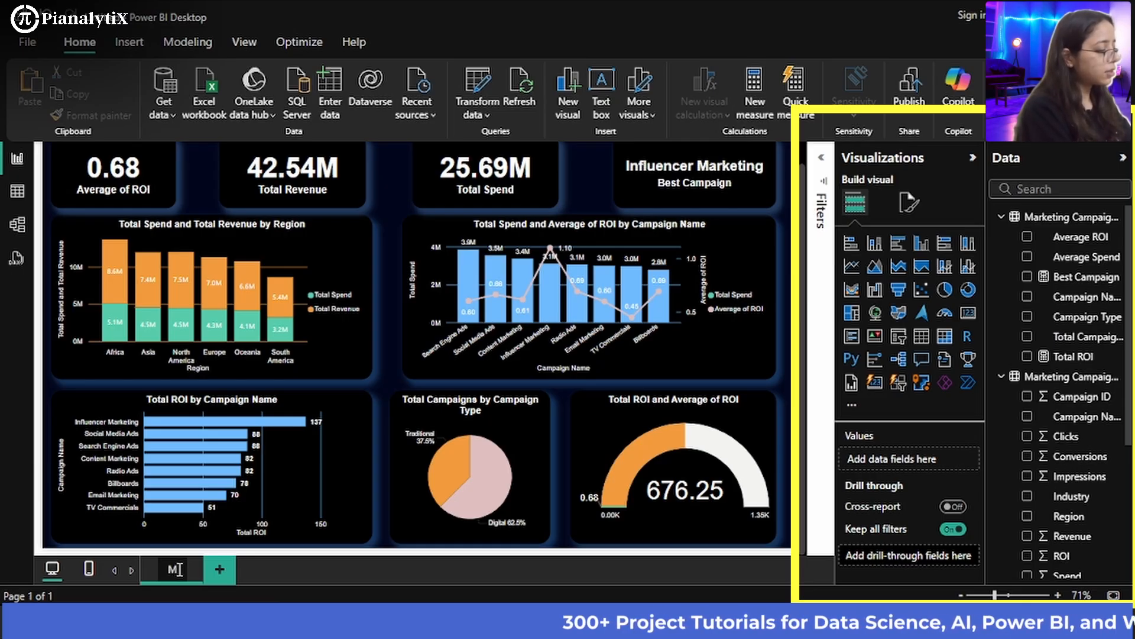
pyautogui.write('Cam')
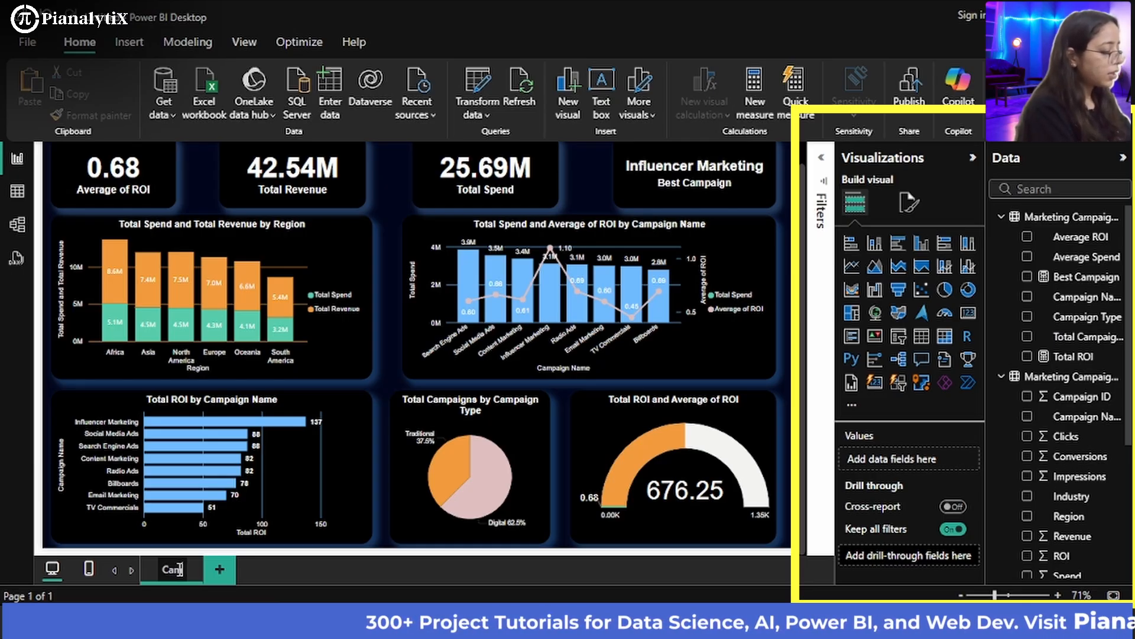
pyautogui.write('paign')
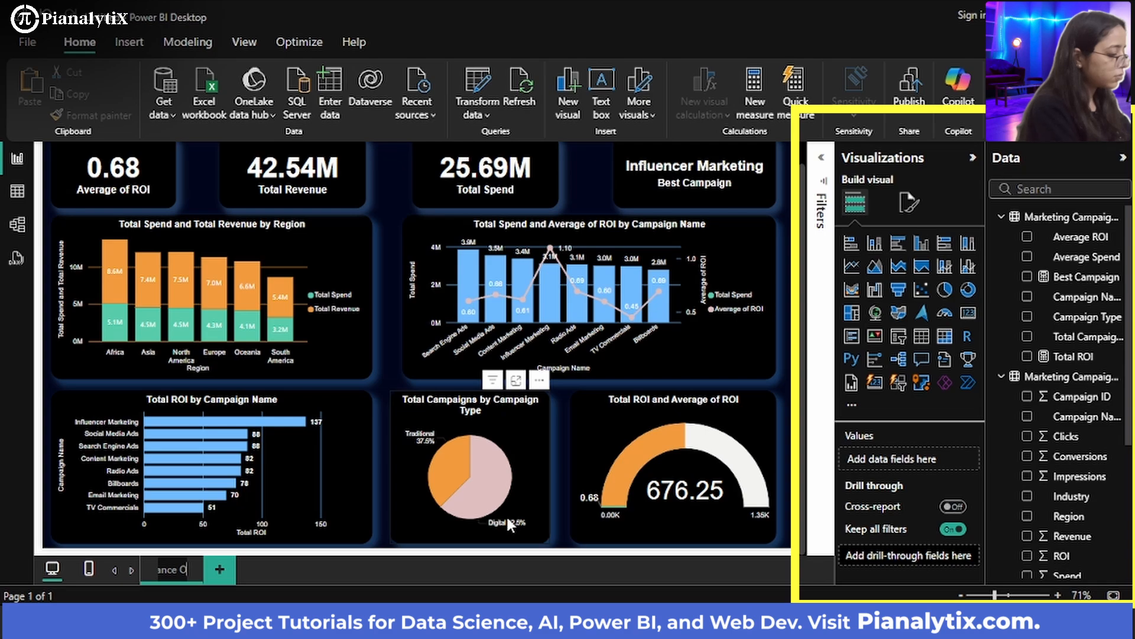
pyautogui.write('iew')
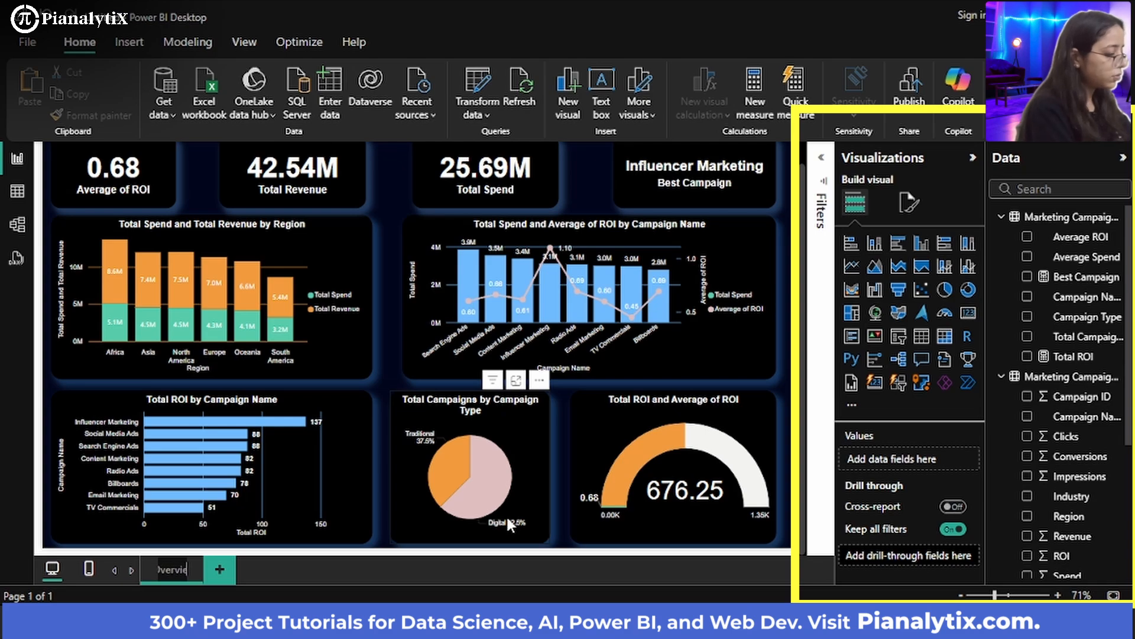
pyautogui.press('Return')
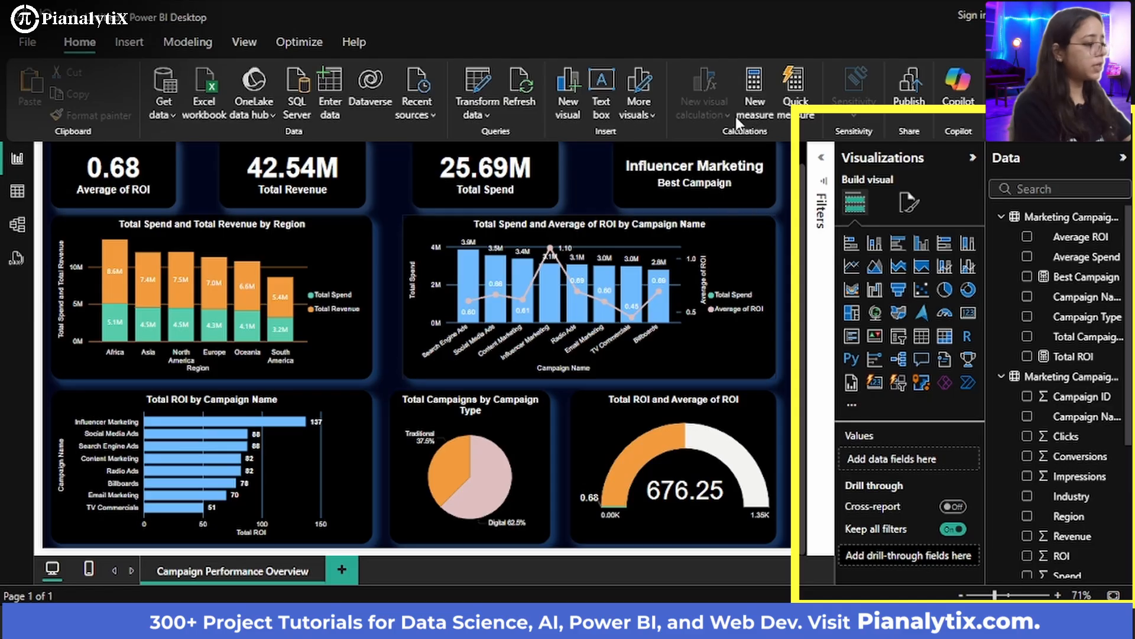
pyautogui.click(1117, 134)
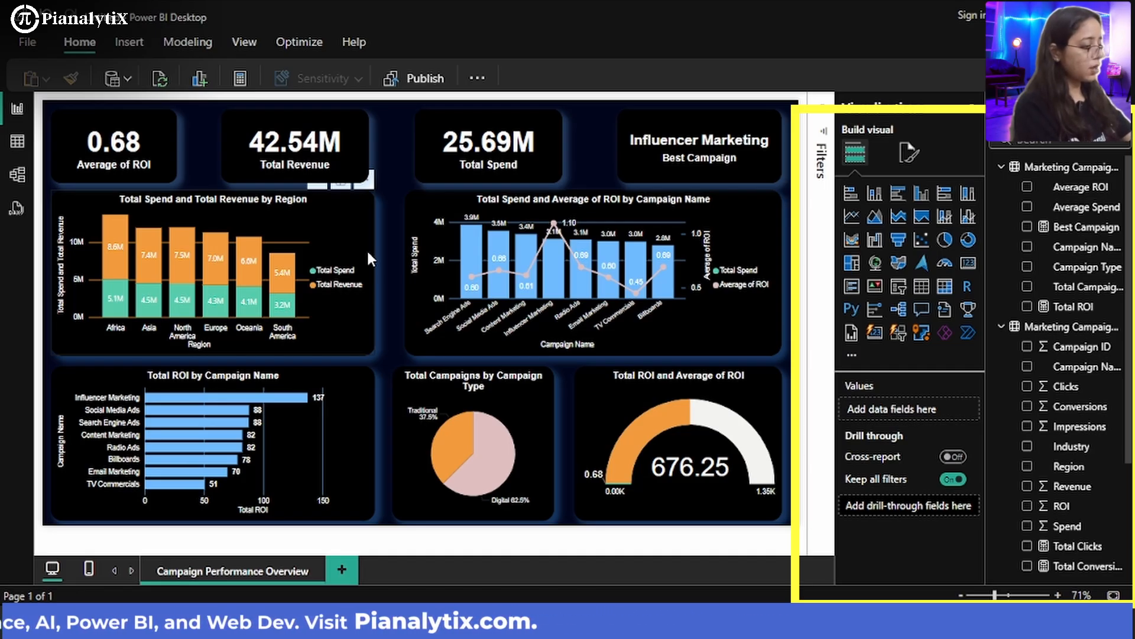
# Cross-filter the dashboard by Influencer Marketing in the Total ROI by Campaign Name chart, inspect the other visuals and clear the selection
pyautogui.click(298, 401)
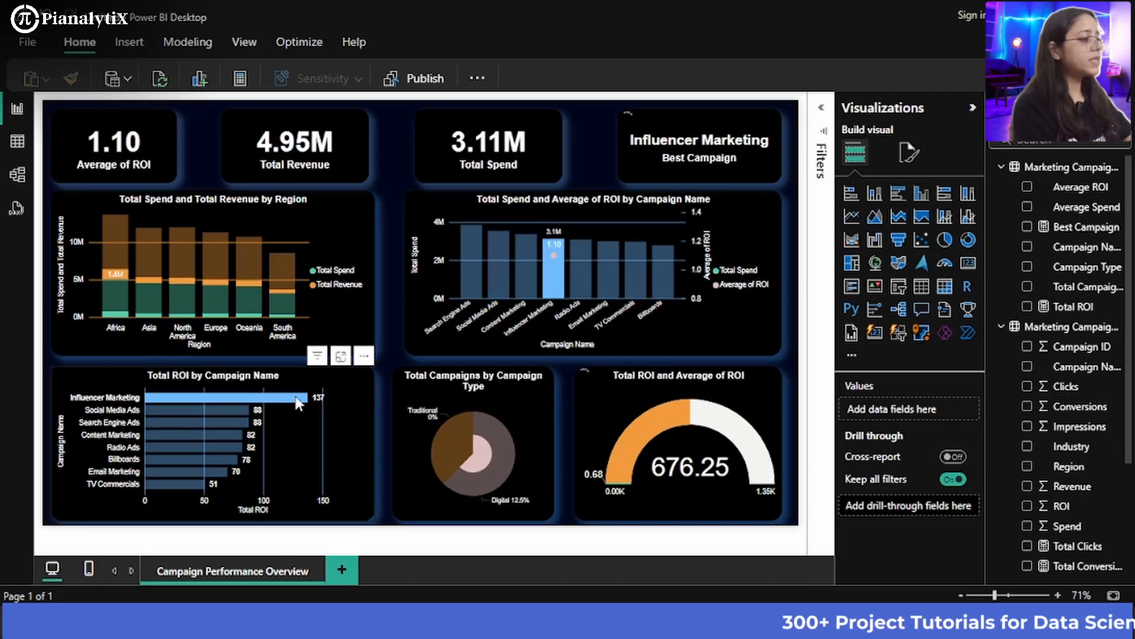
pyautogui.moveTo(292, 253)
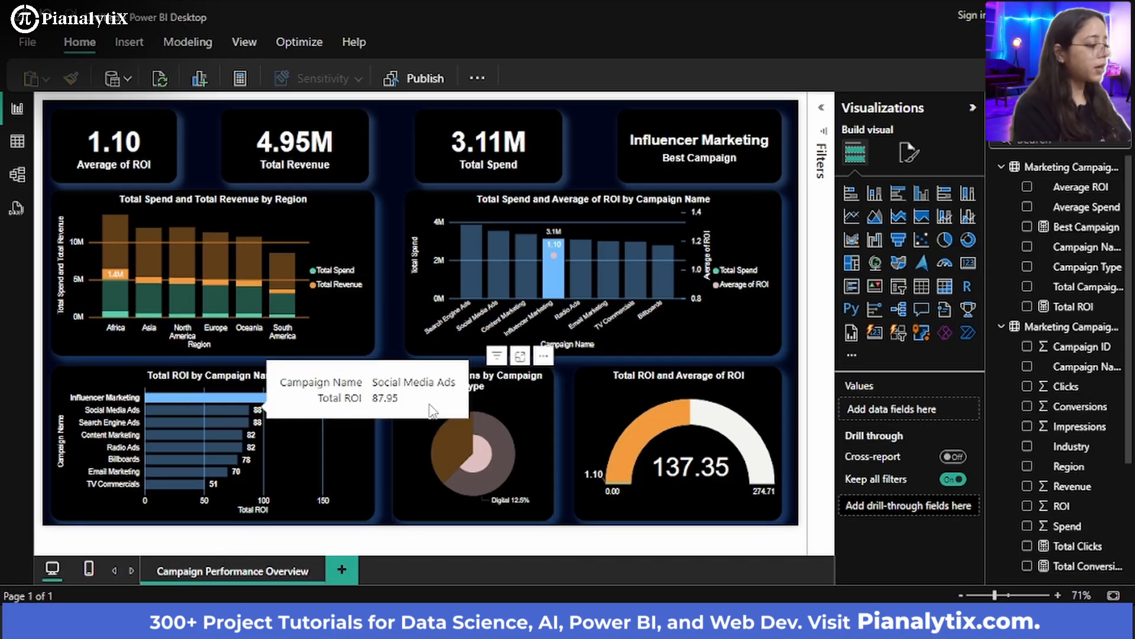
pyautogui.moveTo(460, 466)
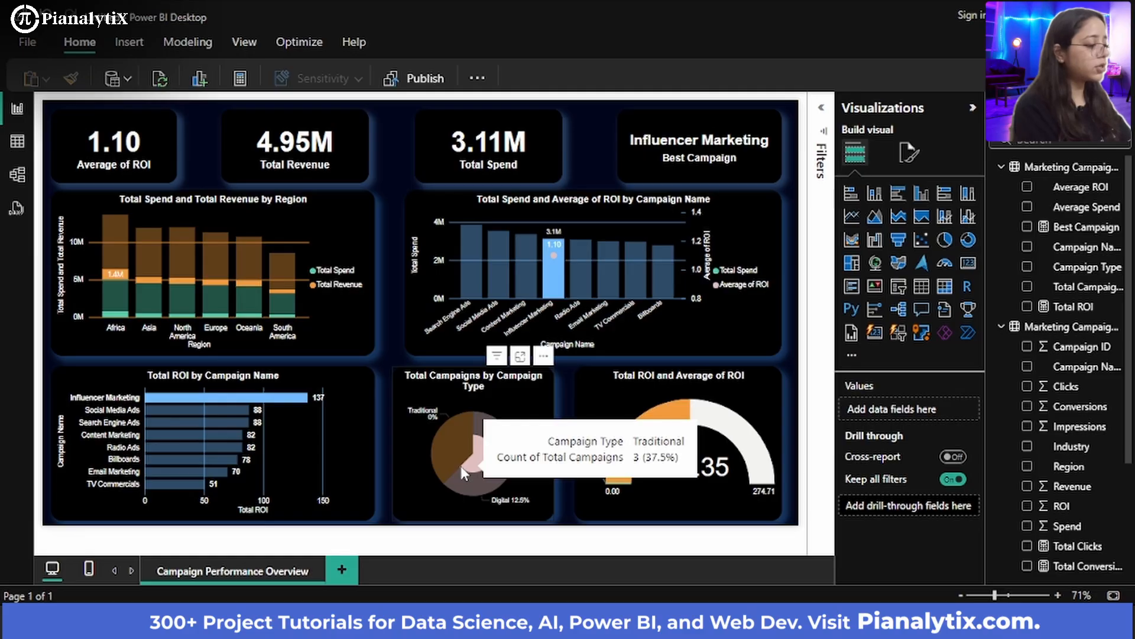
pyautogui.moveTo(496, 488)
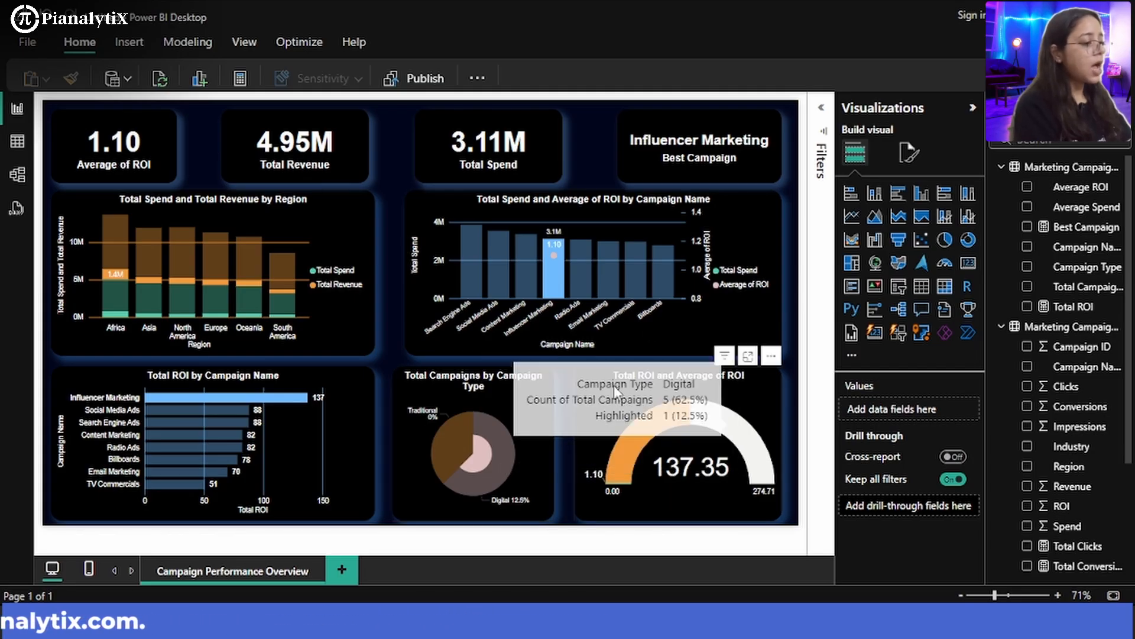
pyautogui.moveTo(551, 260)
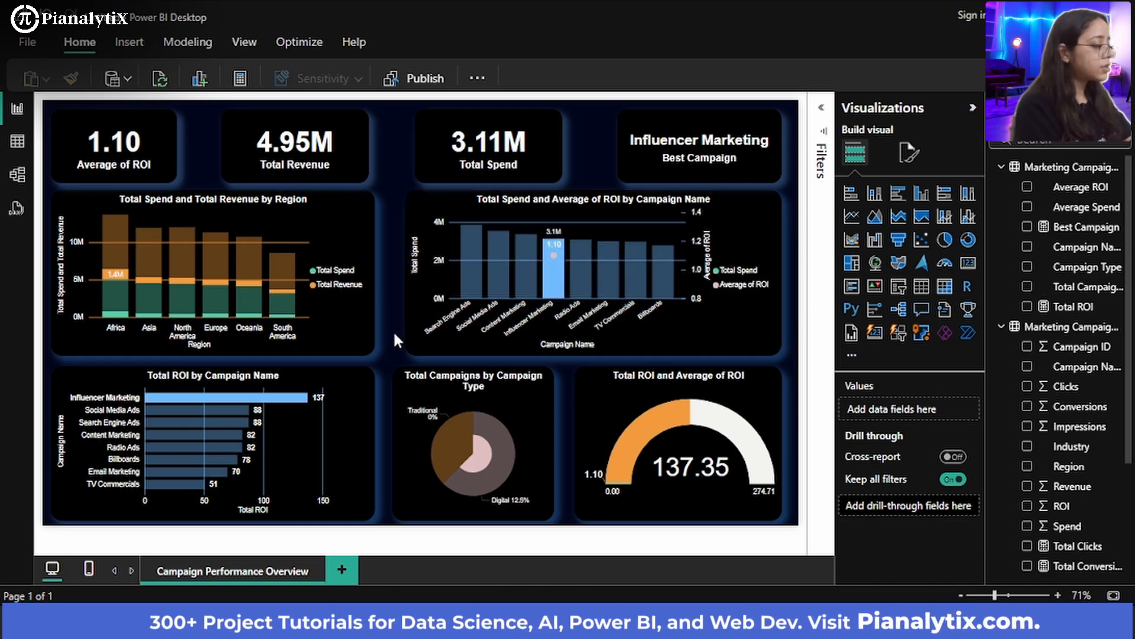
pyautogui.click(373, 405)
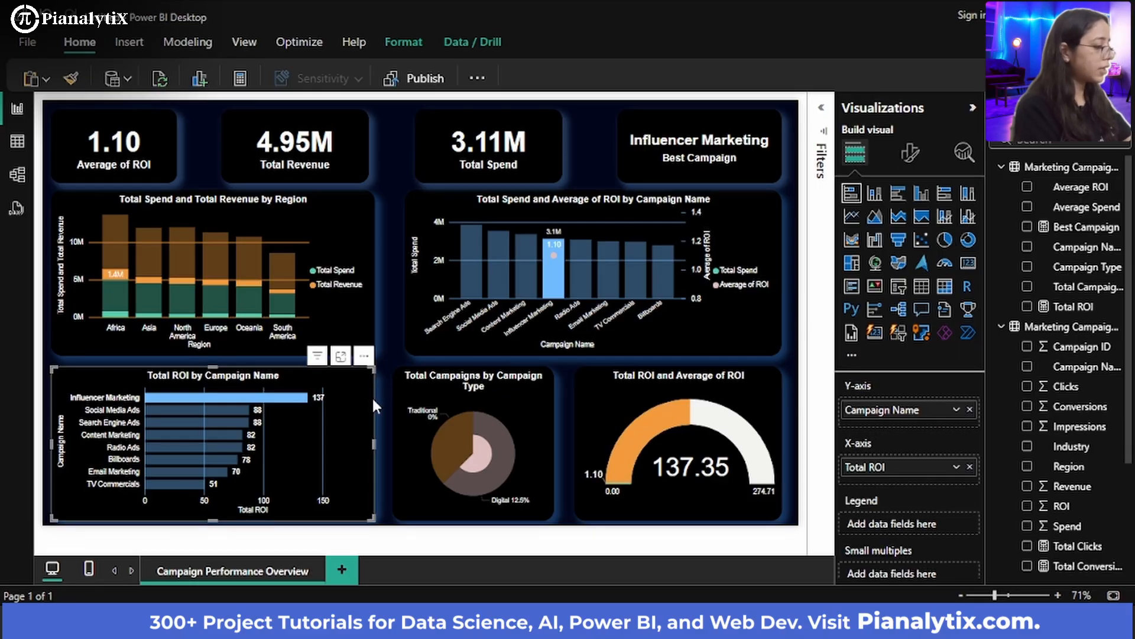
pyautogui.click(363, 401)
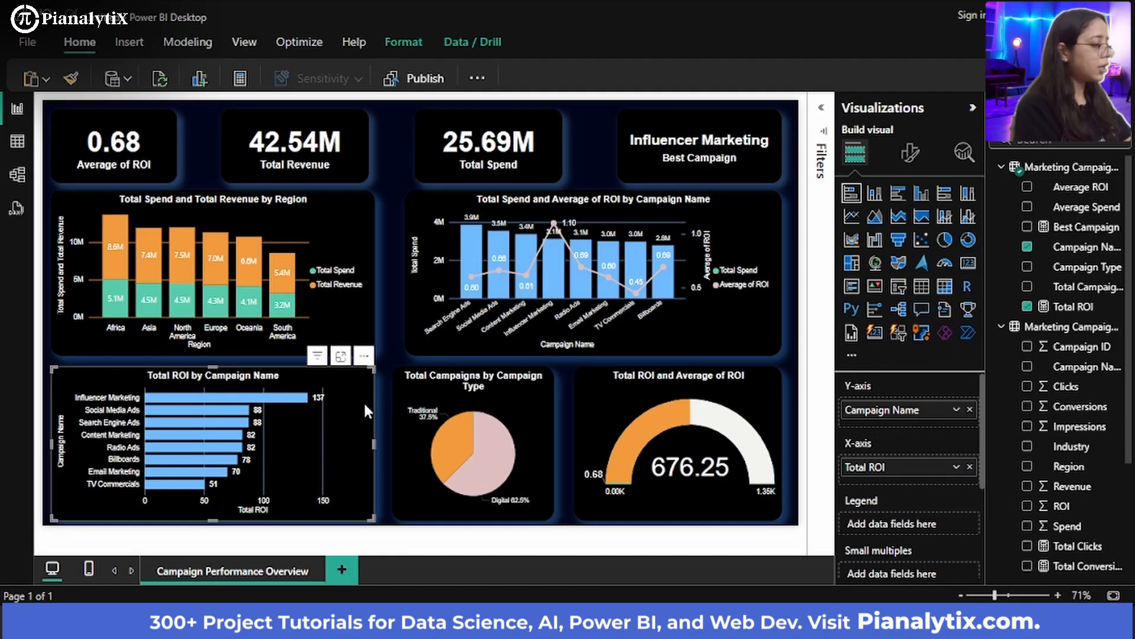
pyautogui.click(399, 316)
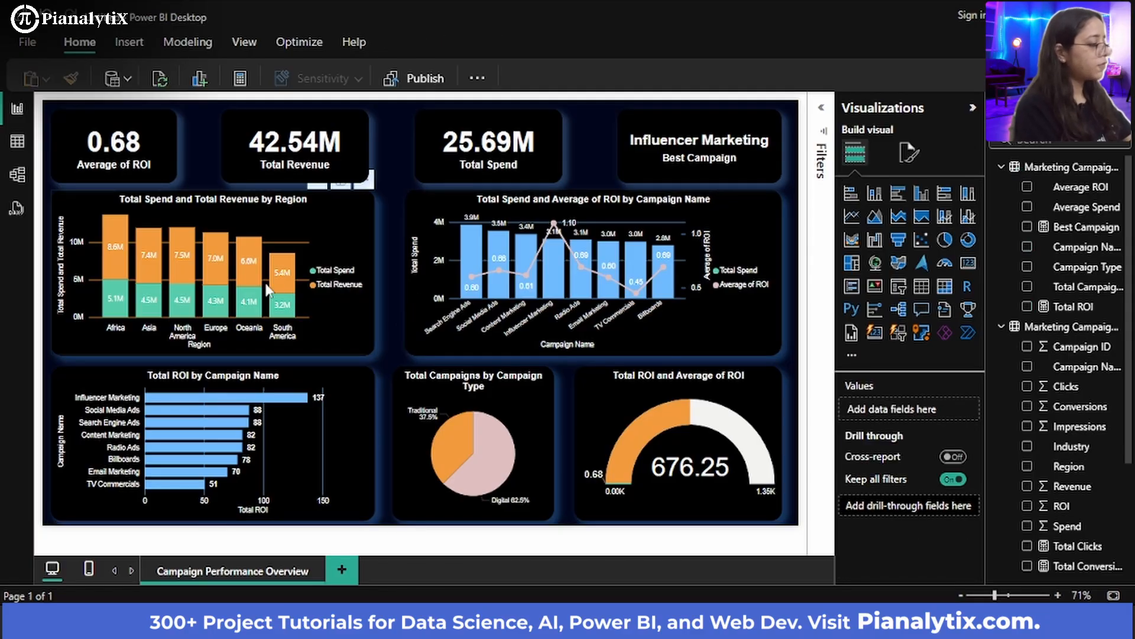
# Cross-filter the dashboard by South America in the regional spend and revenue chart, inspect the campaign visuals and clear the selection
pyautogui.click(290, 318)
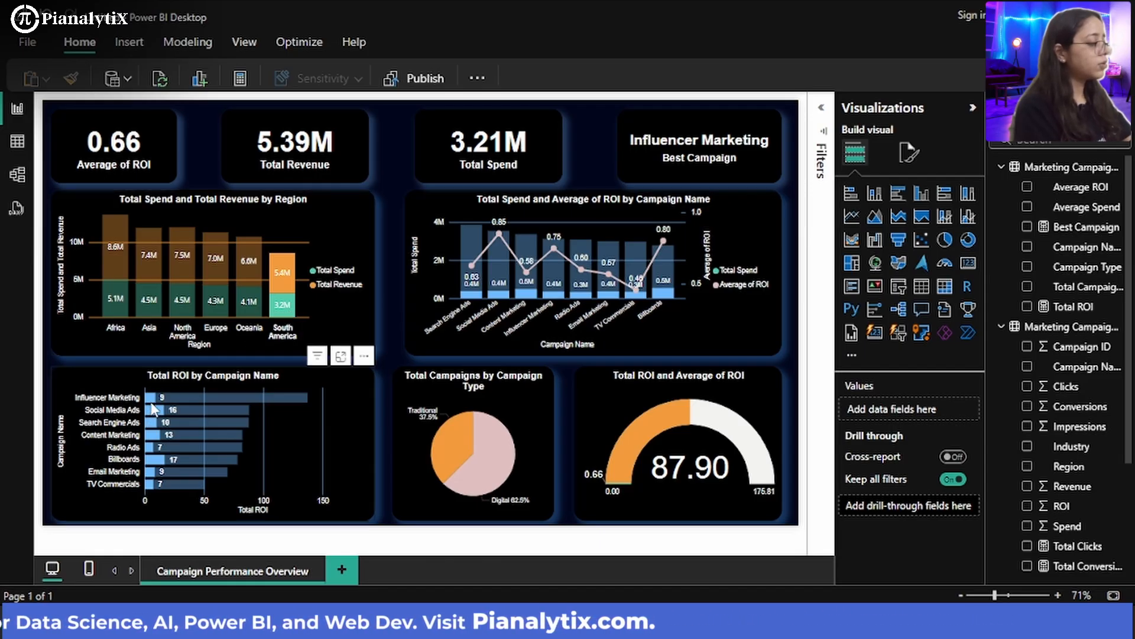
pyautogui.moveTo(152, 402)
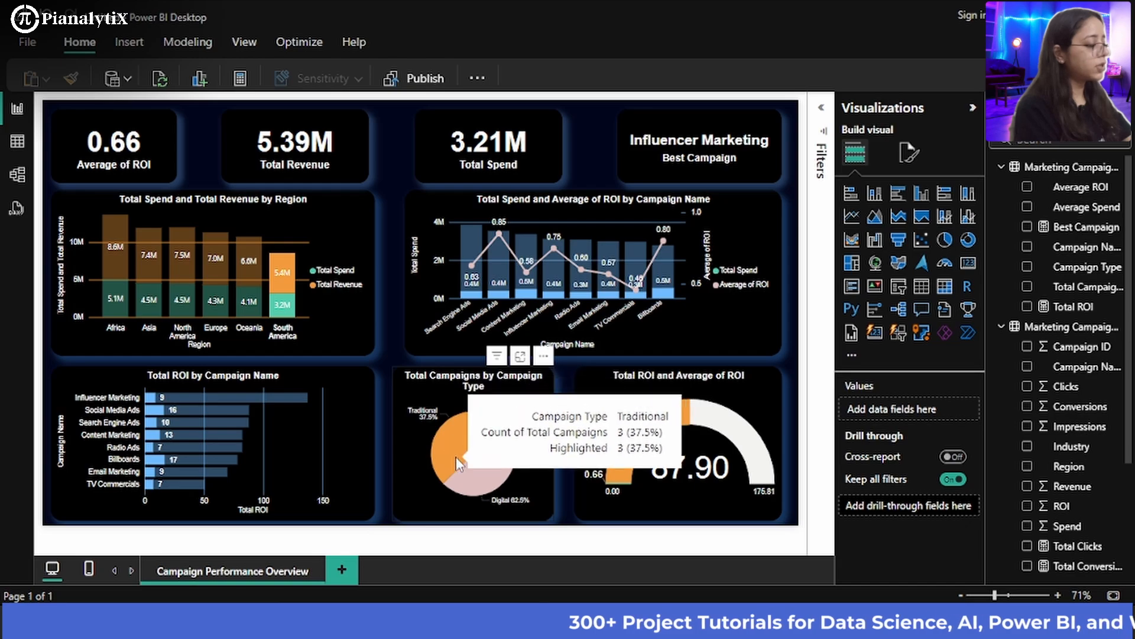
pyautogui.click(363, 322)
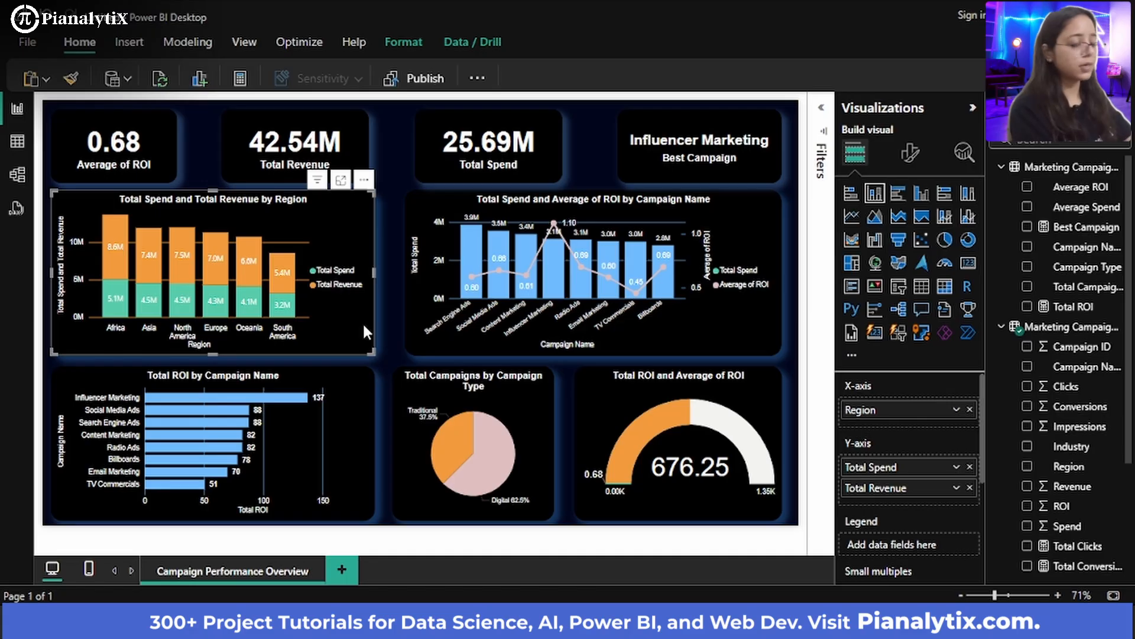
pyautogui.click(395, 286)
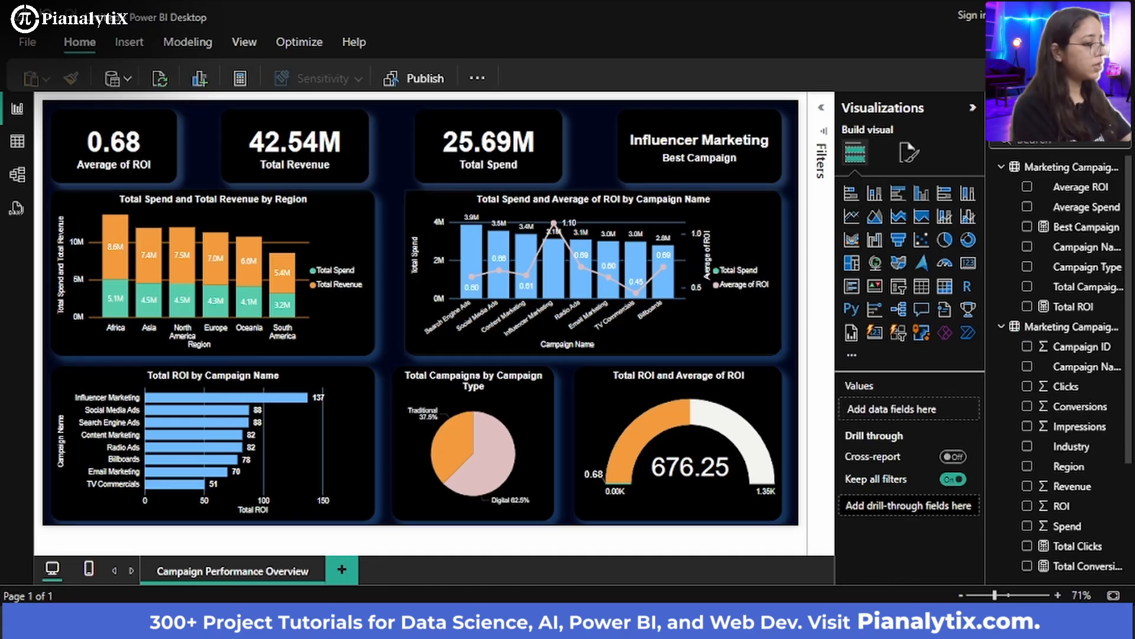
# Collapse the Visualizations pane to enlarge the report canvas
pyautogui.click(972, 110)
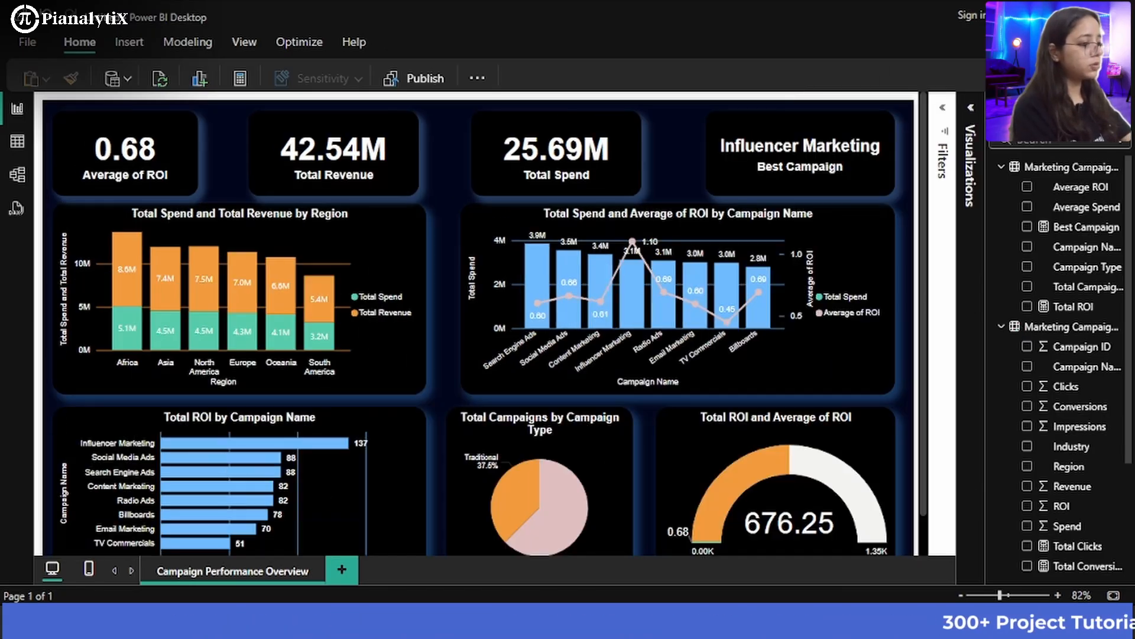